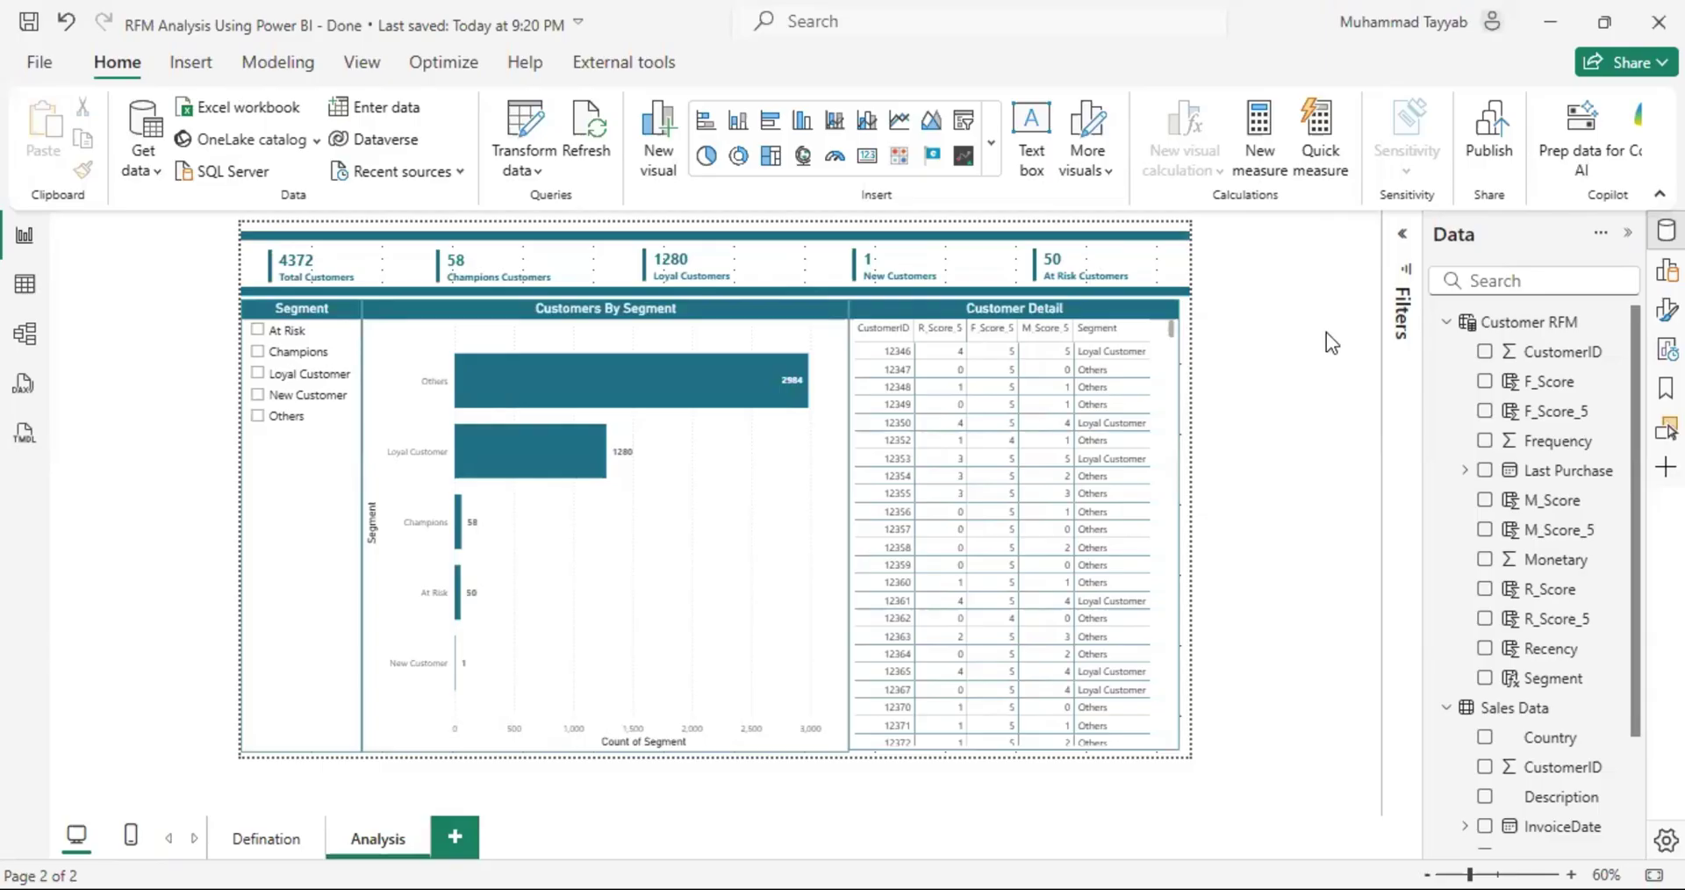
Step: Open the Defination page and review what RFM analysis is and how recency, frequency and monetary are defined
left_click(277, 839)
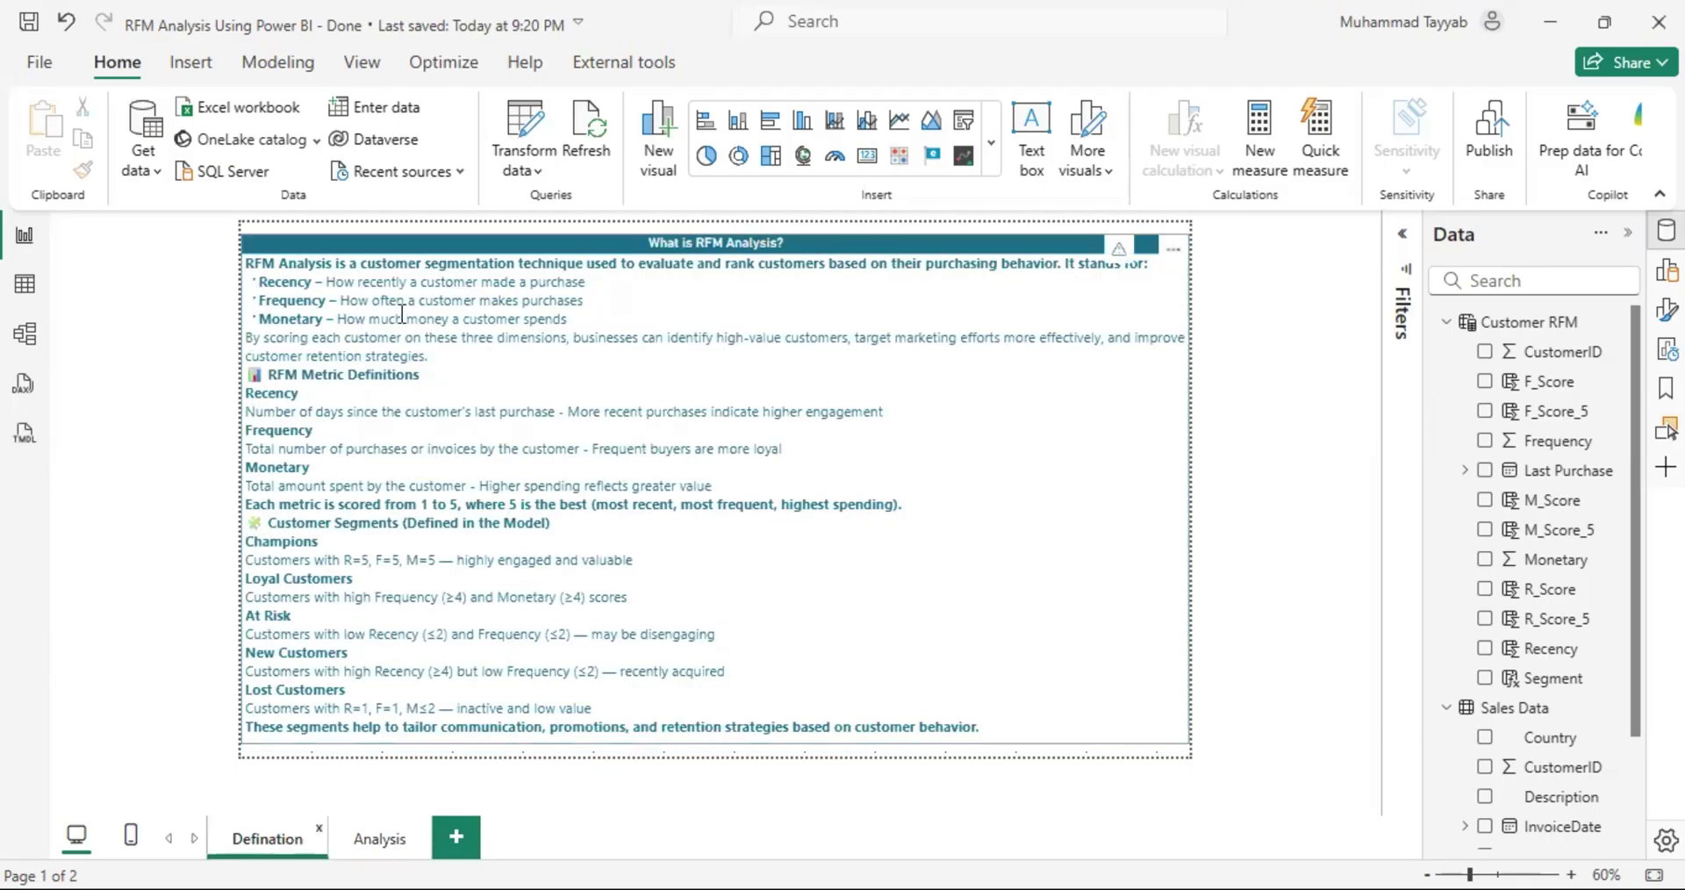
left_click_drag(359, 263, 515, 263)
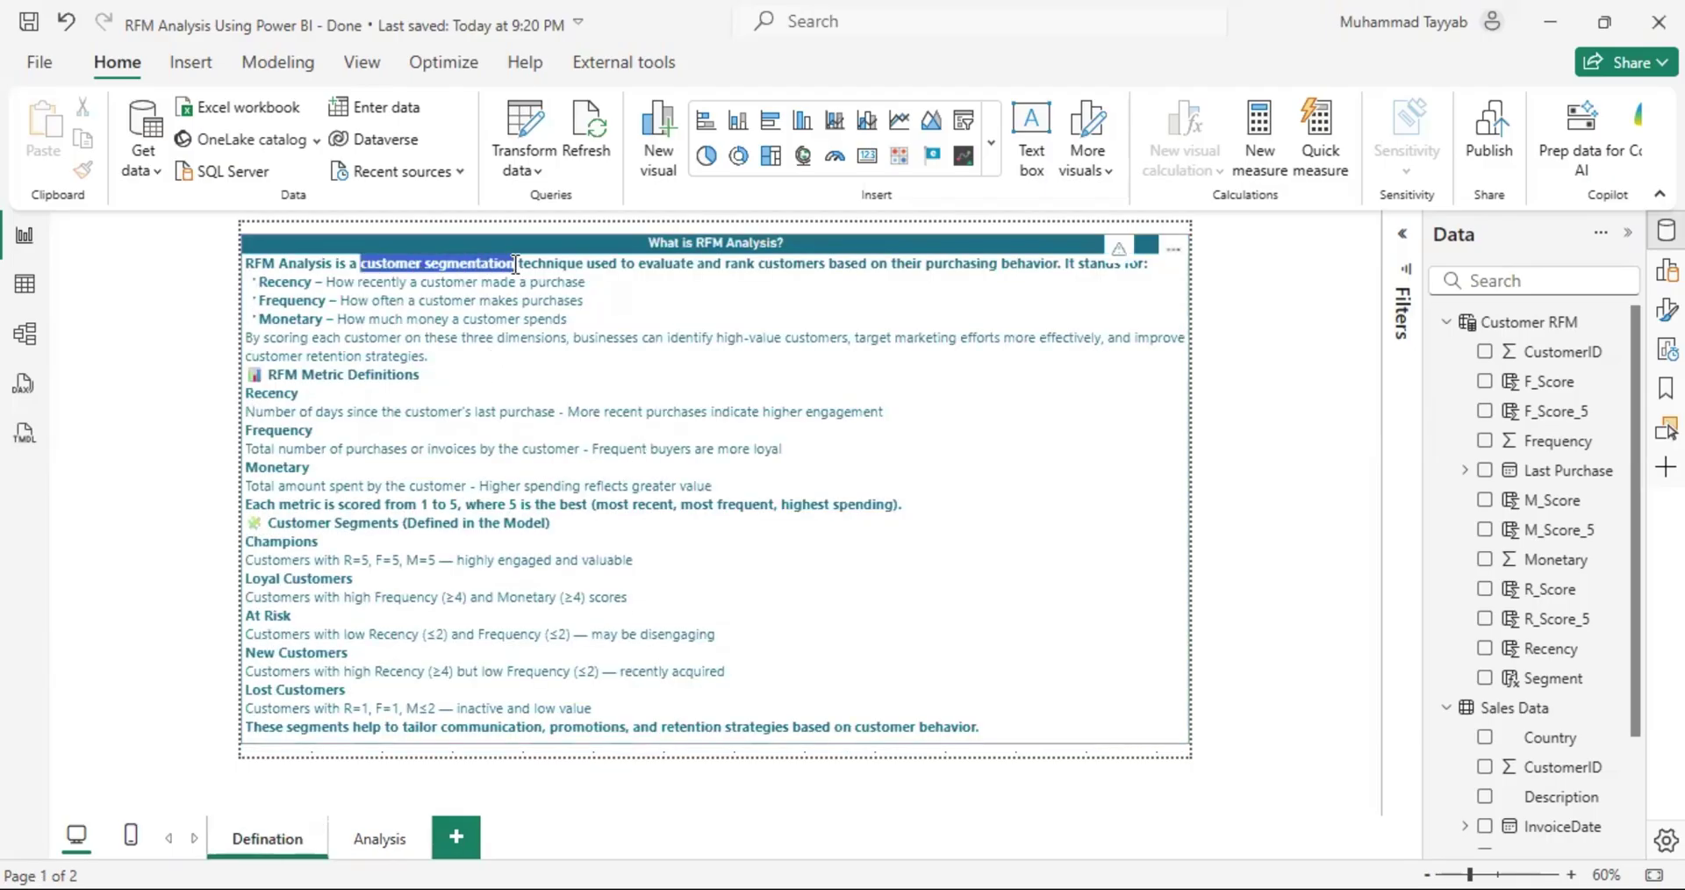
double_click(280, 282)
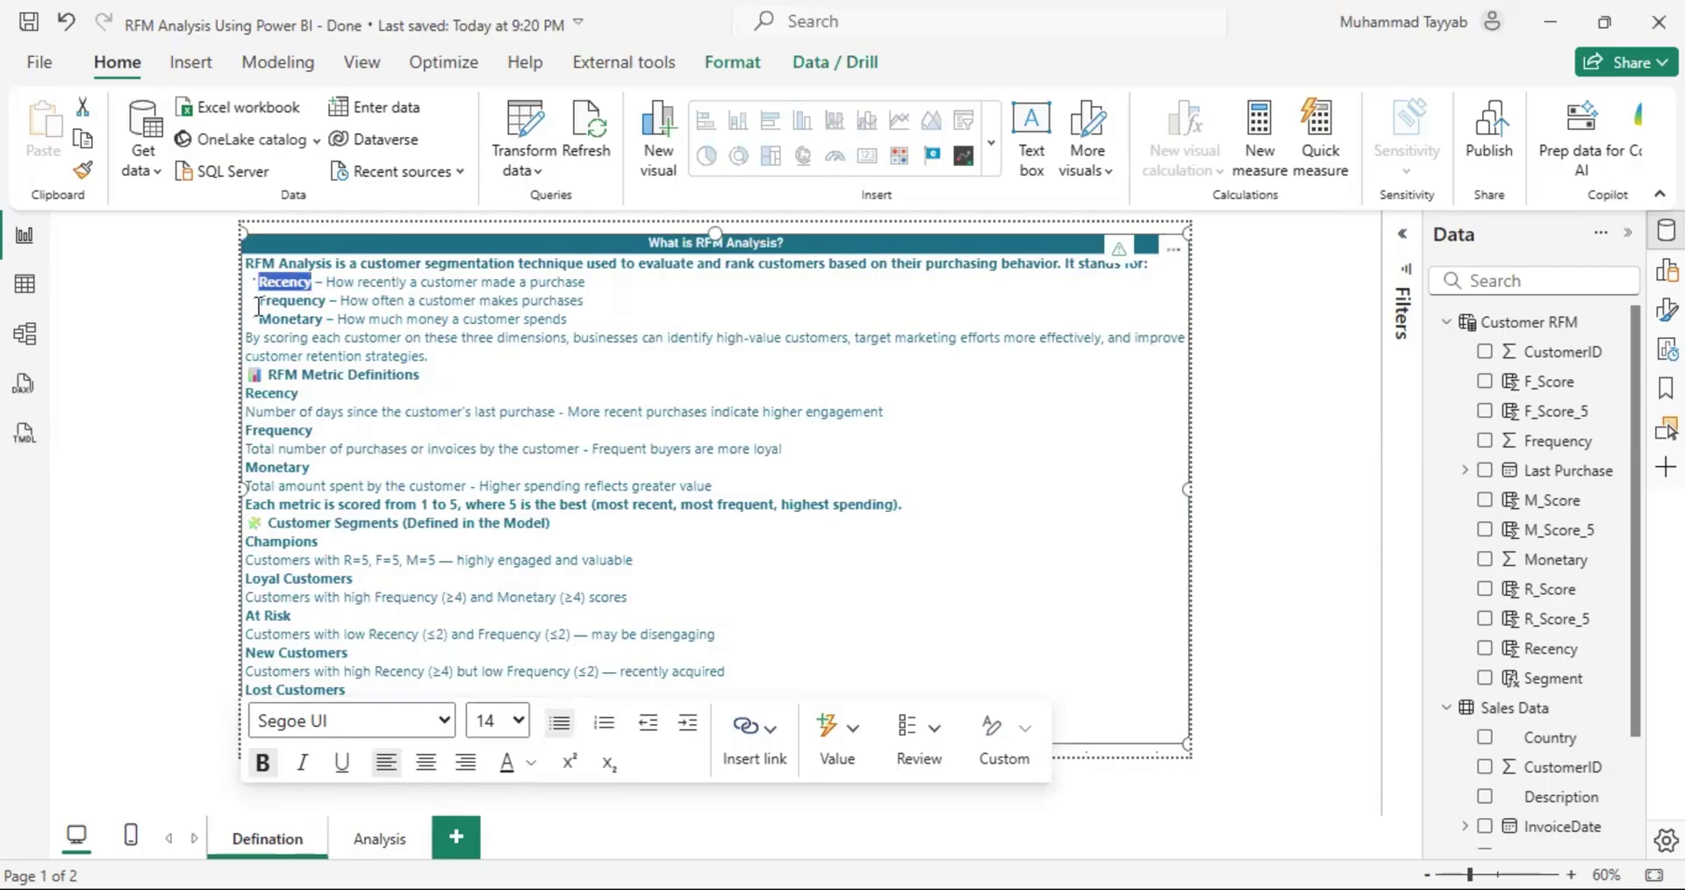
double_click(280, 302)
double_click(278, 319)
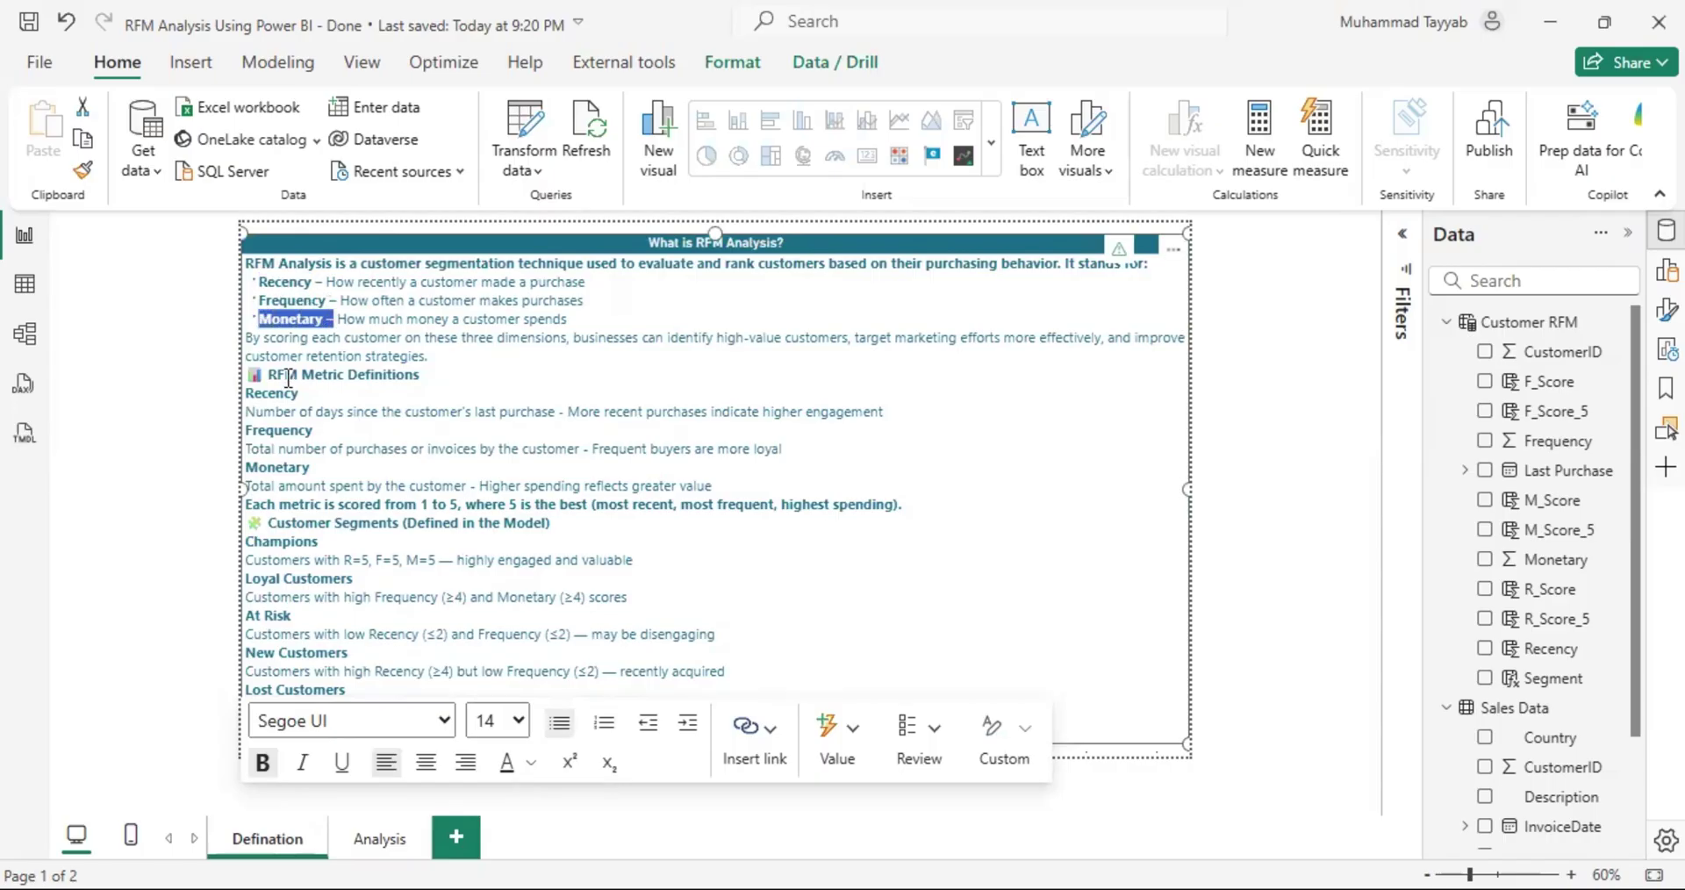
left_click(248, 406)
left_click_drag(246, 393, 313, 393)
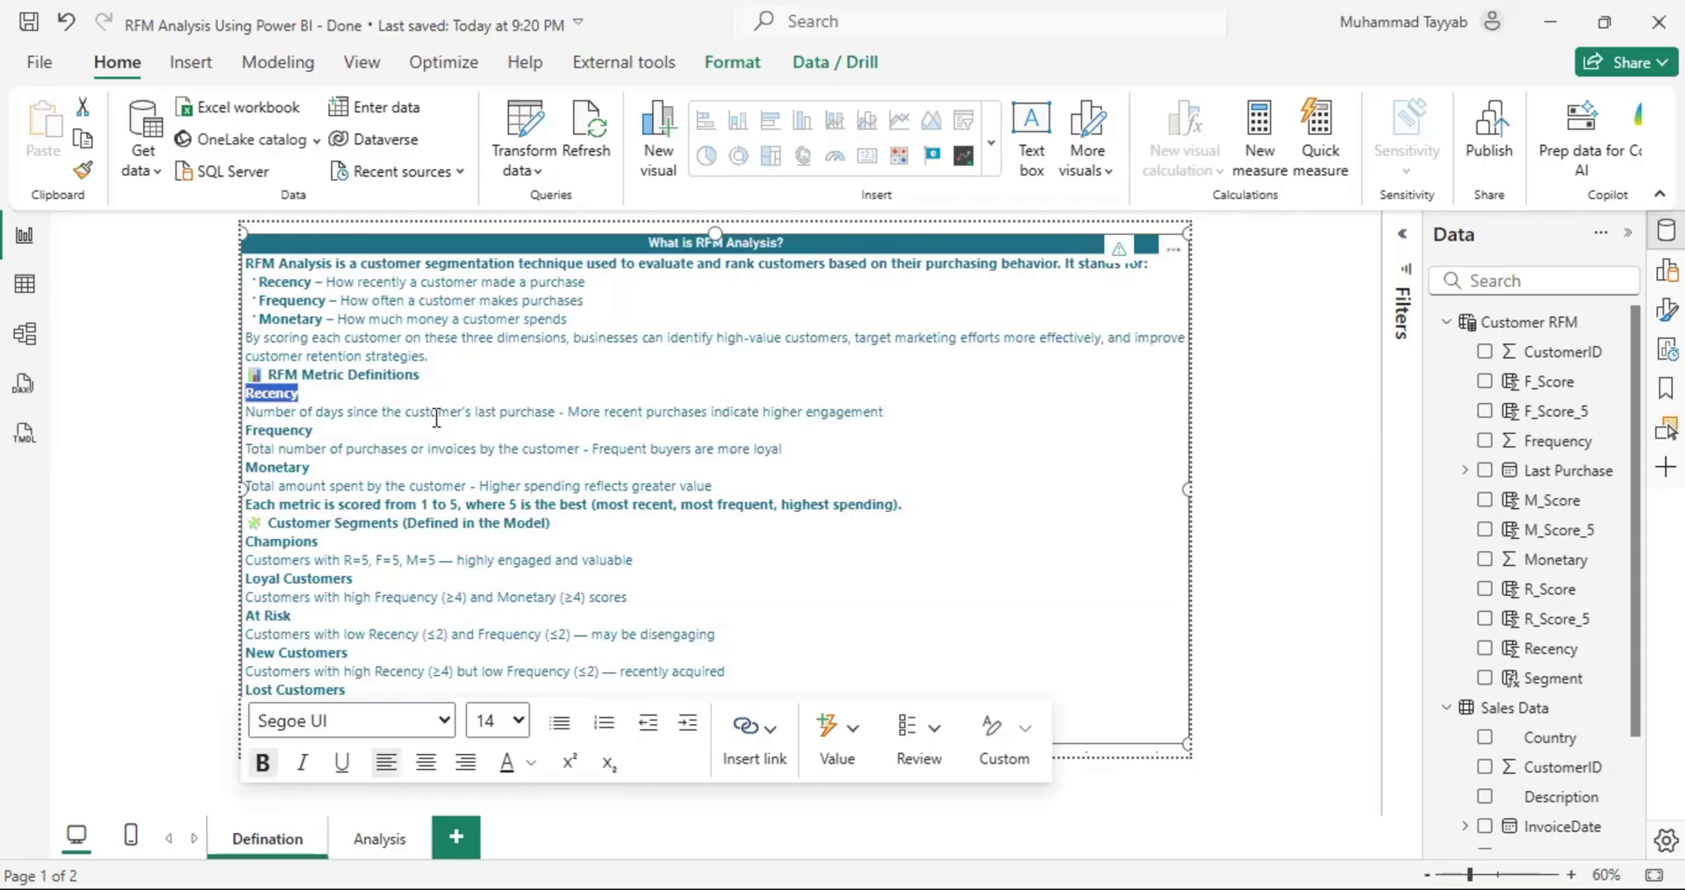
left_click_drag(247, 430, 604, 448)
left_click_drag(249, 468, 470, 489)
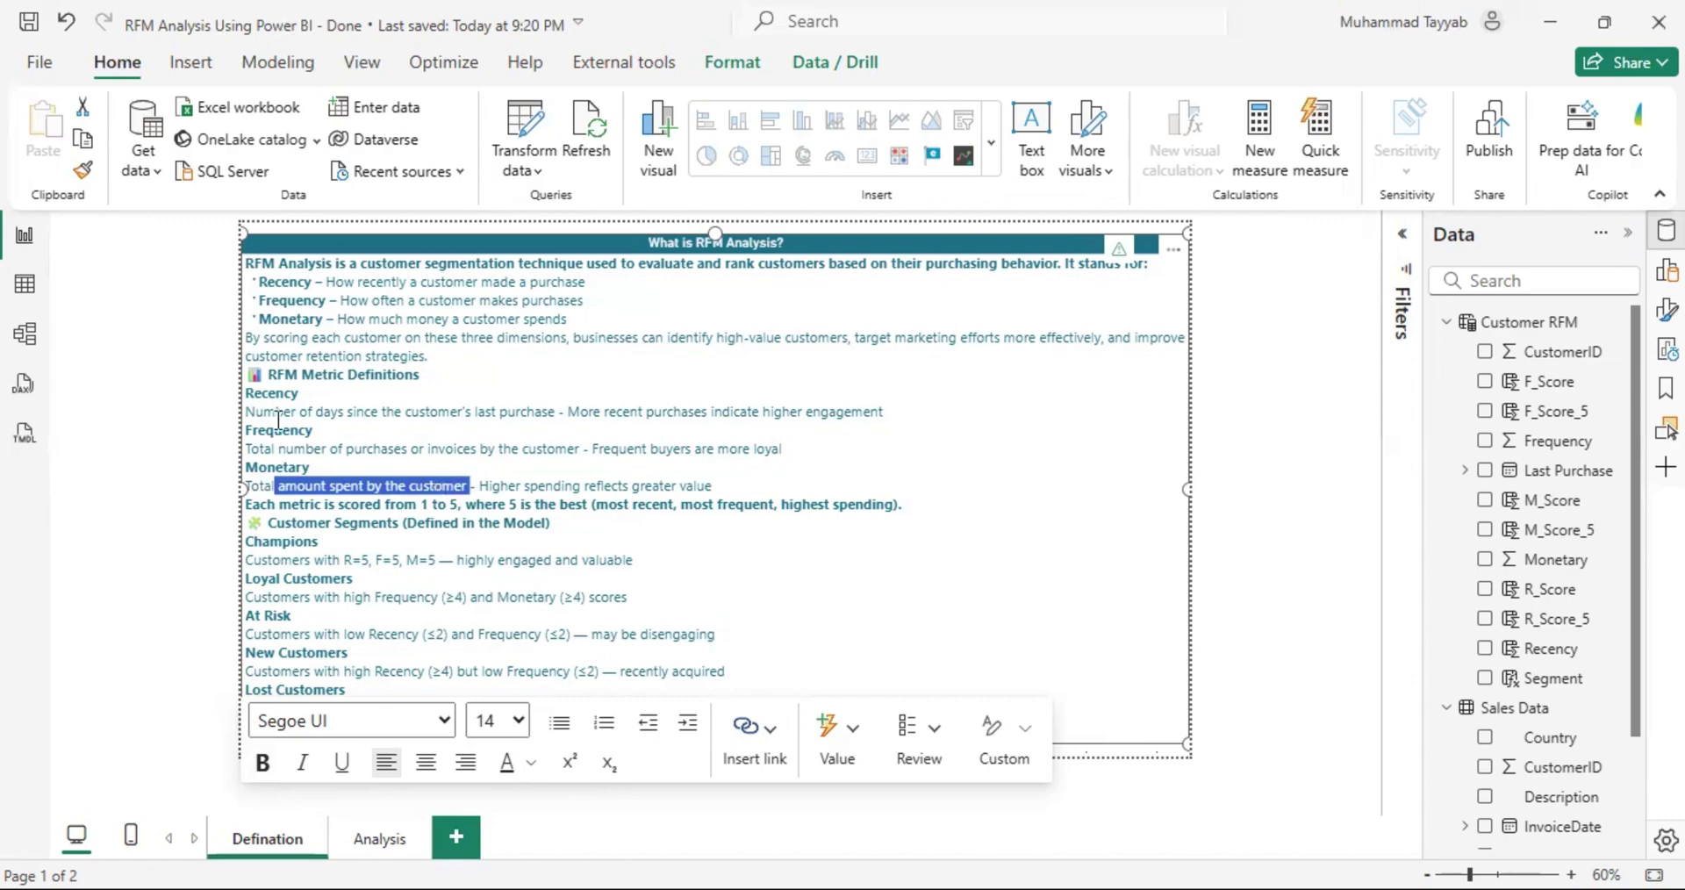
Step: Review the metric scoring scale and the customer segment definitions, from Champions to Lost Customers
left_click_drag(254, 394, 310, 468)
left_click_drag(421, 506, 464, 506)
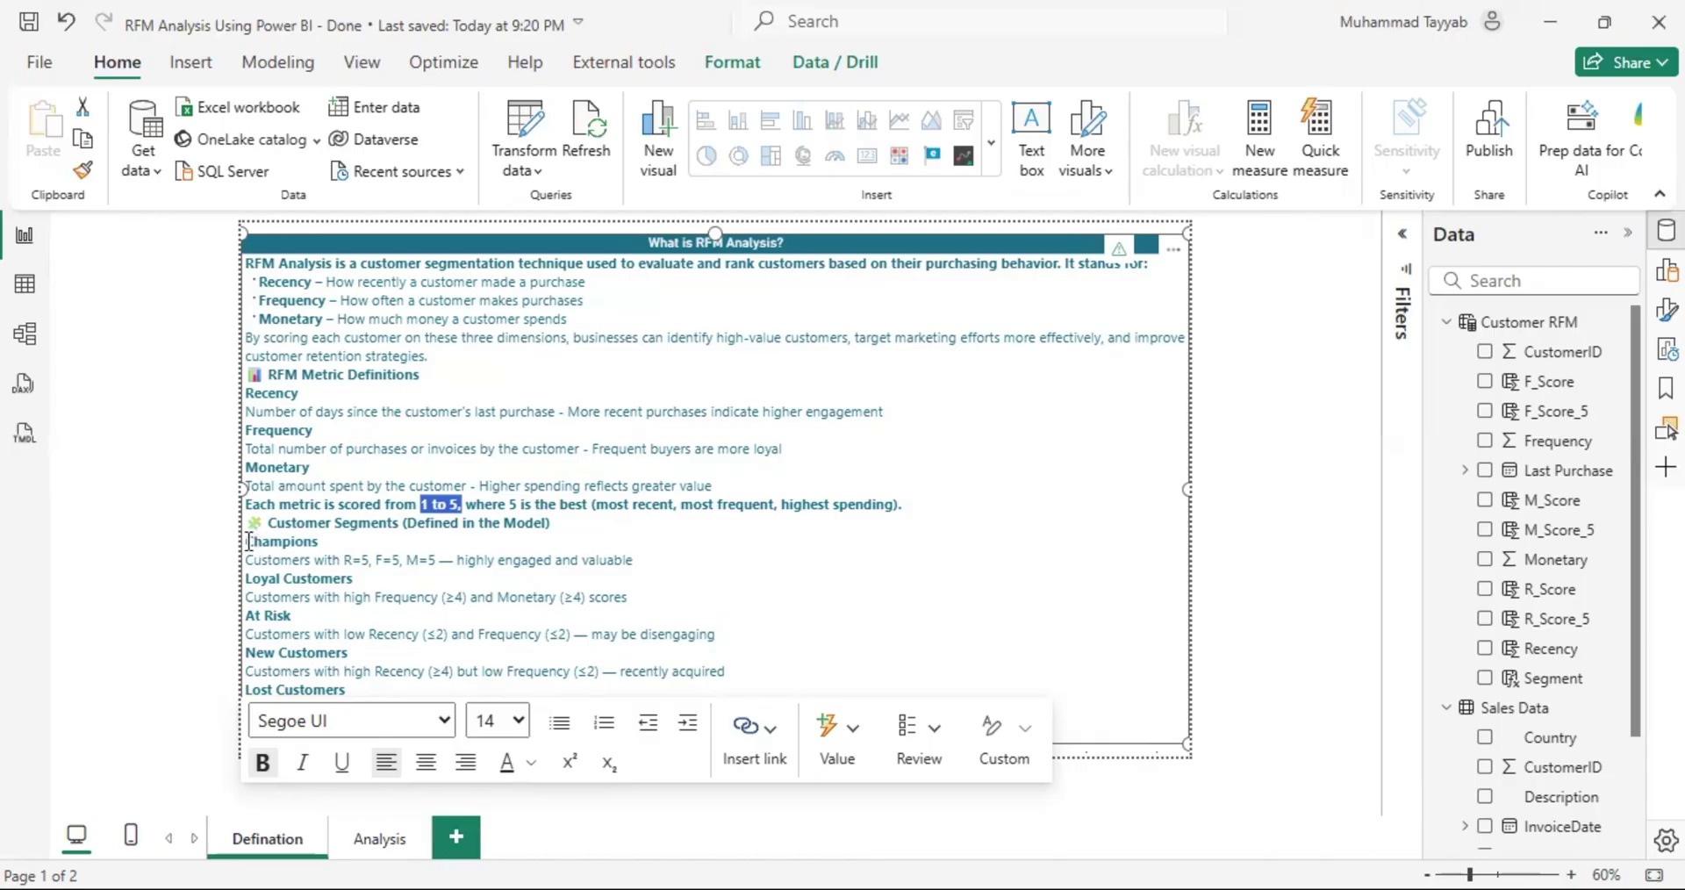
left_click_drag(250, 540, 358, 580)
left_click_drag(246, 615, 295, 616)
left_click_drag(249, 671, 333, 690)
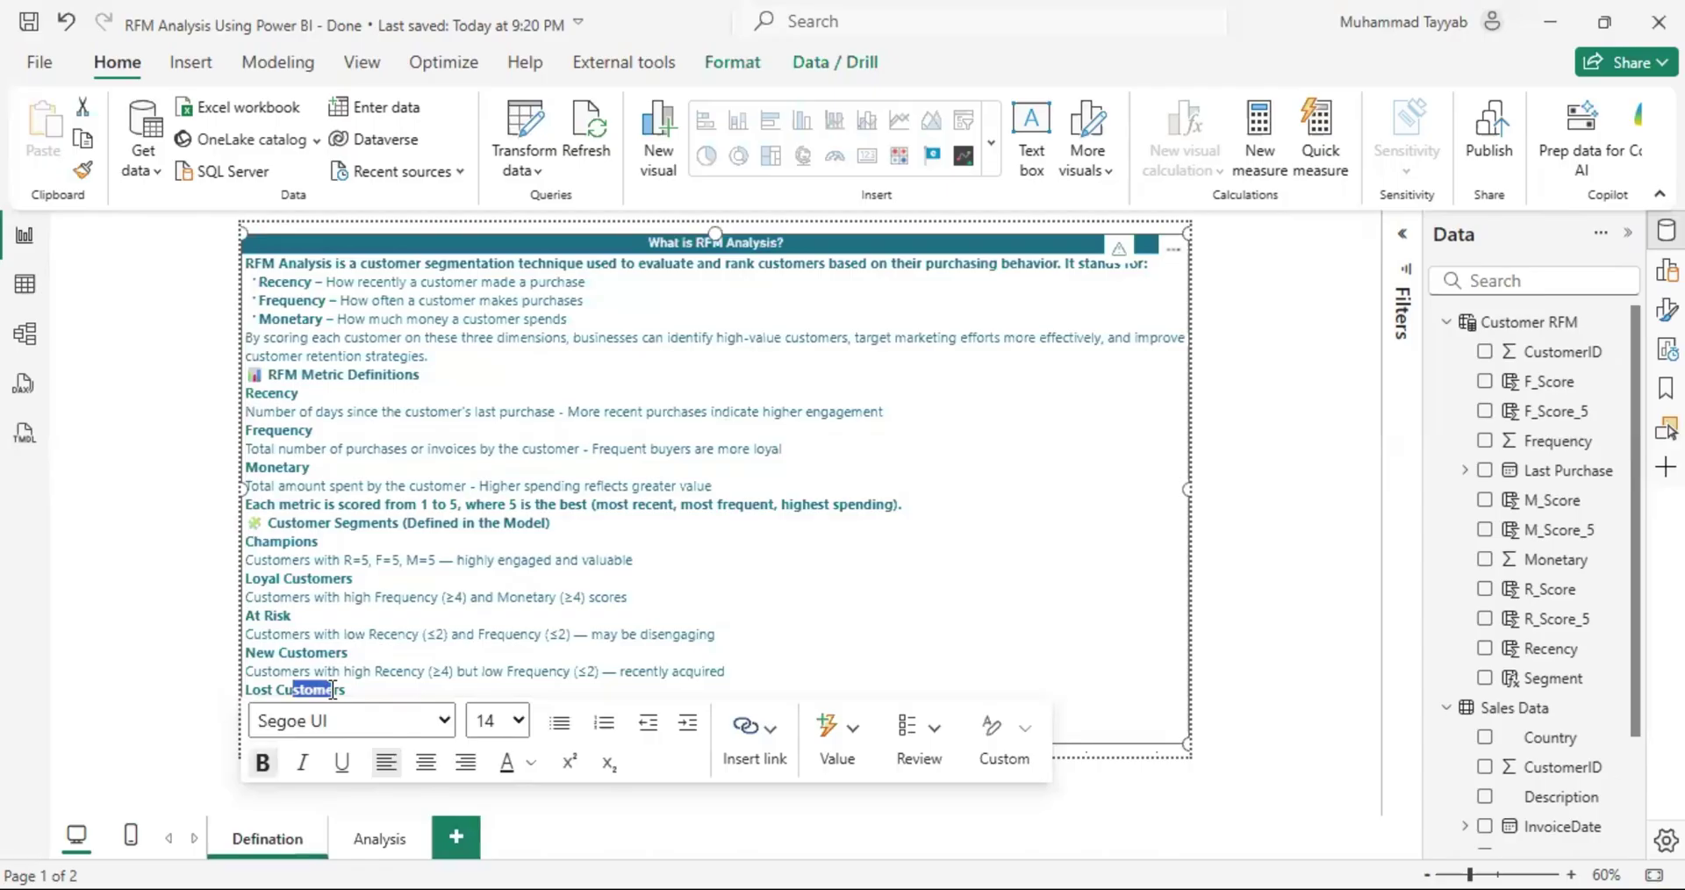
left_click(1203, 266)
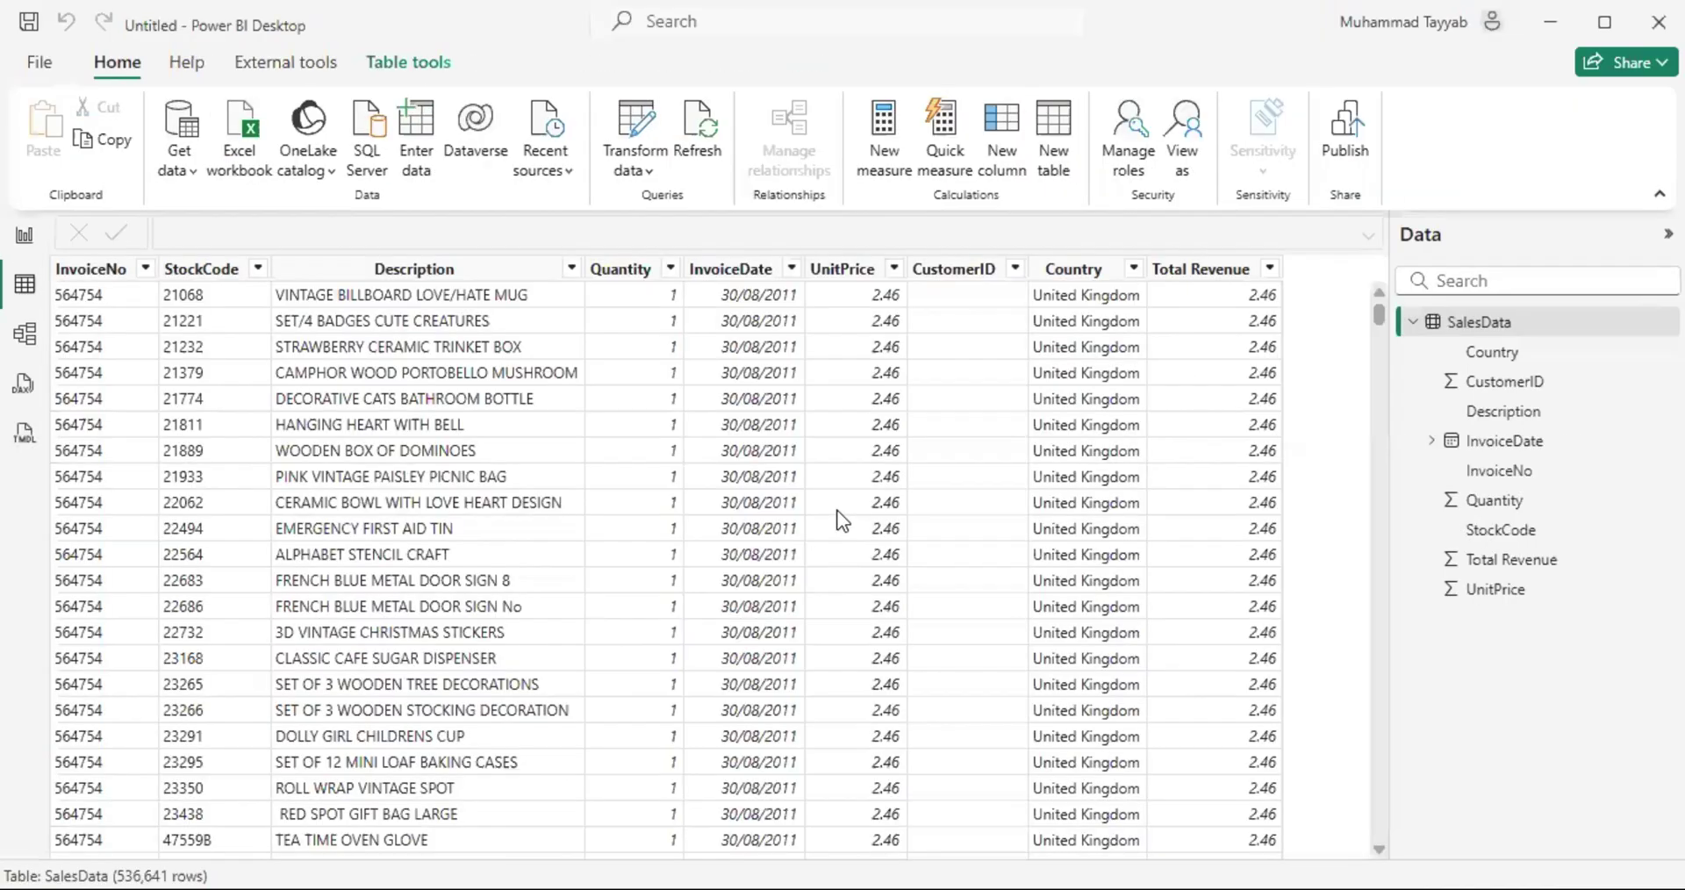
Step: Examine the SalesData table's rows and its Total Revenue, Quantity, UnitPrice and CustomerID columns
scroll(921, 478, "down", 6)
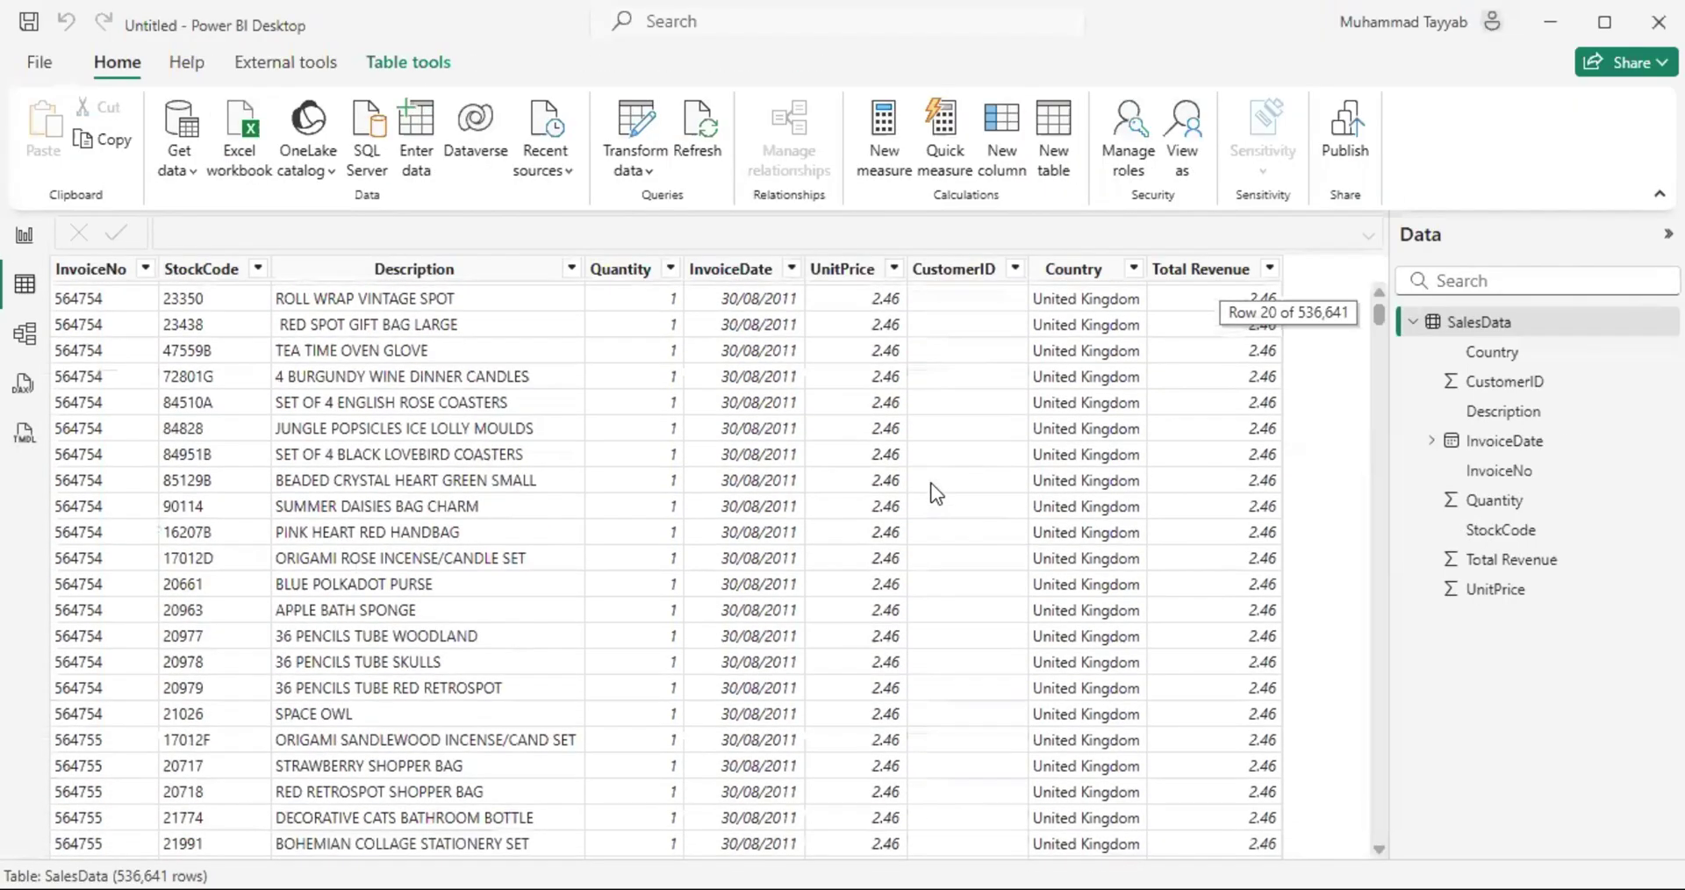
scroll(928, 474, "up", 6)
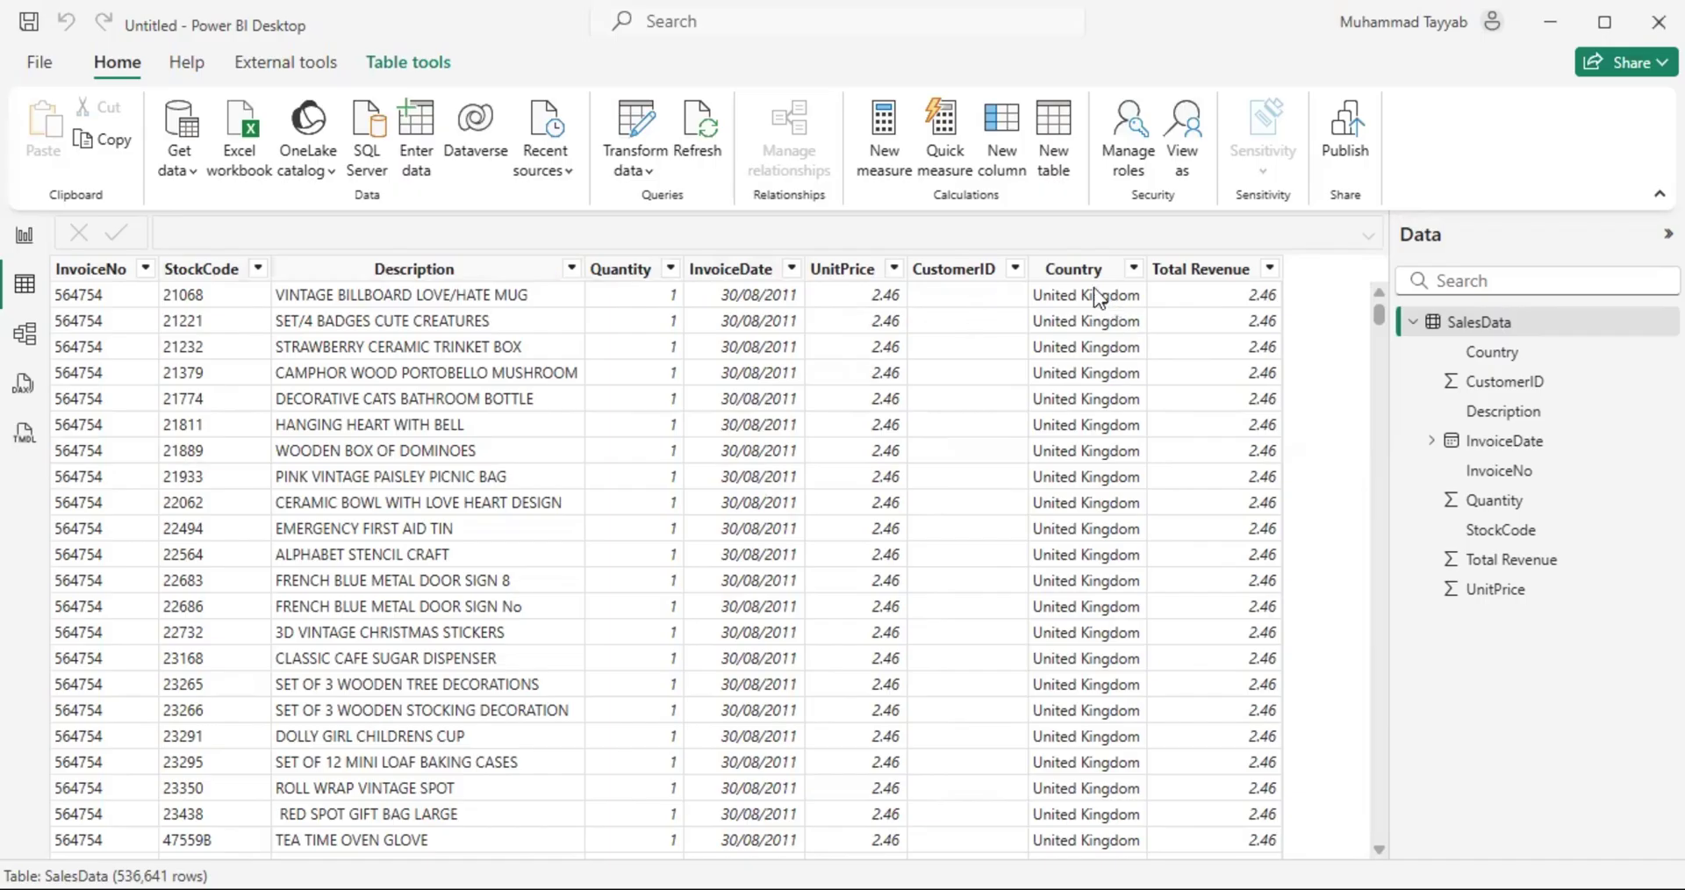
mouse_move(1380, 307)
left_mouse_down()
mouse_move(1385, 500)
mouse_move(1382, 307)
left_mouse_up()
left_click(1227, 271)
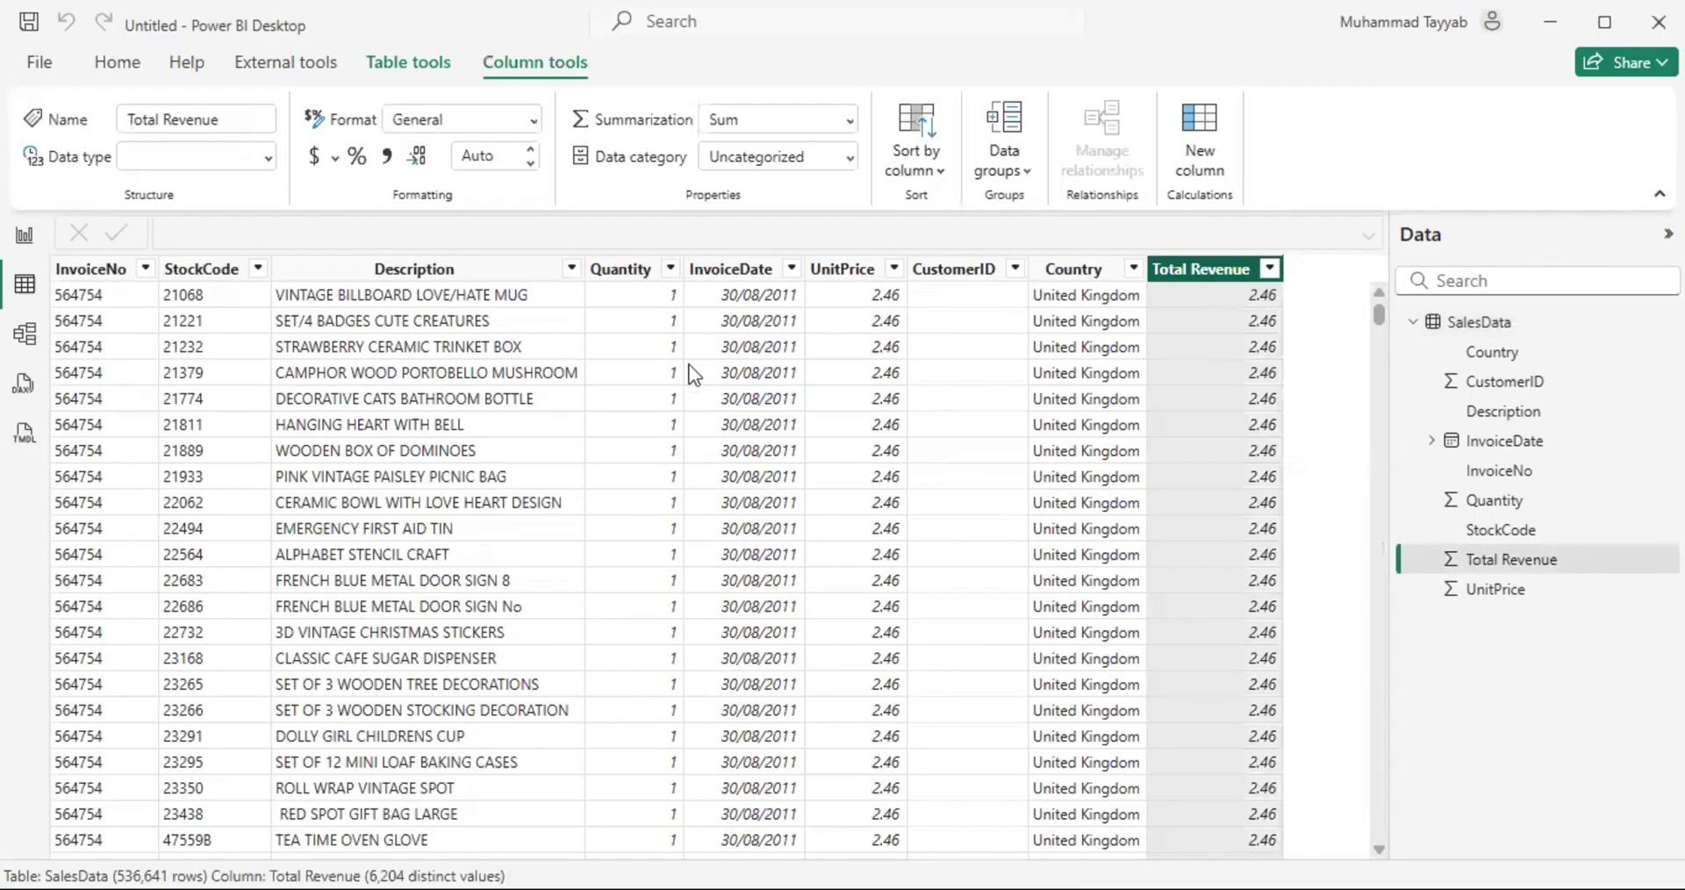
left_click(629, 272)
left_click(845, 269)
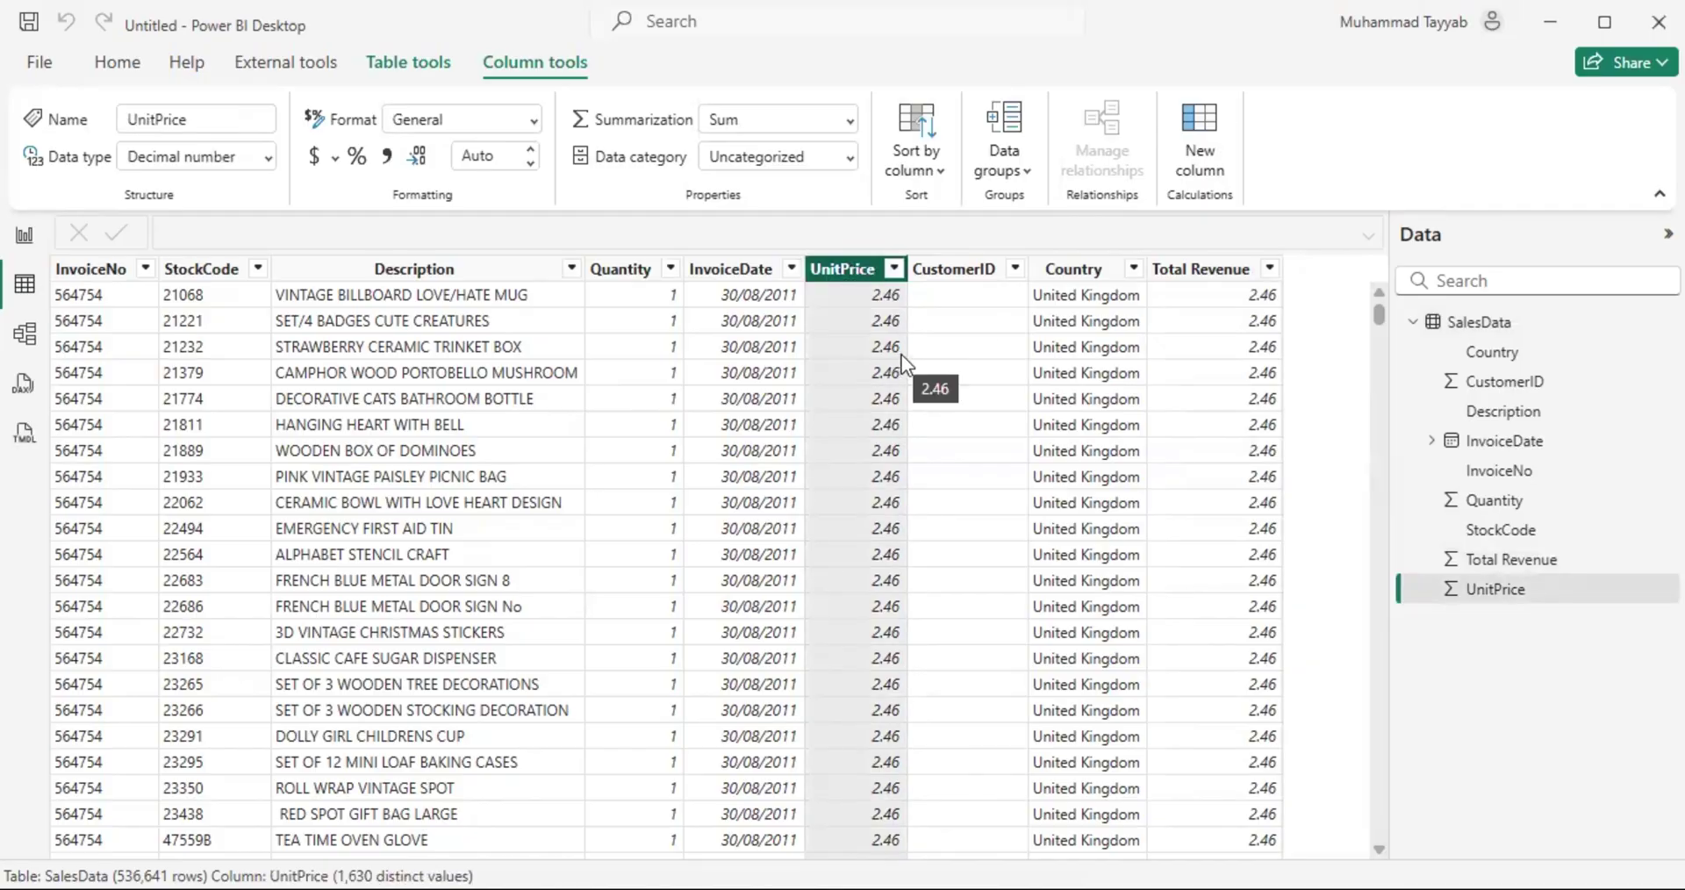
left_click(995, 292)
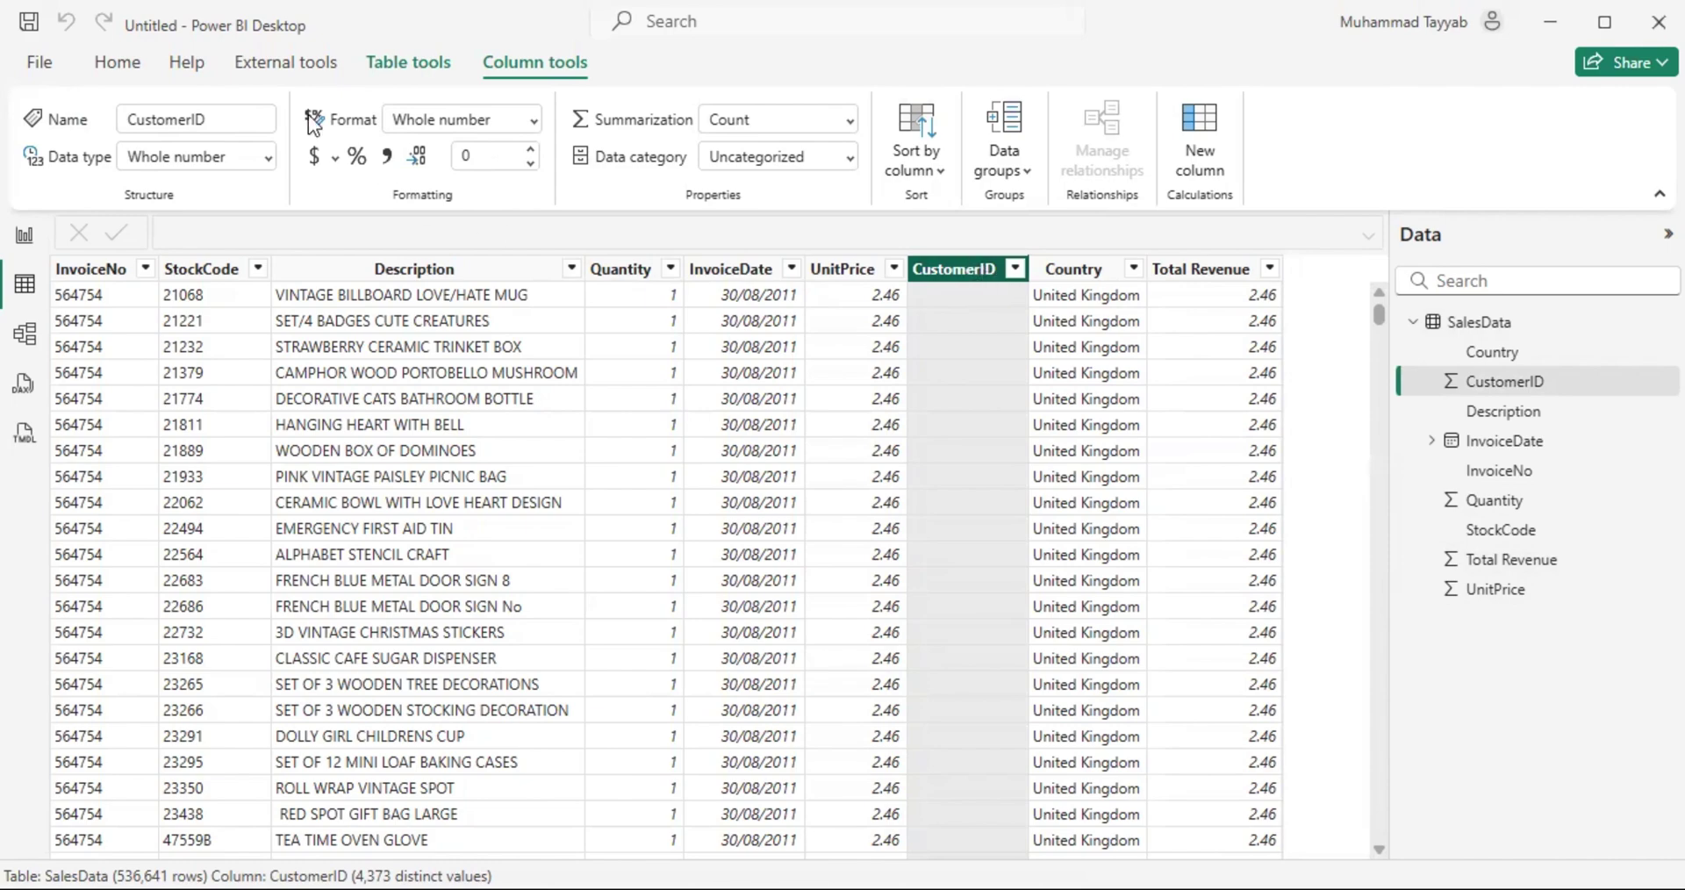
Step: Create a calculated table named Customer RFM and begin its formula with SUMMARIZE over the SalesData table
left_click(102, 71)
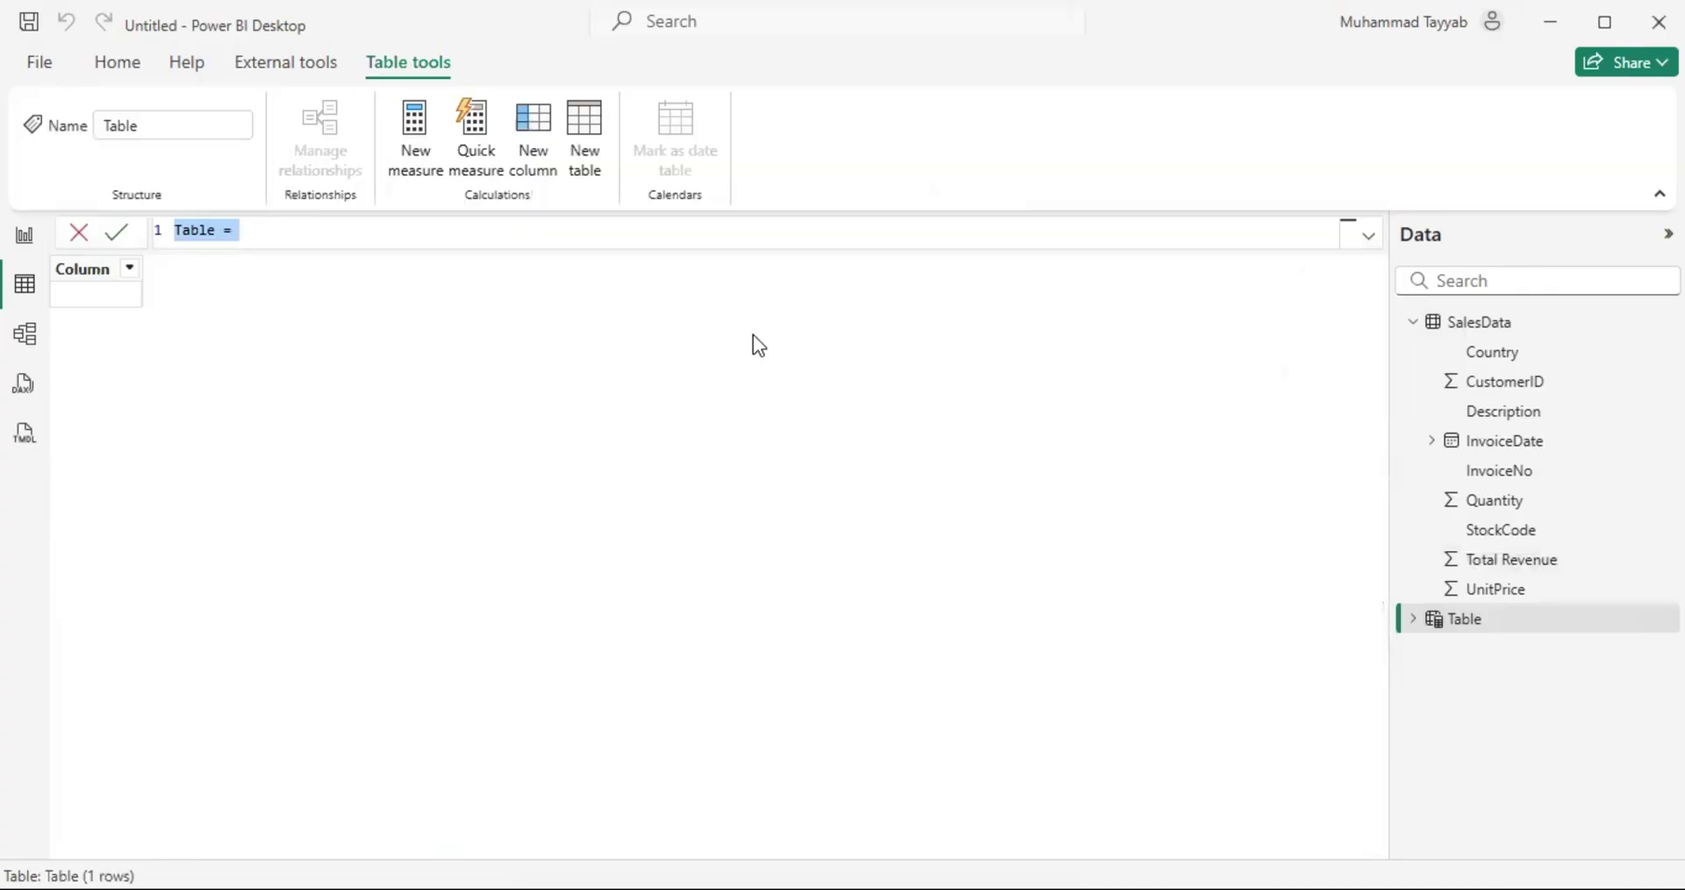
type("Customer ")
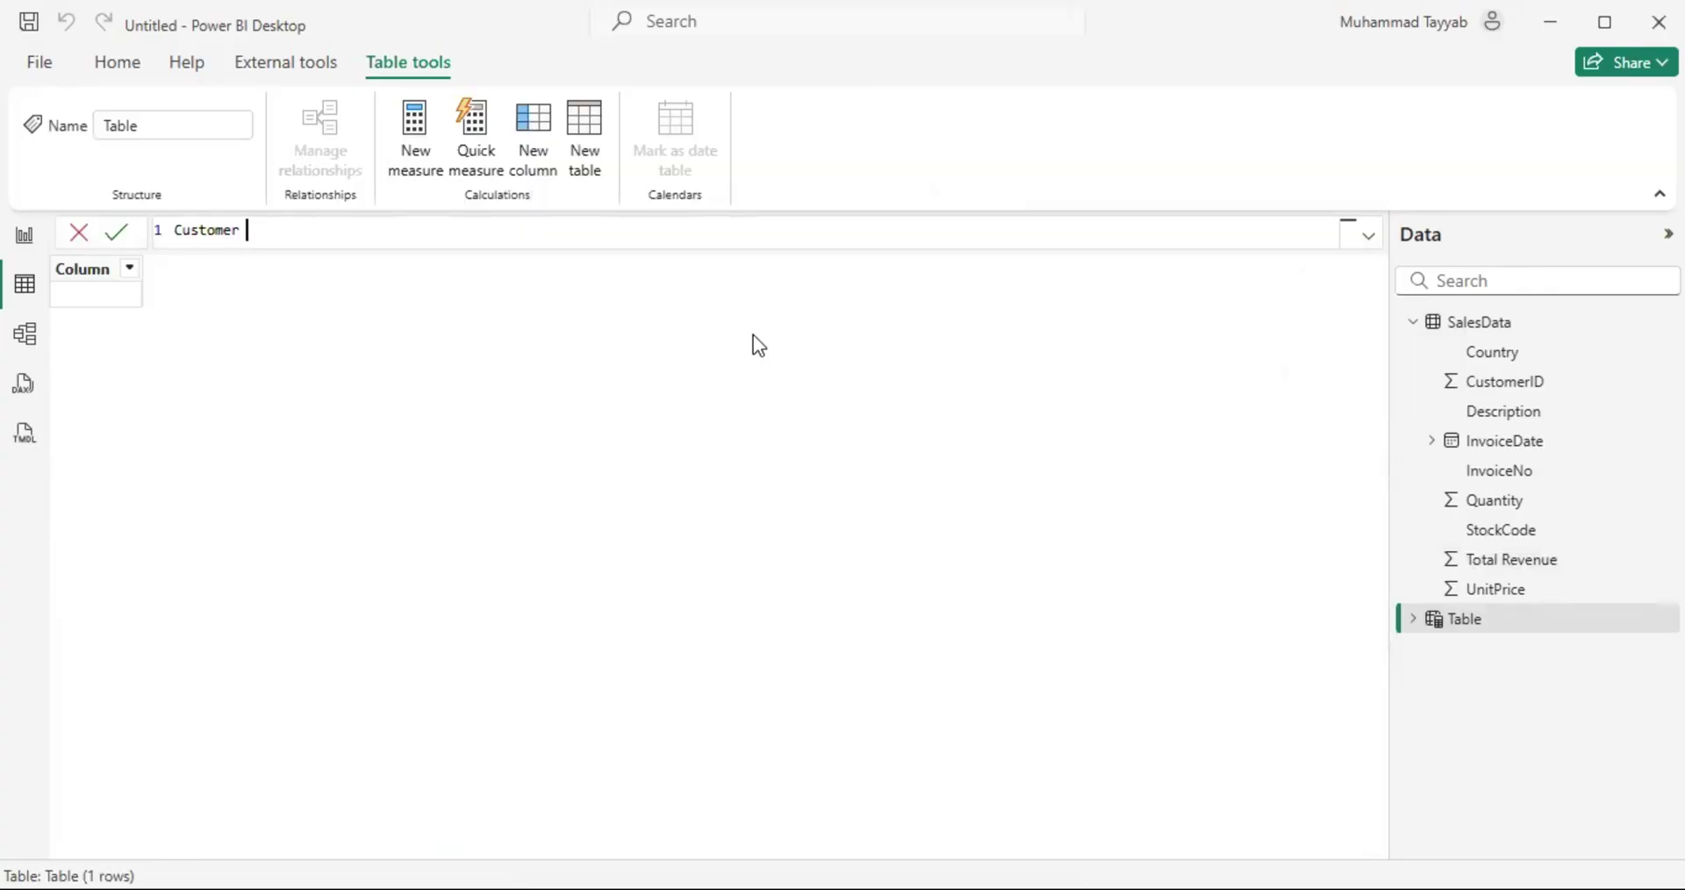
type("RFM =")
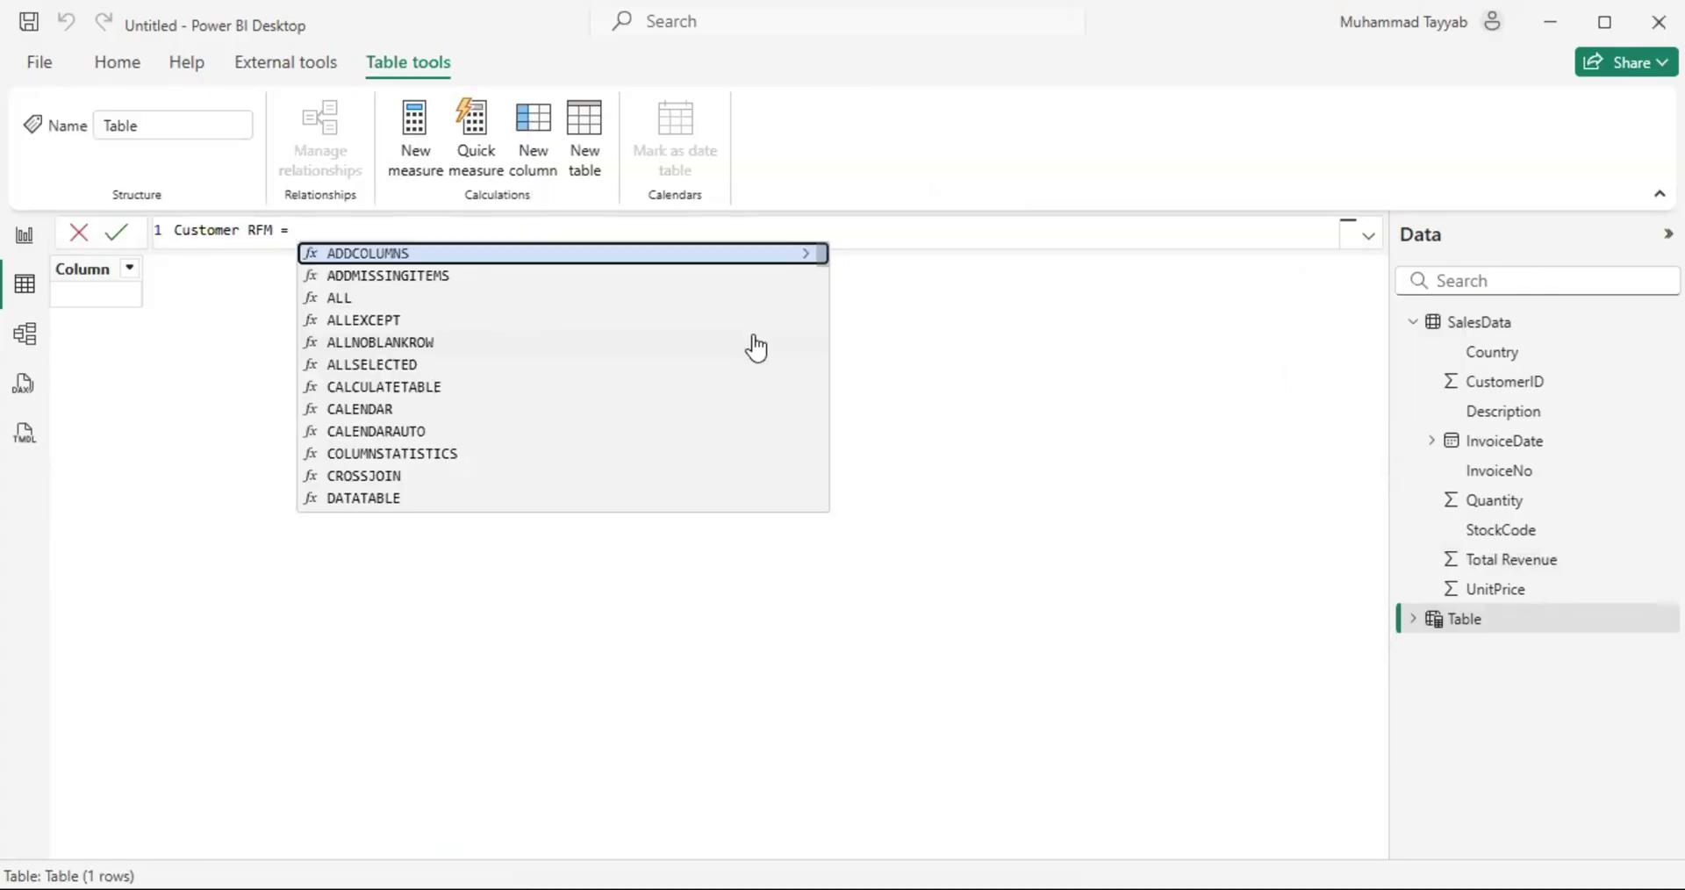
key("shift+Return")
type("SU")
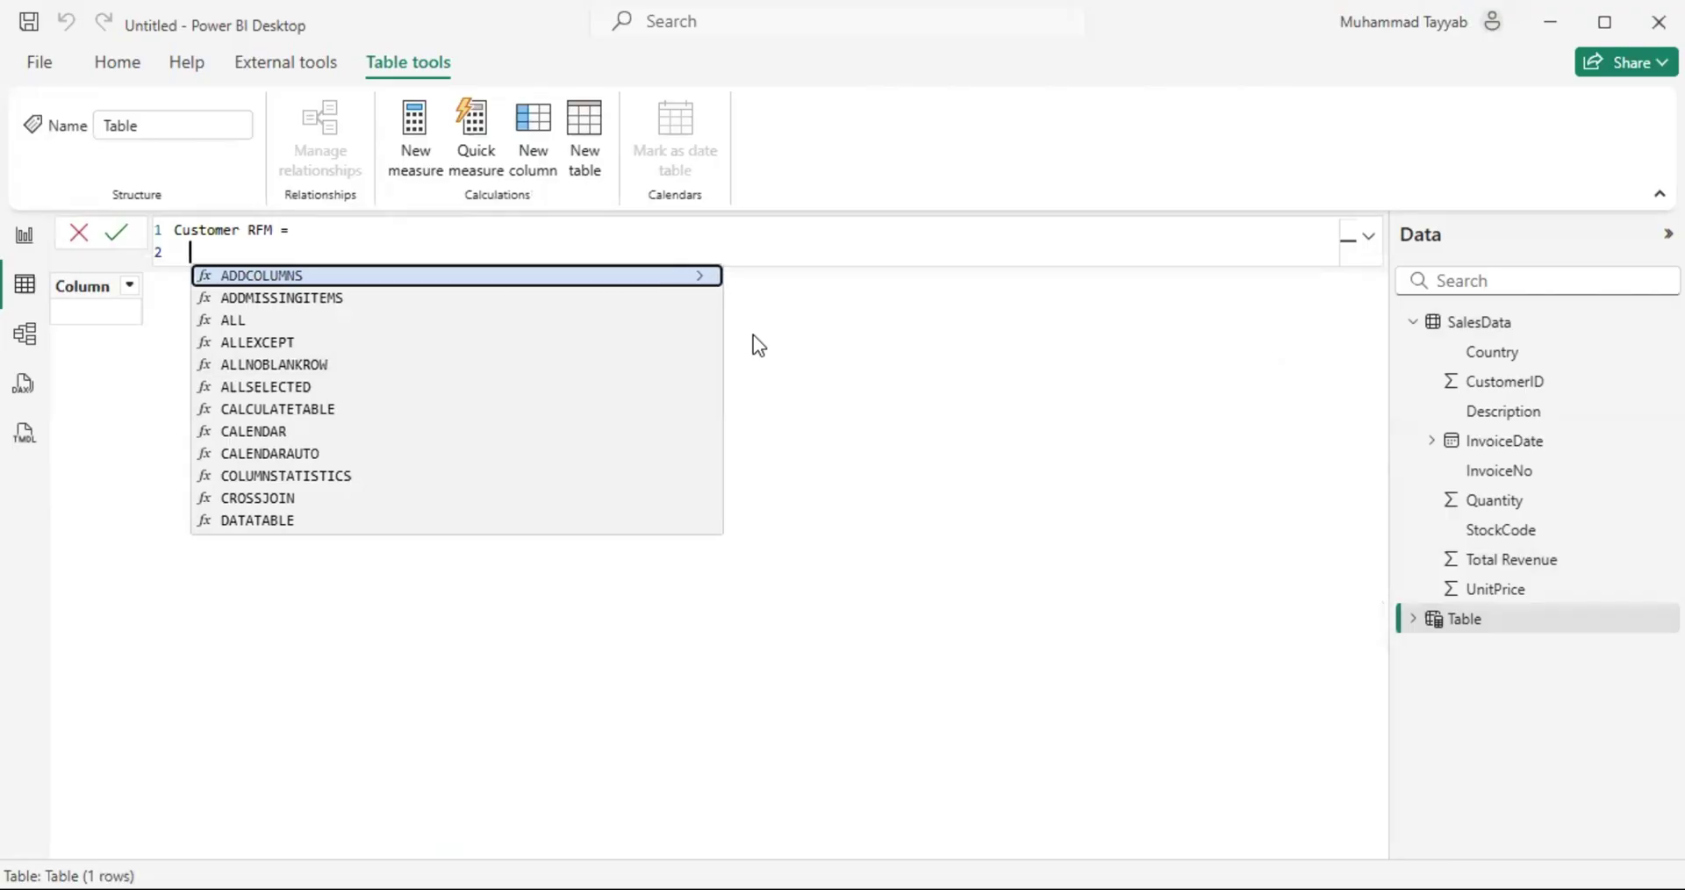
type("MM")
key("Tab")
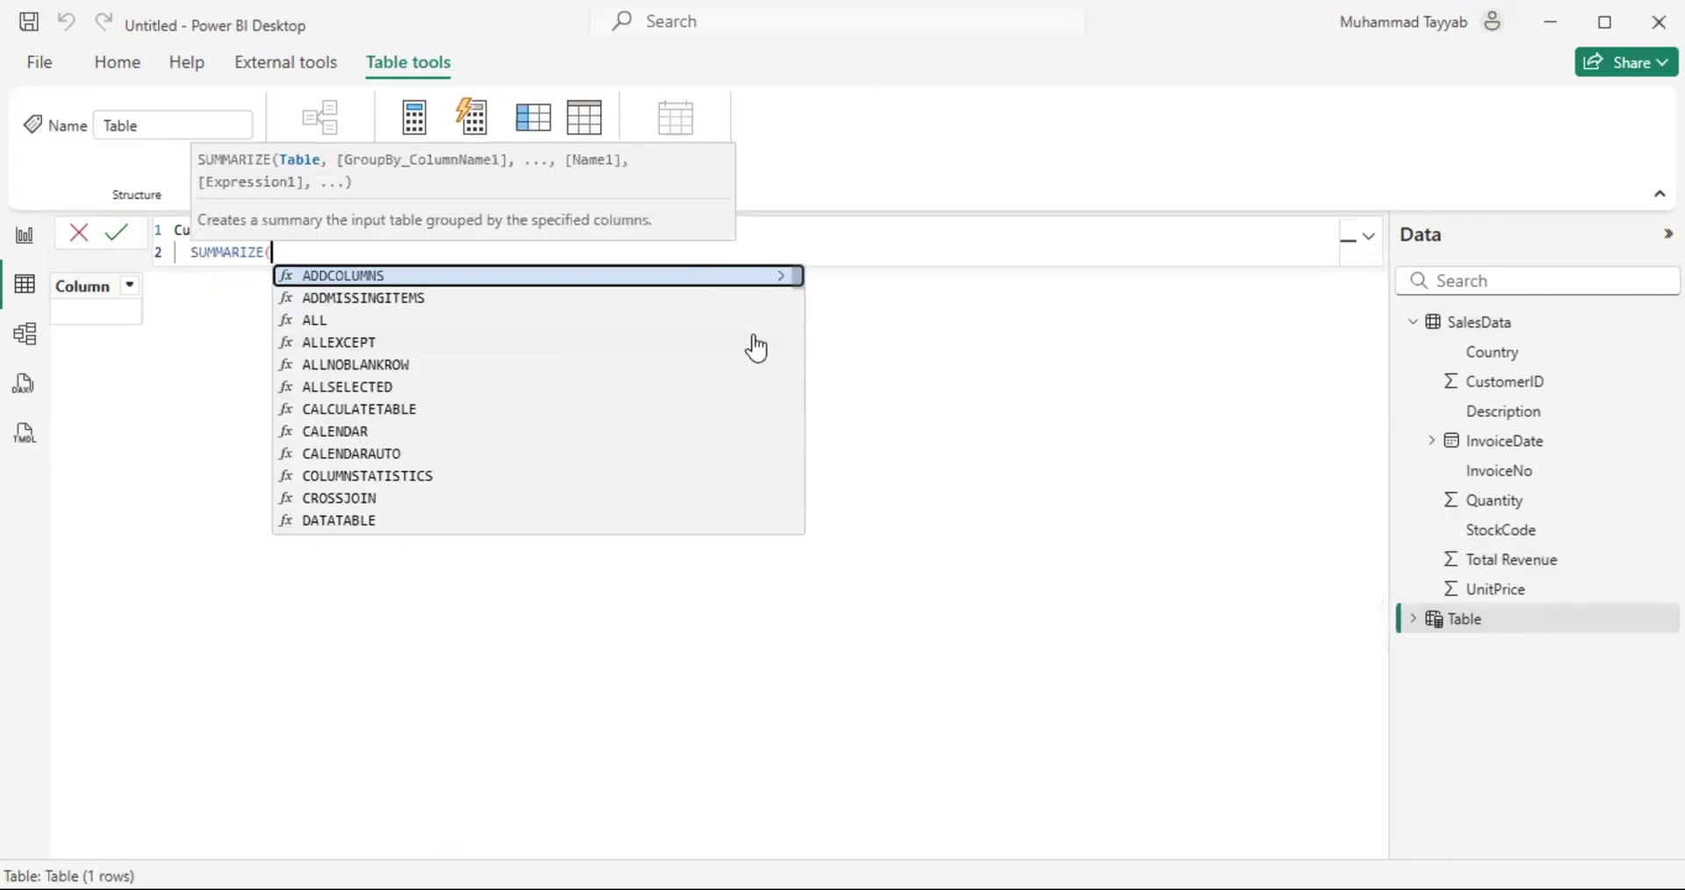
type("Sal")
key("Tab")
type(",")
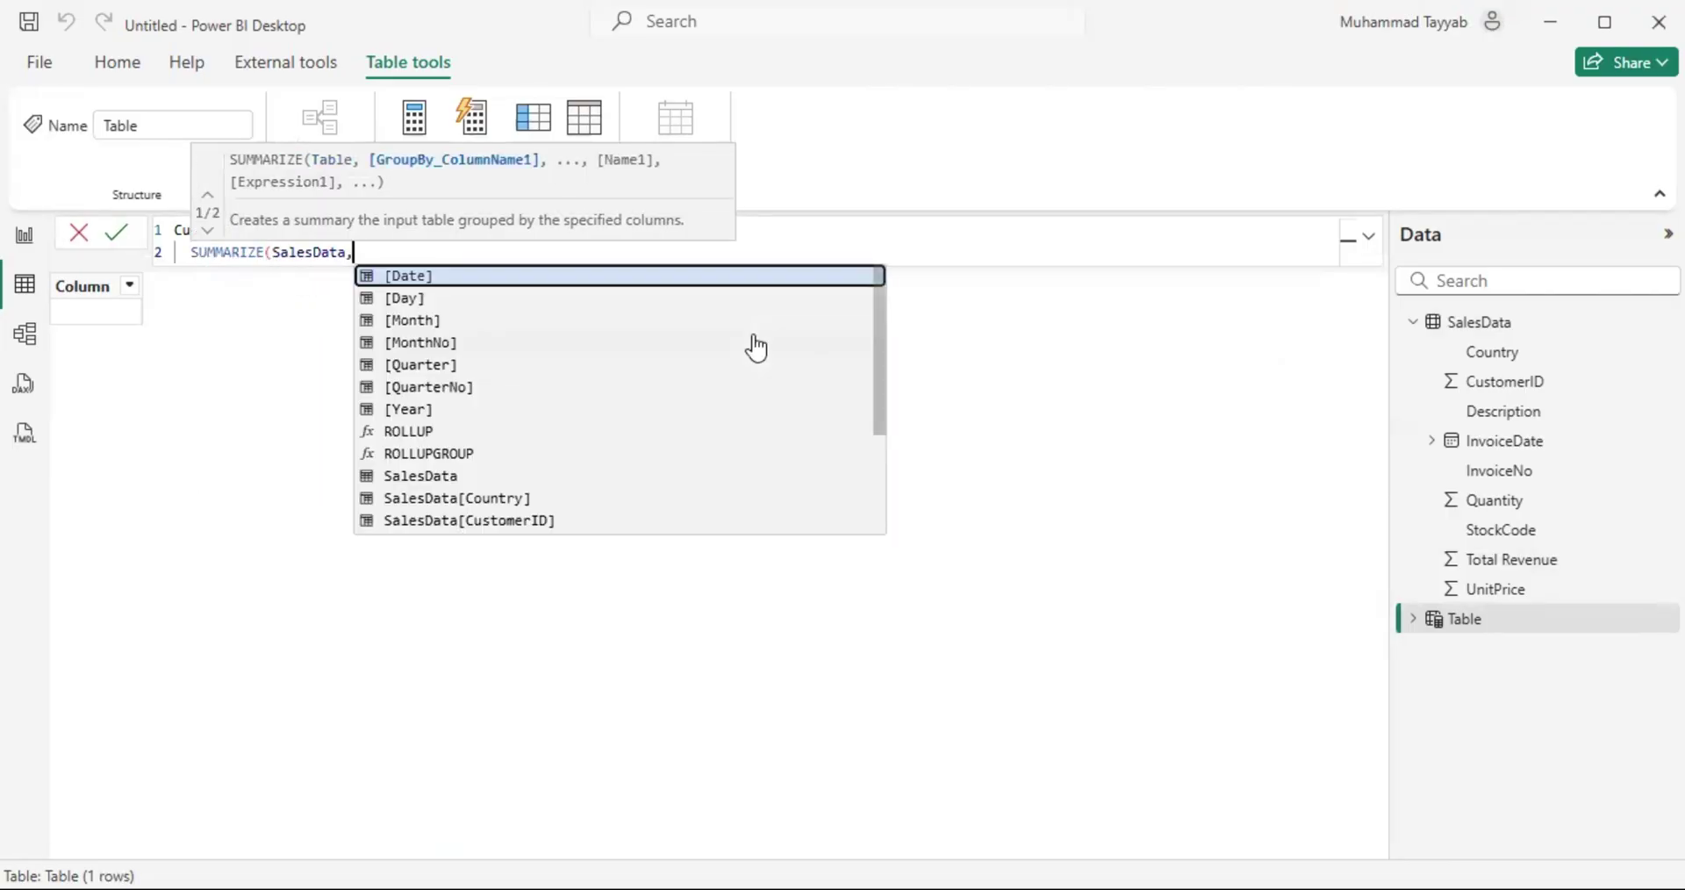
Step: Add a "LastPurchaseDate" column to the SUMMARIZE formula, defined as MAX(SalesData[InvoiceDate])
key("shift+Return")
type("\"")
type("Sa")
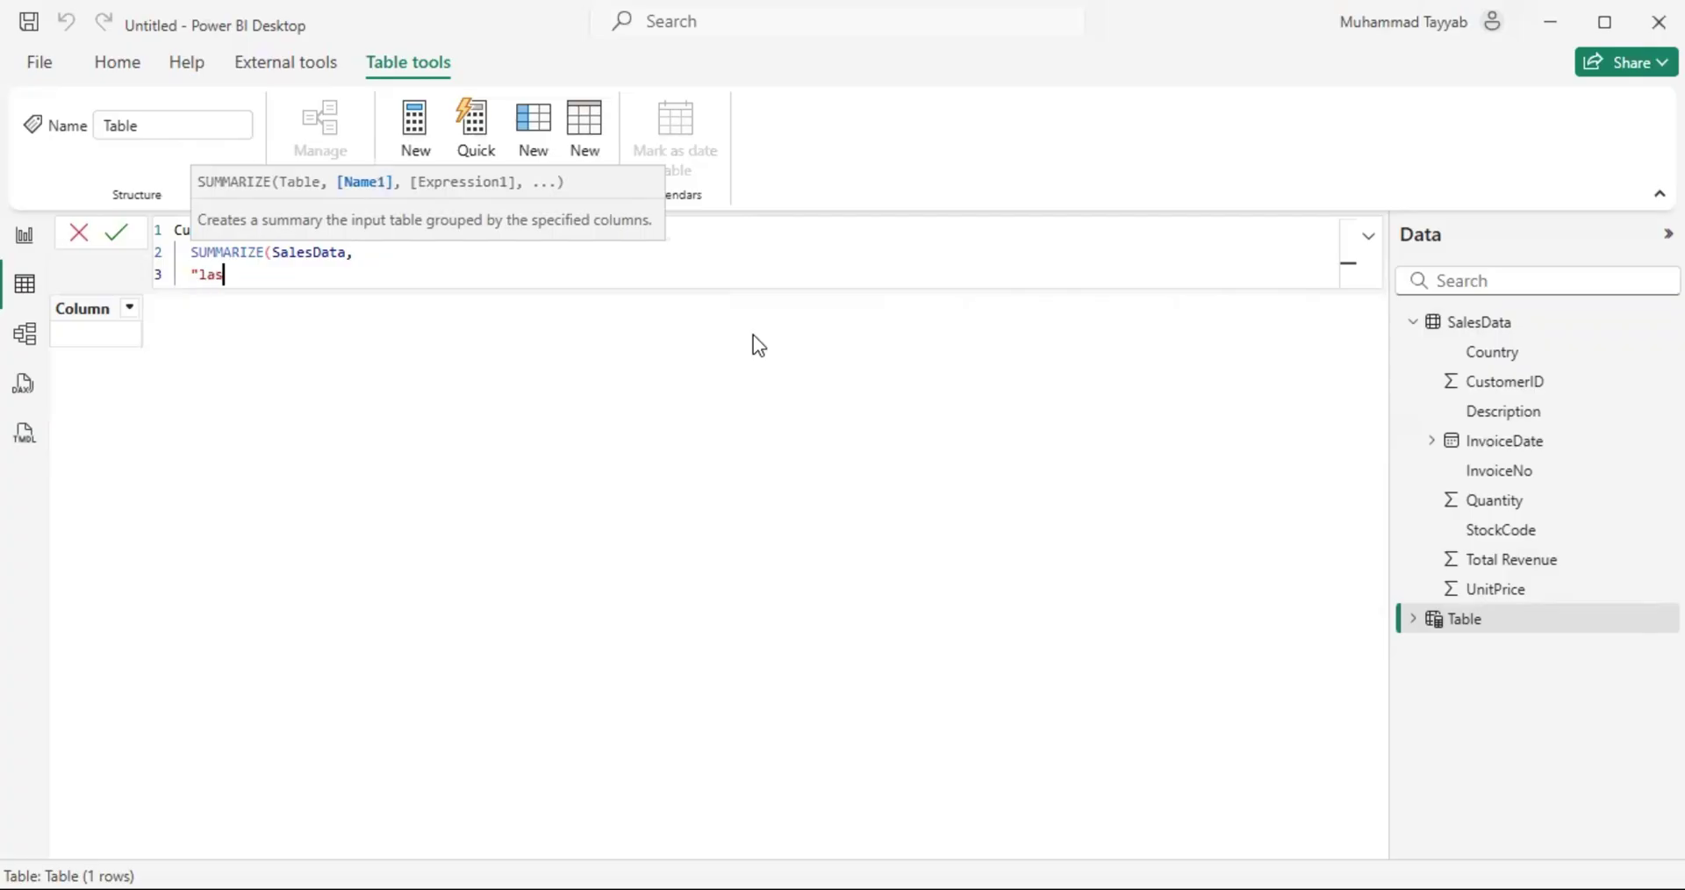
key("BackSpace")
key("BackSpace")
type("Last PurchaseDate\", MAX(")
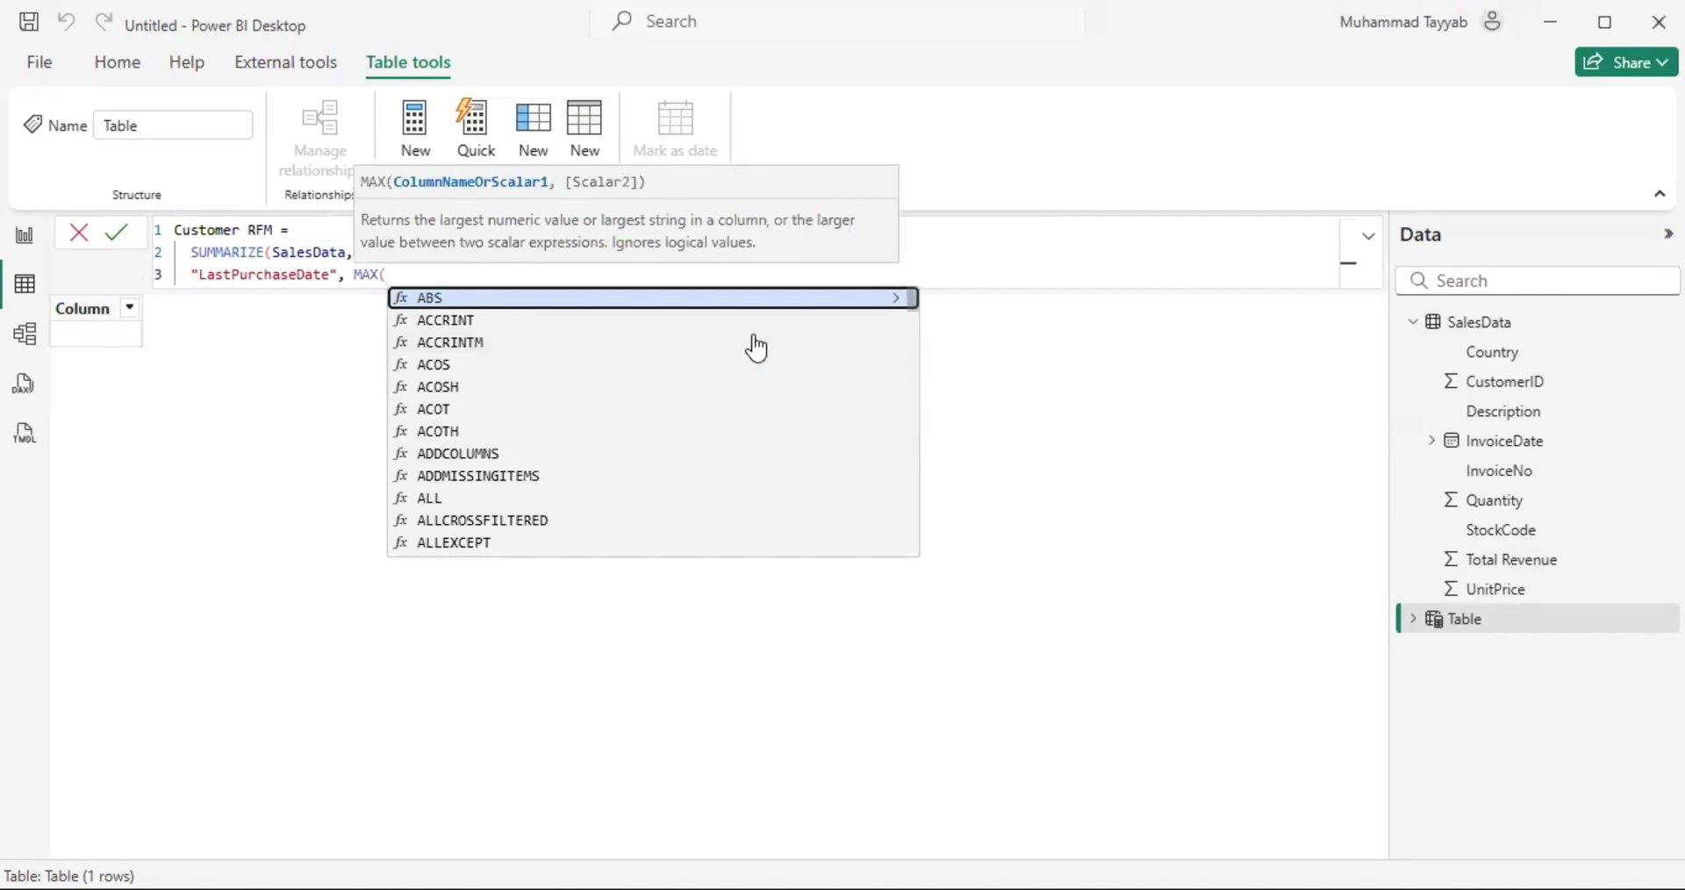
type("SalesData")
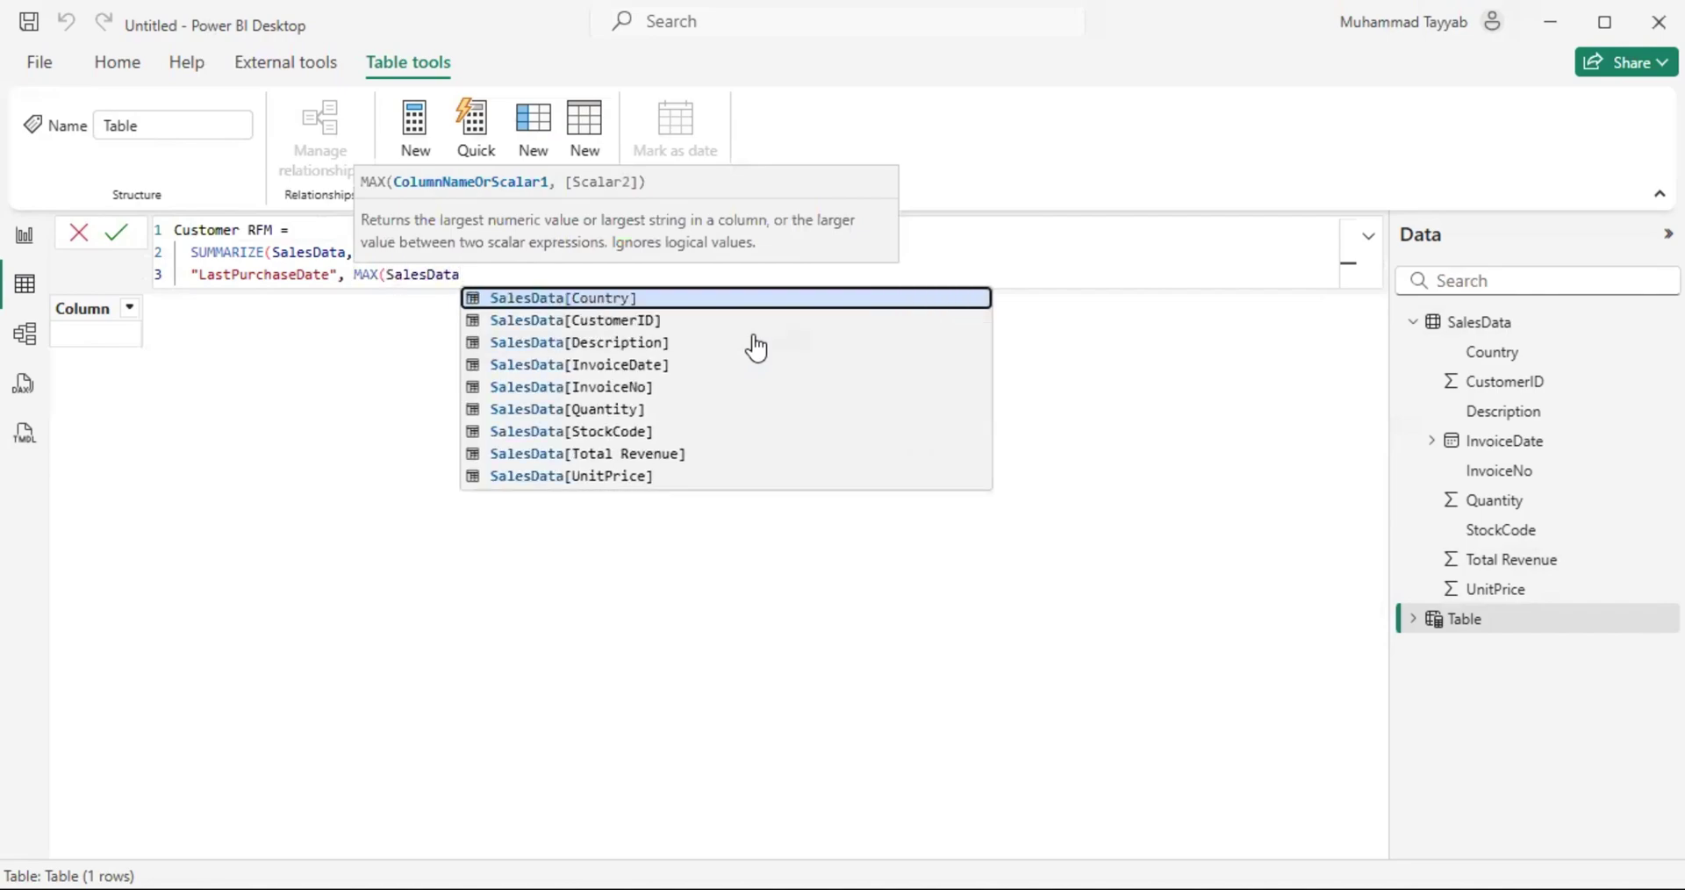
type("[In")
key("Tab")
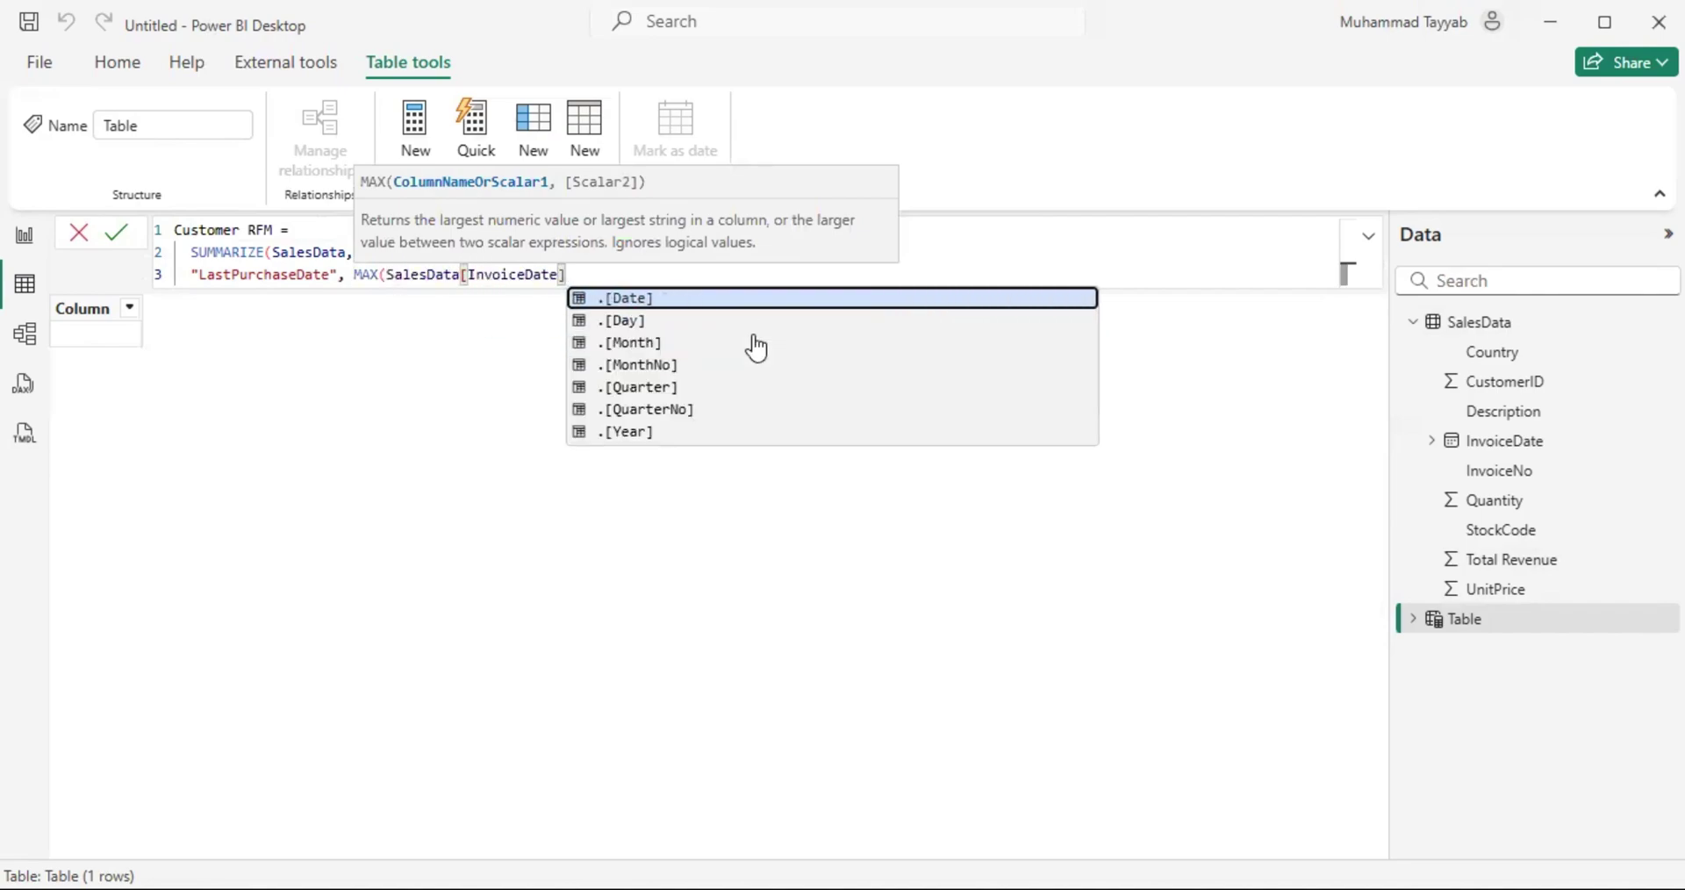
type(")")
Step: Insert SalesData[CustomerID] as the grouping column above the "LastPurchaseDate" line of the formula
key("Up")
key("Return")
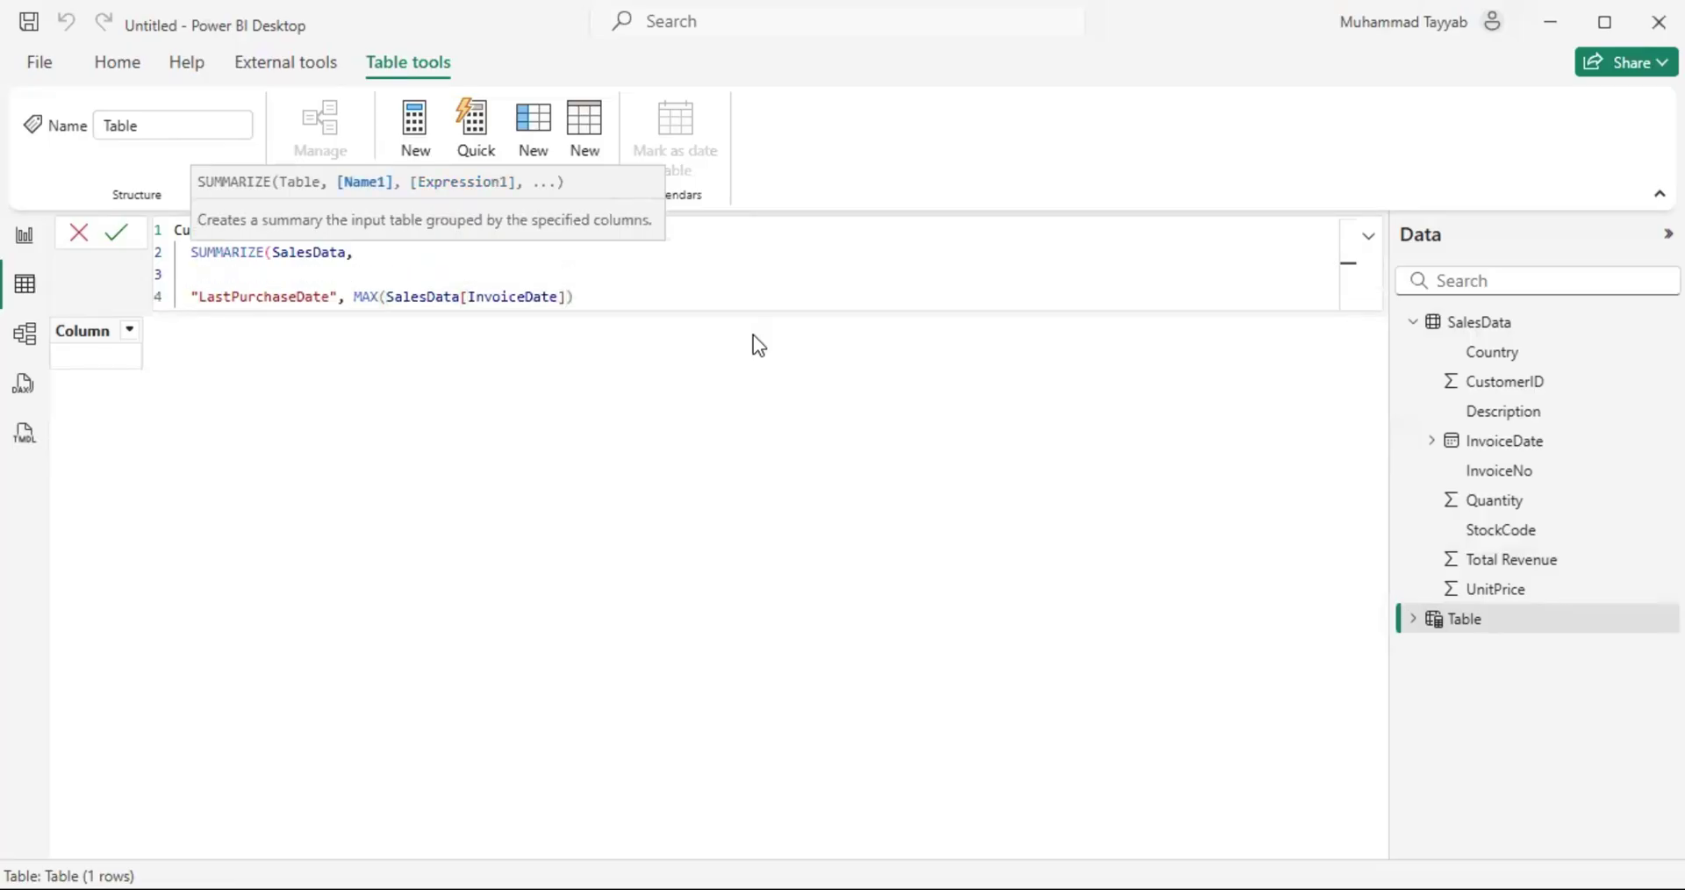
type("SalesData")
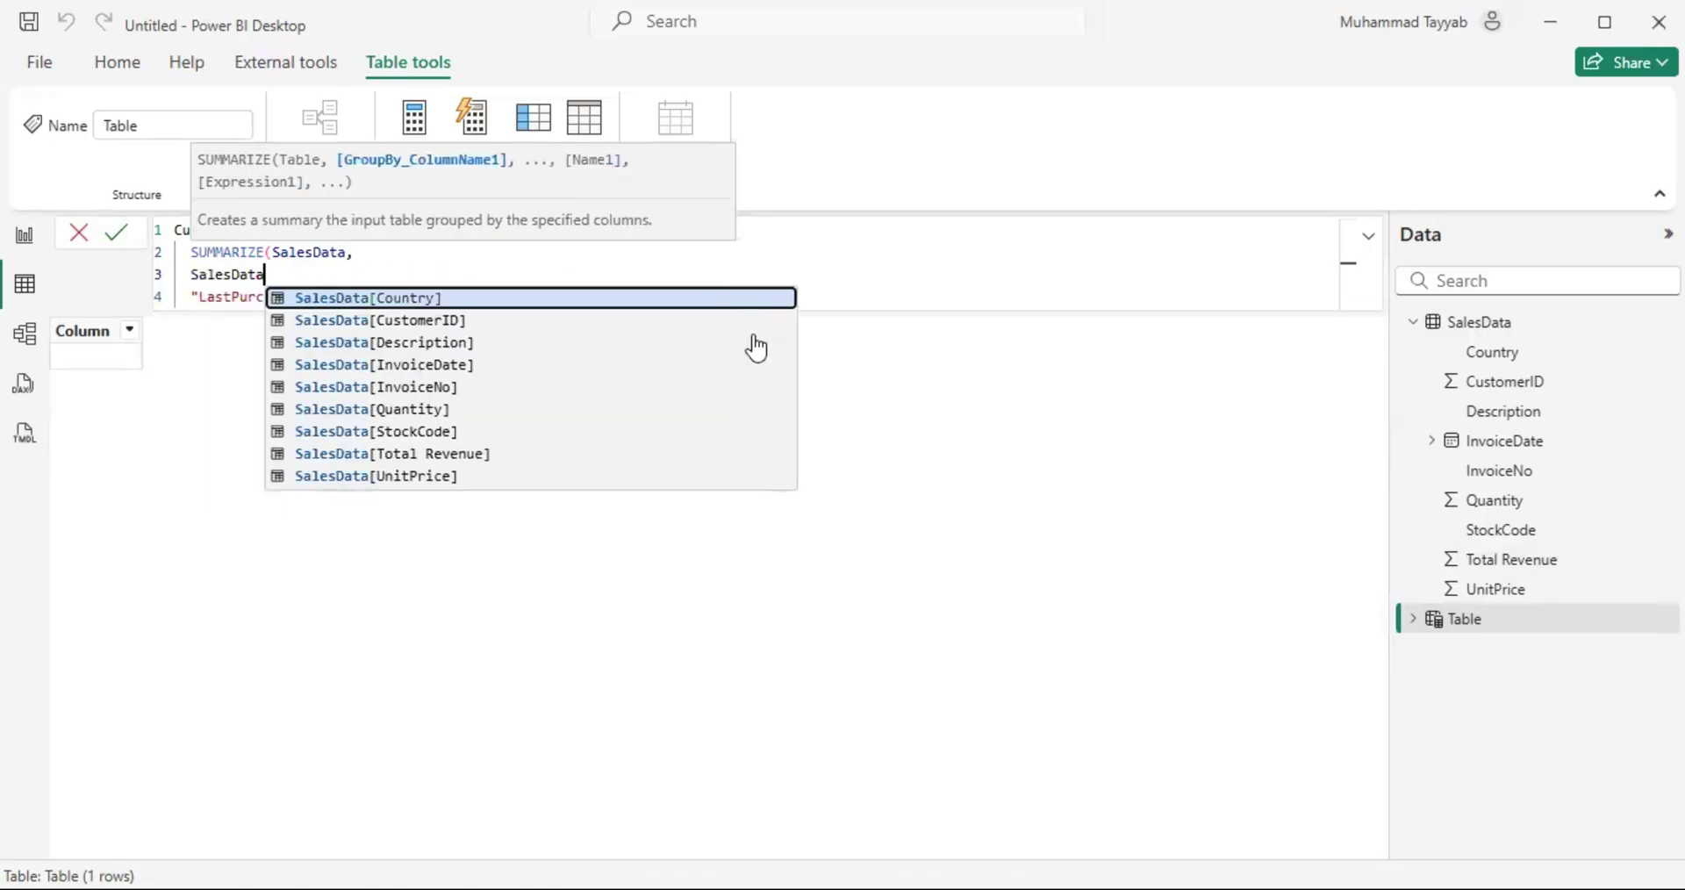
type("[Cu")
key("Tab")
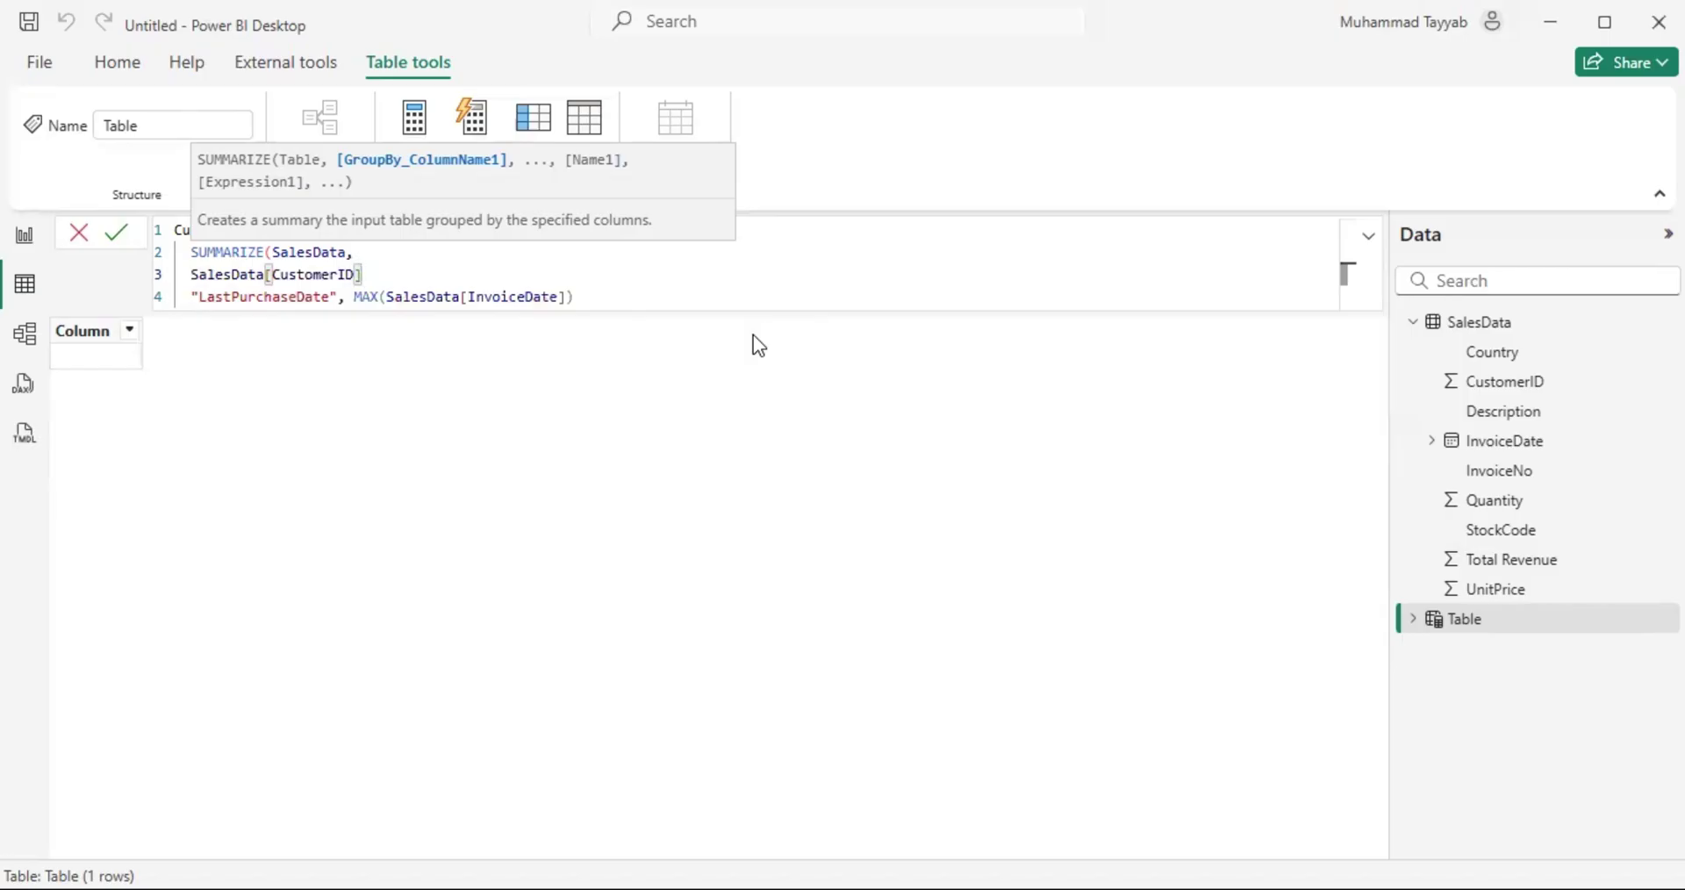
type(",")
Step: Add a "Frequency" column after the "LastPurchaseDate" line, defined as DISTINCTCOUNT(SalesData[InvoiceDate]), followed by a new line
left_click(651, 301)
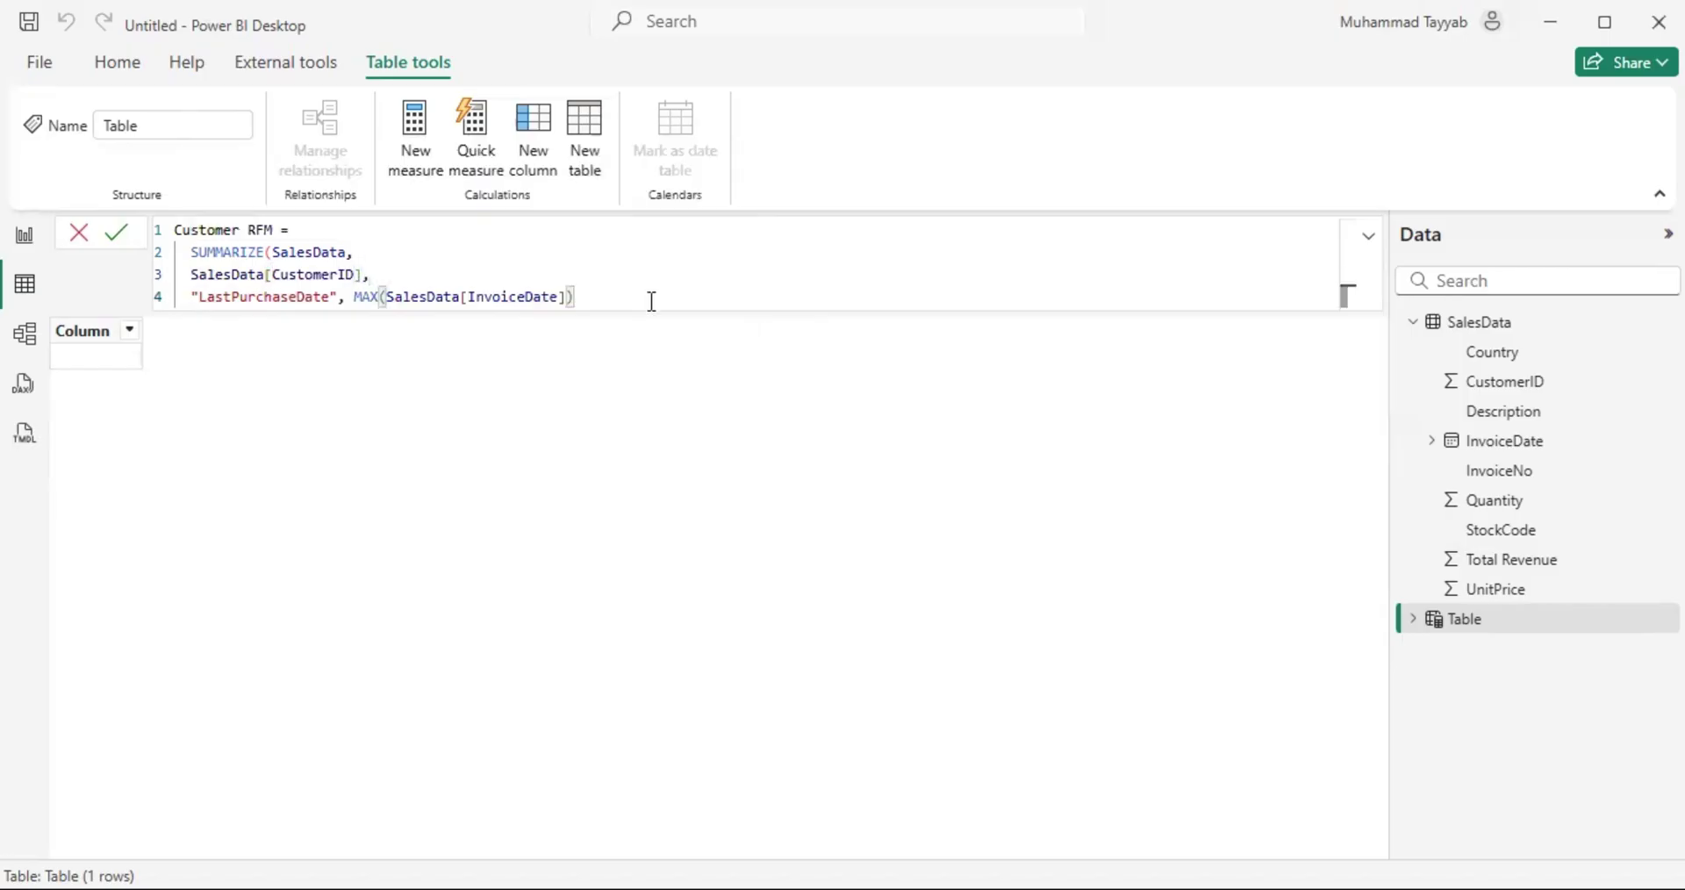
type(",")
key("Return")
type("\"")
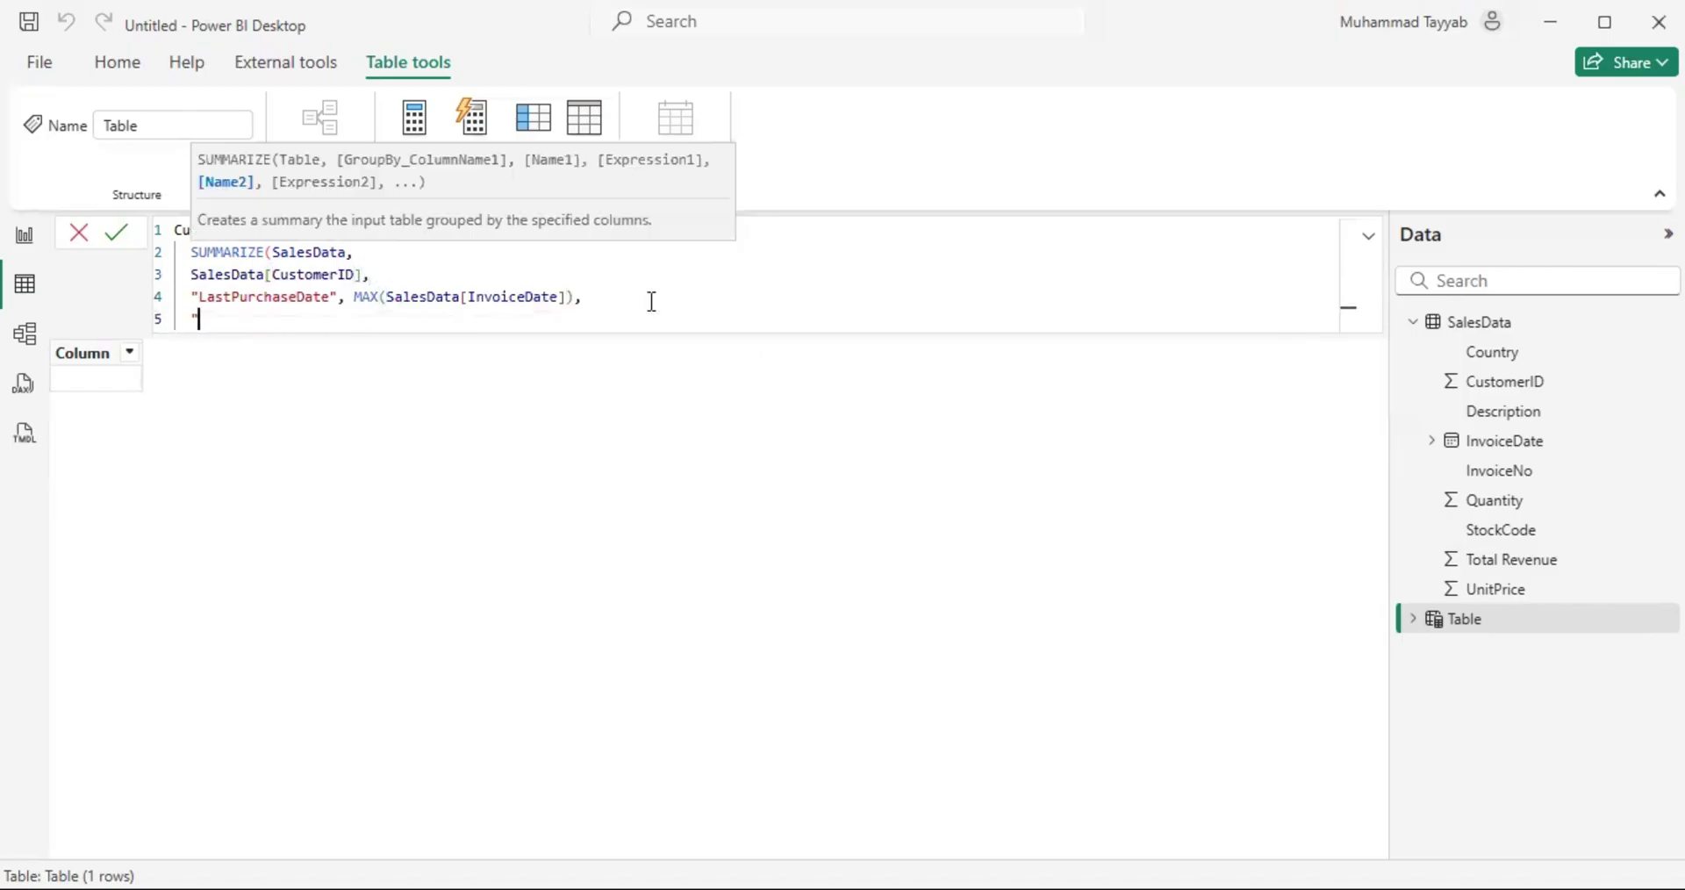
type("Frequency\", DIS")
key("Down")
key("Down")
key("Tab")
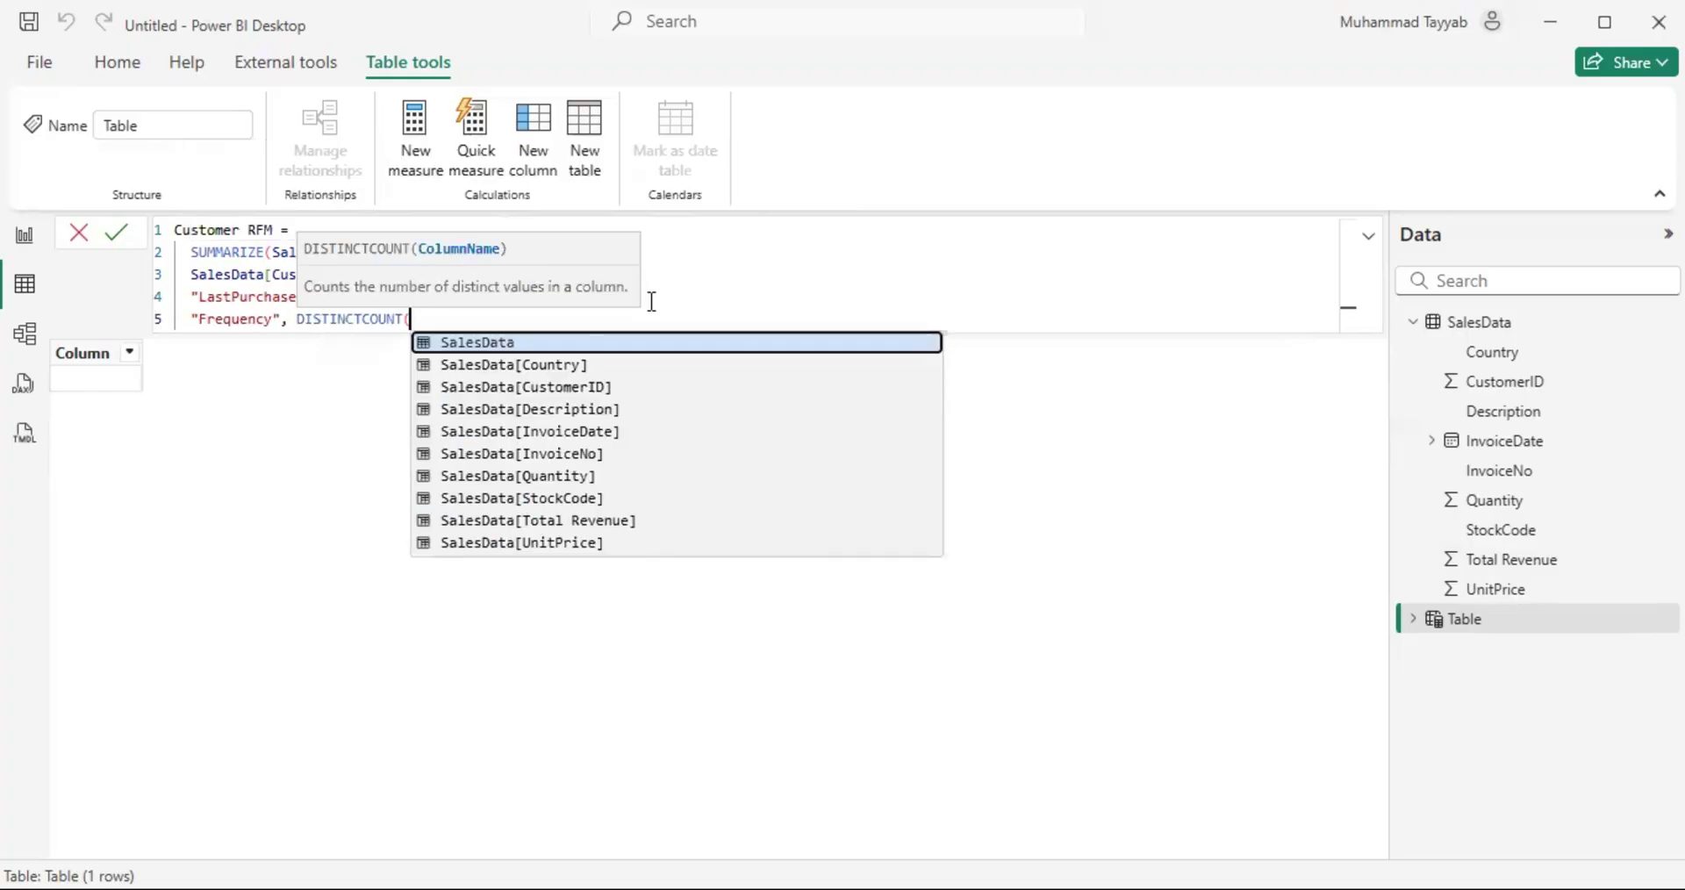
type("Sal")
key("Tab")
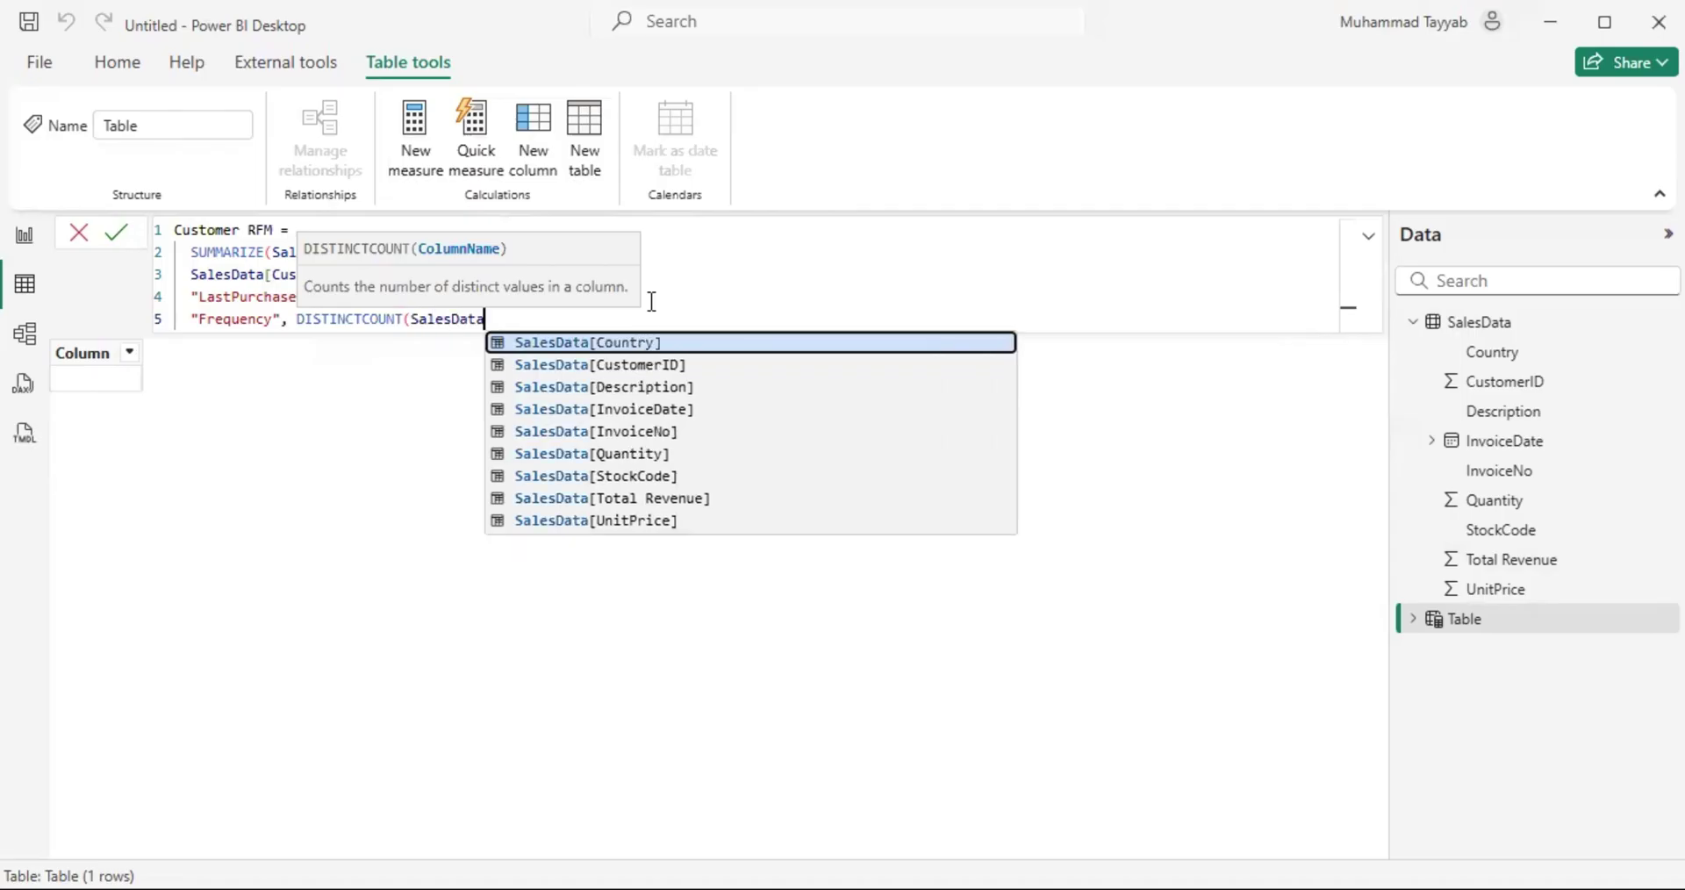
type("[Inv")
key("Tab")
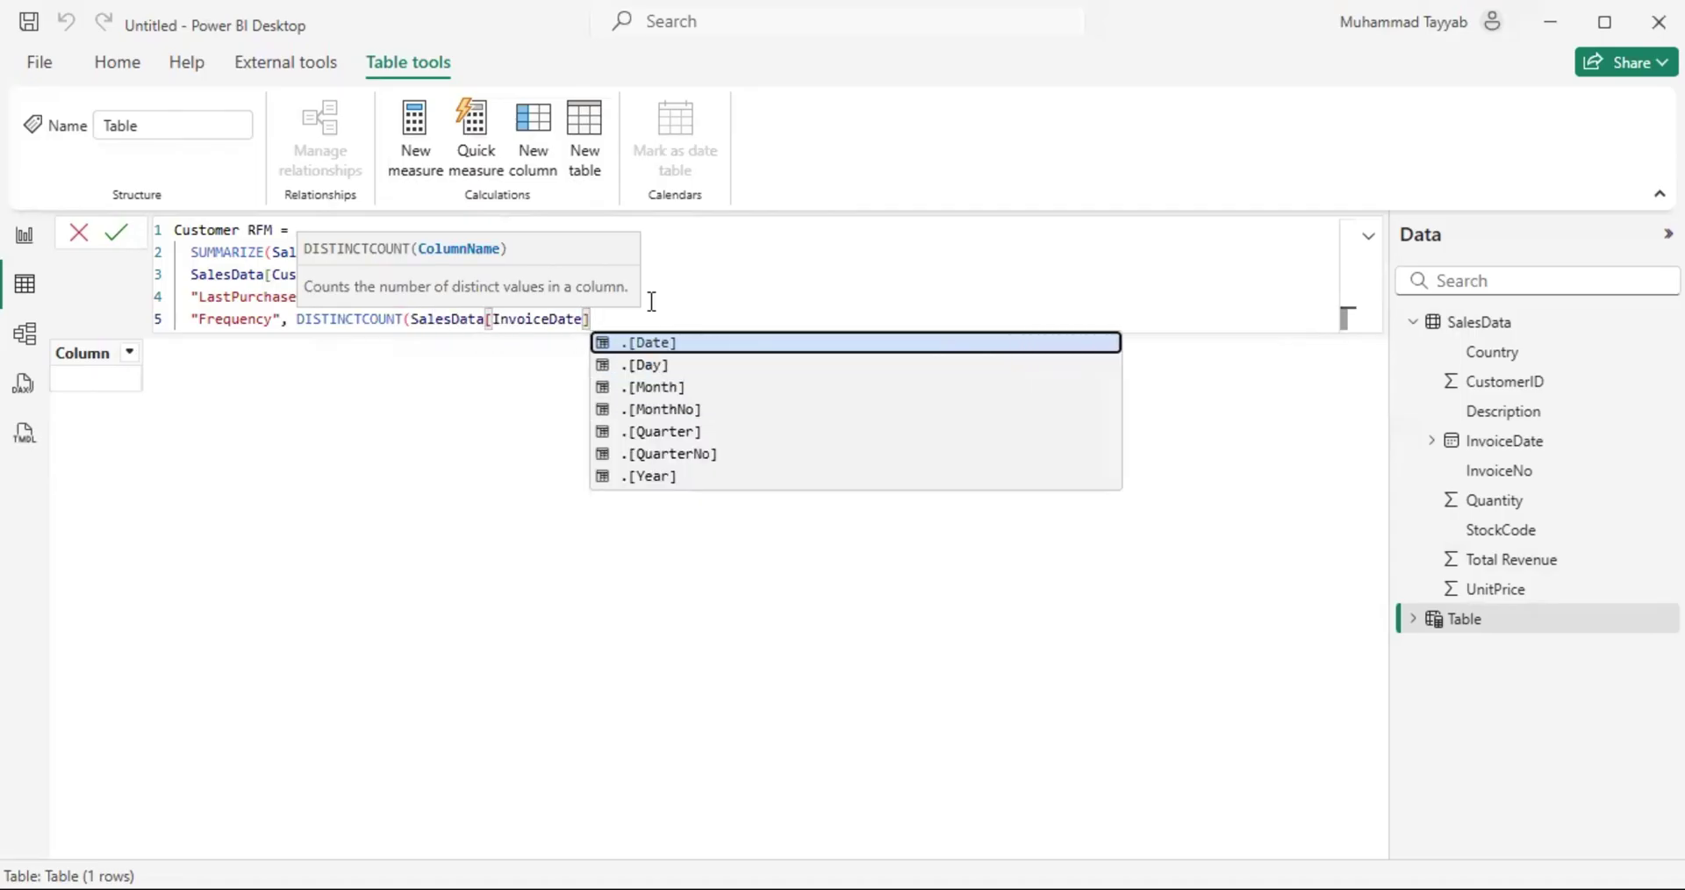
type("),")
key("shift+Return")
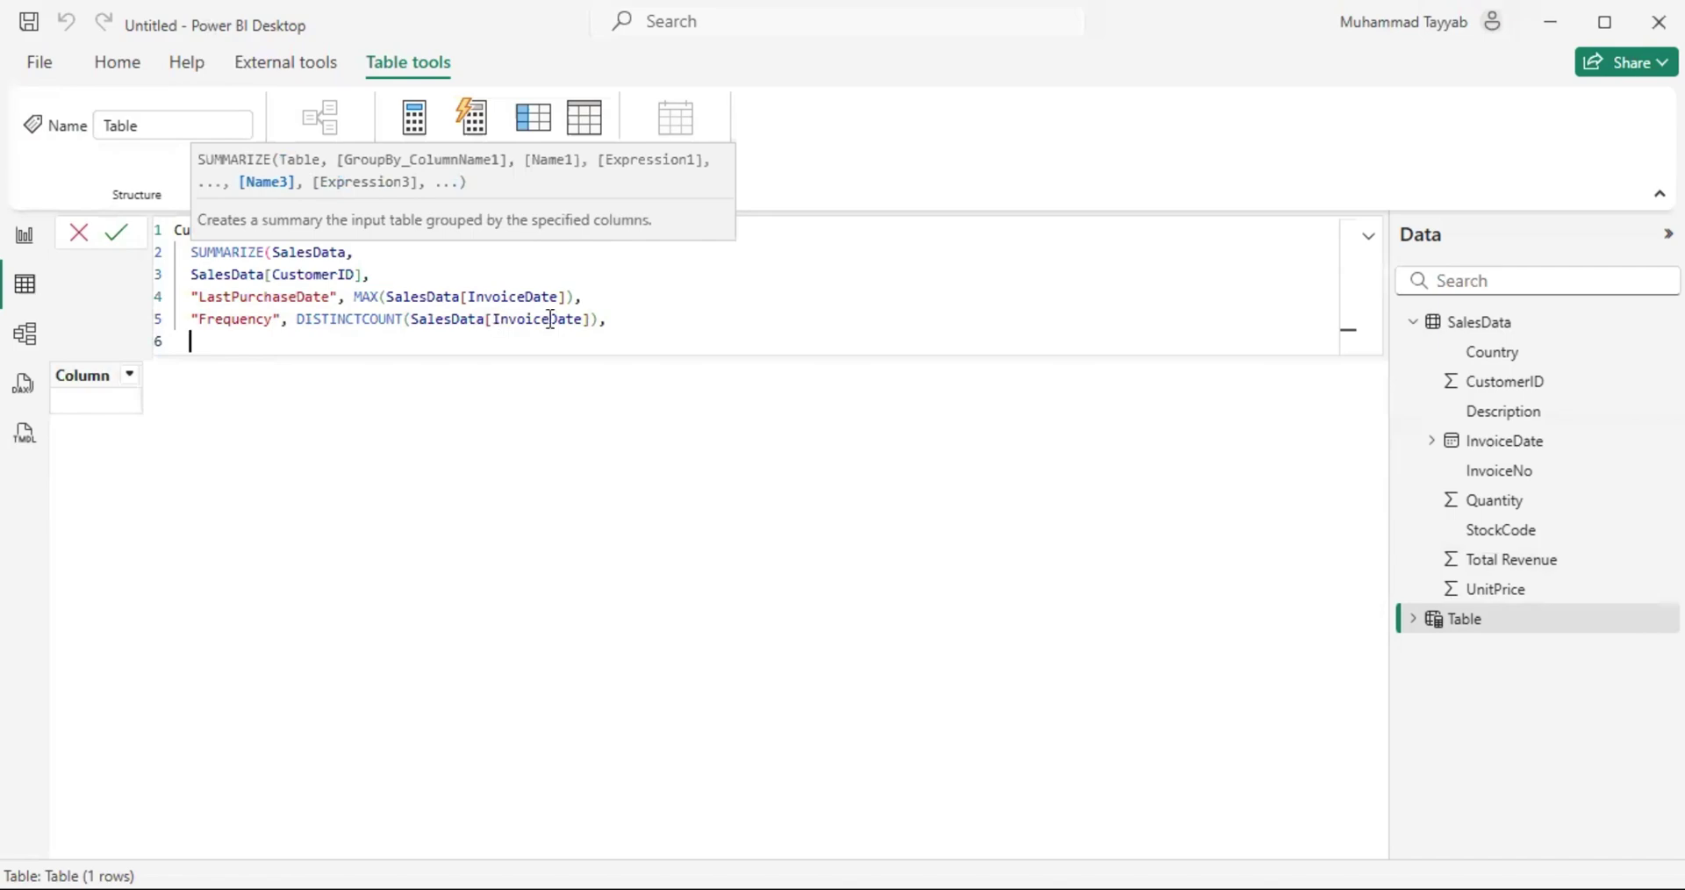
Step: Change the column counted by the "Frequency" expression to SalesData[InvoiceNo]
left_click(582, 325)
key("BackSpace")
key("BackSpace")
key("BackSpace")
key("BackSpace")
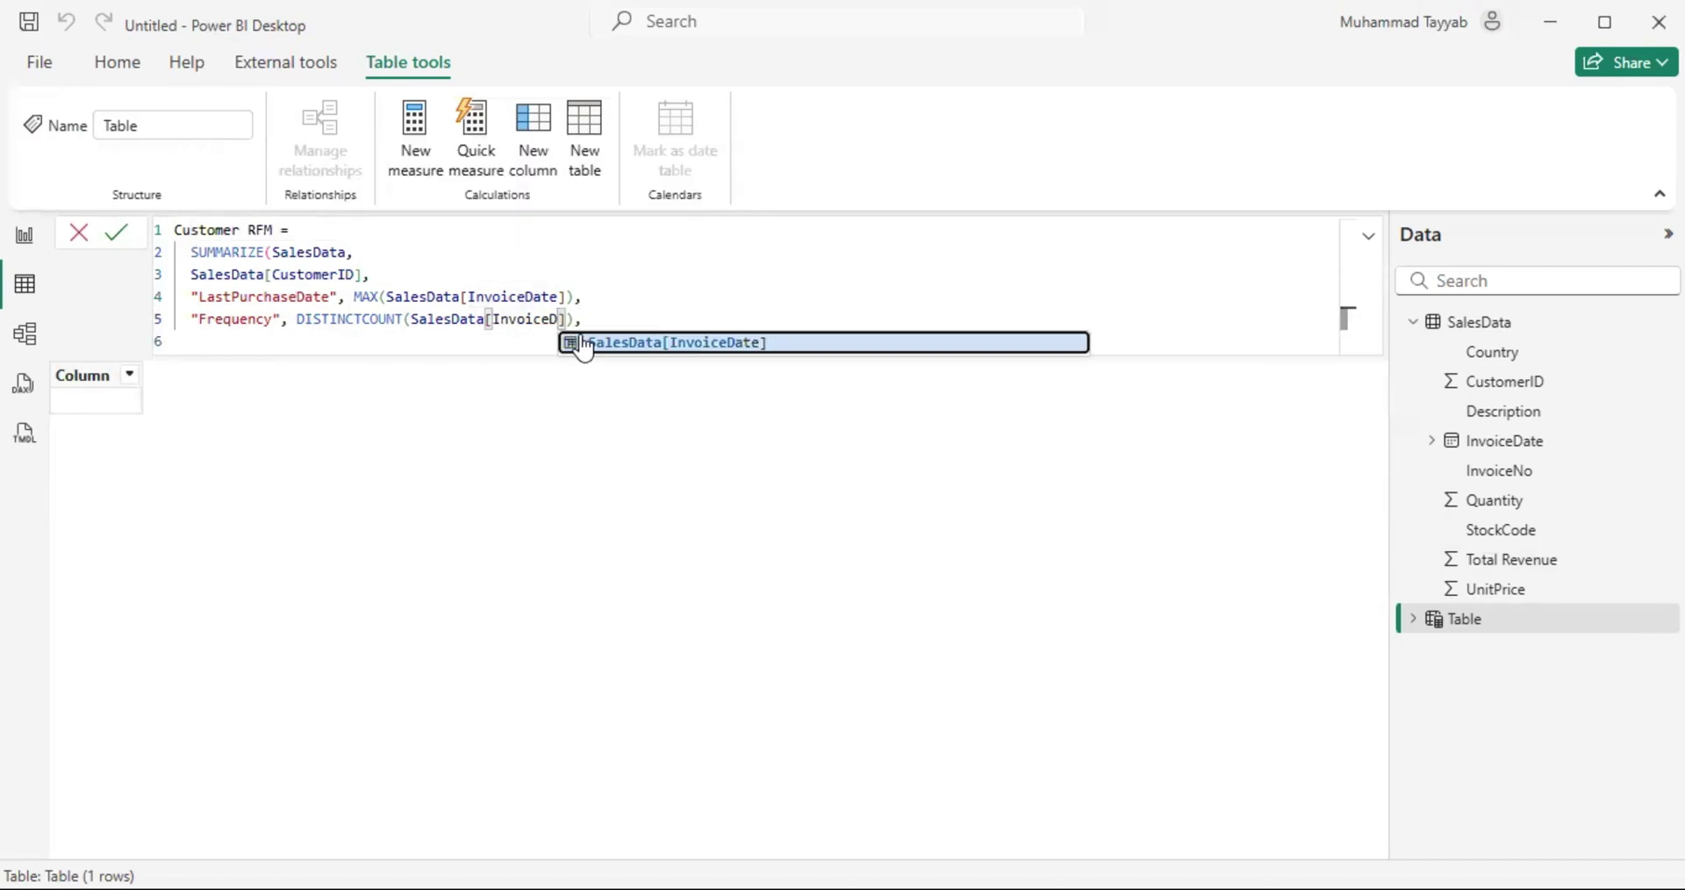
type("No")
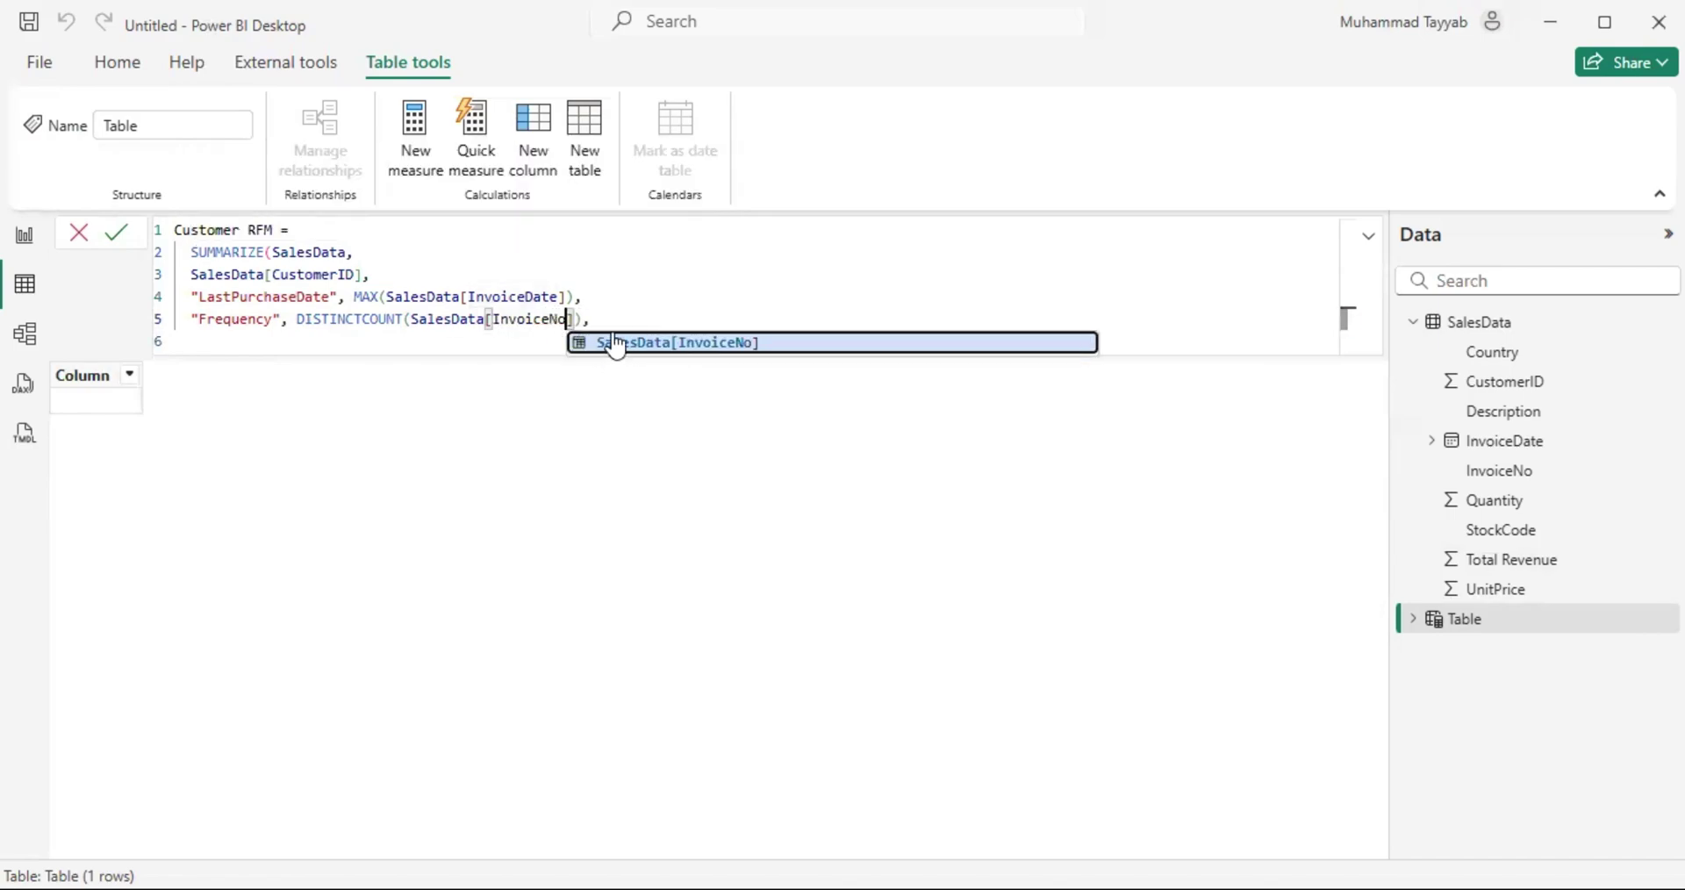
Step: Accept the SalesData[InvoiceNo] suggestion in the "Frequency" expression and highlight its column name and DISTINCTCOUNT function
left_click(616, 341)
left_click_drag(494, 319, 569, 320)
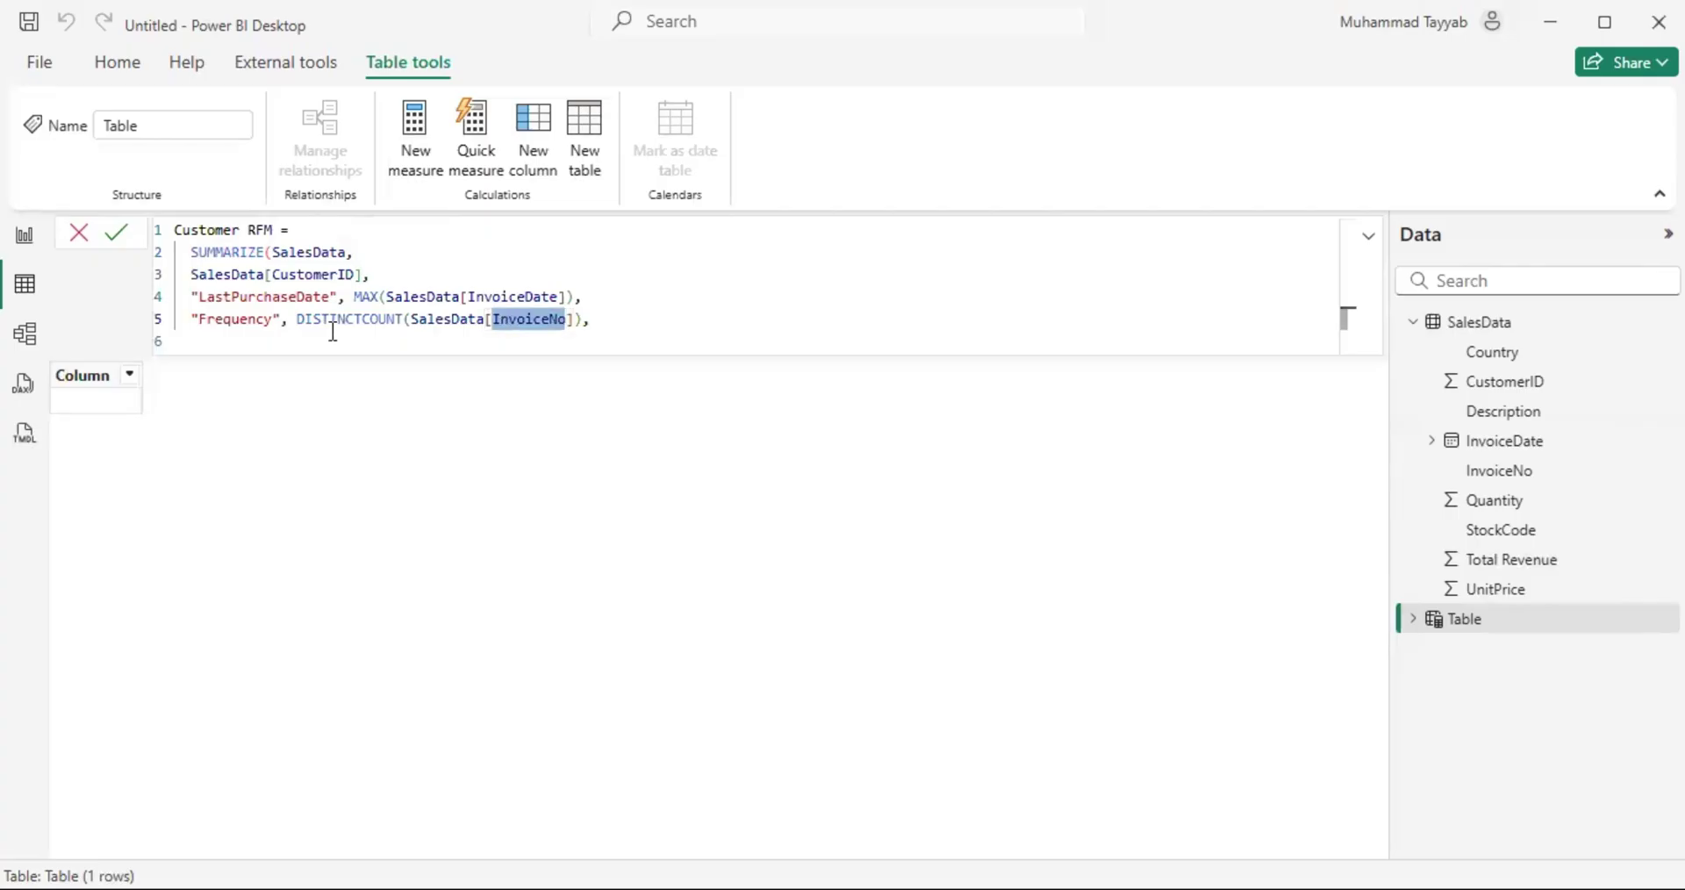
left_click_drag(298, 320, 403, 320)
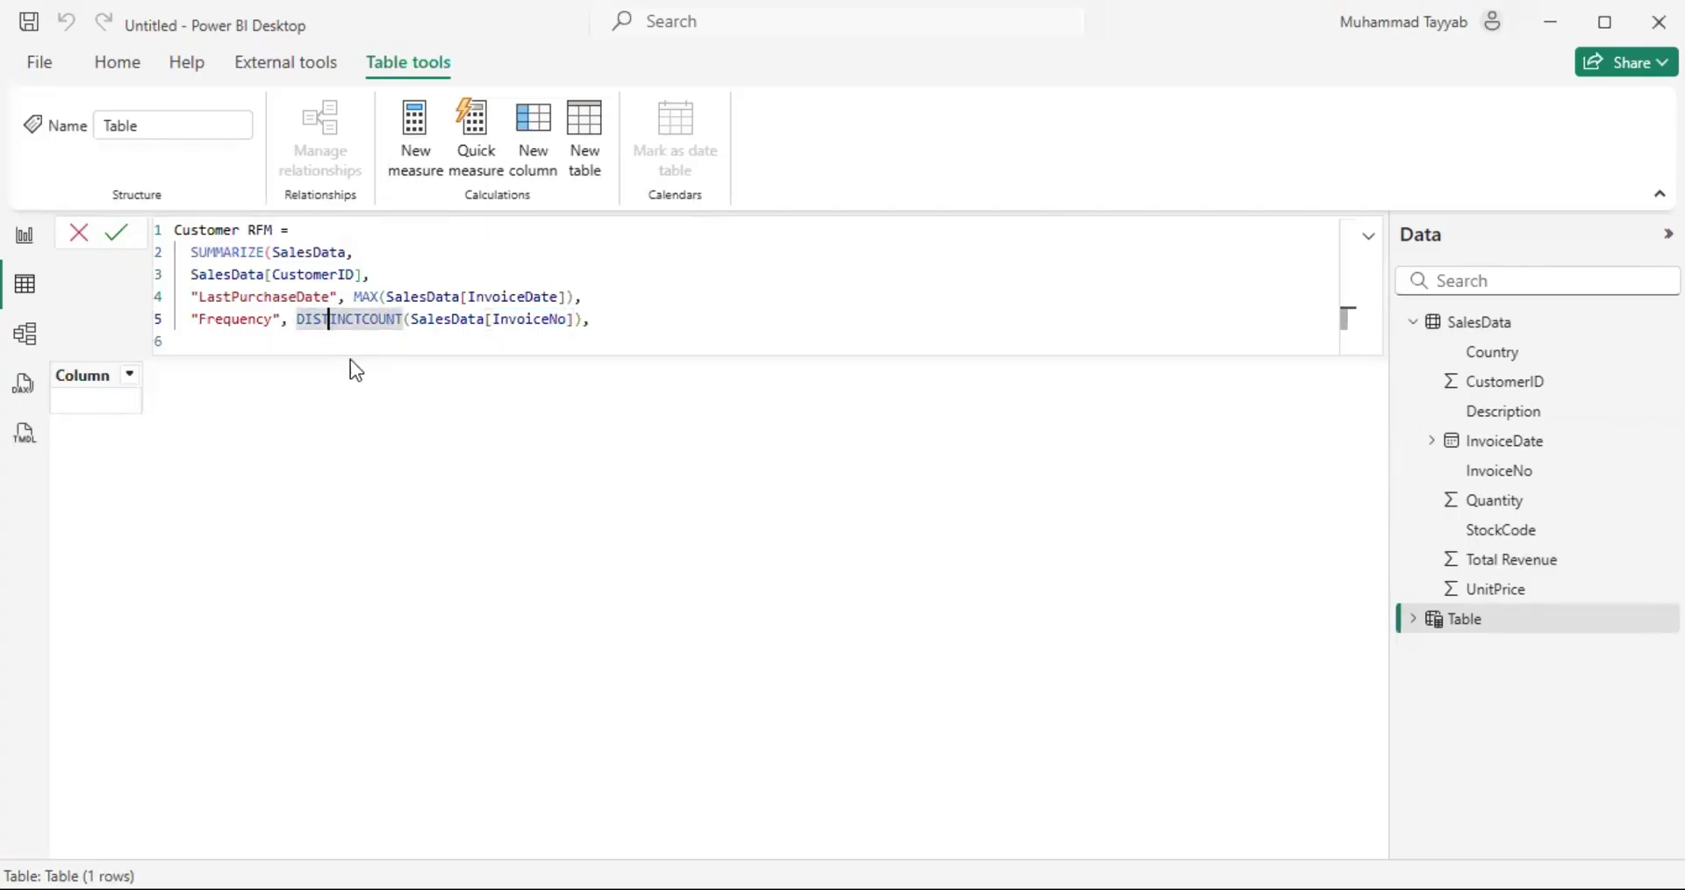
Step: Add a "Monetary" column after the "Frequency" line, defined as SUM(SalesData[Total Revenue]), and close the SUMMARIZE formula to create the table
left_click(649, 322)
key("Return")
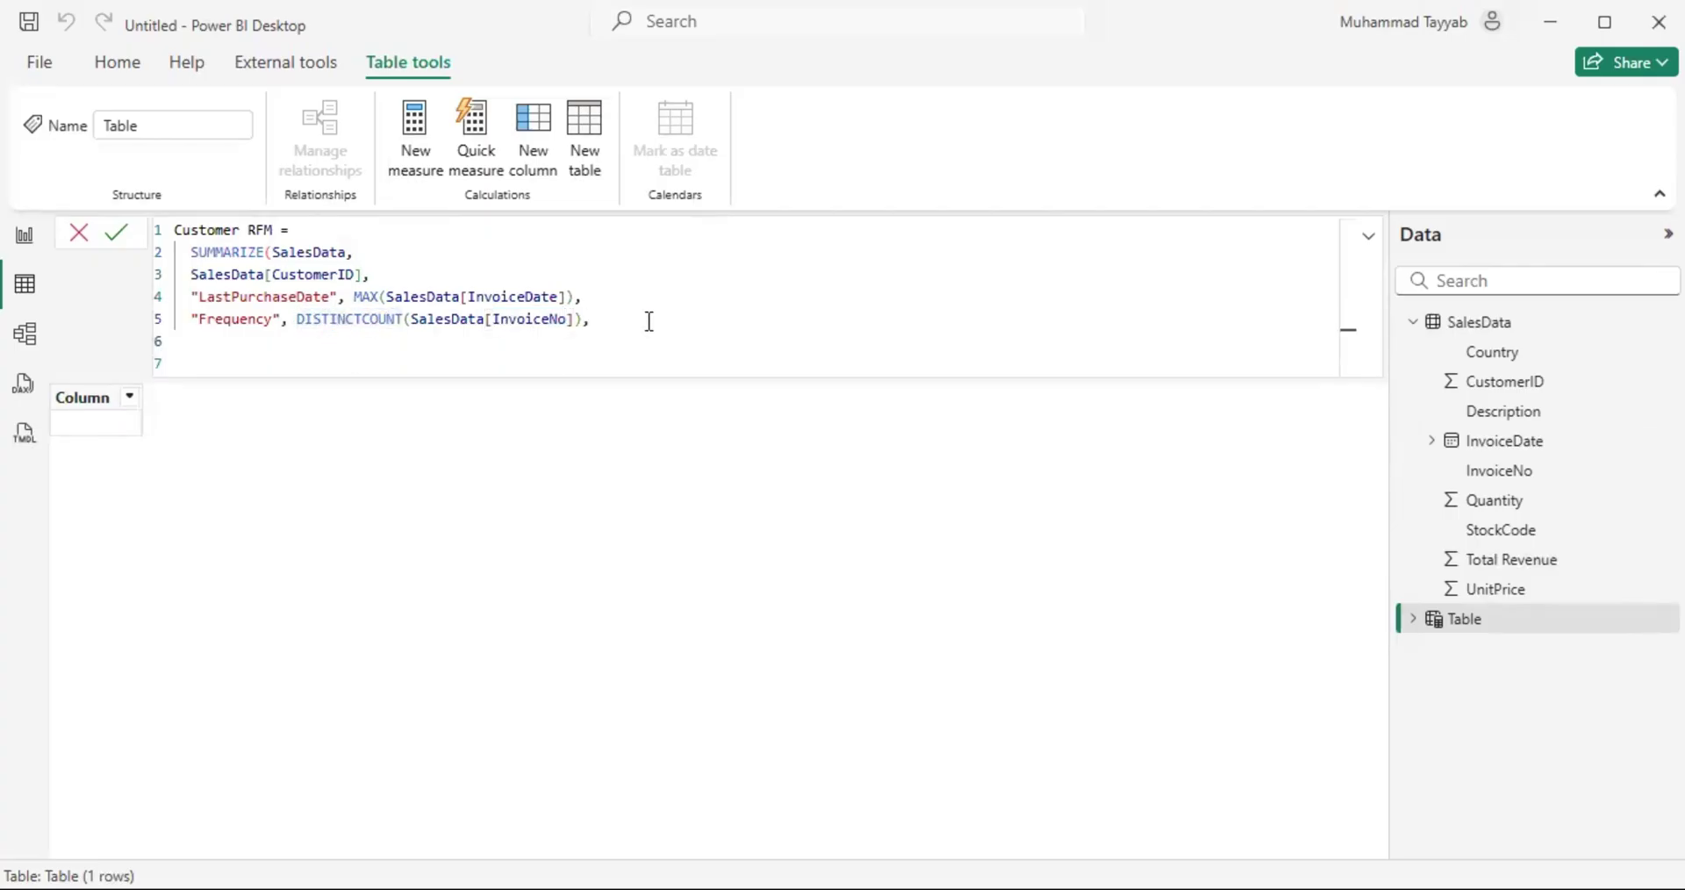
type("\"Monetary\", SUM(")
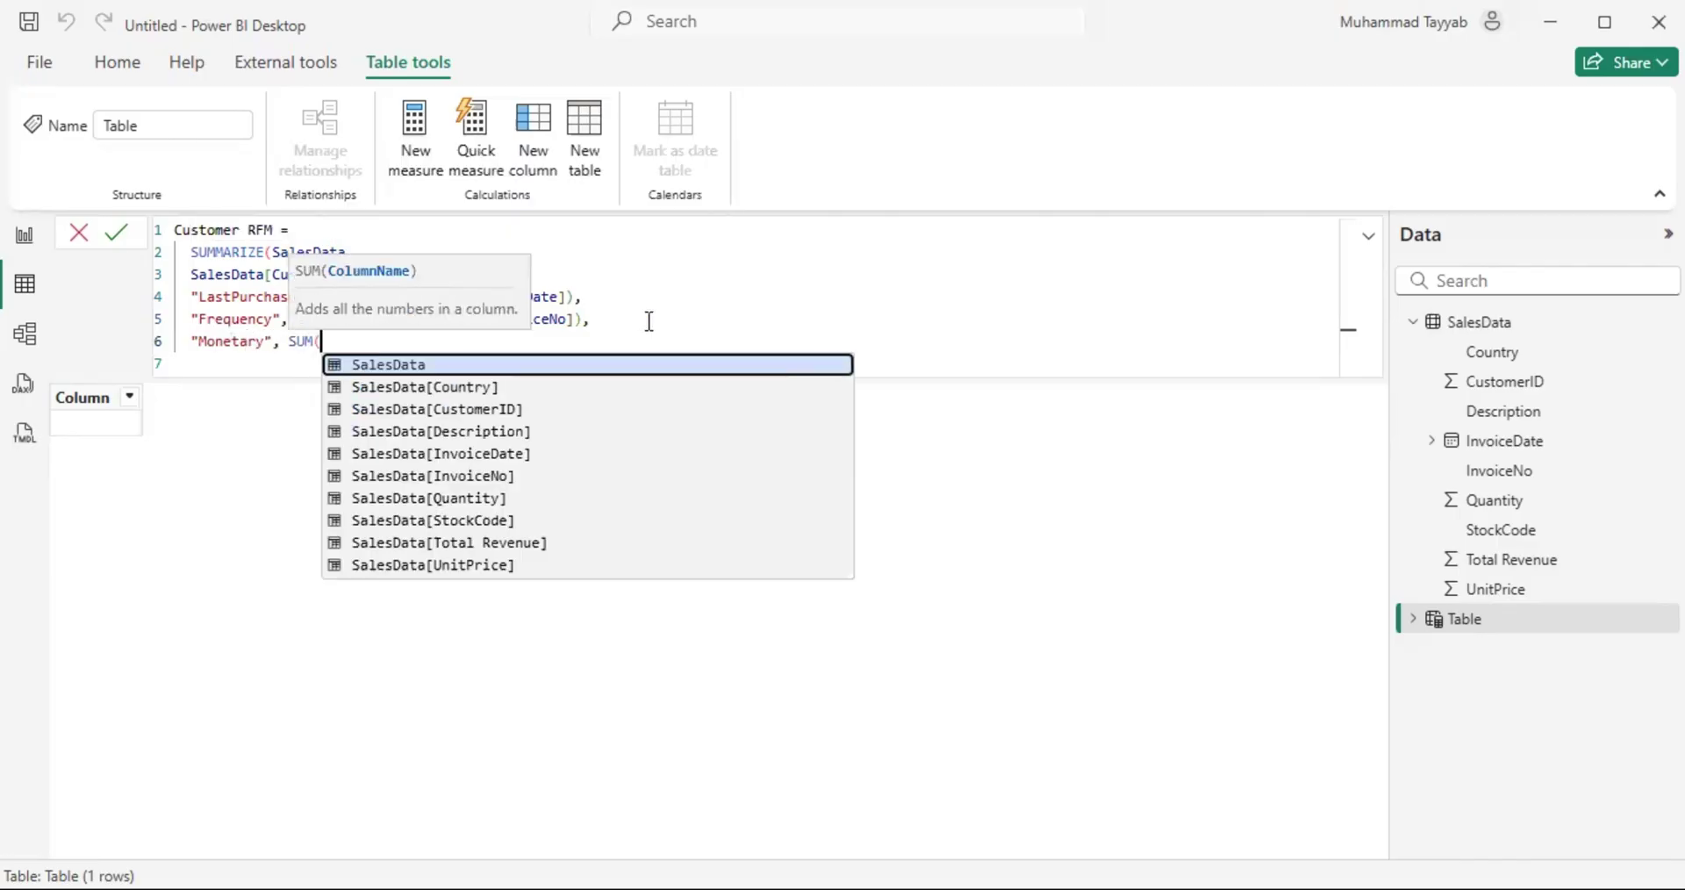
type("SalesData[Tot")
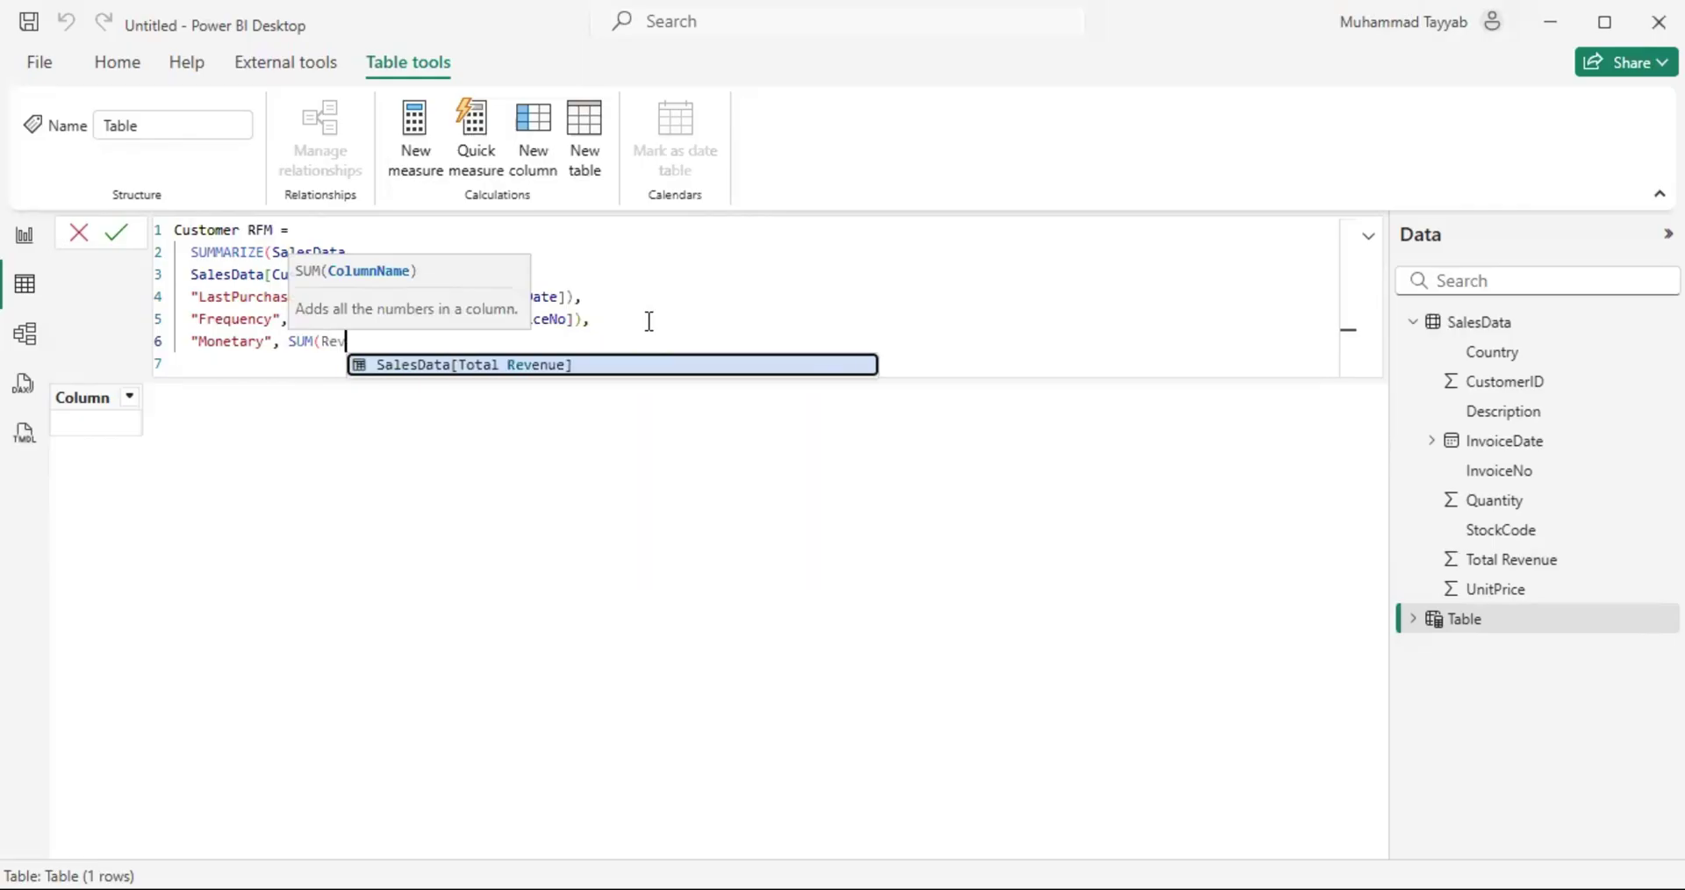
key("Tab")
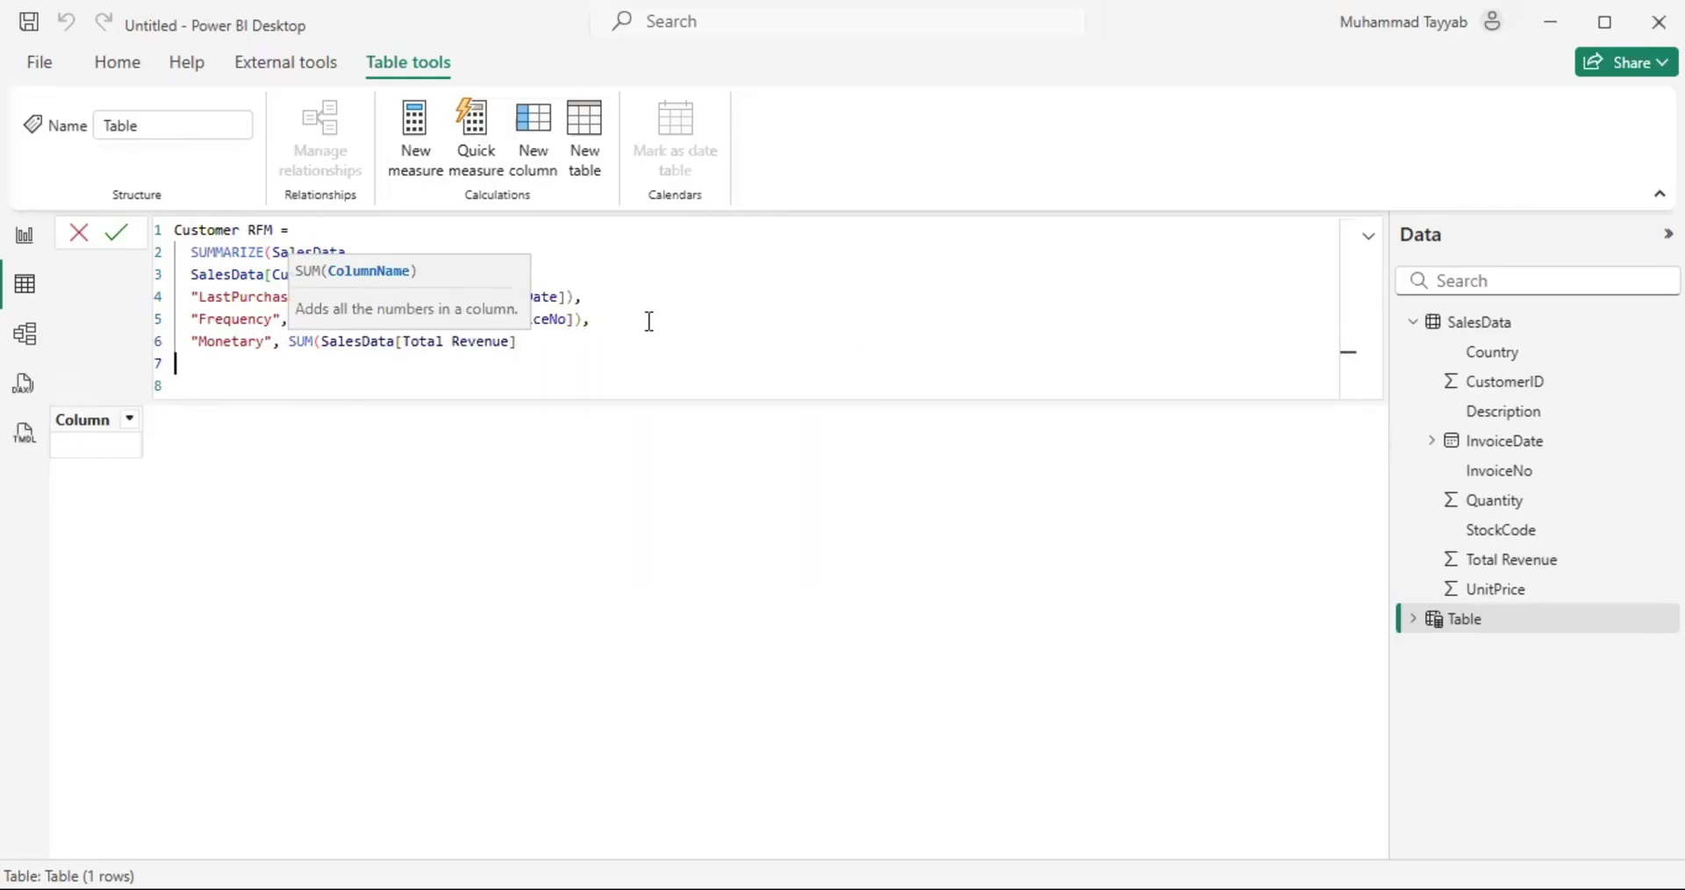
type(")")
key("Return")
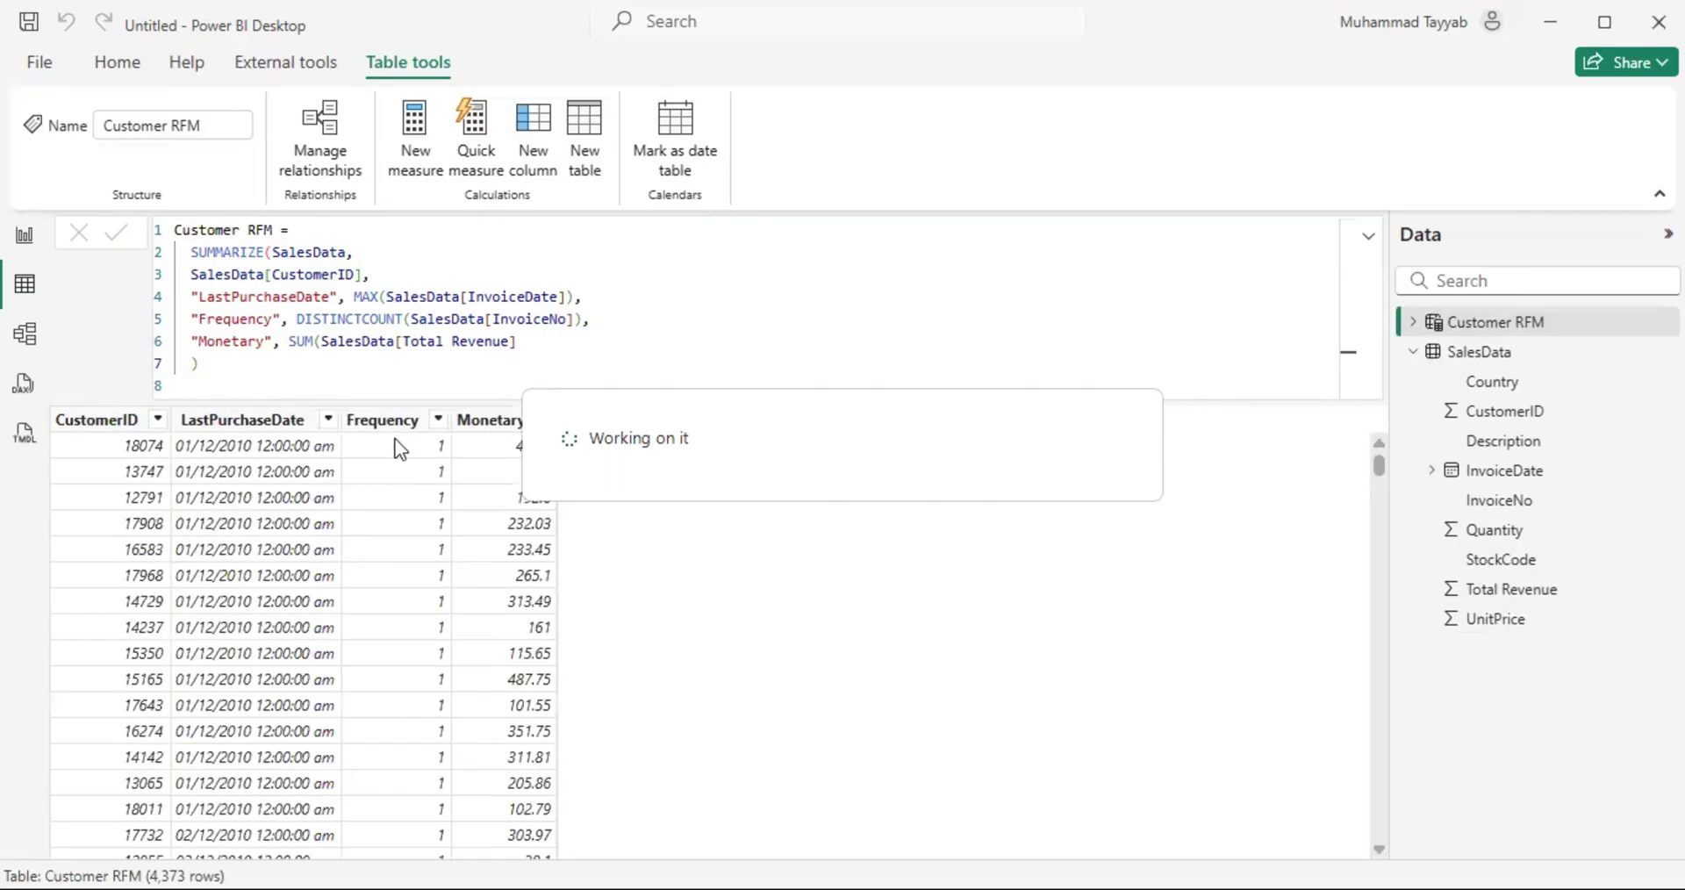
type(")")
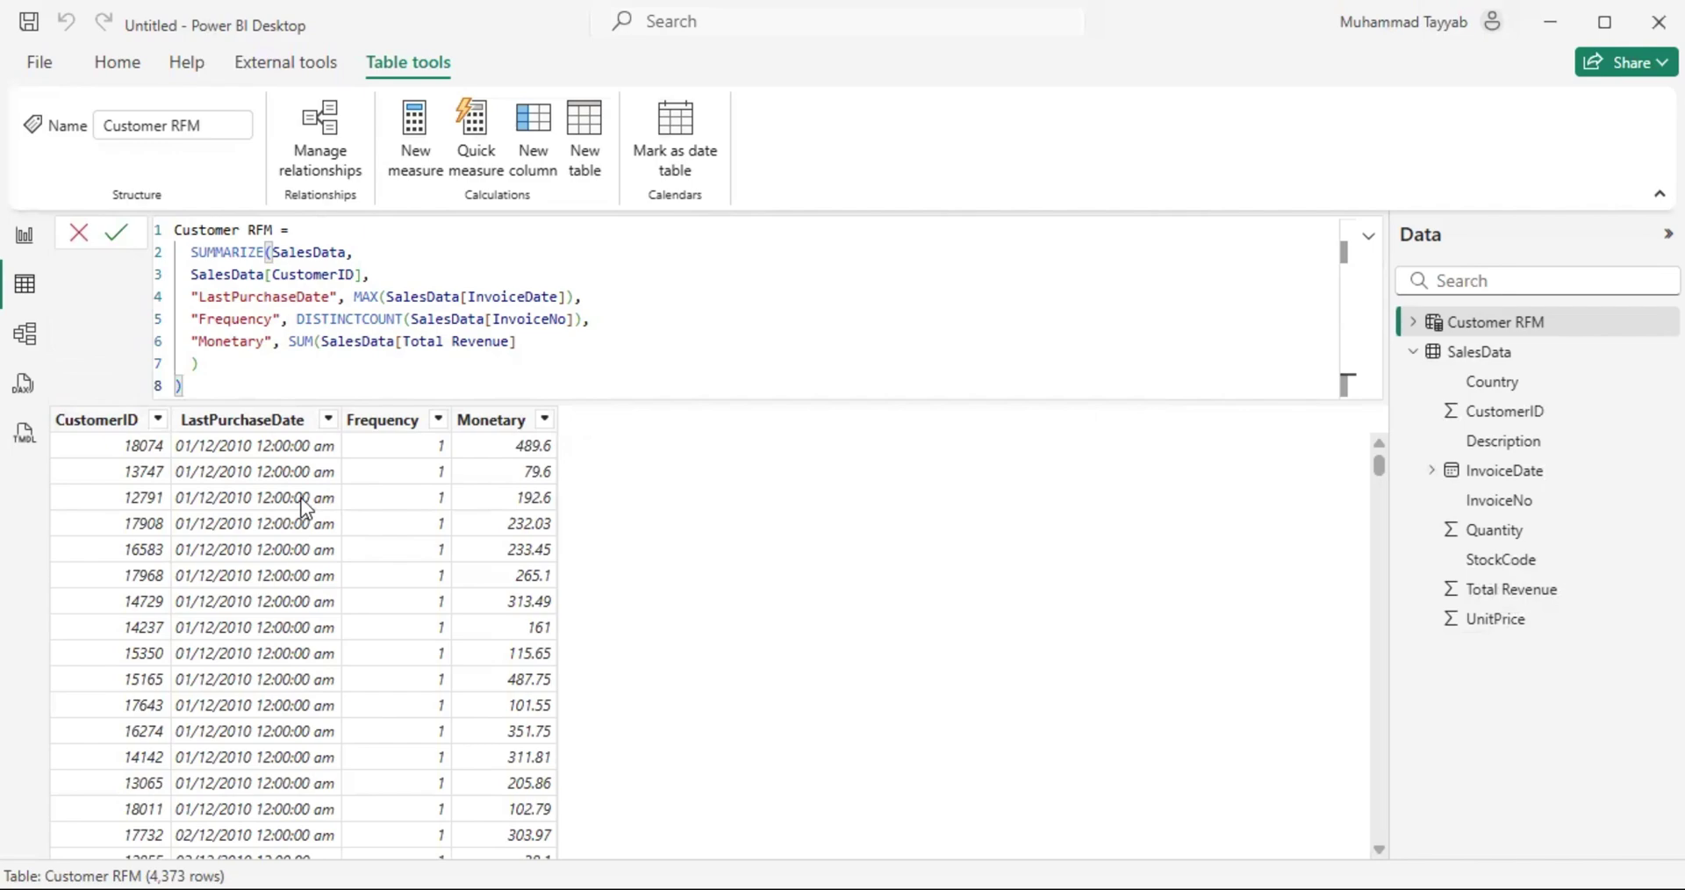
Step: Add a calculated column named Recency to the Customer RFM table, opening its formula with DATEDIFF
left_click(1384, 509)
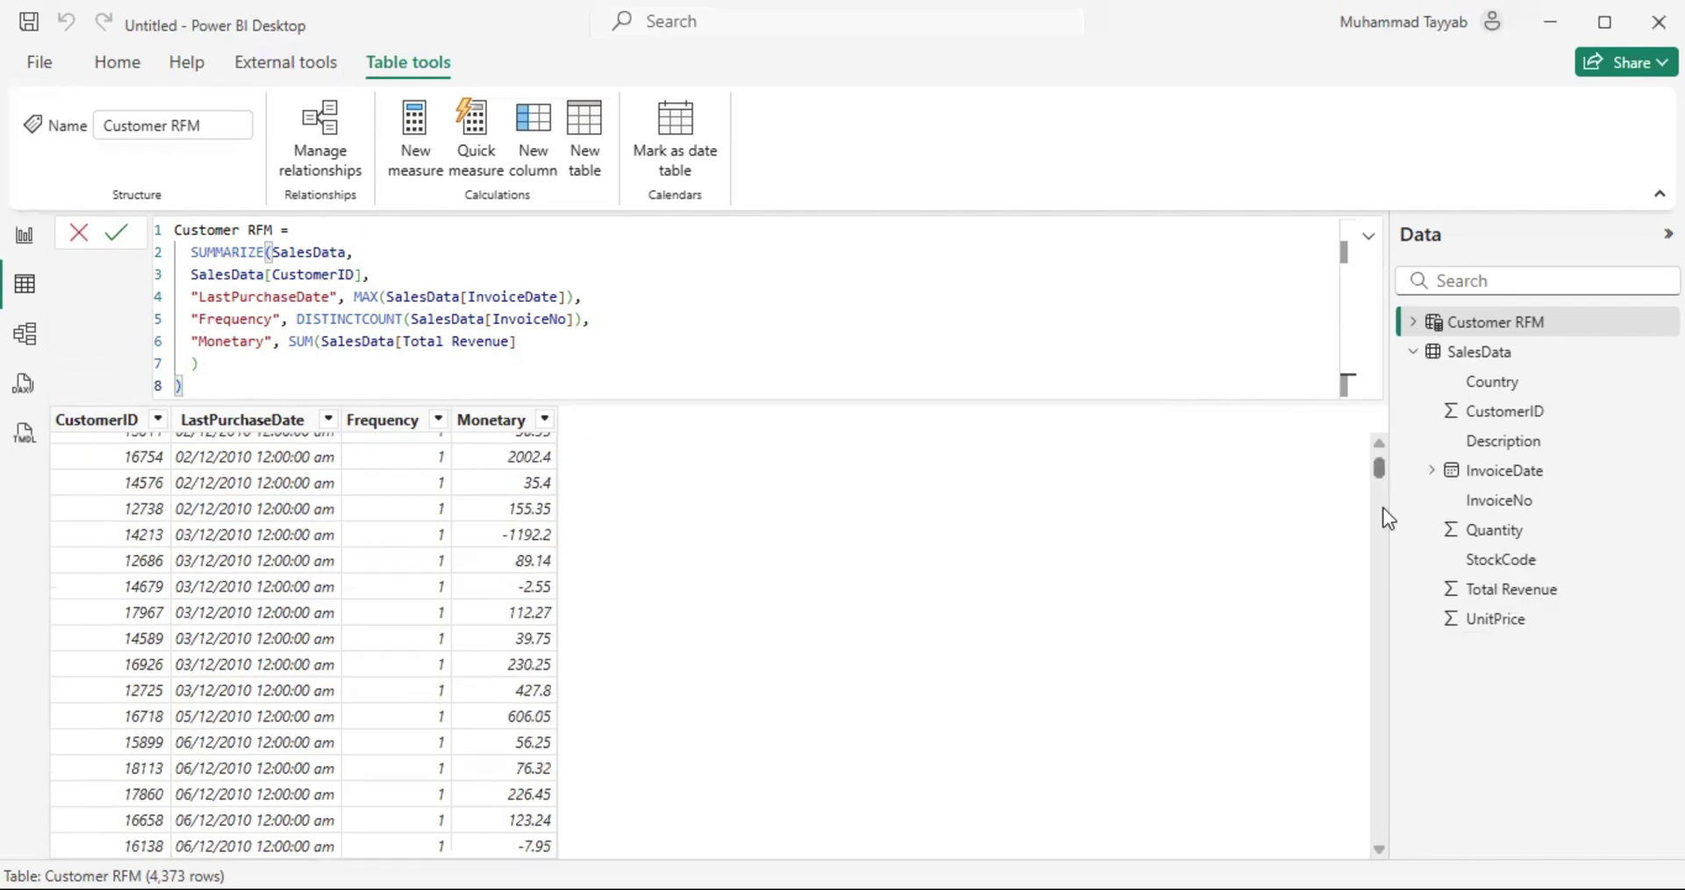
left_click_drag(1383, 508, 1393, 443)
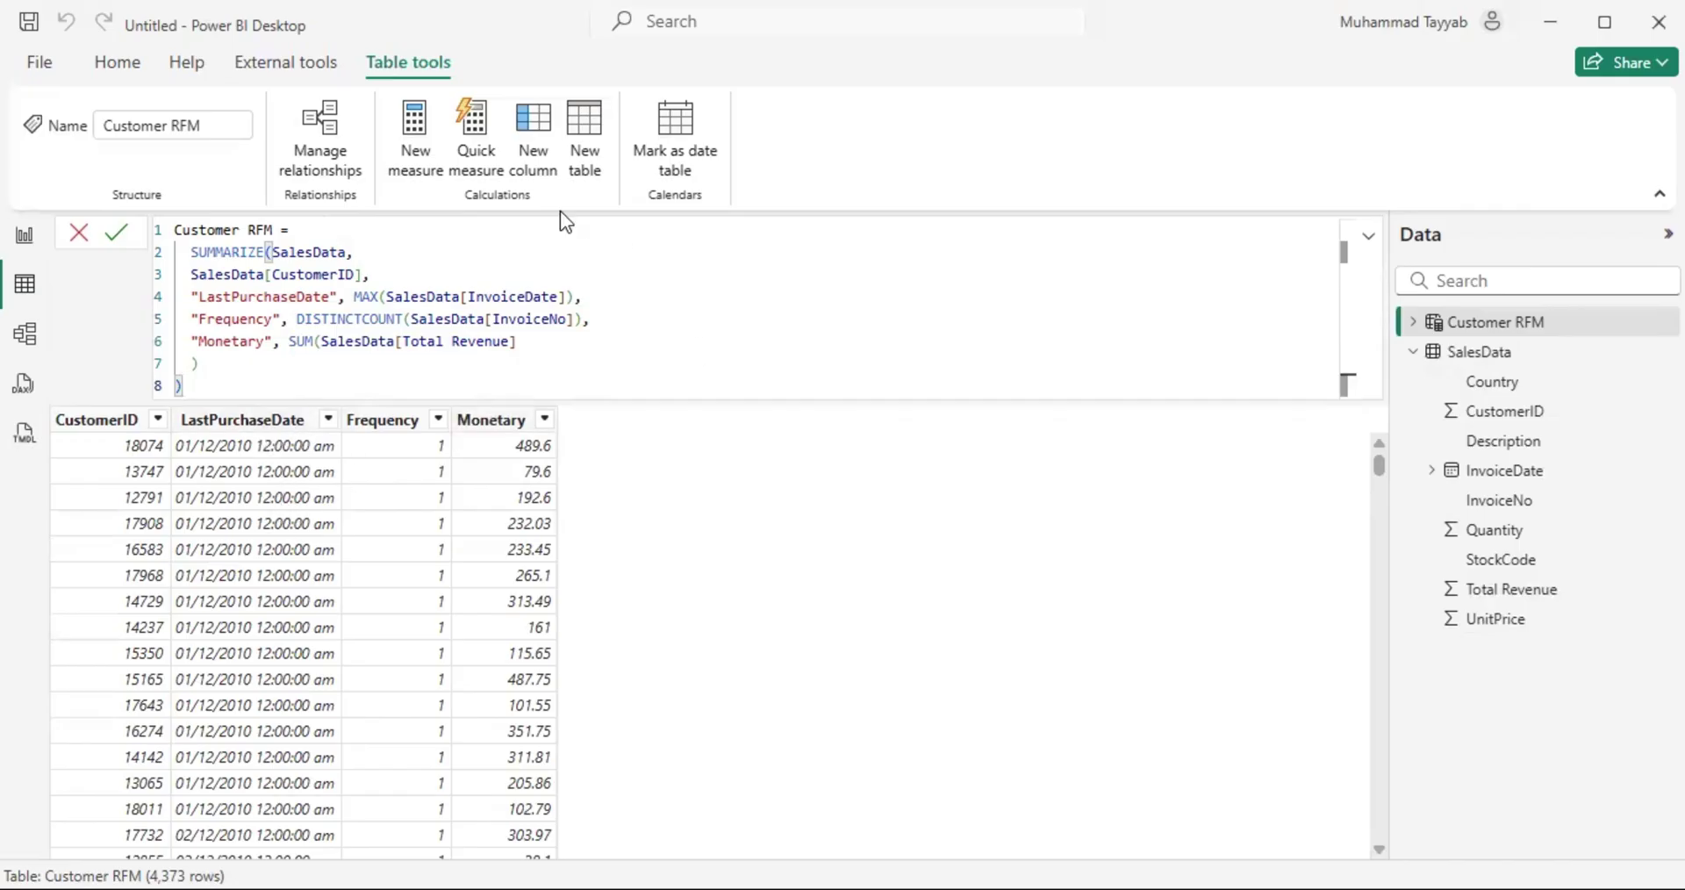
key("Return")
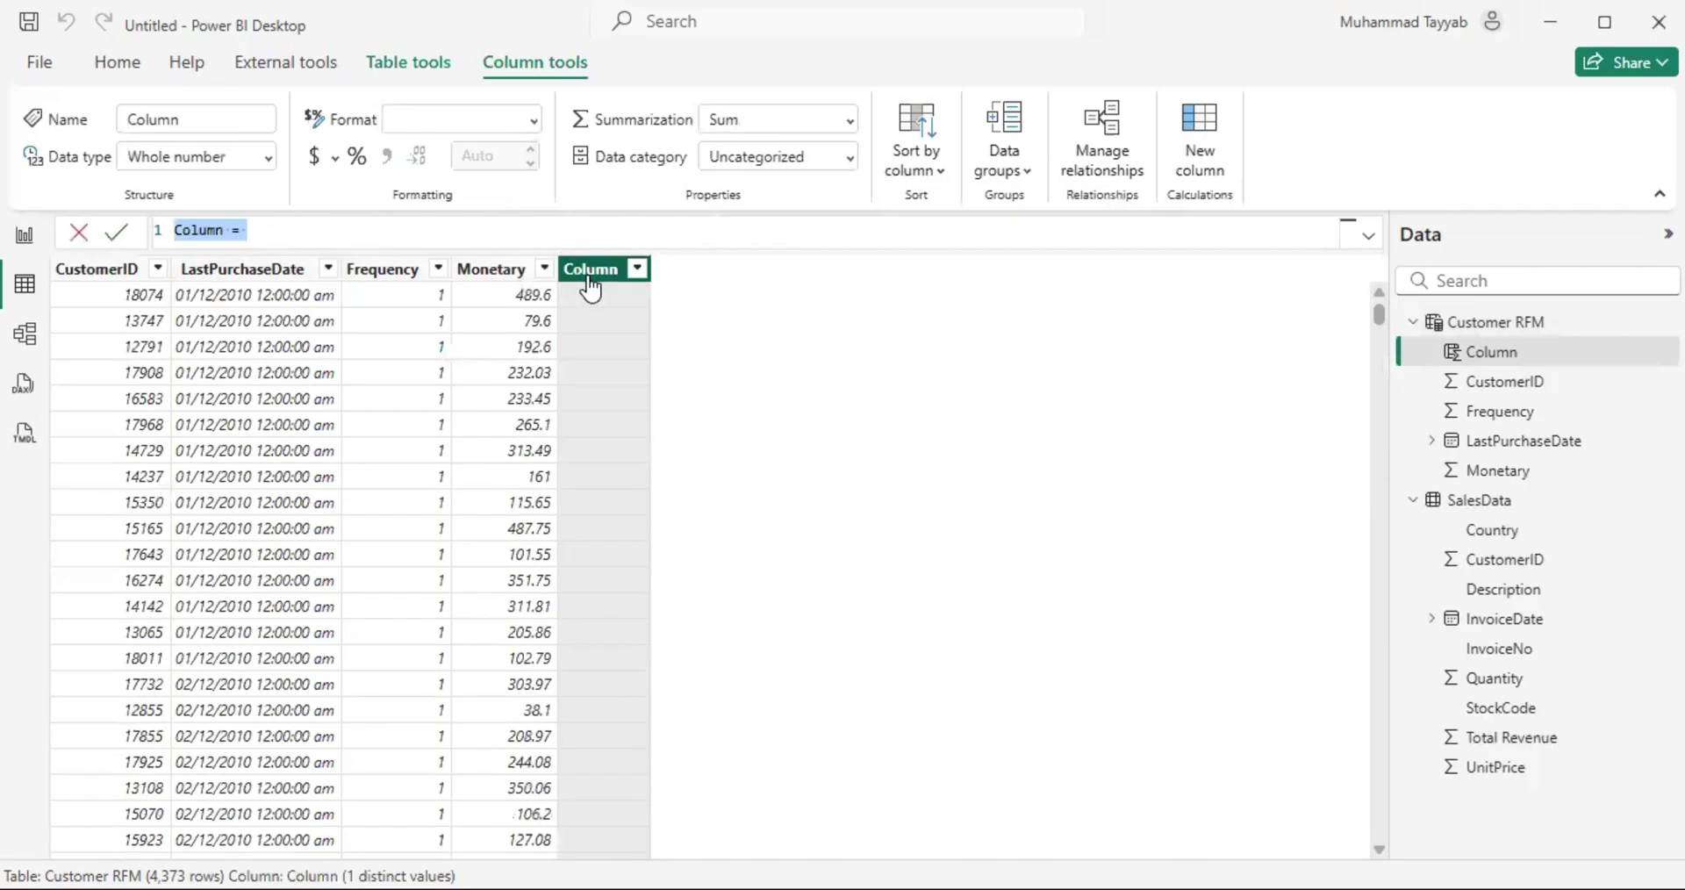
type("Reece")
key("BackSpace")
key("BackSpace")
key("BackSpace")
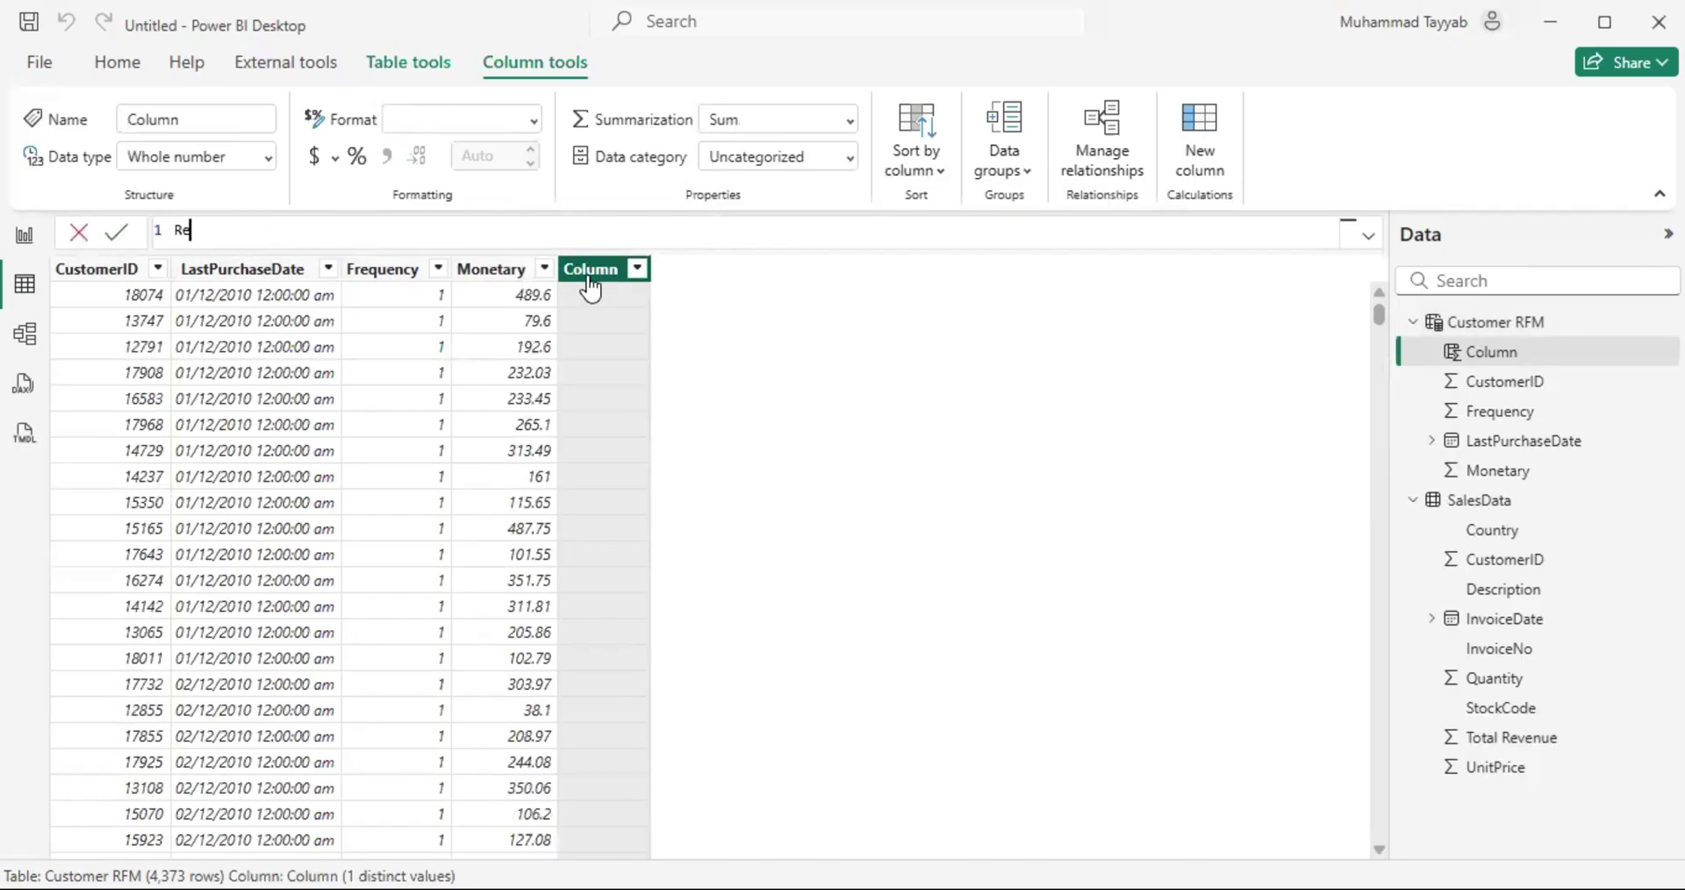
type("cen")
type("y")
type("y ")
type("= DATEDIFF(")
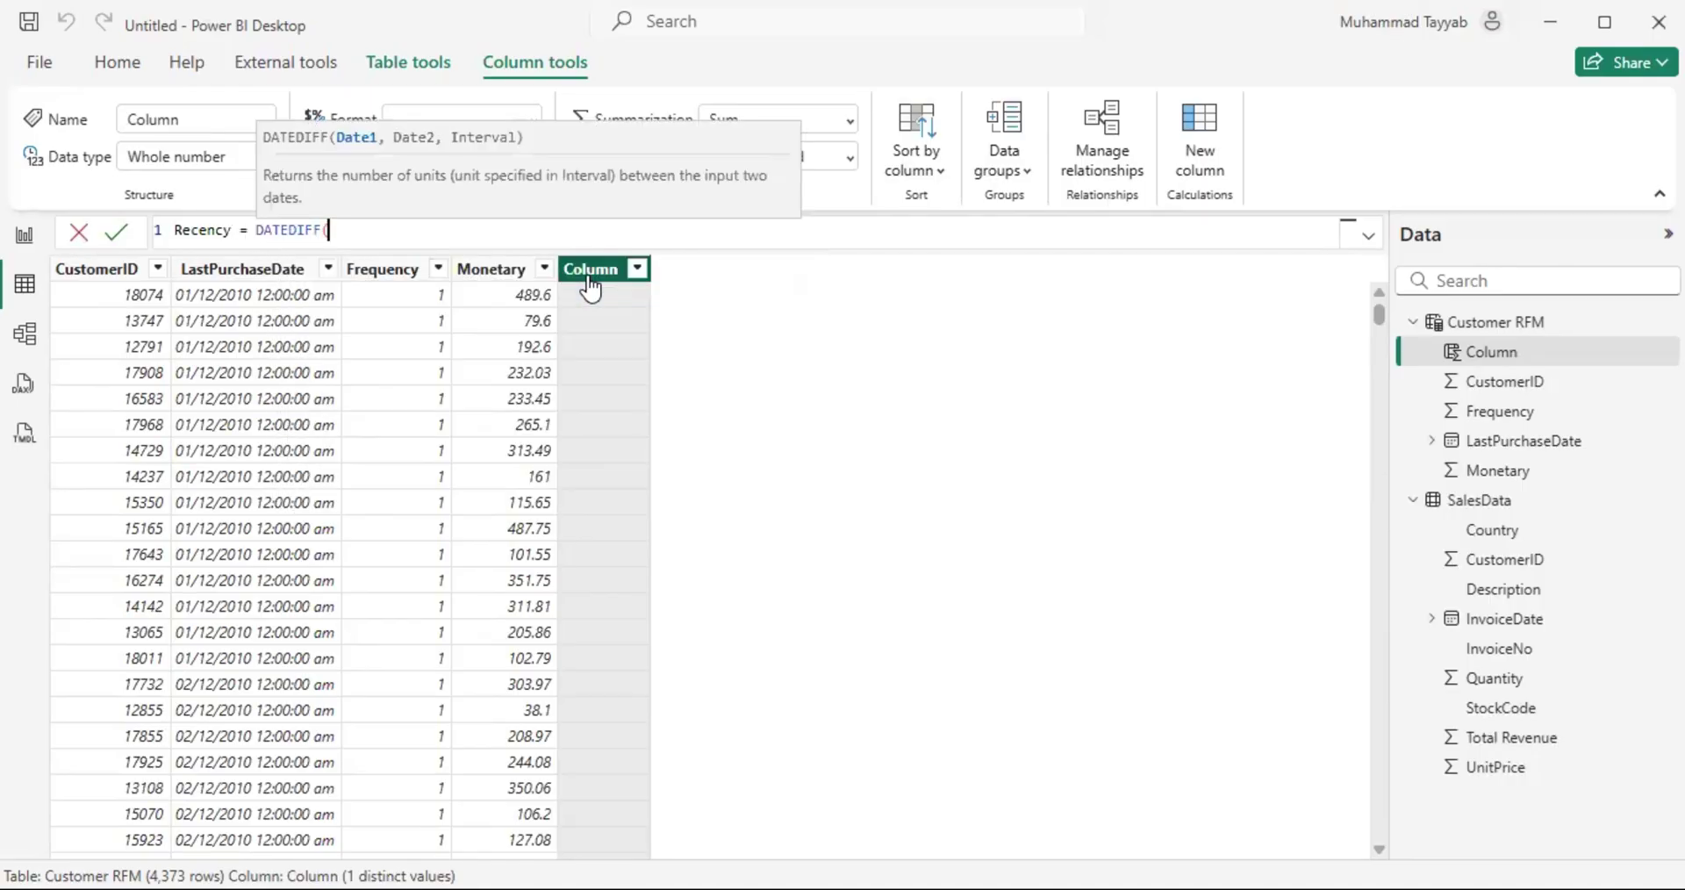
Step: Complete the DATEDIFF arguments with 'Customer RFM'[LastPurchaseDate], TODAY() and DAY, and commit the Recency formula
type("la")
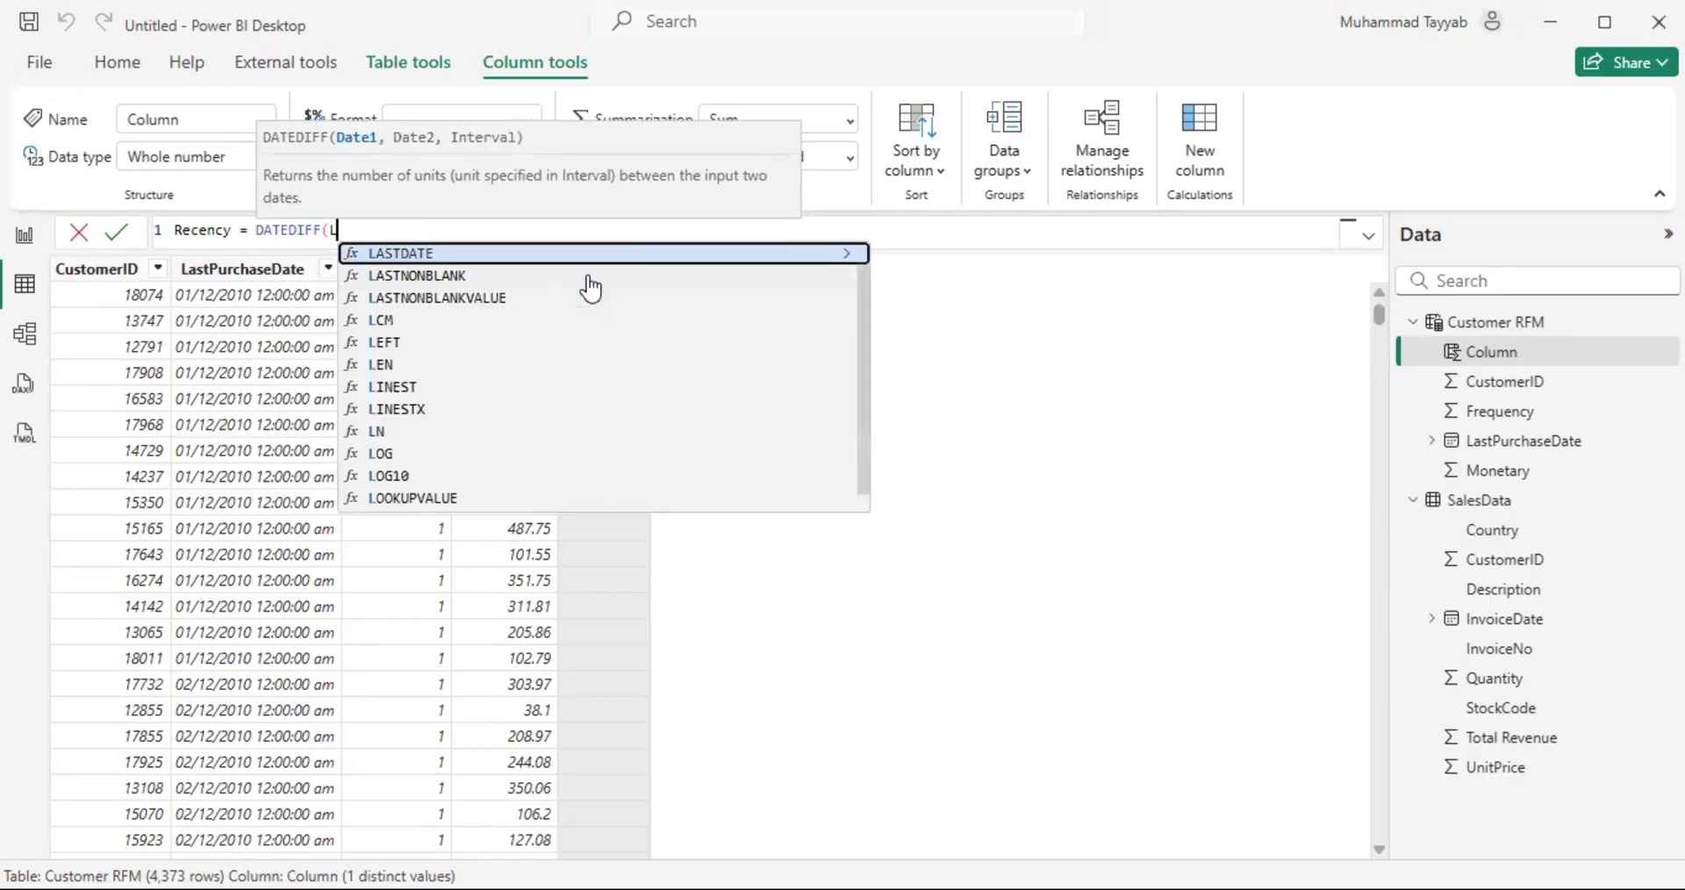
key("Tab")
type(", TODAY()")
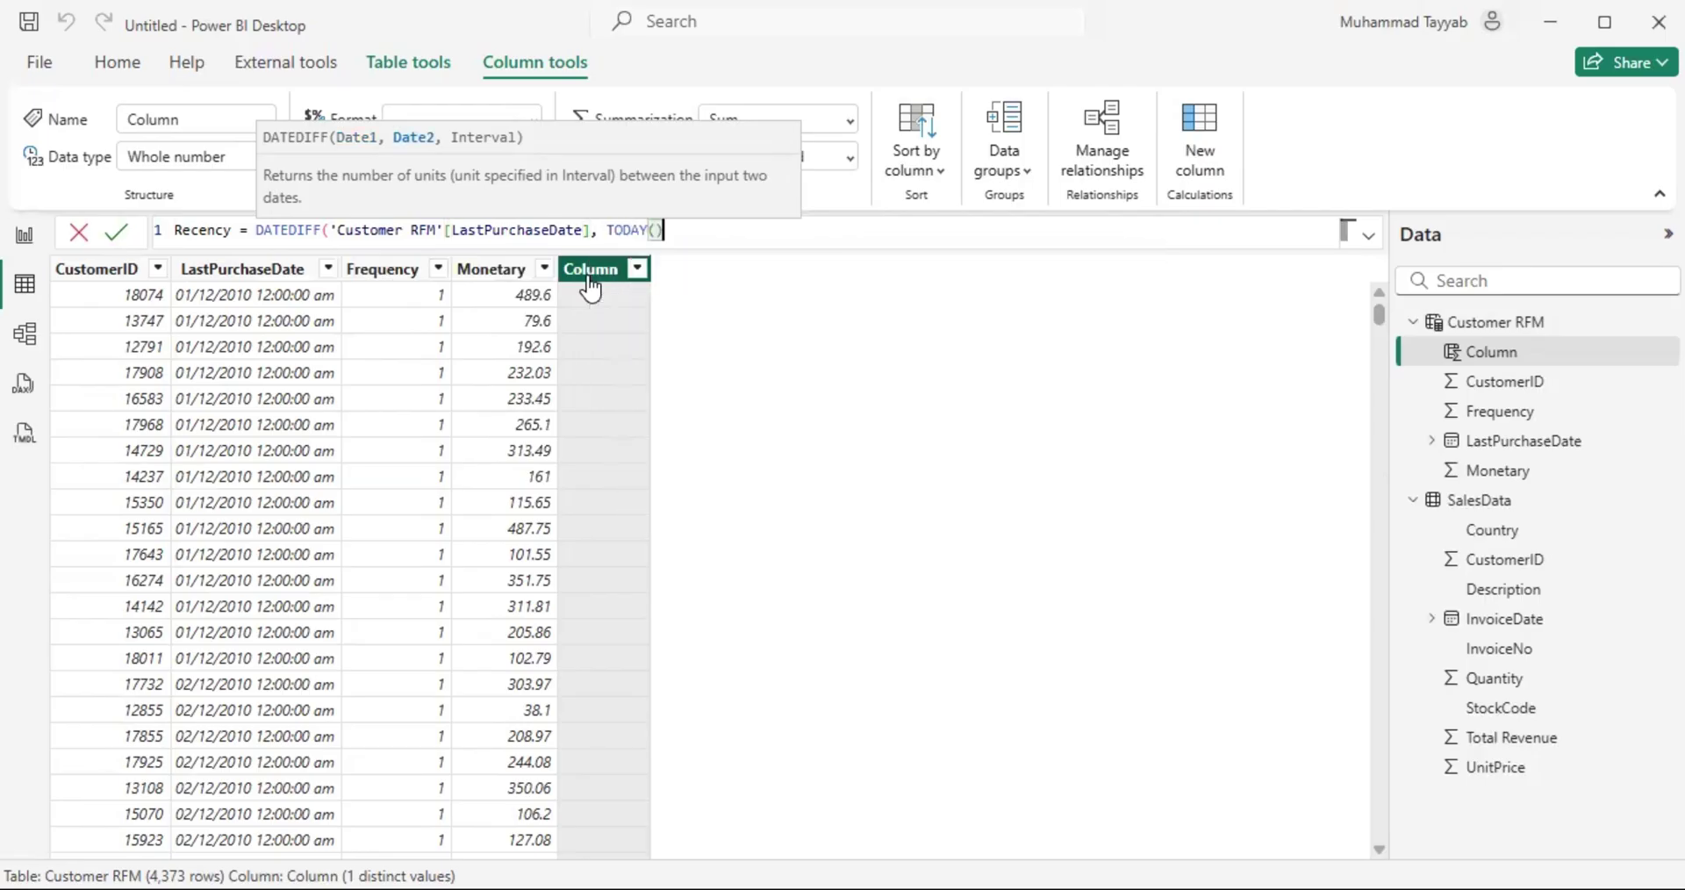
type(", DAY)")
key("Return")
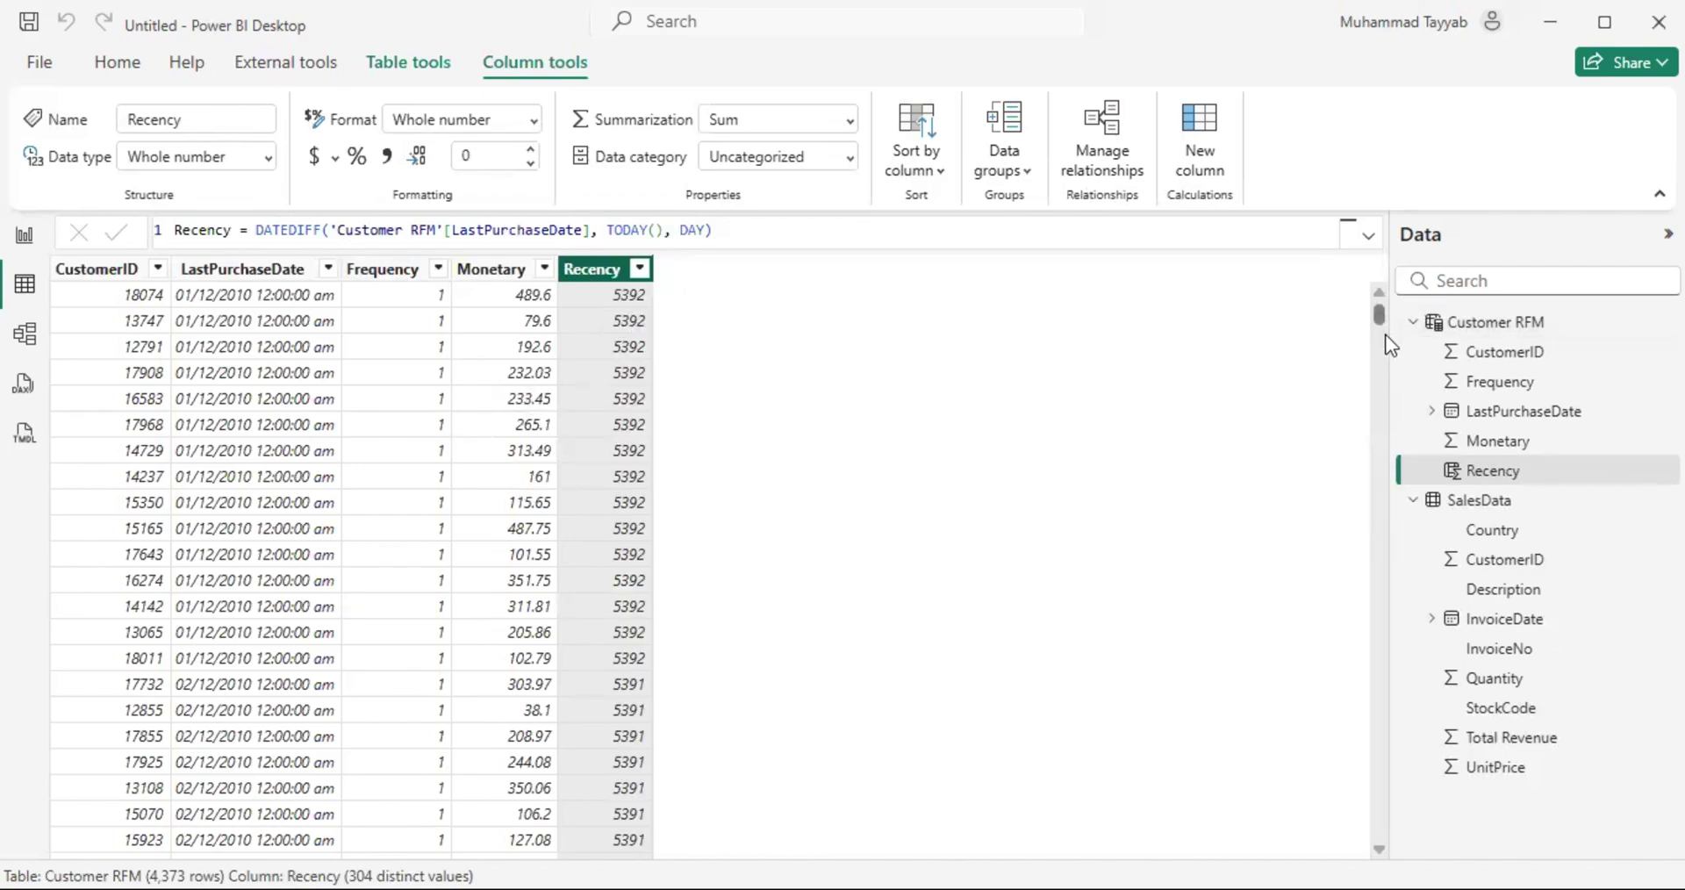
Step: Replace TODAY() in the Recency formula with MAX(SalesData[InvoiceDate]) and commit the change
left_click_drag(1381, 316, 1130, 507)
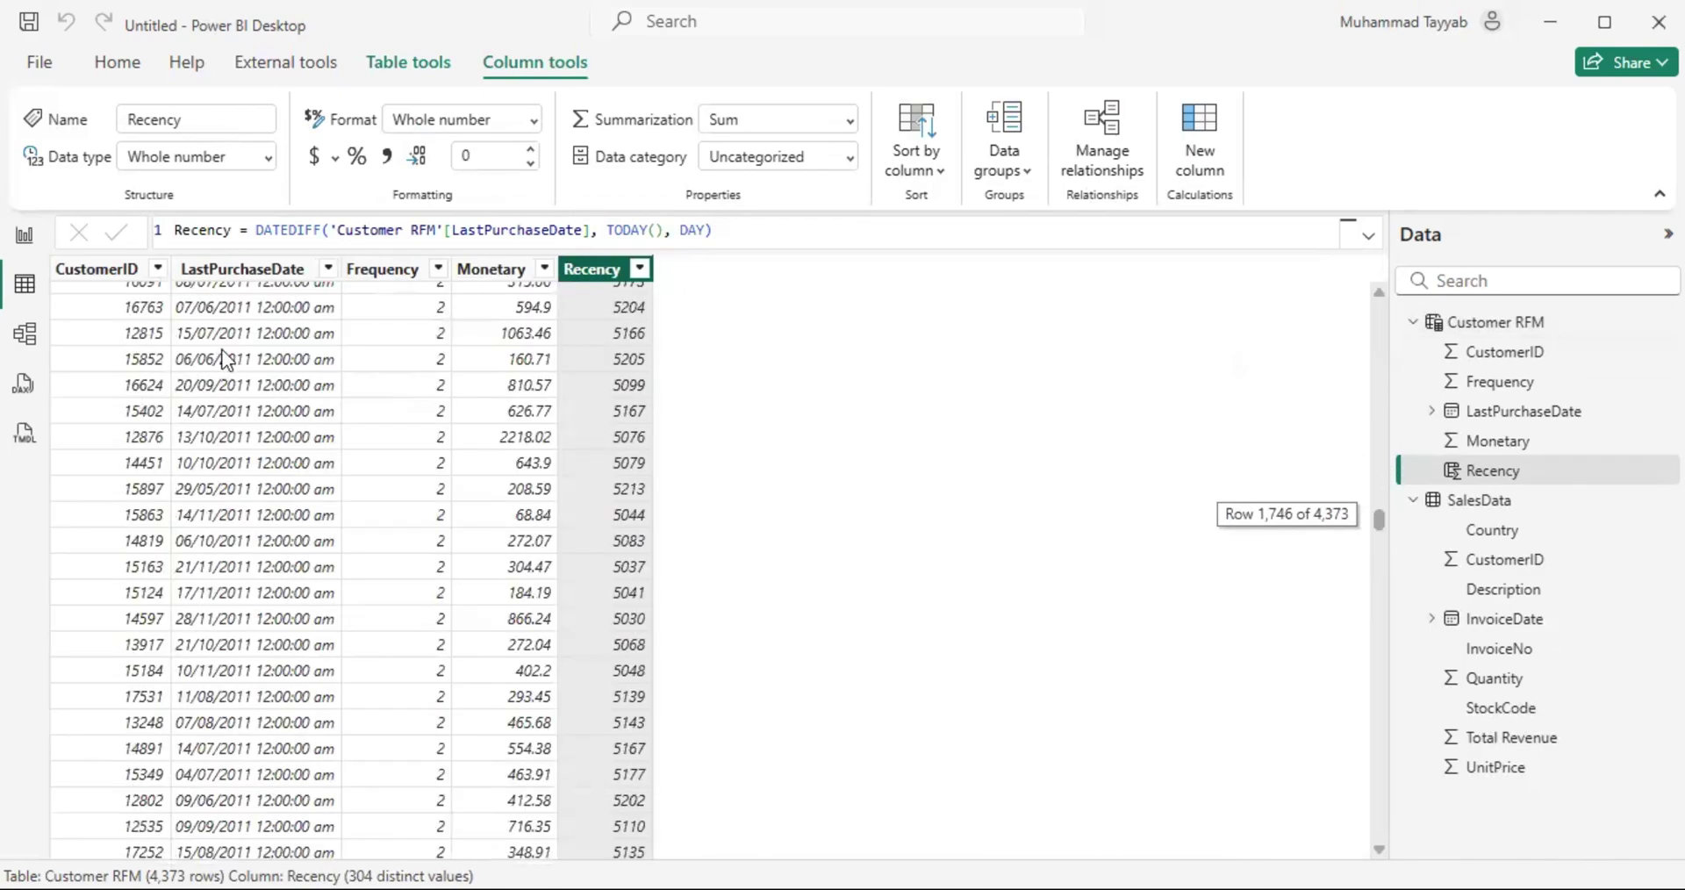
left_click_drag(226, 360, 259, 372)
left_click_drag(1383, 525, 181, 351)
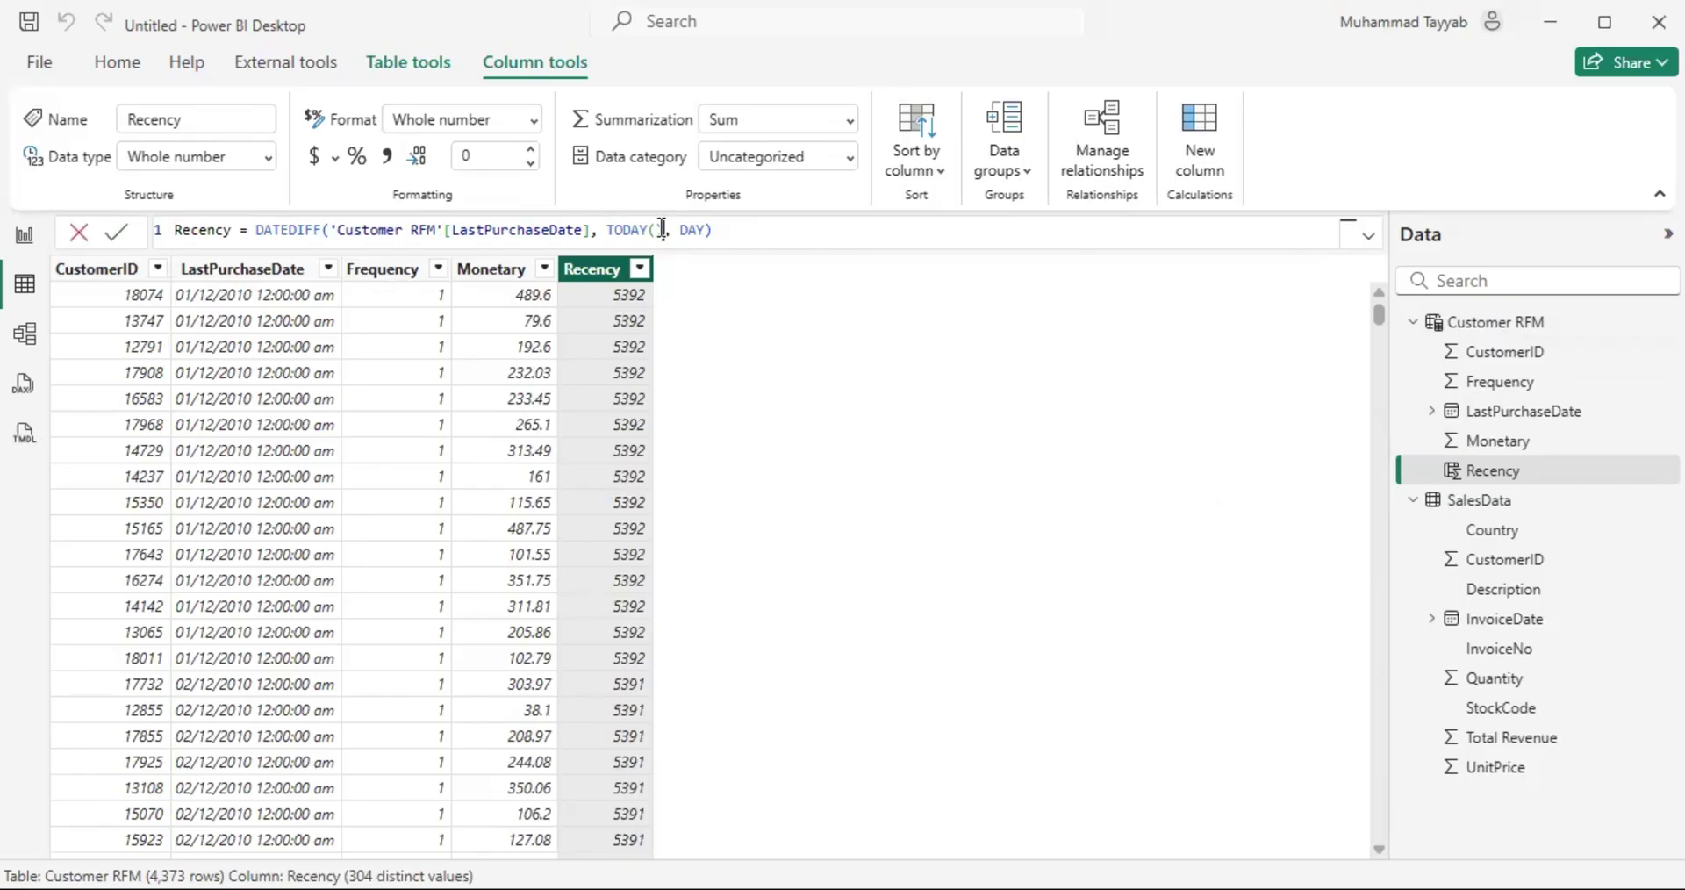
left_click_drag(666, 230, 605, 231)
type("MAX(")
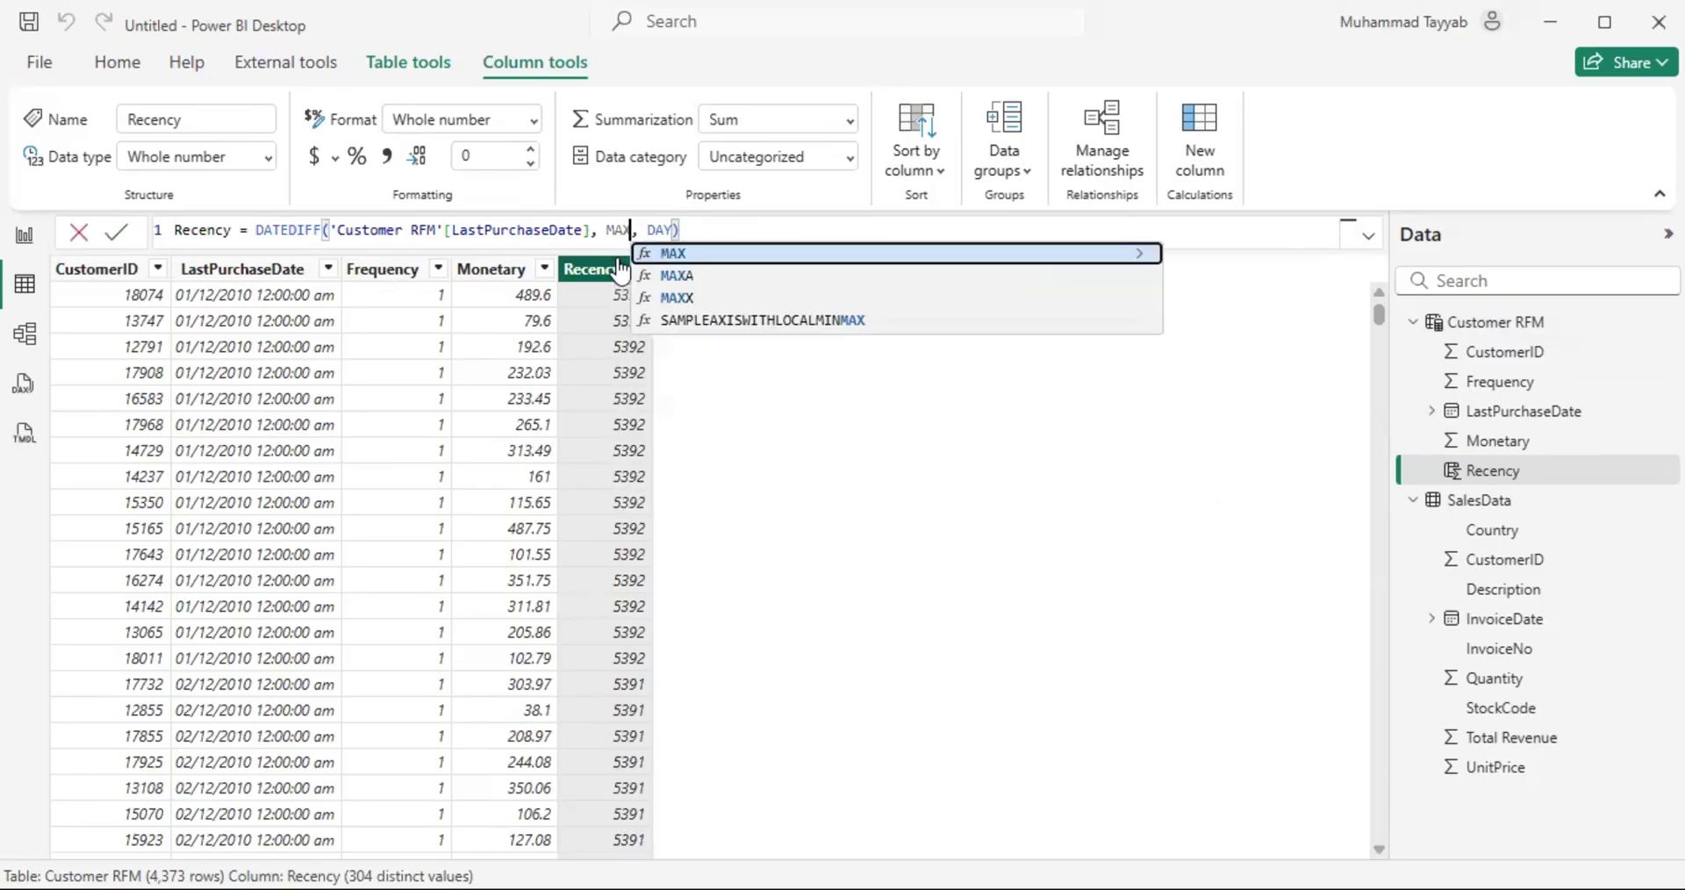
type("Sal")
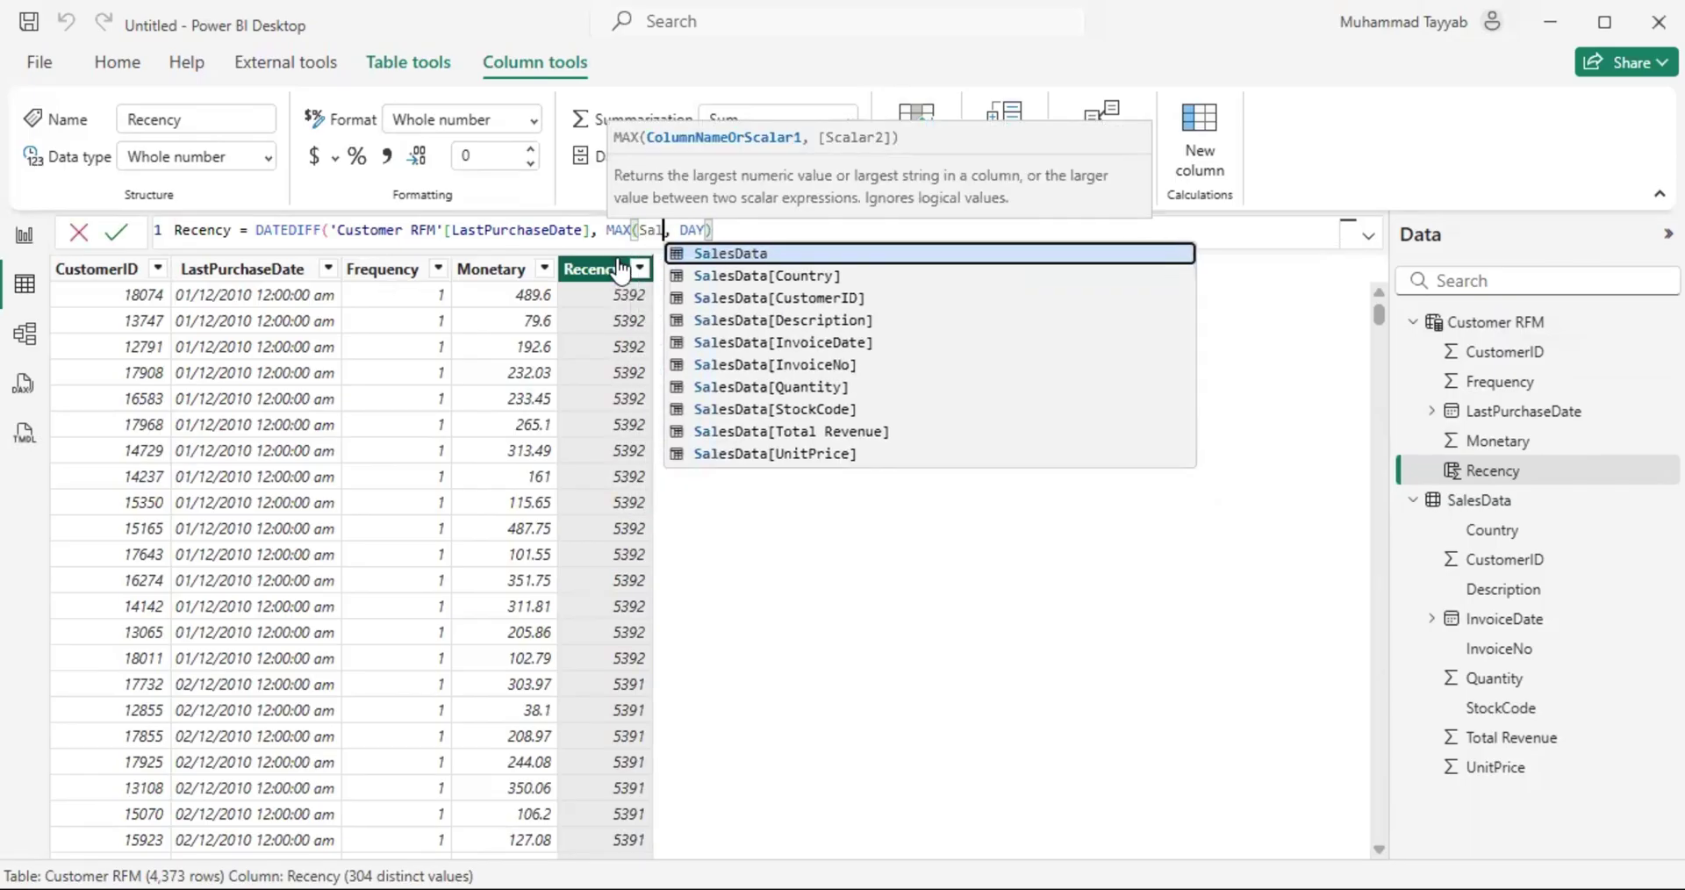
key("Tab")
type("[")
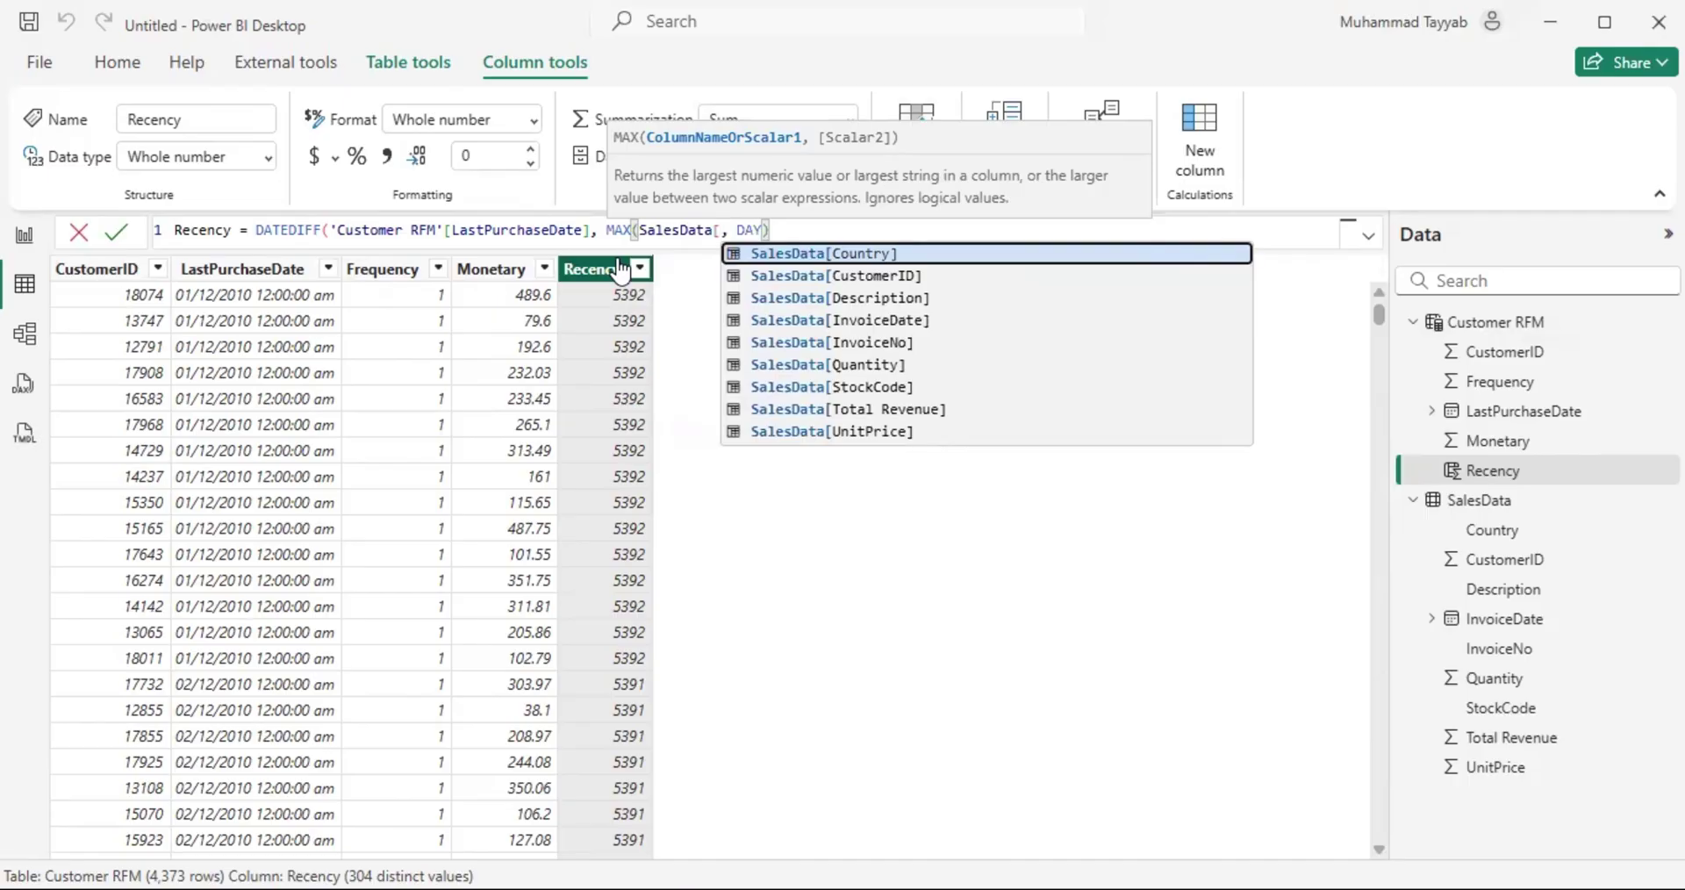
key("Down")
key("Down")
key("Down")
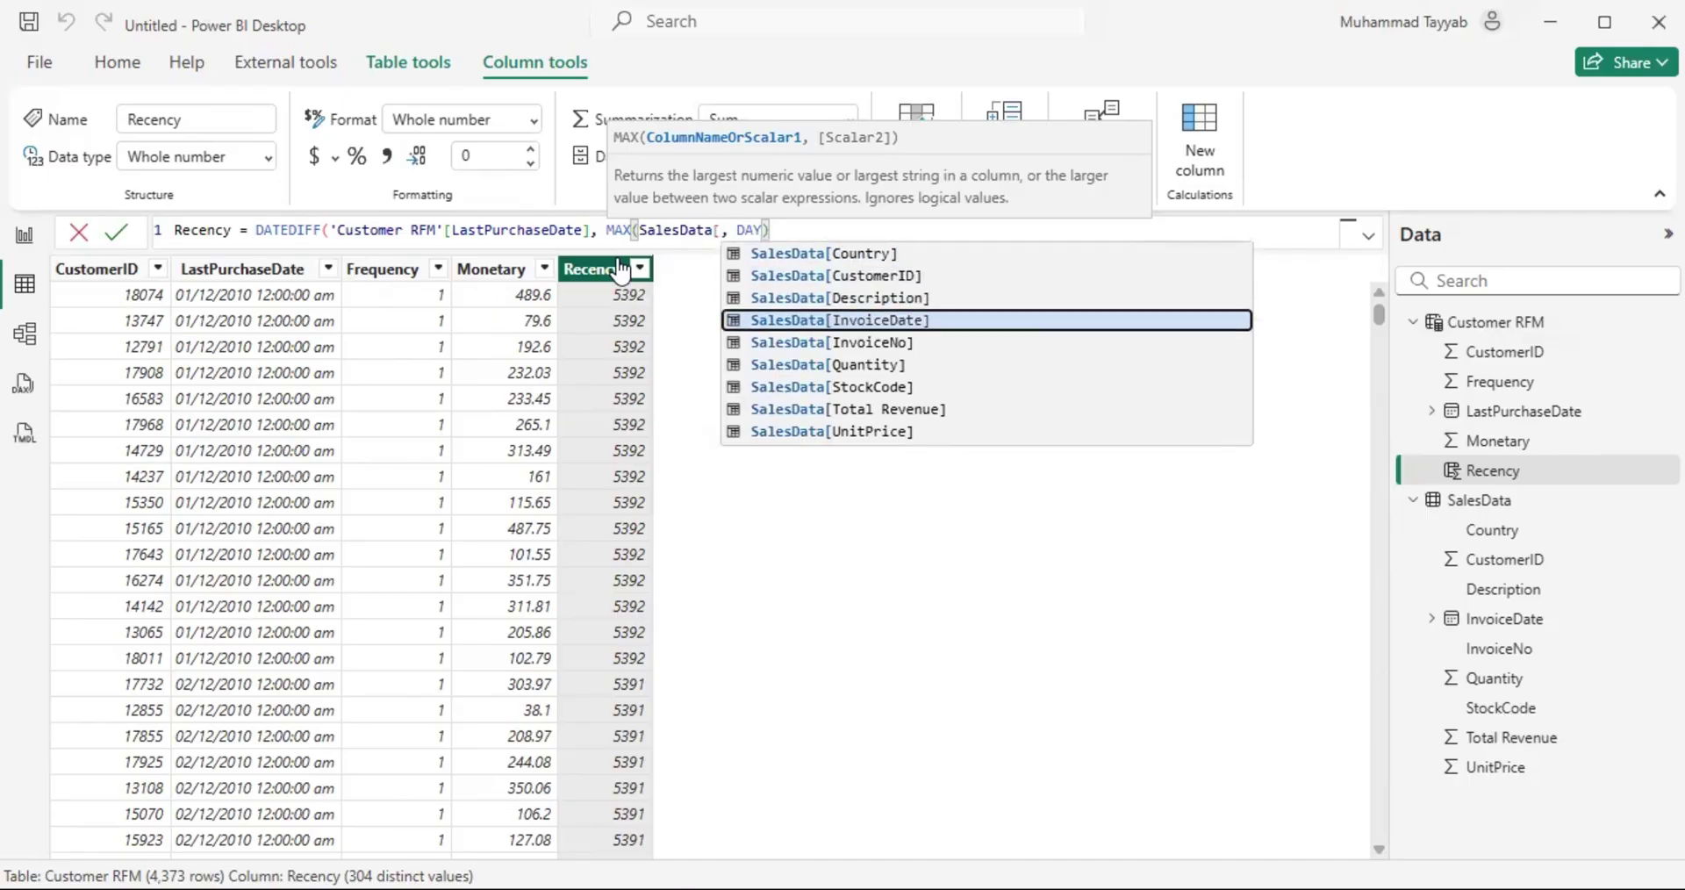
key("Tab")
type(")")
key("Return")
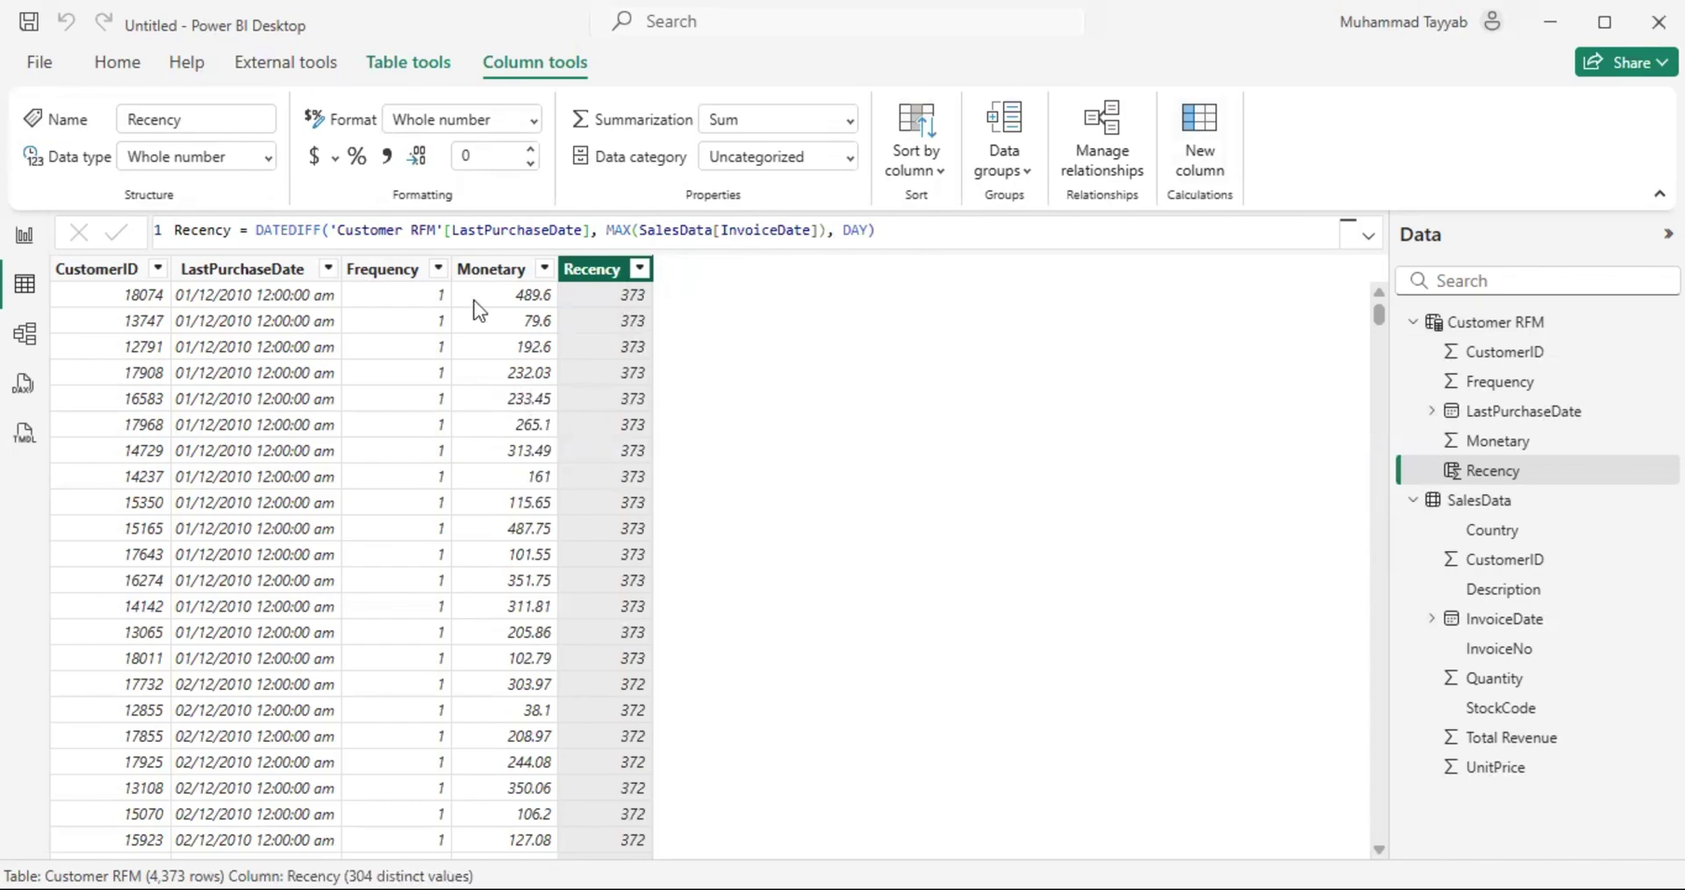
Step: Add a new calculated column named R_Score to the Customer RFM table, with its expression starting on a second line
left_click(378, 269)
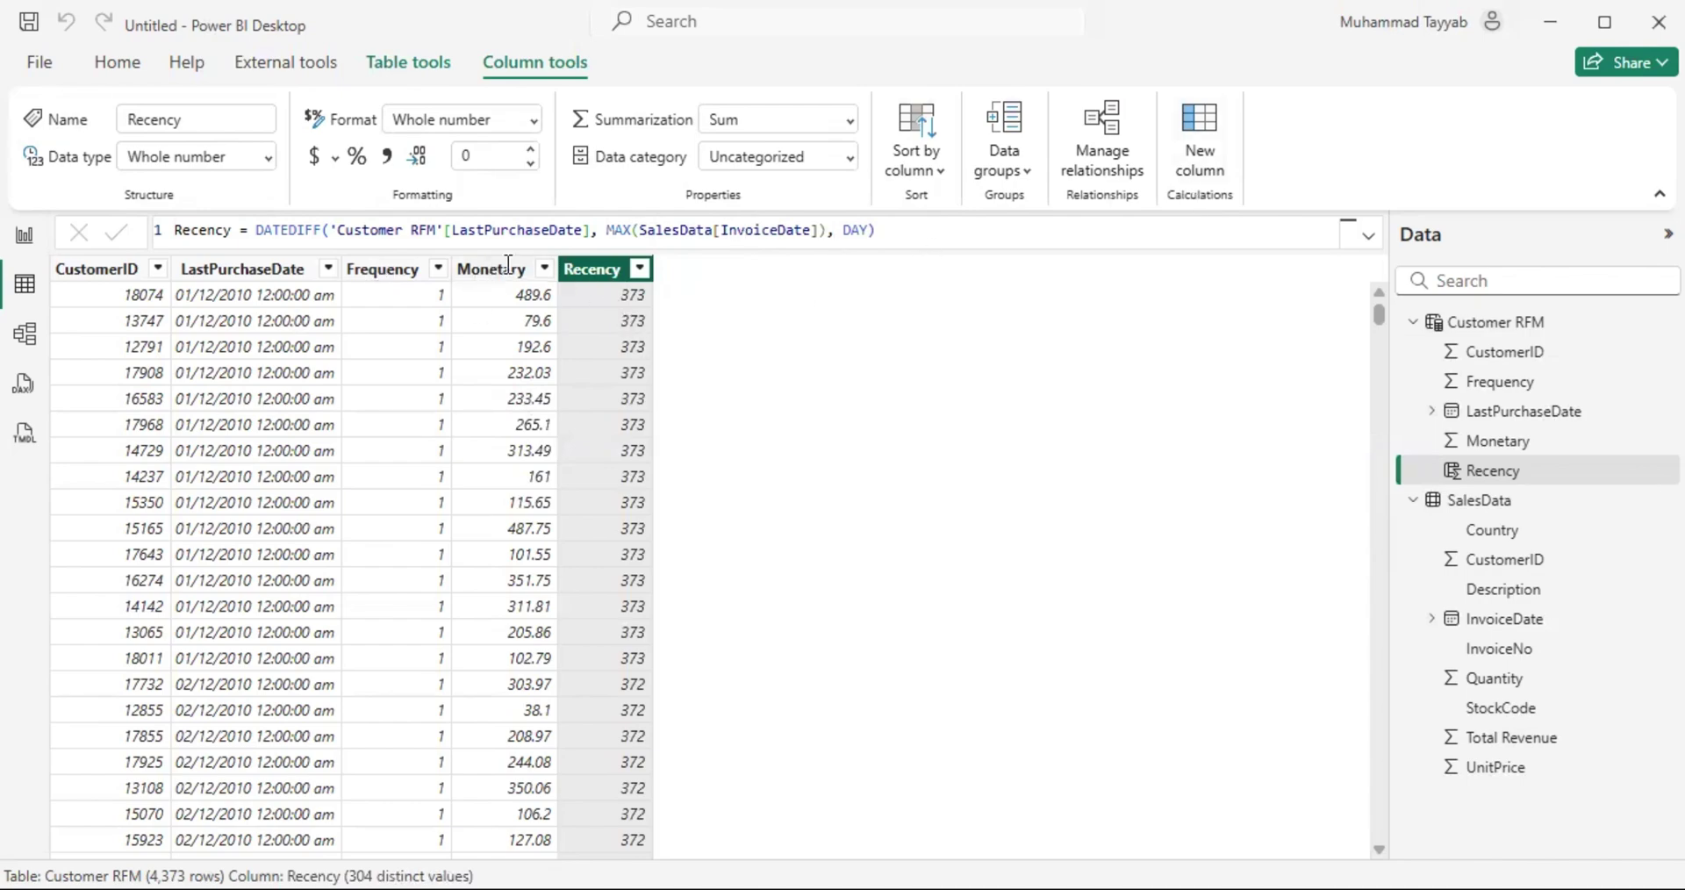
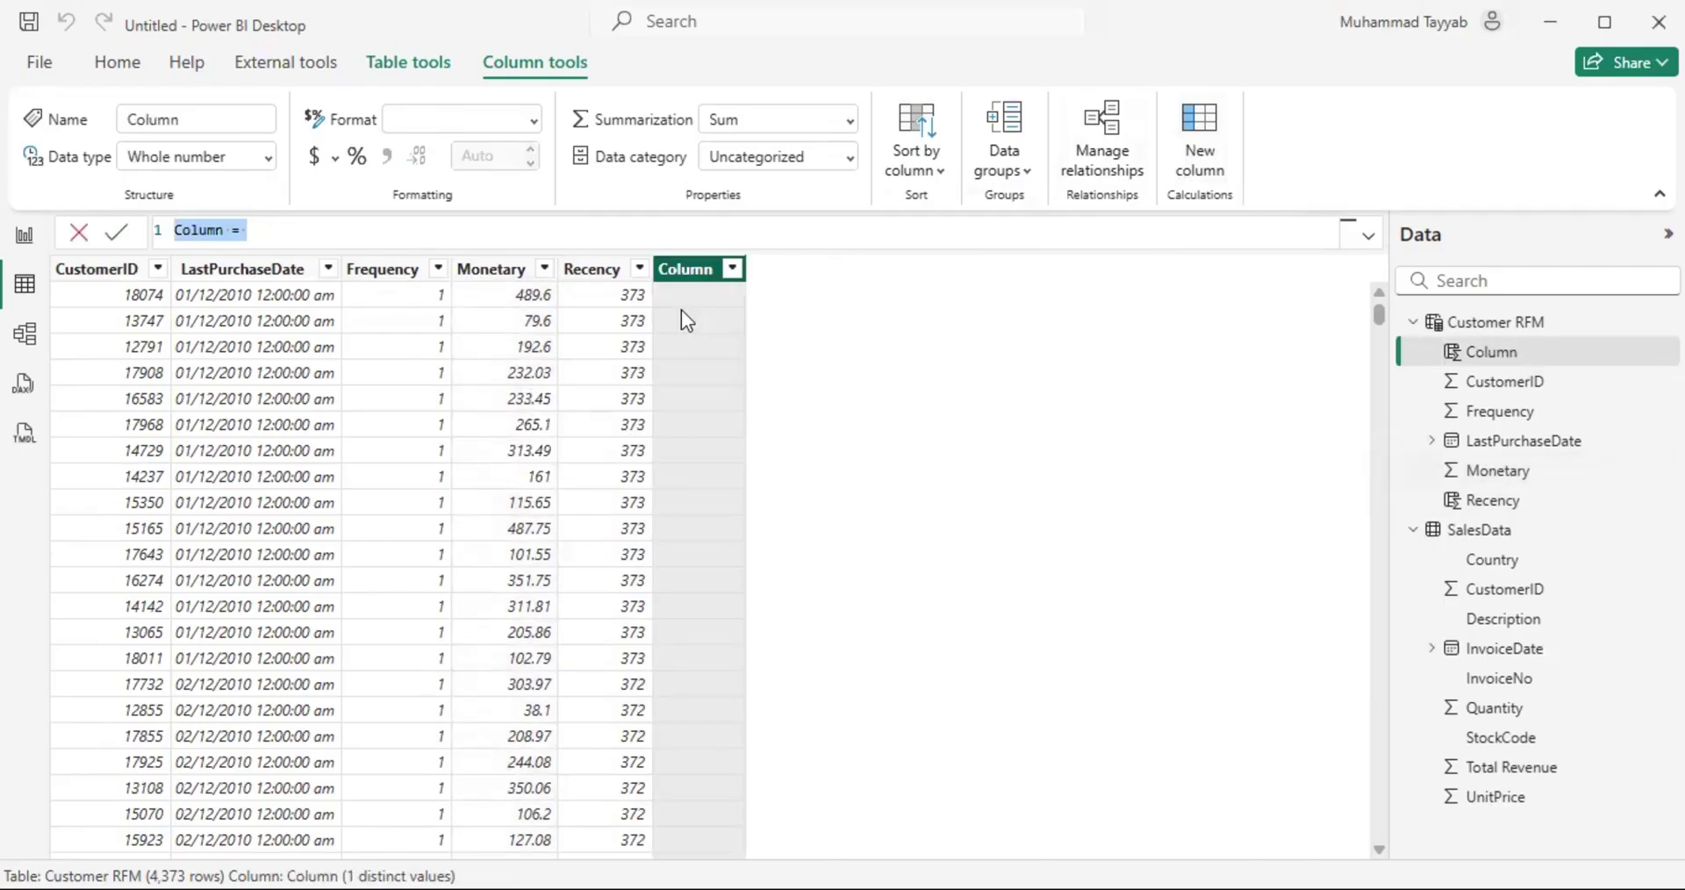
type("R")
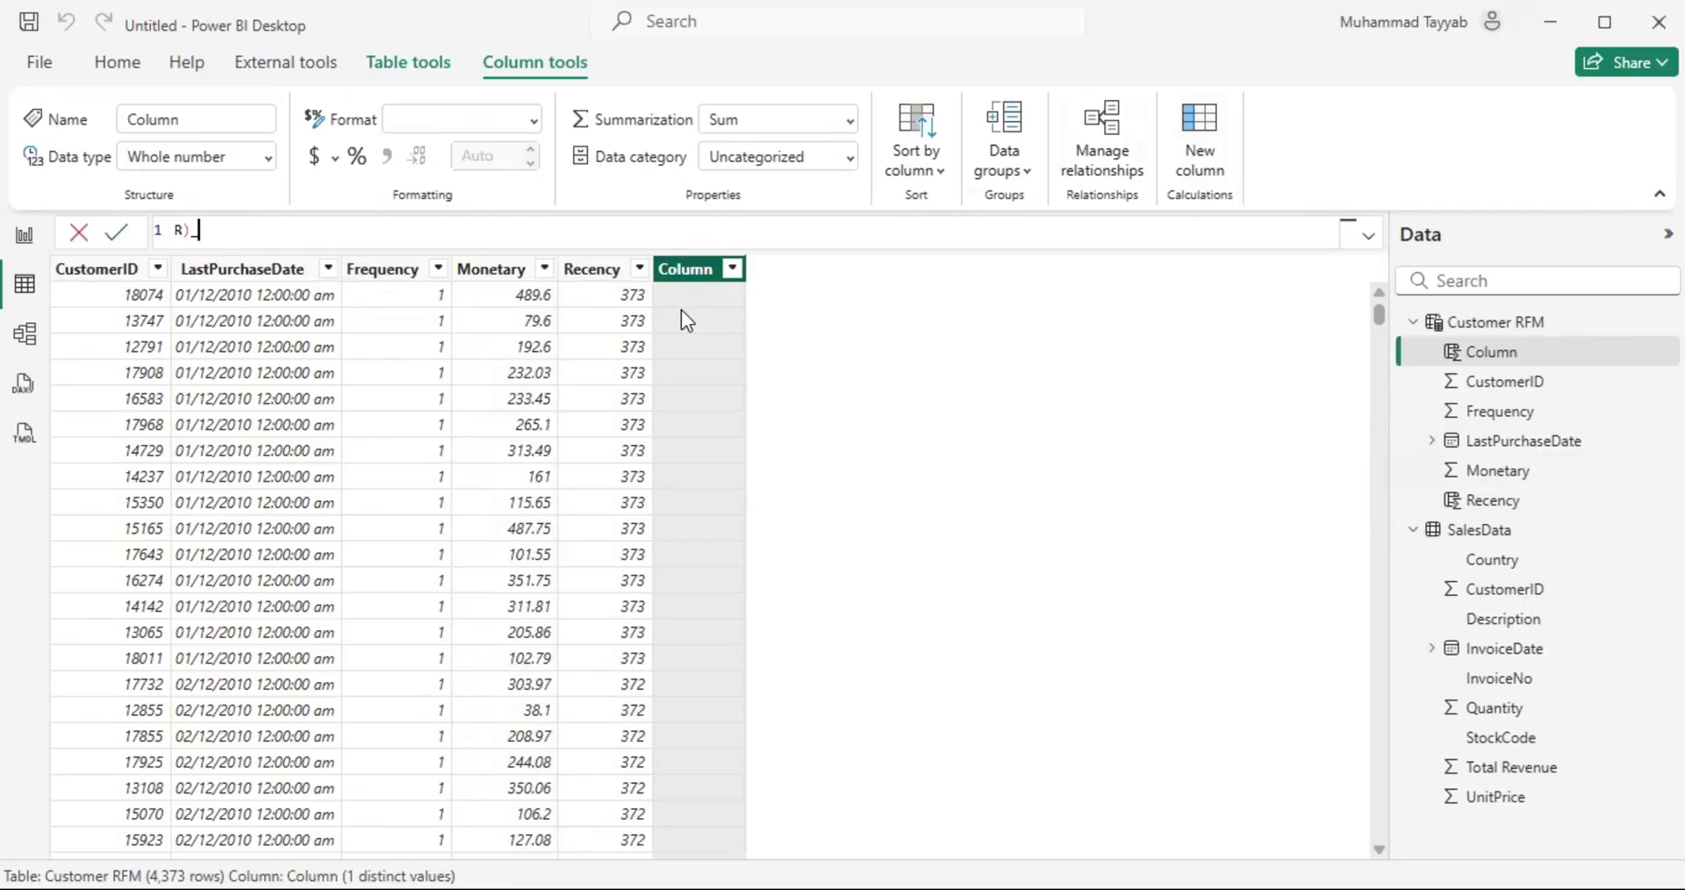
type("_Score =")
key("shift+Return")
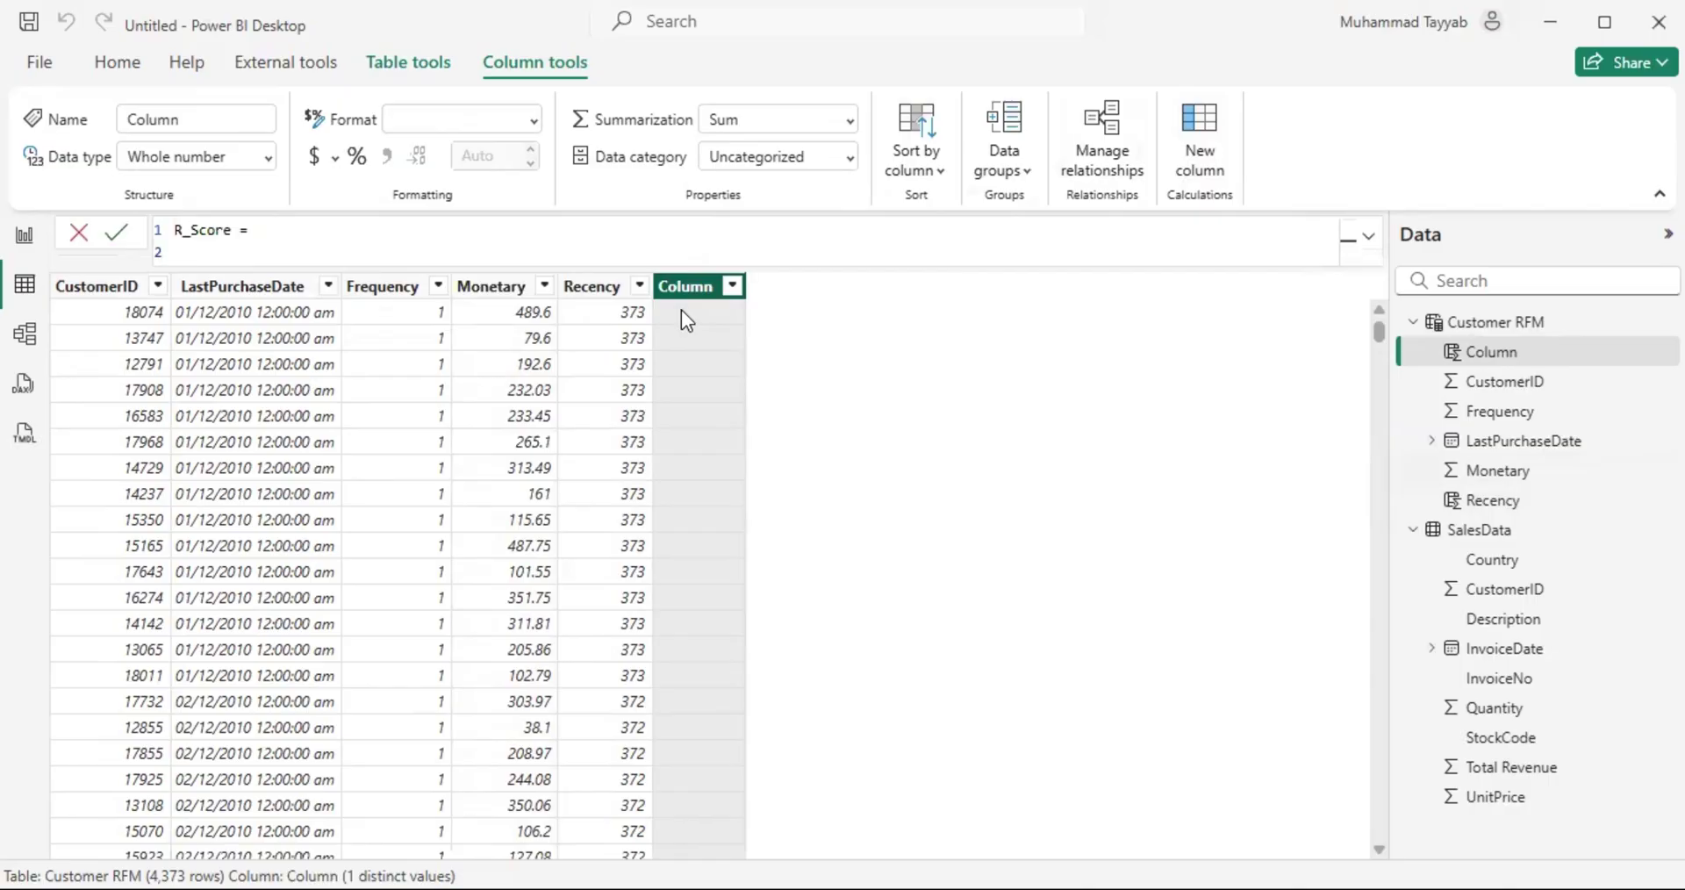
Step: Begin the R_Score expression with a SWITCH function that uses TRUE() as its first argument
type("SWI")
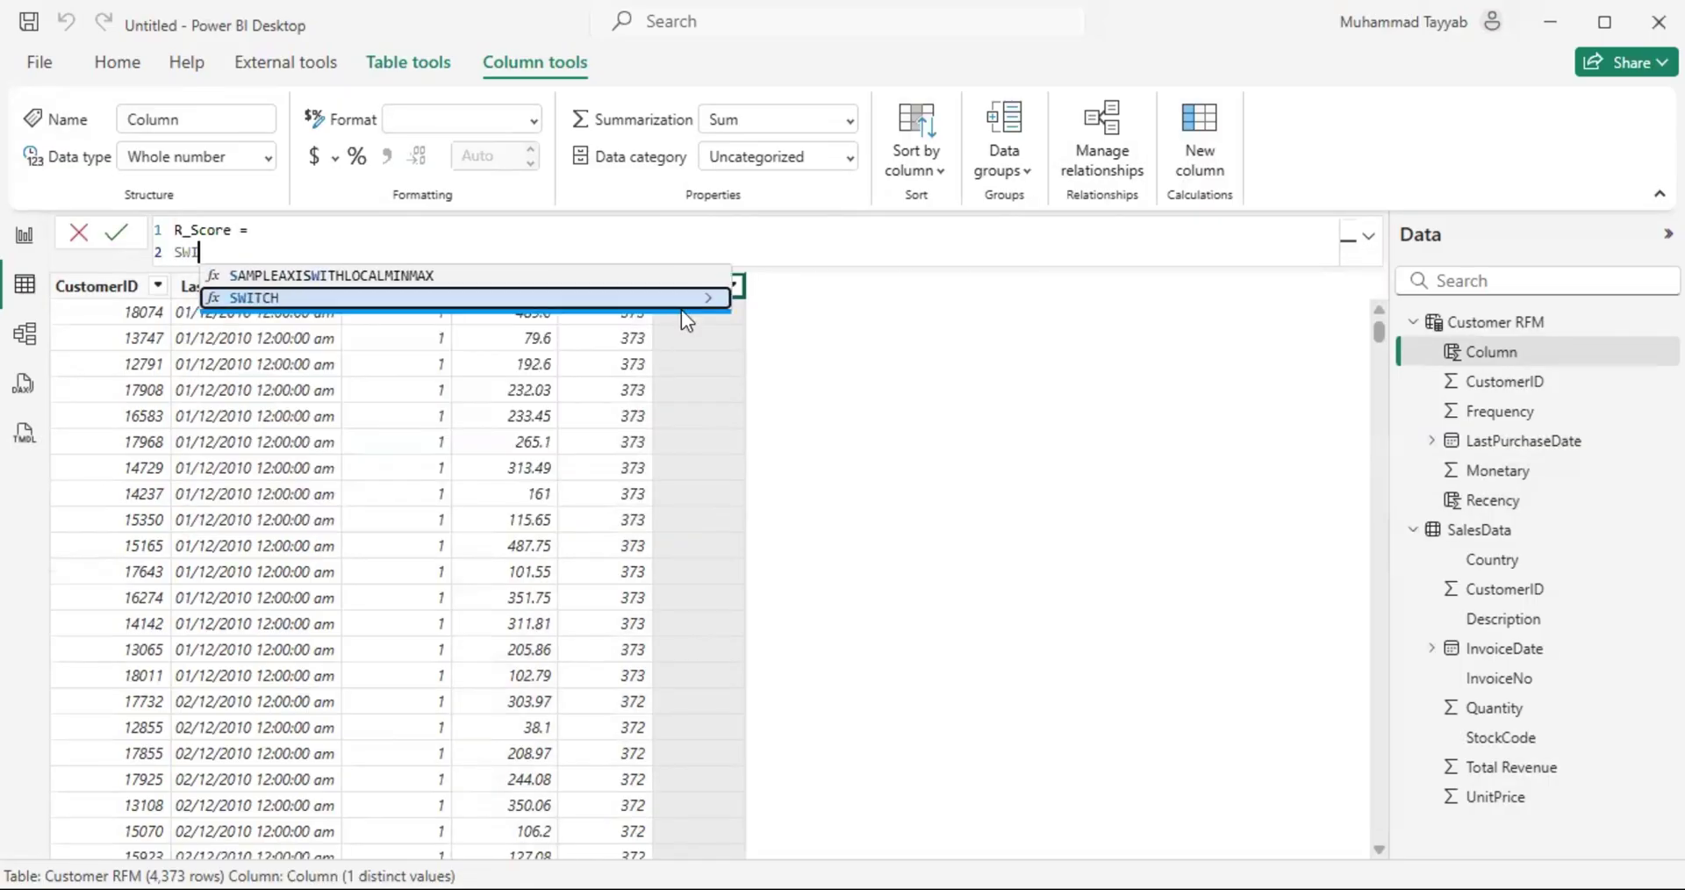
key("Tab")
type("TR")
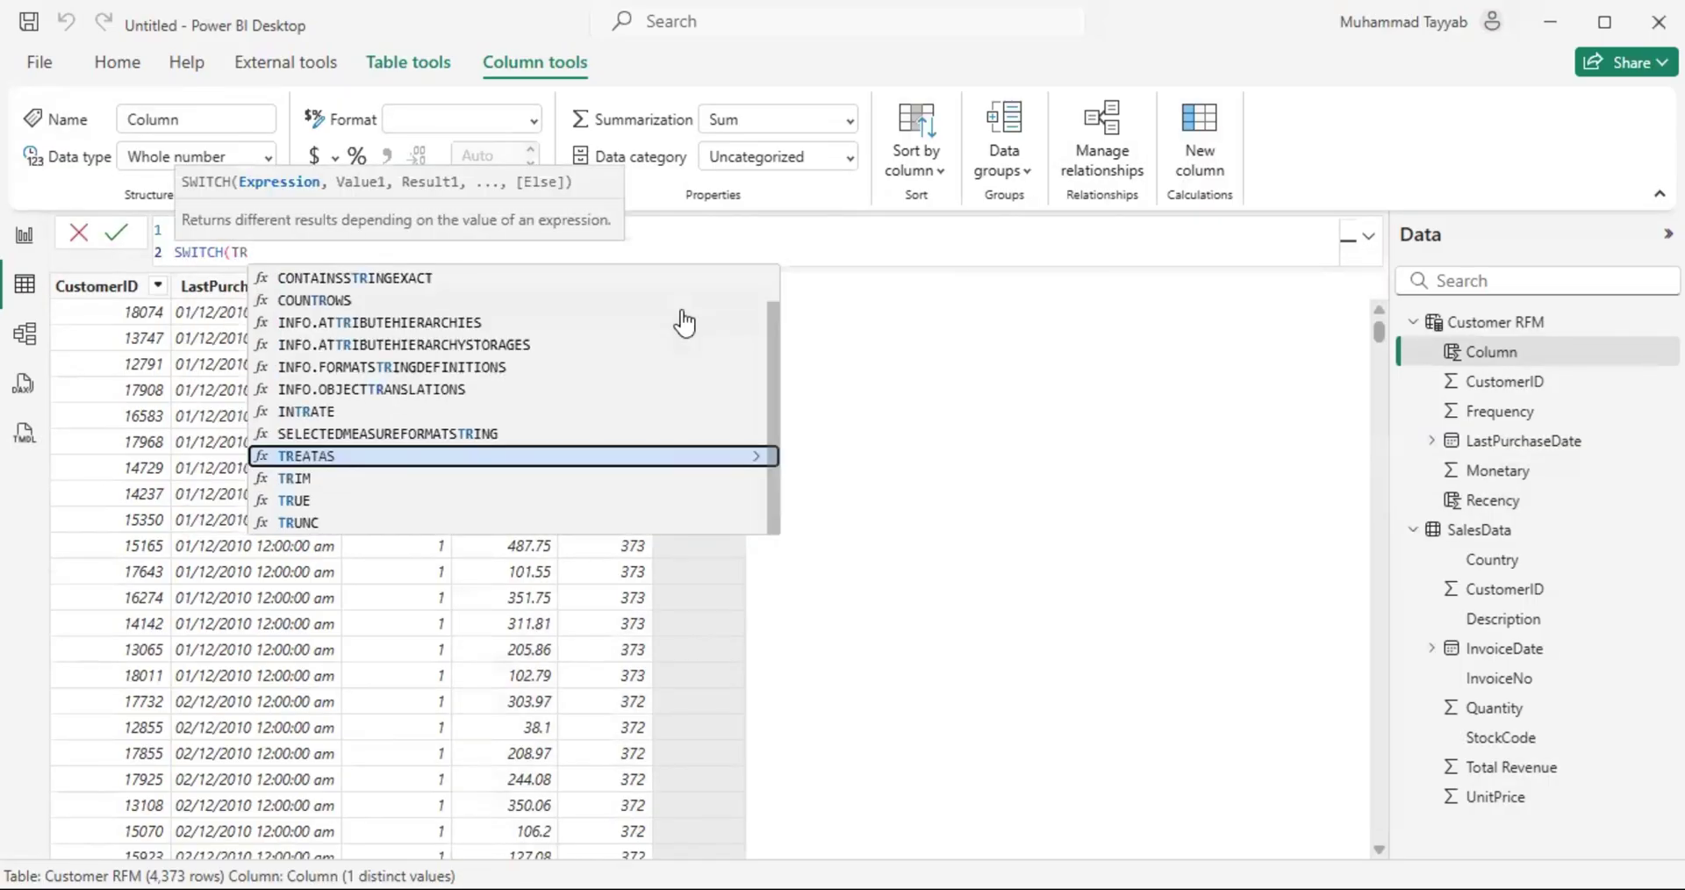
key("Down")
key("Down")
key("Tab")
type("),")
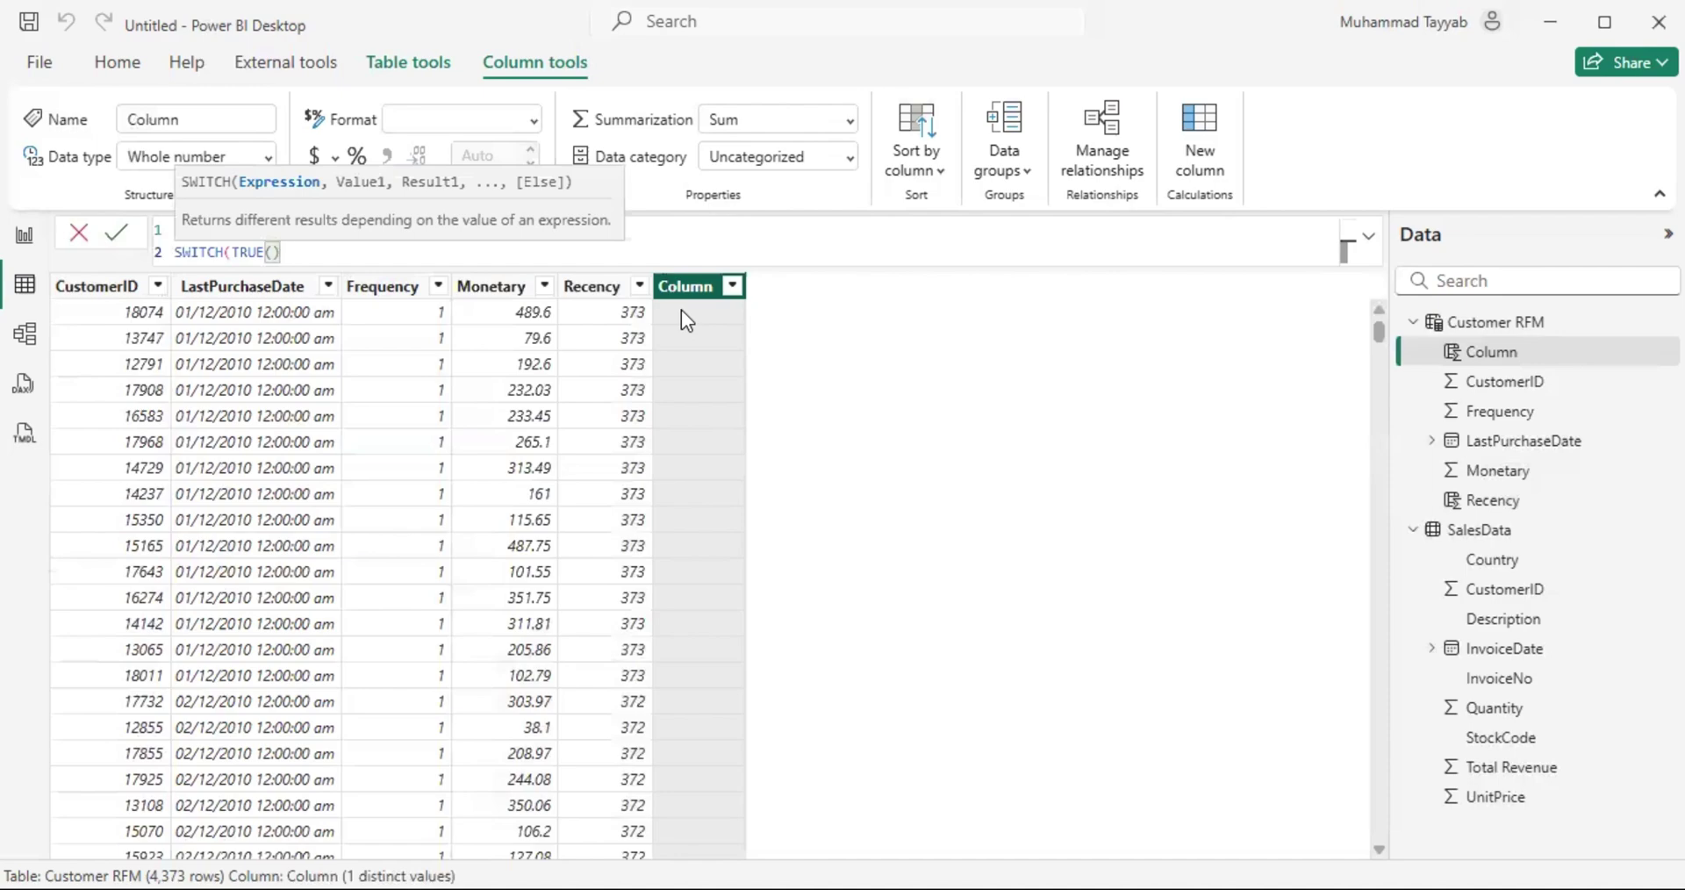
Step: Reference 'Customer RFM'[Recency] on a new line to begin the first SWITCH condition
key("shift+Return")
type("Cust")
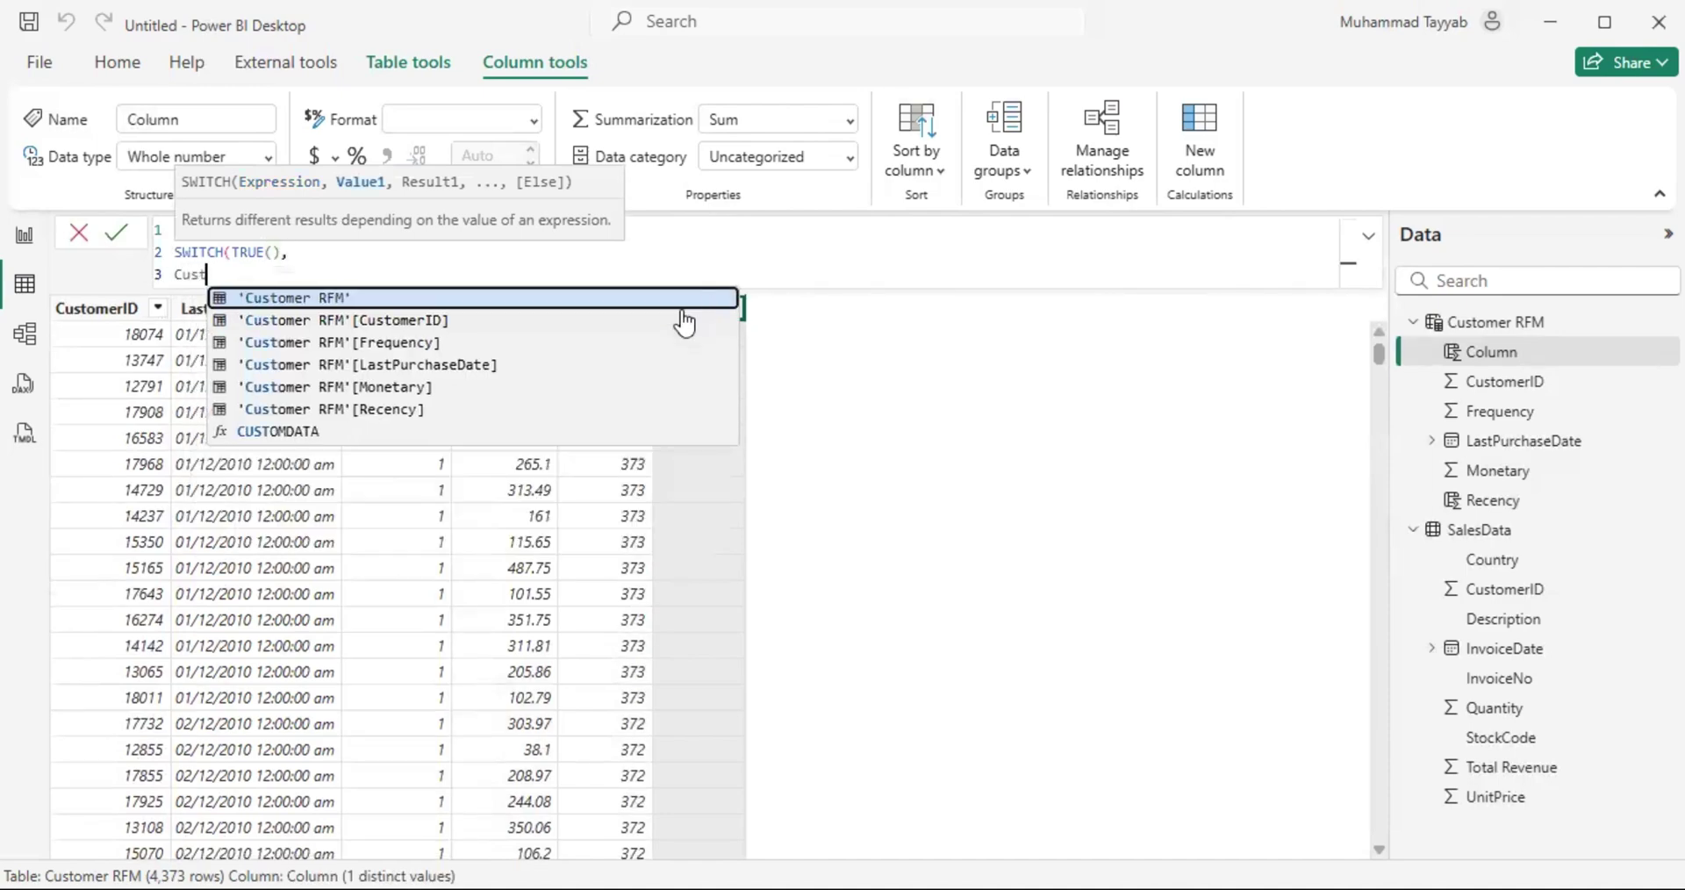
key("Tab")
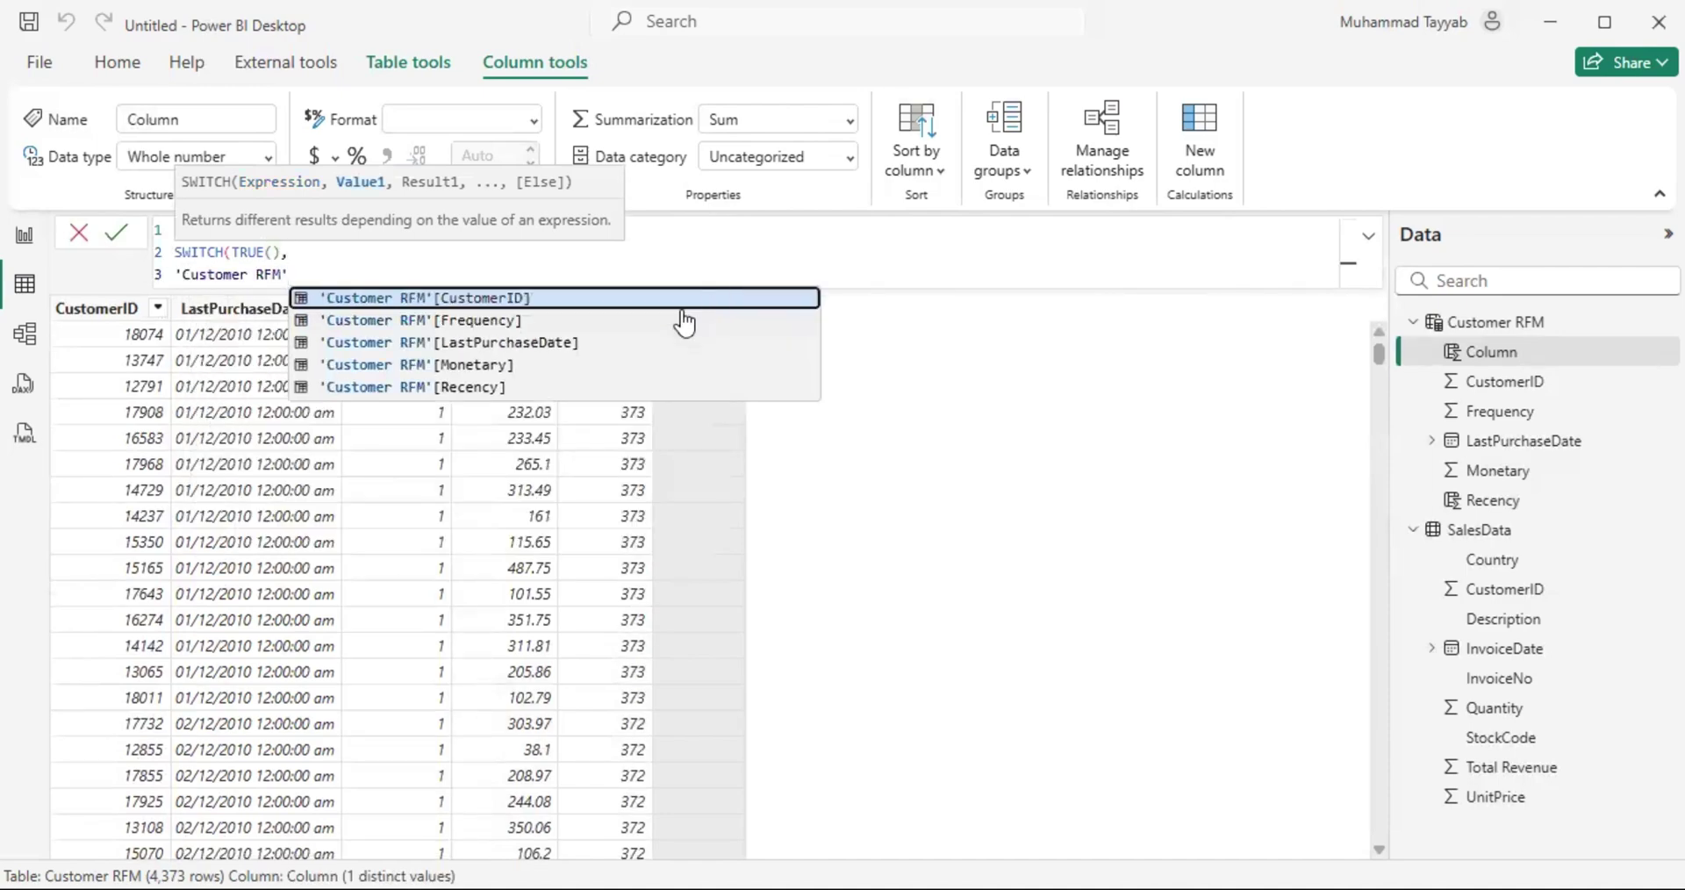
key("Down")
key("Down")
key("Down")
key("Down")
key("Tab")
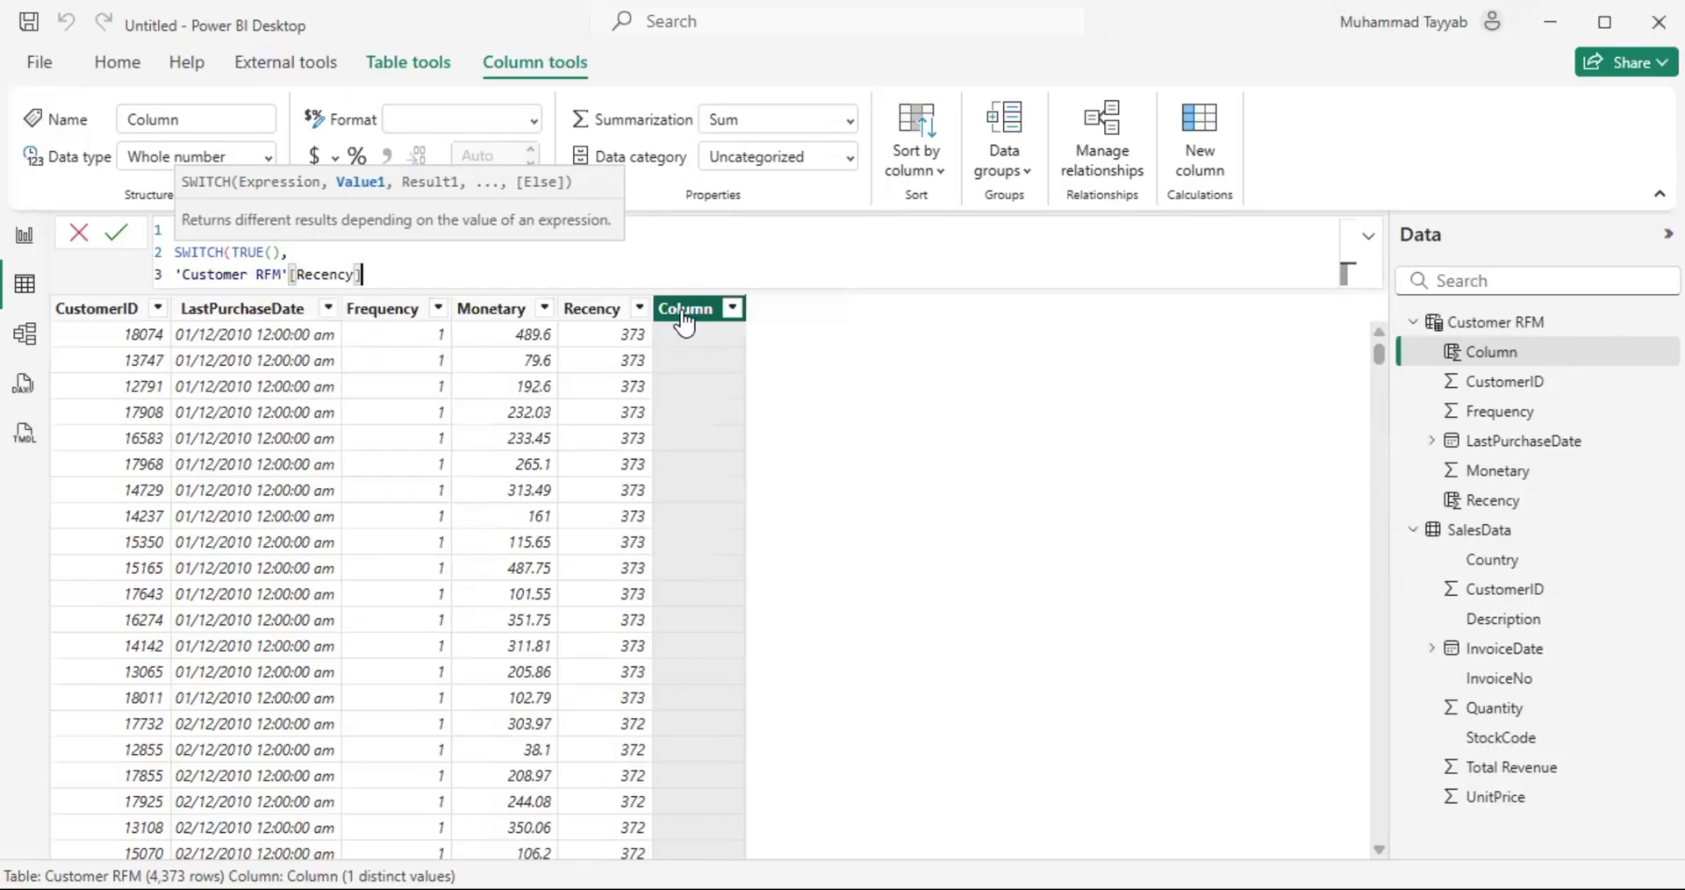
Step: Continue the first SWITCH condition with a less-than-or-equal comparison of Recency against the PERCENTILEX.INC function
type("<= PERCE")
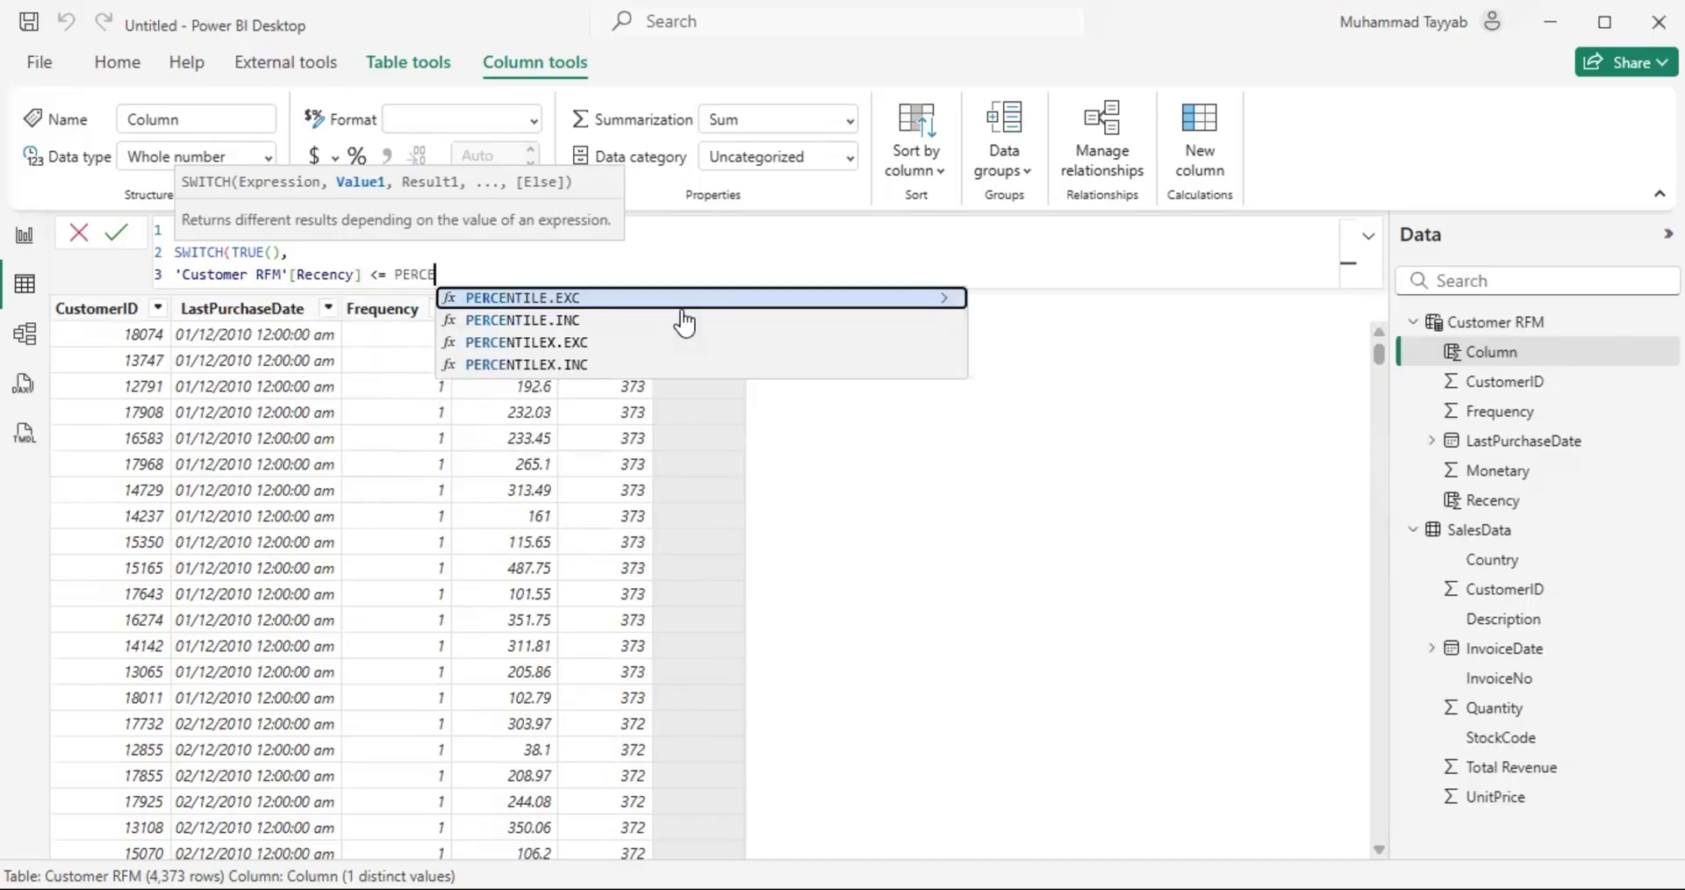
key("Down")
key("Down")
key("Down")
key("Tab")
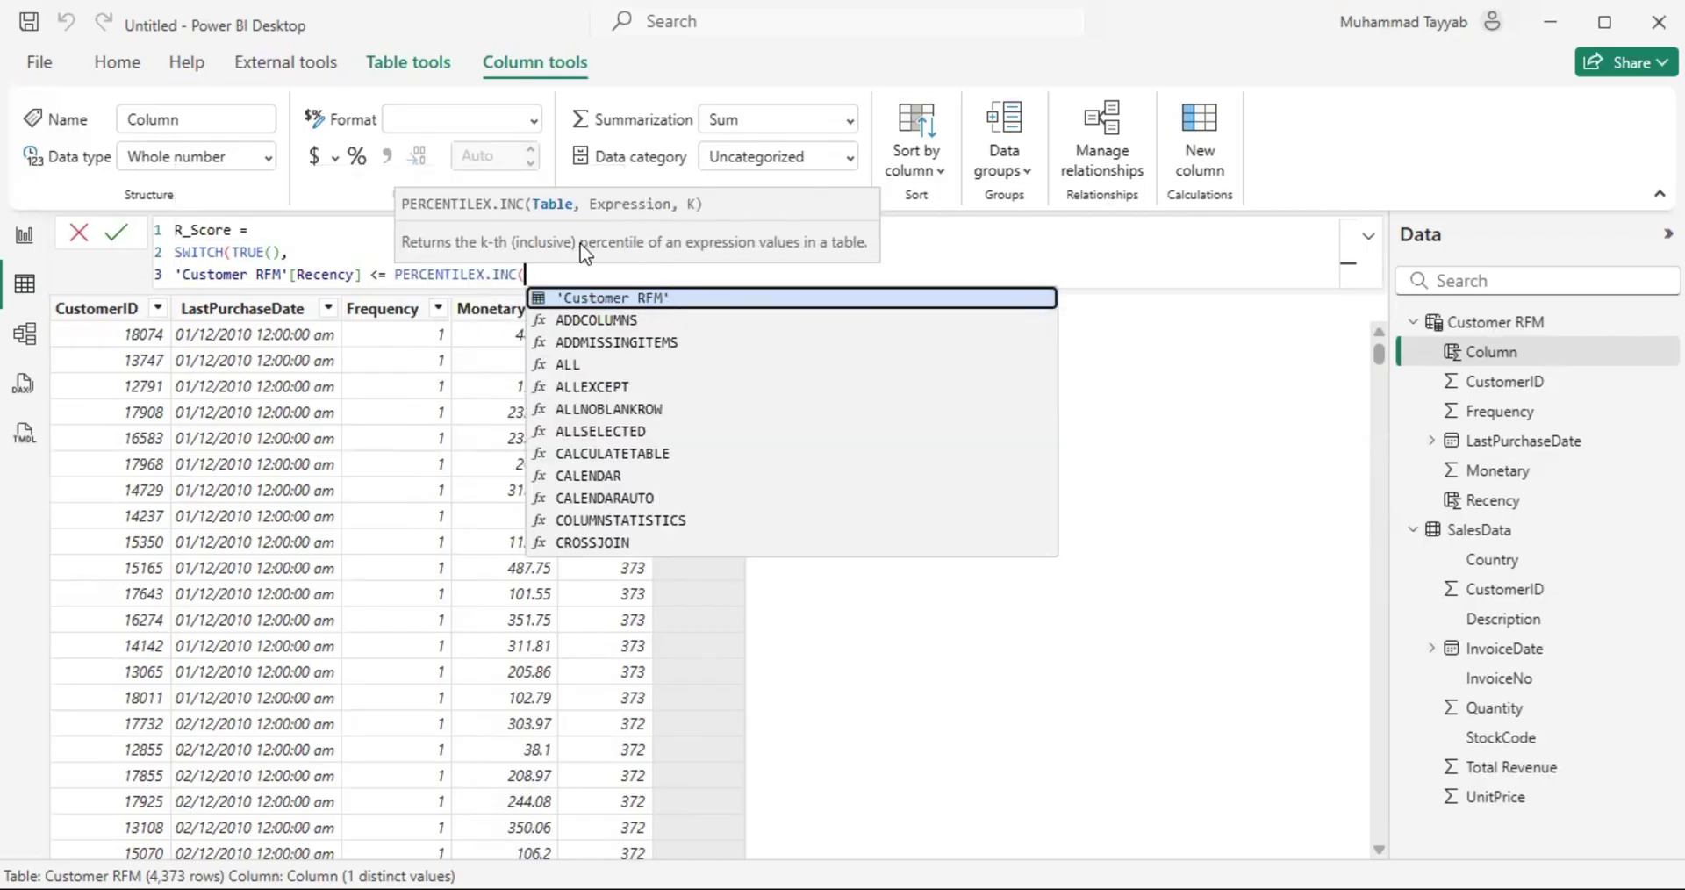
left_click_drag(581, 244, 681, 244)
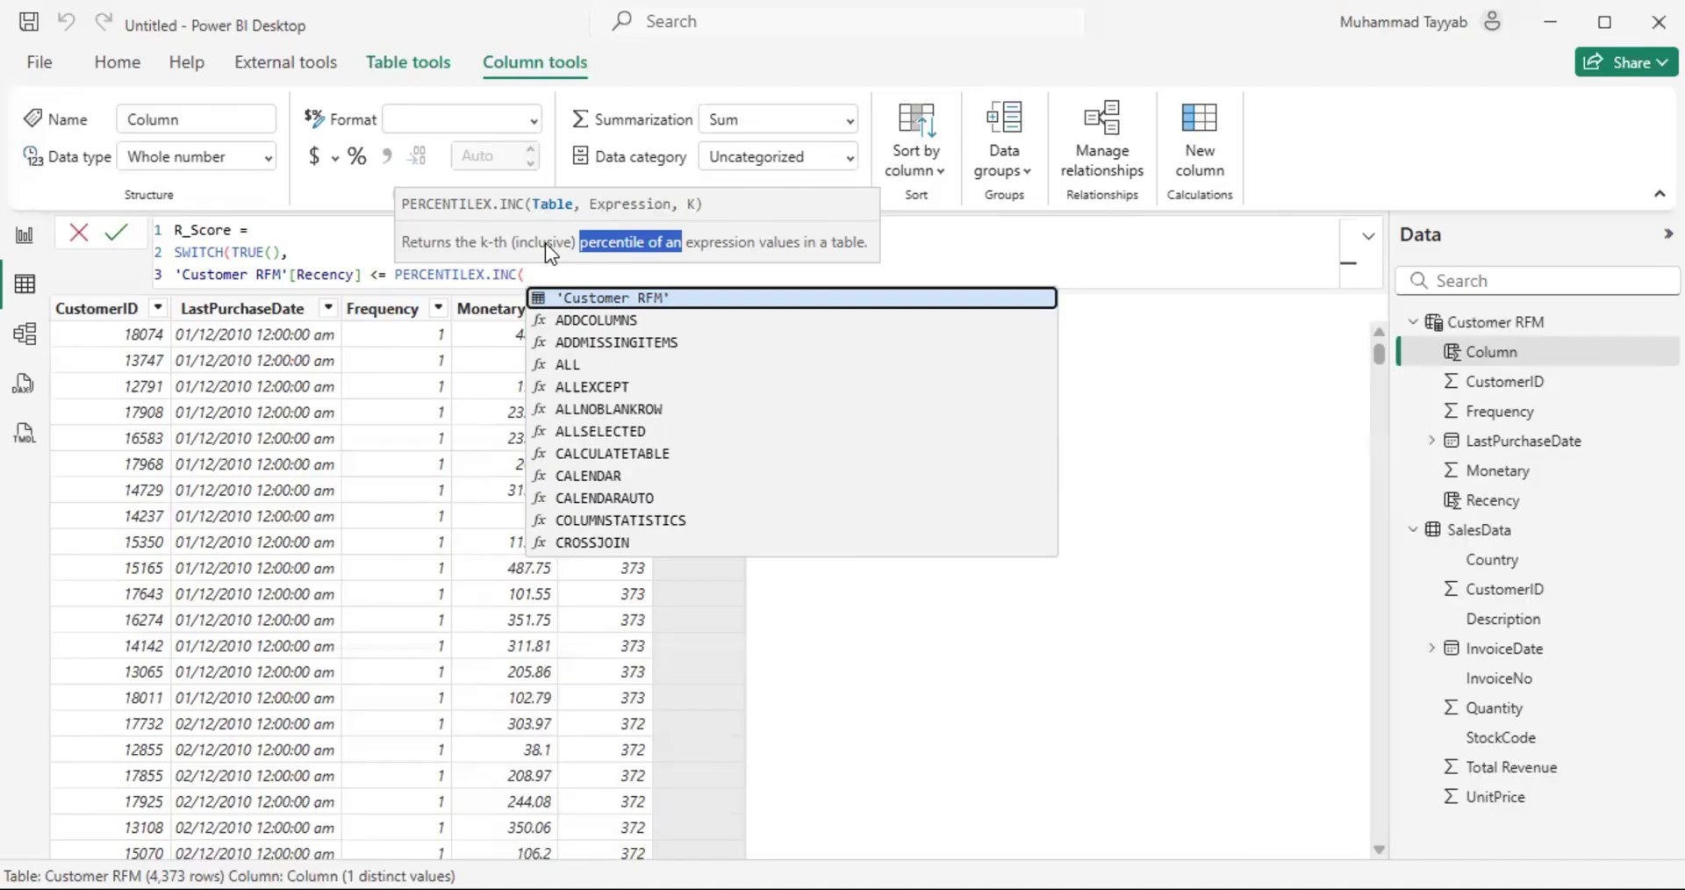
left_click(514, 249)
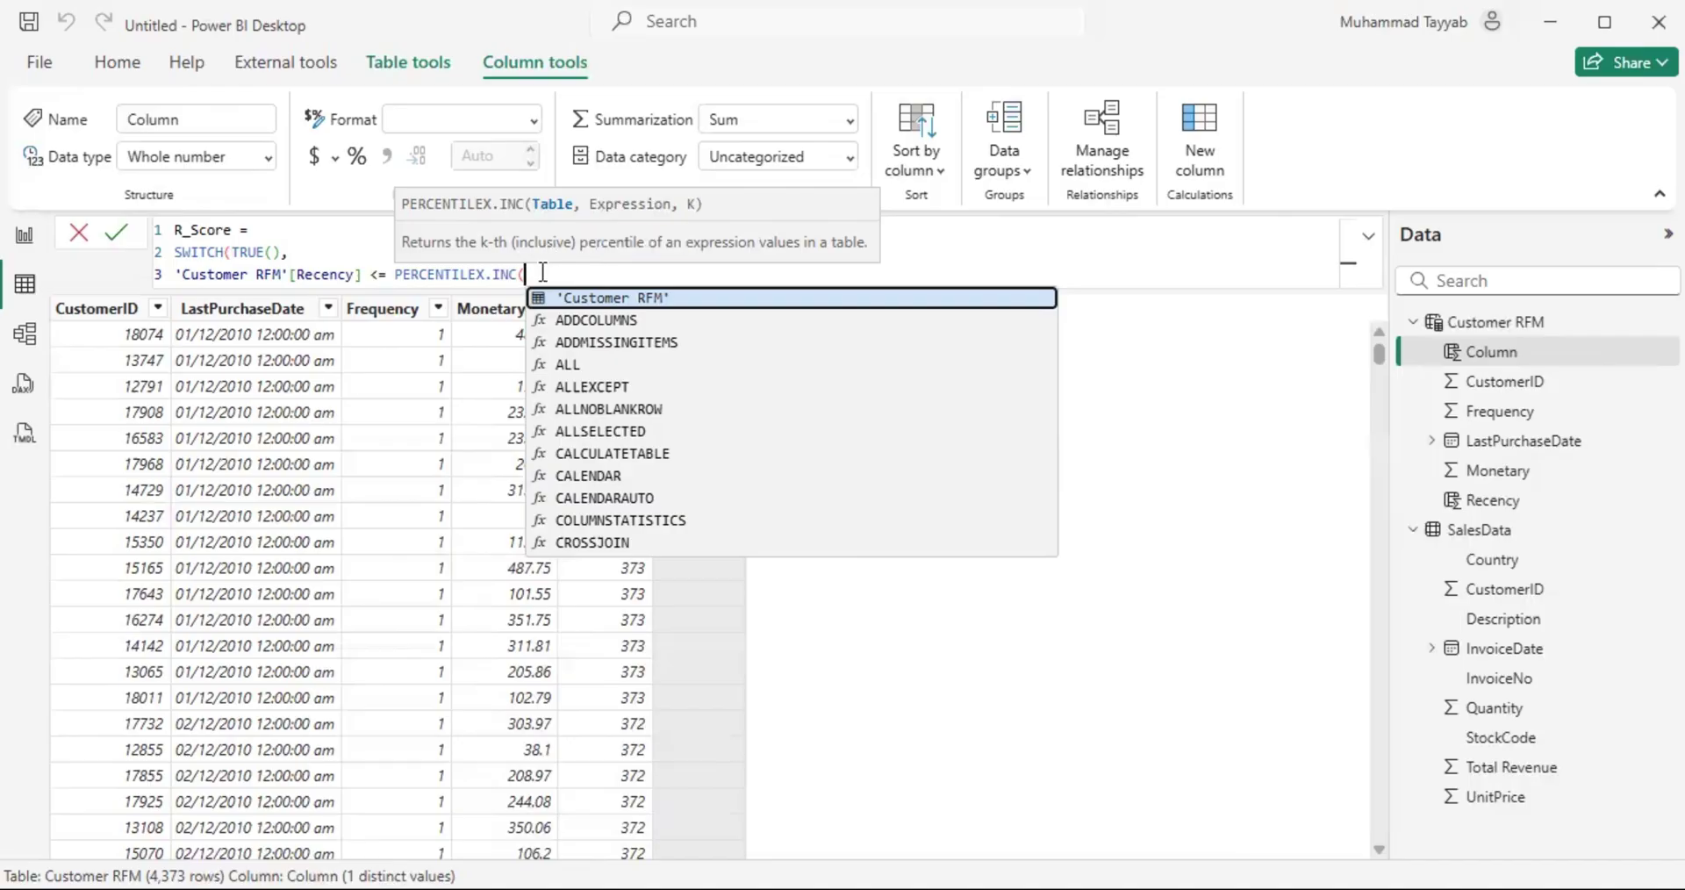
Step: Give PERCENTILEX.INC the arguments 'Customer RFM', 'Customer RFM'[Recency] and 0.2, with a score of 5 as the first condition's result
type("C")
key("Tab")
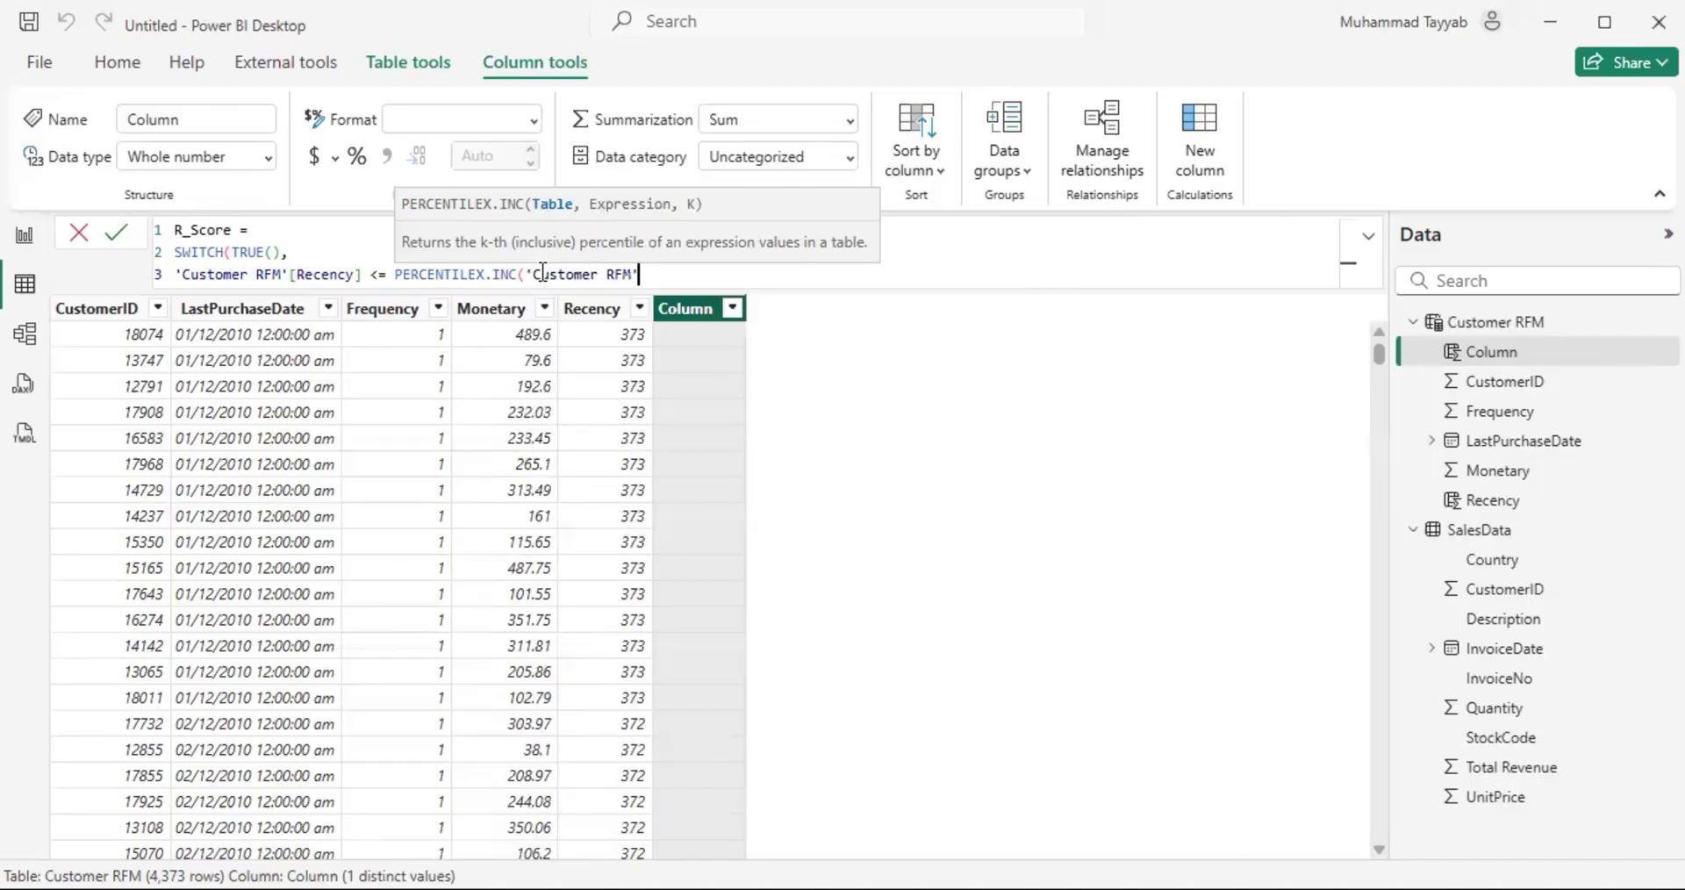
type(", Cu")
key("Tab")
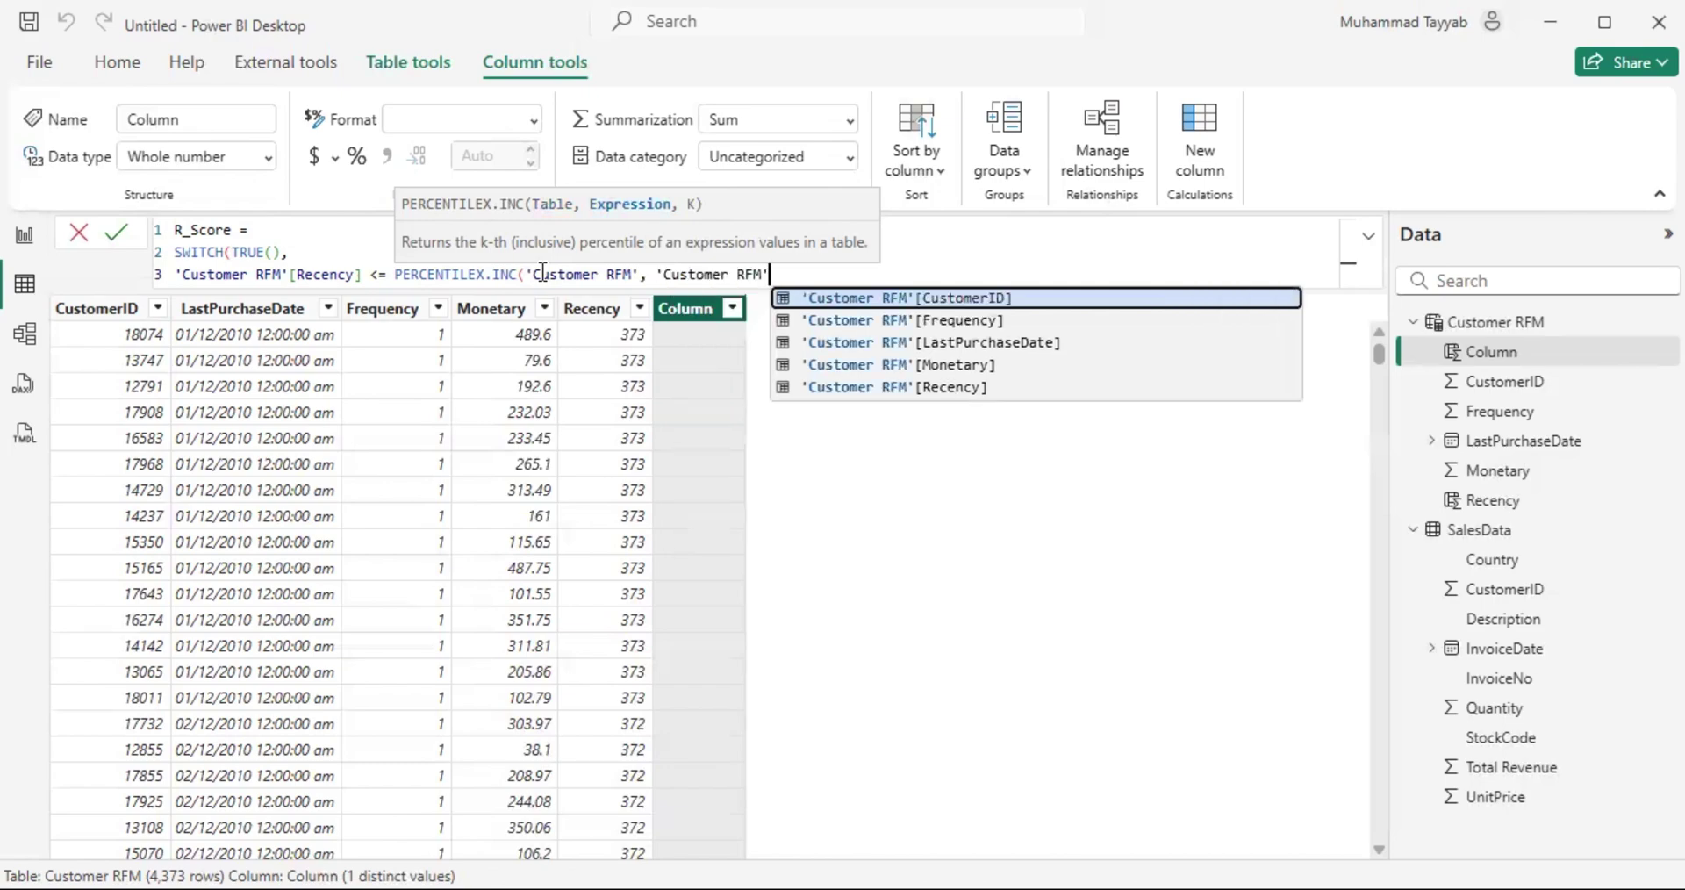
type("[Re")
key("Tab")
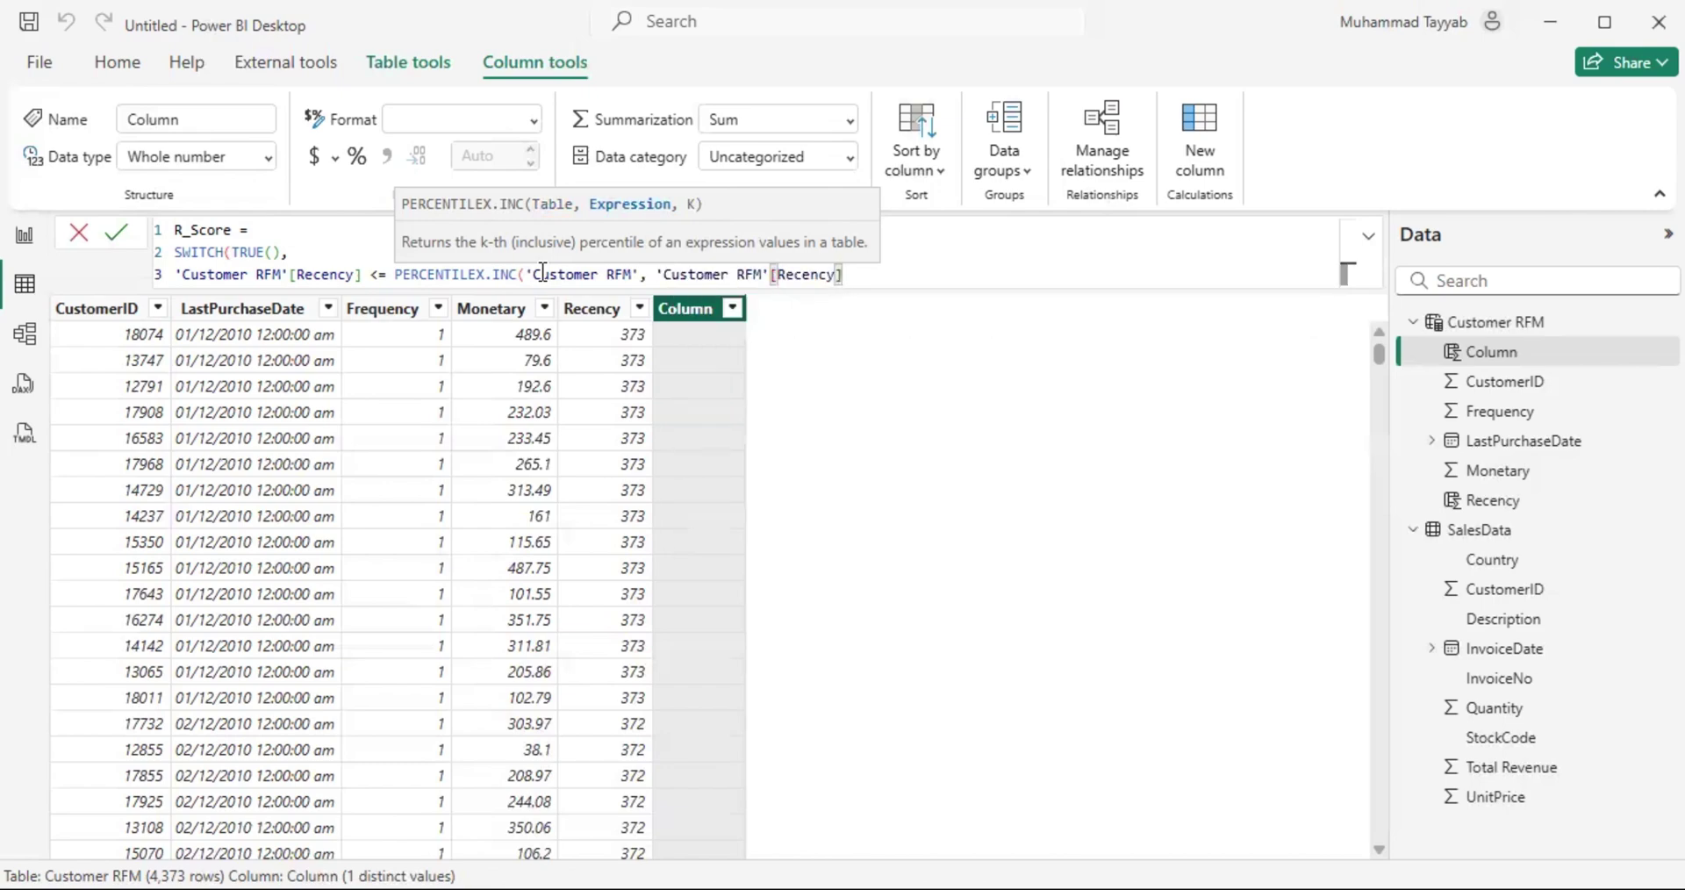
type(", 0.2)")
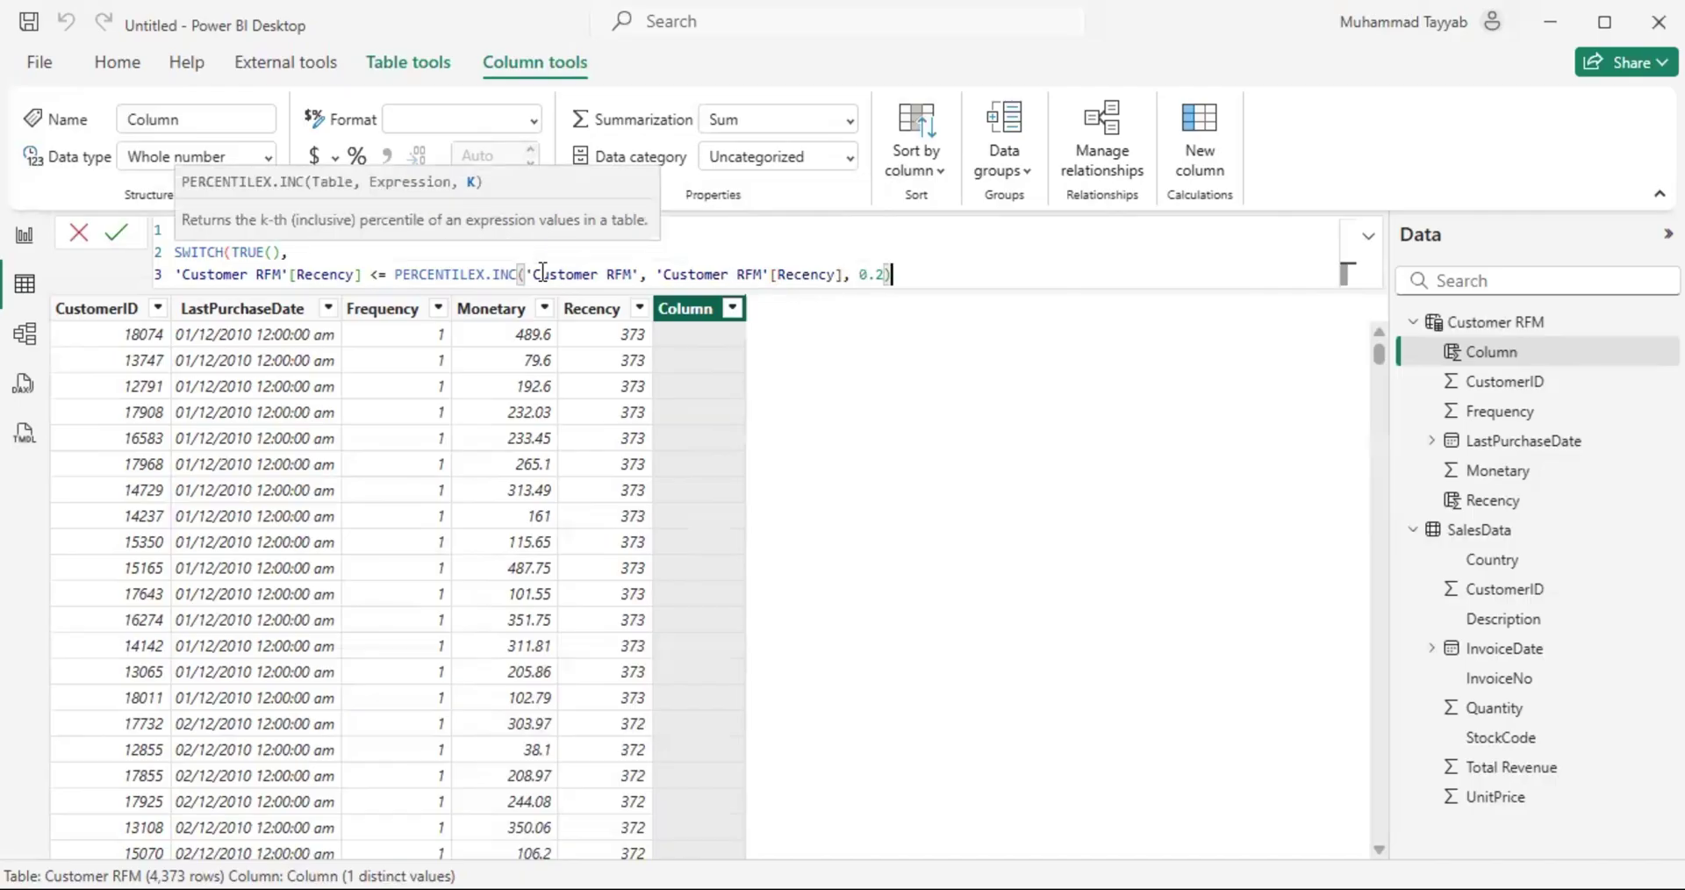
type(", ")
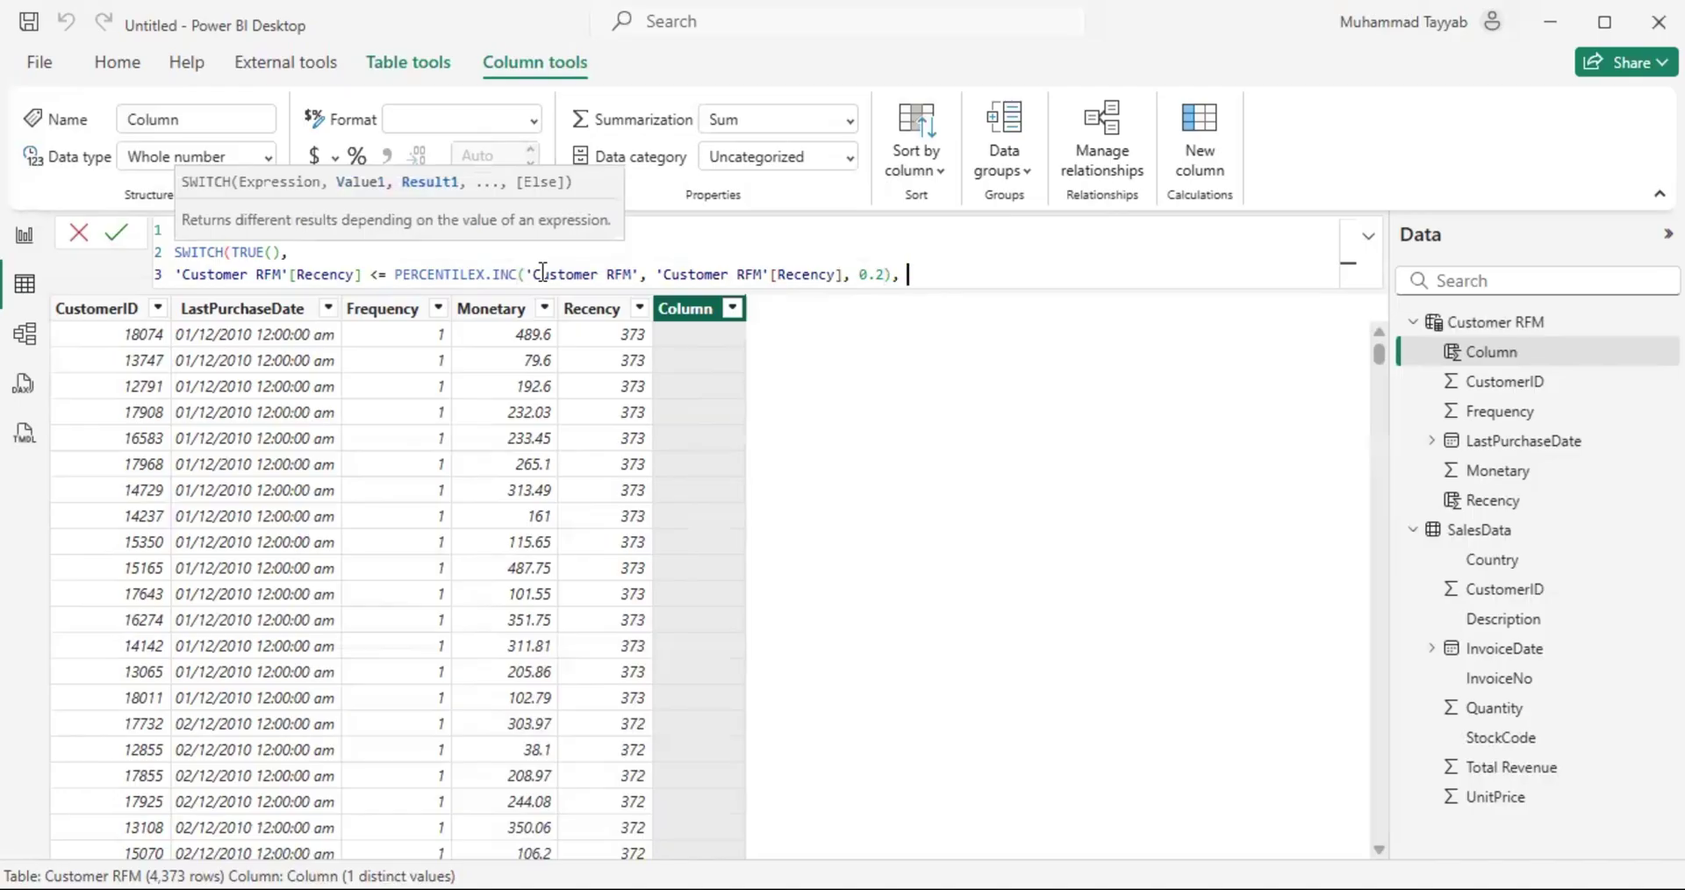
type("5),")
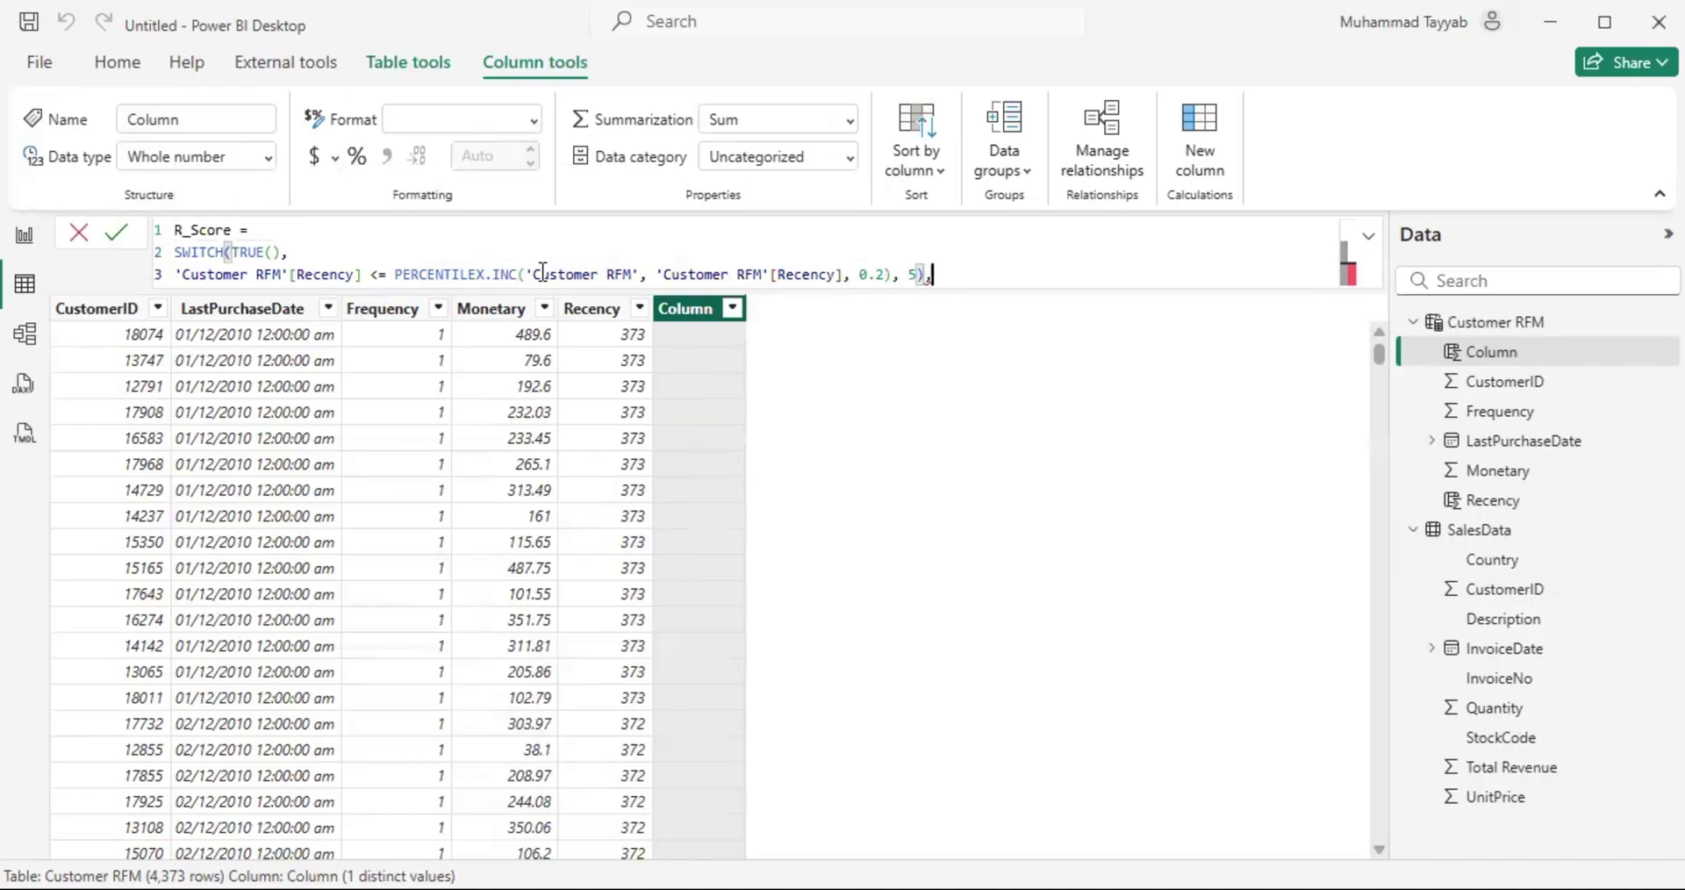
key("shift+Return")
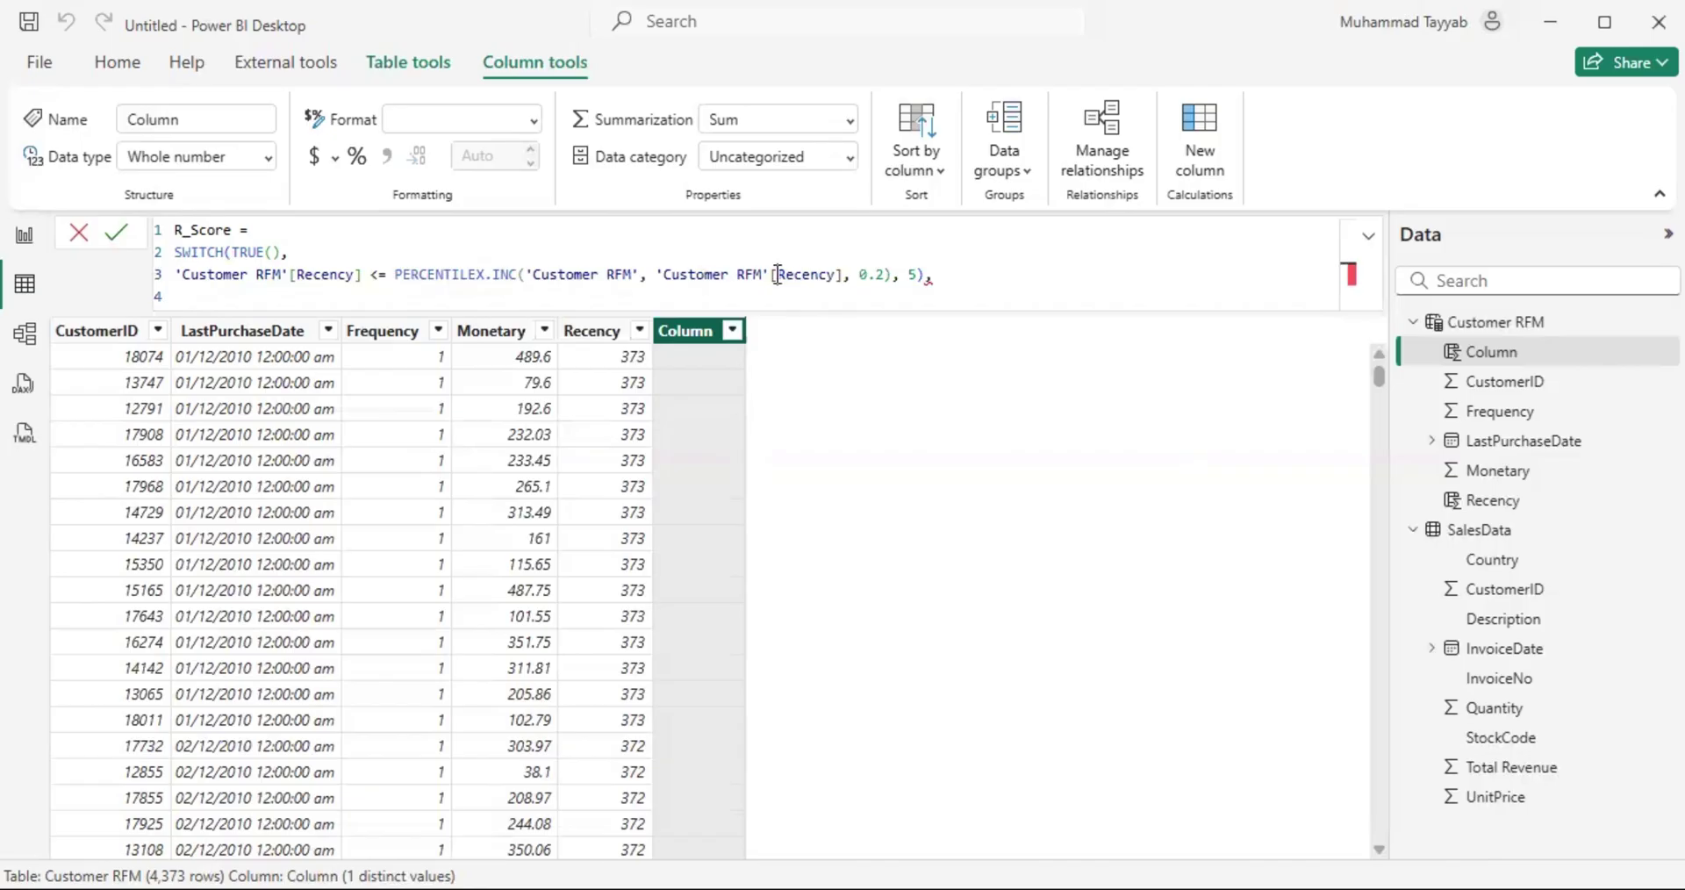
left_click_drag(777, 274, 835, 274)
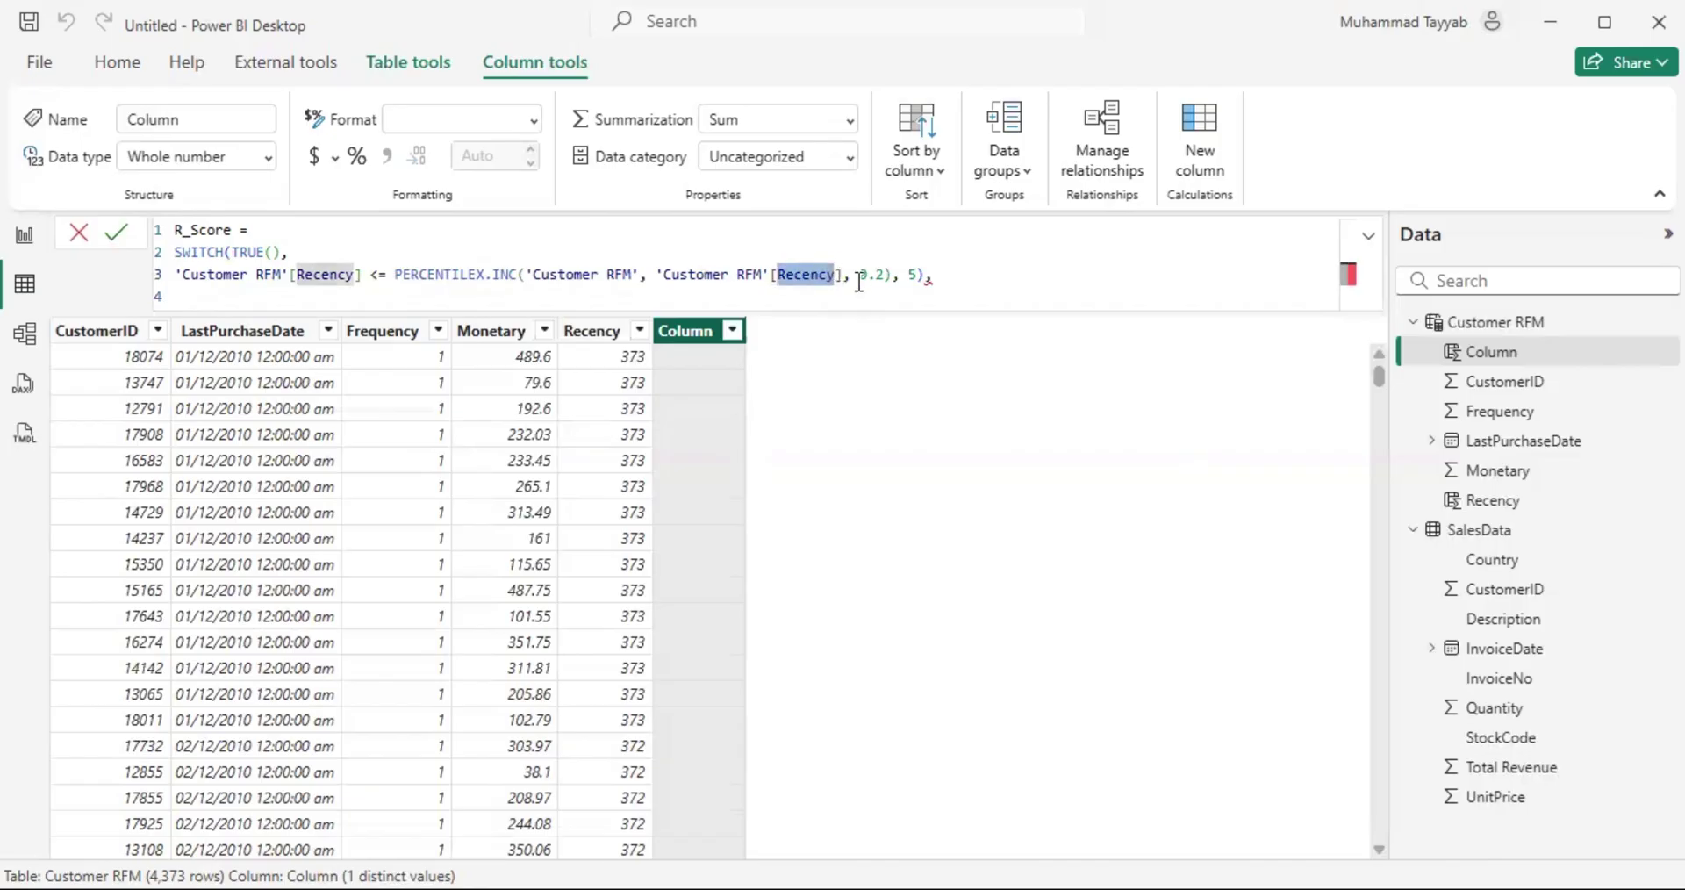
left_click_drag(859, 275, 888, 275)
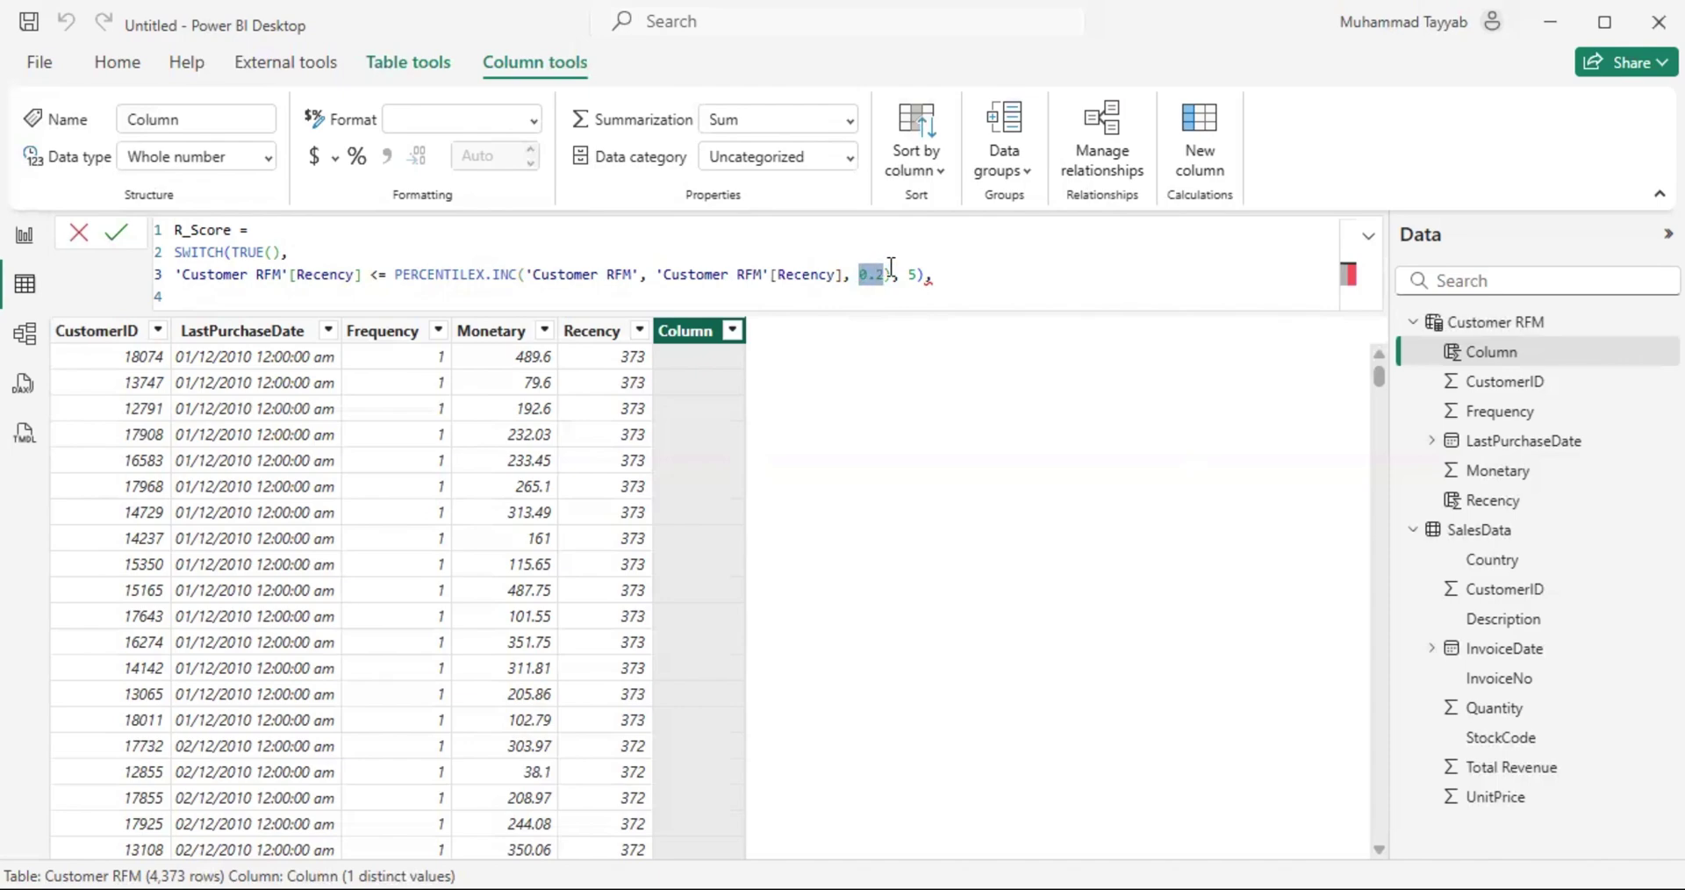
left_click_drag(776, 276, 836, 277)
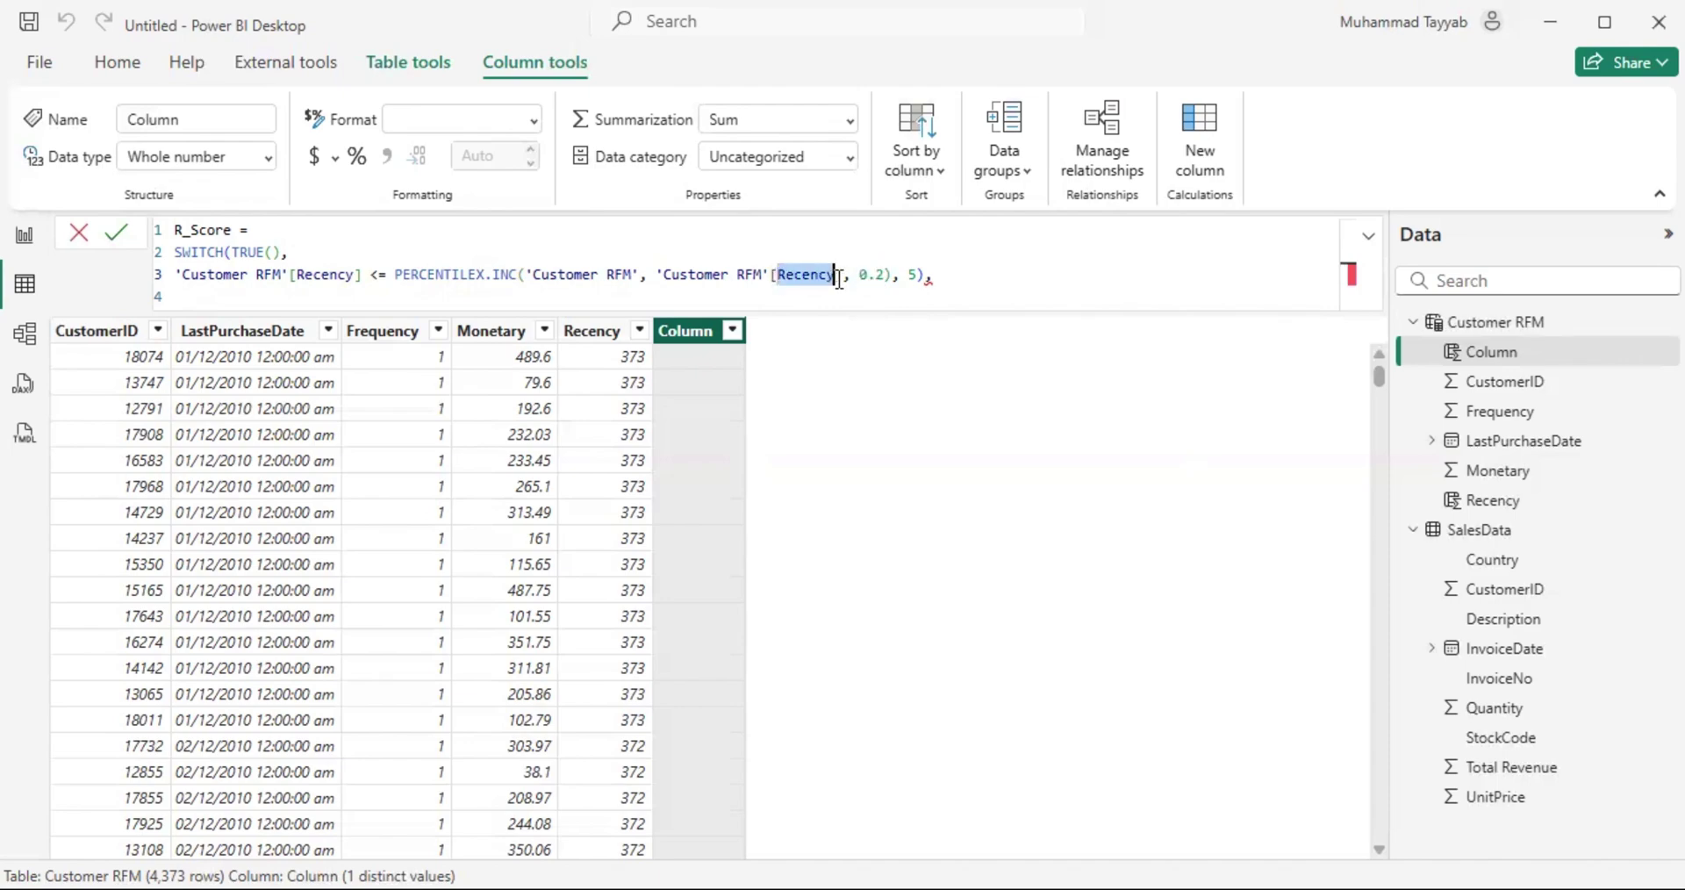
Step: Duplicate the complete first Recency condition onto the line below it in the R_Score formula
left_click(922, 278)
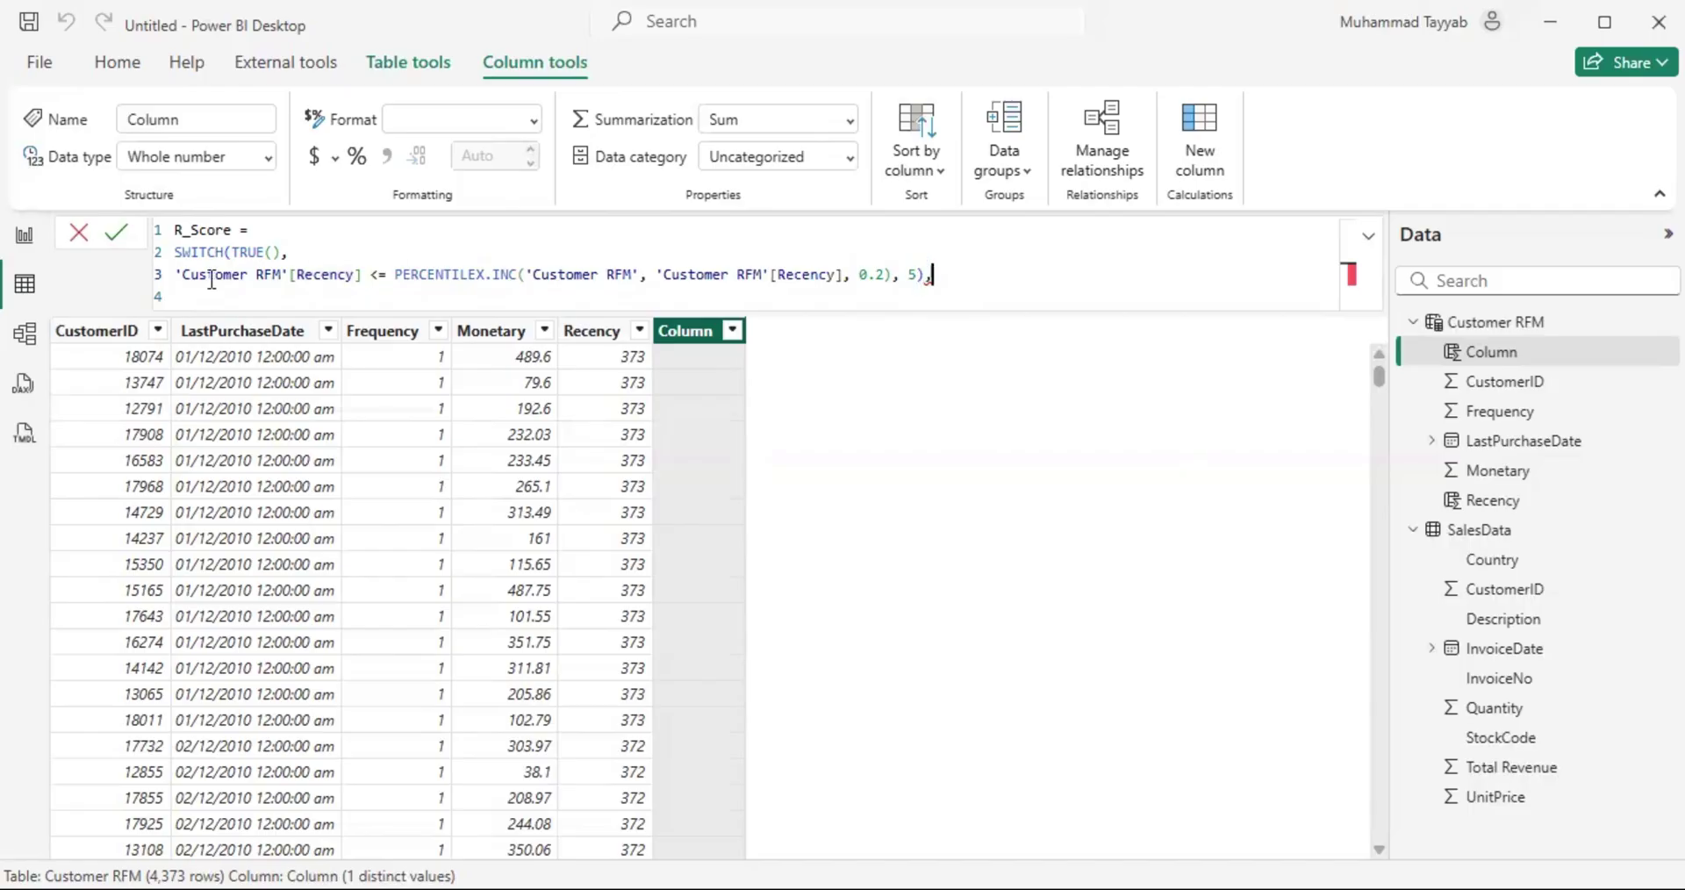
left_click(174, 275, "shift")
key("ctrl+c")
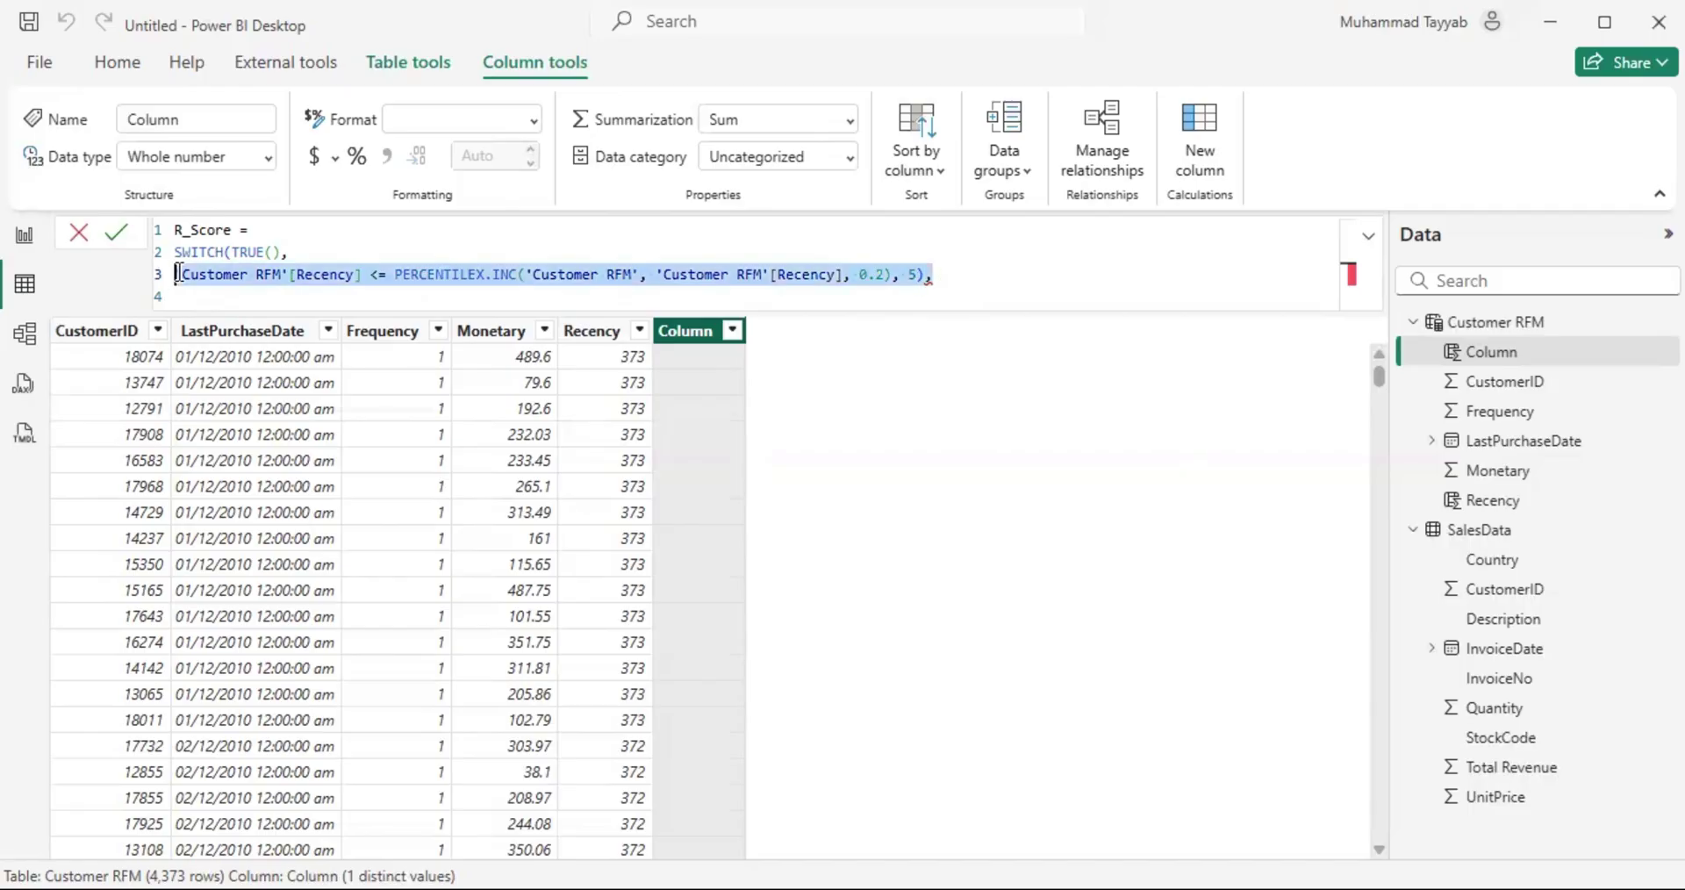
left_click(947, 275)
key("shift+Return")
key("ctrl+v")
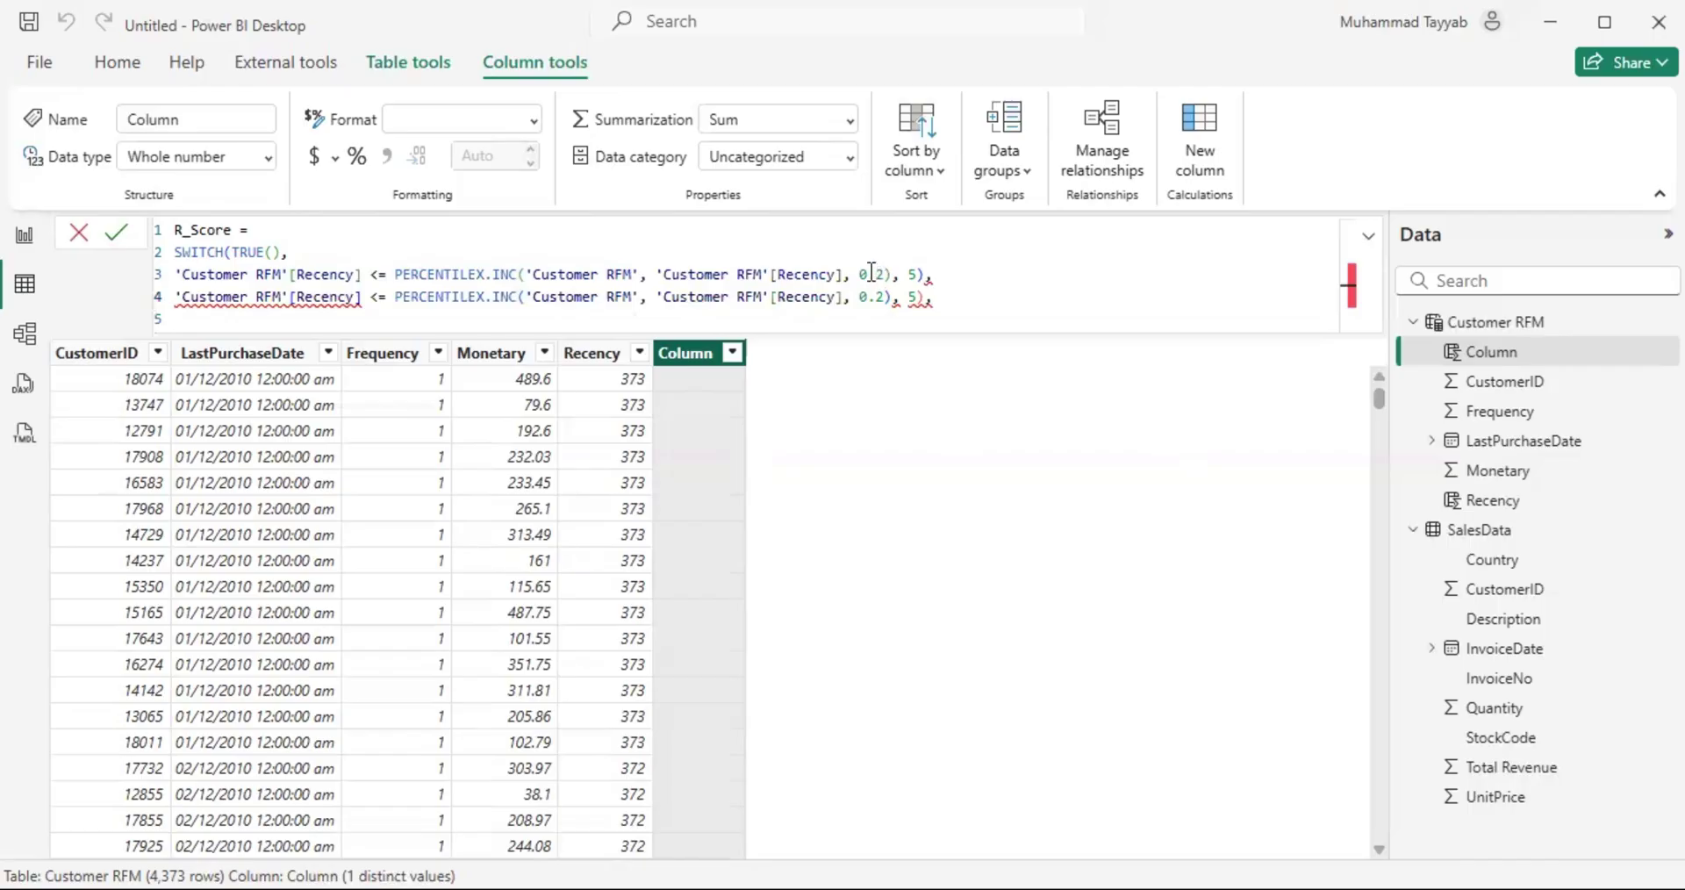
Step: Set the second condition's percentile to 0.4 and its score to 4
double_click(805, 274)
left_click(887, 303)
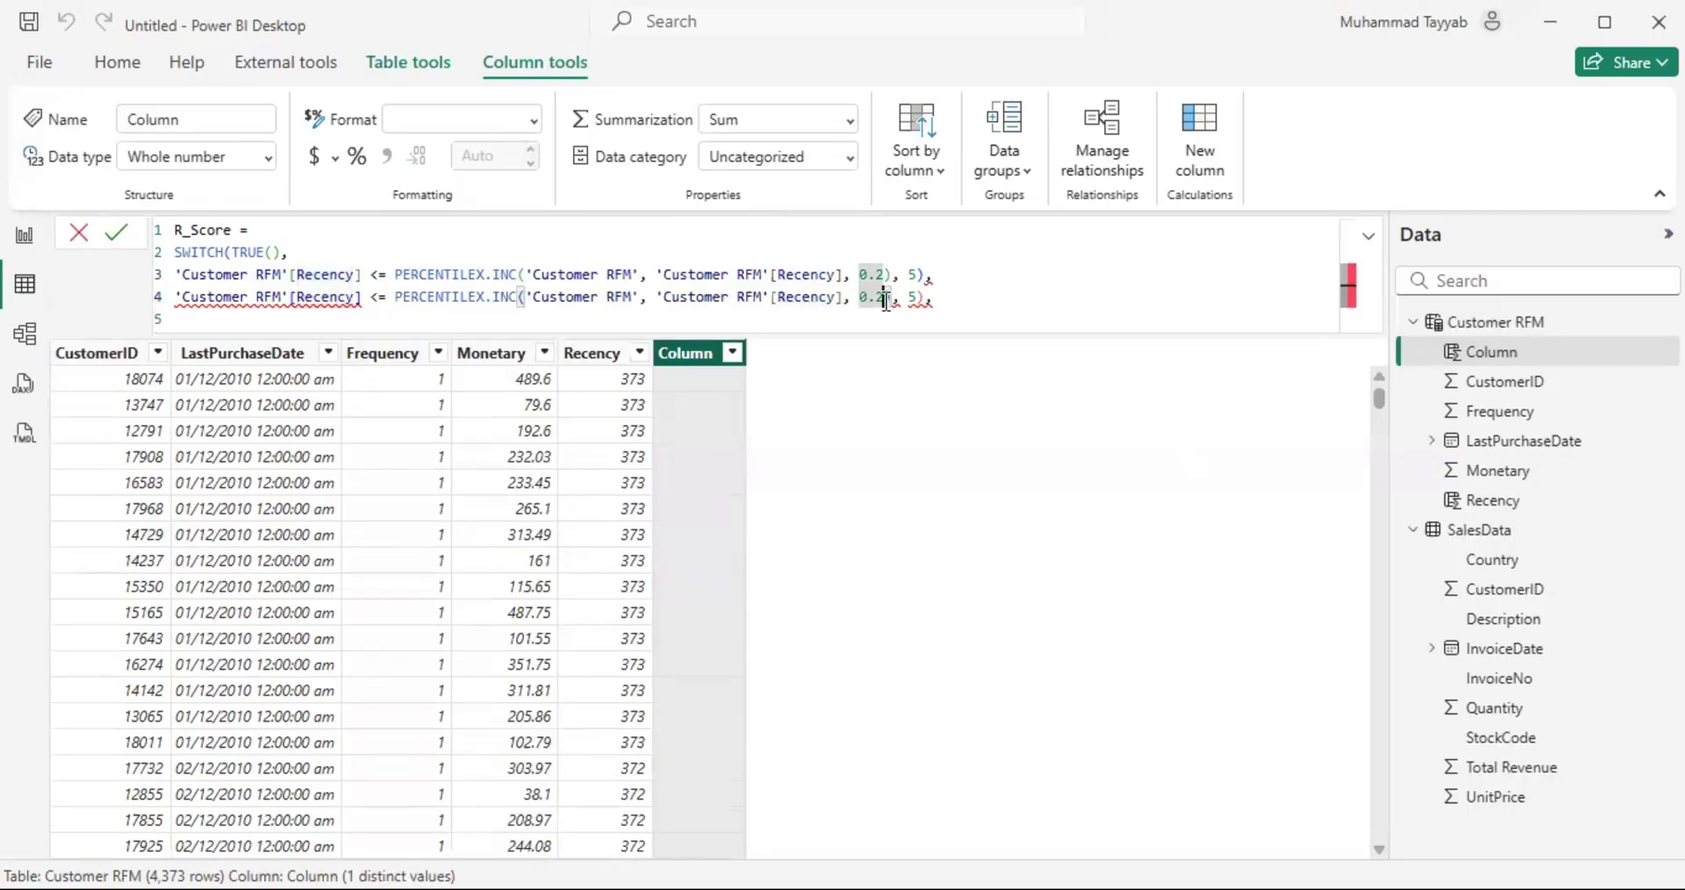
key("BackSpace")
type("4")
key("Right")
key("Right")
key("Delete")
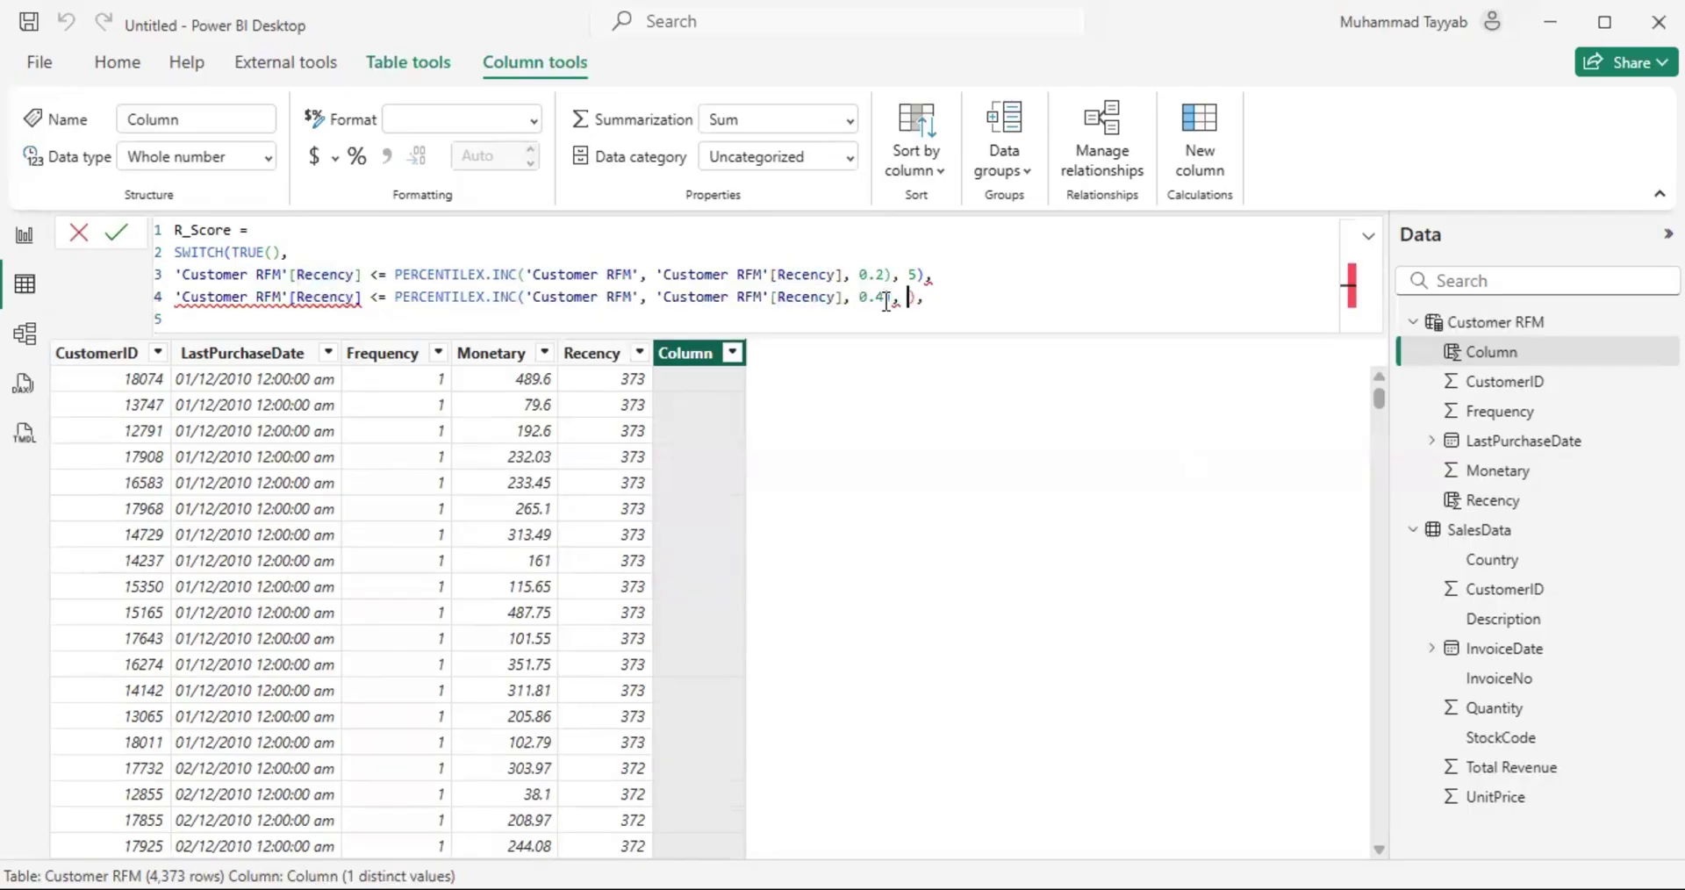
type("4")
Step: Remove the surplus closing parentheses after the scores 5 and 4 in the first two conditions
key("Up")
key("Left")
key("Left")
key("Delete")
key("Down")
key("Delete")
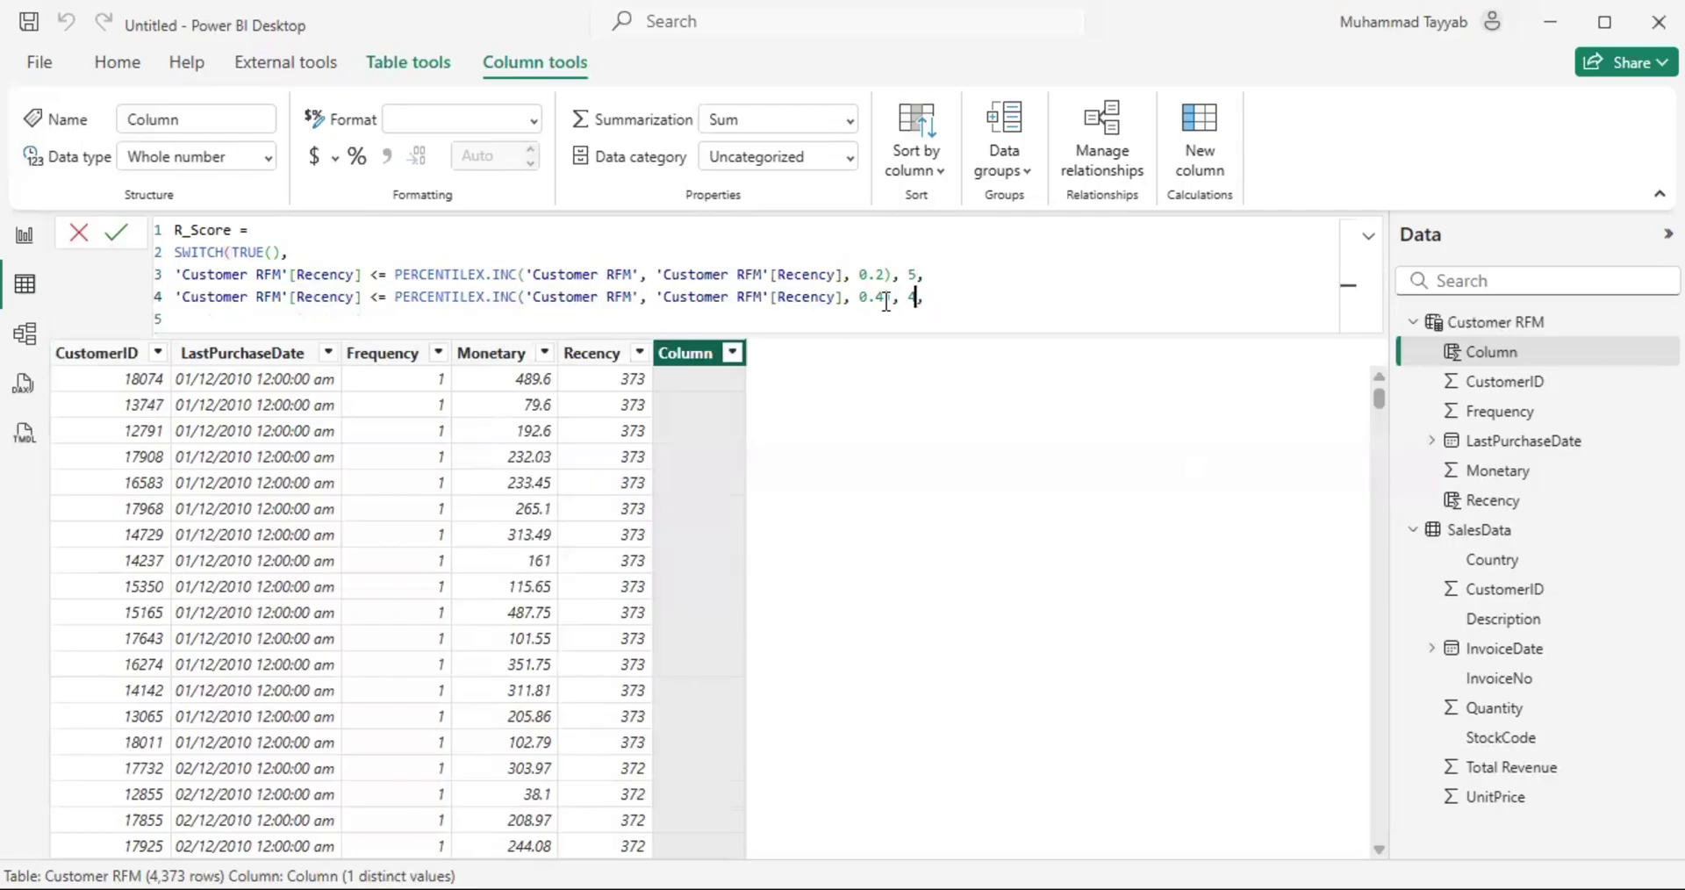
Step: Add a third Recency condition from the copied line and set its percentile to 0.6
key("End")
key("Return")
key("ctrl+v")
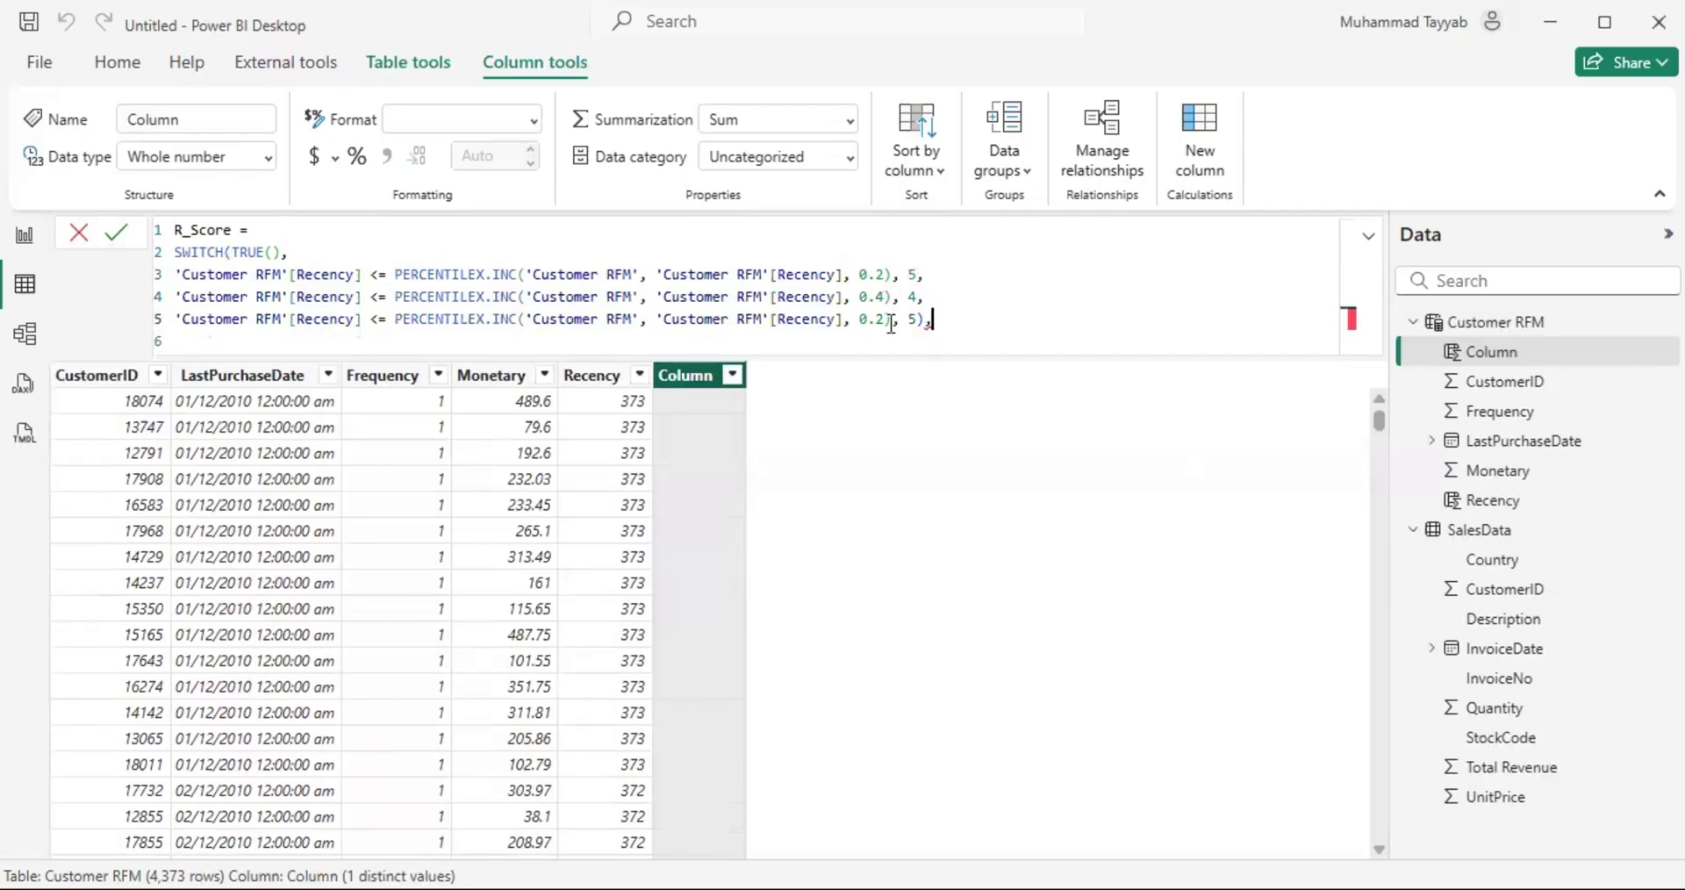
left_click(887, 321)
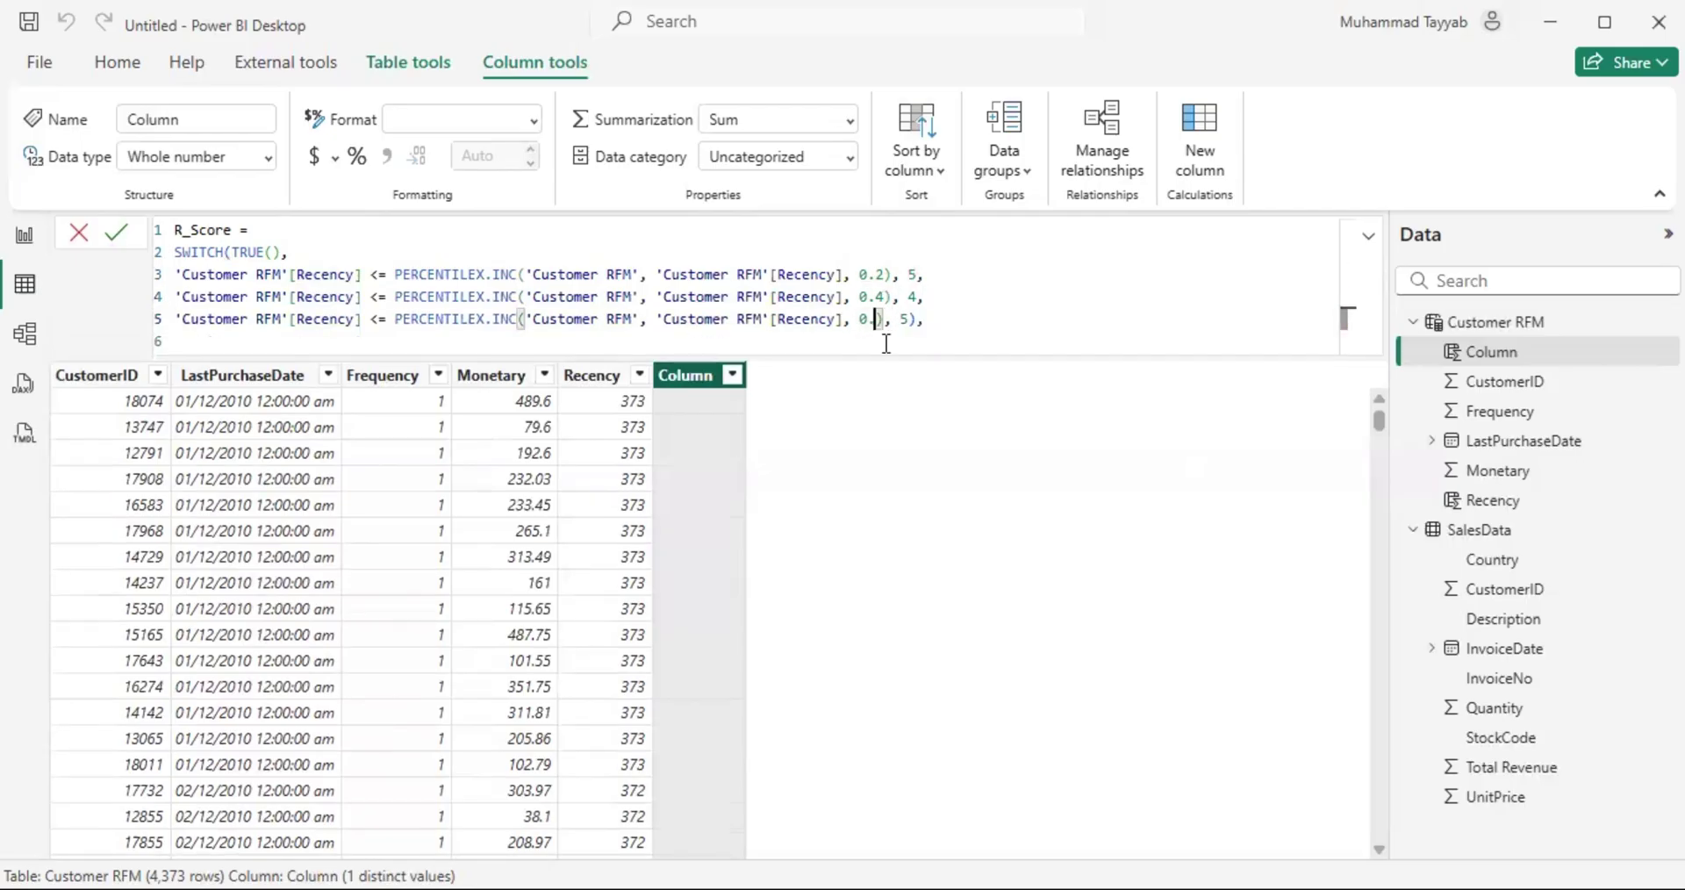
key("BackSpace")
type("6")
Step: Set the third condition's score to 3 and remove the surplus closing parenthesis after it
key("End")
key("Left")
key("Left")
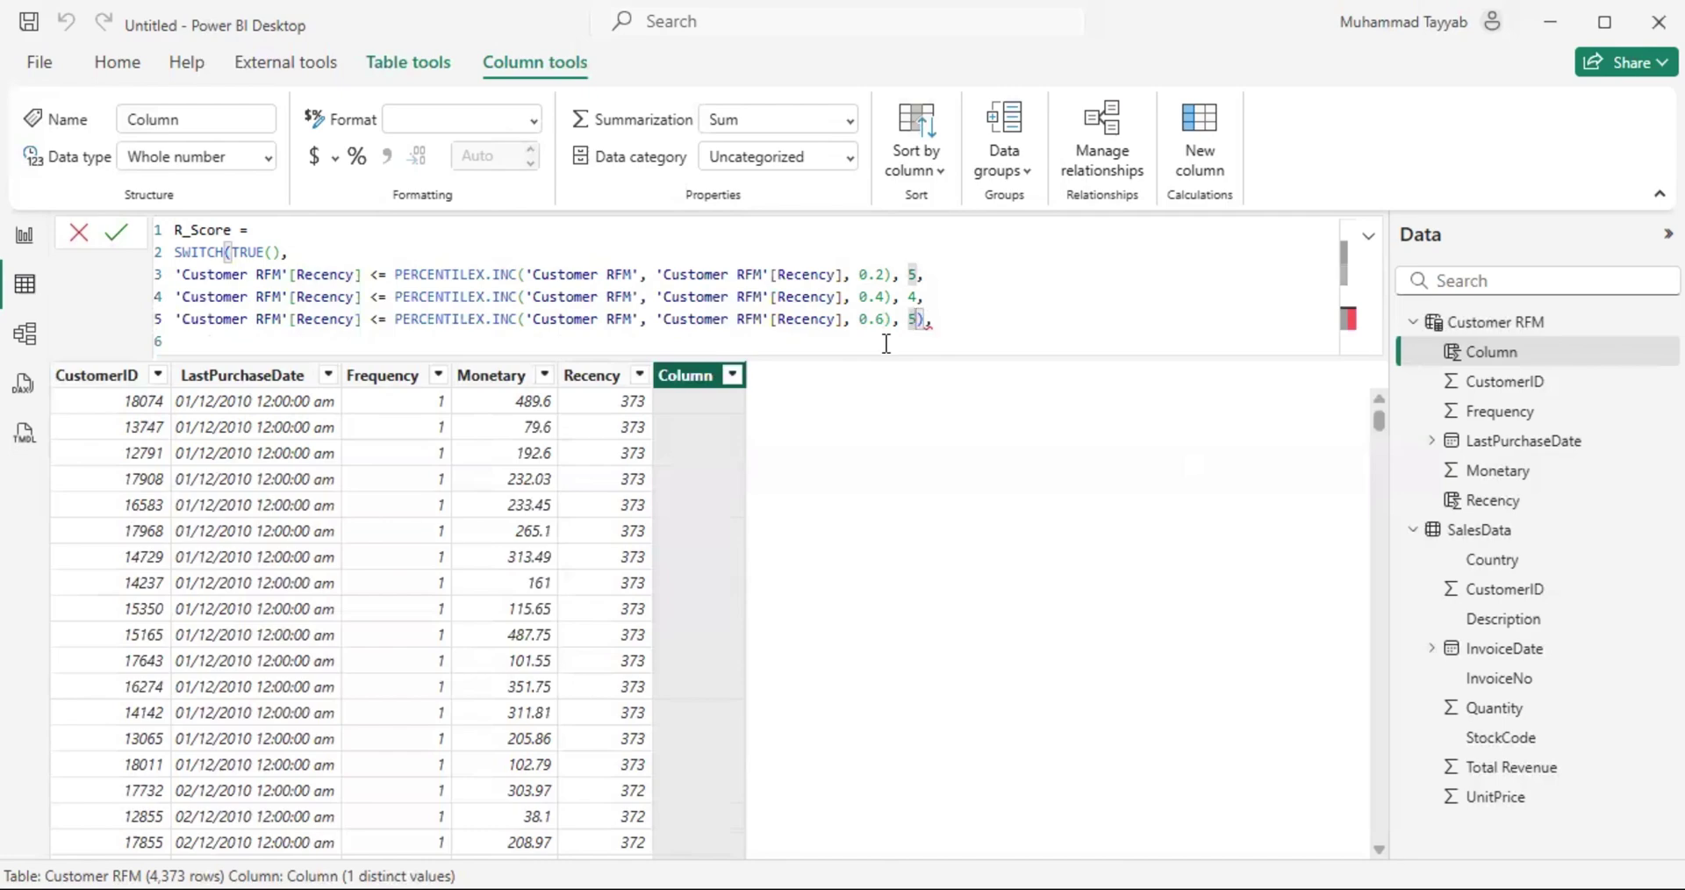
key("BackSpace")
type("3")
key("End")
key("Left")
key("BackSpace")
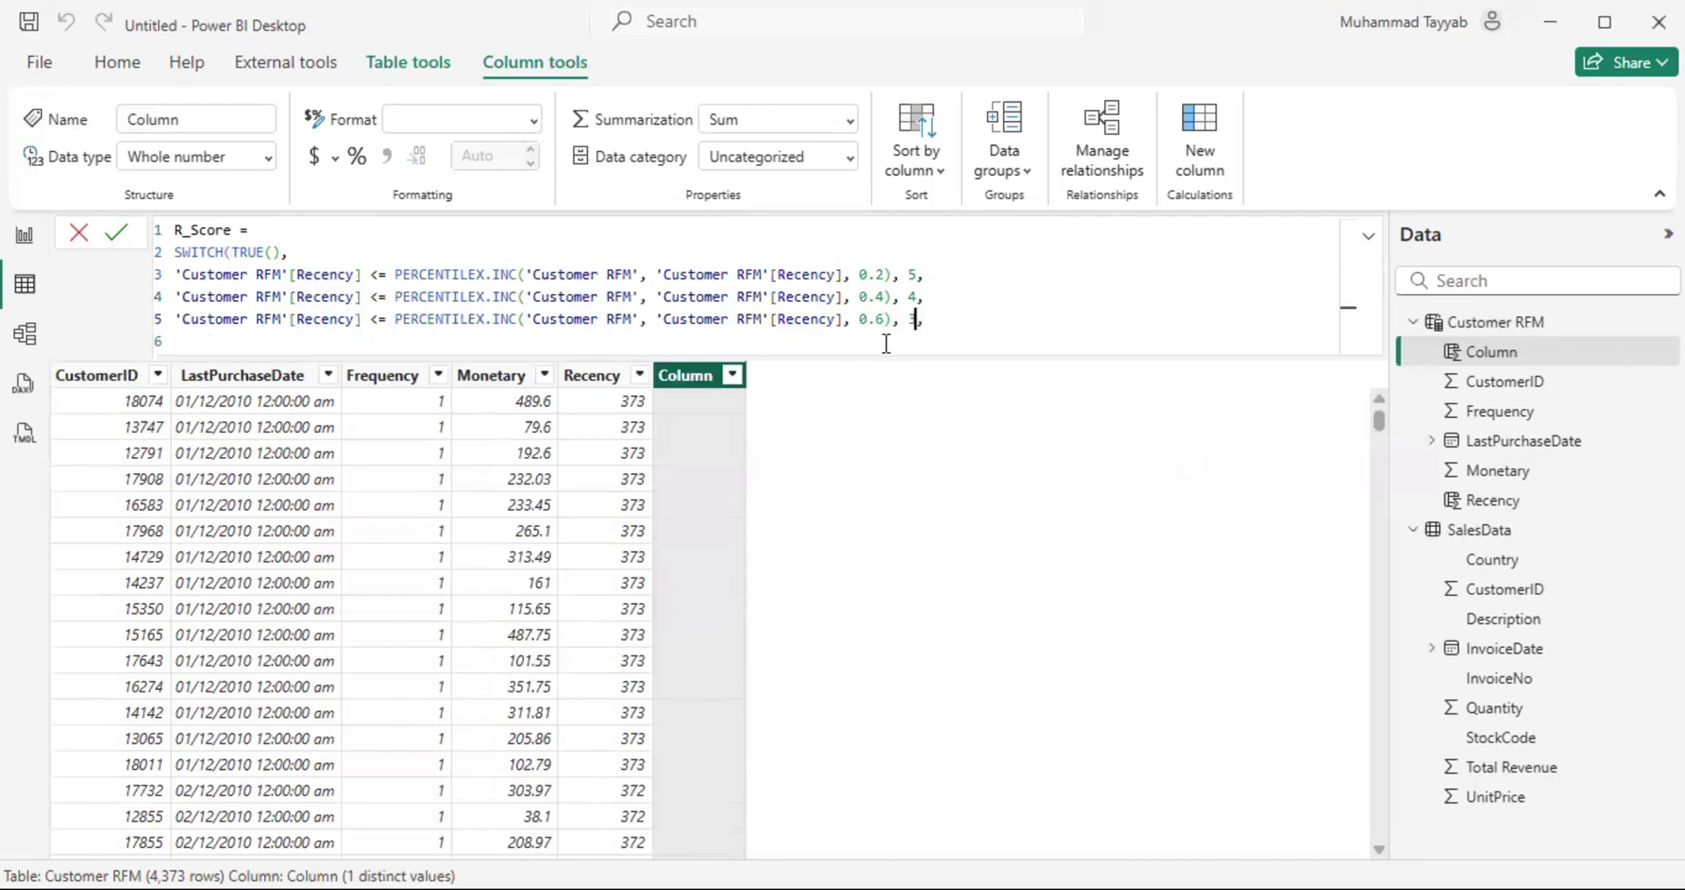
Step: Duplicate the third Recency condition onto a new line as the fourth condition
left_click(176, 319)
key("shift+End")
key("ctrl+c")
left_click(951, 323)
key("Return")
key("ctrl+v")
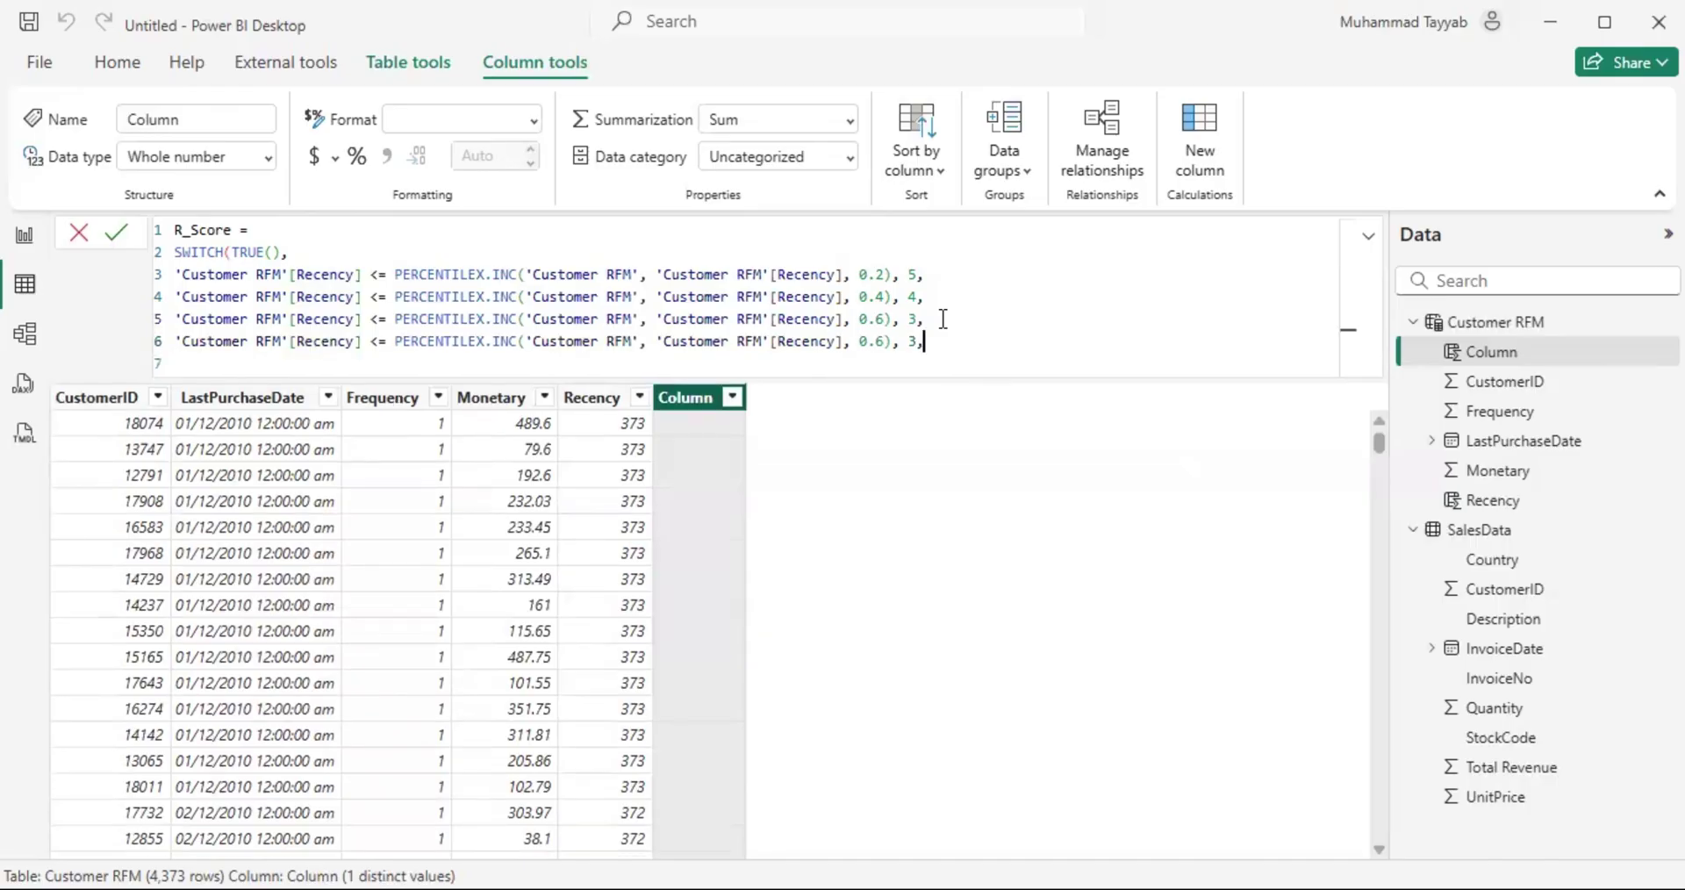
Step: Set the fourth condition's percentile to 0.8 and its score to 2, and start a new line after it
double_click(885, 342)
type("8")
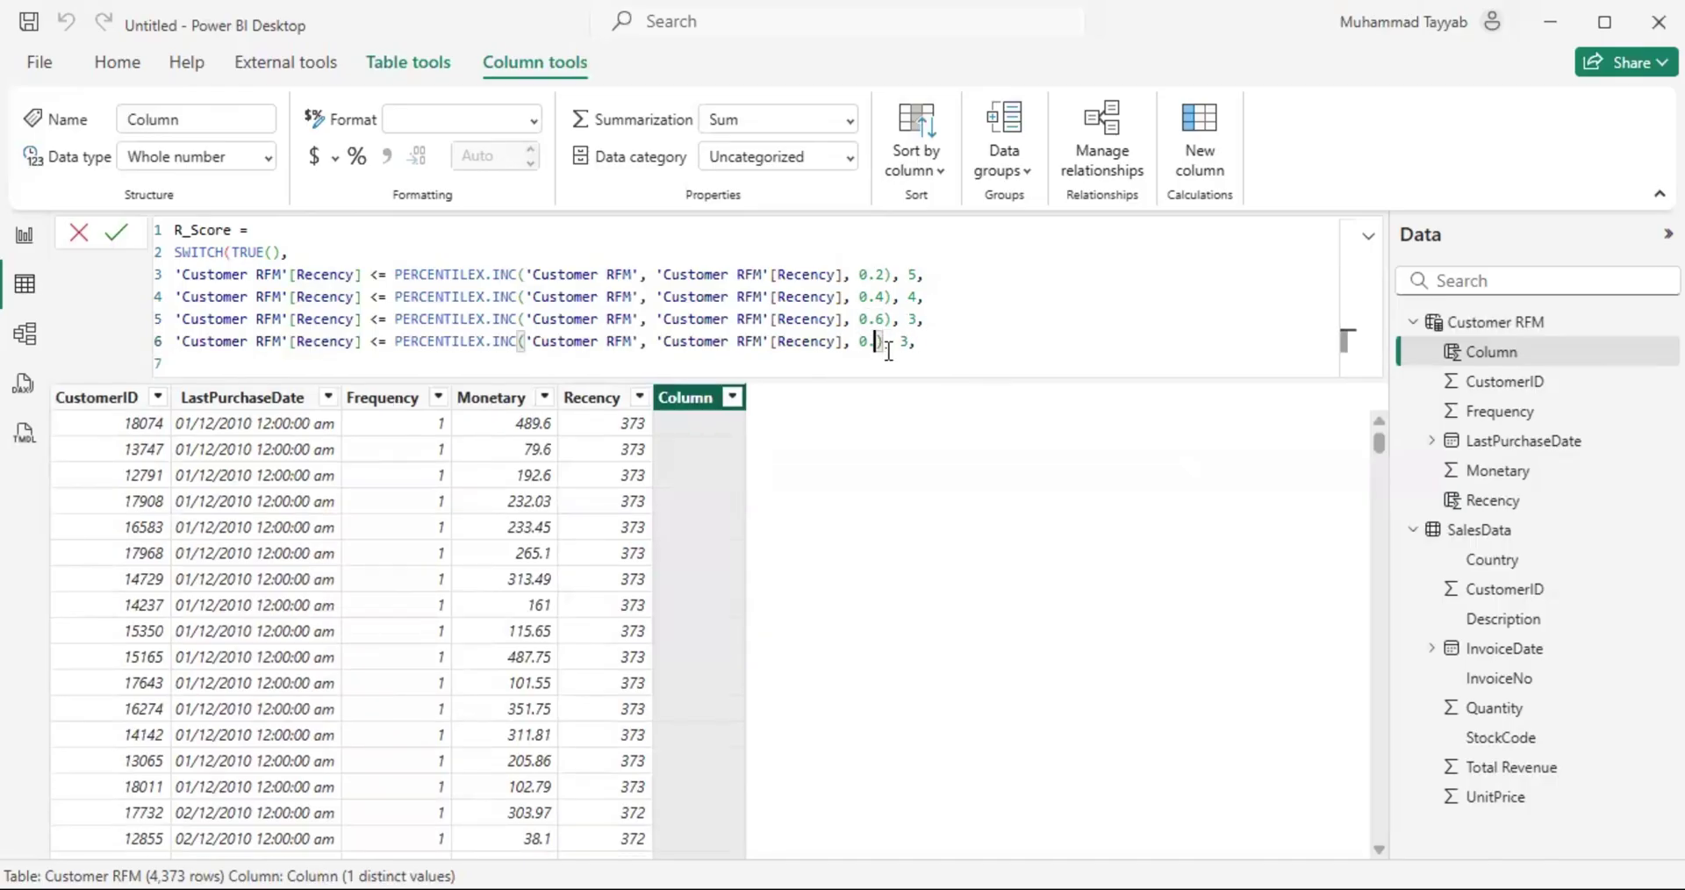
key("Right")
key("Right")
key("Right")
key("Right")
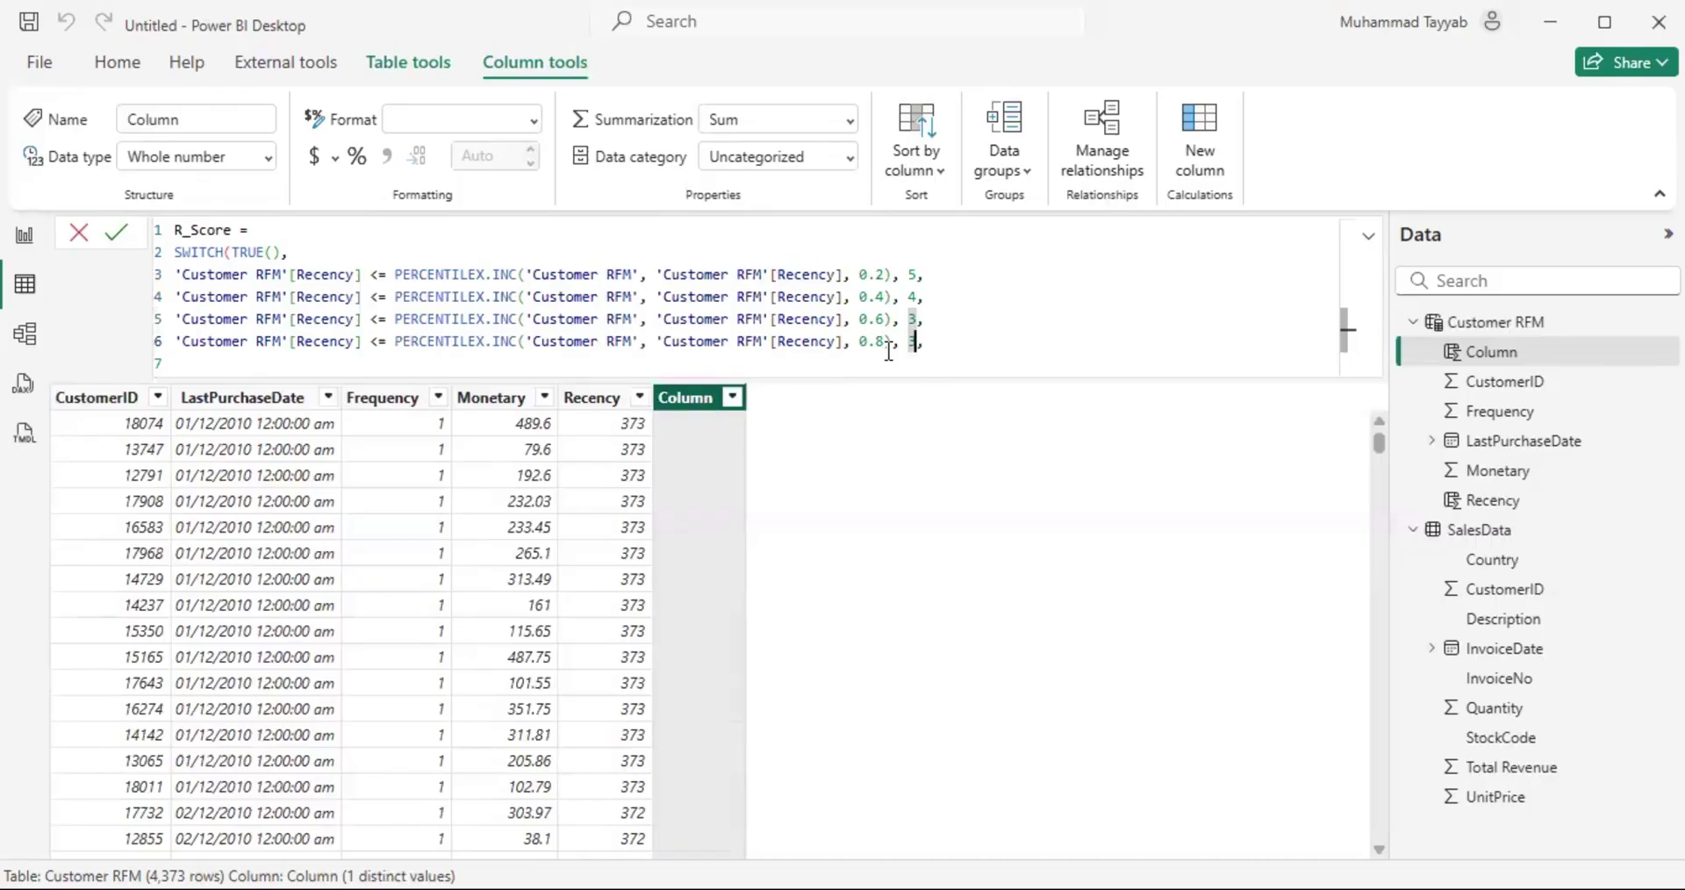
key("BackSpace")
type("2")
key("Return")
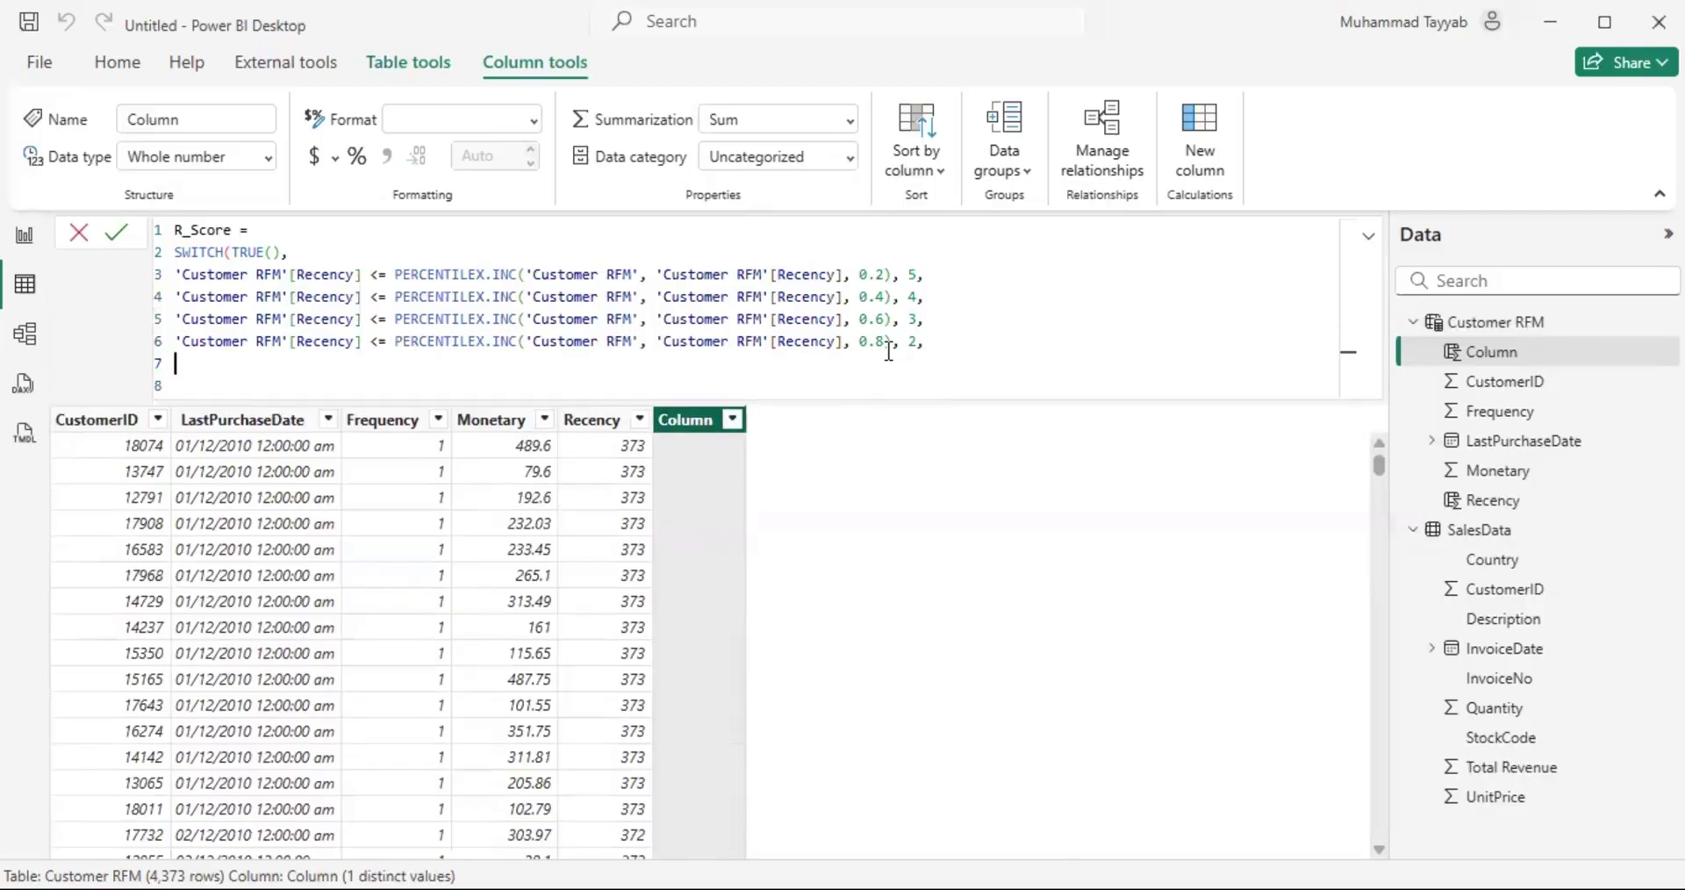
Step: Finish the SWITCH with a default score of 1 and a closing parenthesis, and commit the R_Score column
type("1")
key("Return")
key("BackSpace")
type(")")
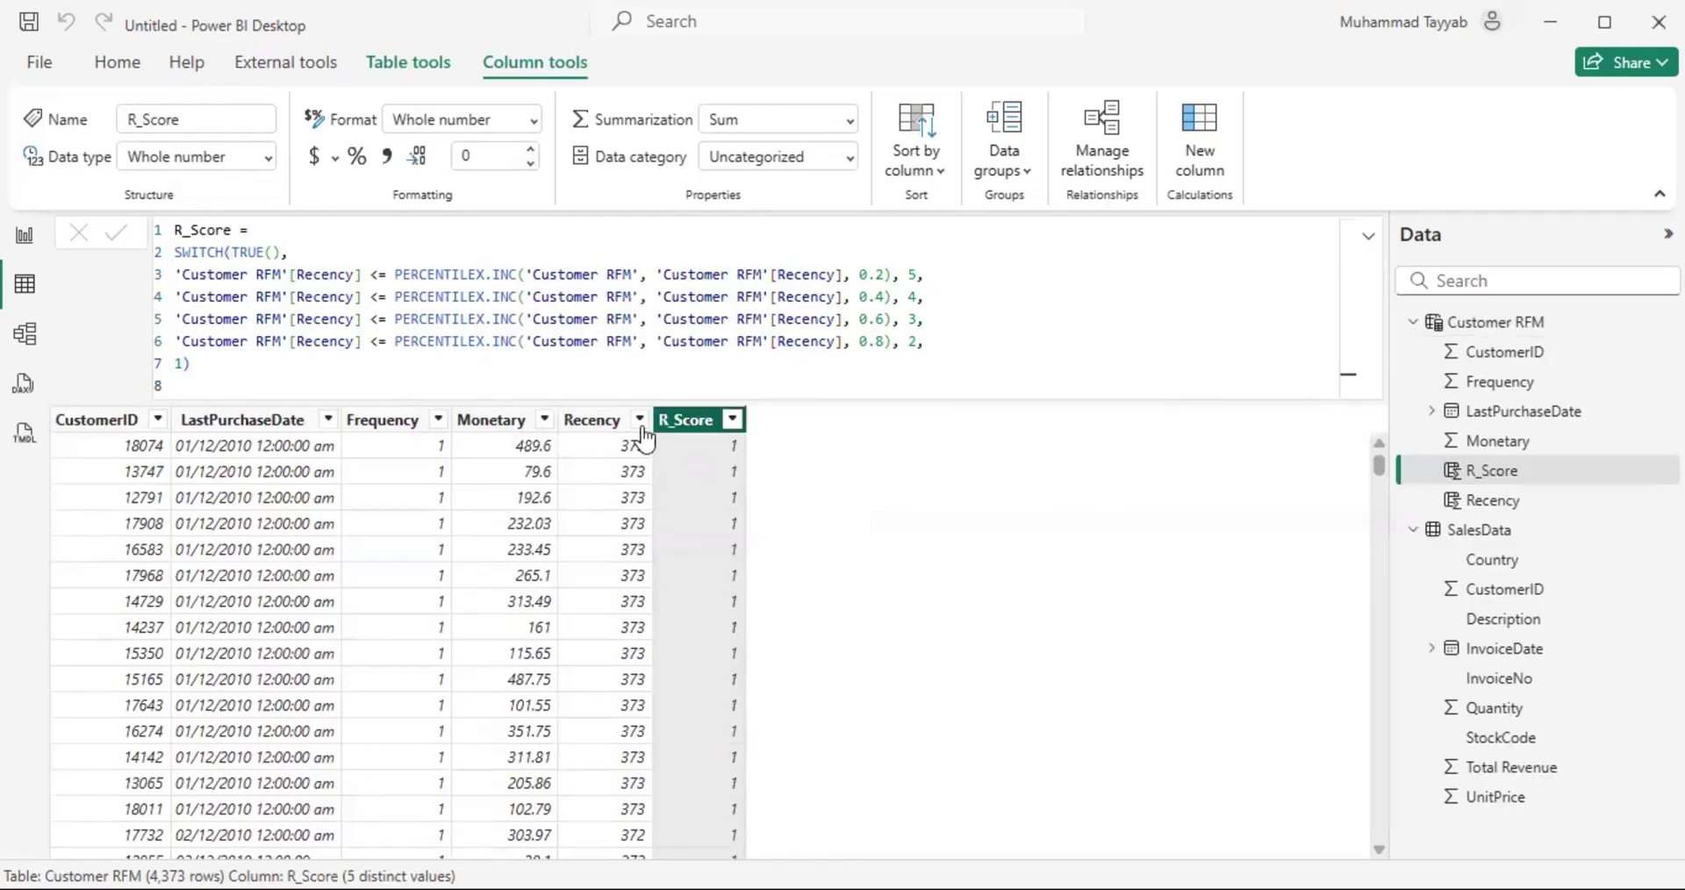
Step: Sort the Customer RFM table by Recency in ascending order and compare the R_Score values with Recency down the rows
left_click(640, 421)
left_click(773, 201)
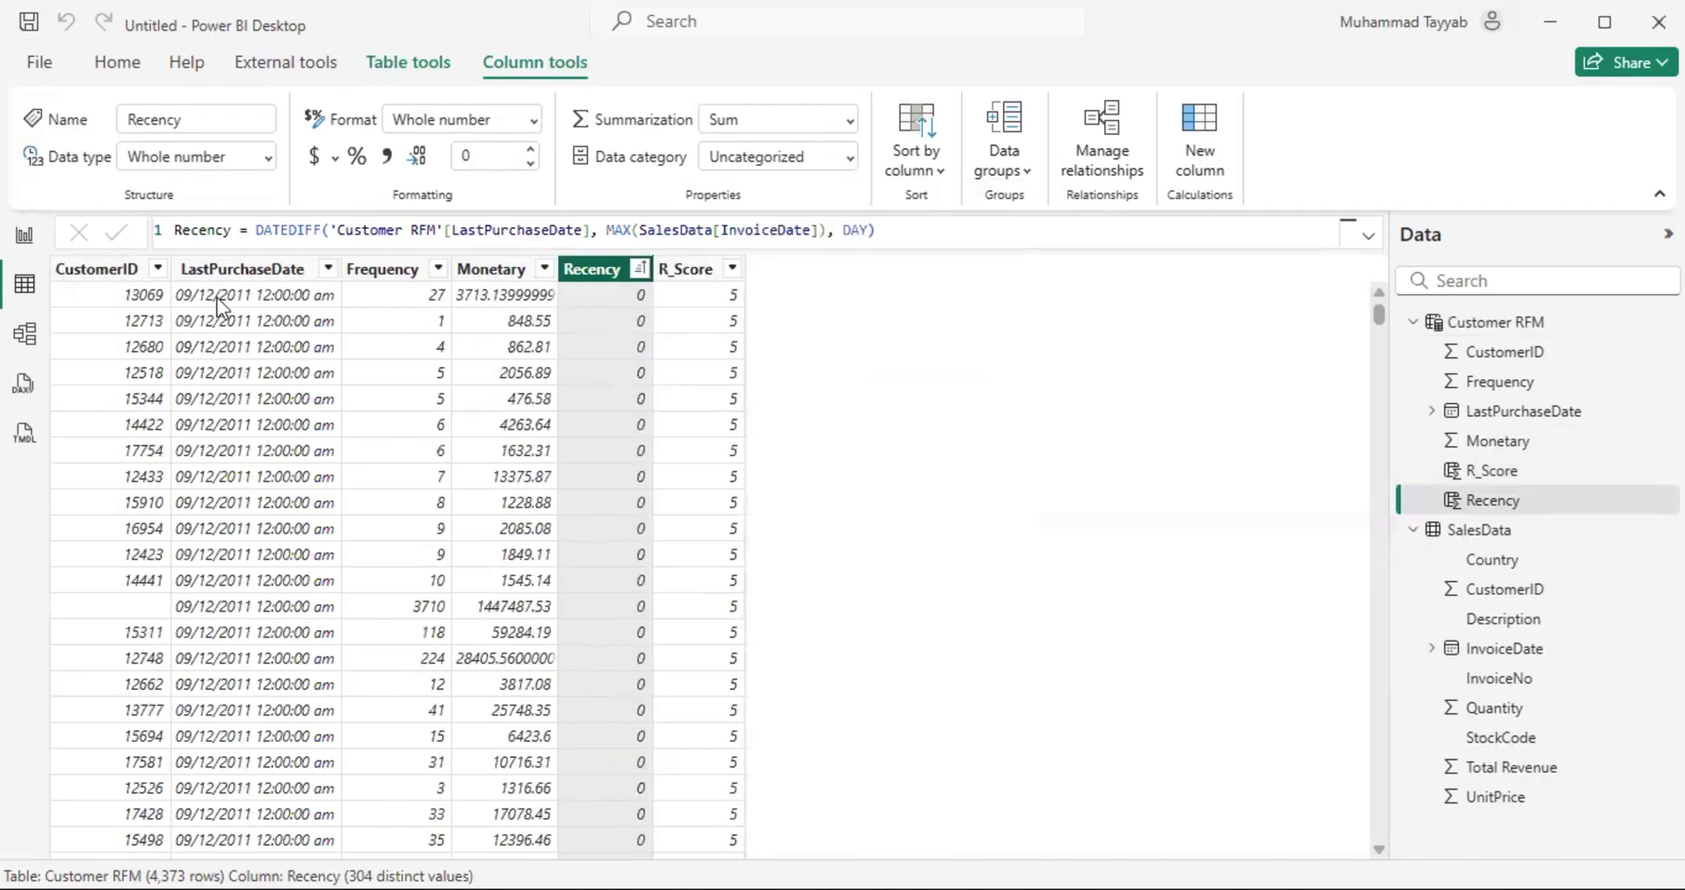
left_click(132, 303)
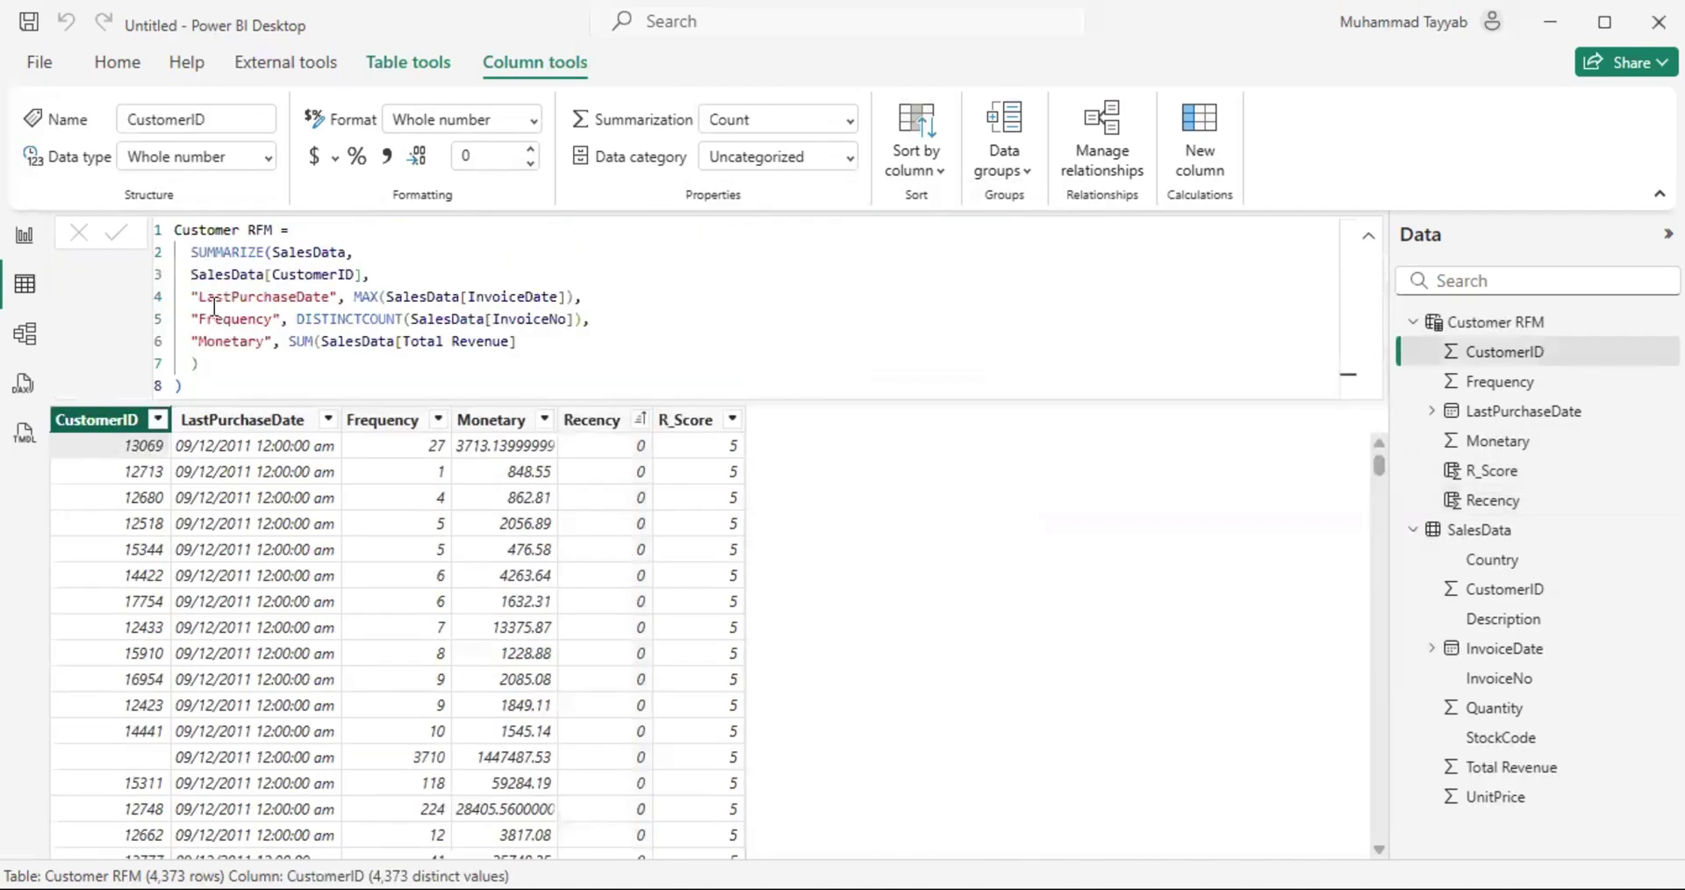
left_click(265, 448)
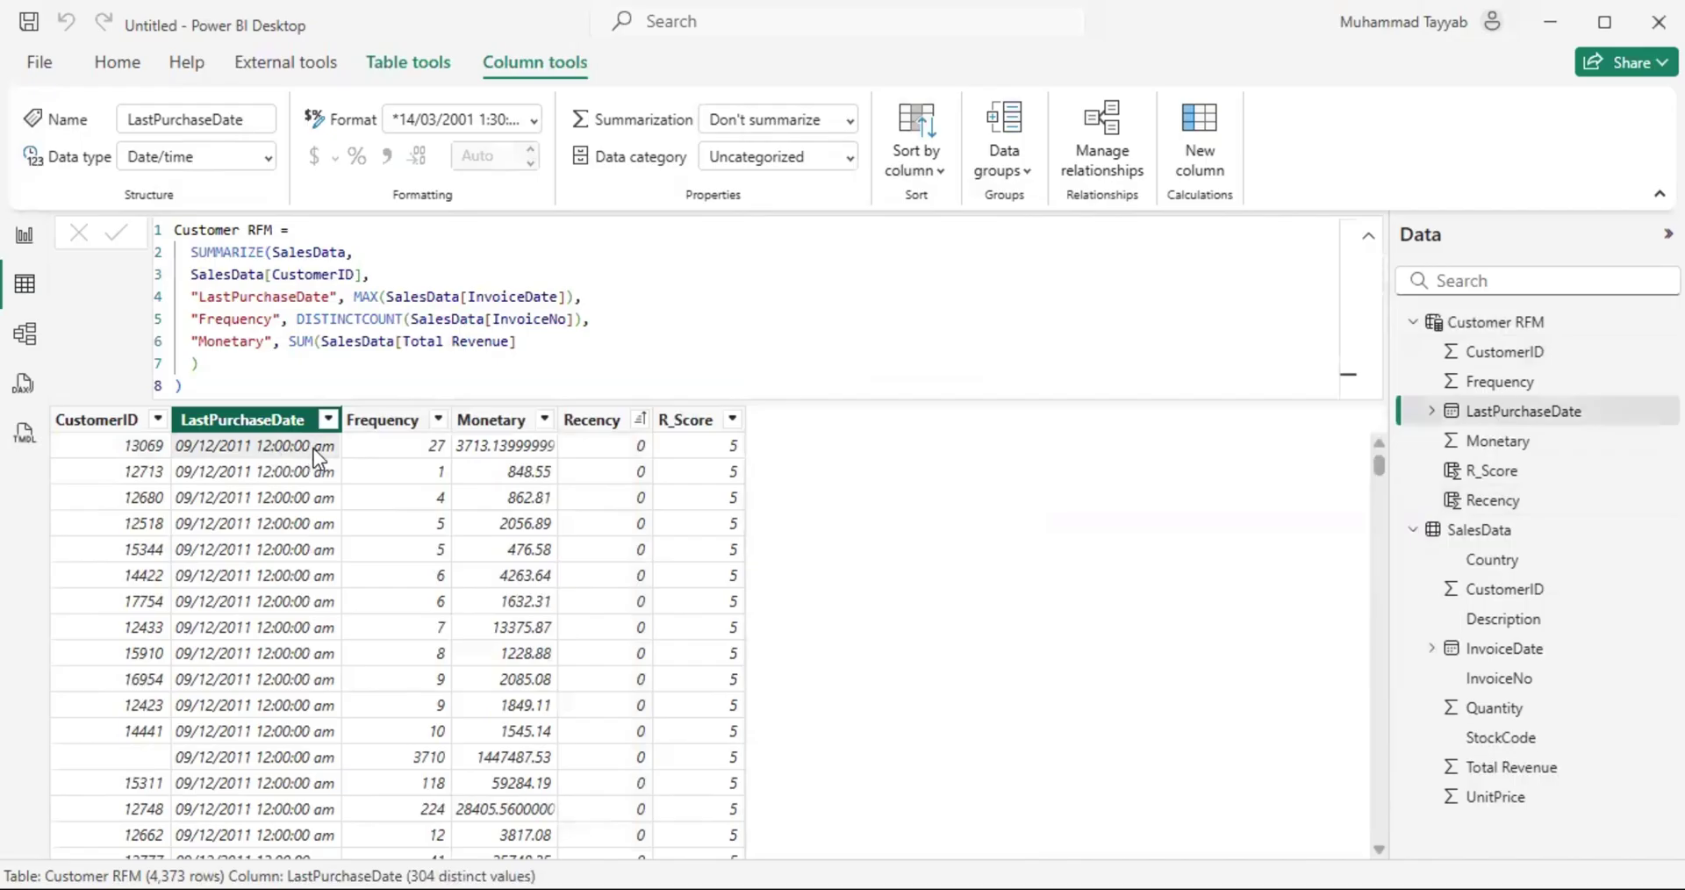
left_click(720, 446)
left_click_drag(1379, 463, 1435, 735)
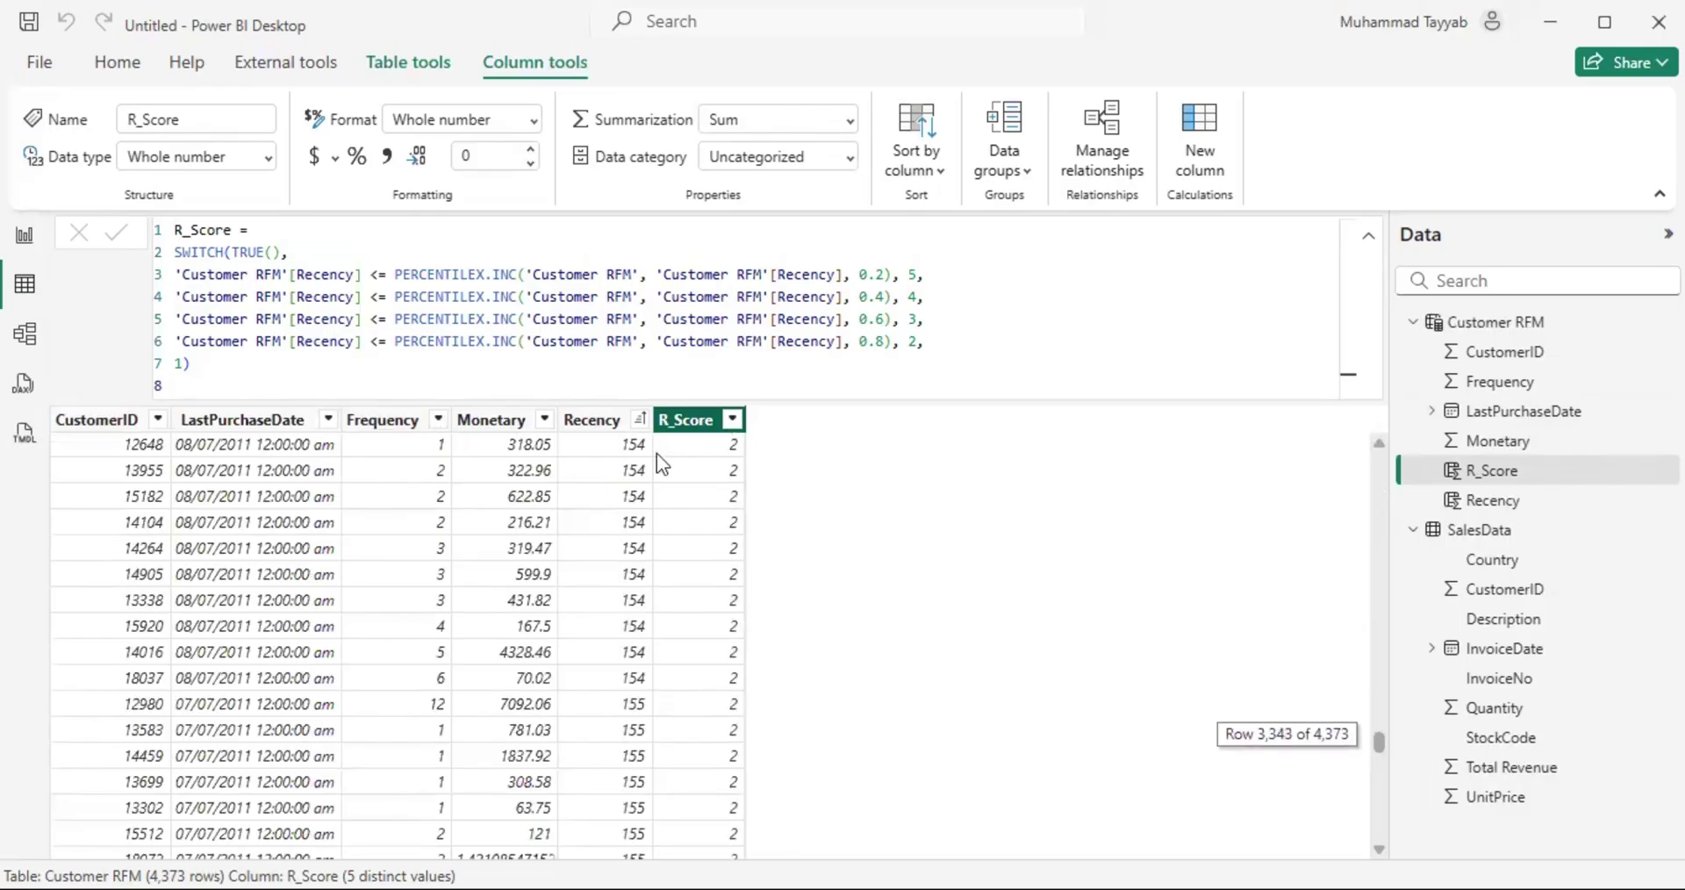
scroll(613, 614, "down", 8)
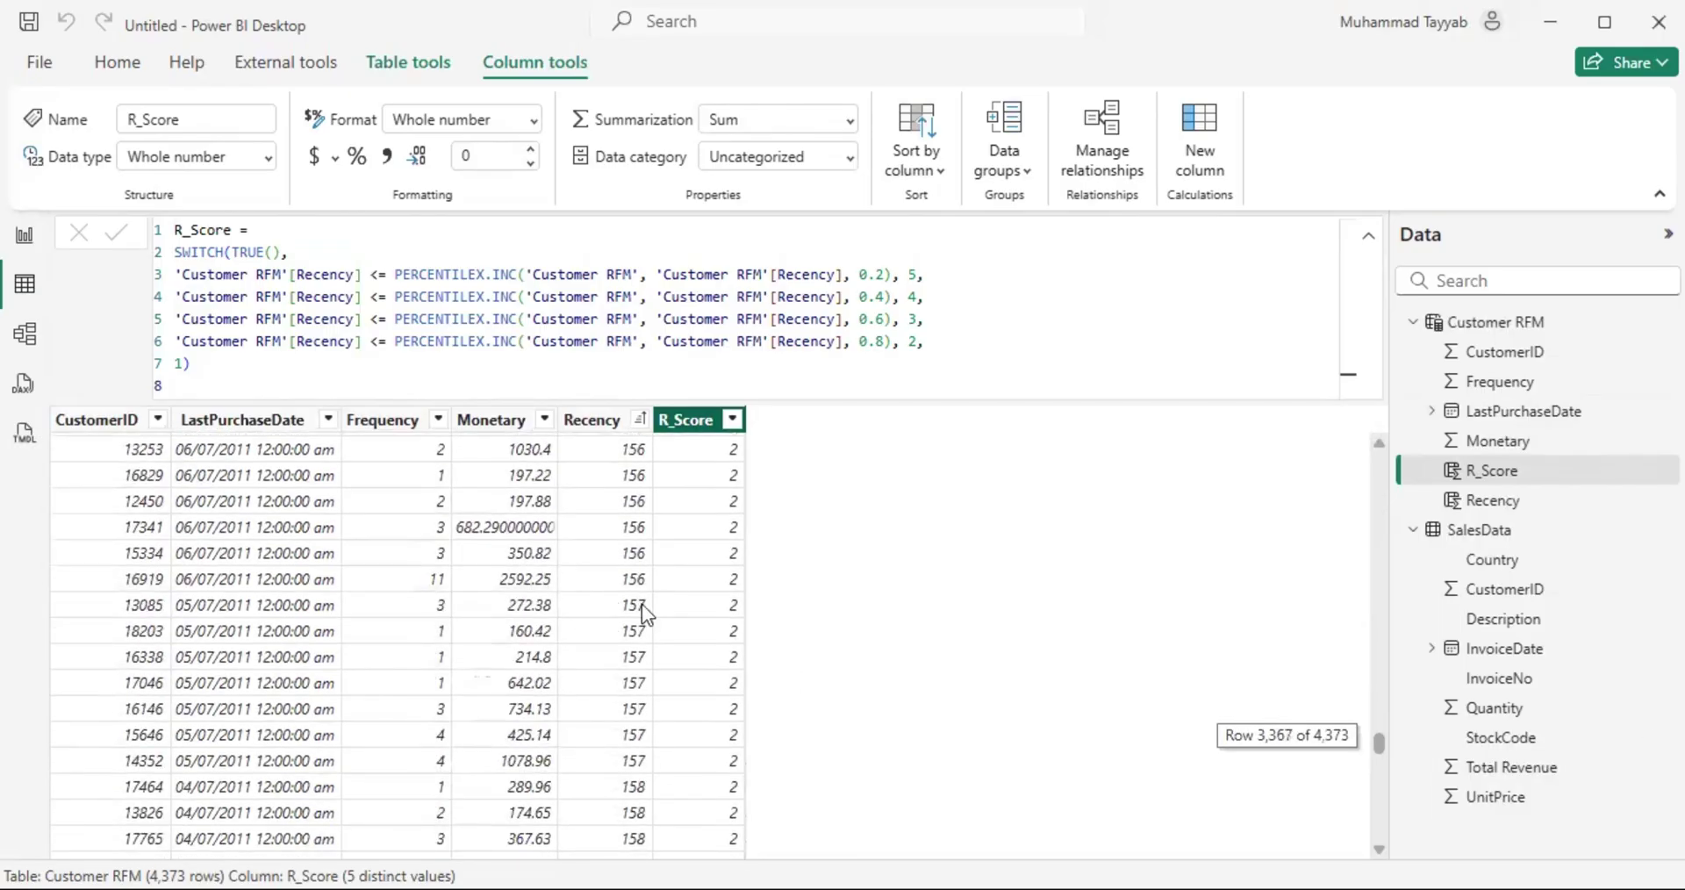
scroll(723, 562, "down", 6)
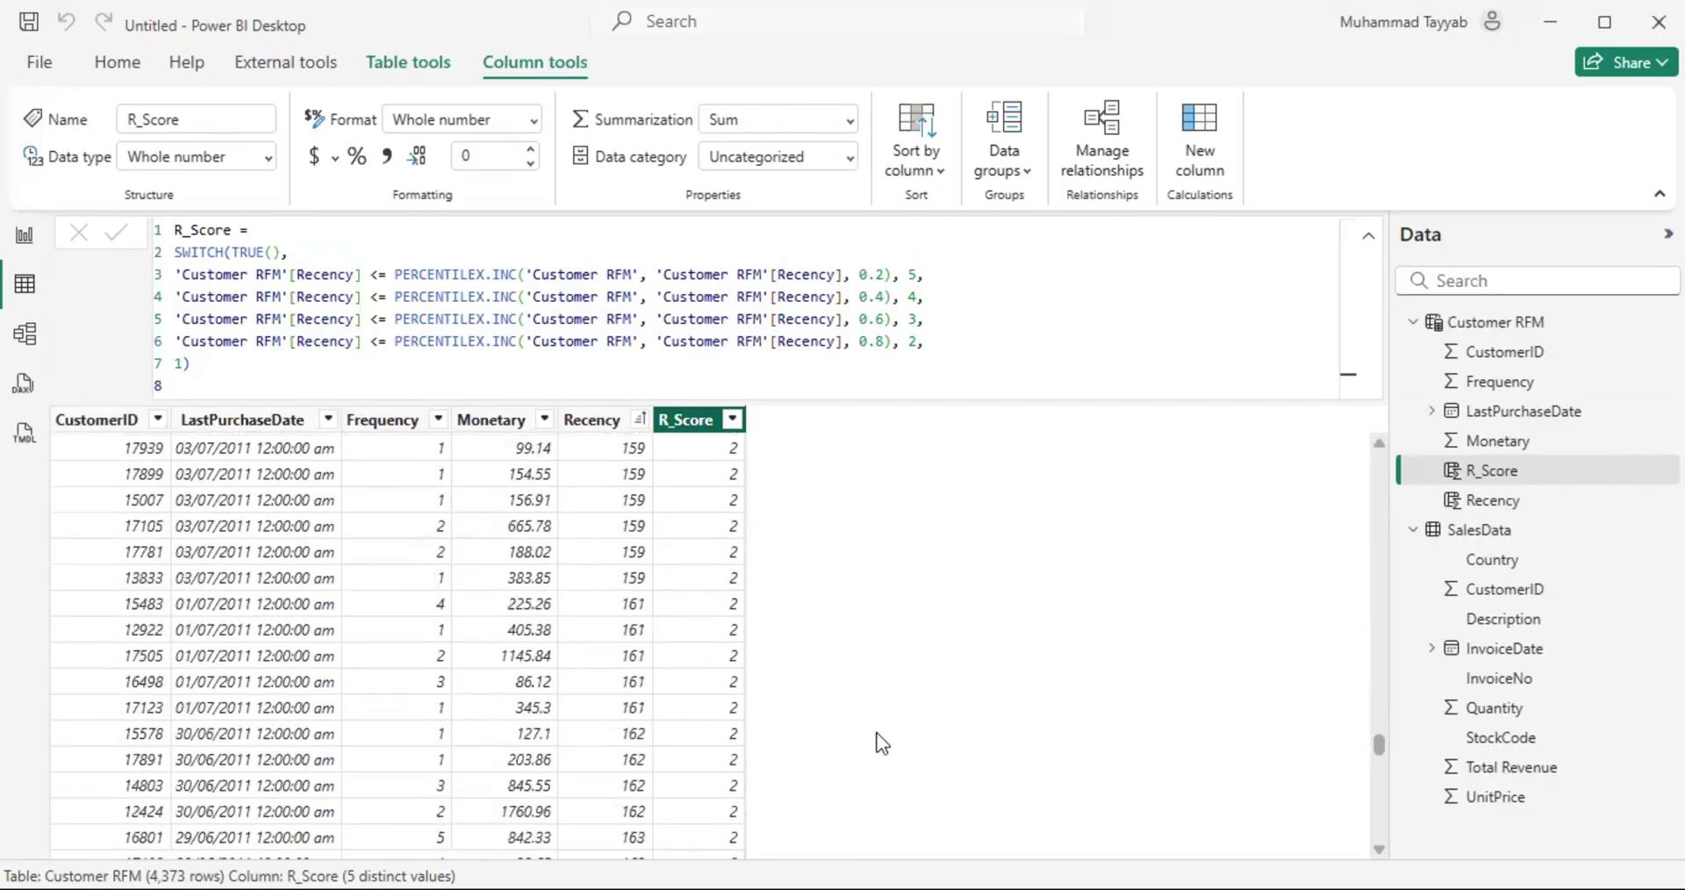
Step: Return to the first rows of Customer RFM and review the R_Score formula's first percentile and score
left_click_drag(1379, 744, 1338, 427)
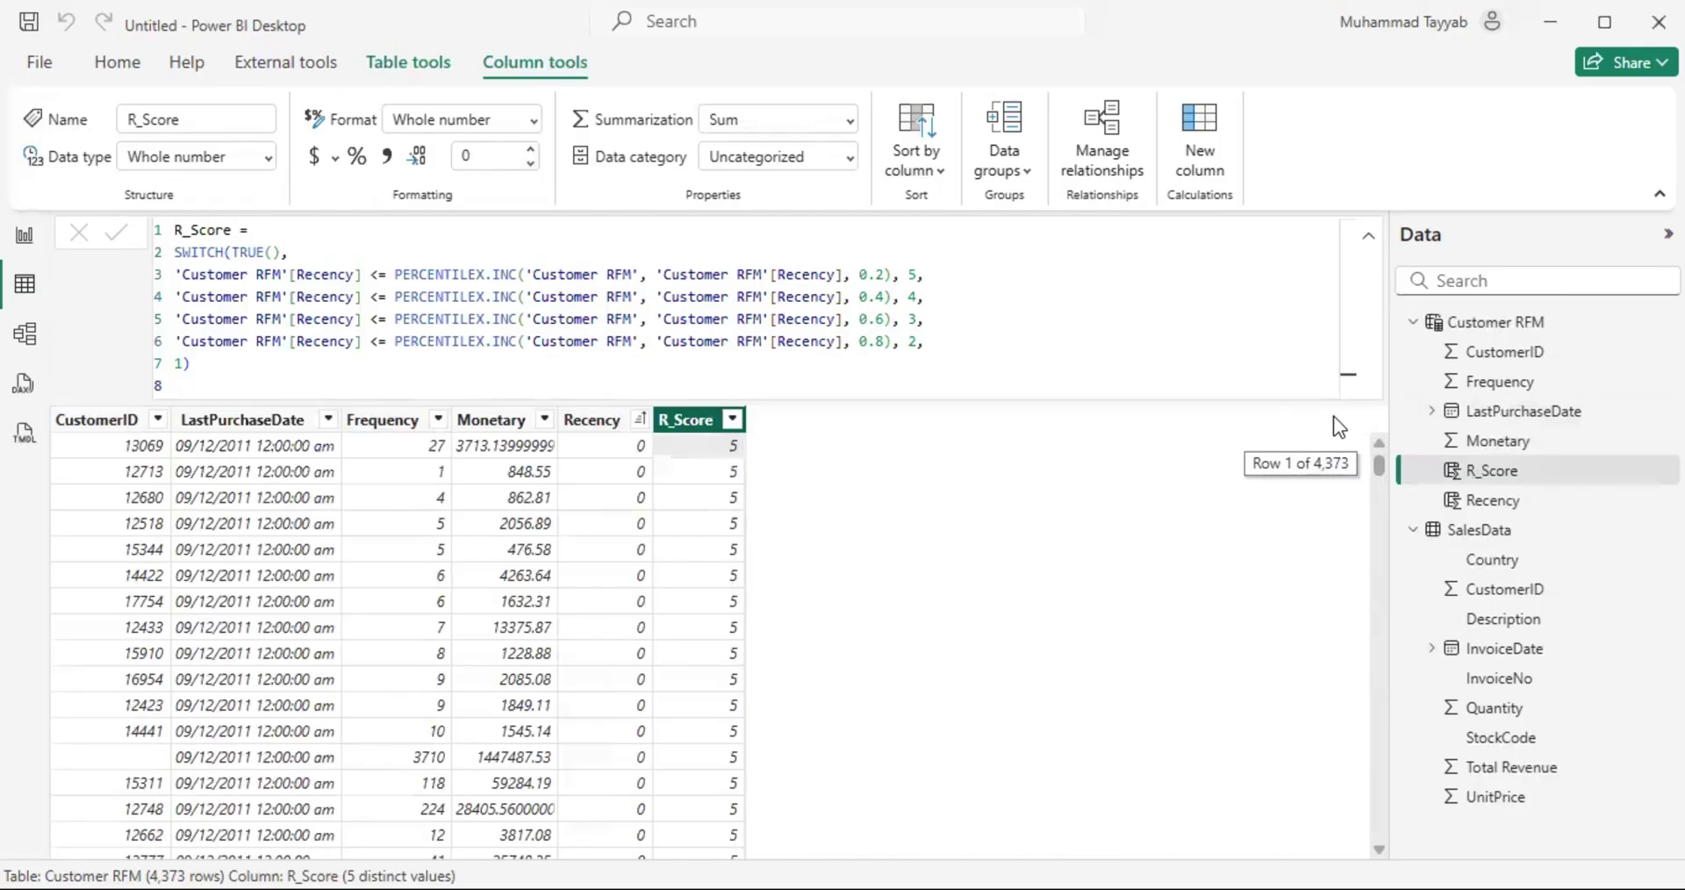
left_click(702, 419)
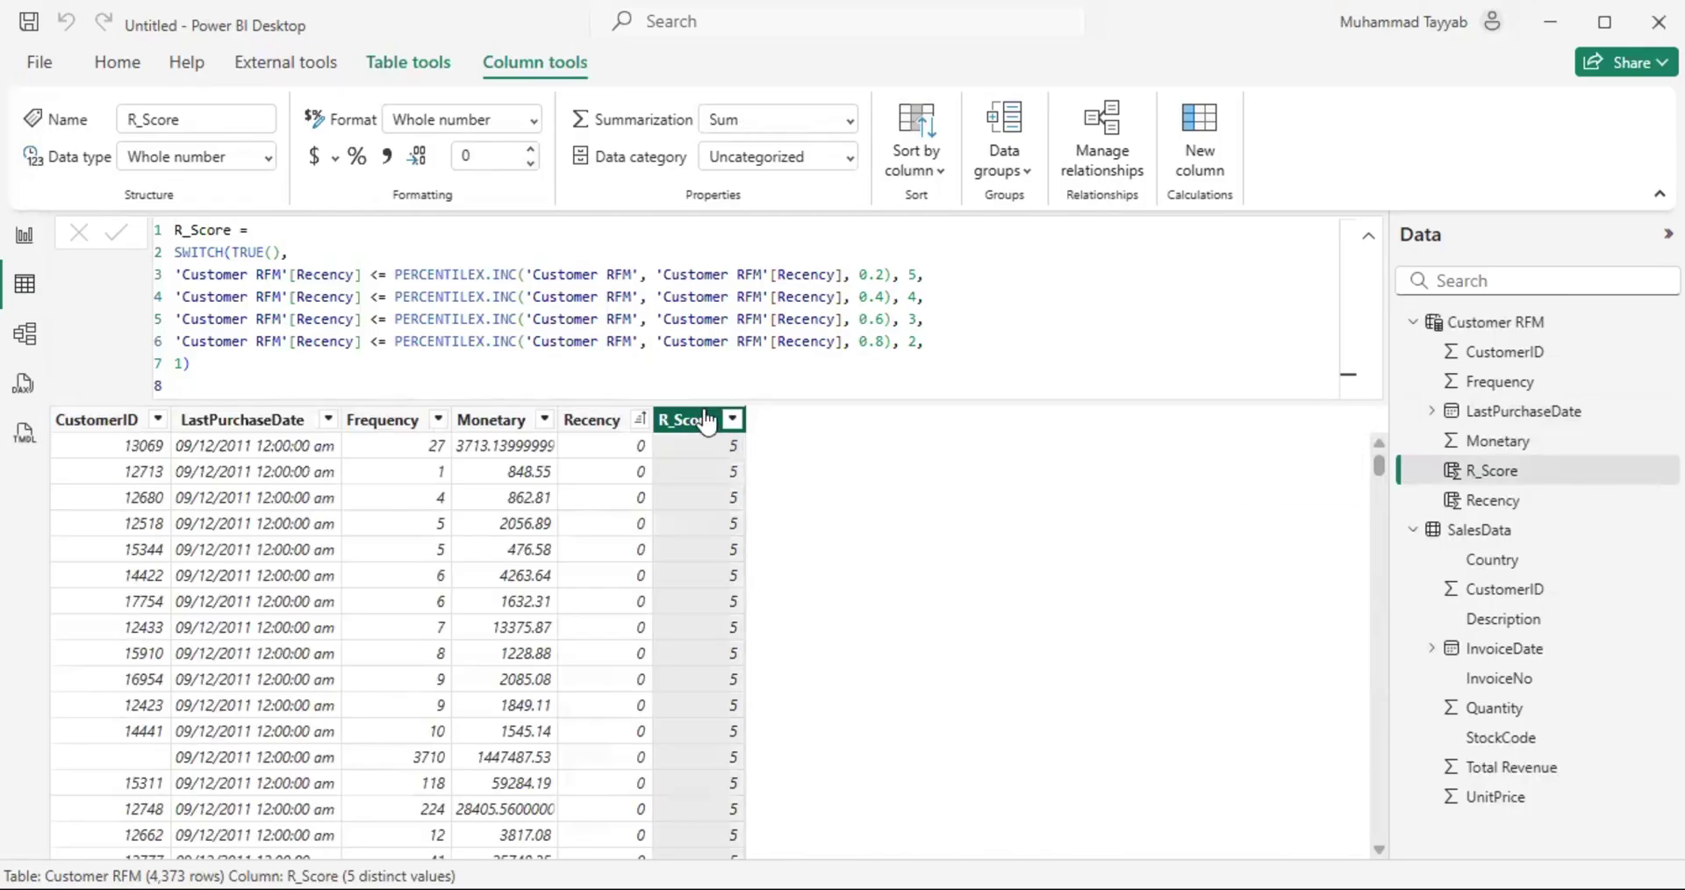
double_click(862, 273)
left_click(909, 275)
double_click(913, 274)
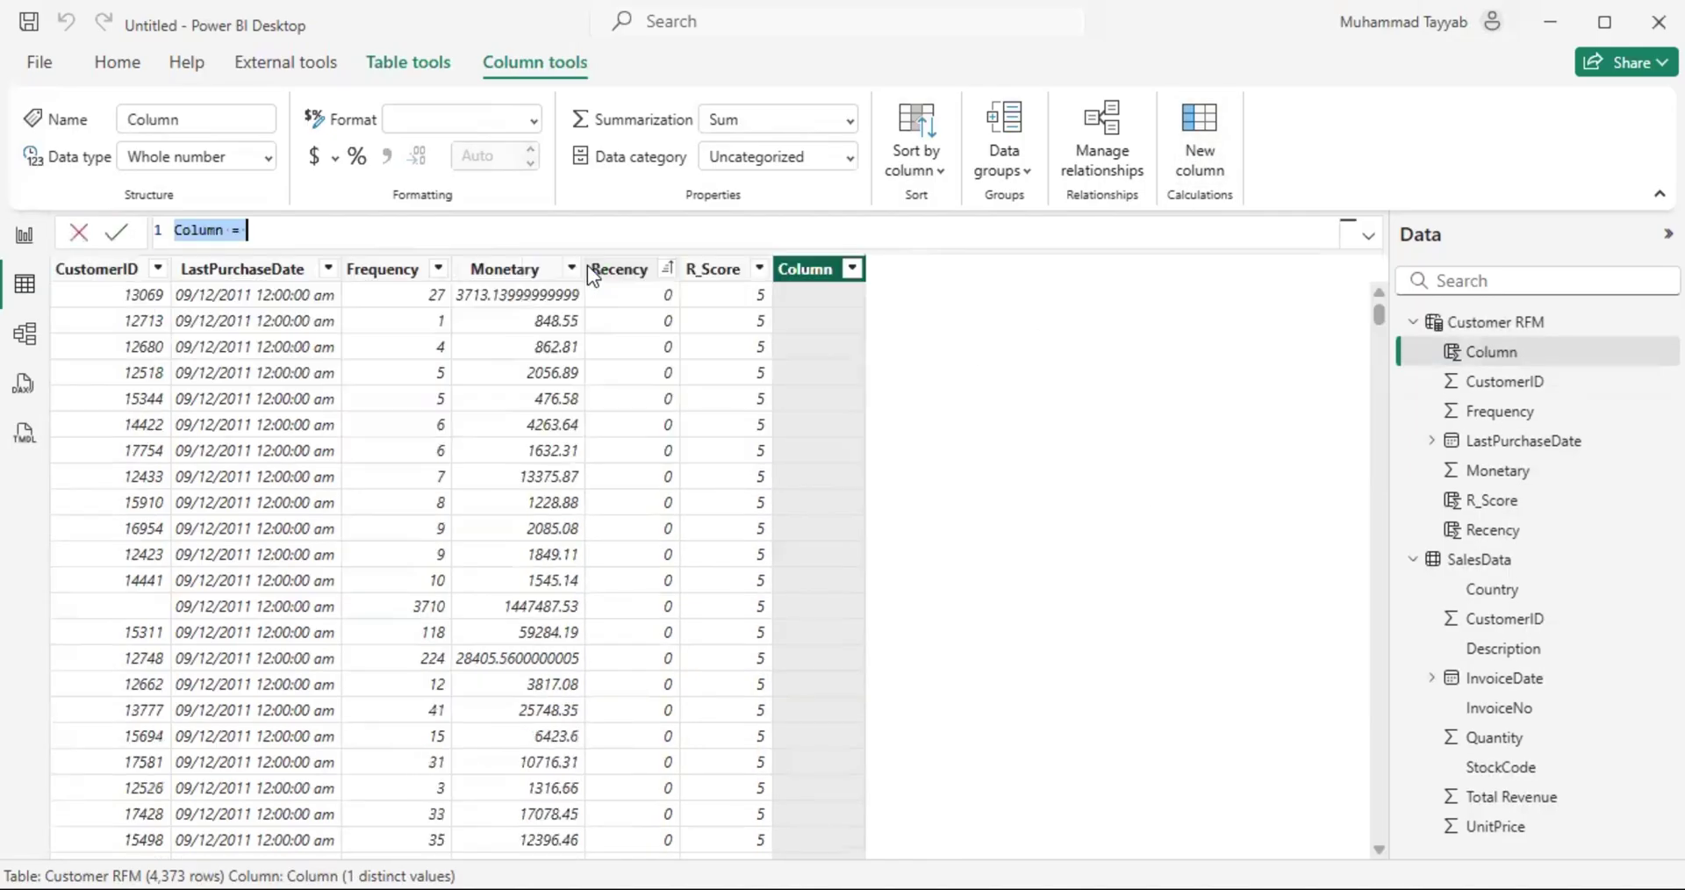
Step: Add a calculated column named F_Score to Customer RFM and open its formula with SWITCH(TRUE(), followed by a new line
type("F_Scor")
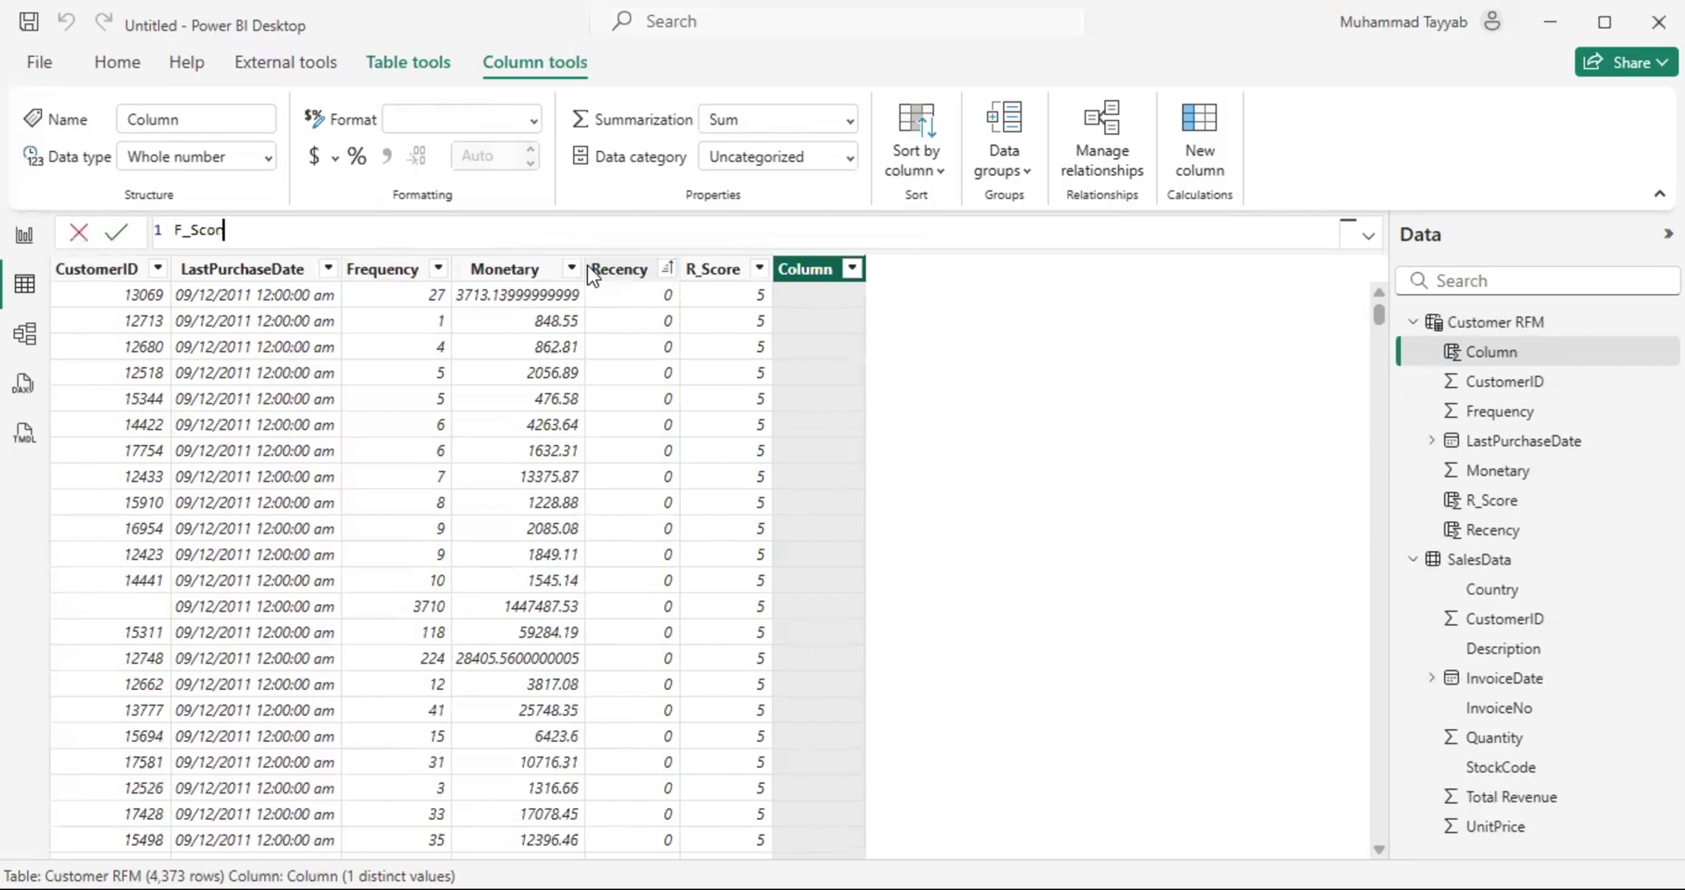
type("e =")
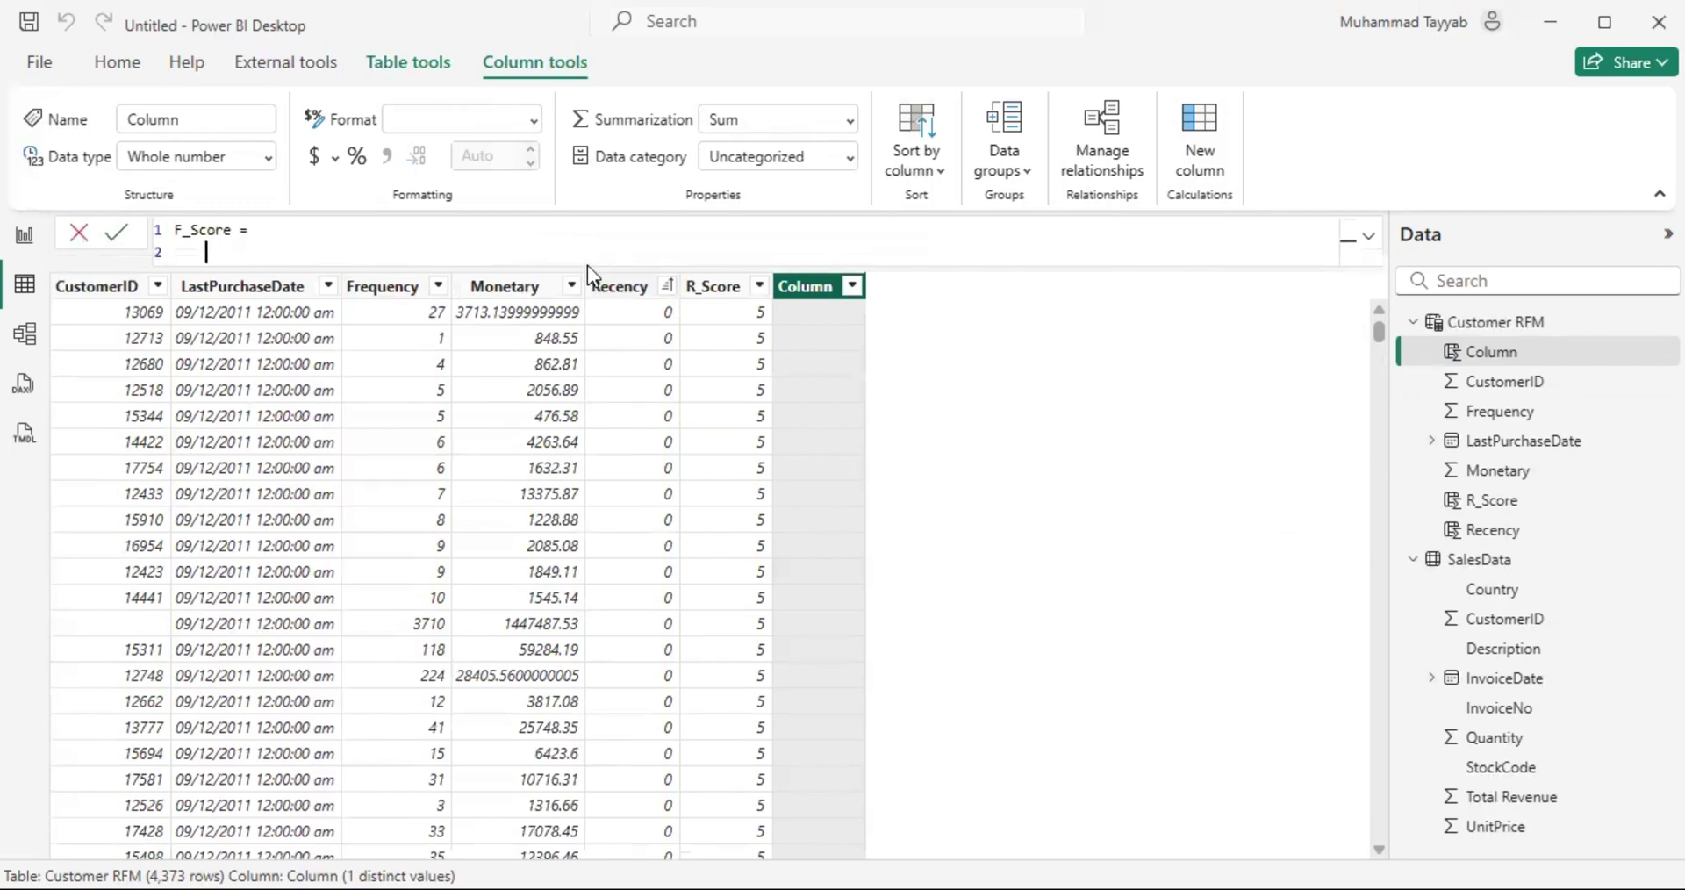
type("sw")
key("Tab")
type("TR")
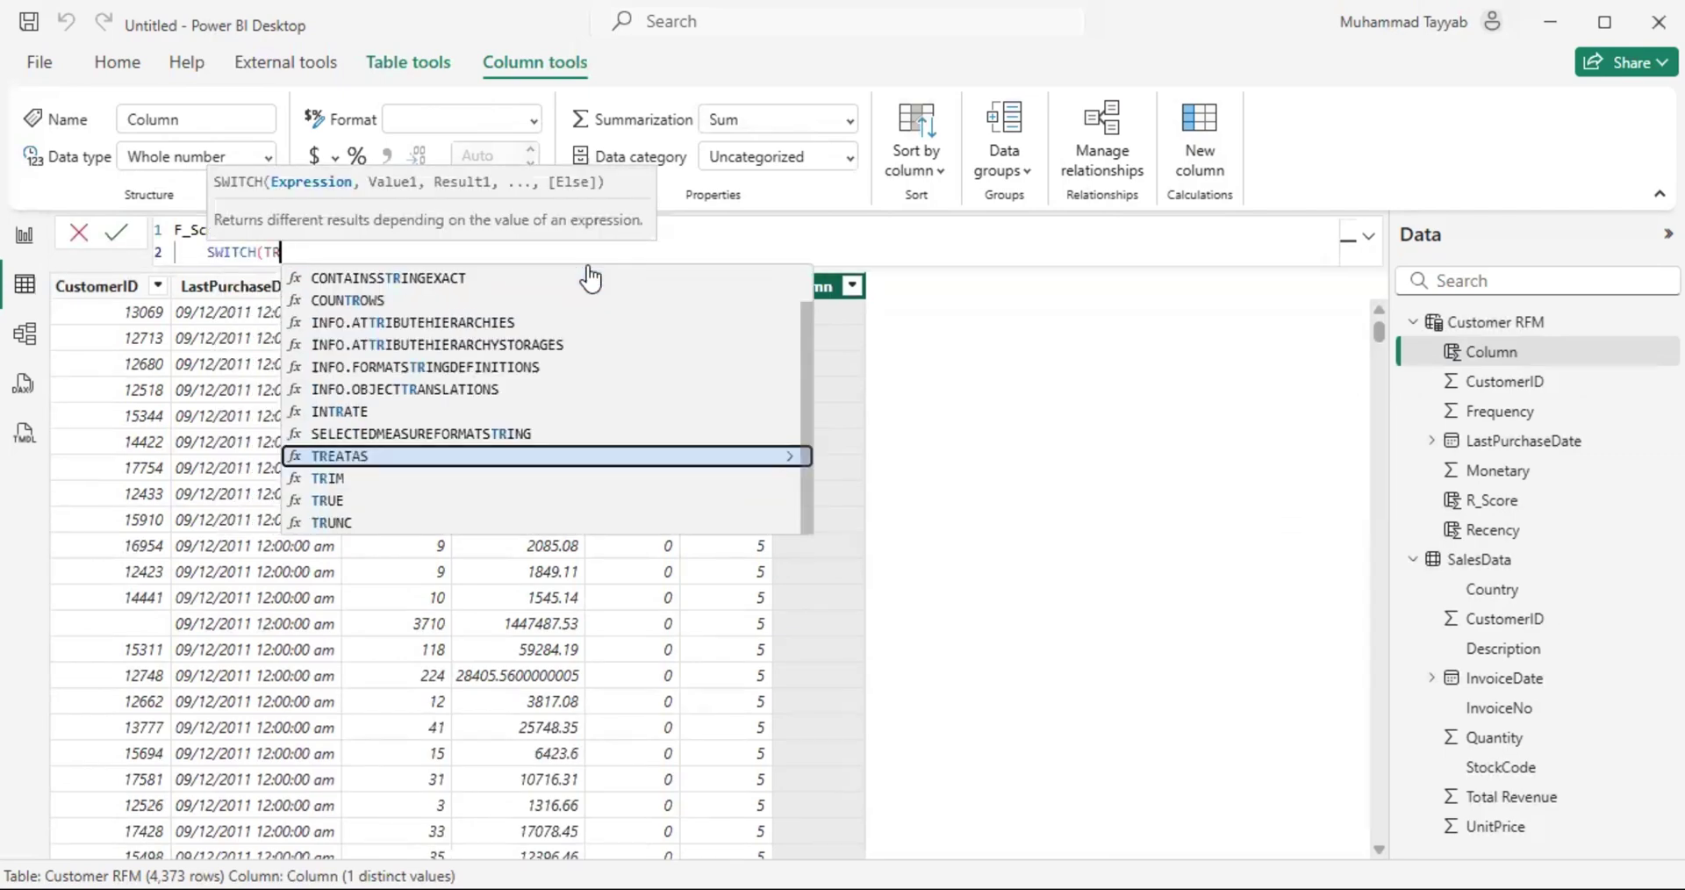
type("UE(),")
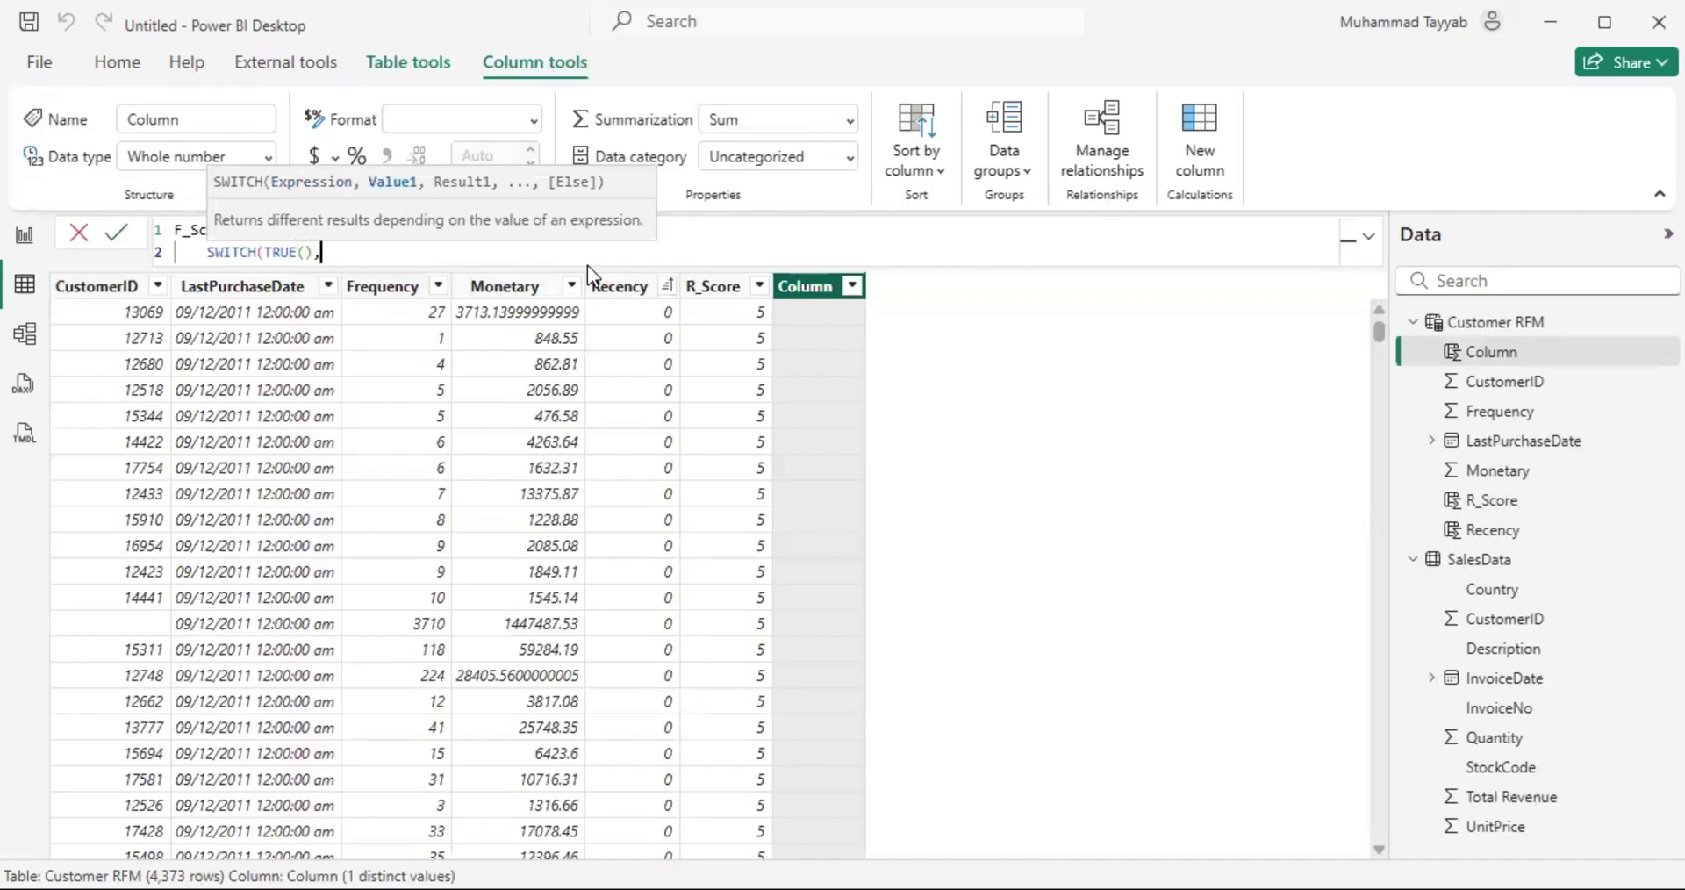
key("shift+Return")
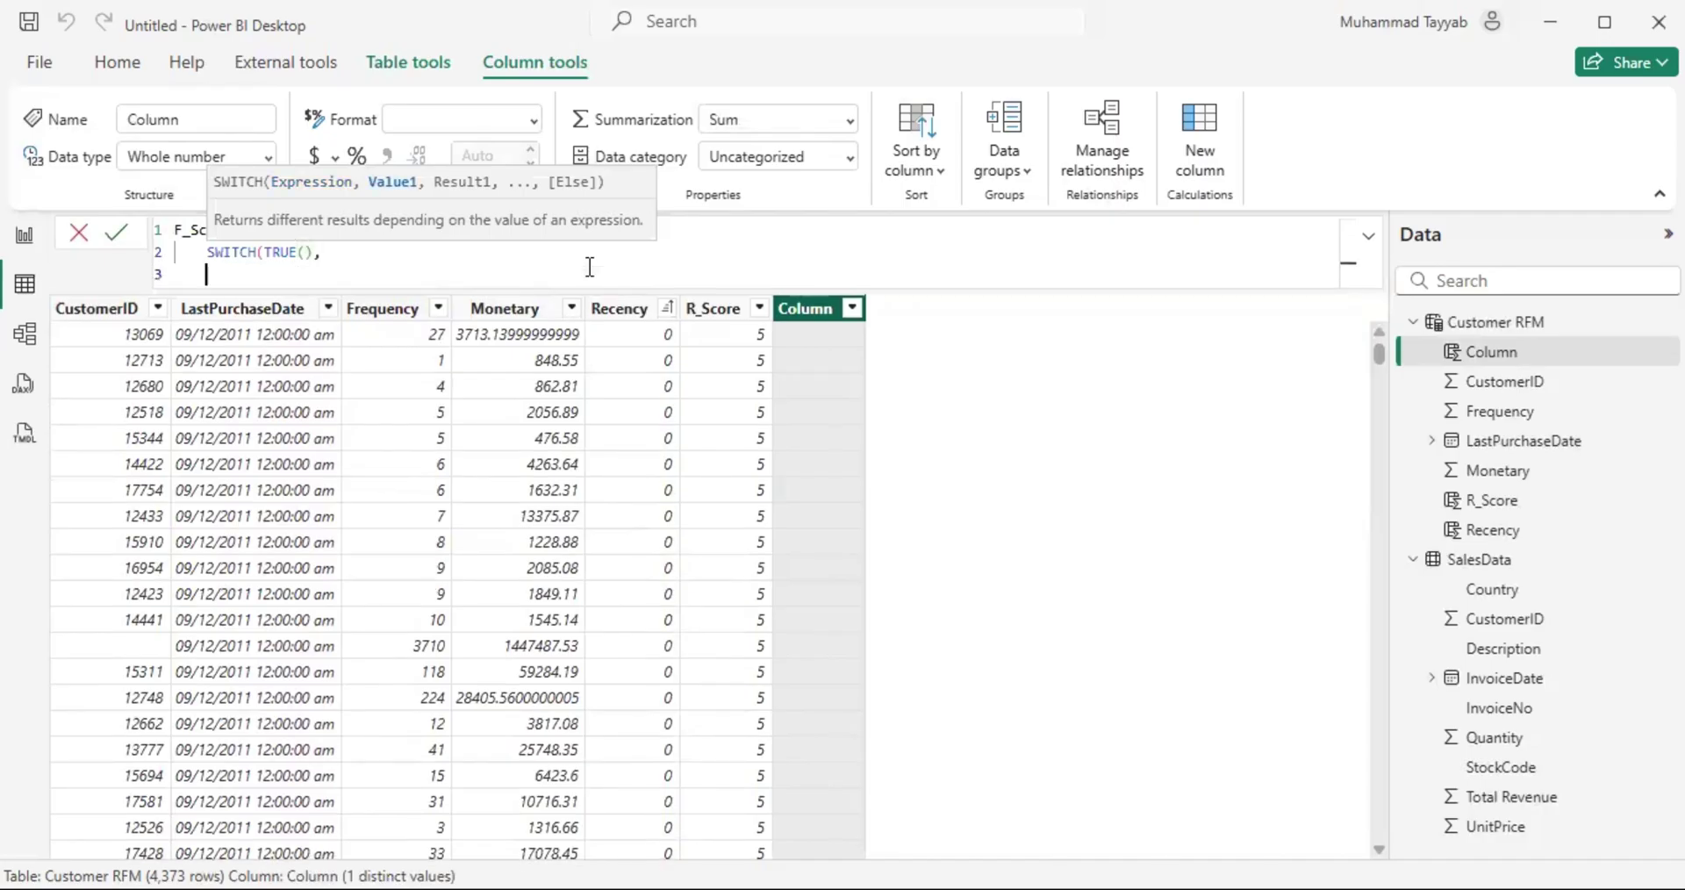
Step: Begin the first SWITCH condition with 'Customer RFM'[Frequency] and a greater-than-or-equal comparison
type("Cus")
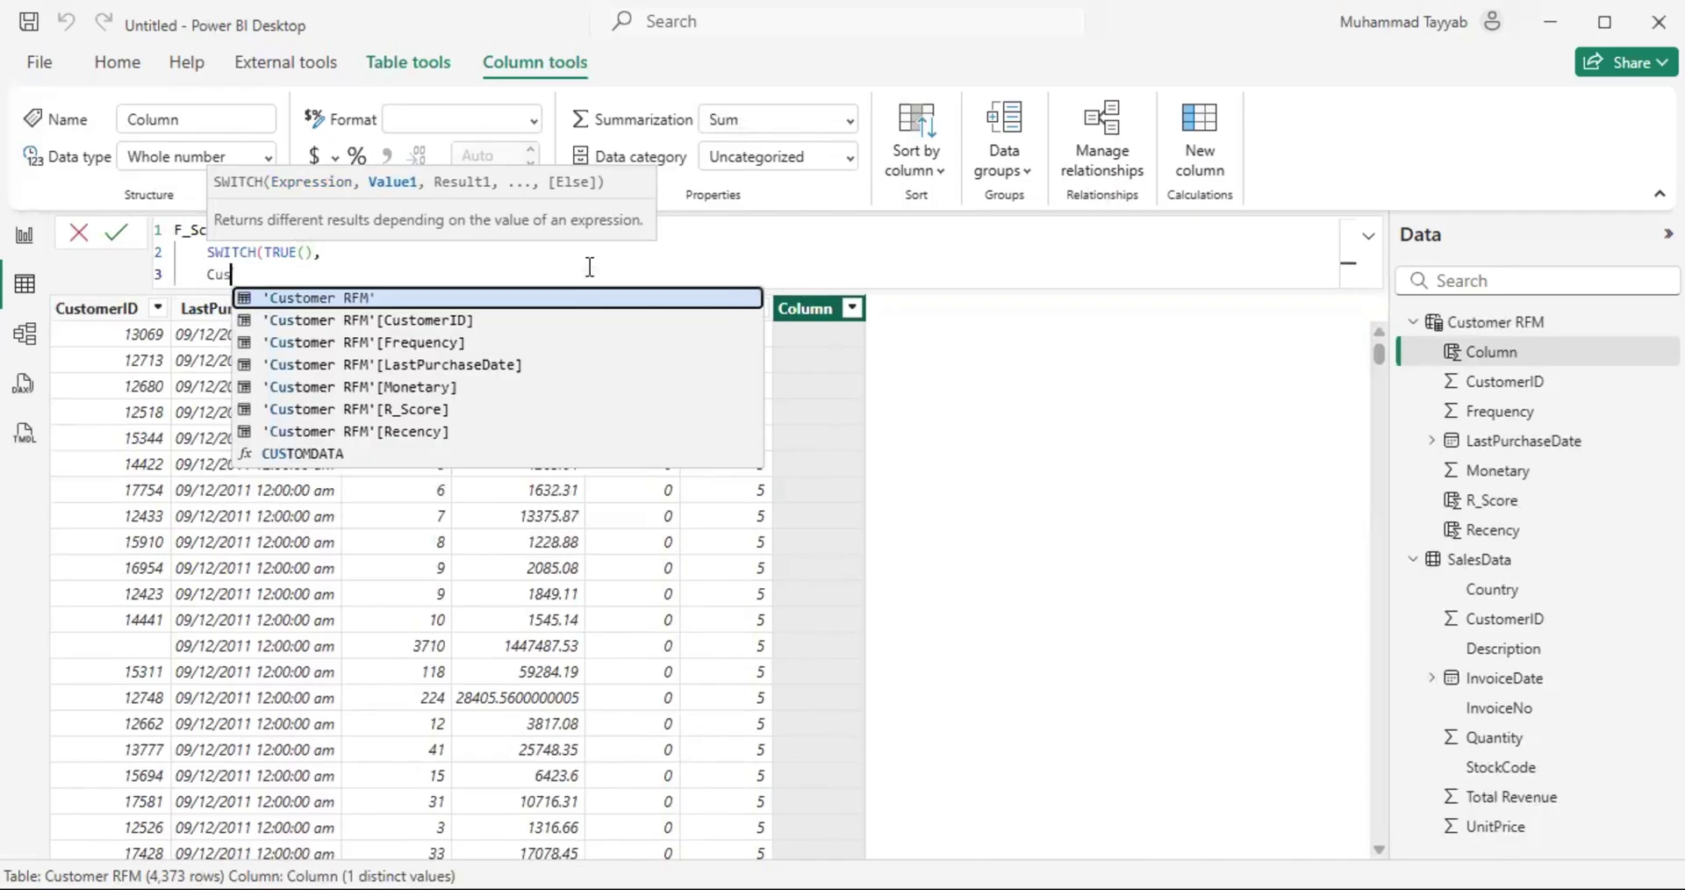
key("Tab")
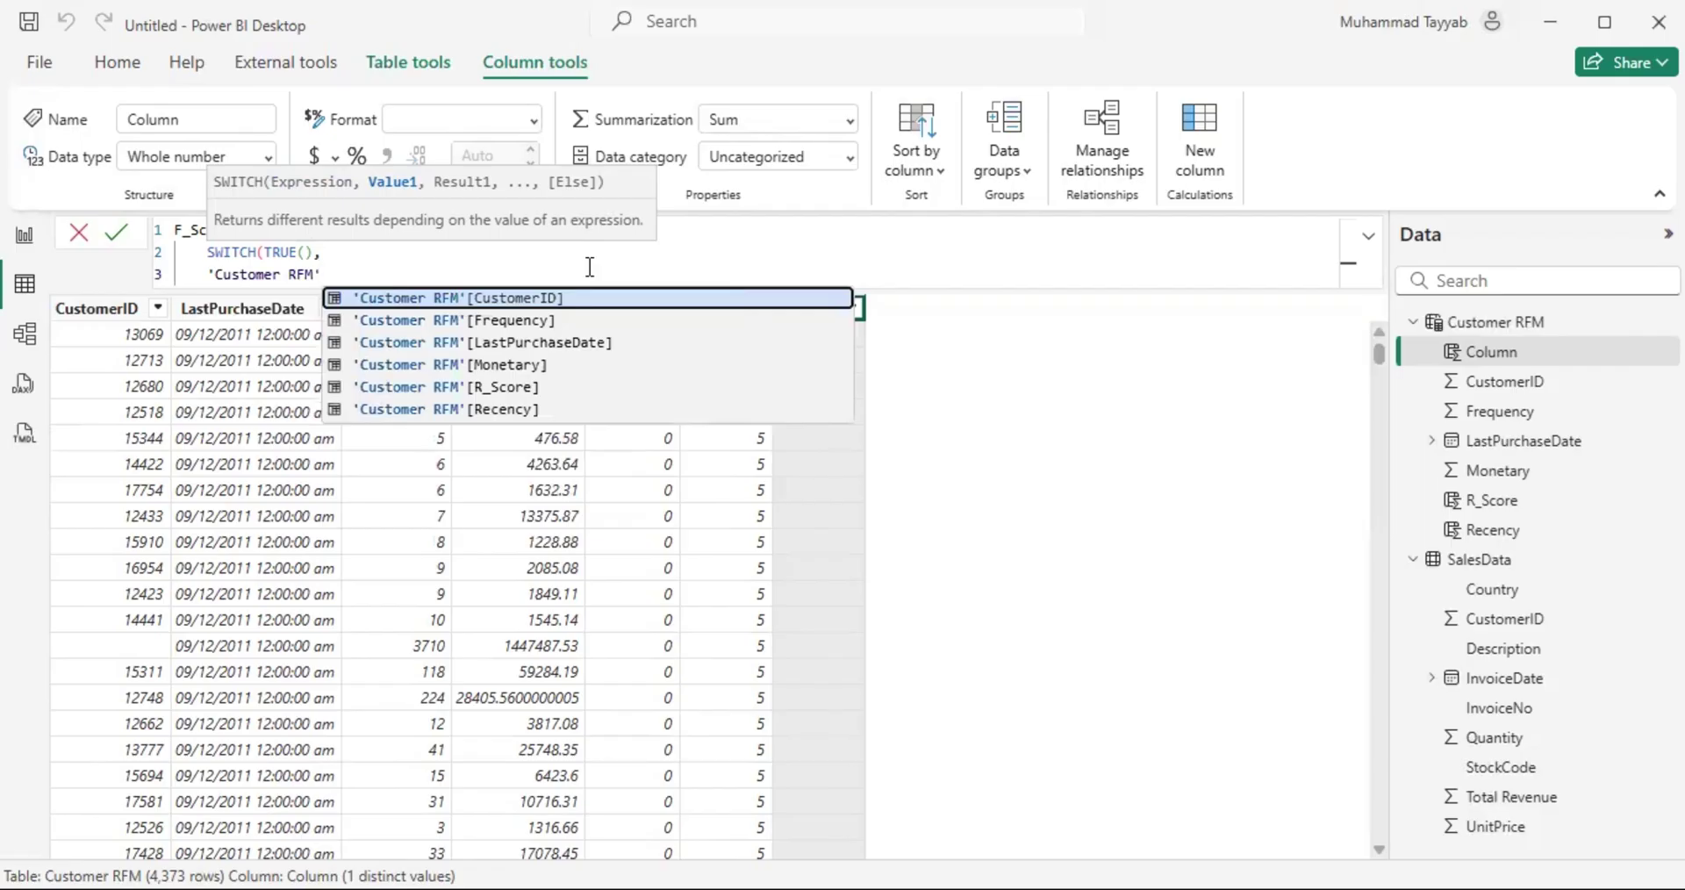
type("[")
key("Down")
key("Tab")
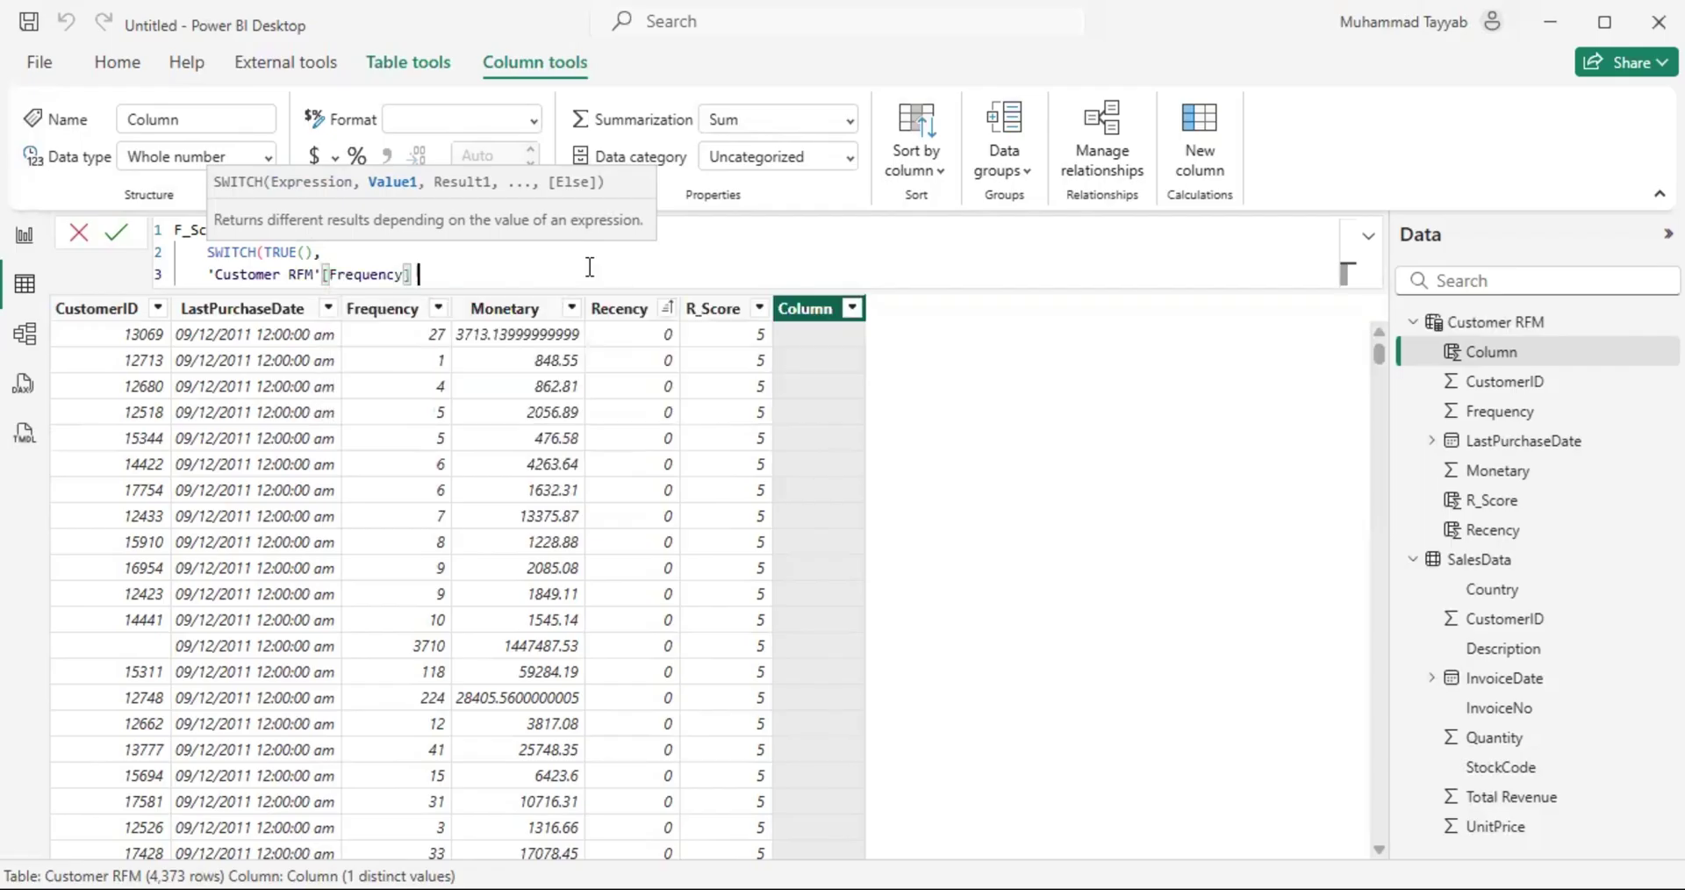
type(">= ")
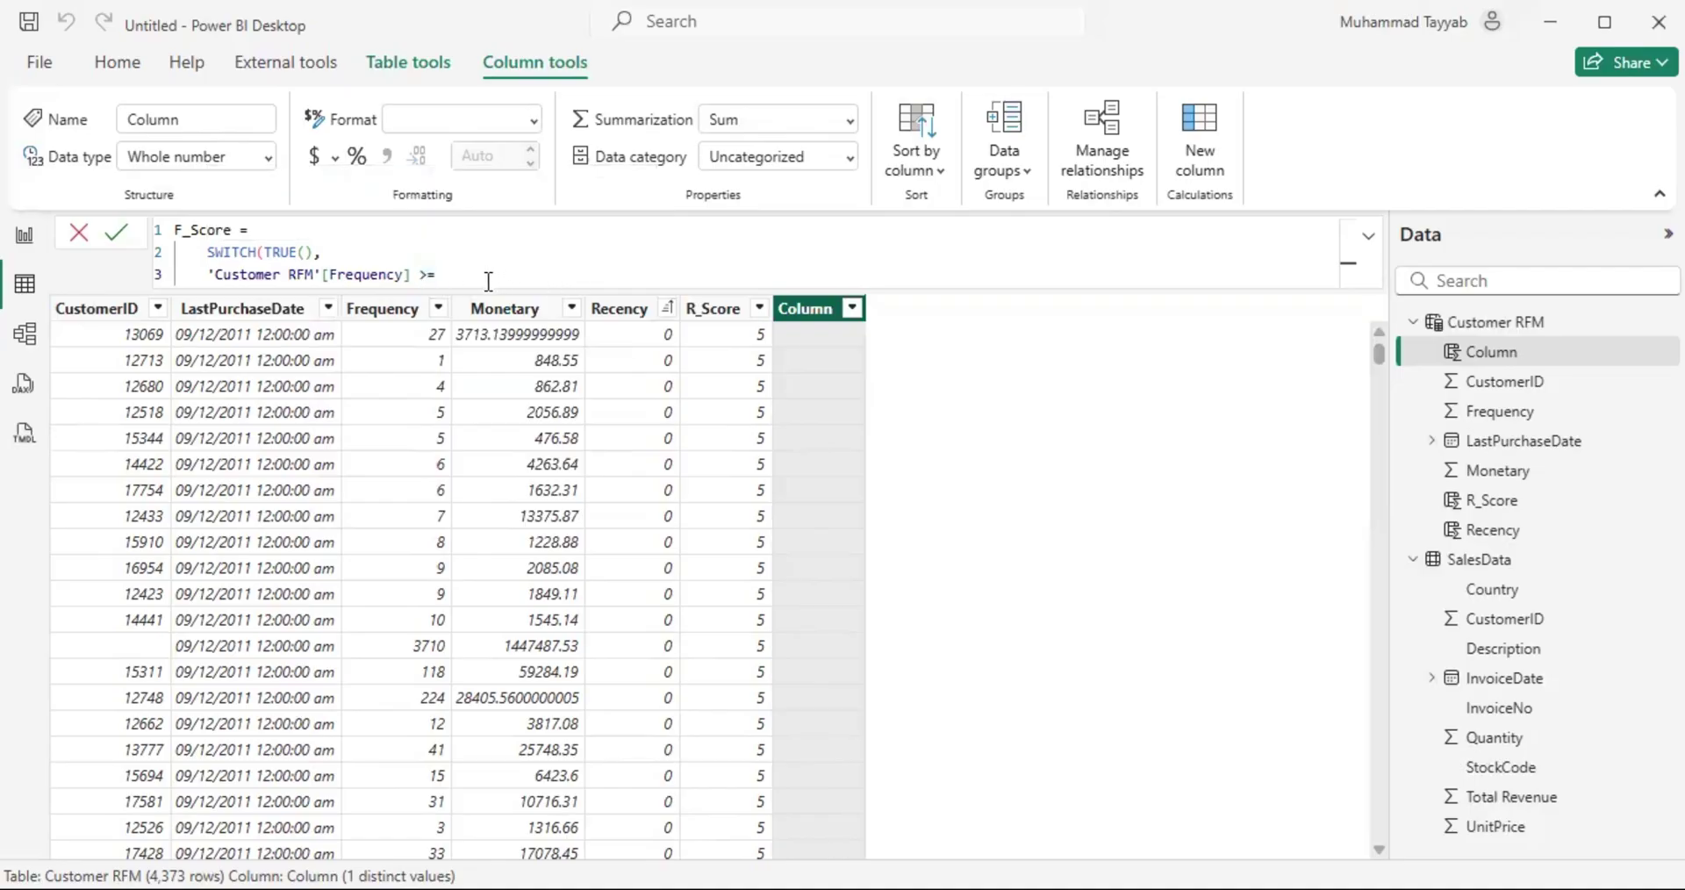
Step: Insert the PERCENTILEX.INC function after the comparison operator in the first condition
type("PER")
key("Down")
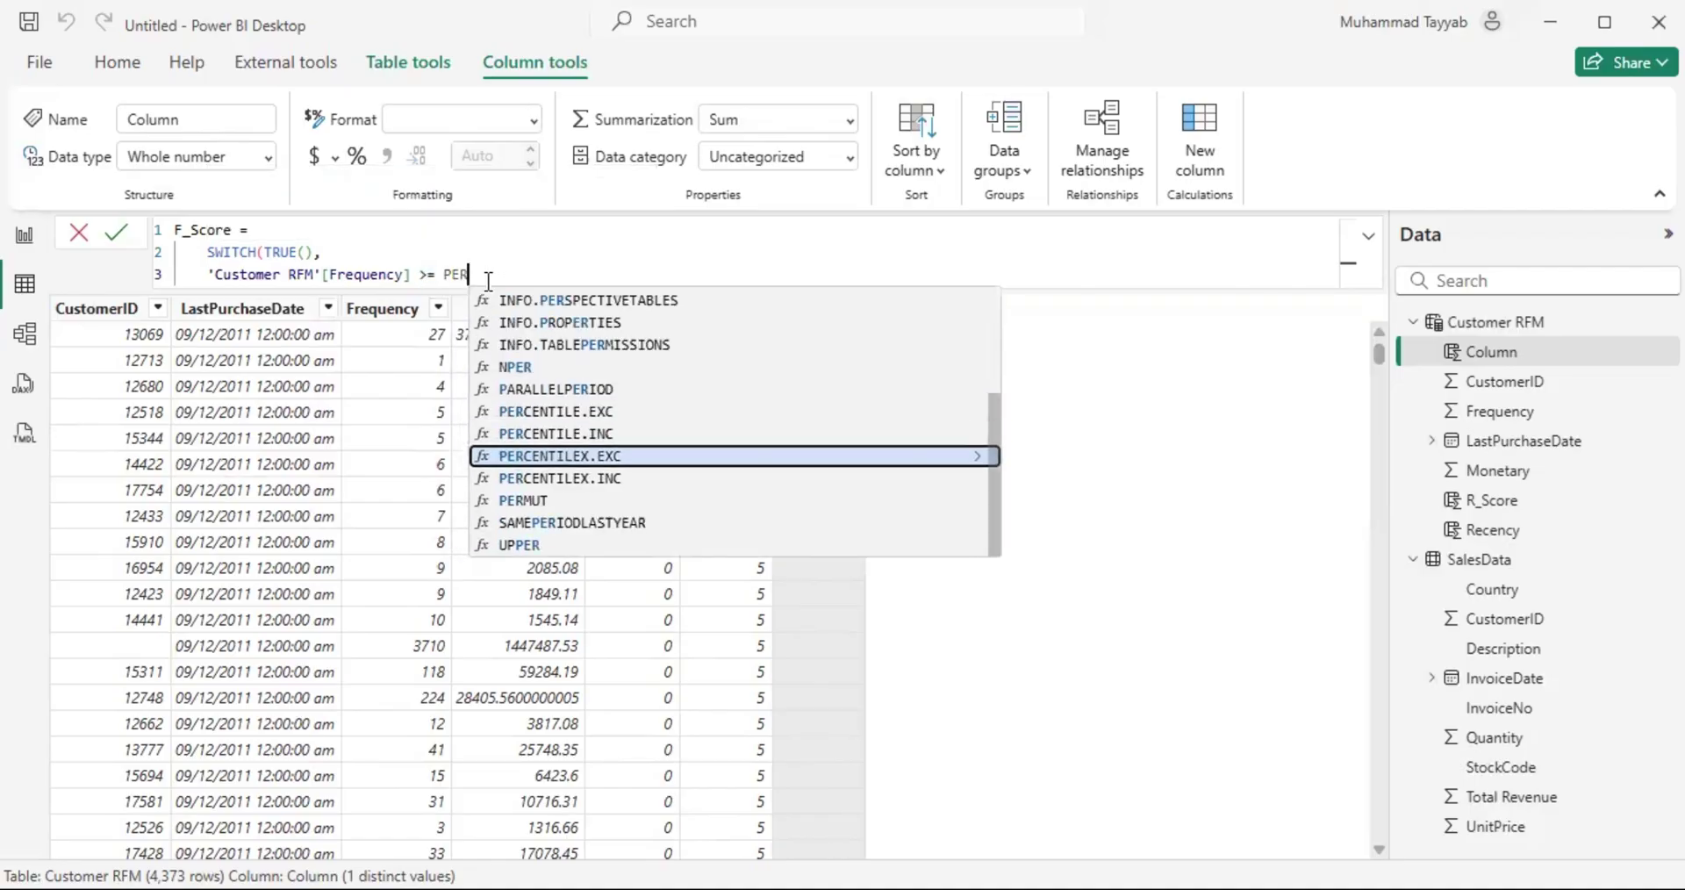
key("Tab")
key("BackSpace")
key("BackSpace")
key("BackSpace")
key("BackSpace")
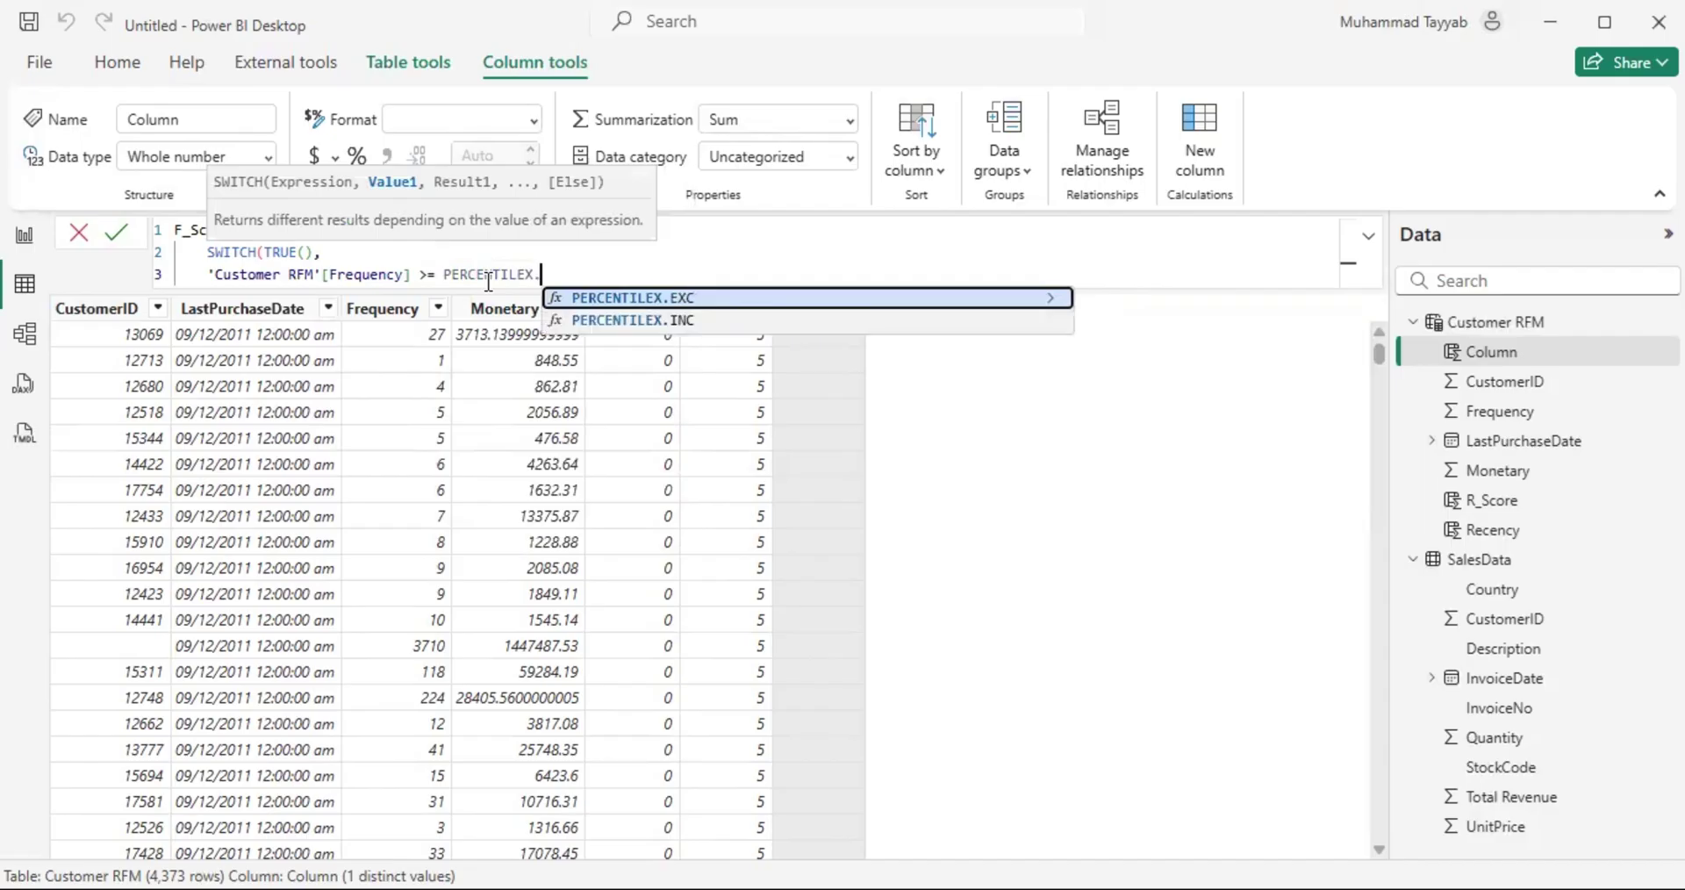
type("In")
key("Tab")
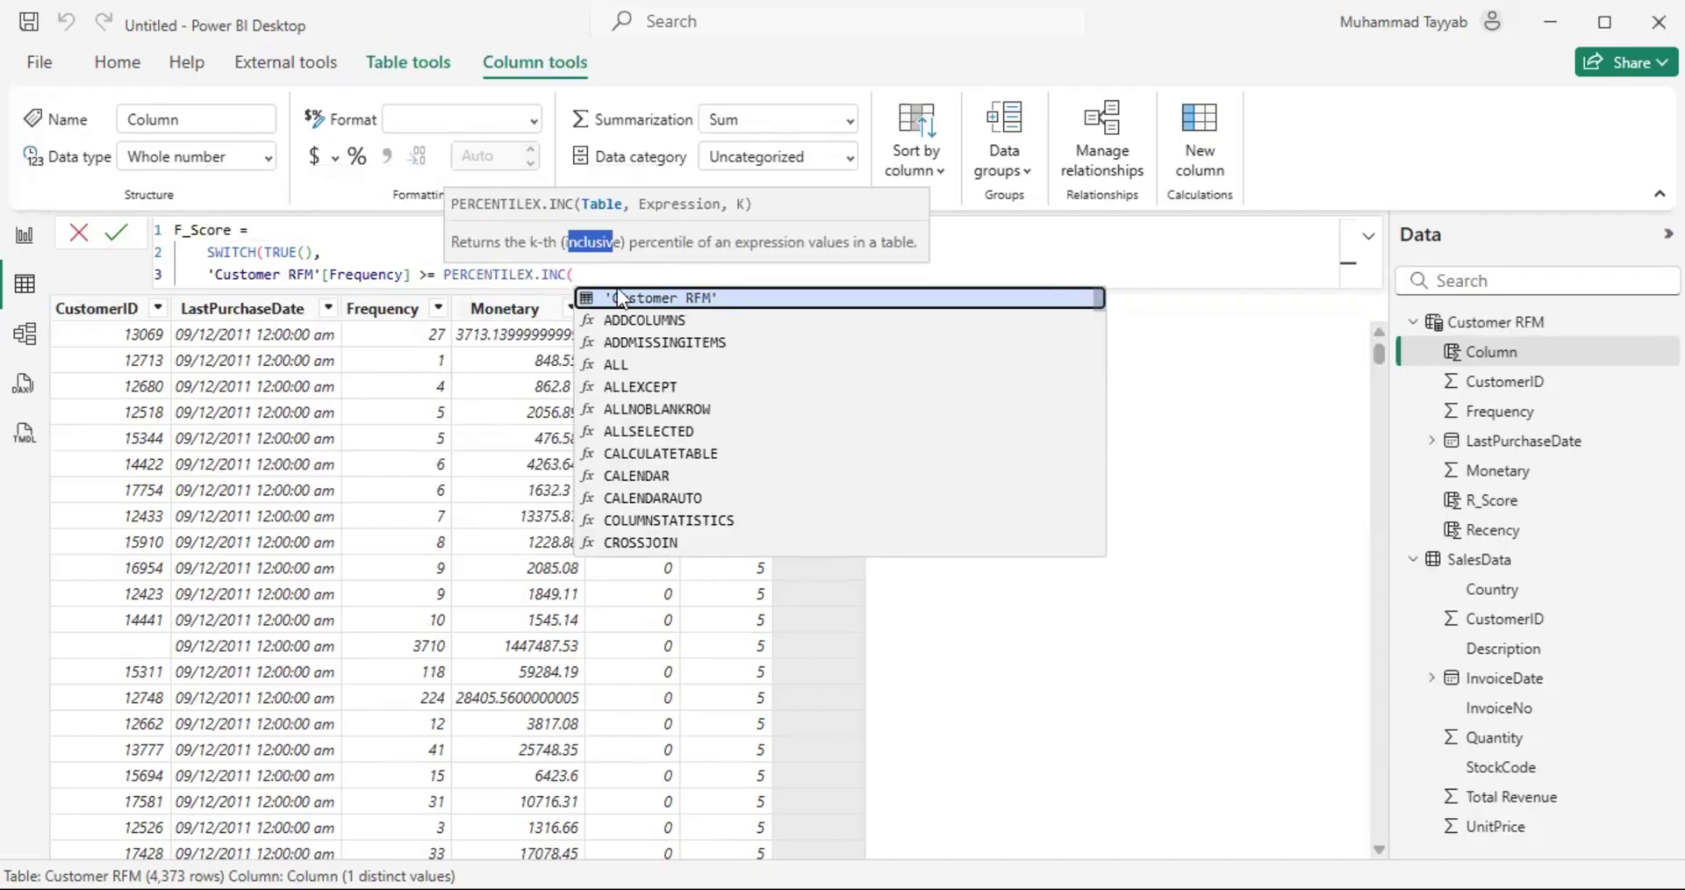
Step: Give PERCENTILEX.INC the 'Customer RFM' table and the 'Customer RFM'[Frequency] expression as its first two arguments
left_click(597, 275)
type("'Customer RFM'")
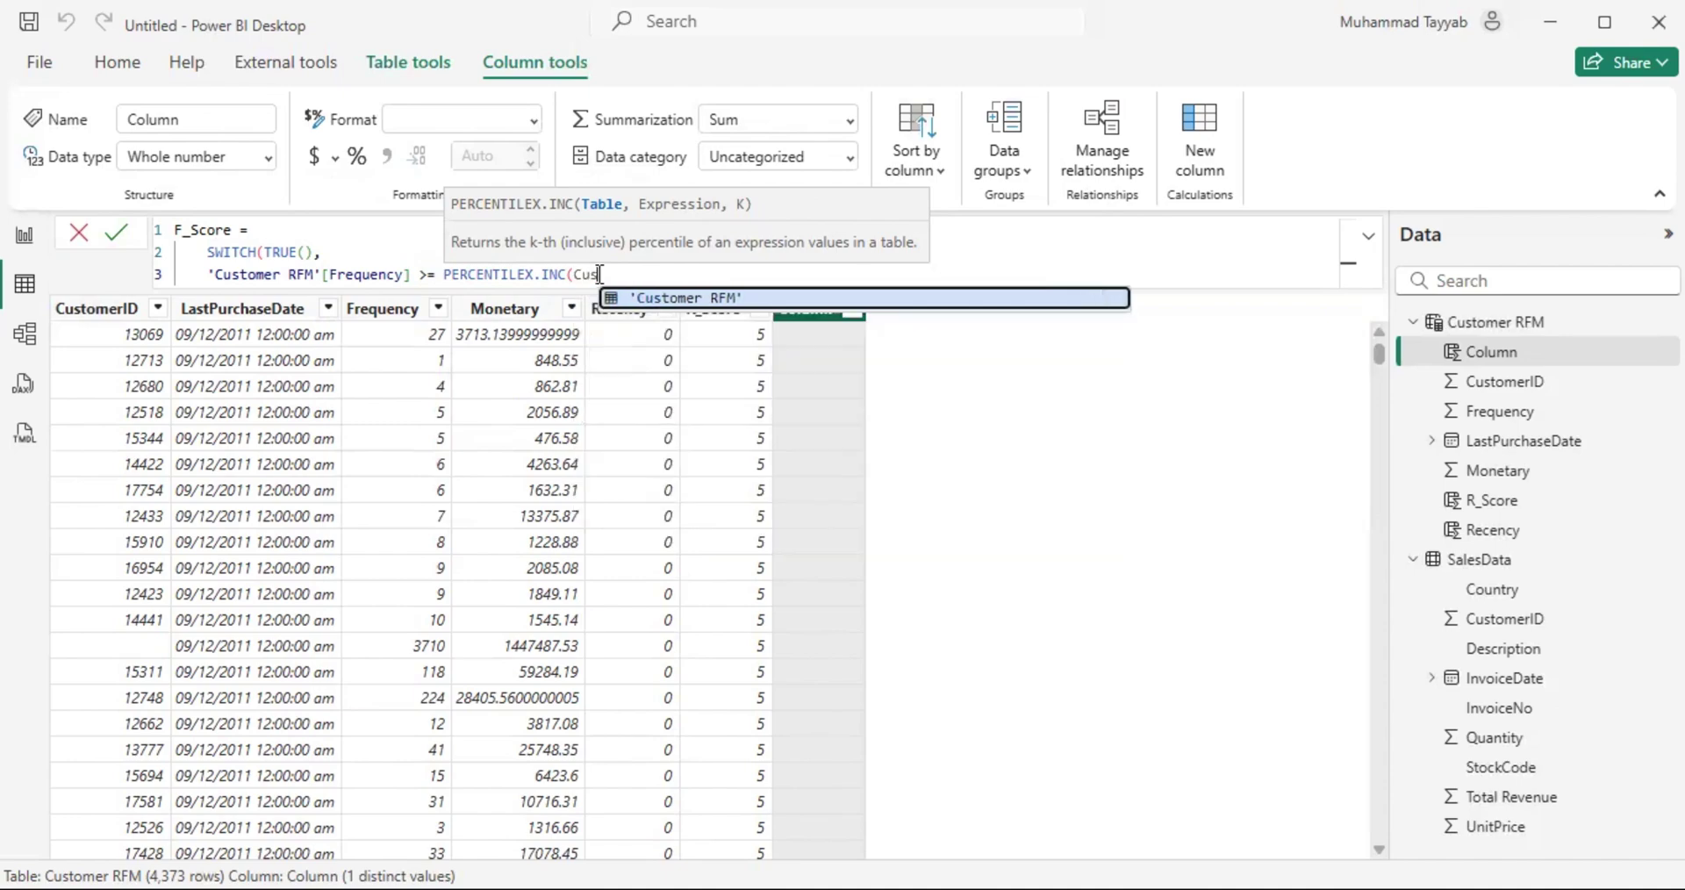
type(", 'Customer RFM'")
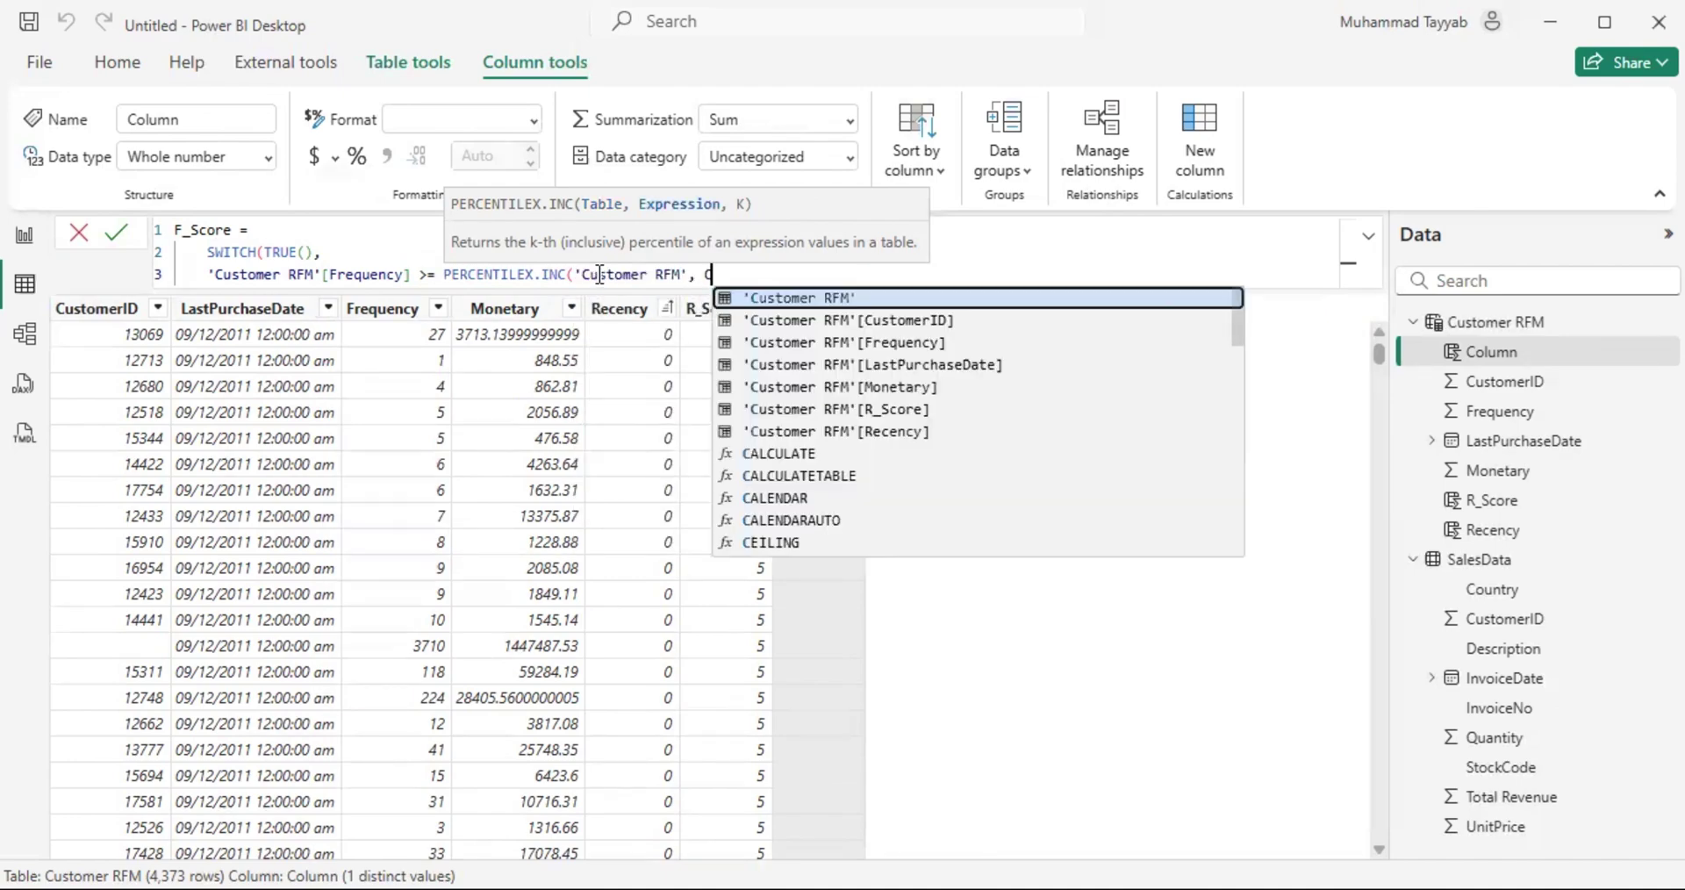
type("[Re")
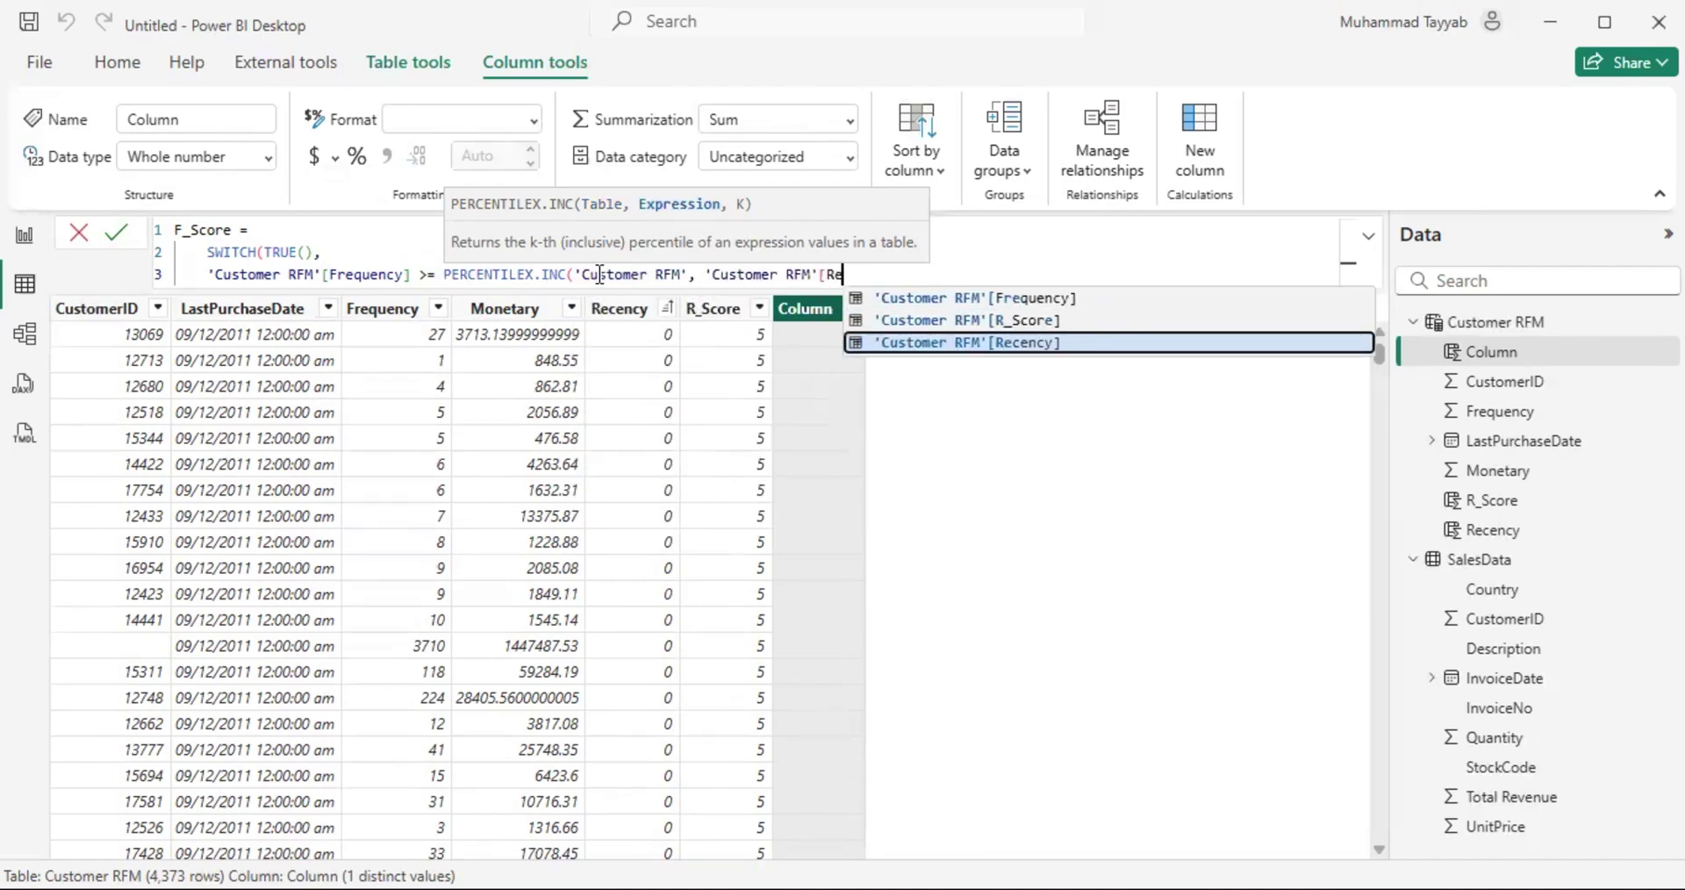
key("Up")
key("Up")
key("Tab")
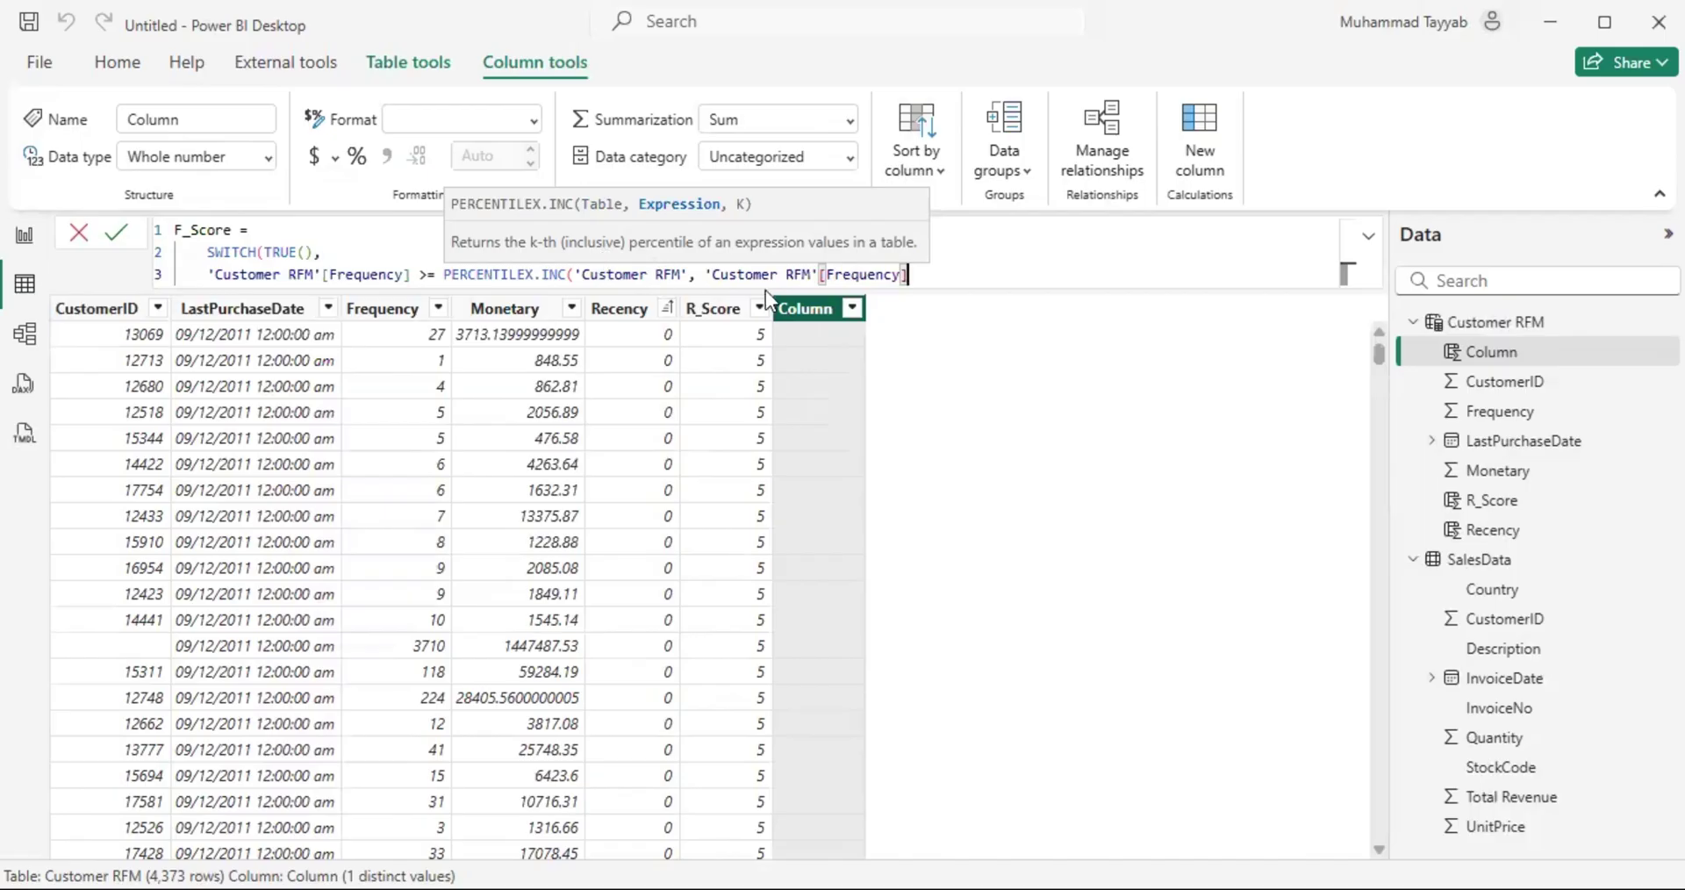
double_click(826, 279)
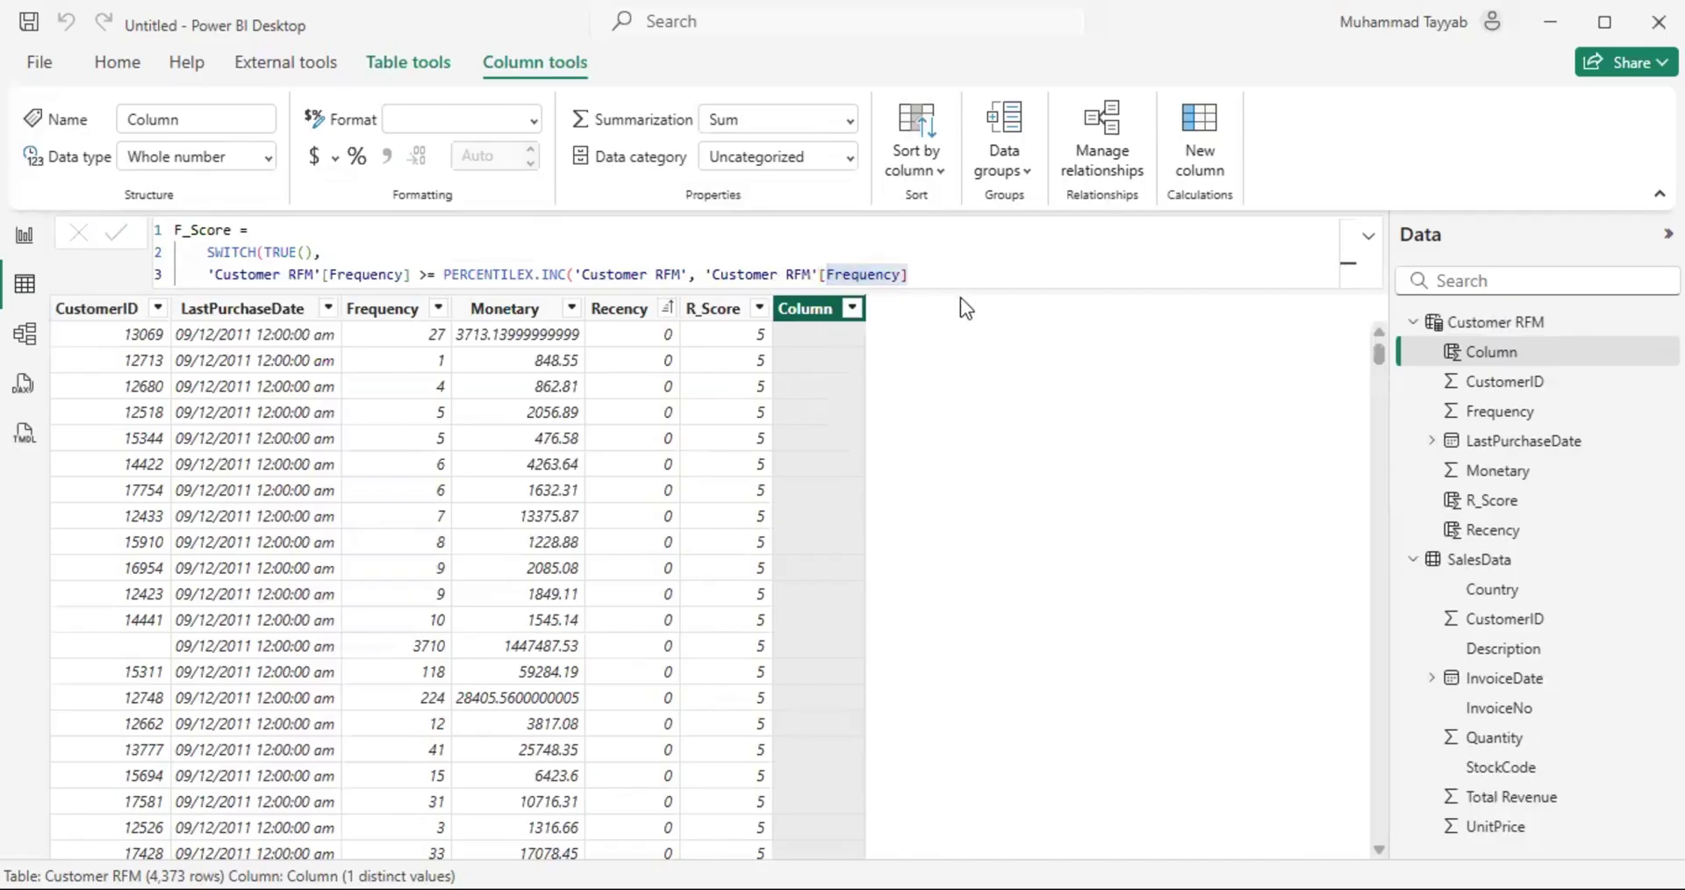
key("Return")
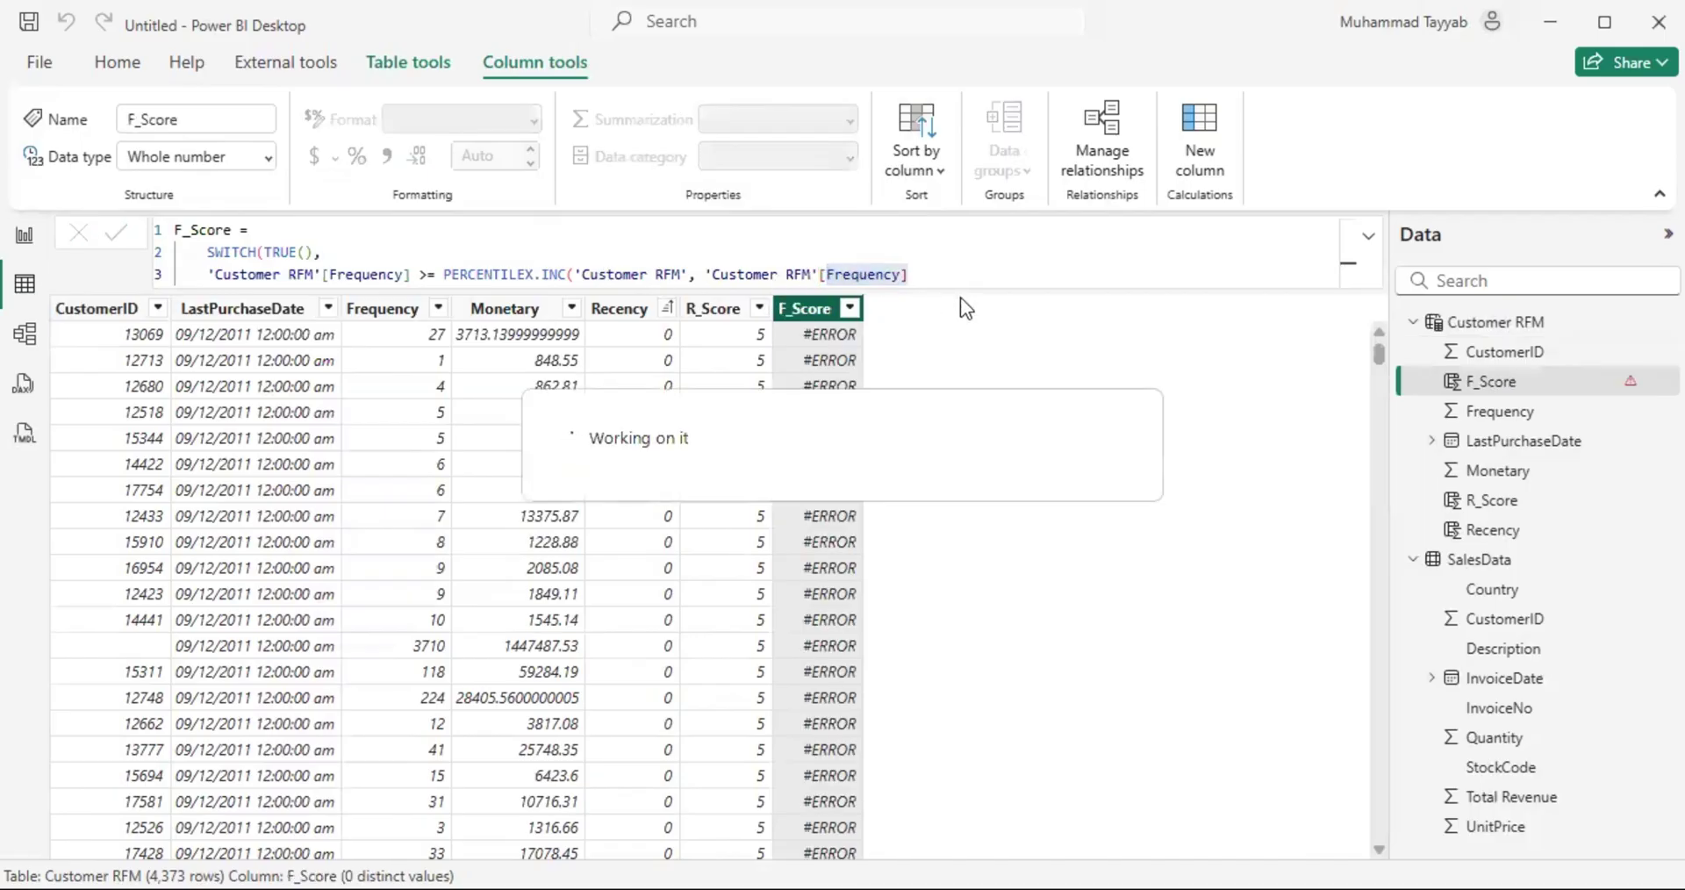
Step: Complete the first Frequency condition with percentile 0.8 and score 5, and start a new line after it
left_click(928, 274)
type("))")
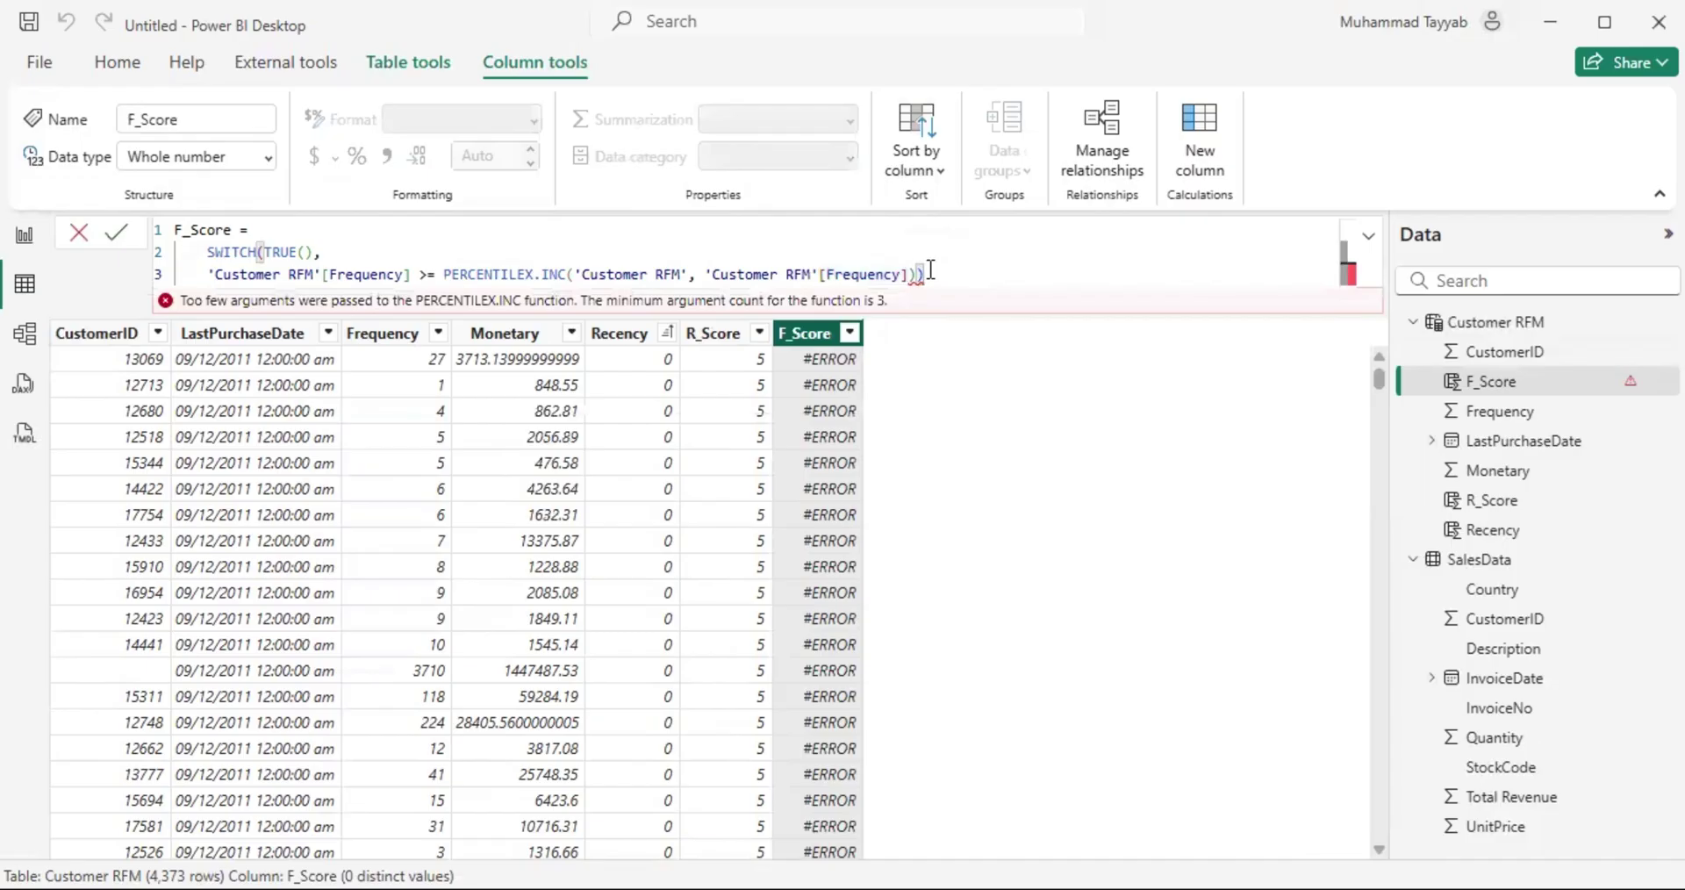
key("BackSpace")
key("BackSpace")
type(", 0.8")
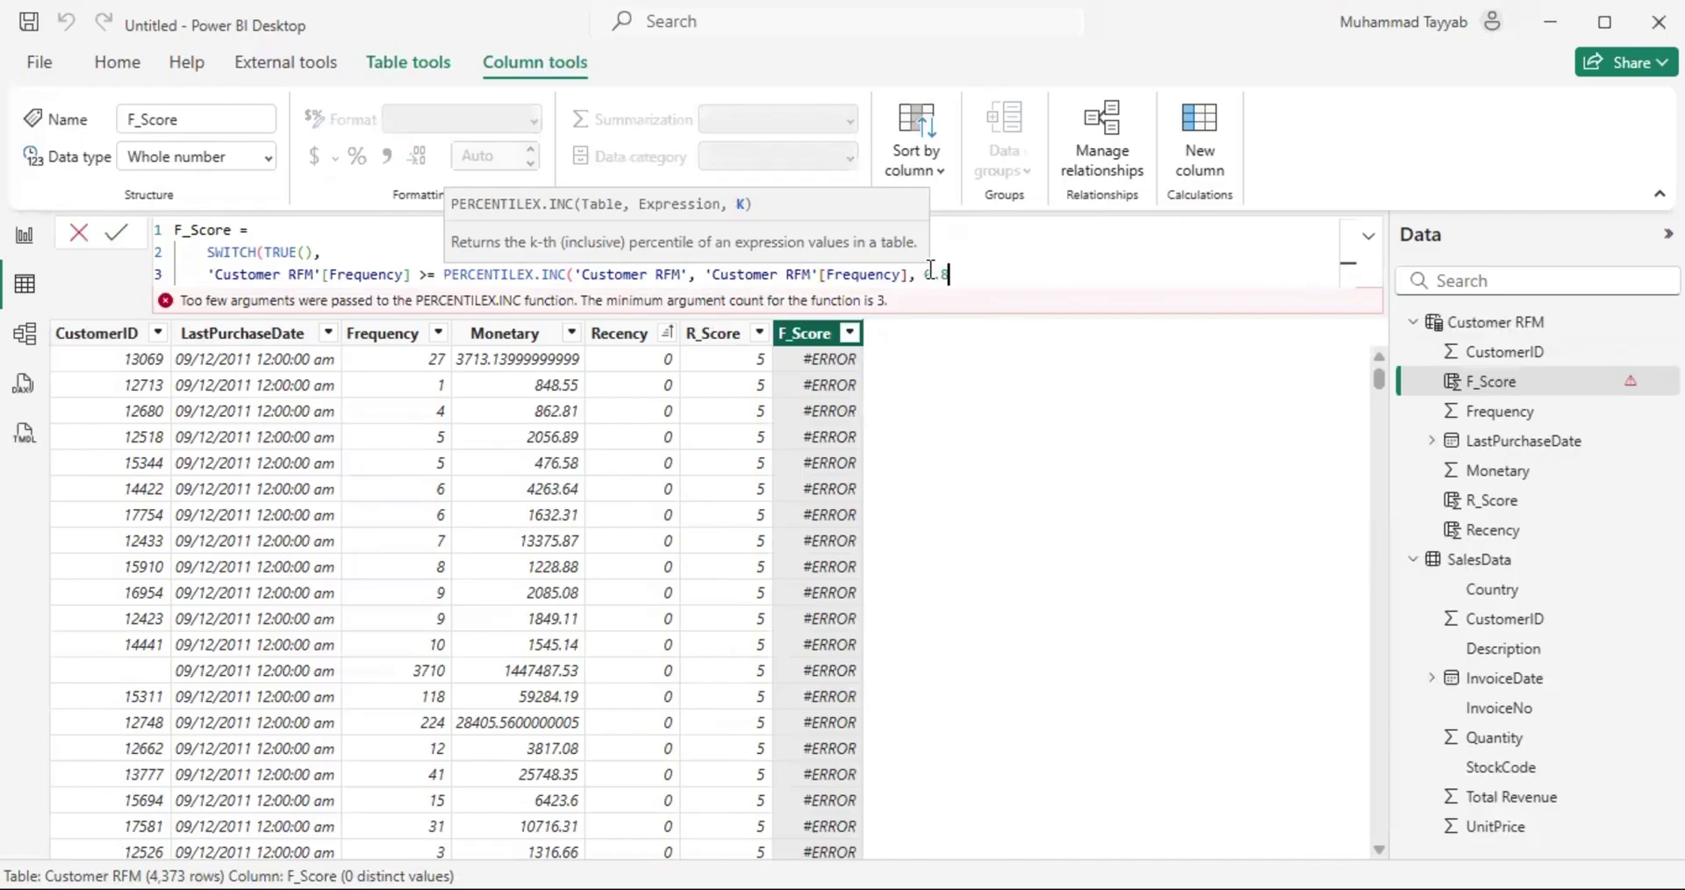
type("), 5")
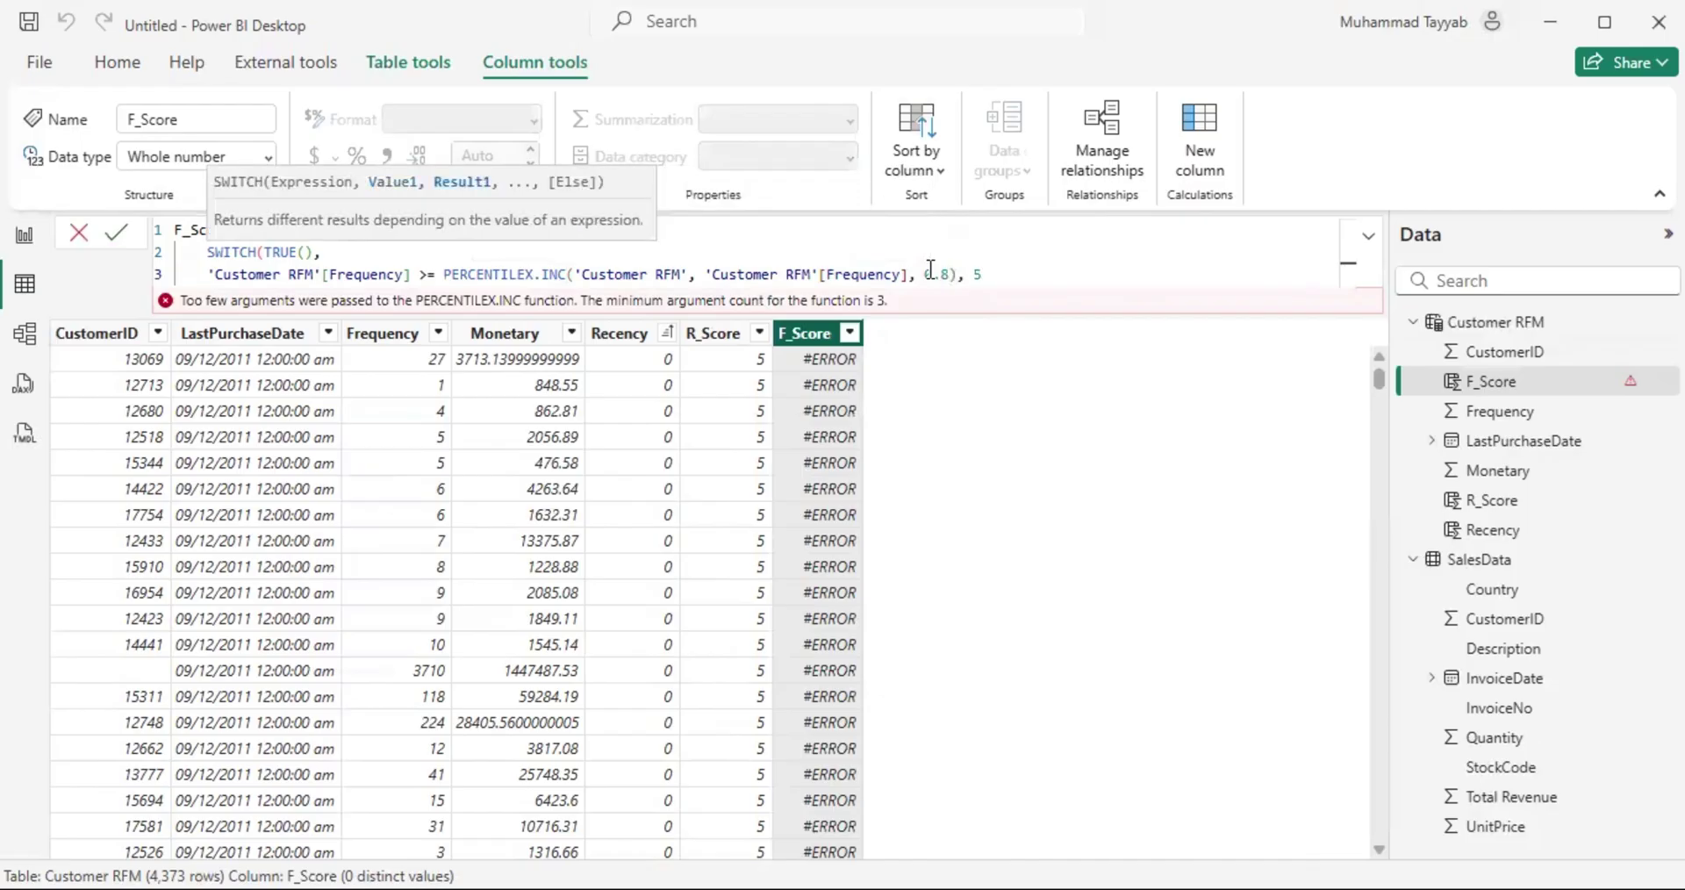
type(",")
key("shift+Return")
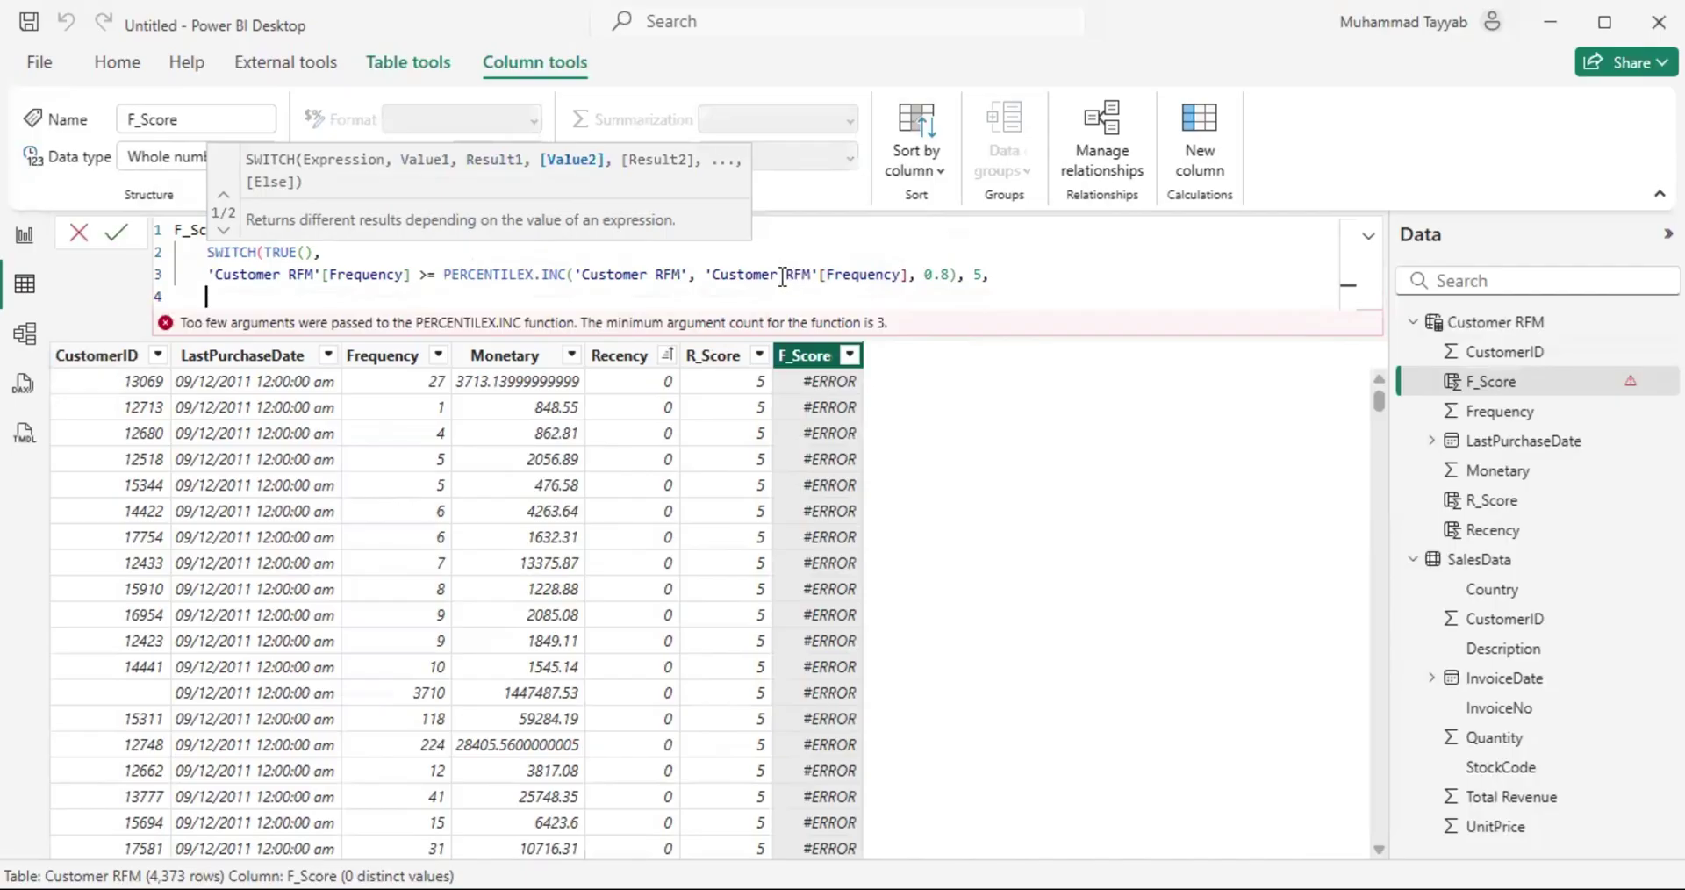
Step: Examine the first Frequency condition's comparison operator, percentile argument and score
left_click_drag(925, 275, 948, 275)
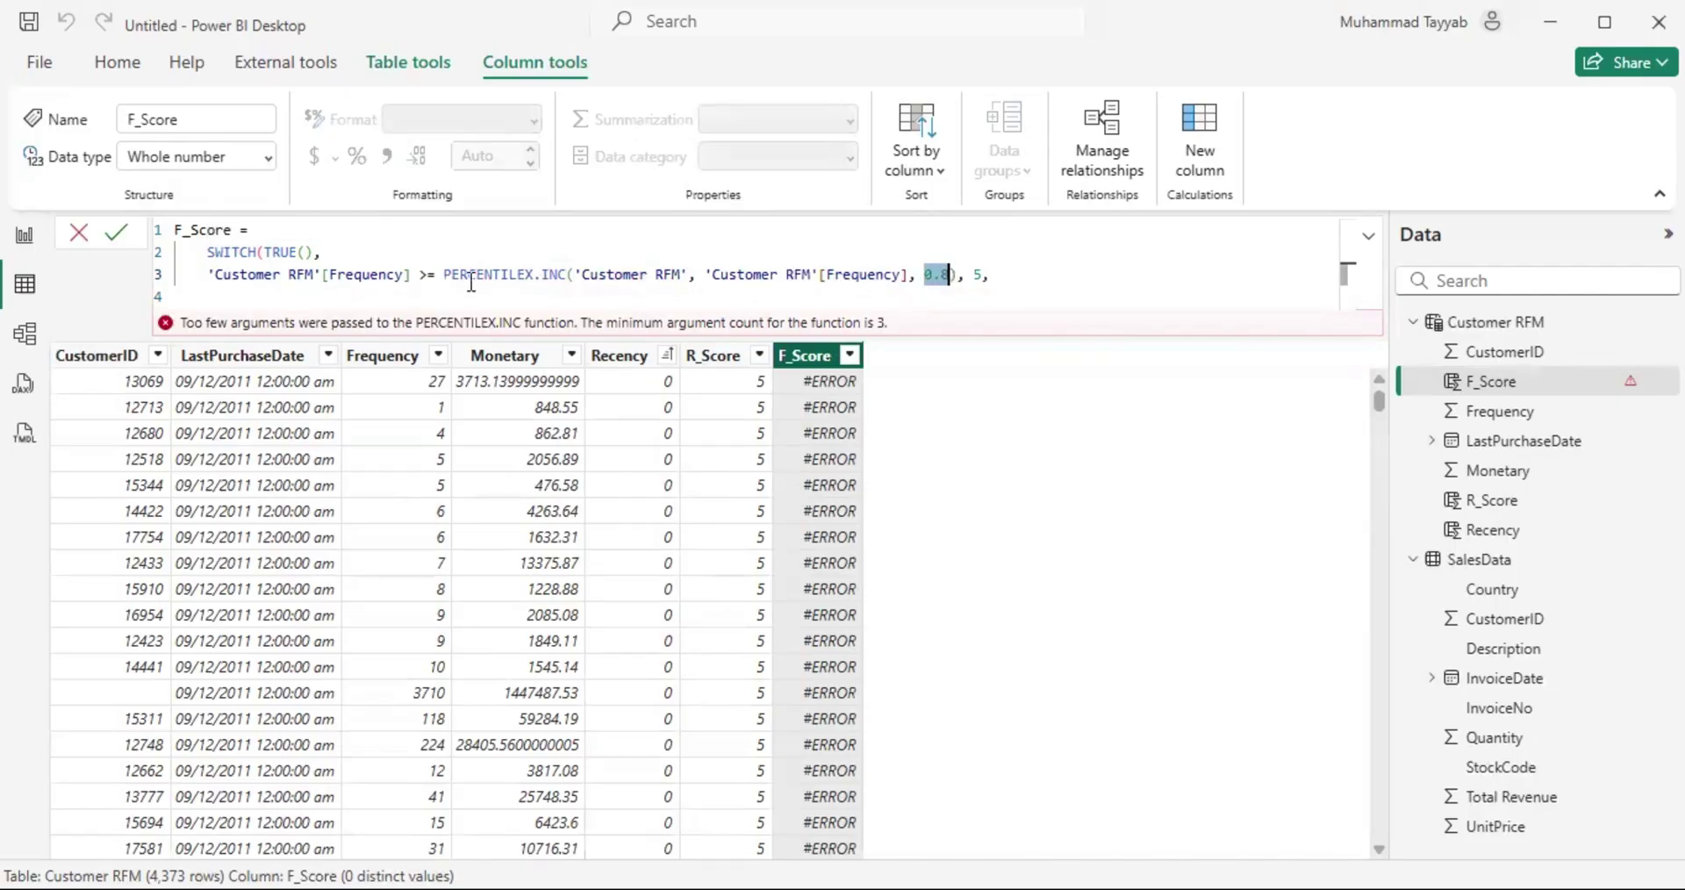
left_click(944, 279)
left_click(976, 275)
left_click_drag(924, 275, 827, 276)
left_click(958, 276)
type(")")
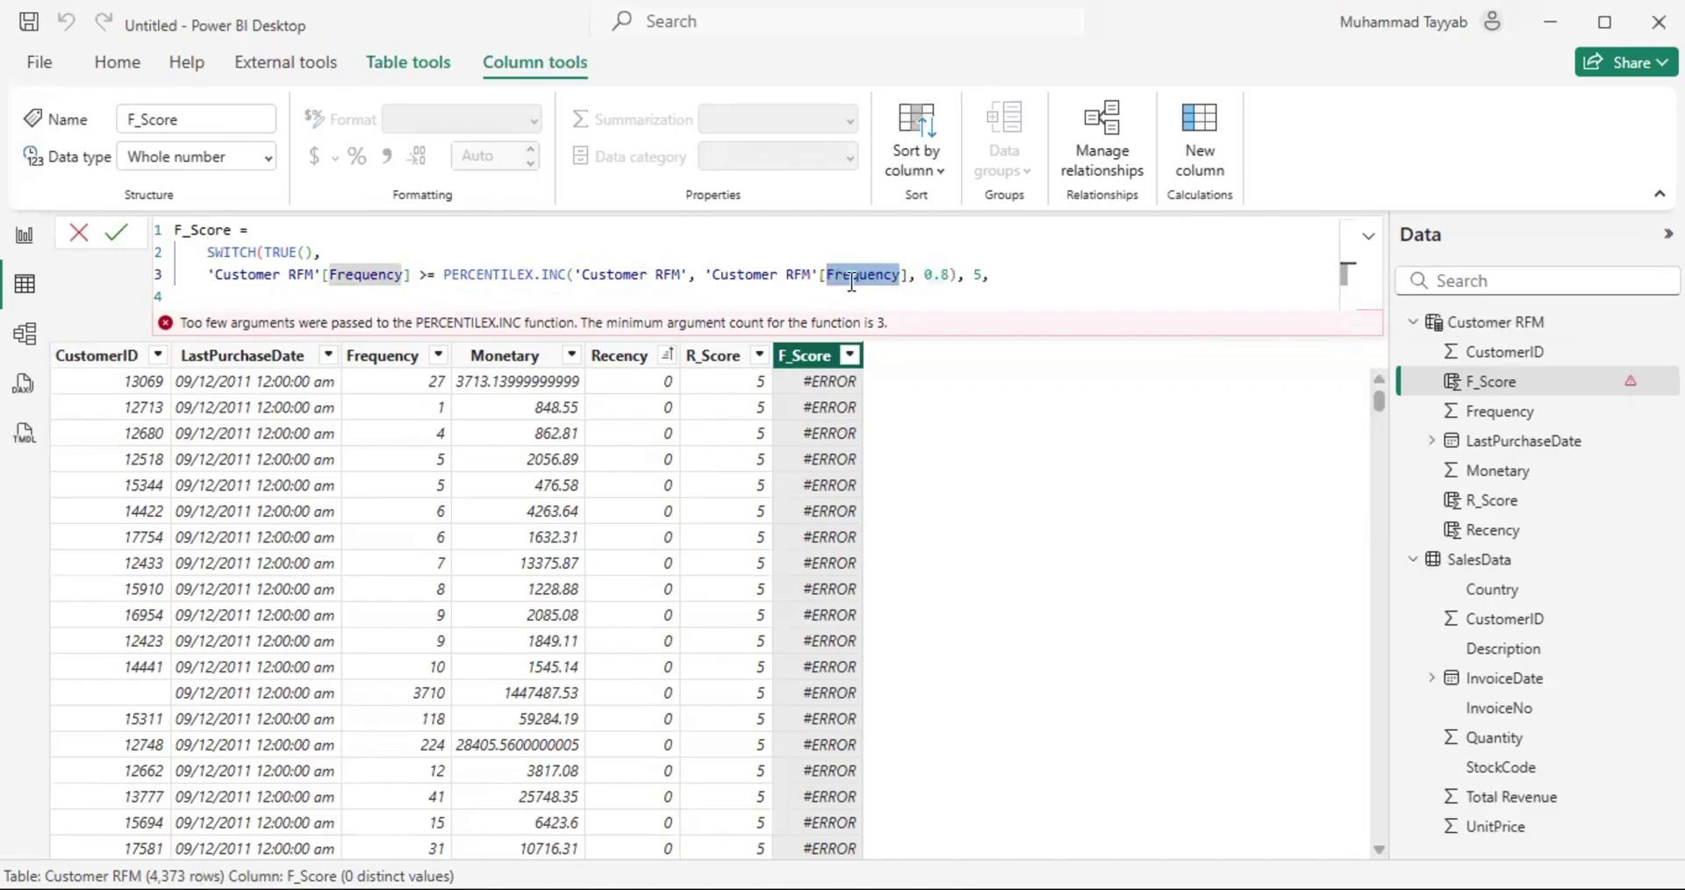
left_click_drag(952, 276, 917, 275)
left_click(955, 279)
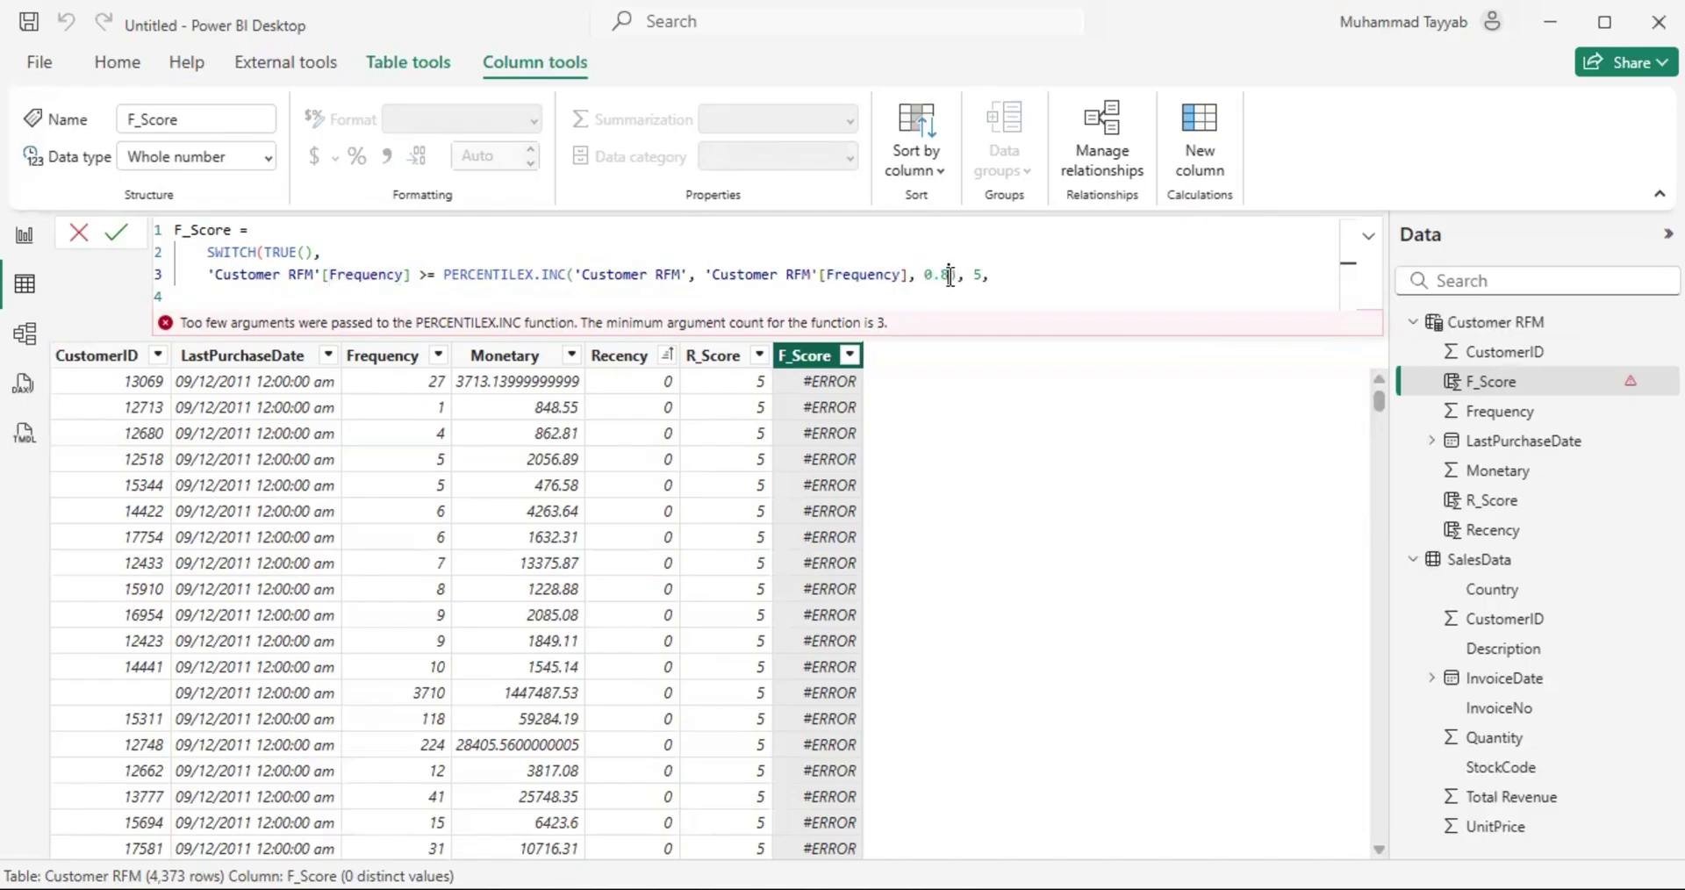
left_click_drag(419, 279, 433, 278)
left_click_drag(924, 277, 949, 279)
left_click(966, 277)
left_click(825, 278)
left_click(992, 277)
left_click_drag(955, 278, 918, 278)
Step: Duplicate the first Frequency condition onto the following line as the second condition
left_click(1009, 275)
left_click(208, 274, "shift")
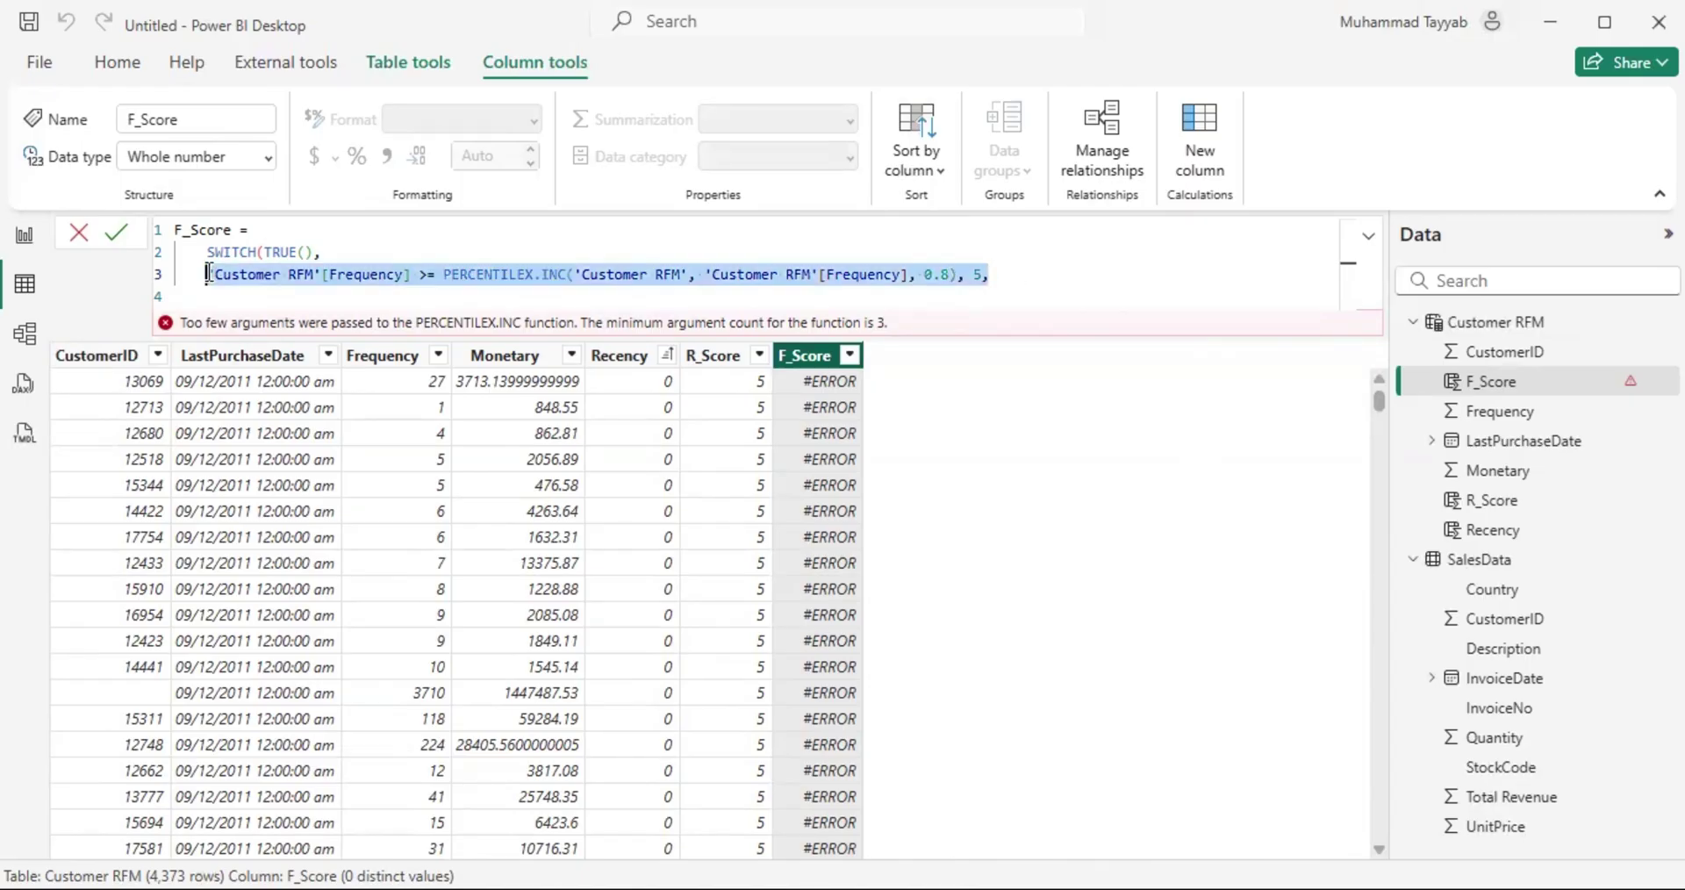
key("ctrl+c")
left_click(987, 276)
key("Return")
key("ctrl+v")
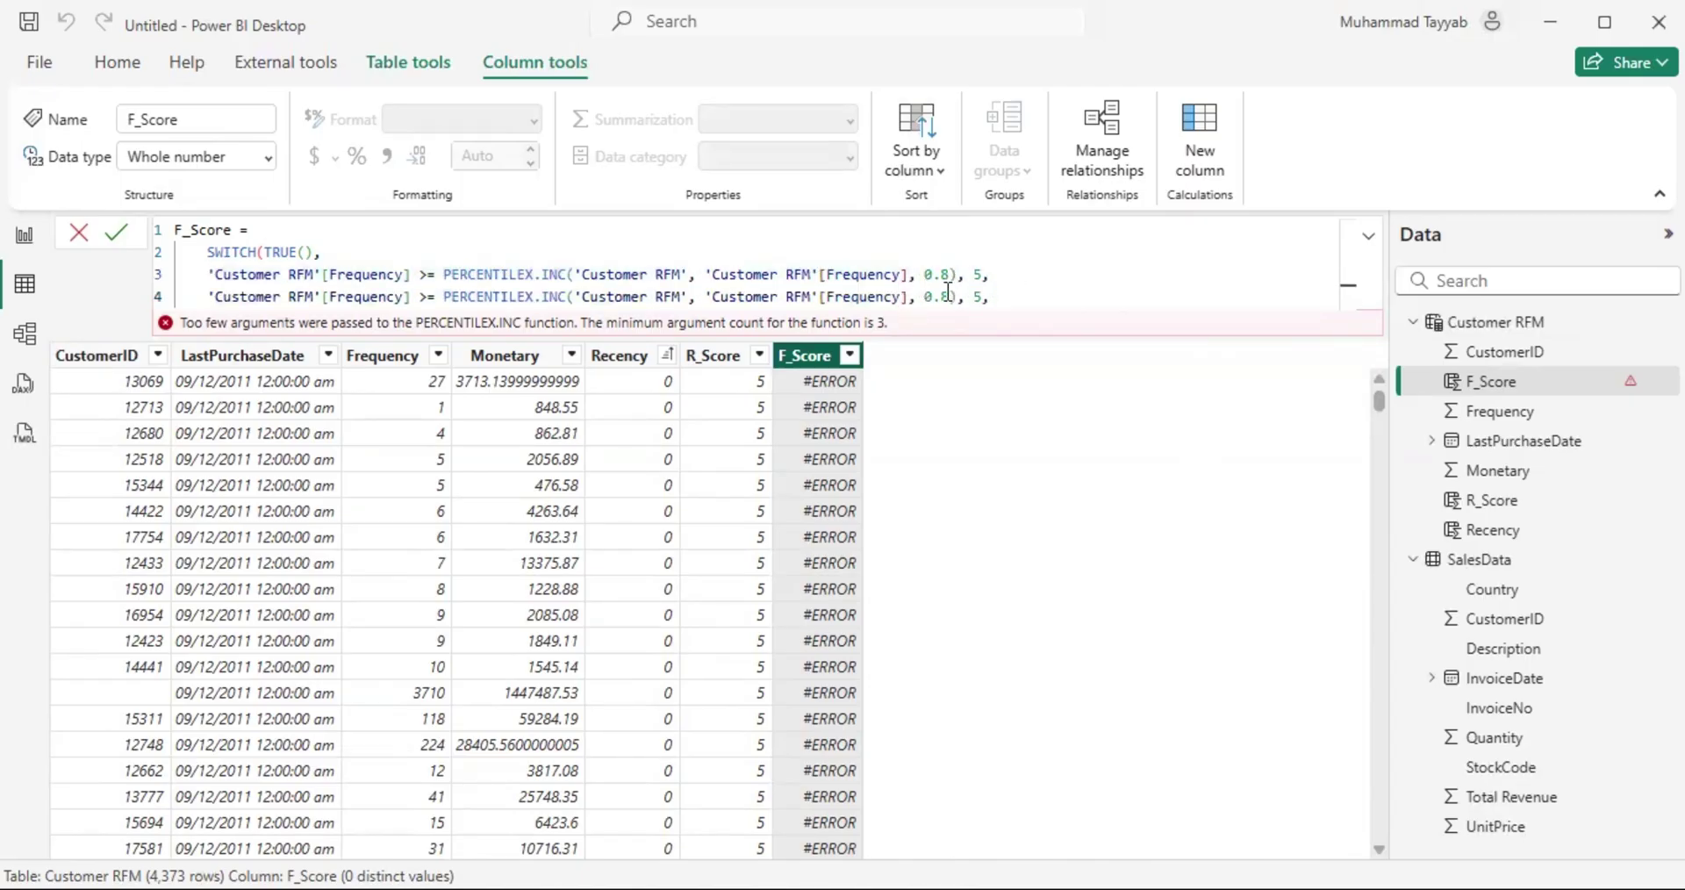
Step: Set the second Frequency condition's percentile to 0.6 and its score to 4
left_click(950, 297)
key("BackSpace")
type("6")
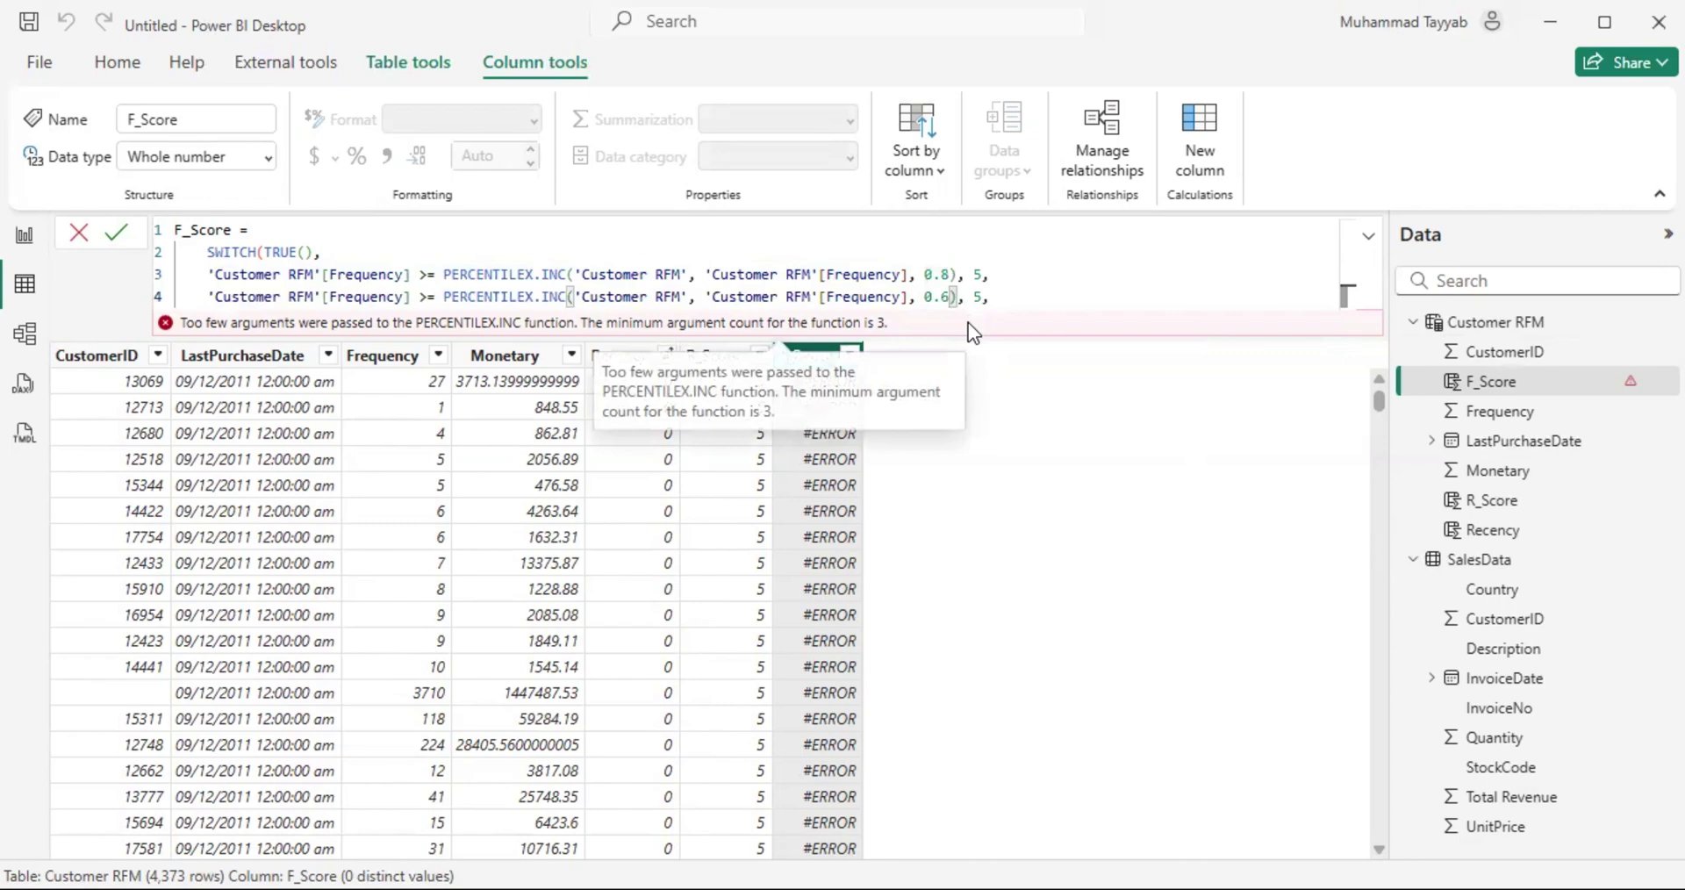
left_click(980, 299)
key("BackSpace")
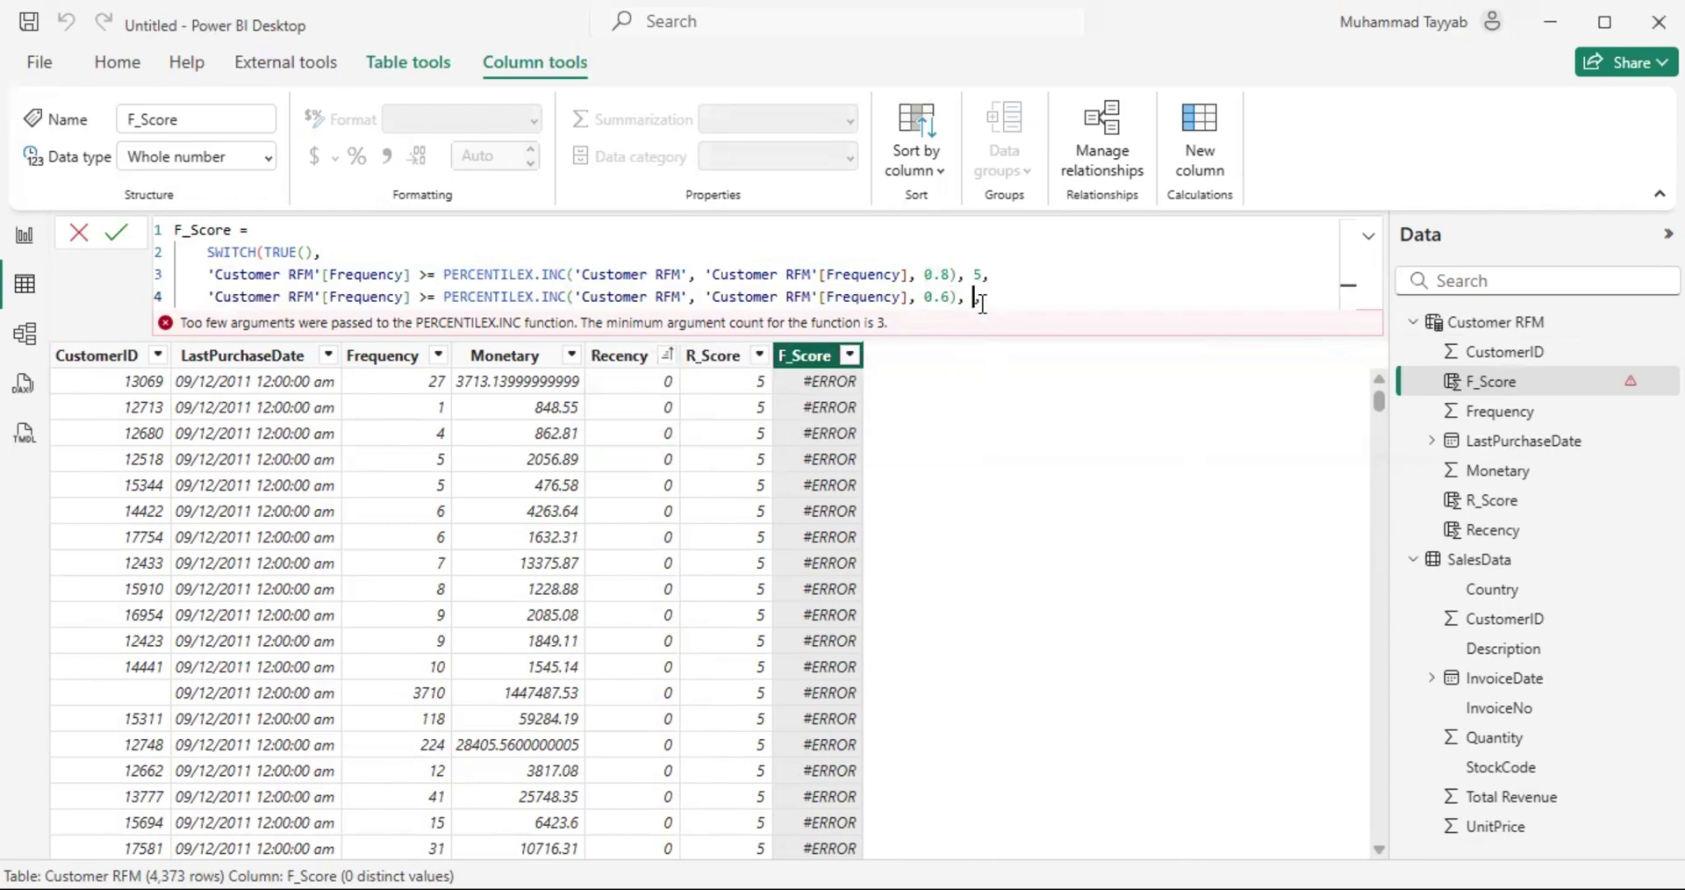
type("4,")
Step: Paste a third Frequency condition on a new line and set its percentile to 0.4 and score to 3
key("shift+Return")
key("ctrl+v")
left_click(951, 323)
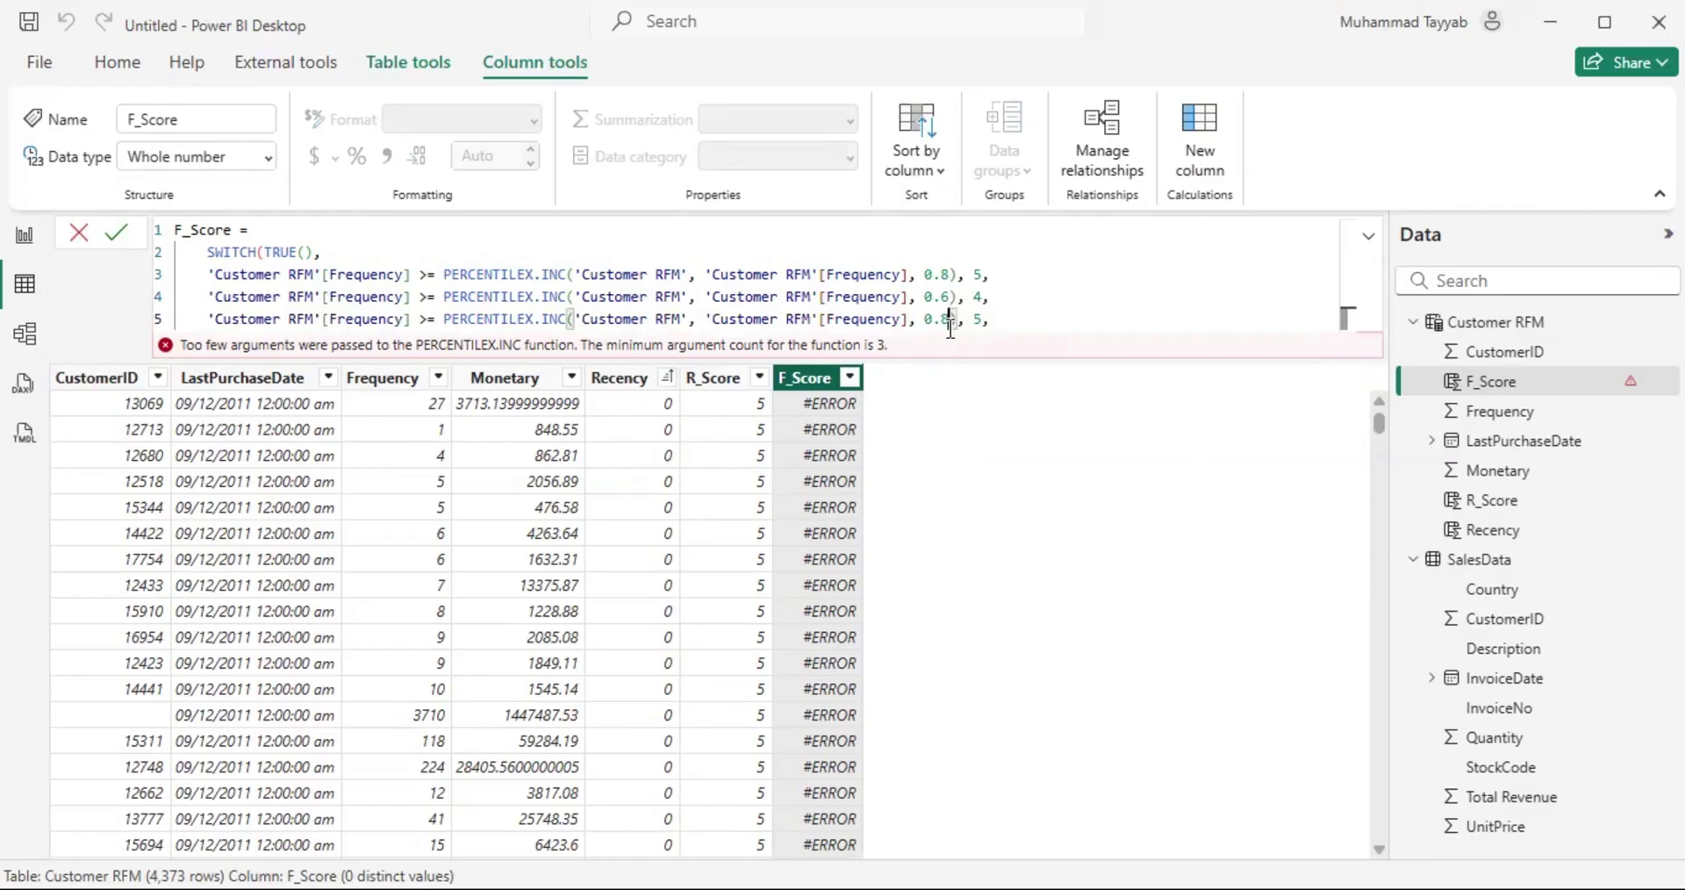
double_click(951, 323)
type("0.4")
left_click(1030, 320)
key("BackSpace")
key("BackSpace")
type("3,")
Step: Add a fourth Frequency condition with percentile 0.2 and score 2, and close the SWITCH with a default score of 1
key("shift+Return")
key("ctrl+v")
left_click(951, 342)
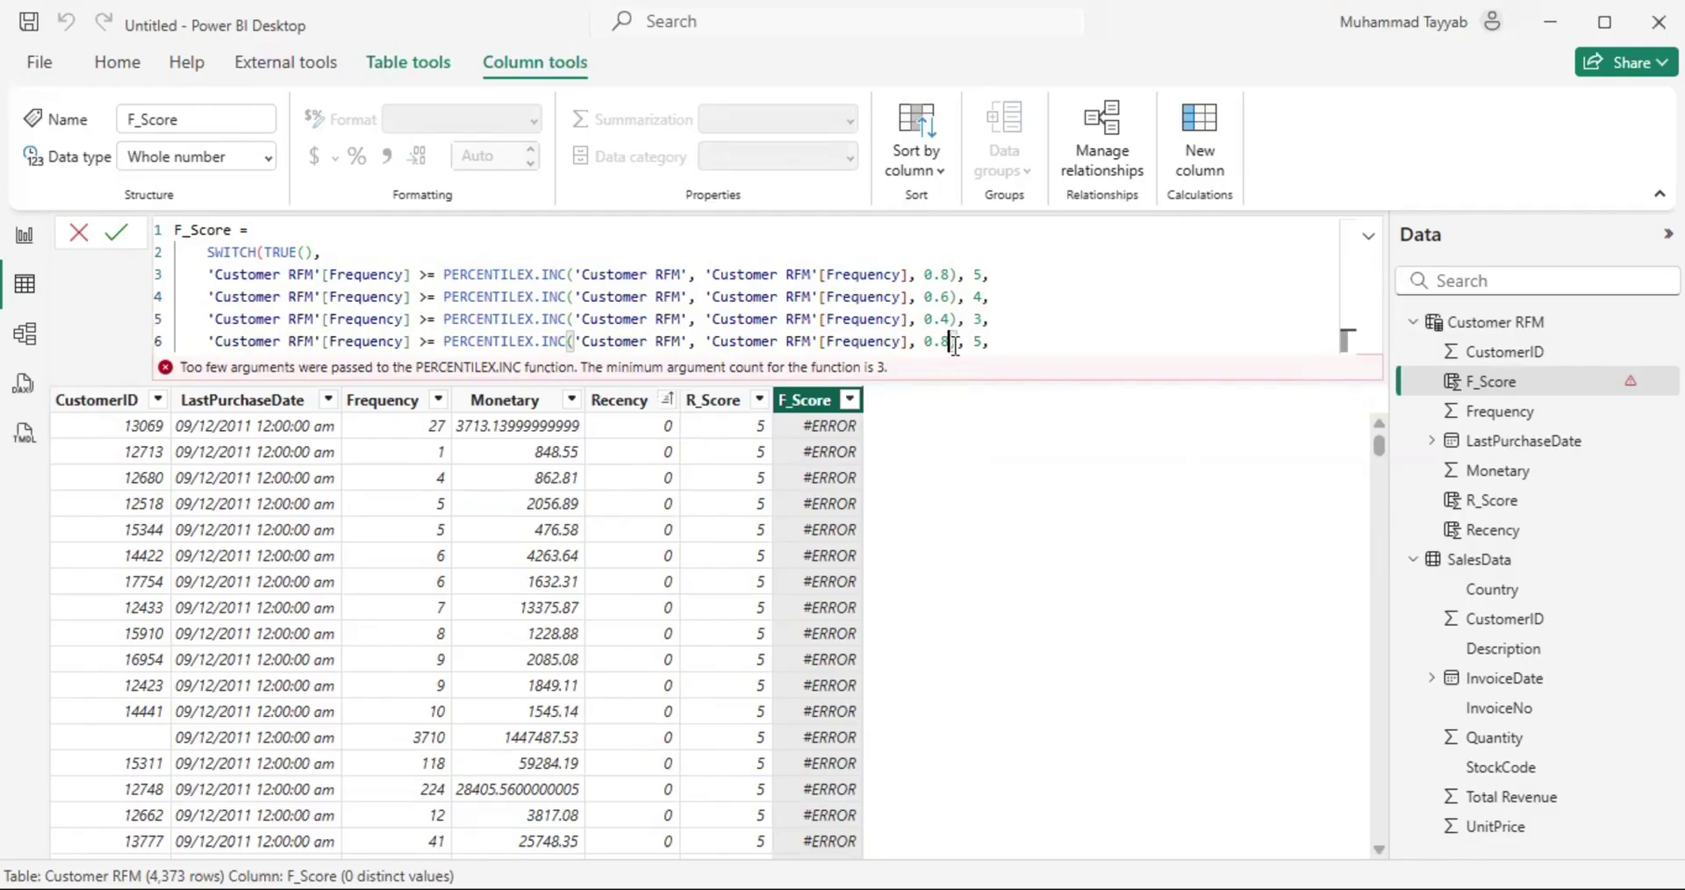
double_click(951, 341)
type("0.2")
double_click(979, 341)
type("1")
key("shift+Return")
type("1)")
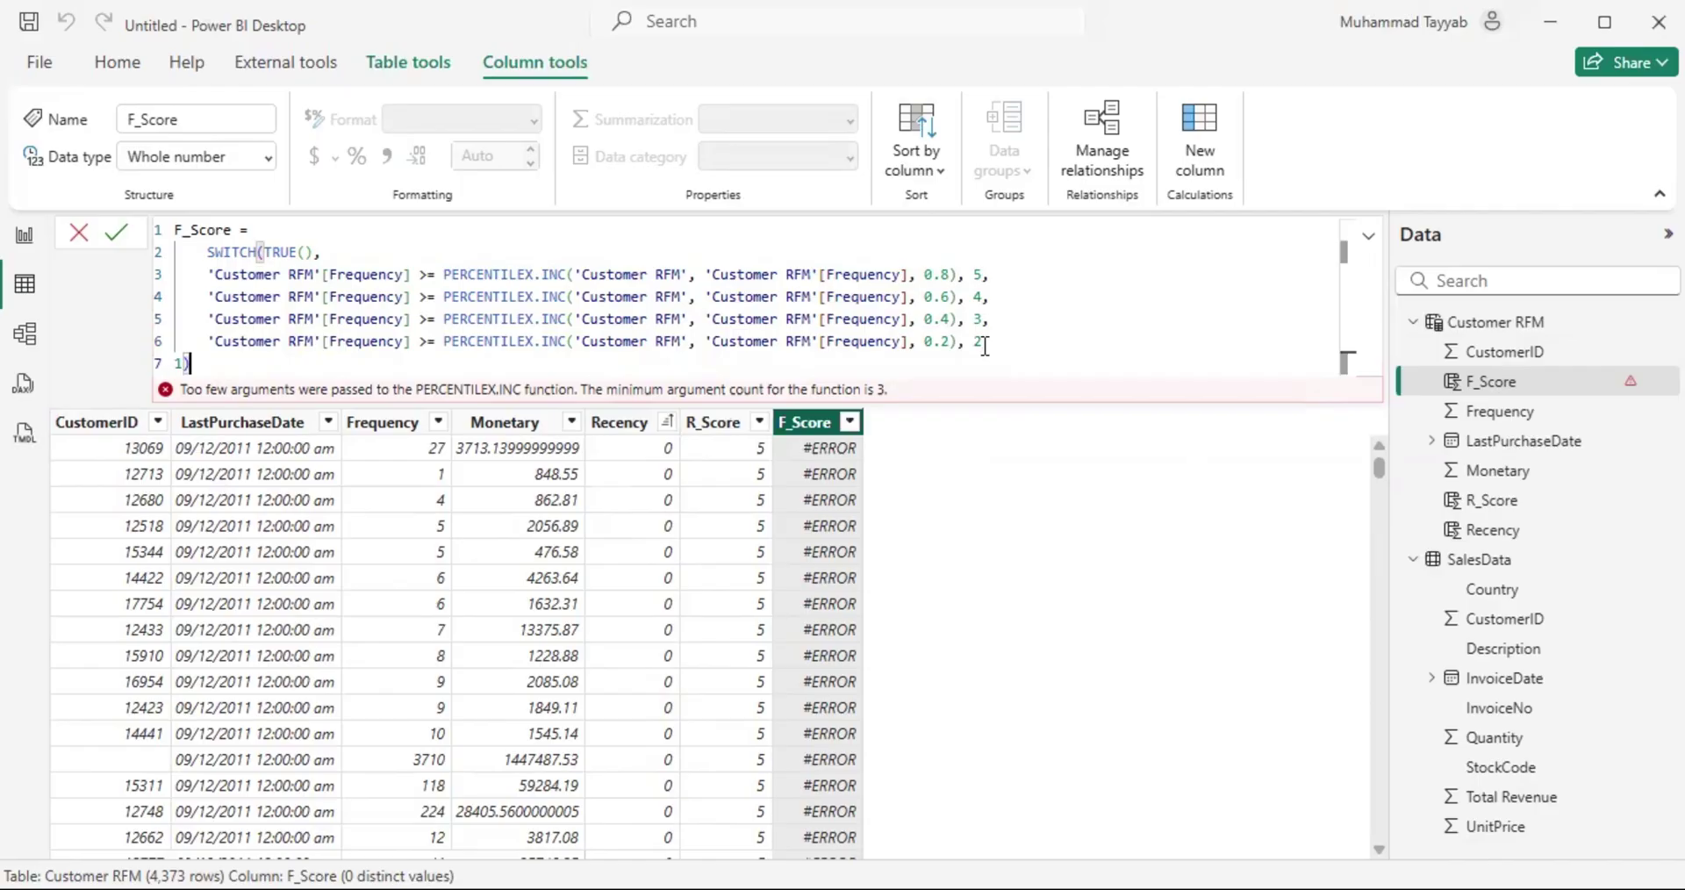
Step: Finish the F_Score formula with a comma after score 2, commit it, and sort the Customer RFM table by Frequency ascending
key("Return")
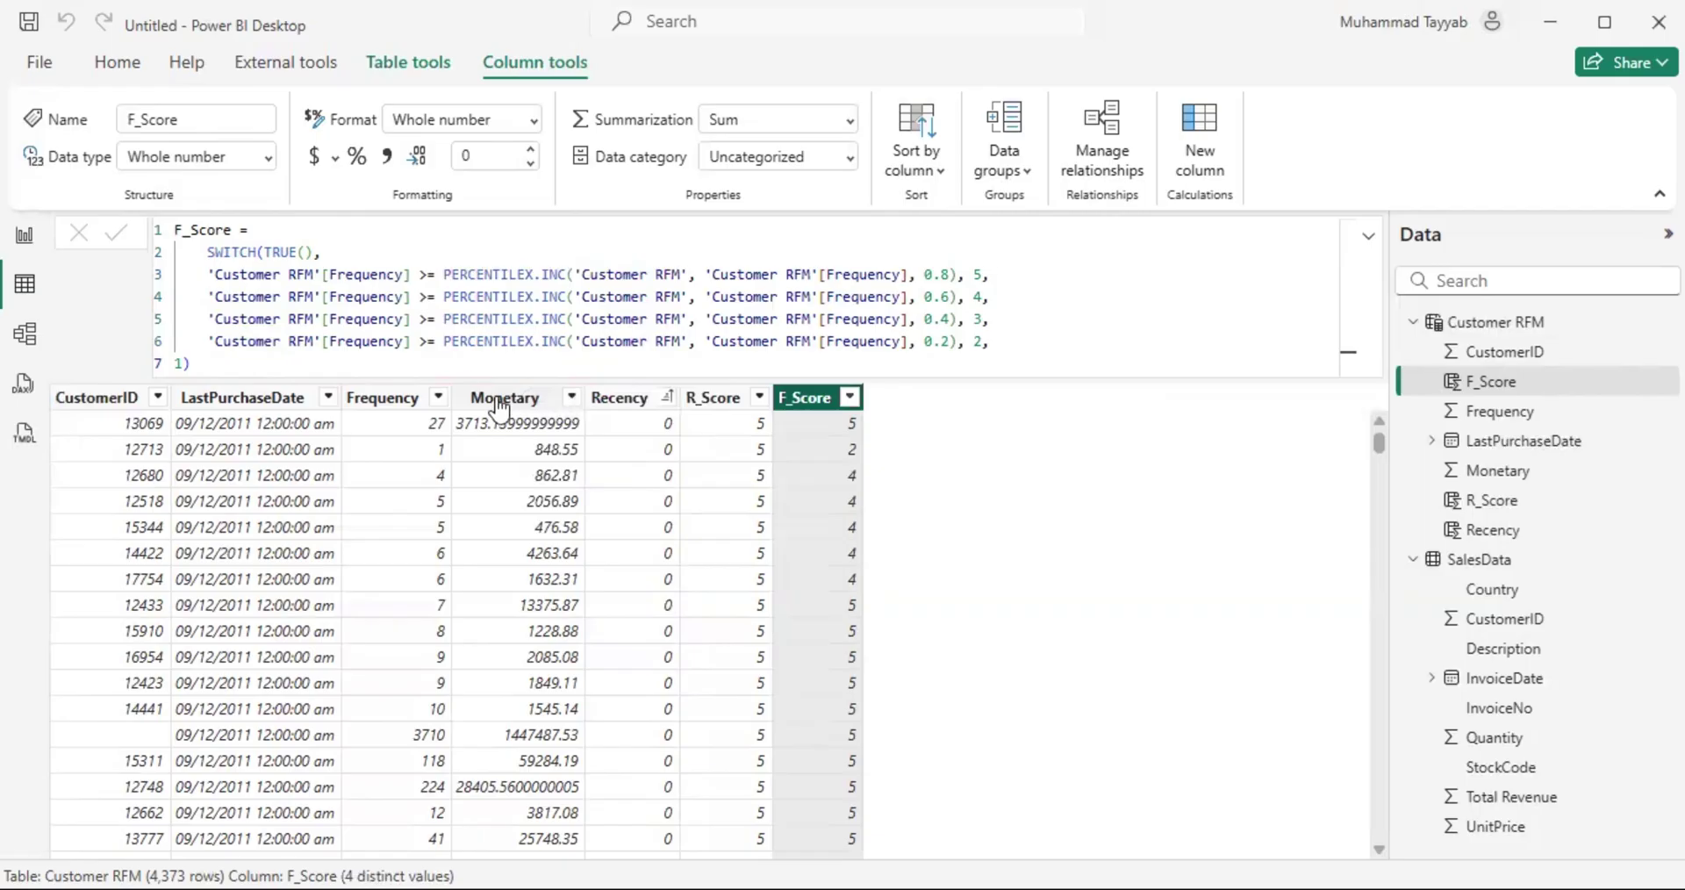
left_click(437, 398)
left_click(553, 202)
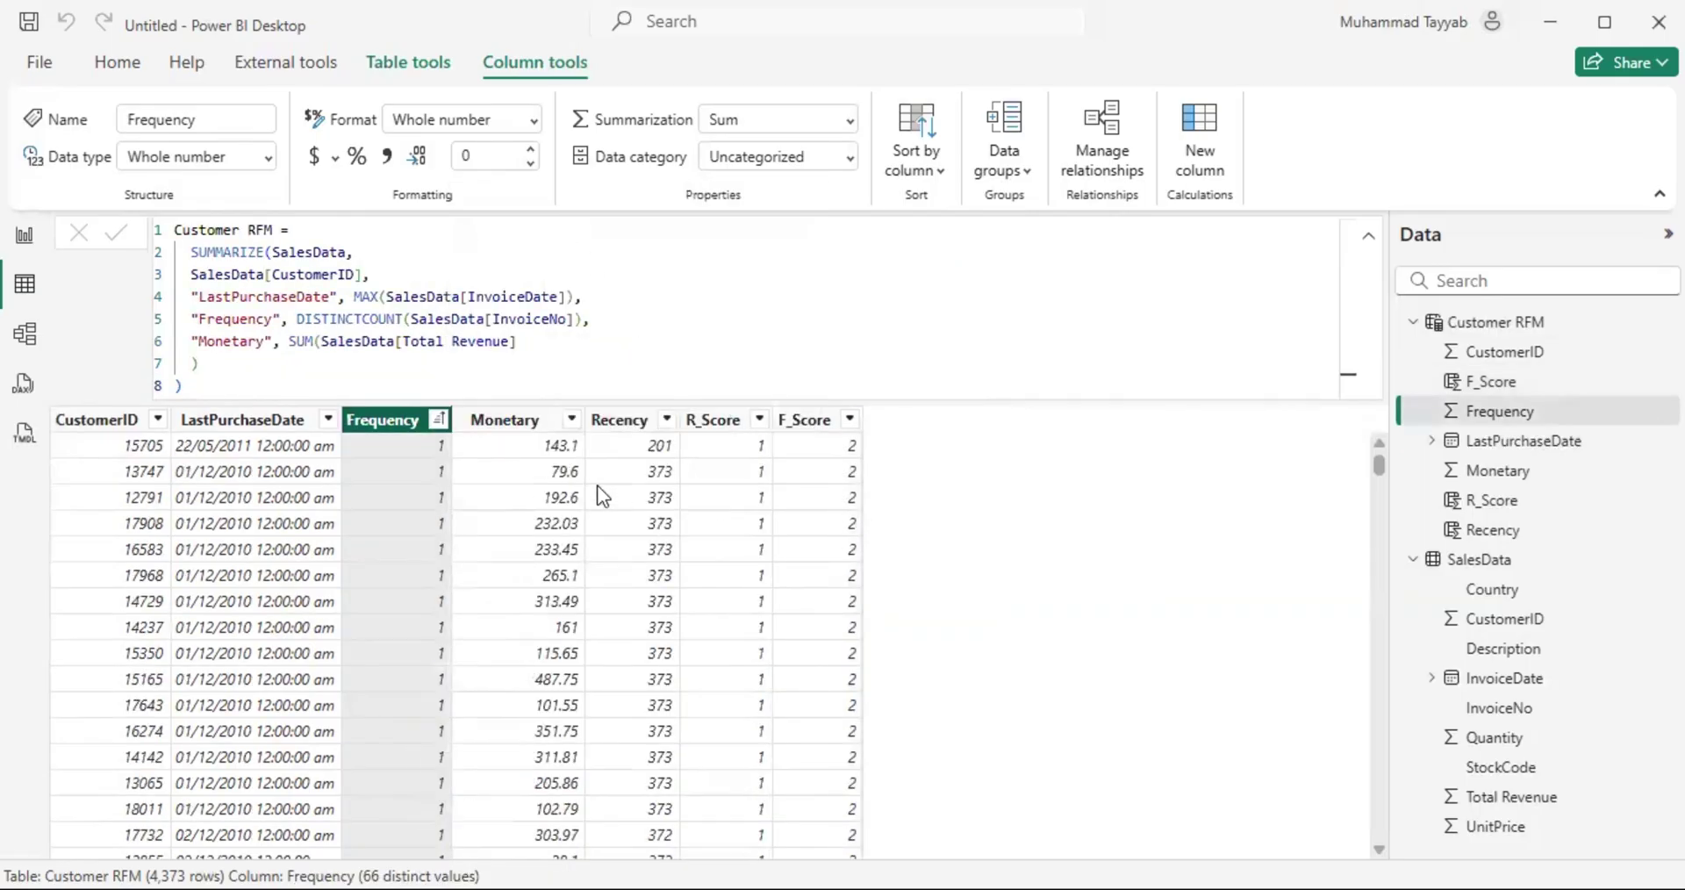
Step: Compare F_Score with the sorted Frequency values across the table, and examine the distinct values in both columns' filter lists
scroll(666, 503, "down", 3)
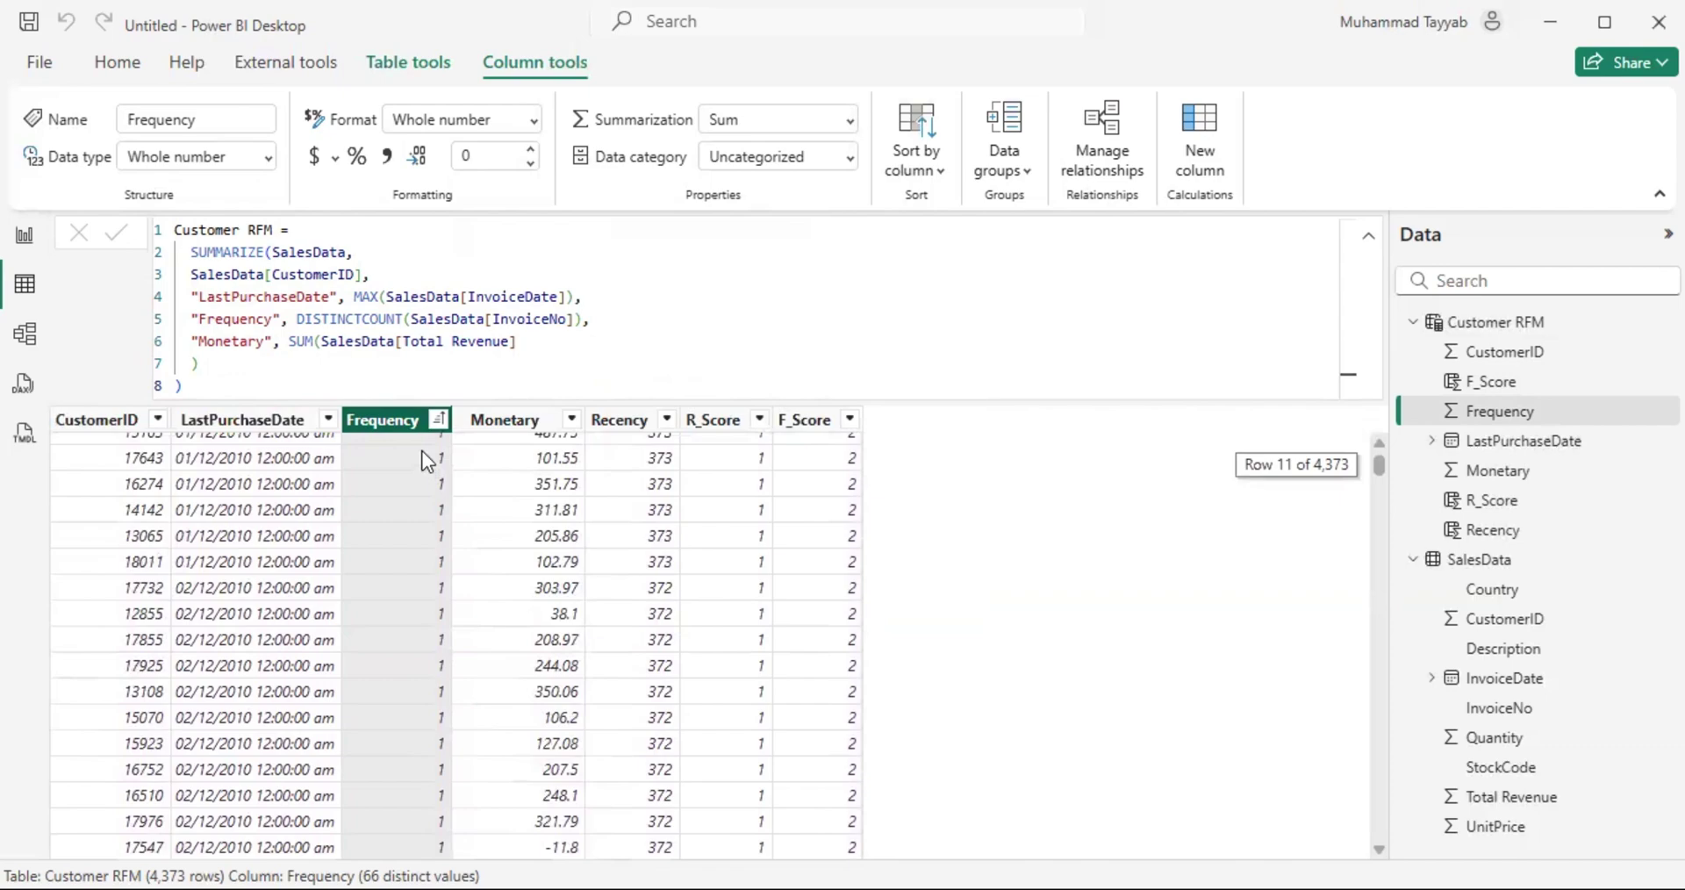
scroll(427, 460, "down", 5)
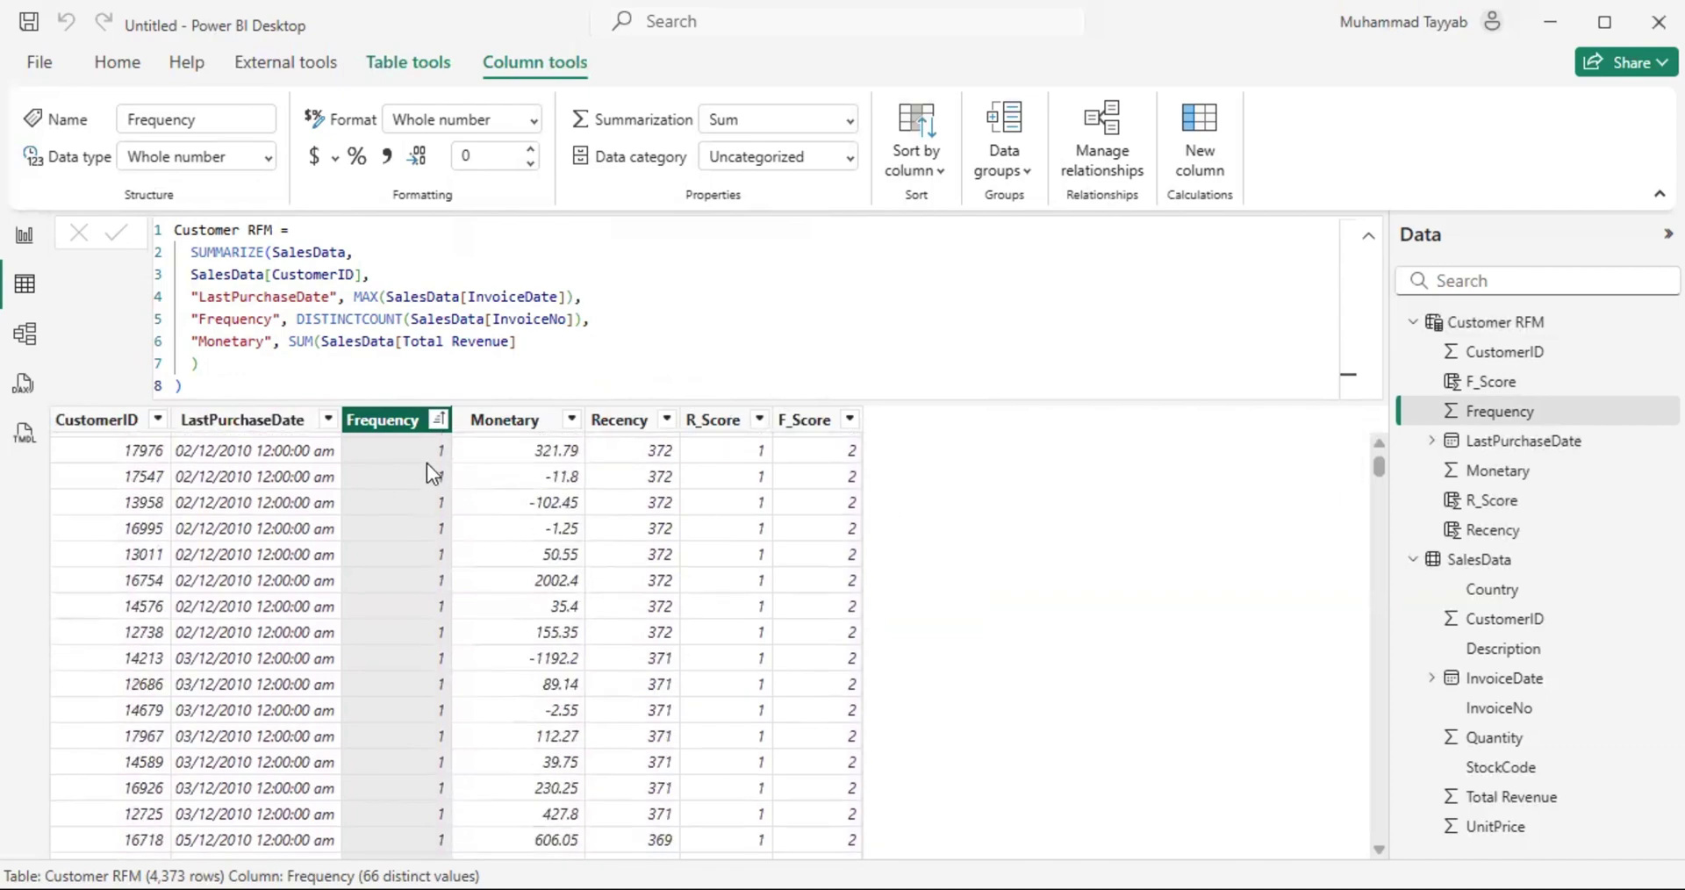
left_click_drag(1373, 458, 1381, 644)
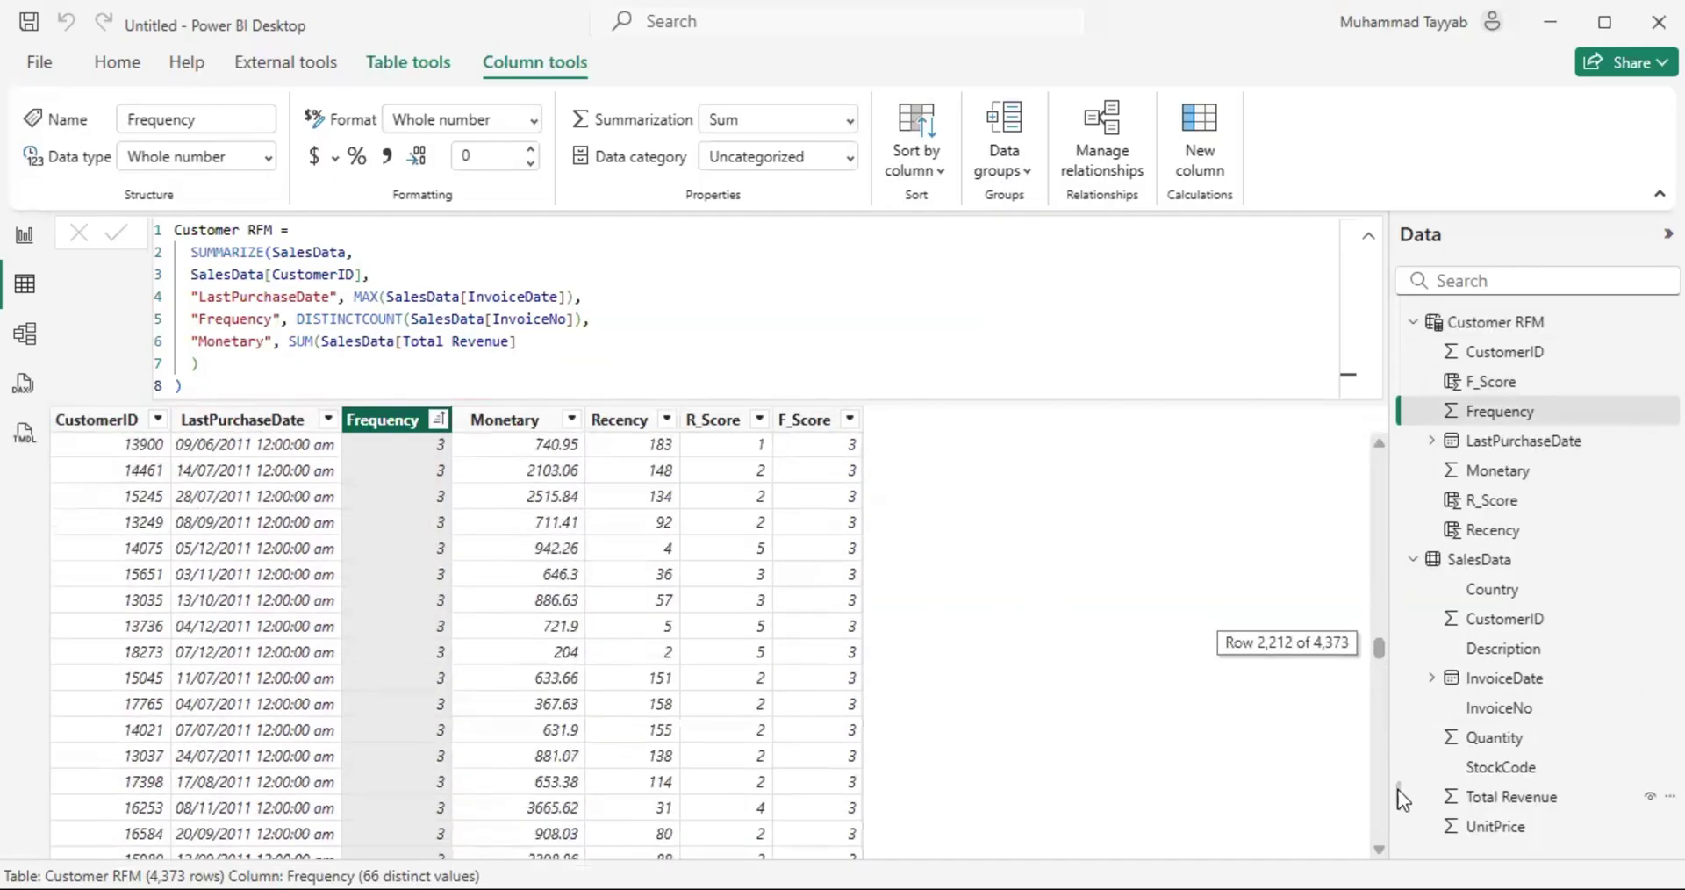
left_click(850, 419)
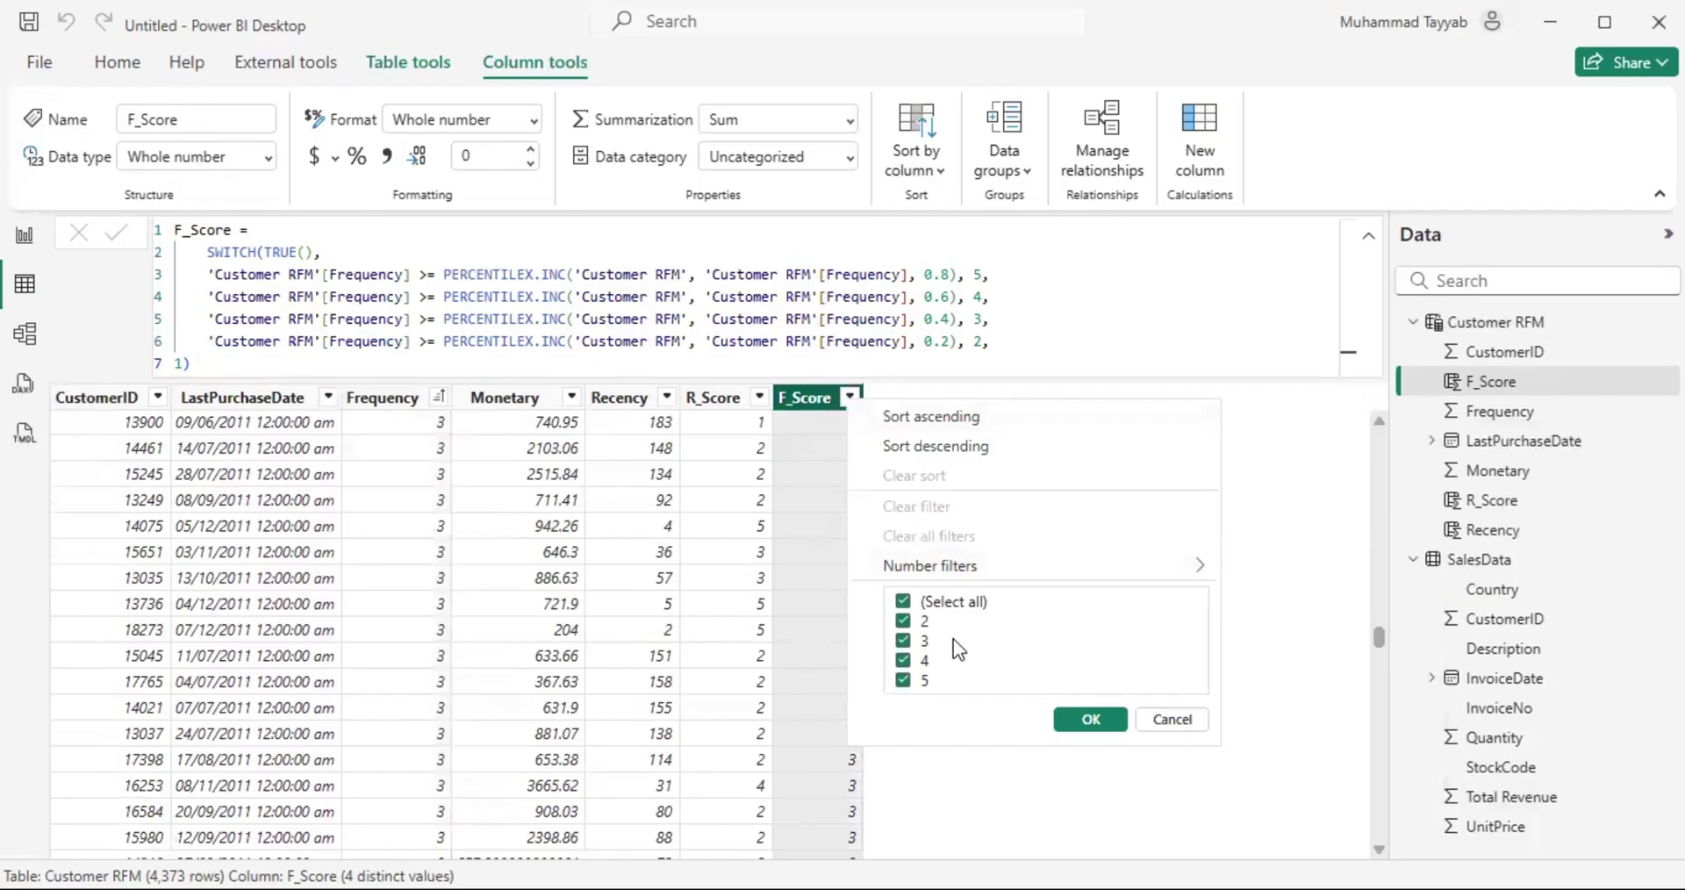
left_click(1187, 722)
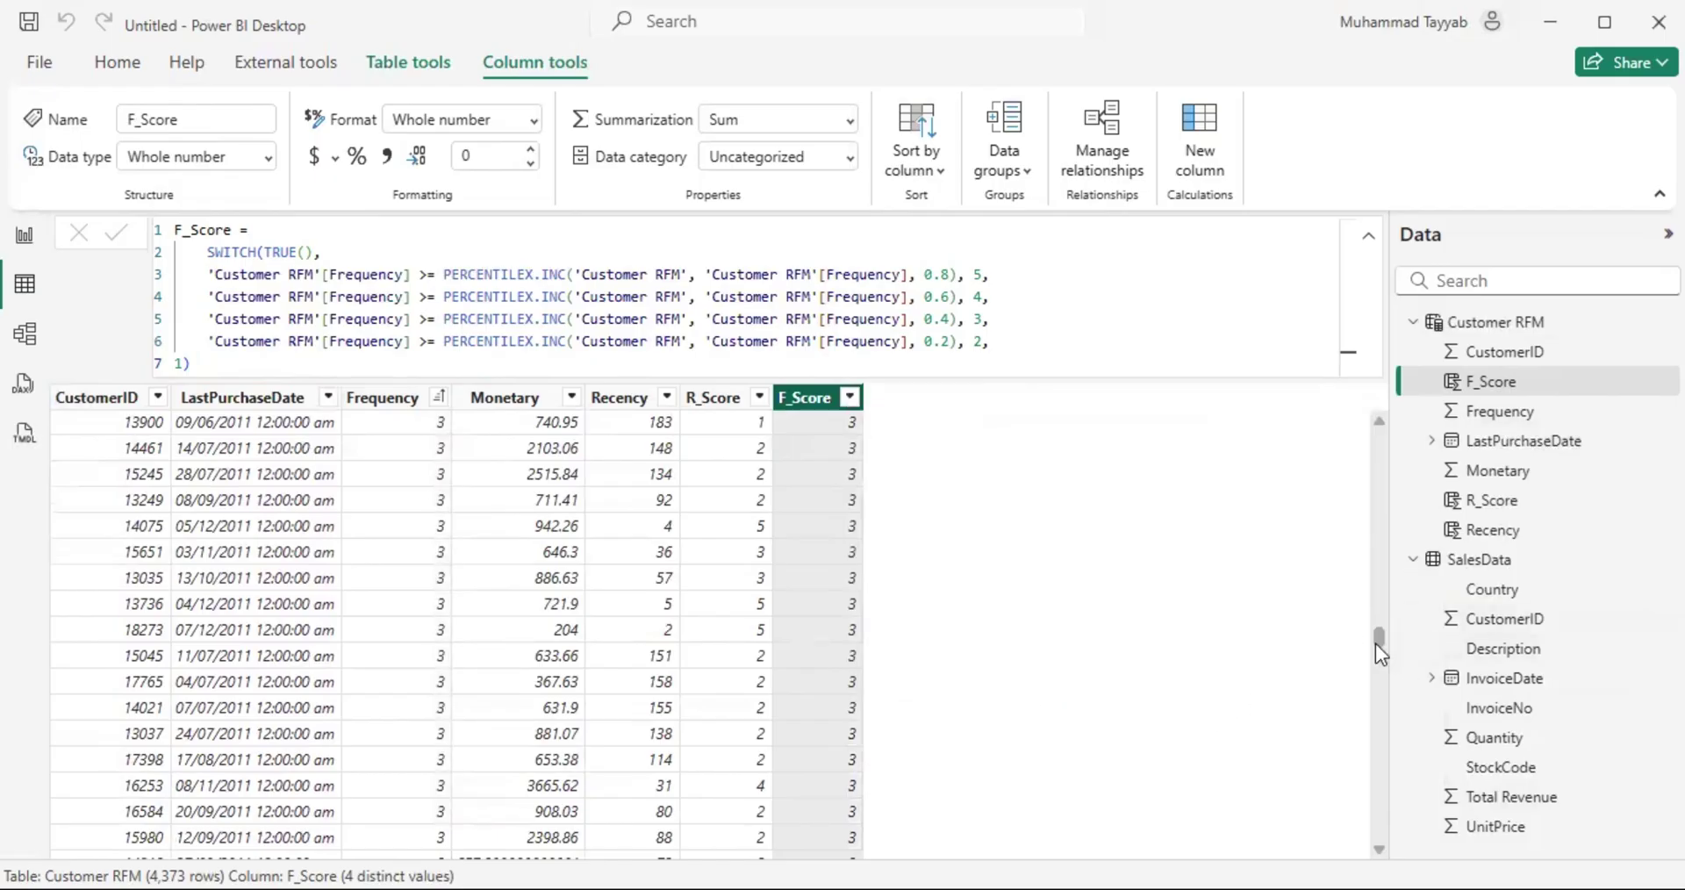
left_click_drag(1376, 645, 1393, 396)
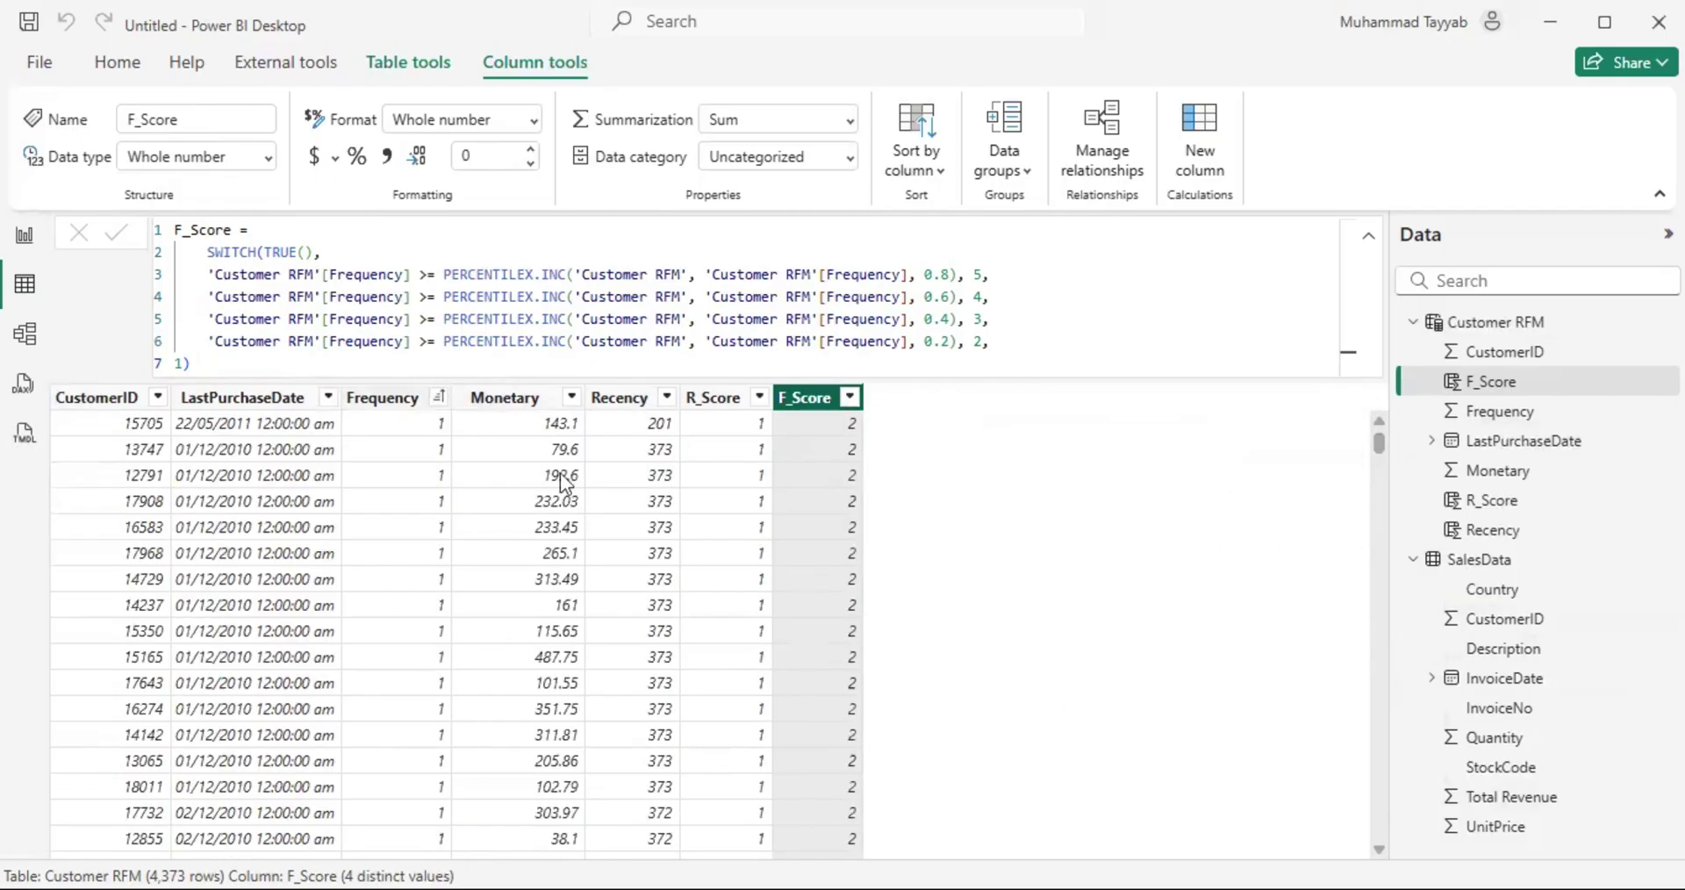
left_click(438, 397)
scroll(608, 646, "down", 10)
scroll(597, 614, "up", 10)
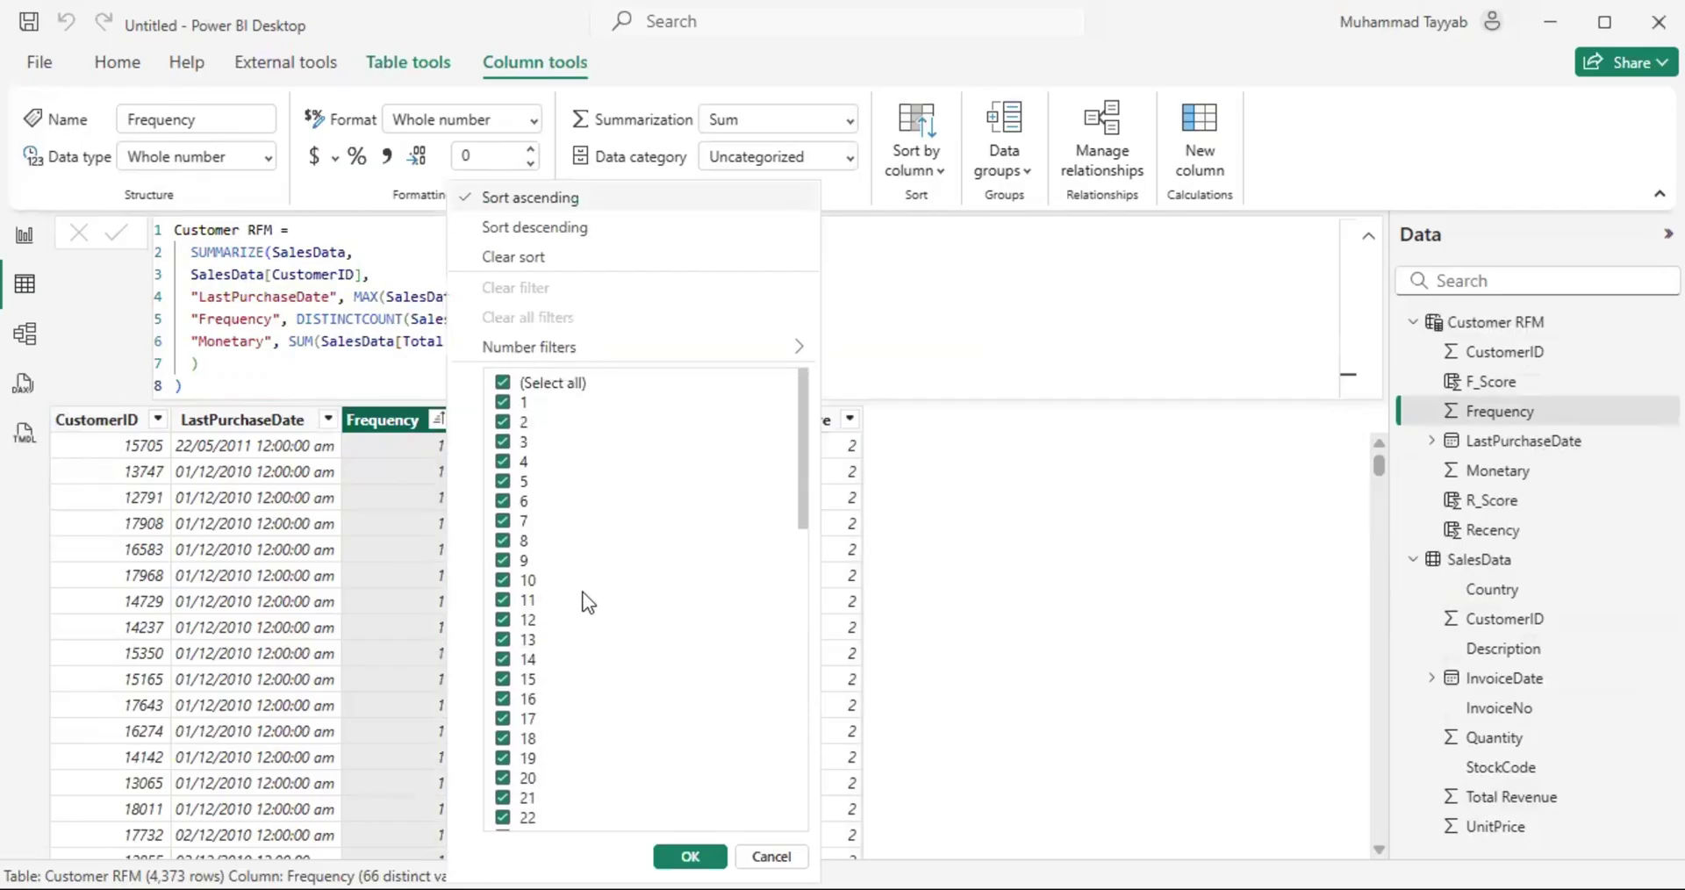
left_click(770, 856)
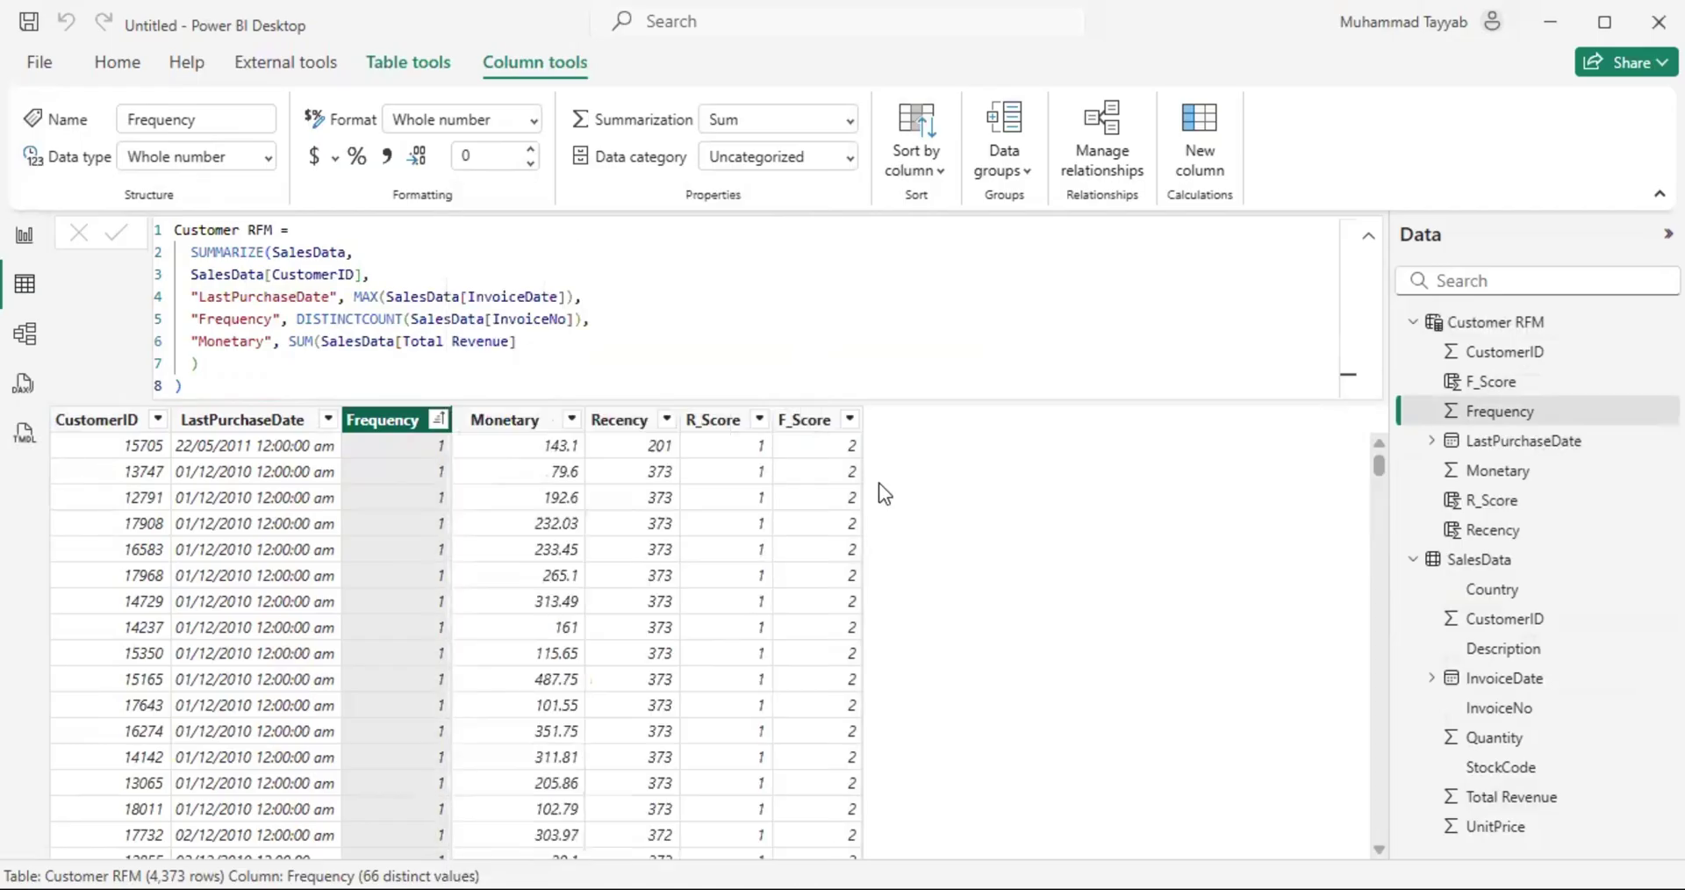
mouse_move(1378, 461)
left_mouse_down()
mouse_move(1396, 823)
mouse_move(1379, 456)
mouse_move(1379, 825)
mouse_move(1378, 452)
left_mouse_up()
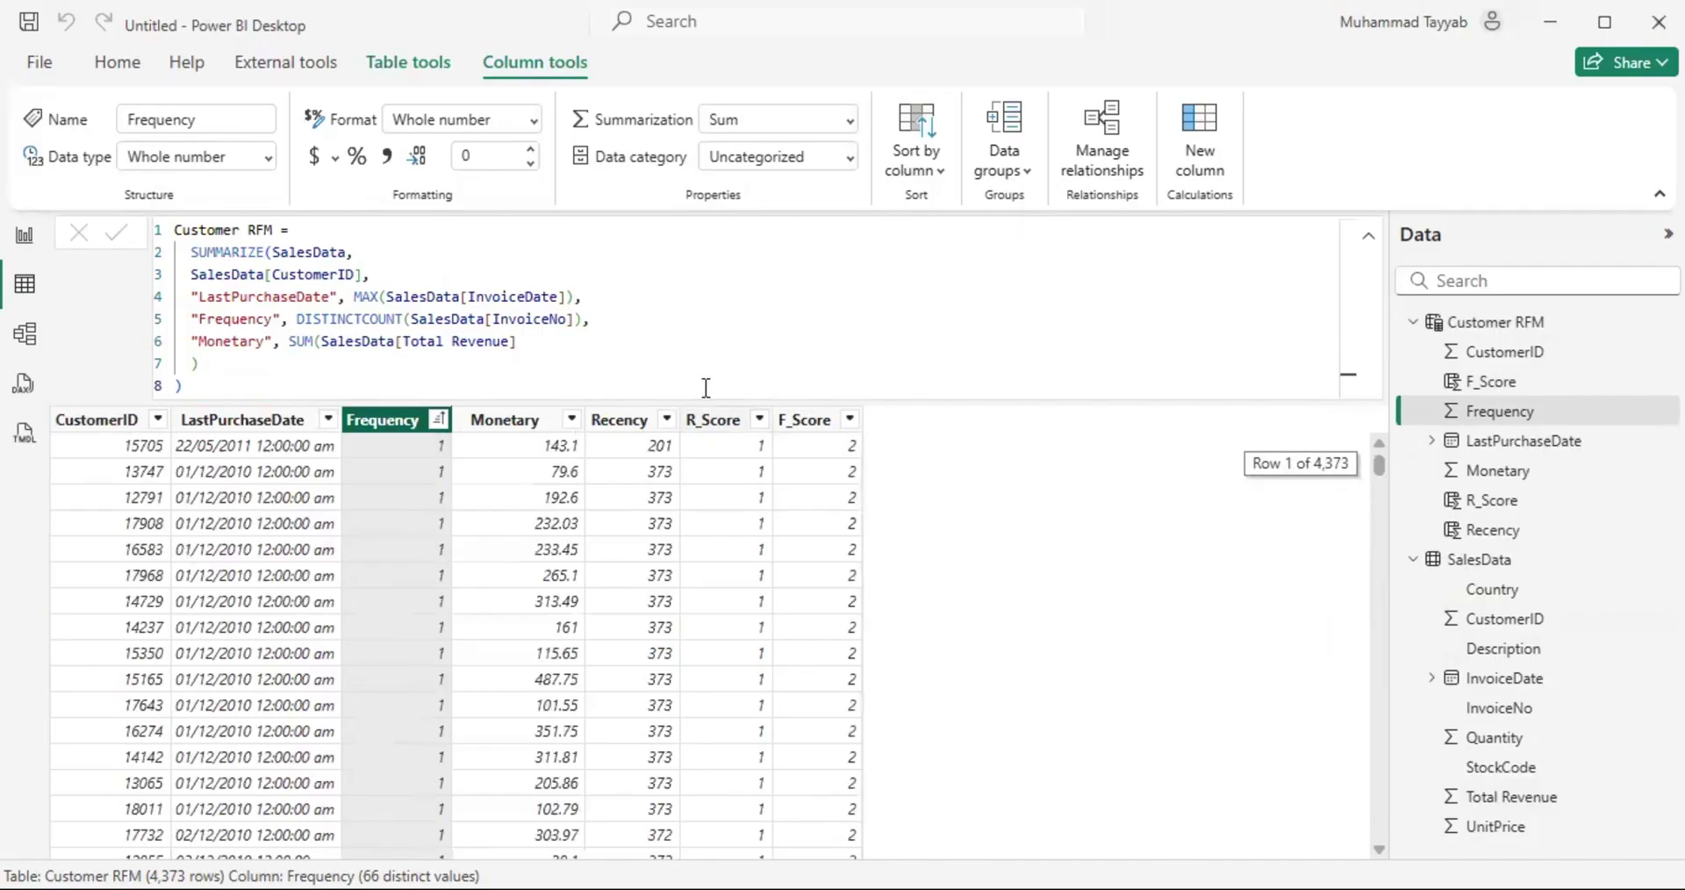
Step: Copy the whole F_Score formula into a new calculated column in the Customer RFM table
left_click(805, 420)
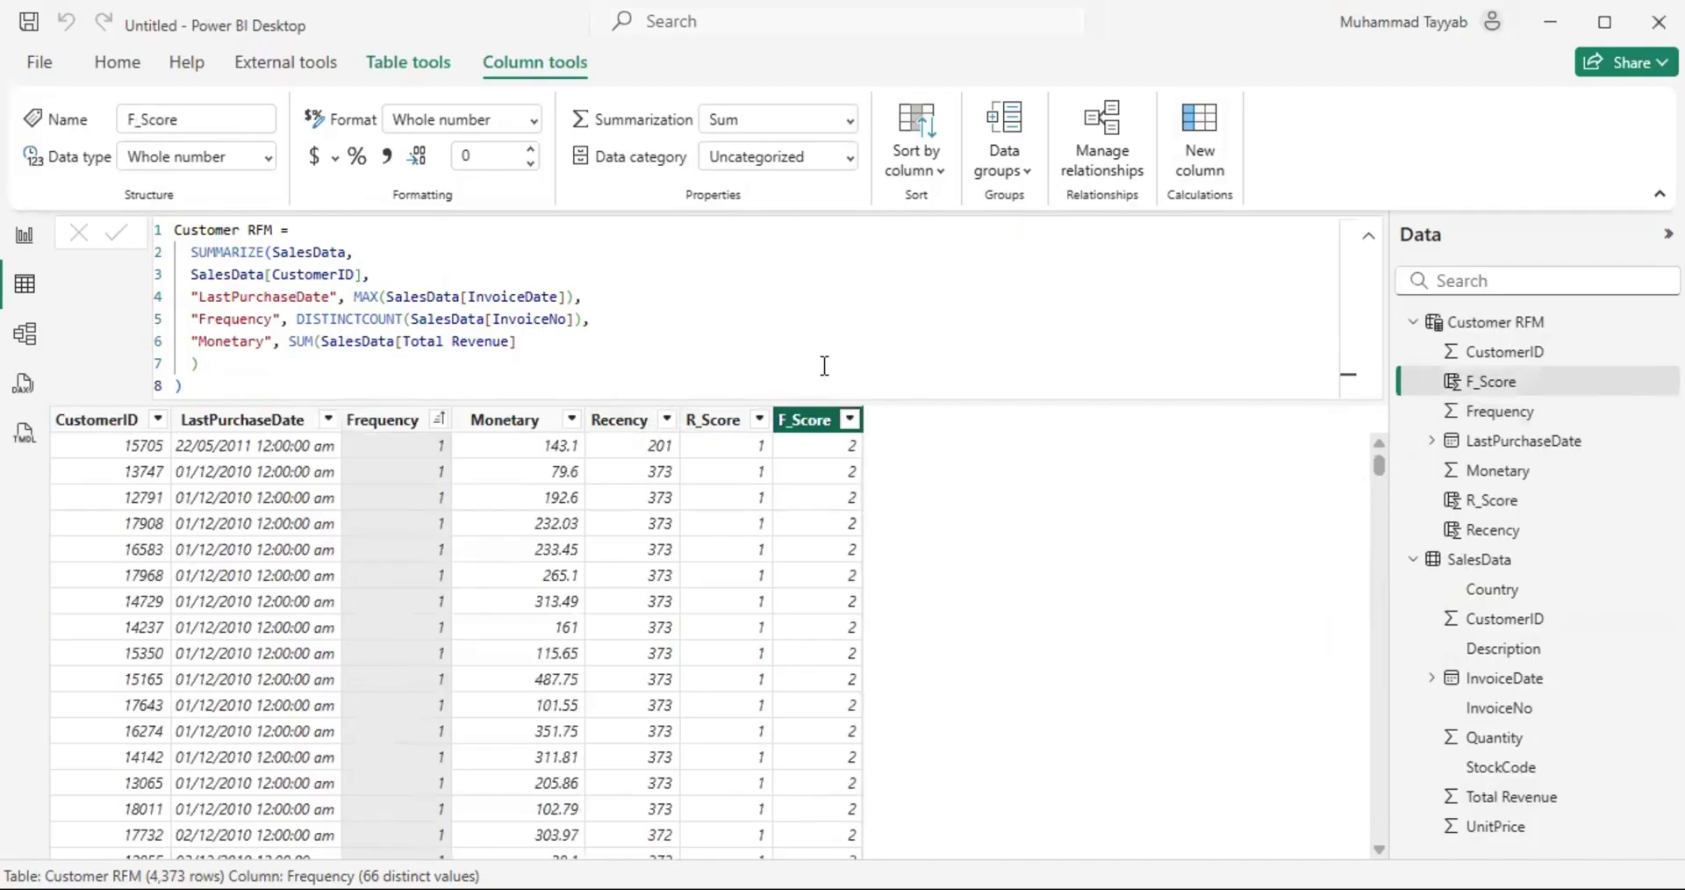
left_click(1065, 271)
key("ctrl+a")
left_click(1200, 149)
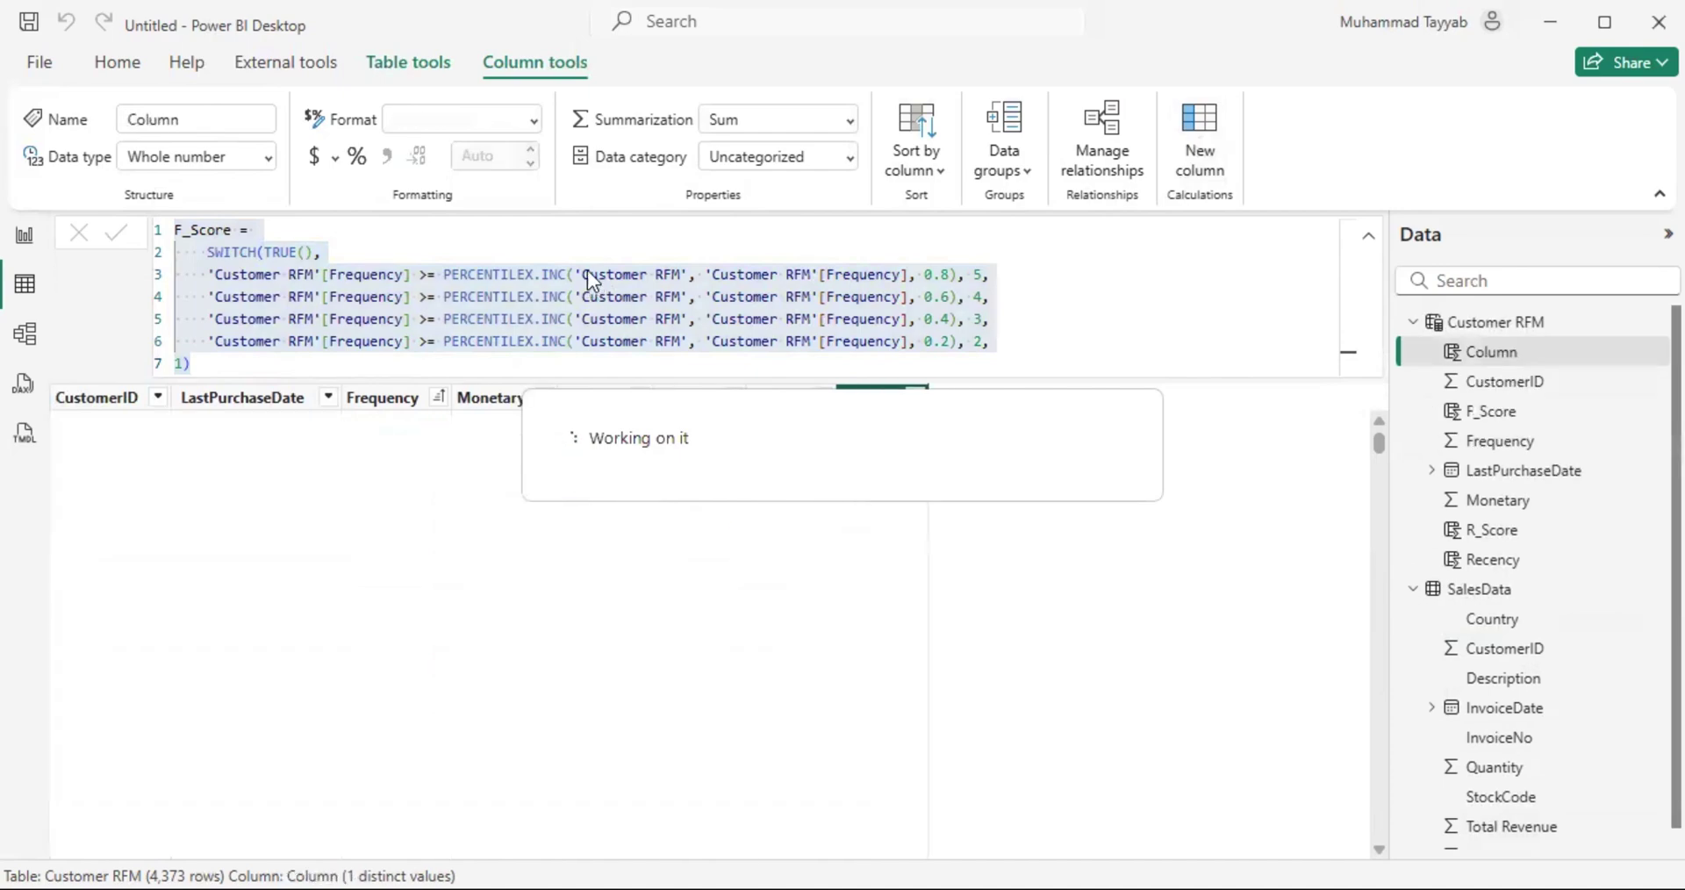
key("ctrl+v")
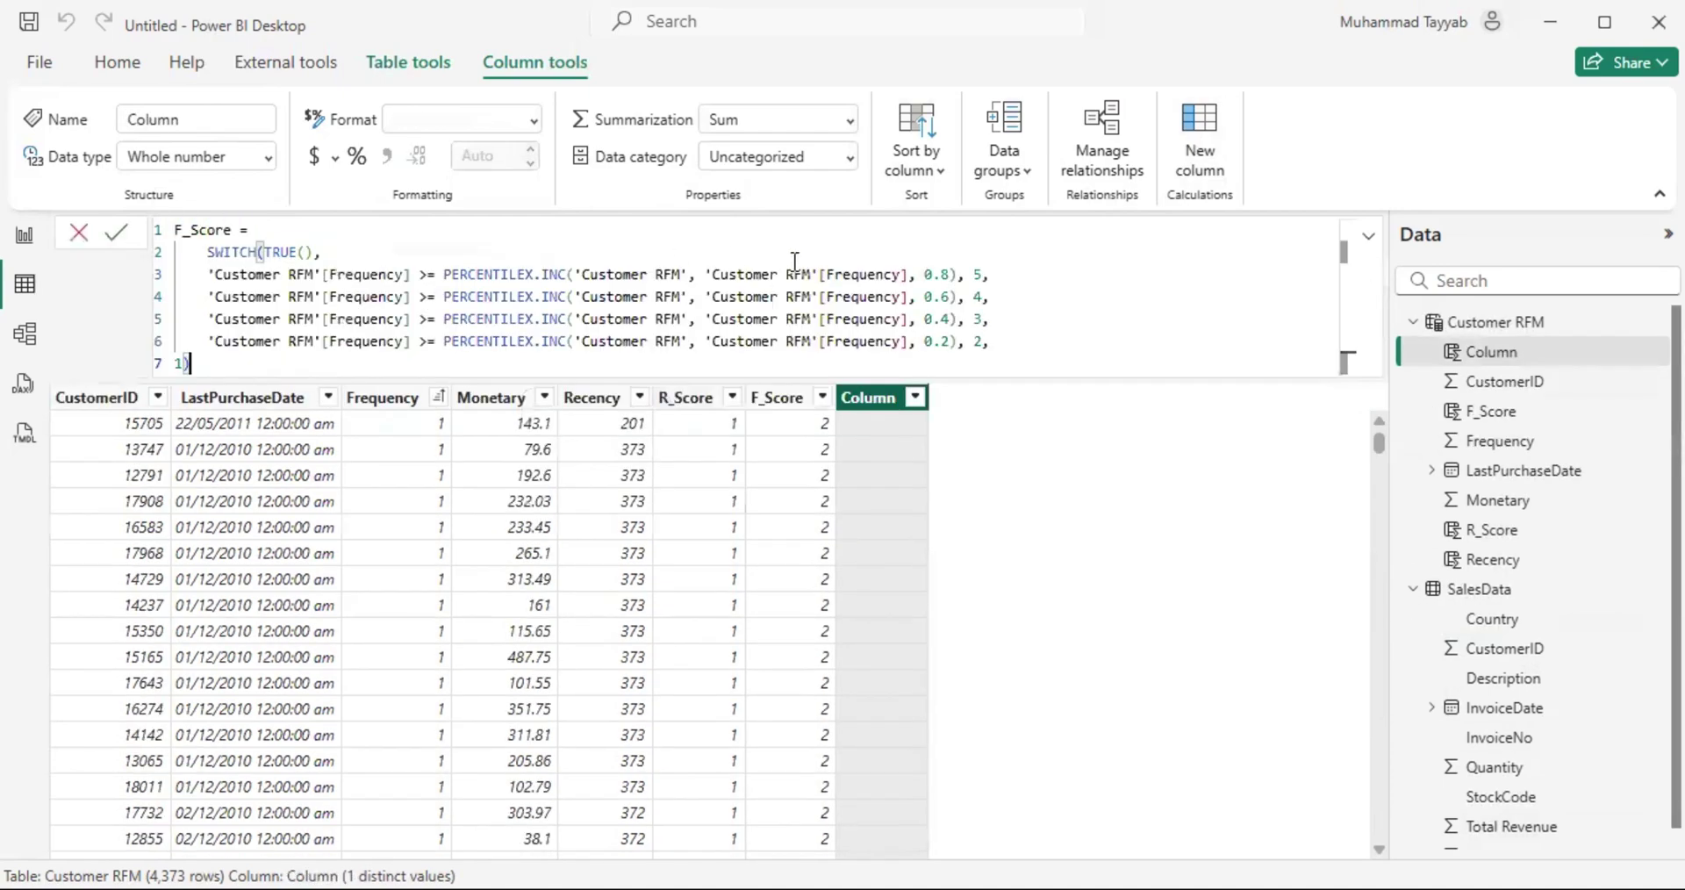
Step: Replace Frequency with Monetary inside the PERCENTILEX.INC calls of the 0.8 and 0.6 conditions
double_click(873, 274)
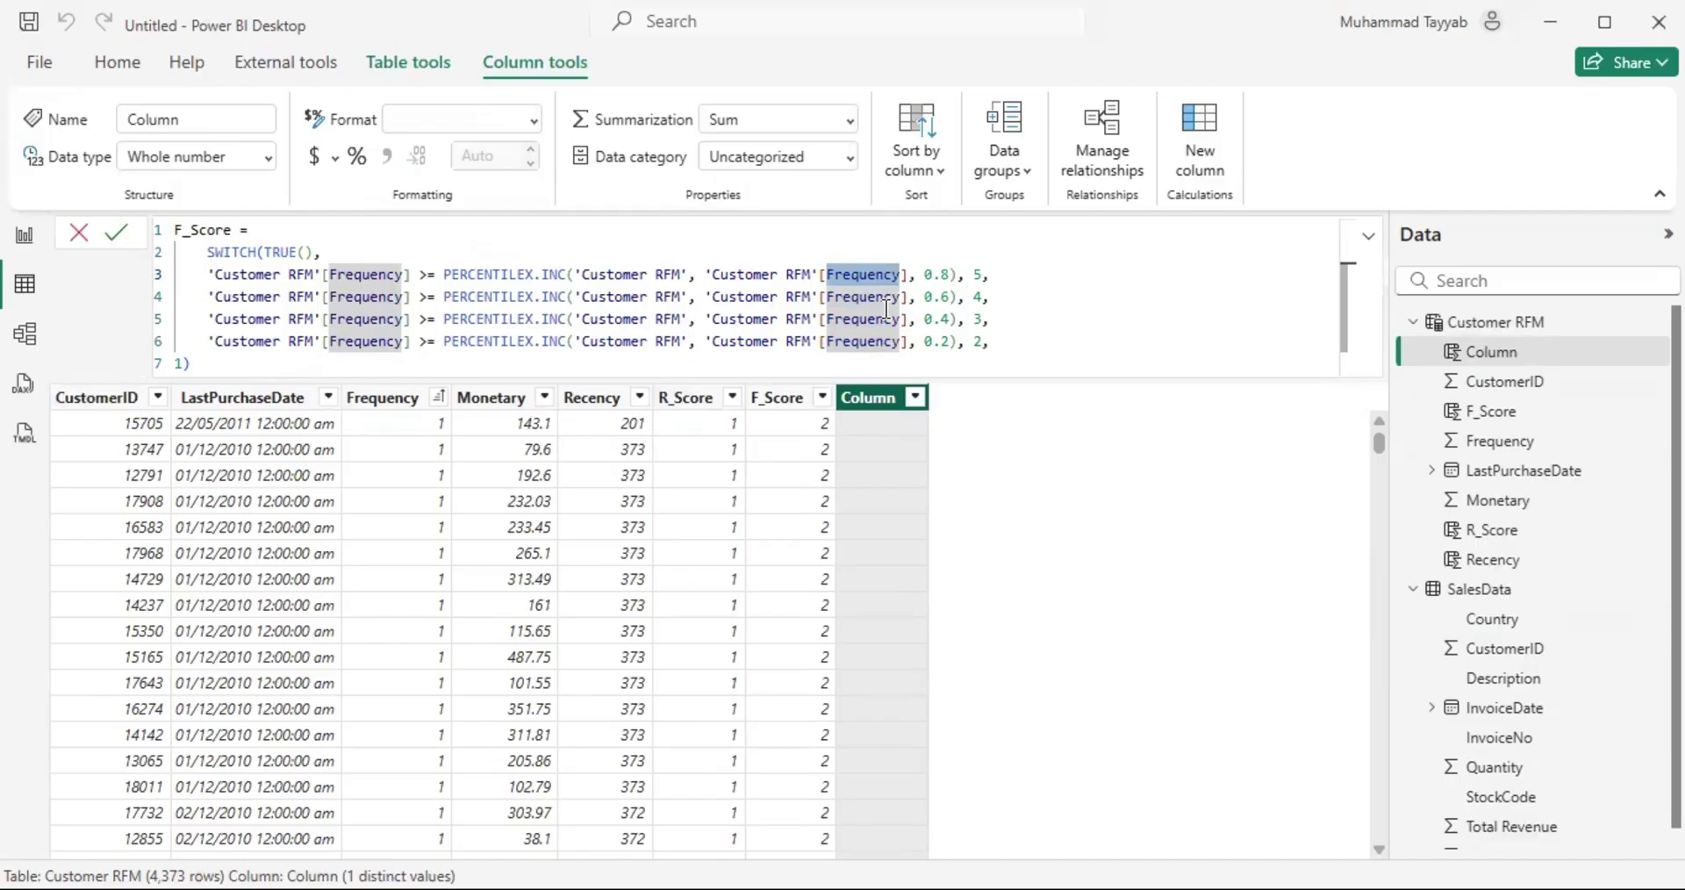
type("Monetary")
key("Tab")
double_click(863, 297)
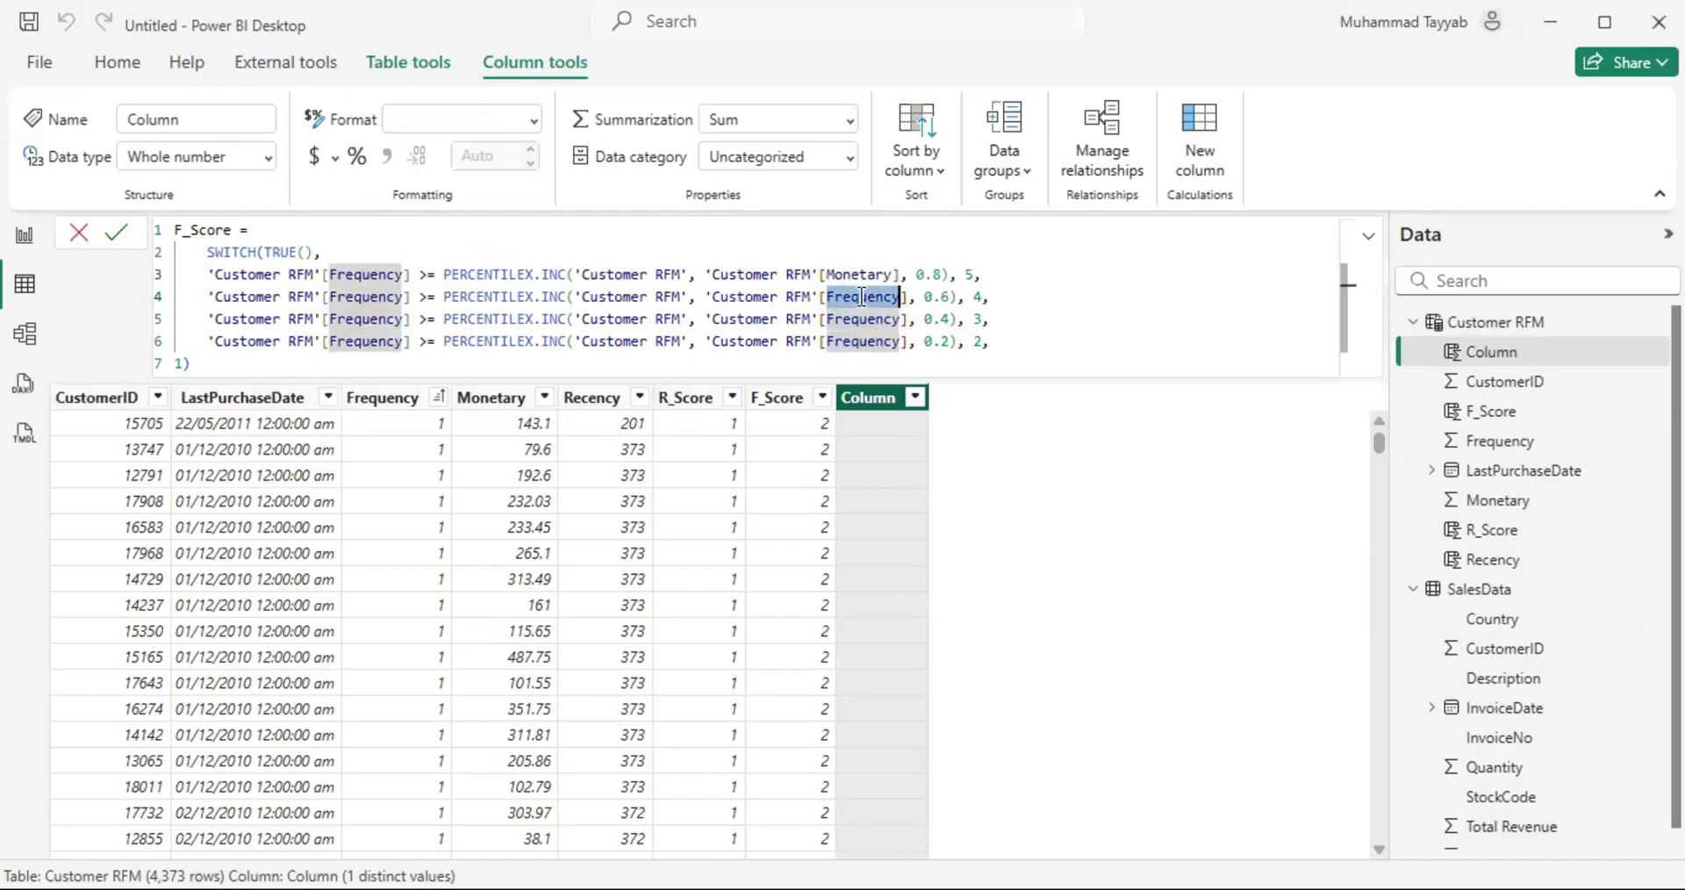
type("Monetary")
key("Tab")
Step: Replace Frequency with Monetary inside the 0.4 and 0.2 PERCENTILEX.INC calls, and name the new column M_Score
double_click(861, 319)
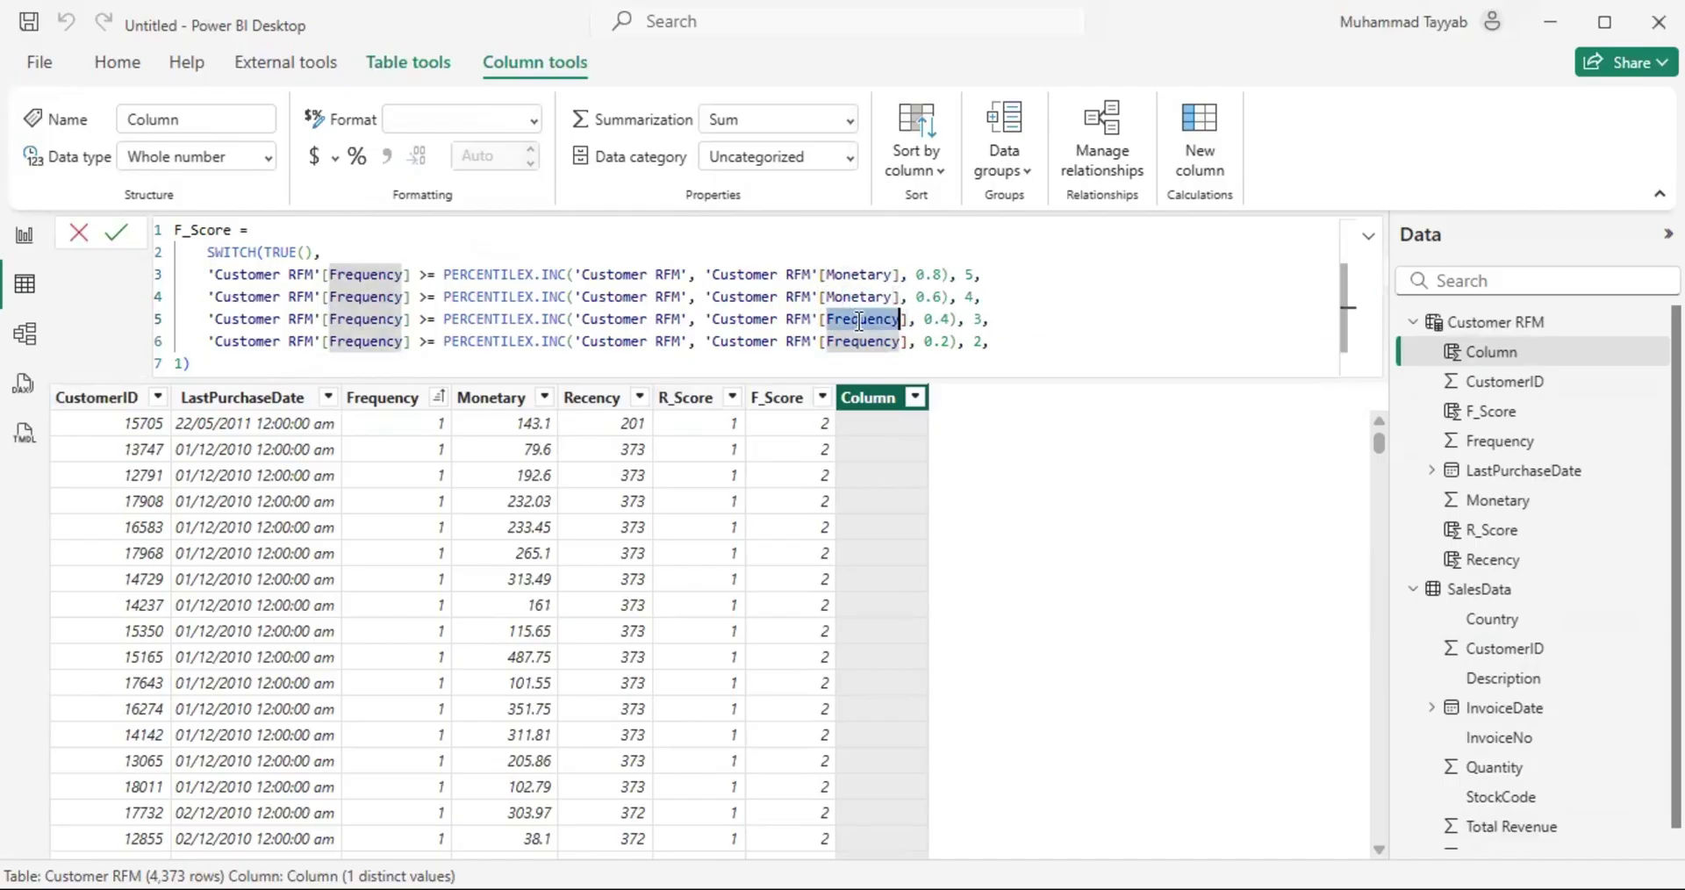
type("Mo")
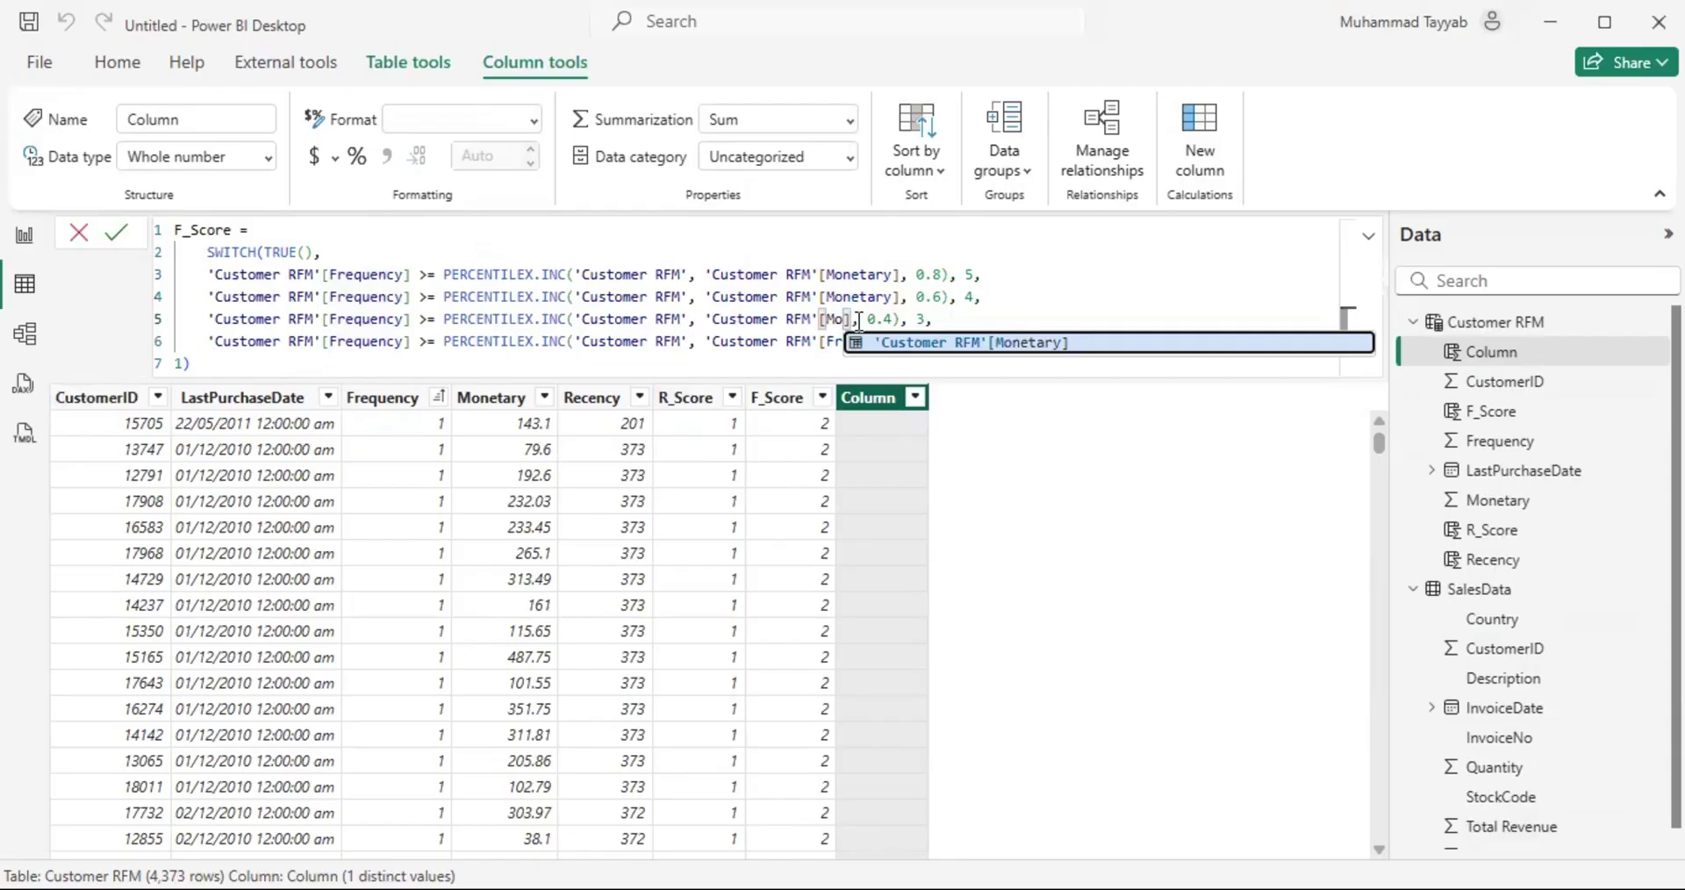
key("Tab")
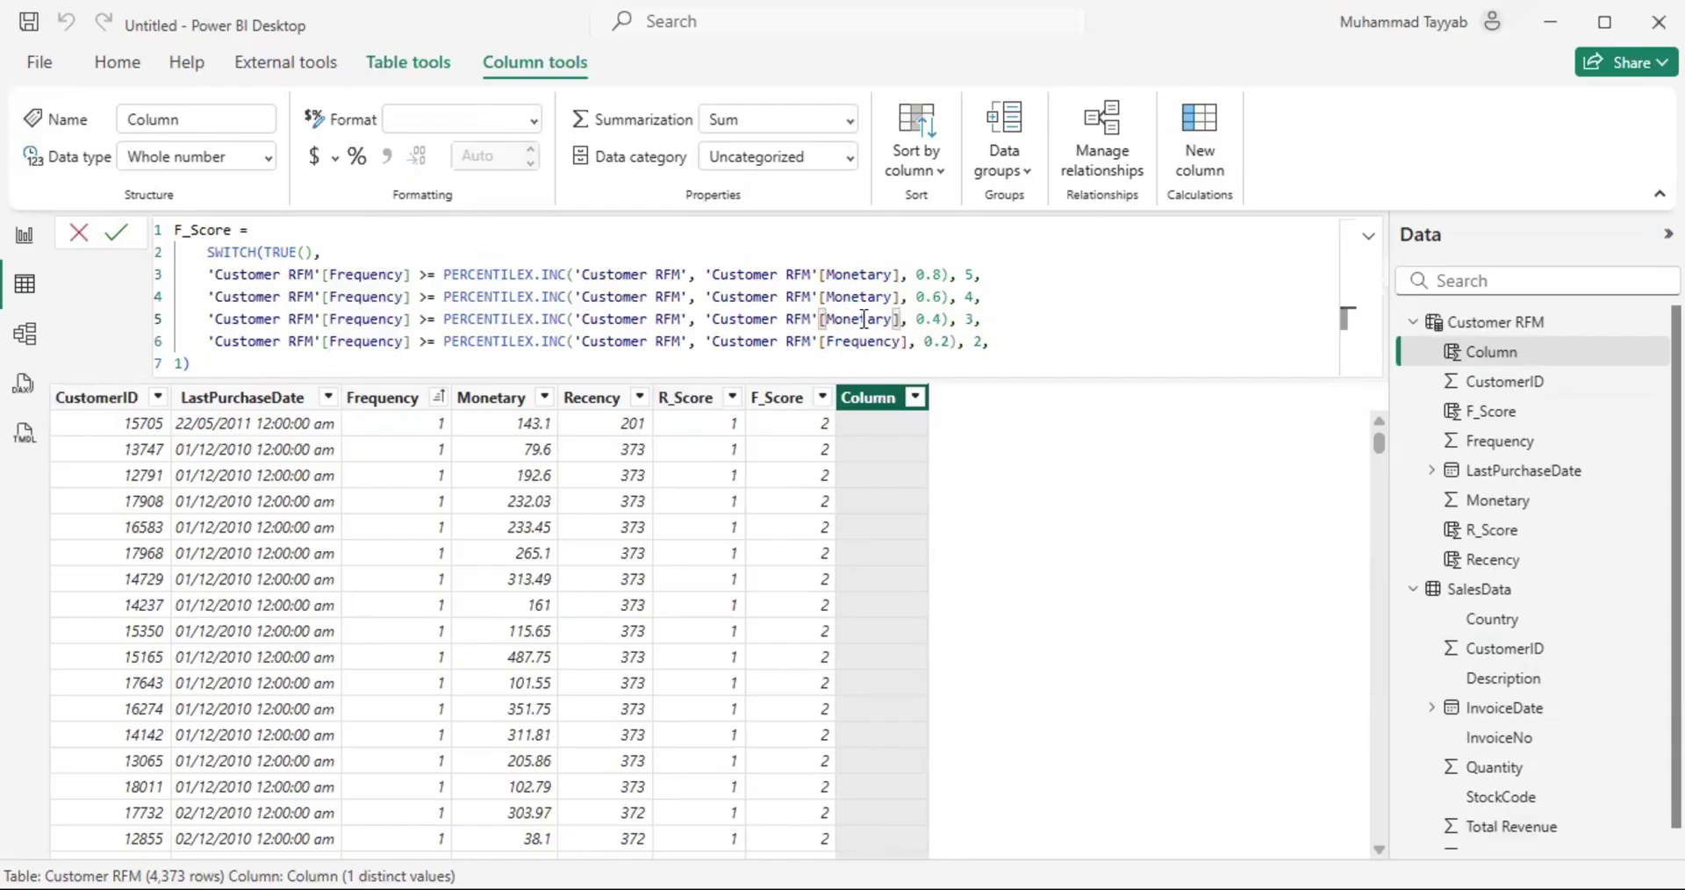
double_click(860, 342)
type("Mo")
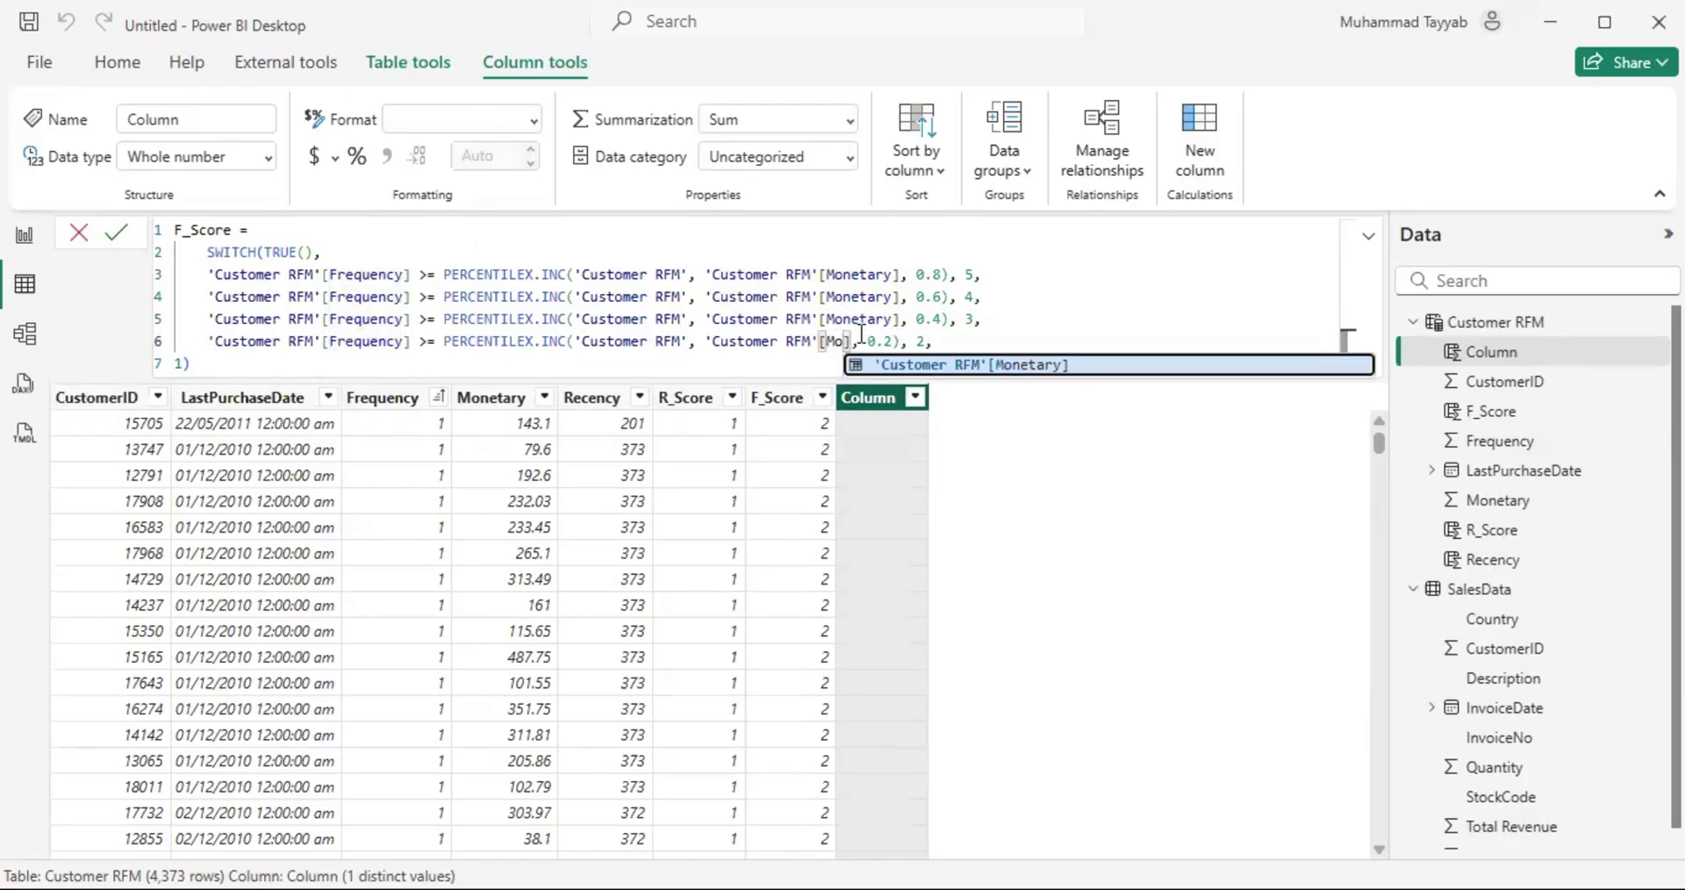
key("Tab")
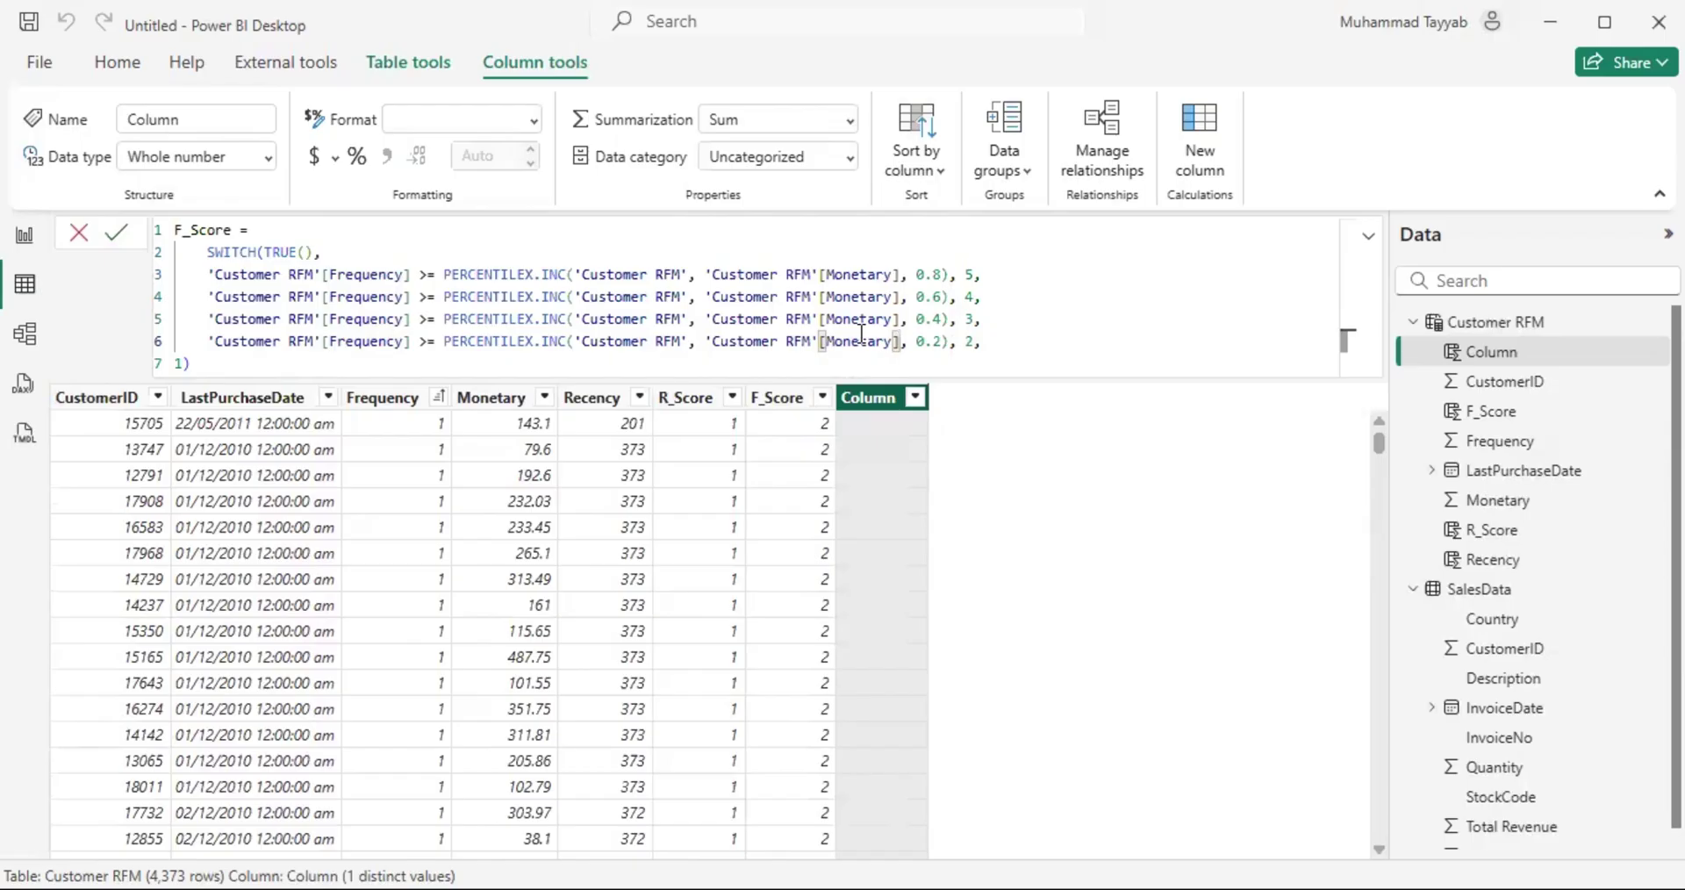
double_click(185, 232)
type("M_Score")
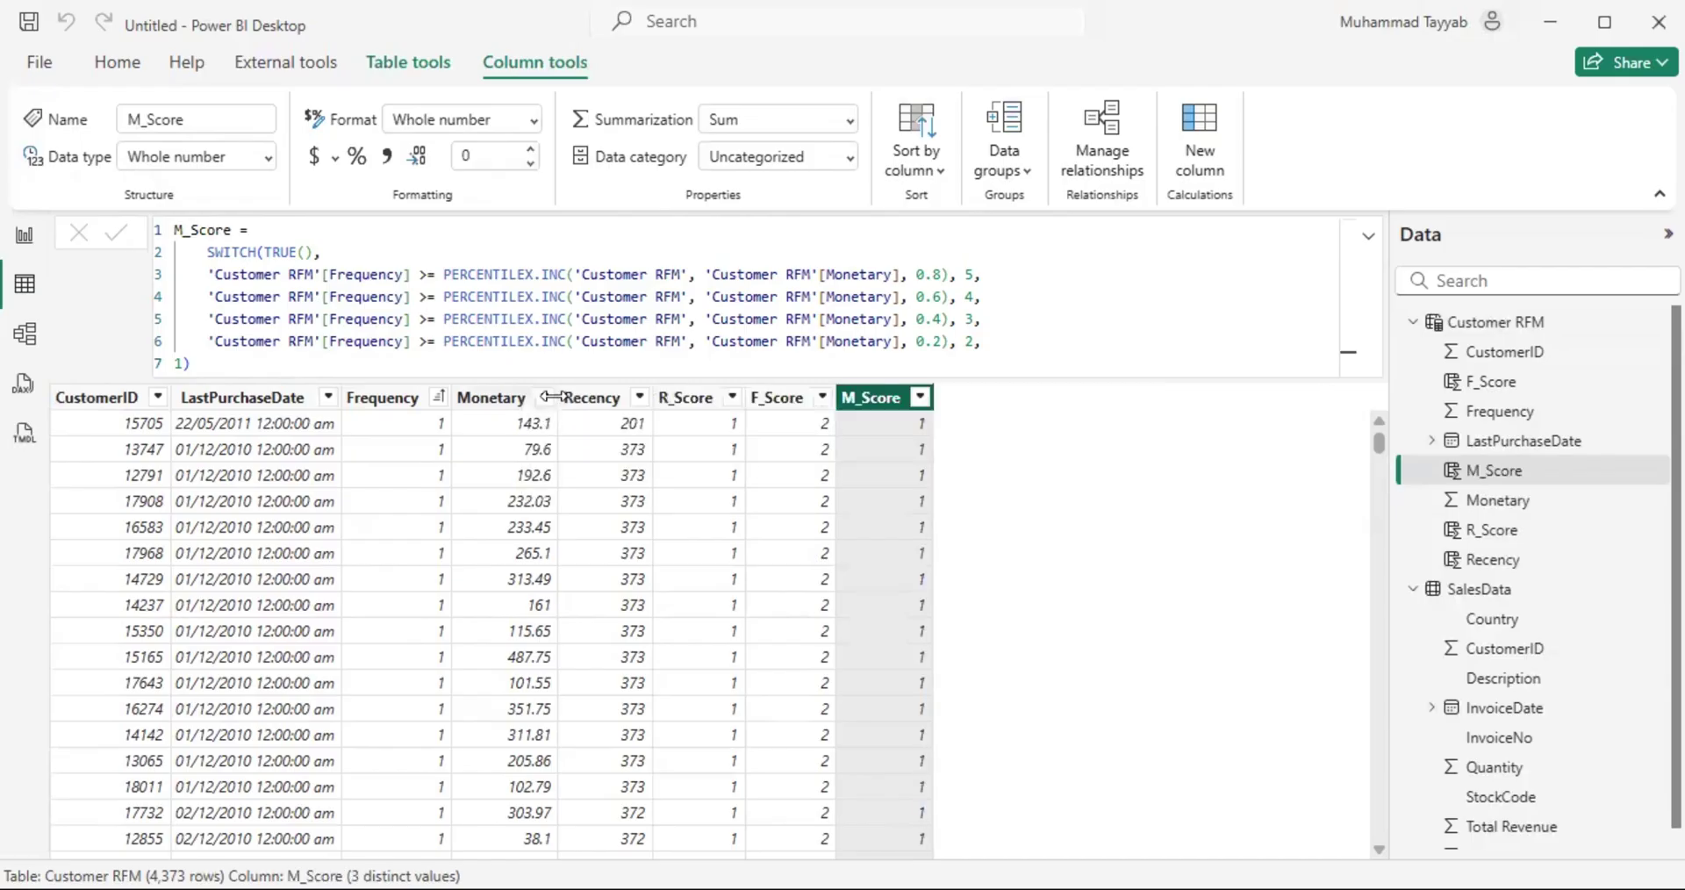
Step: Sort the table by Monetary ascending and check the M_Score values against low, middle and high amounts
left_click(545, 398)
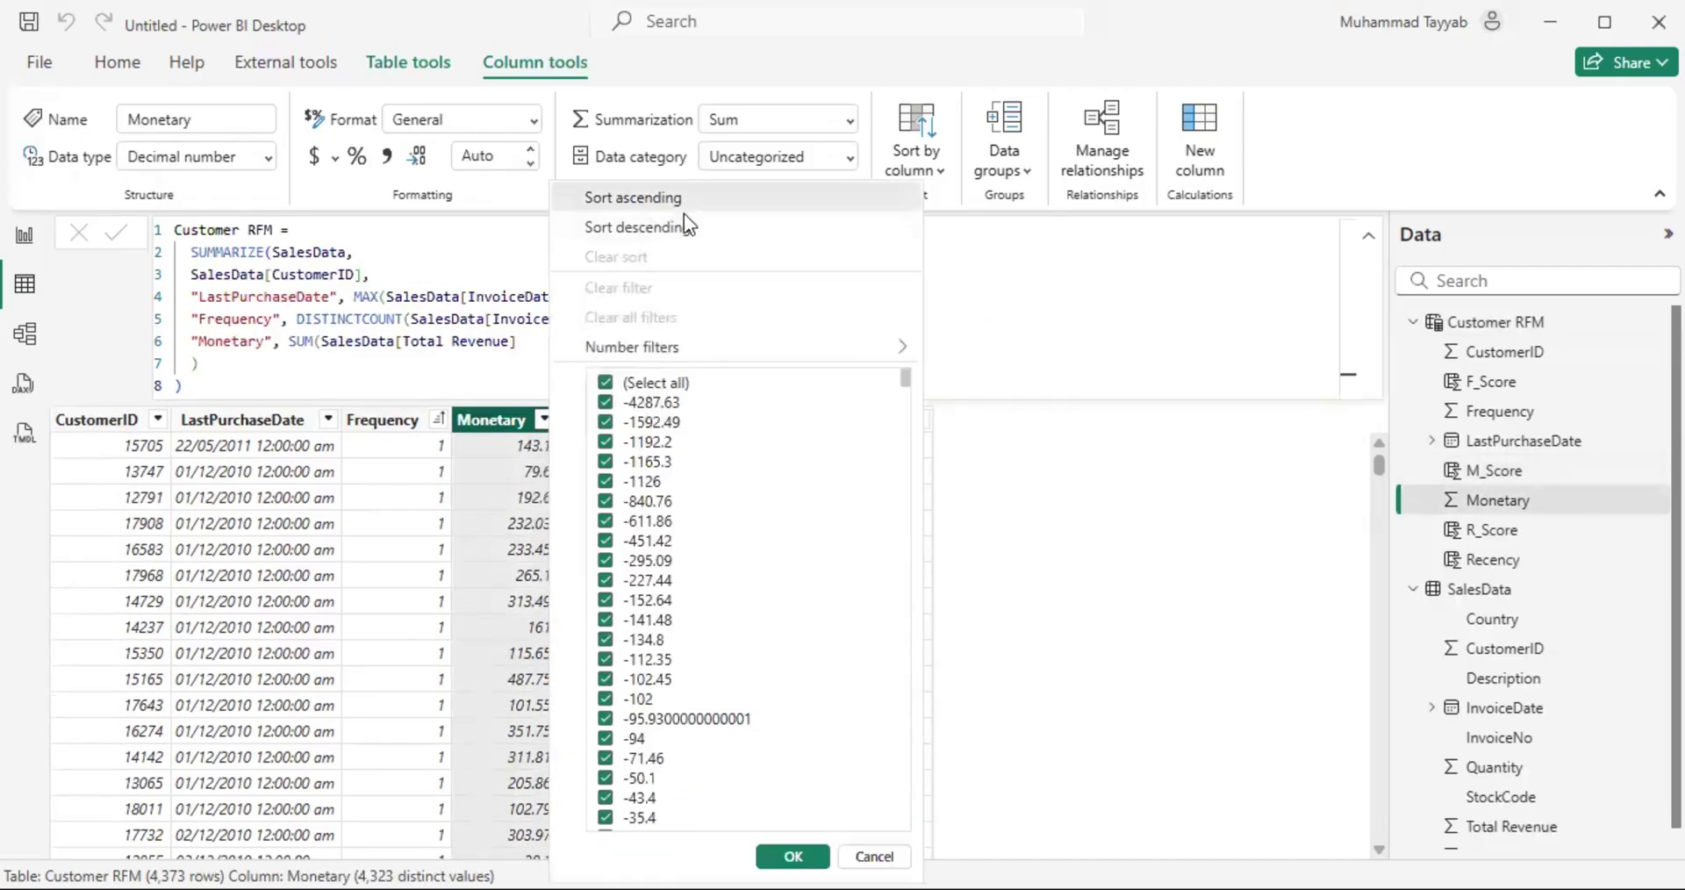
left_click(683, 209)
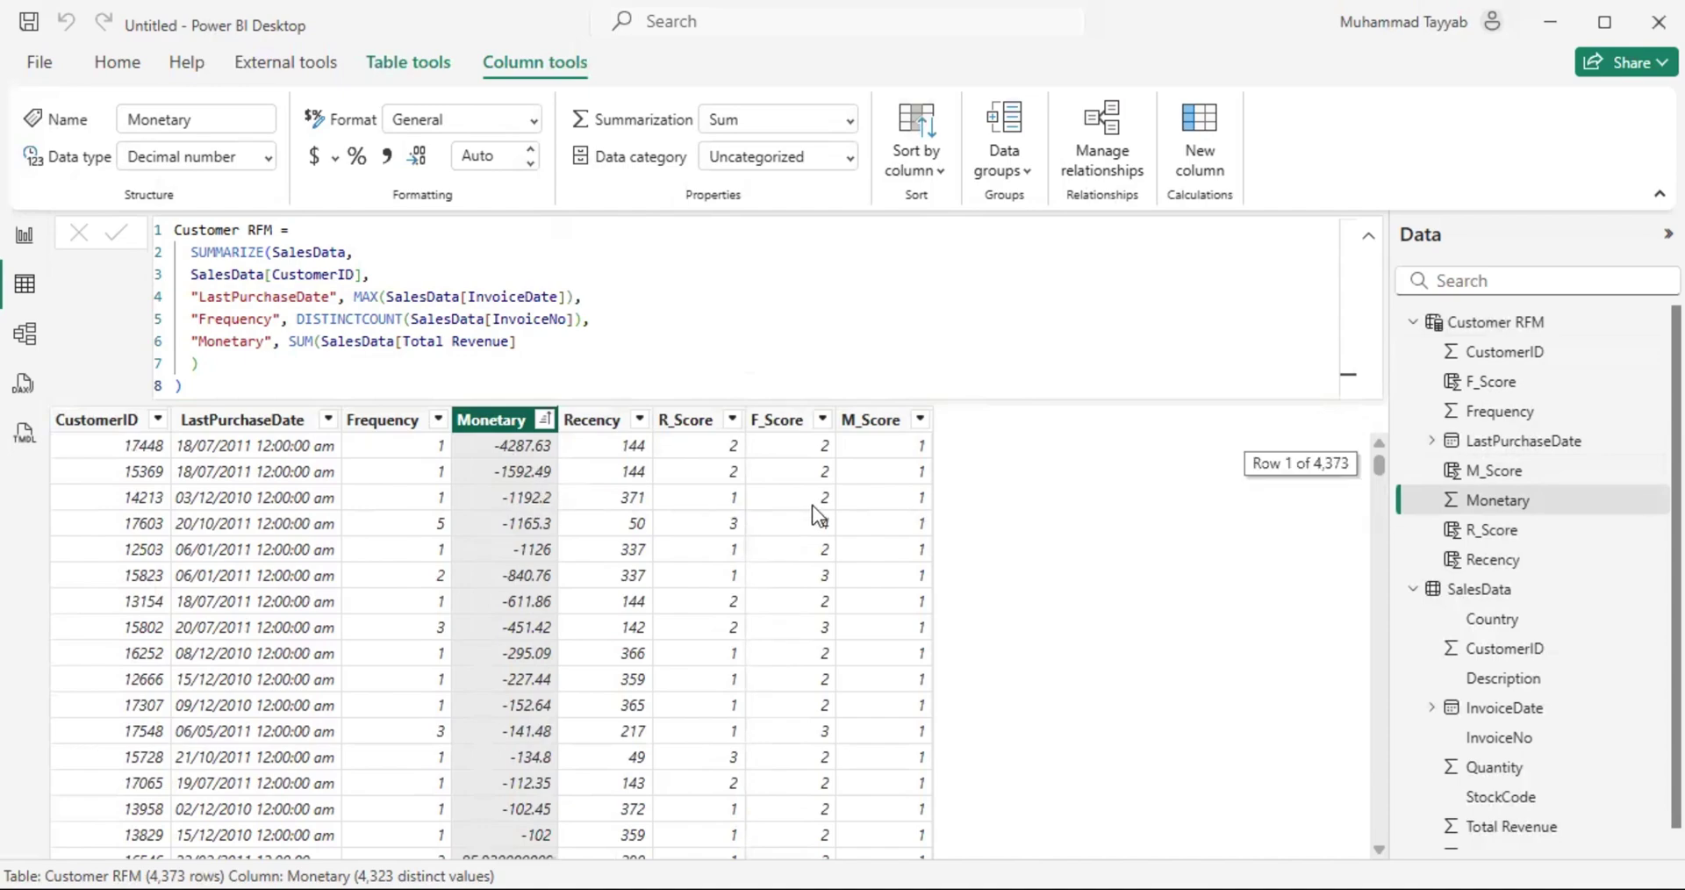
left_click_drag(1378, 461, 1378, 500)
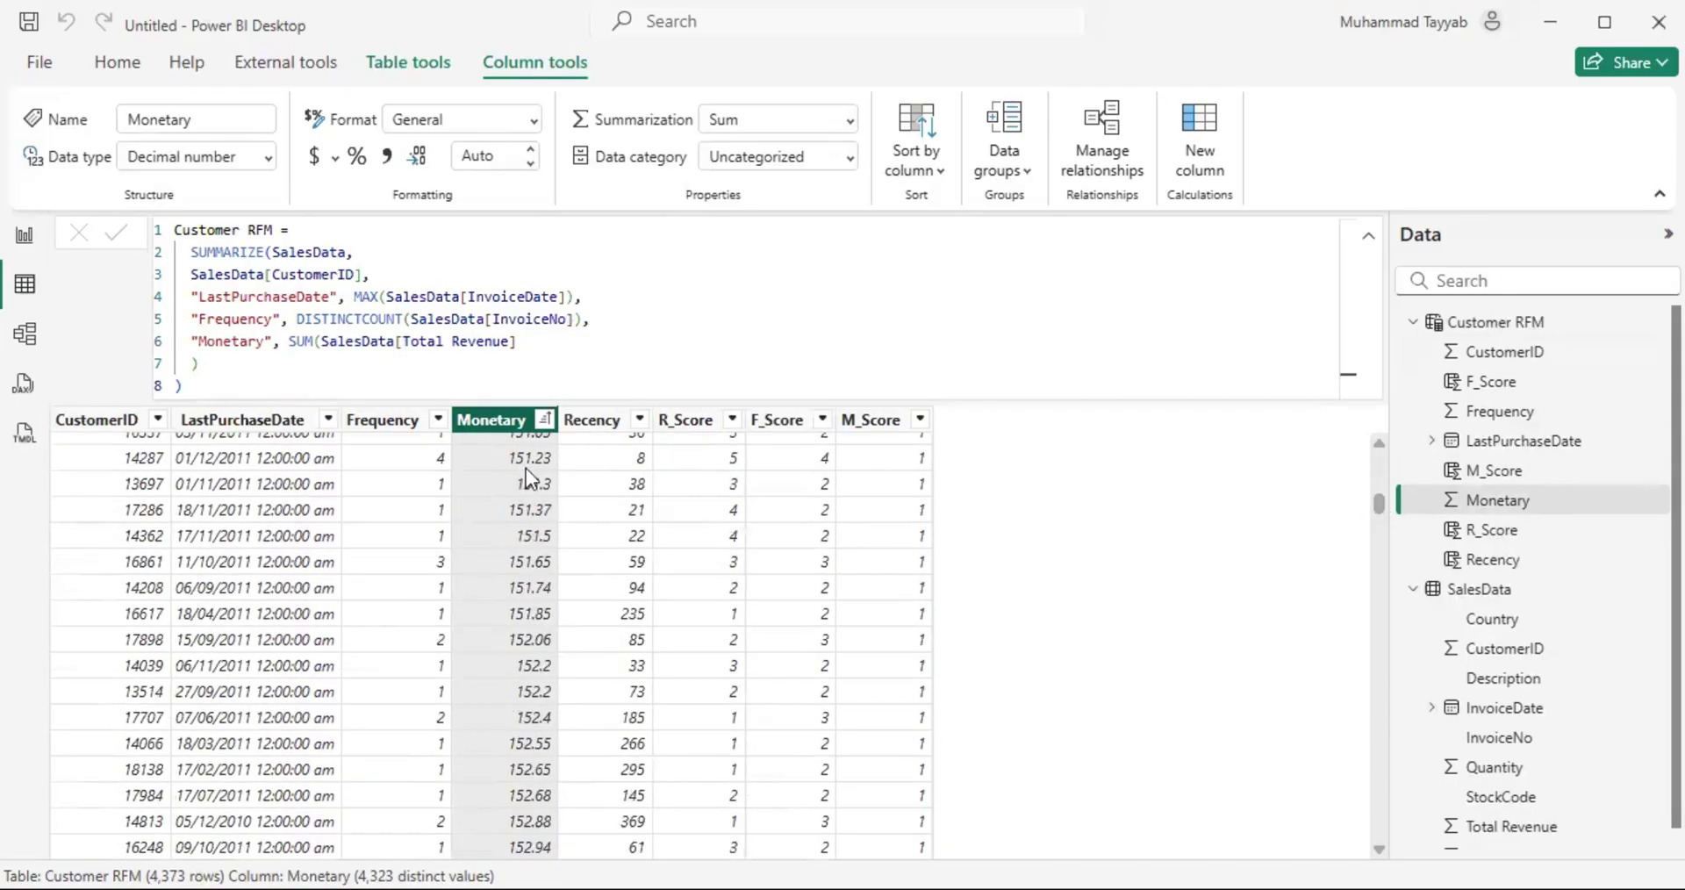
scroll(525, 467, "up", 2)
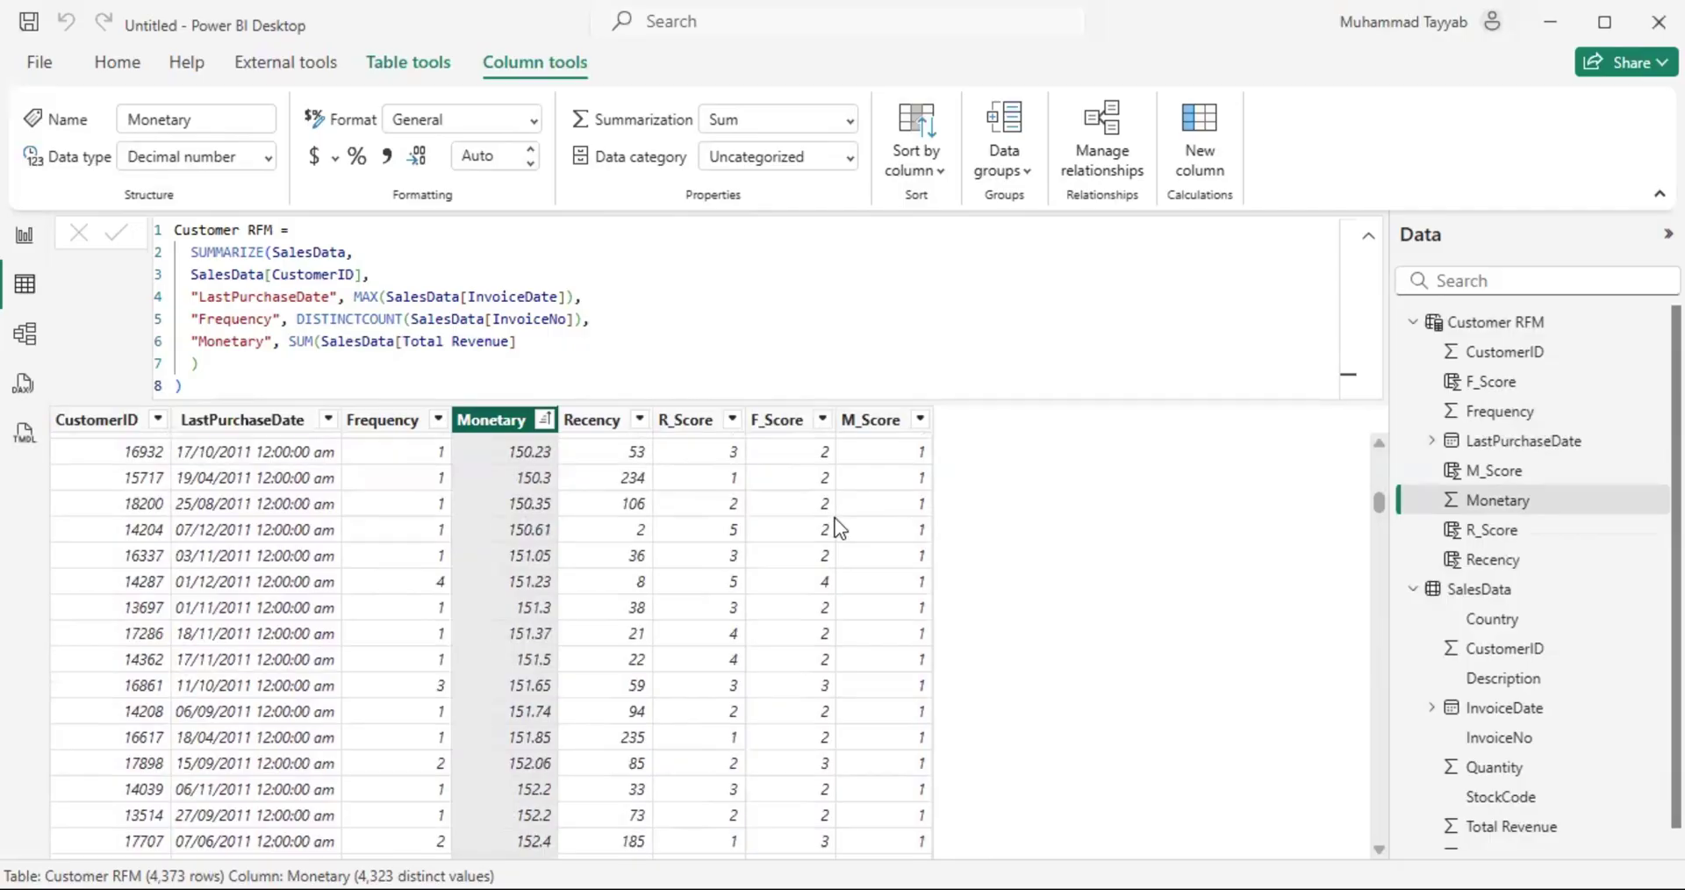
left_click_drag(1378, 501, 1404, 802)
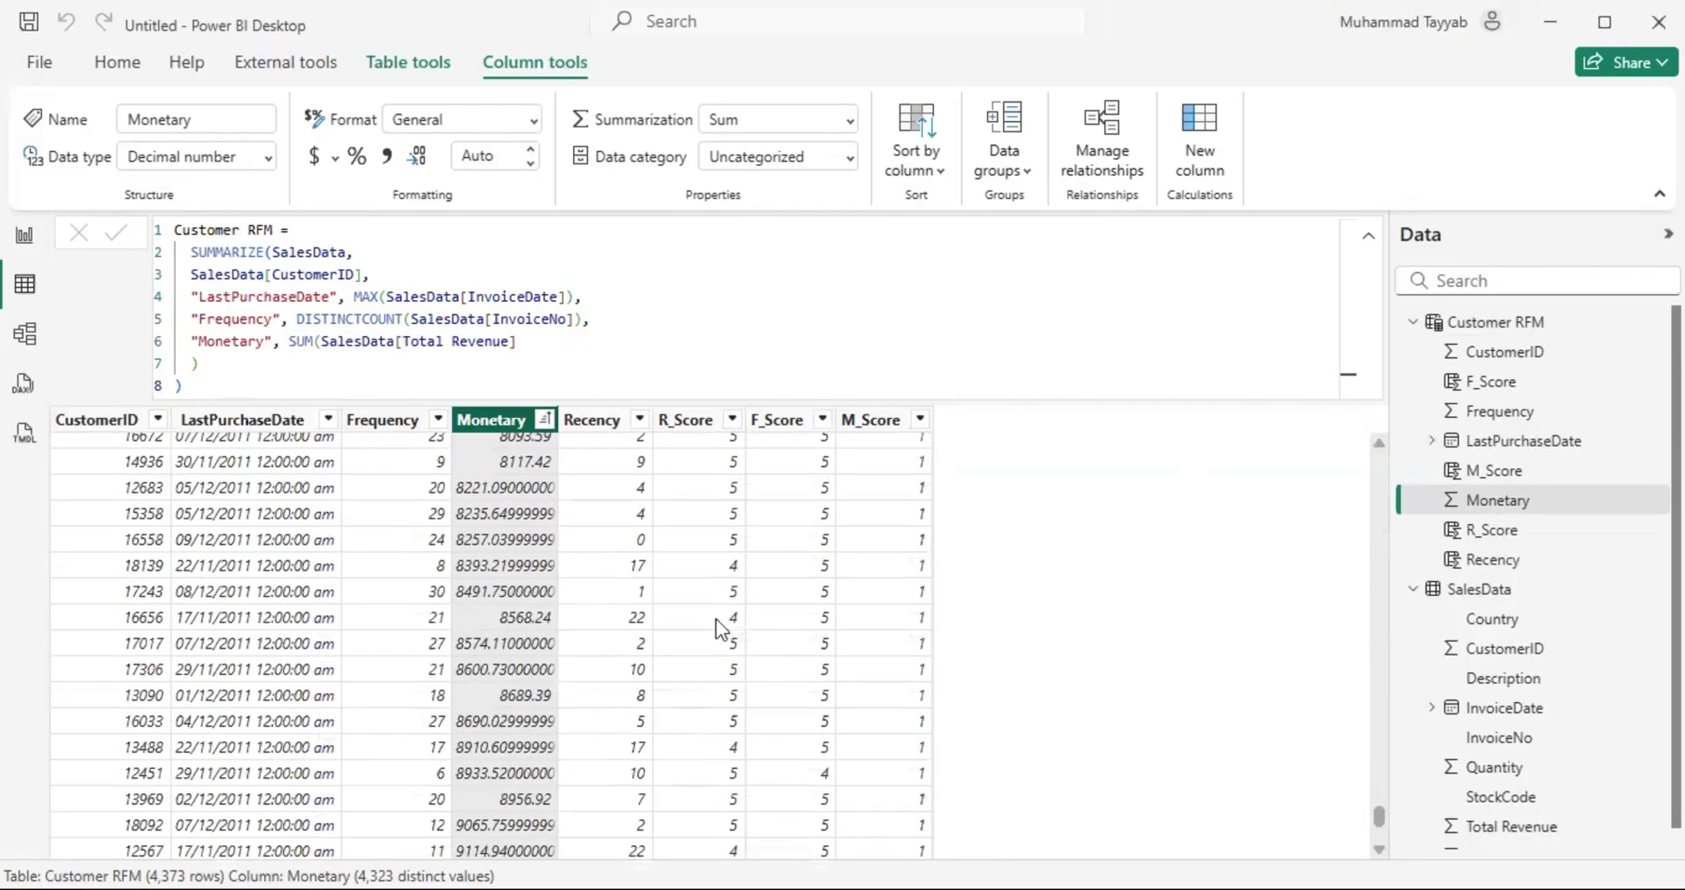
left_click_drag(1379, 815, 1366, 688)
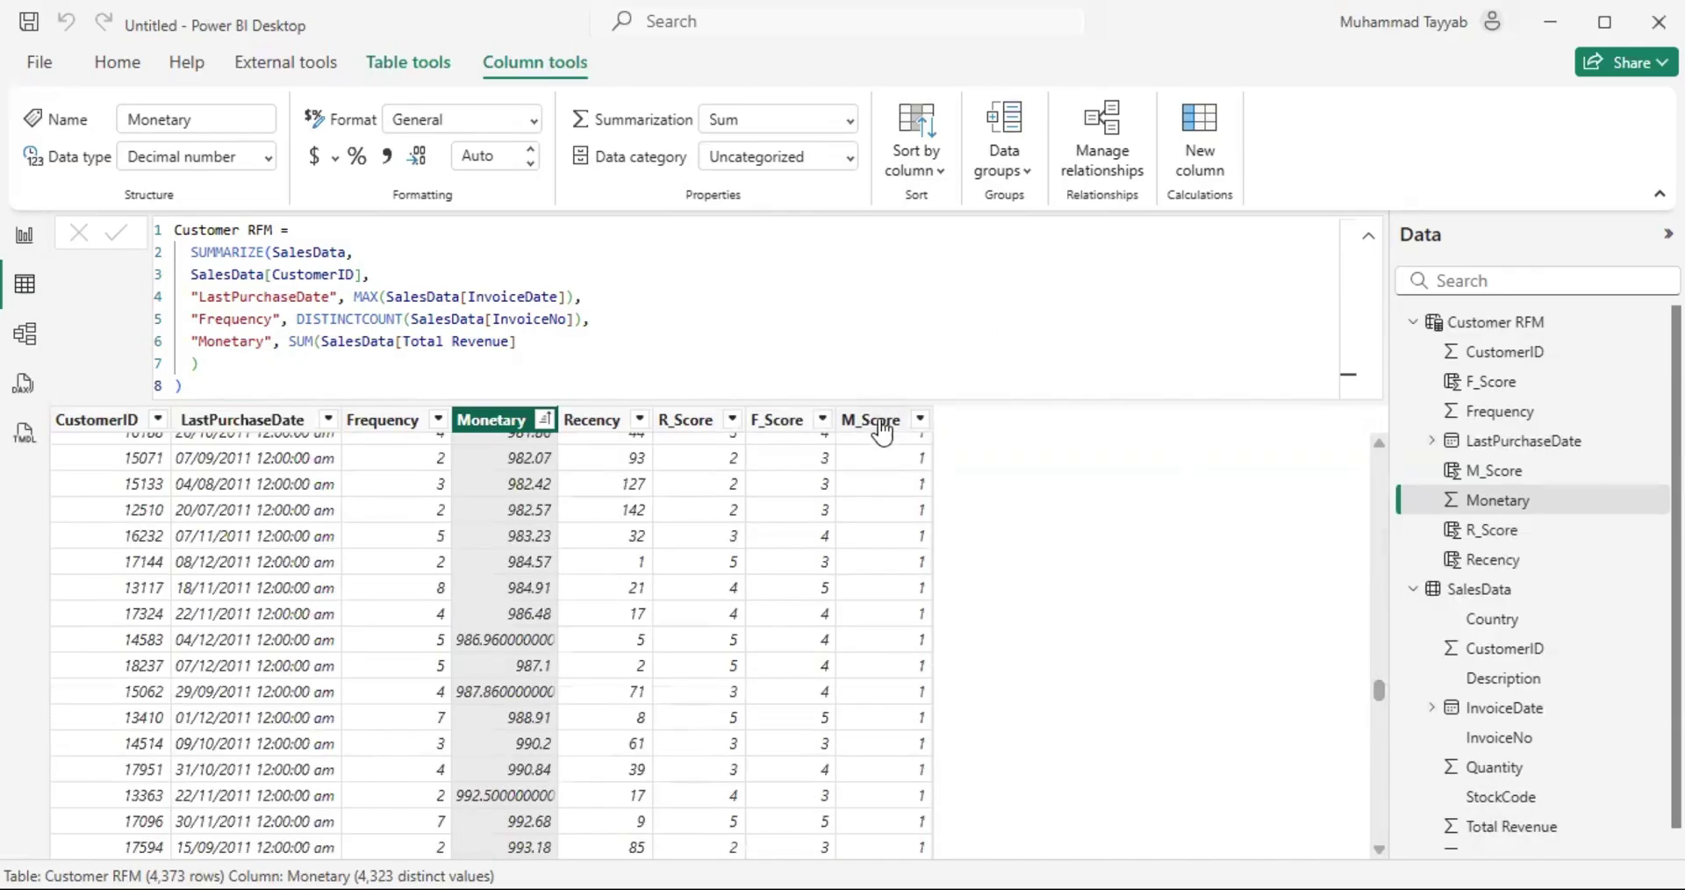
Step: In the M_Score formula, replace the compared Frequency column with Monetary before the >= of the 0.8 and 0.6 conditions
left_click(873, 421)
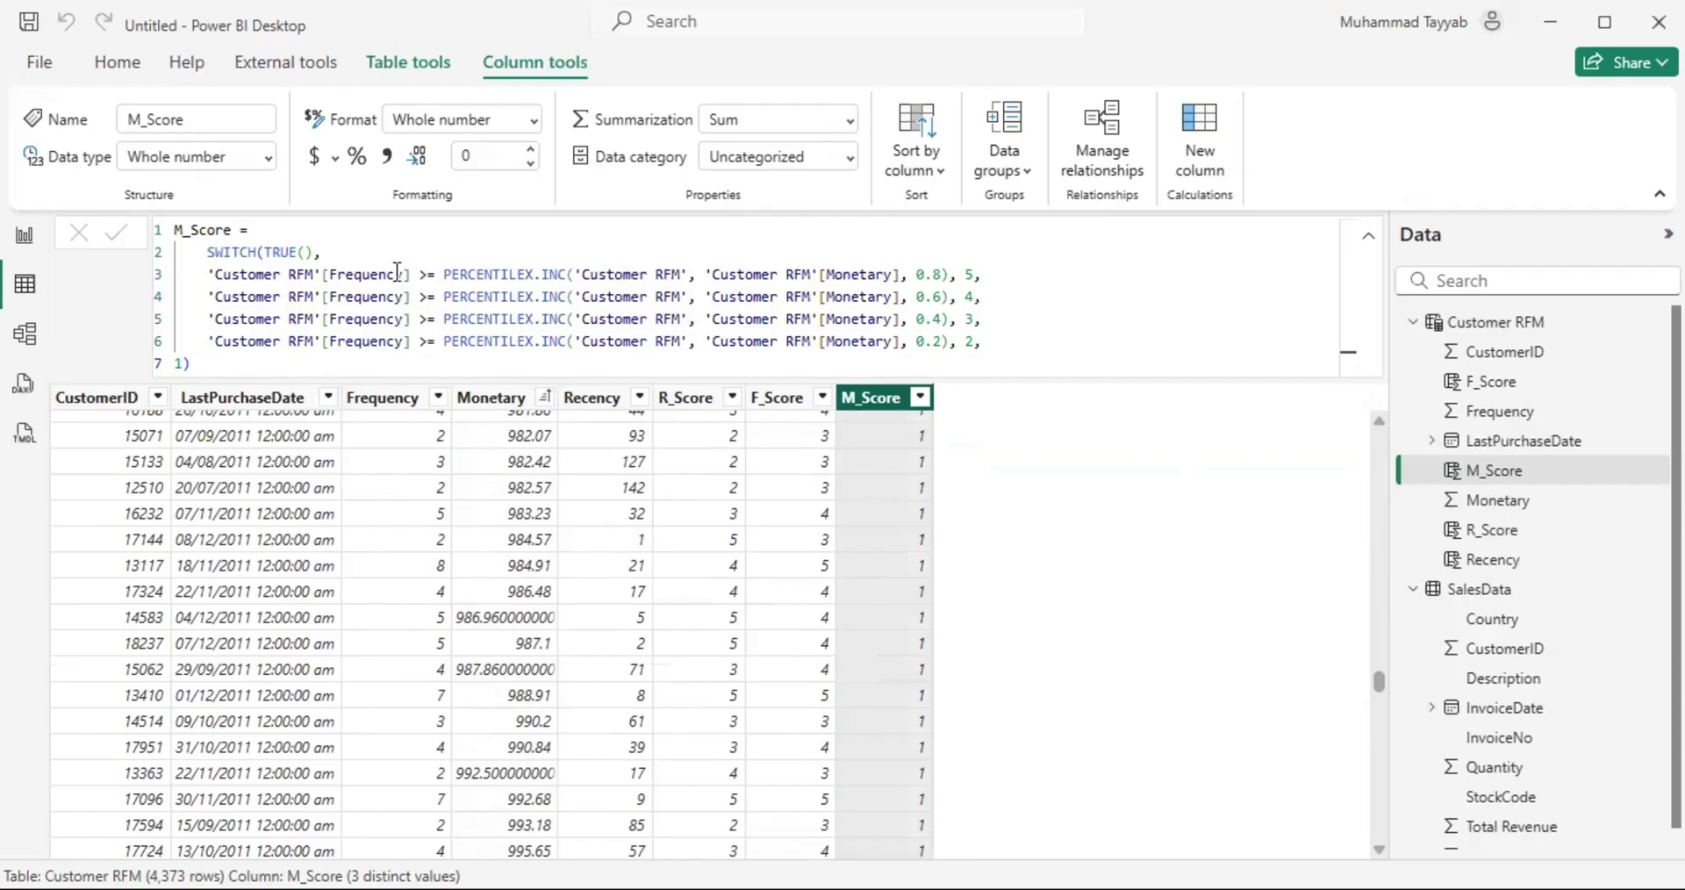
double_click(387, 274)
type("Mo")
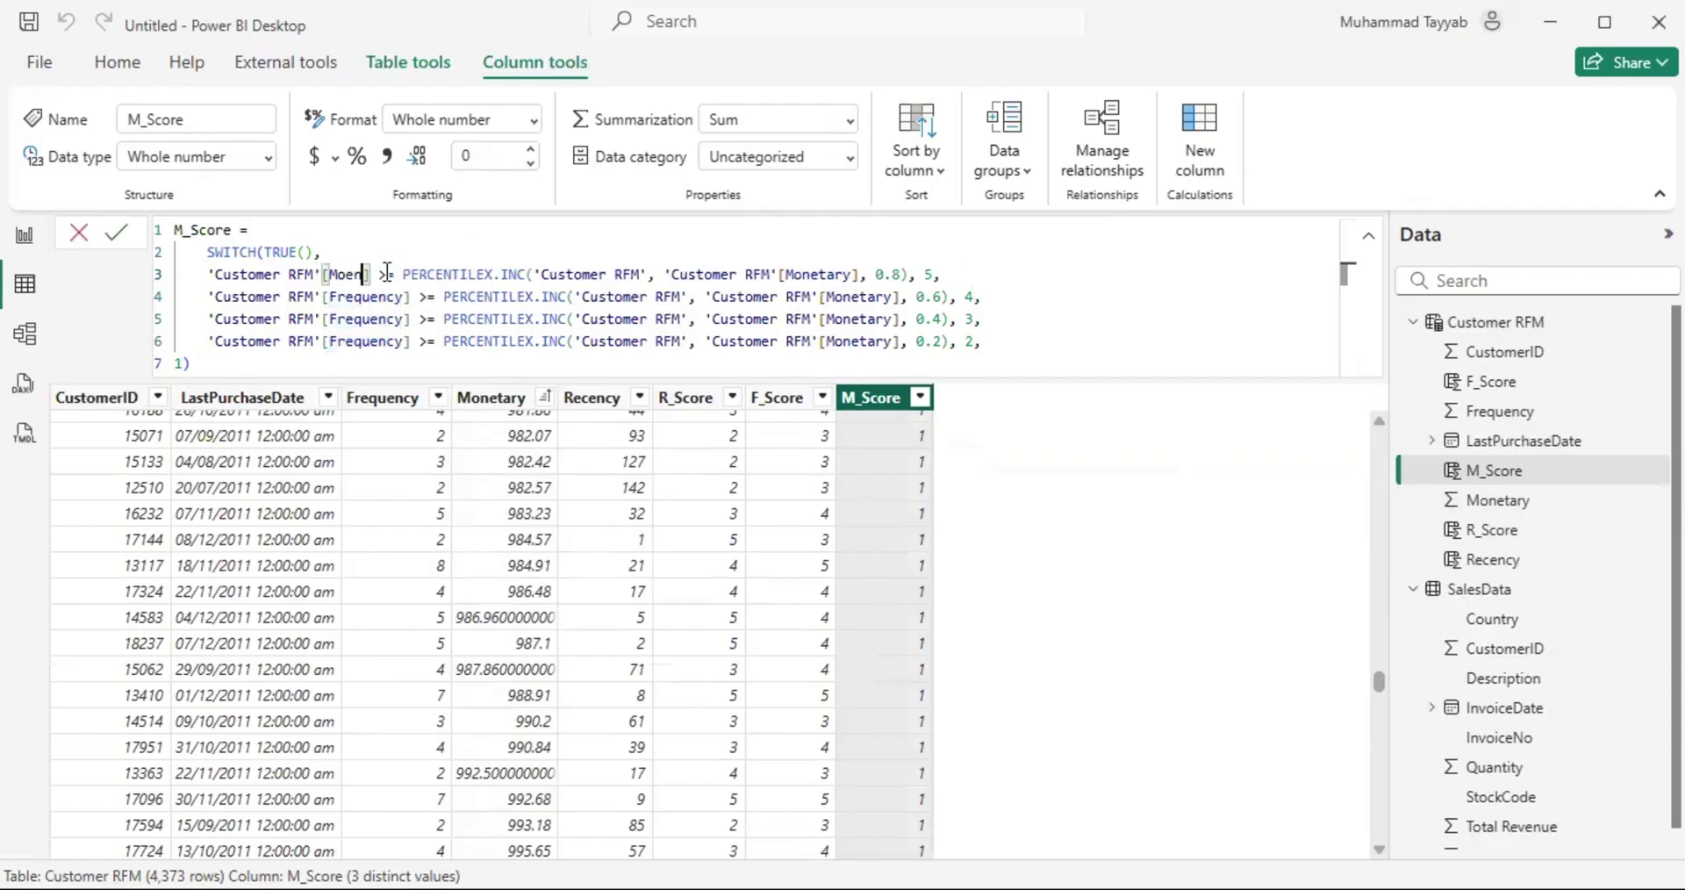
key("Tab")
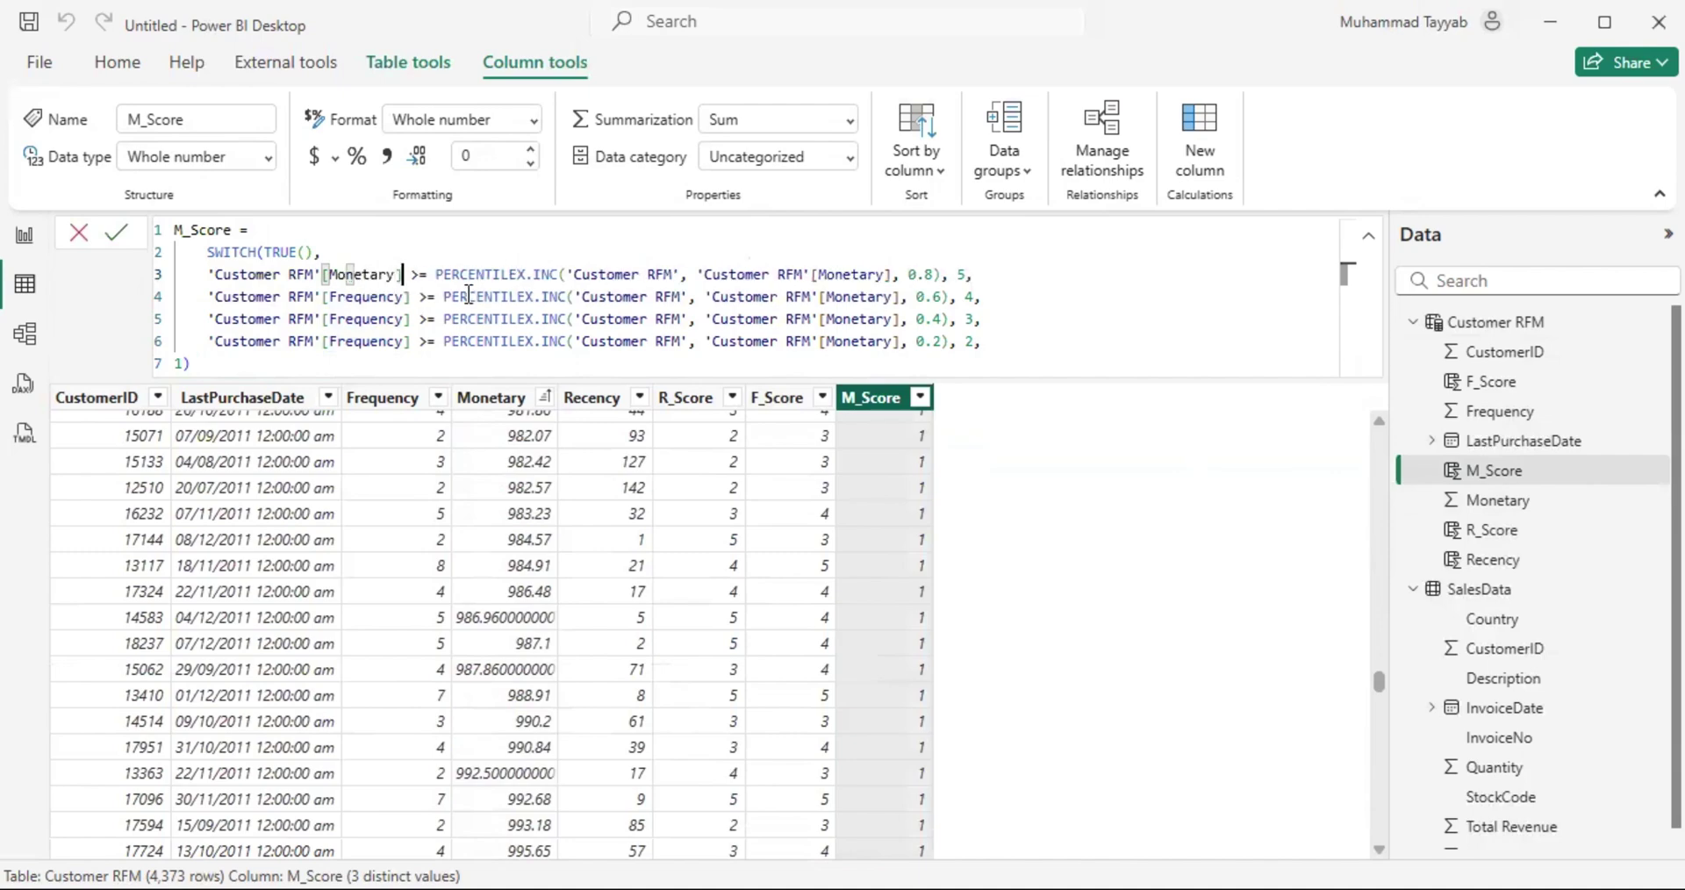
double_click(382, 296)
type("M")
key("Tab")
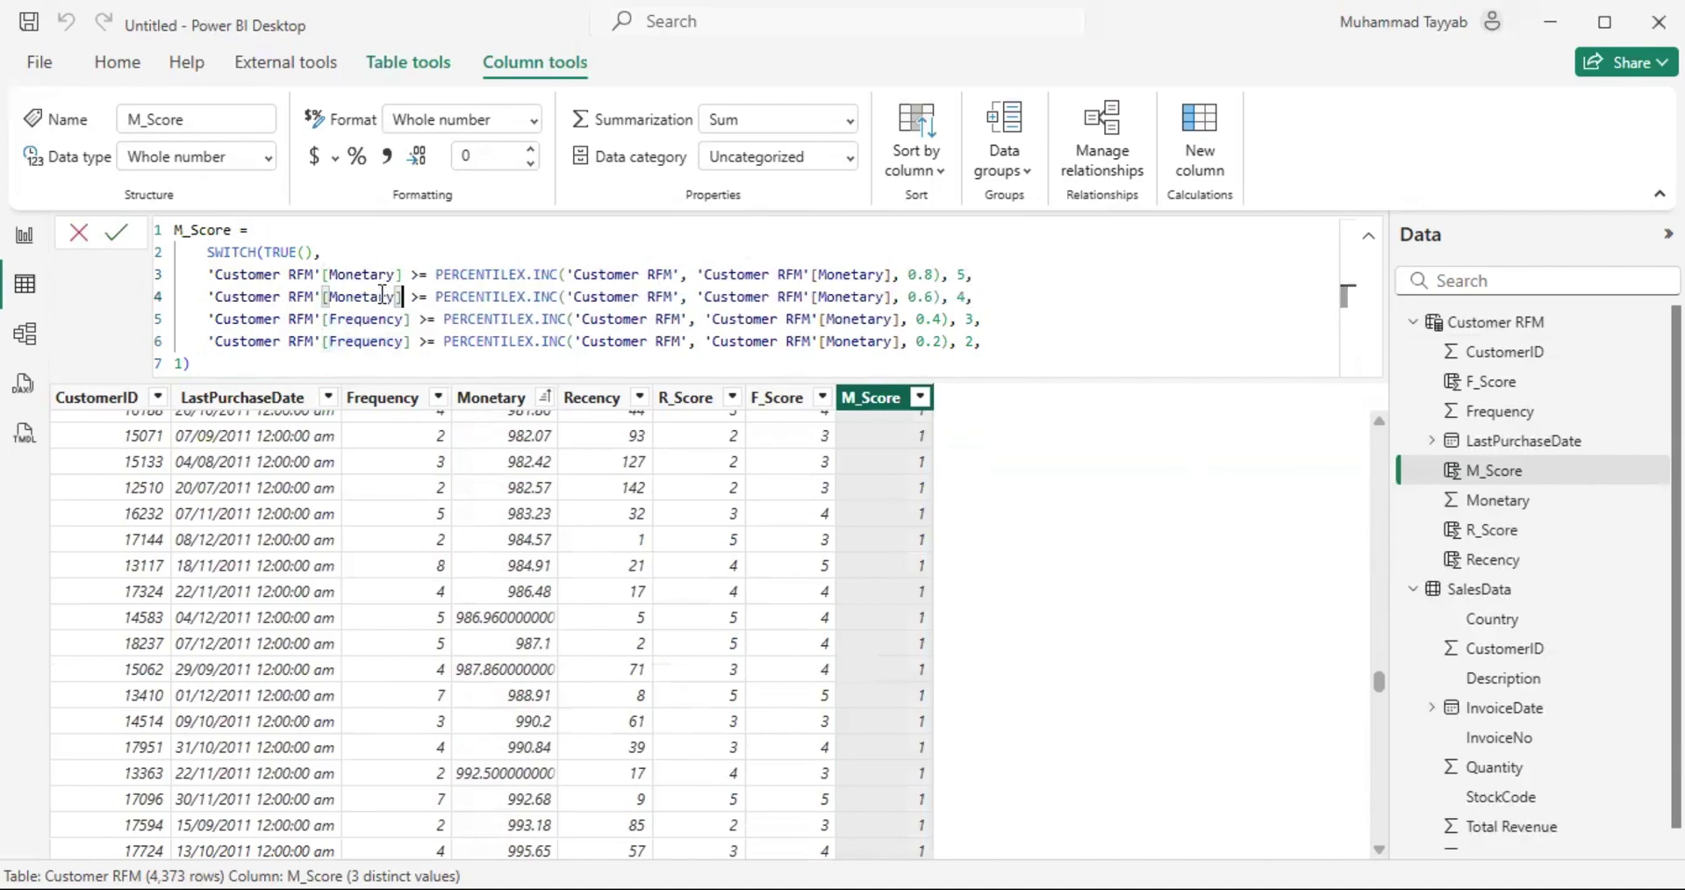
Step: Replace the compared Frequency column with Monetary in the 0.4 and 0.2 conditions, and commit the M_Score formula
double_click(379, 316)
type("Mo")
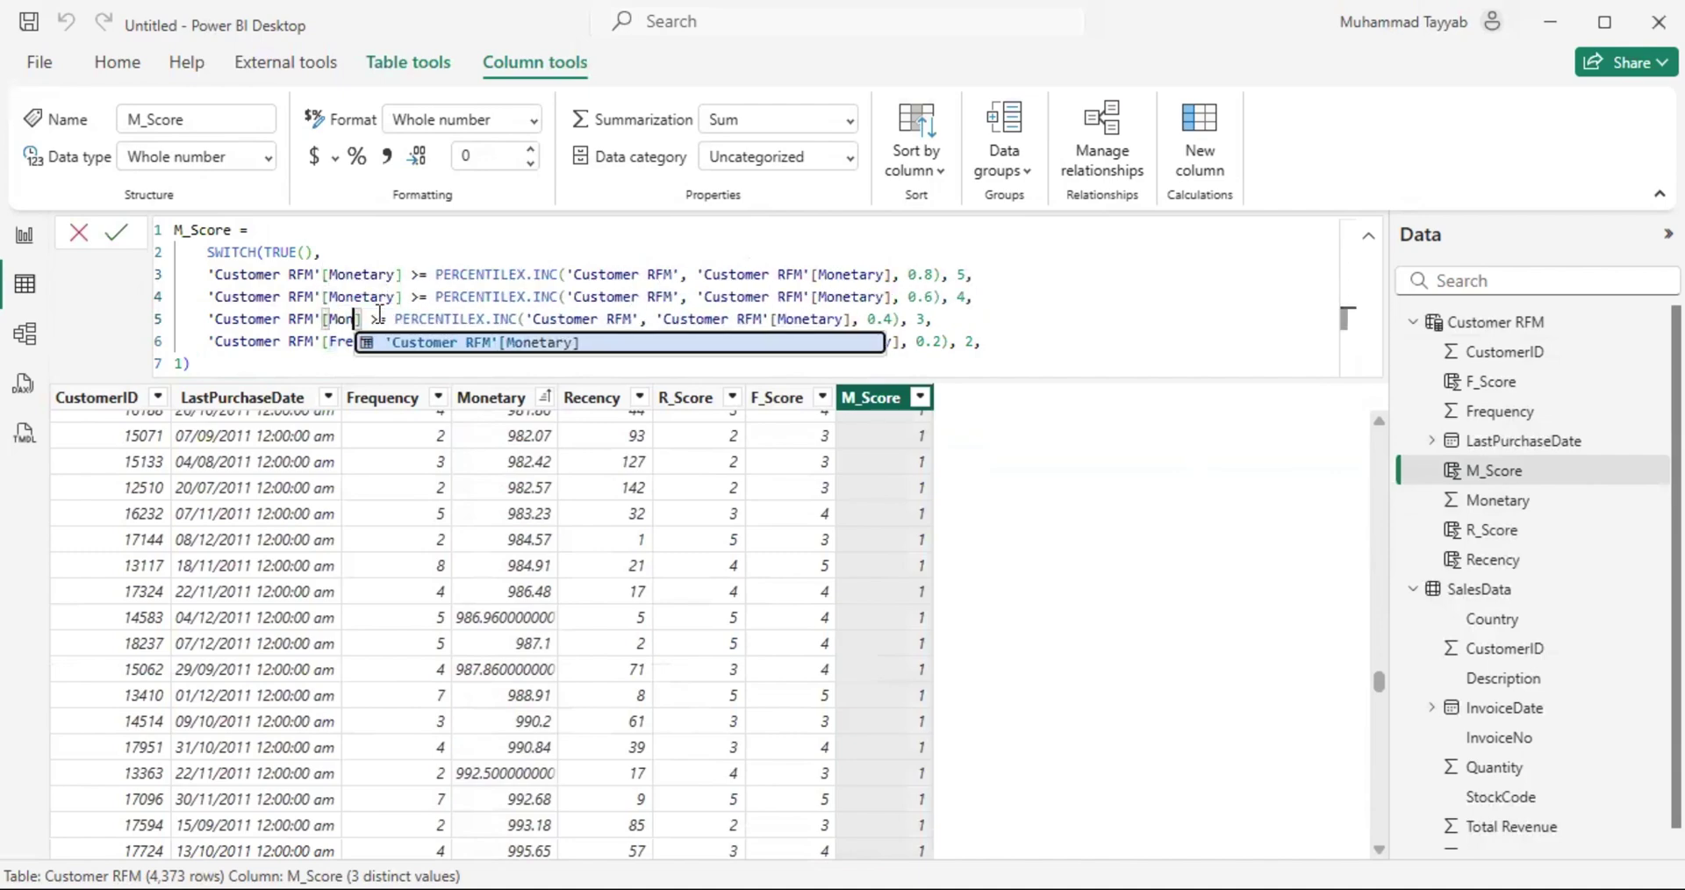
key("Tab")
double_click(340, 342)
type("Mo")
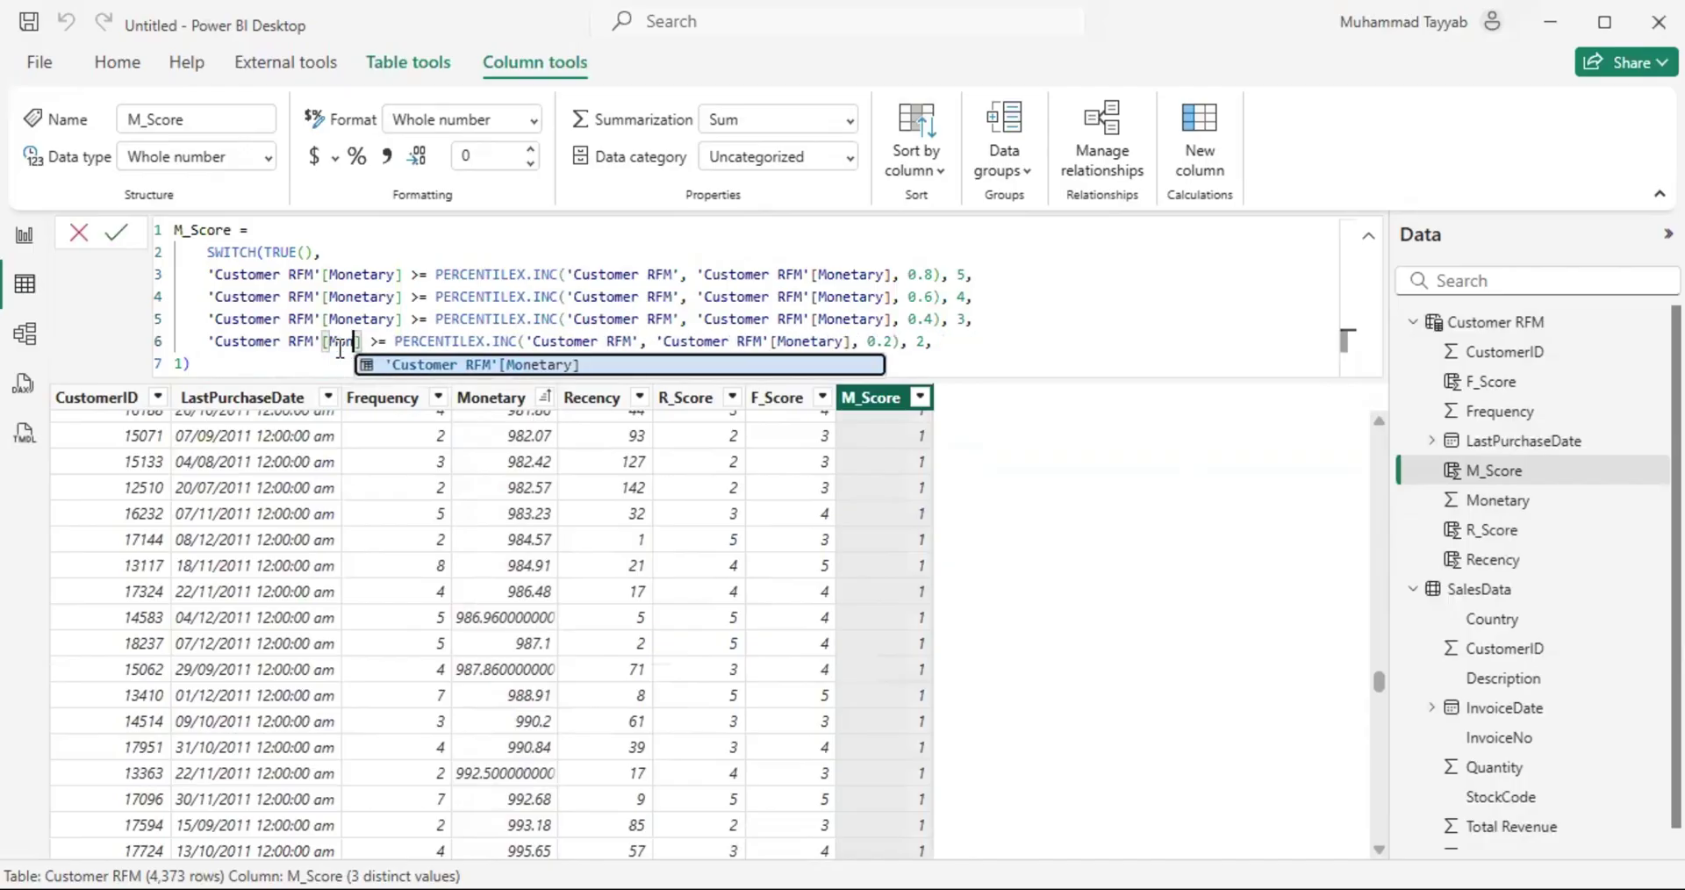
key("Tab")
left_click(115, 232)
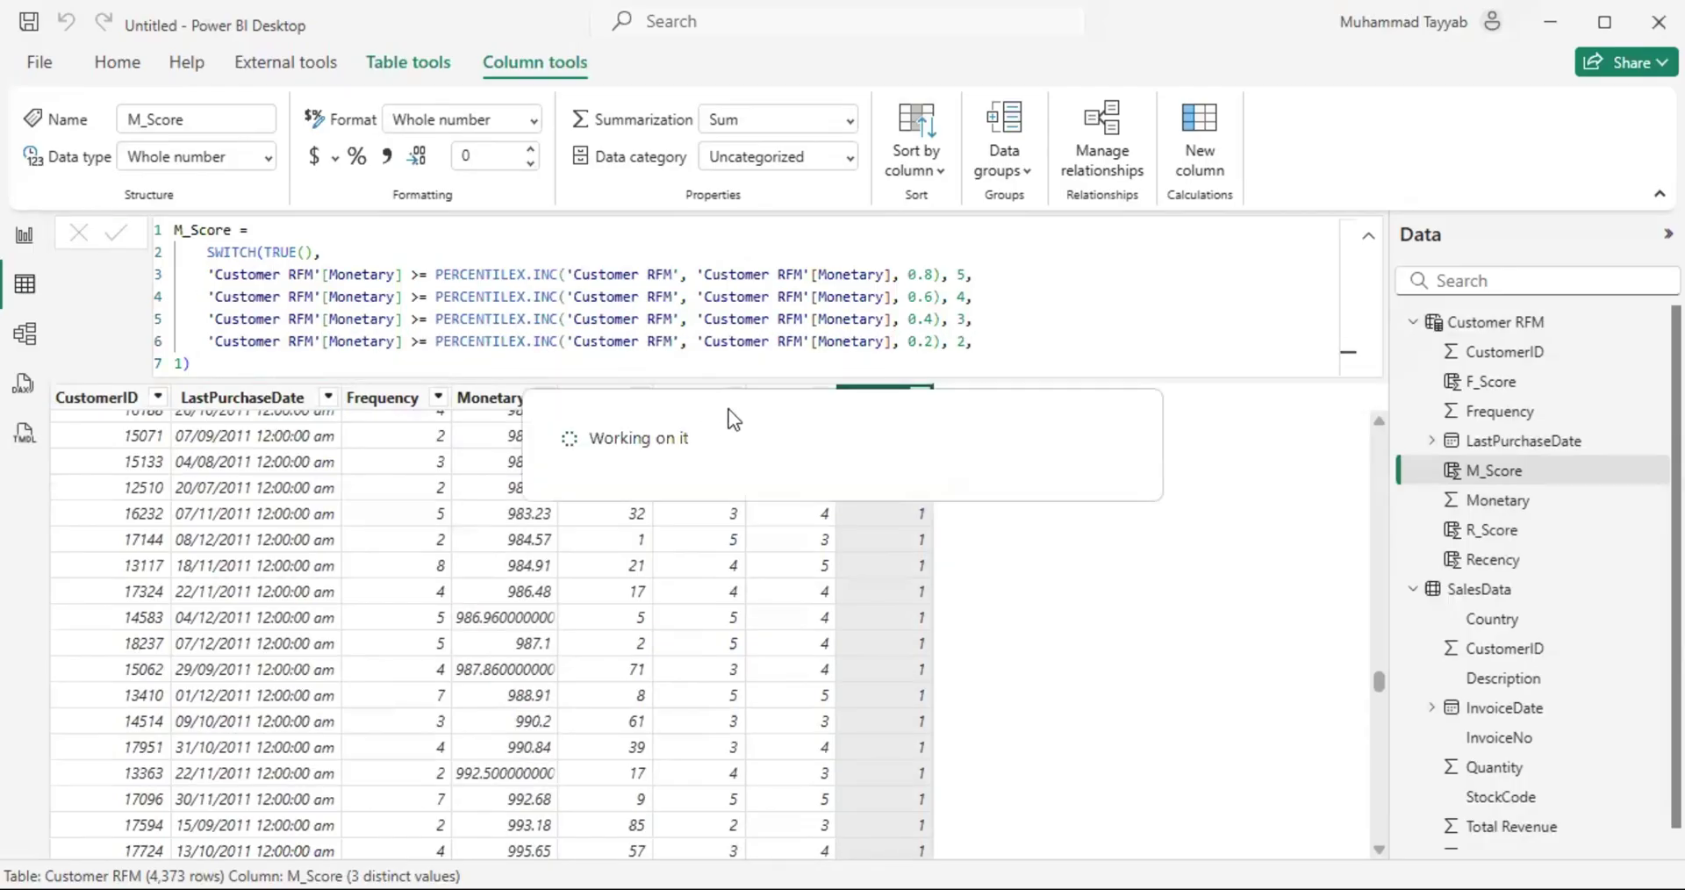
Step: Check the M_Score values against the lowest and highest Monetary amounts, and review the R_Score, F_Score and M_Score columns
left_click(606, 398)
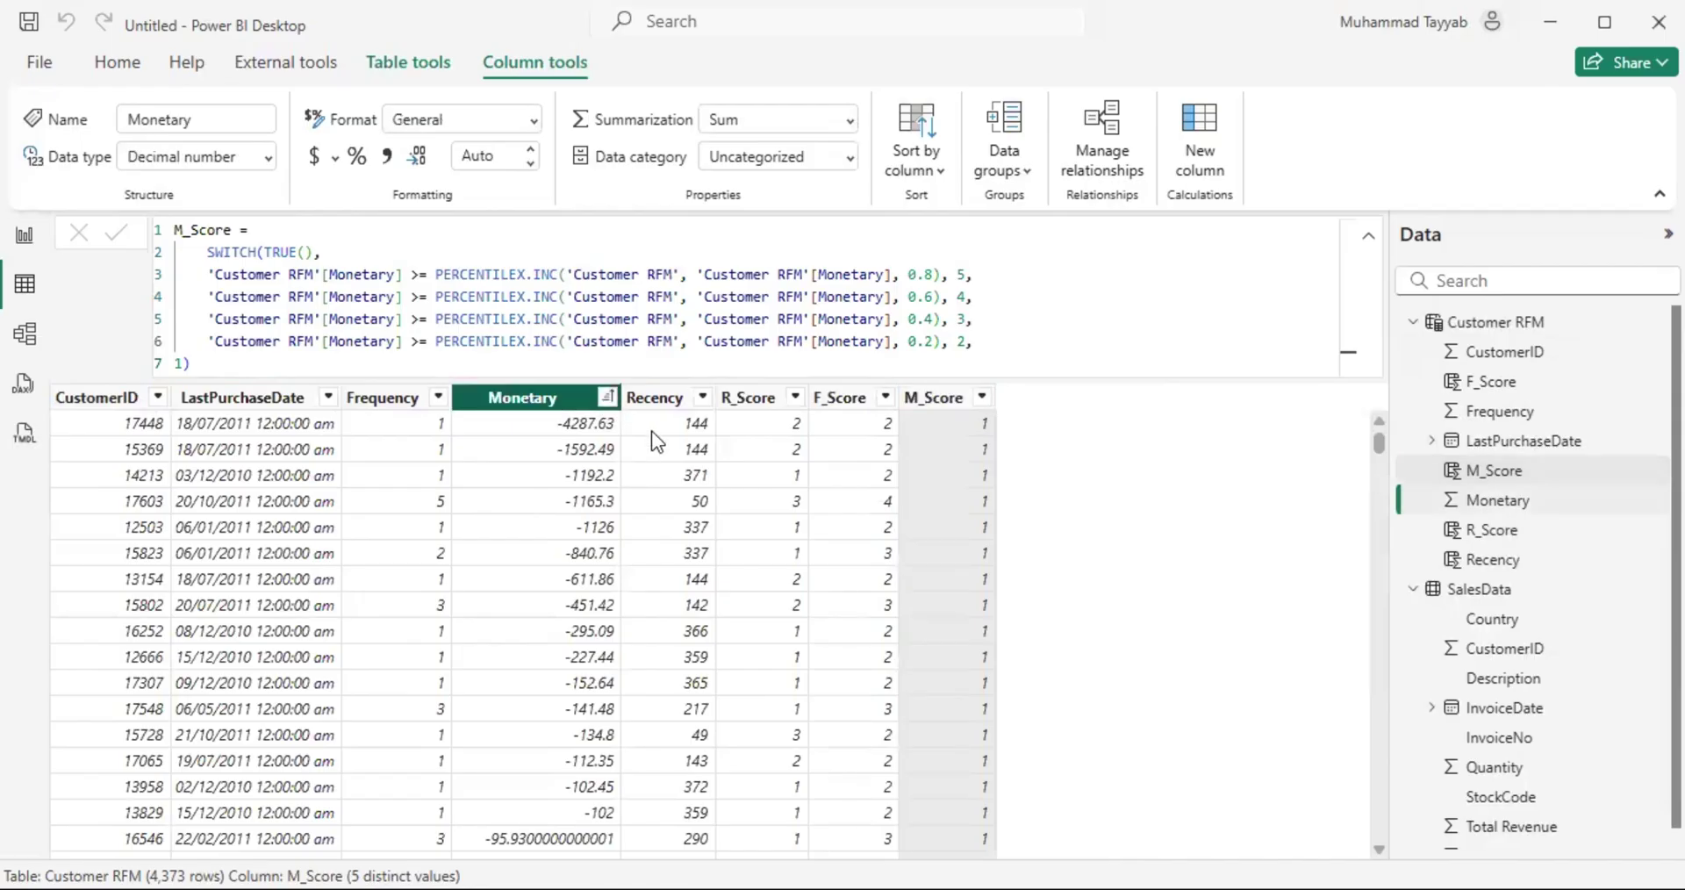
left_click(740, 198)
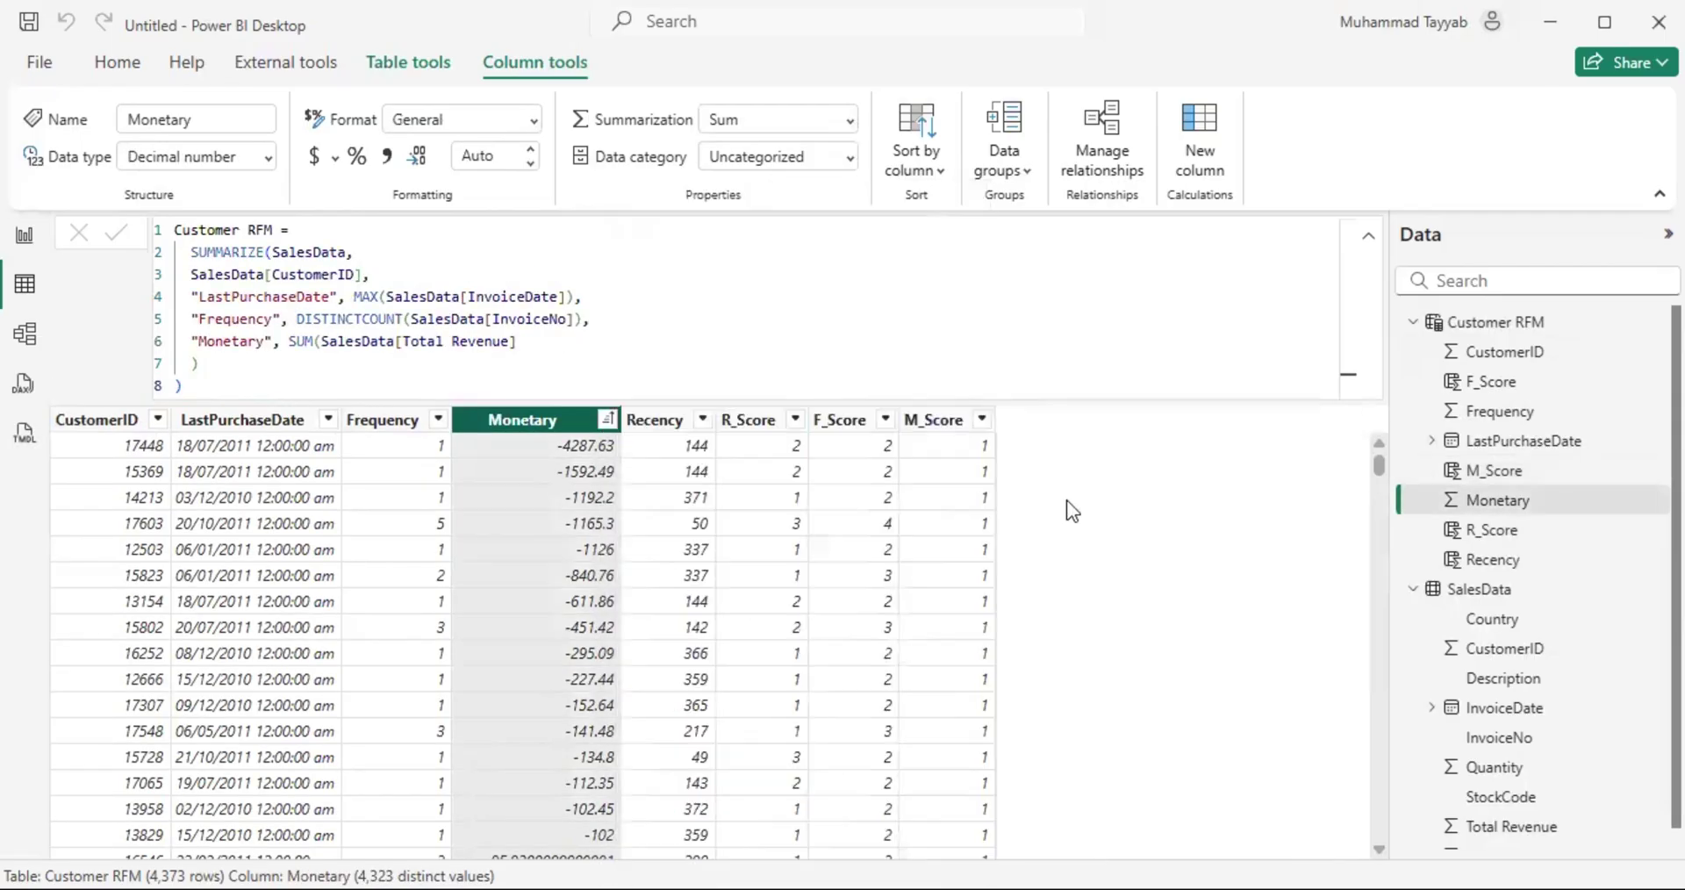
left_click_drag(1384, 459, 1376, 823)
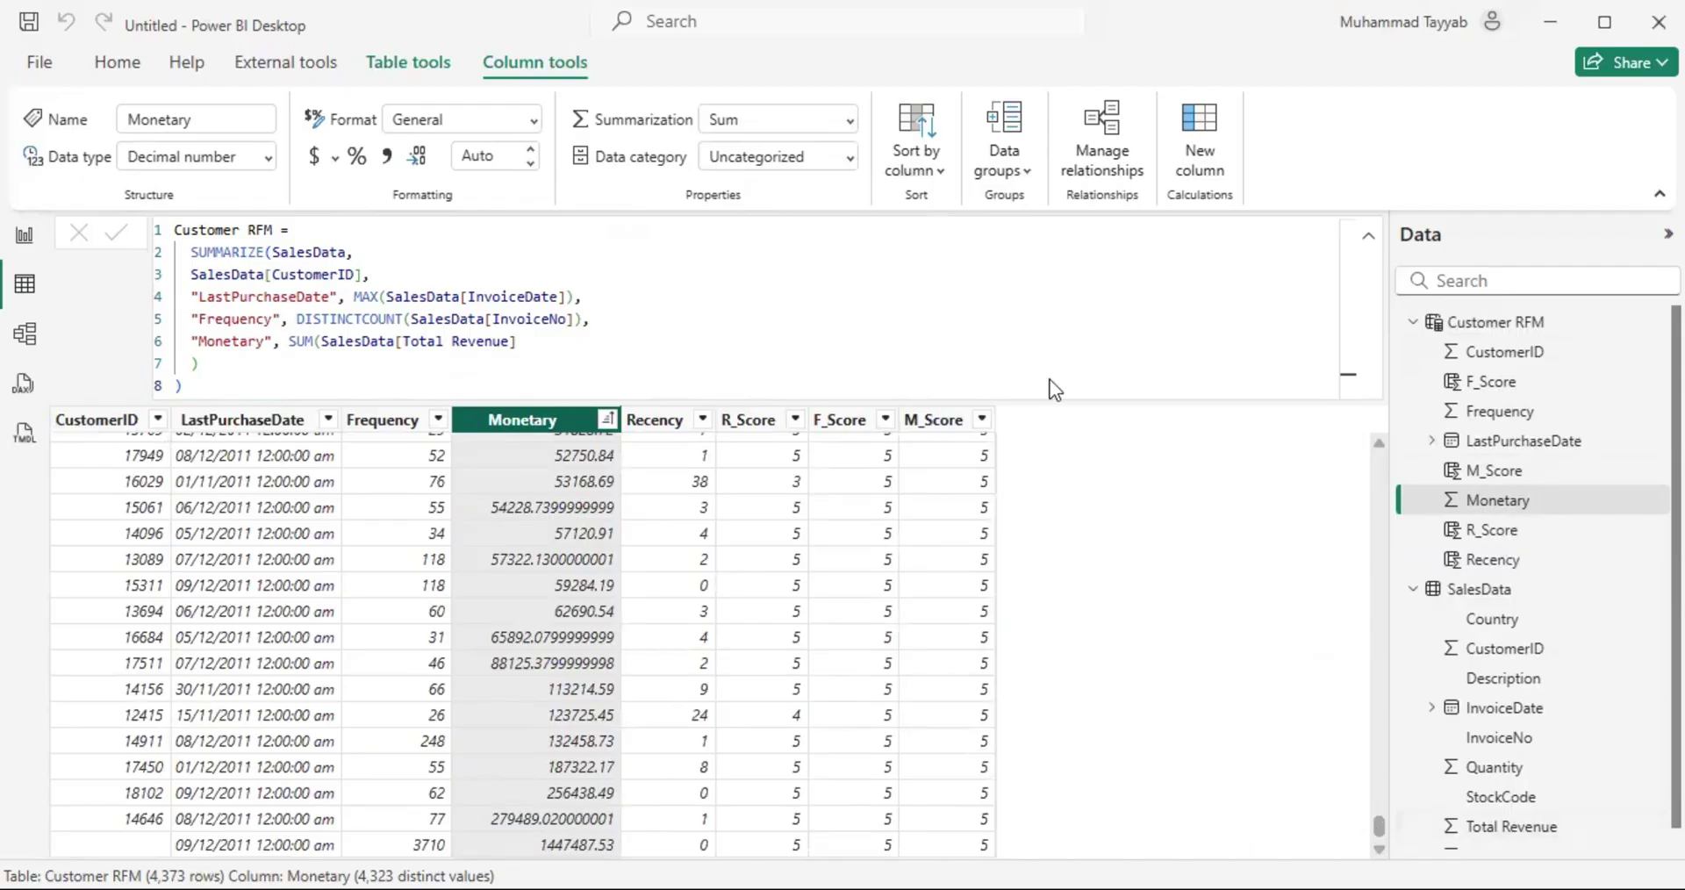
left_click(744, 421)
left_click(845, 421)
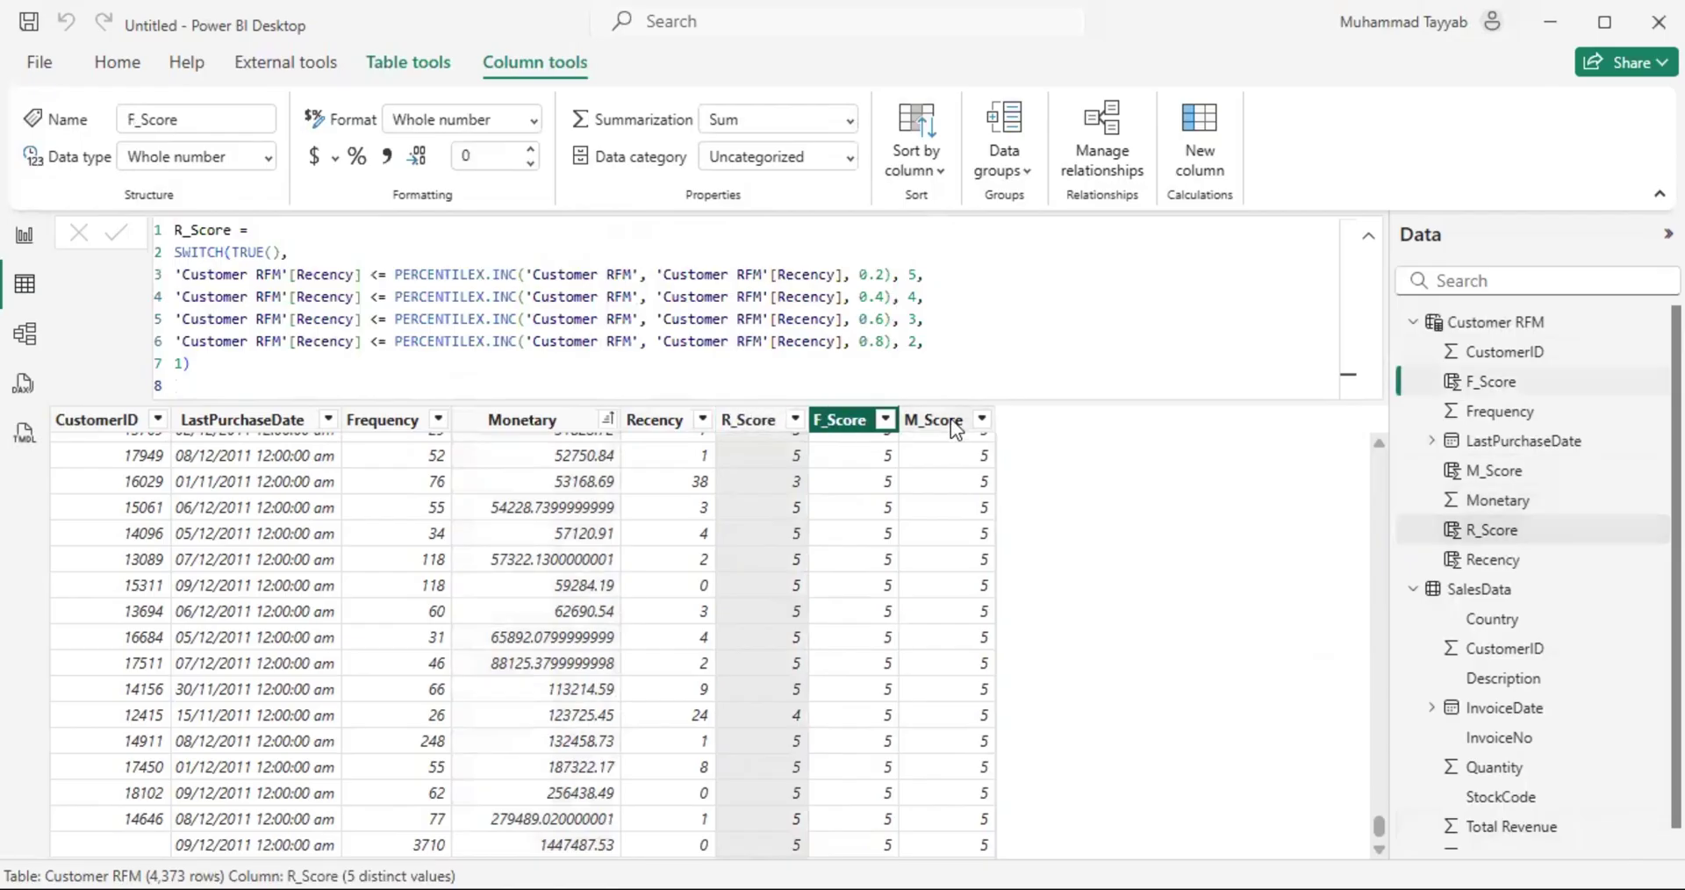
left_click(938, 399)
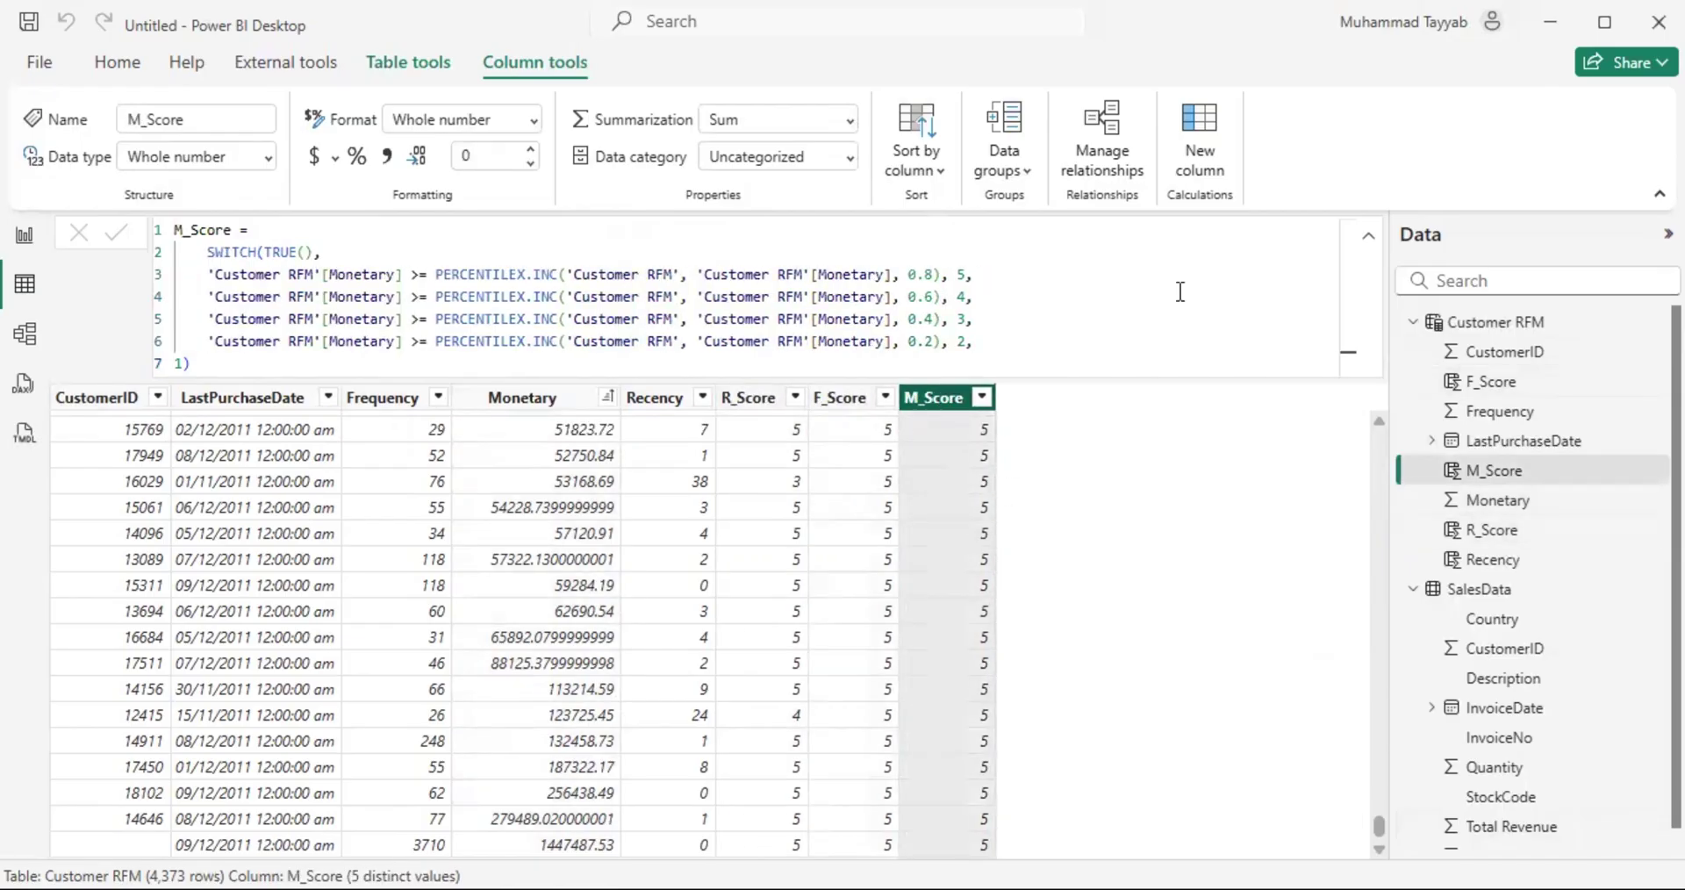
Step: Add a calculated column named Segment to the Customer RFM table and start its formula with SWITCH(TRUE(), on a new line
left_click(1201, 140)
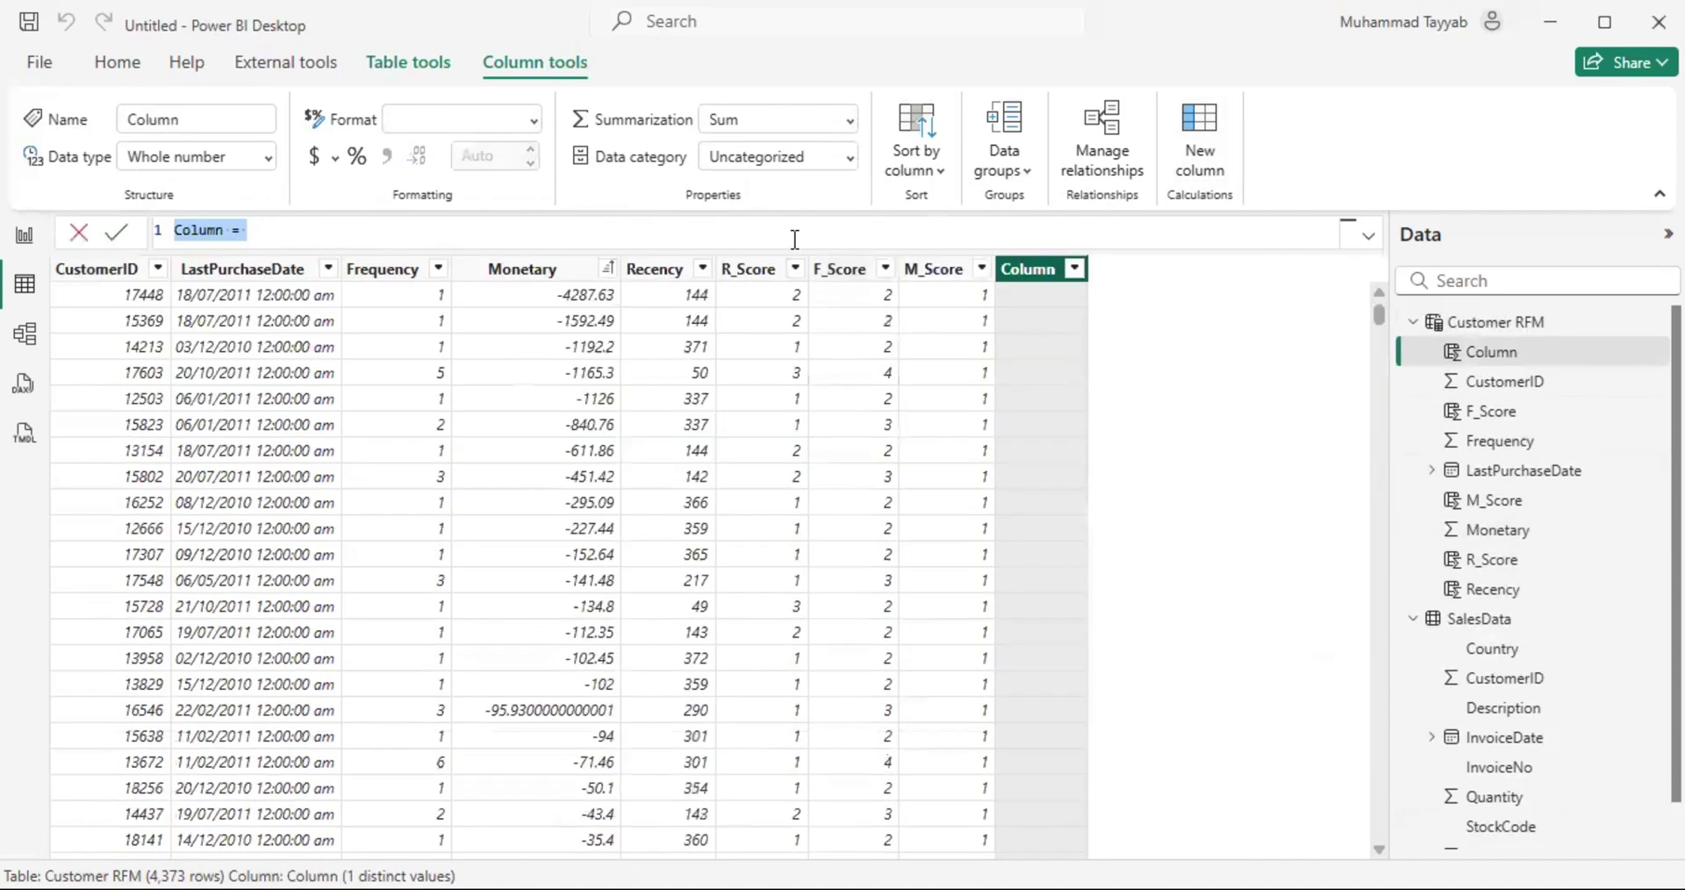
type("Segment ")
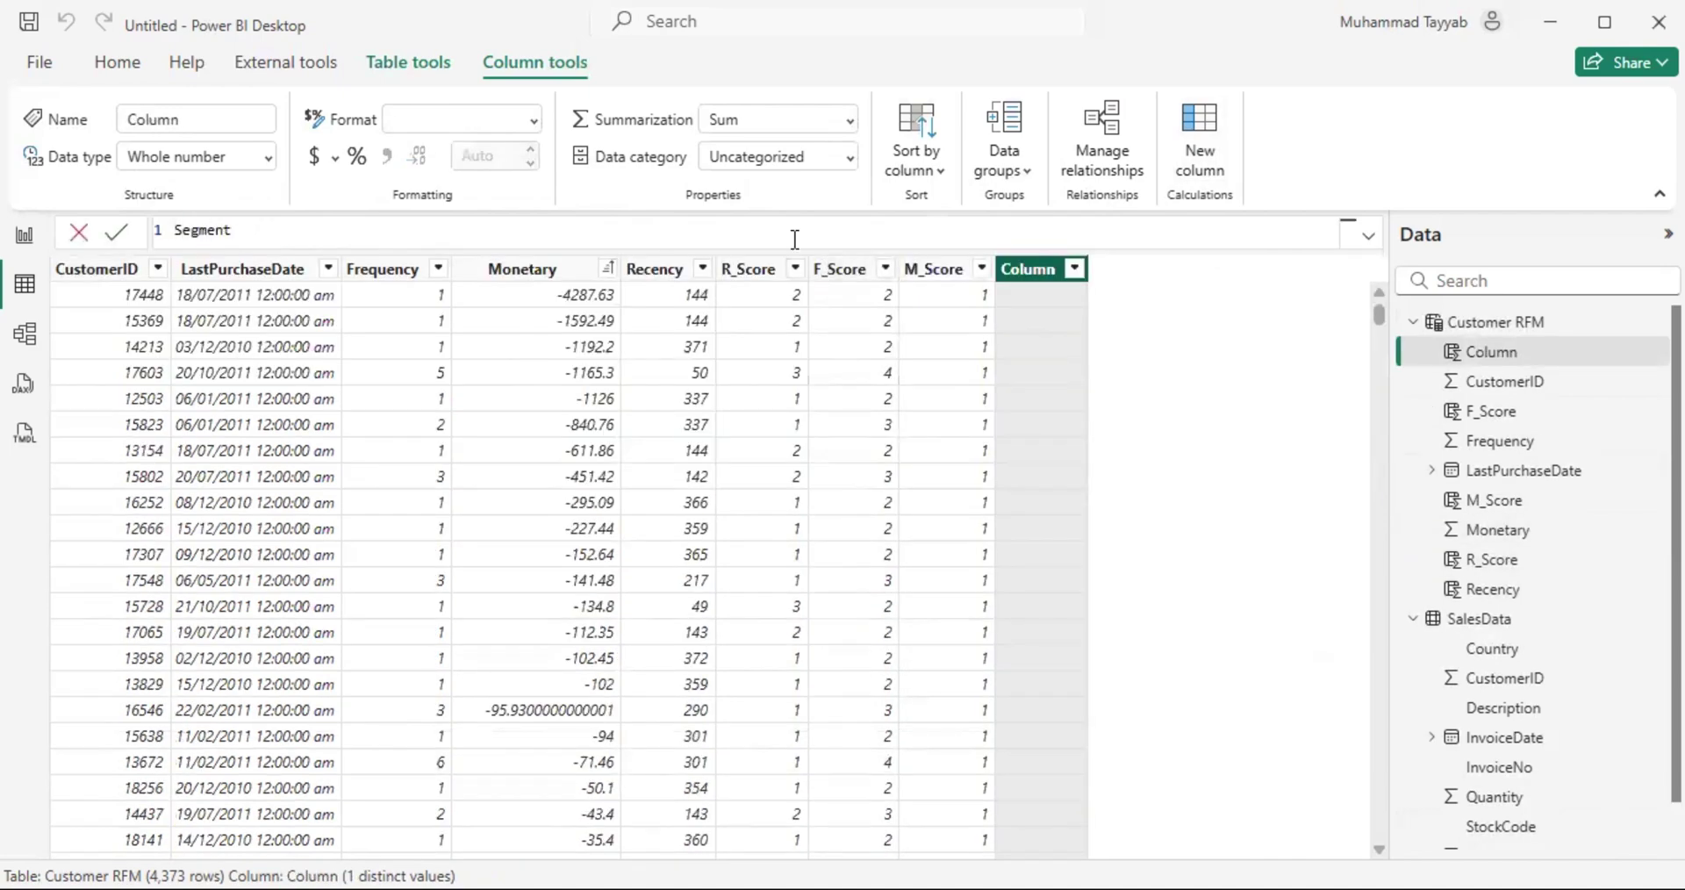
type("=")
key("shift+Return")
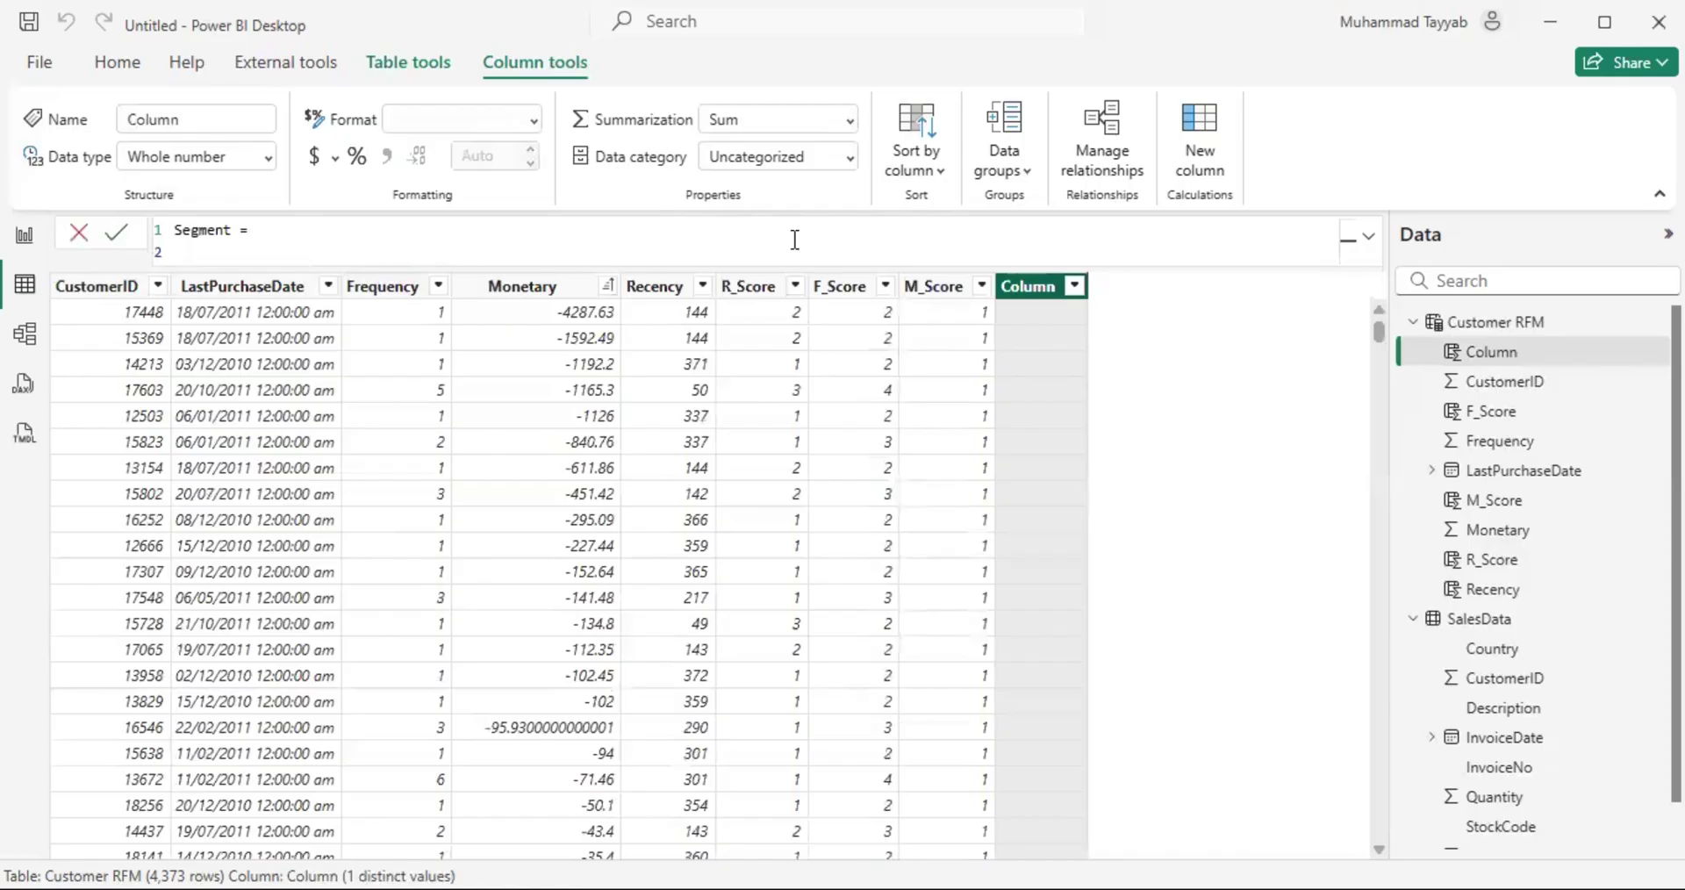
type("SWITCH(")
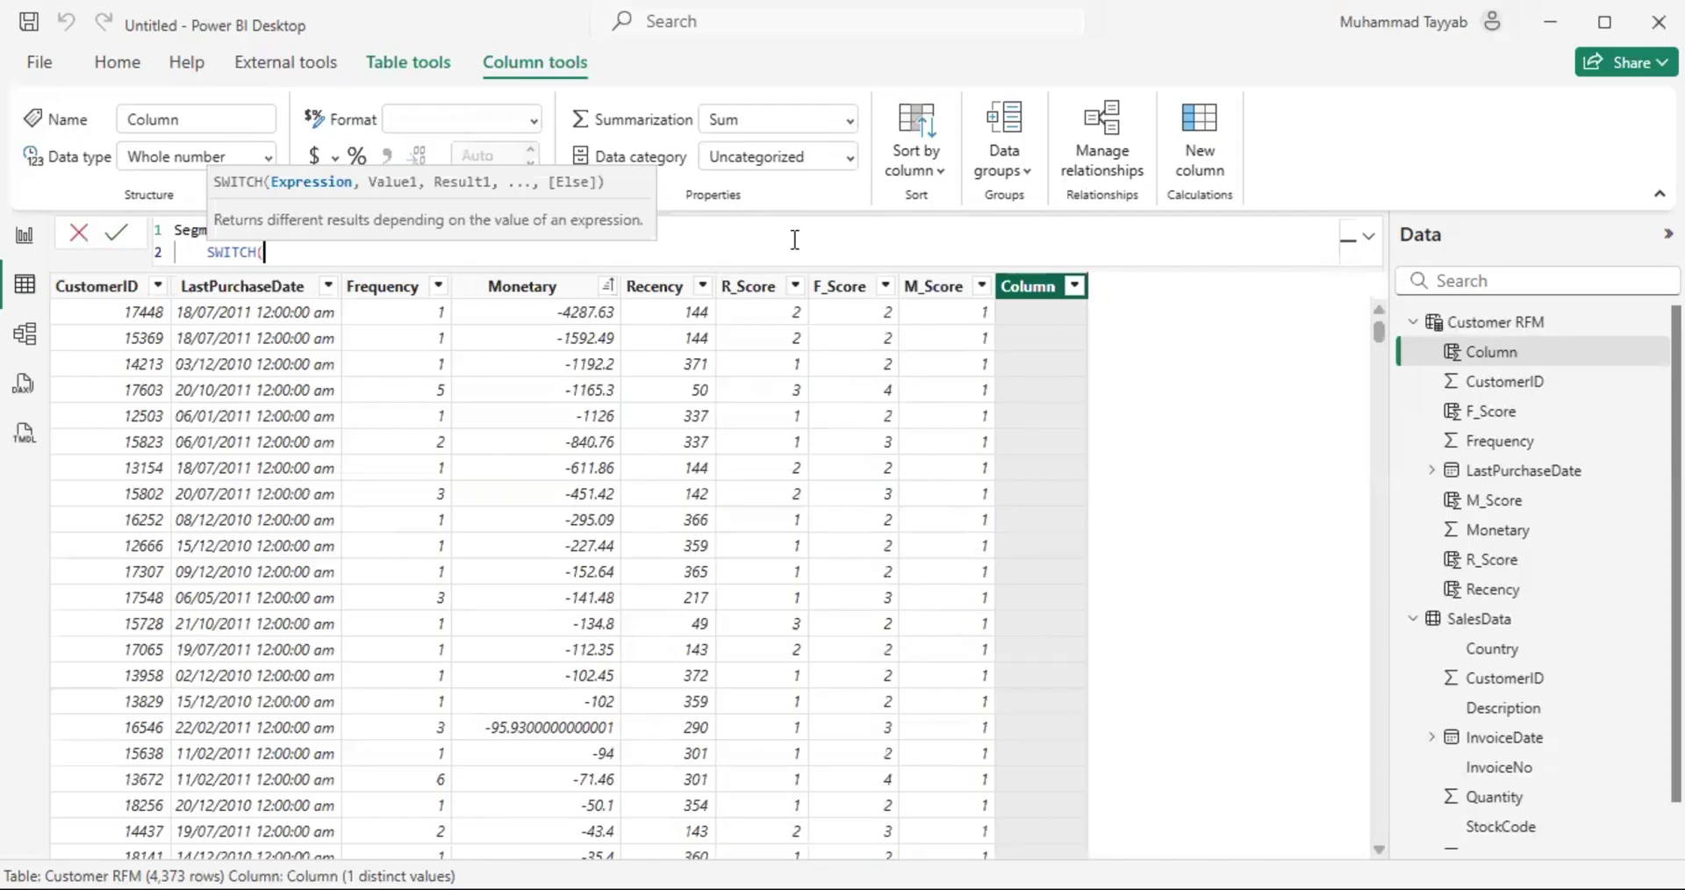
type("TRUE(),")
key("shift+Return")
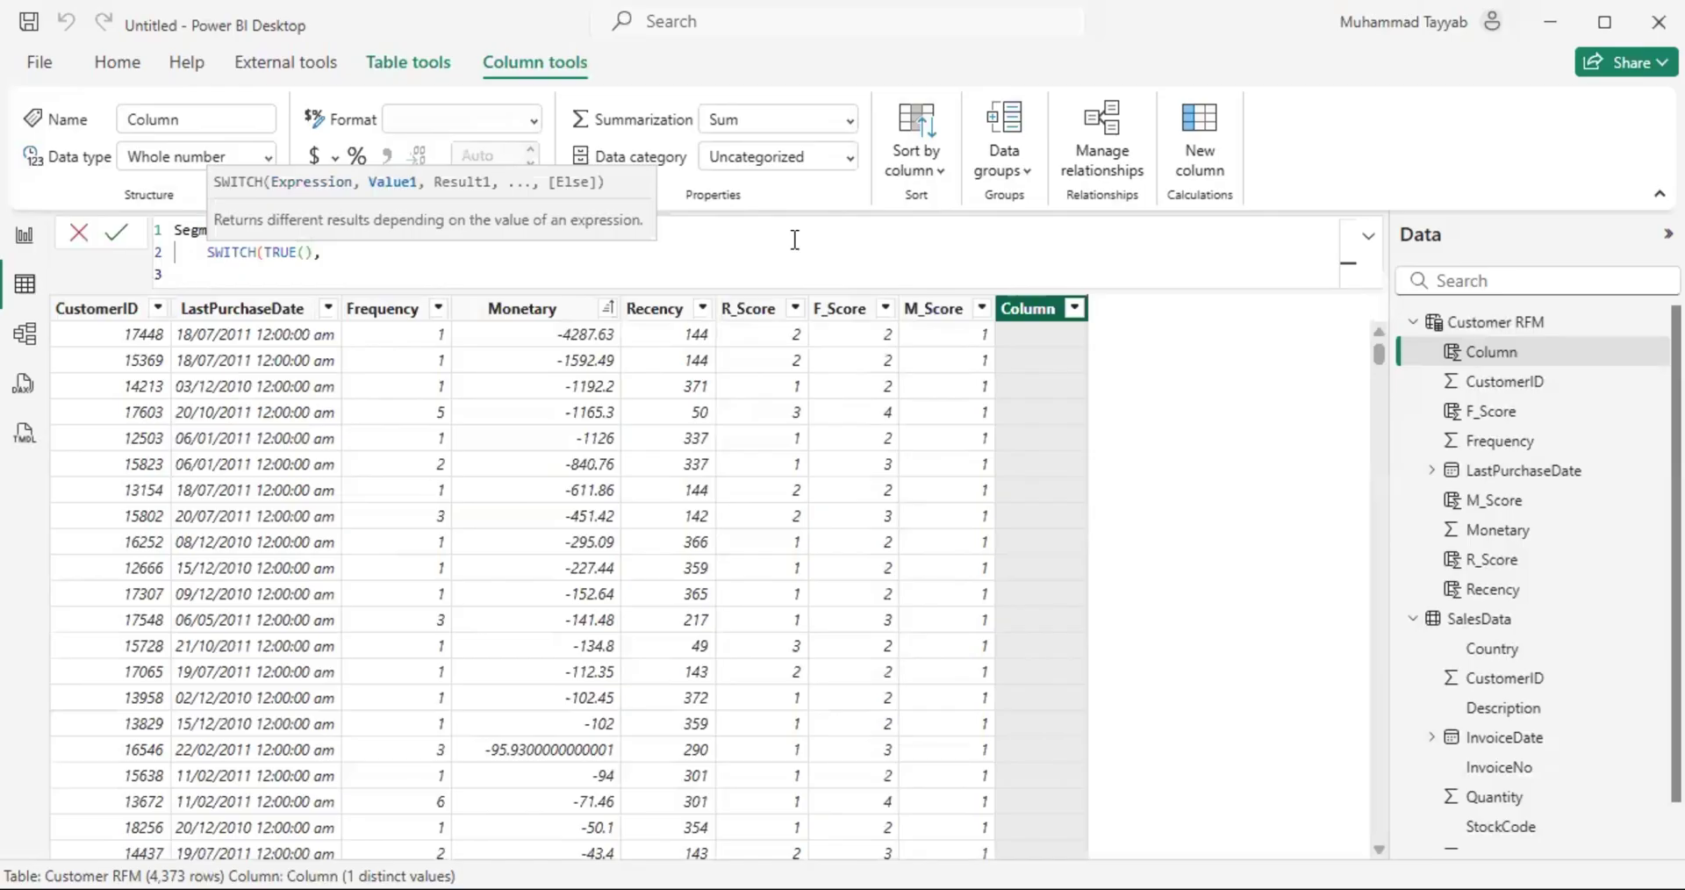
Step: Enter 'Customer RFM'[R_Score] = 5 and 'Customer RFM'[M_Score] = 5, separated by a comma, in the first SWITCH line
type("'Customer RFM'")
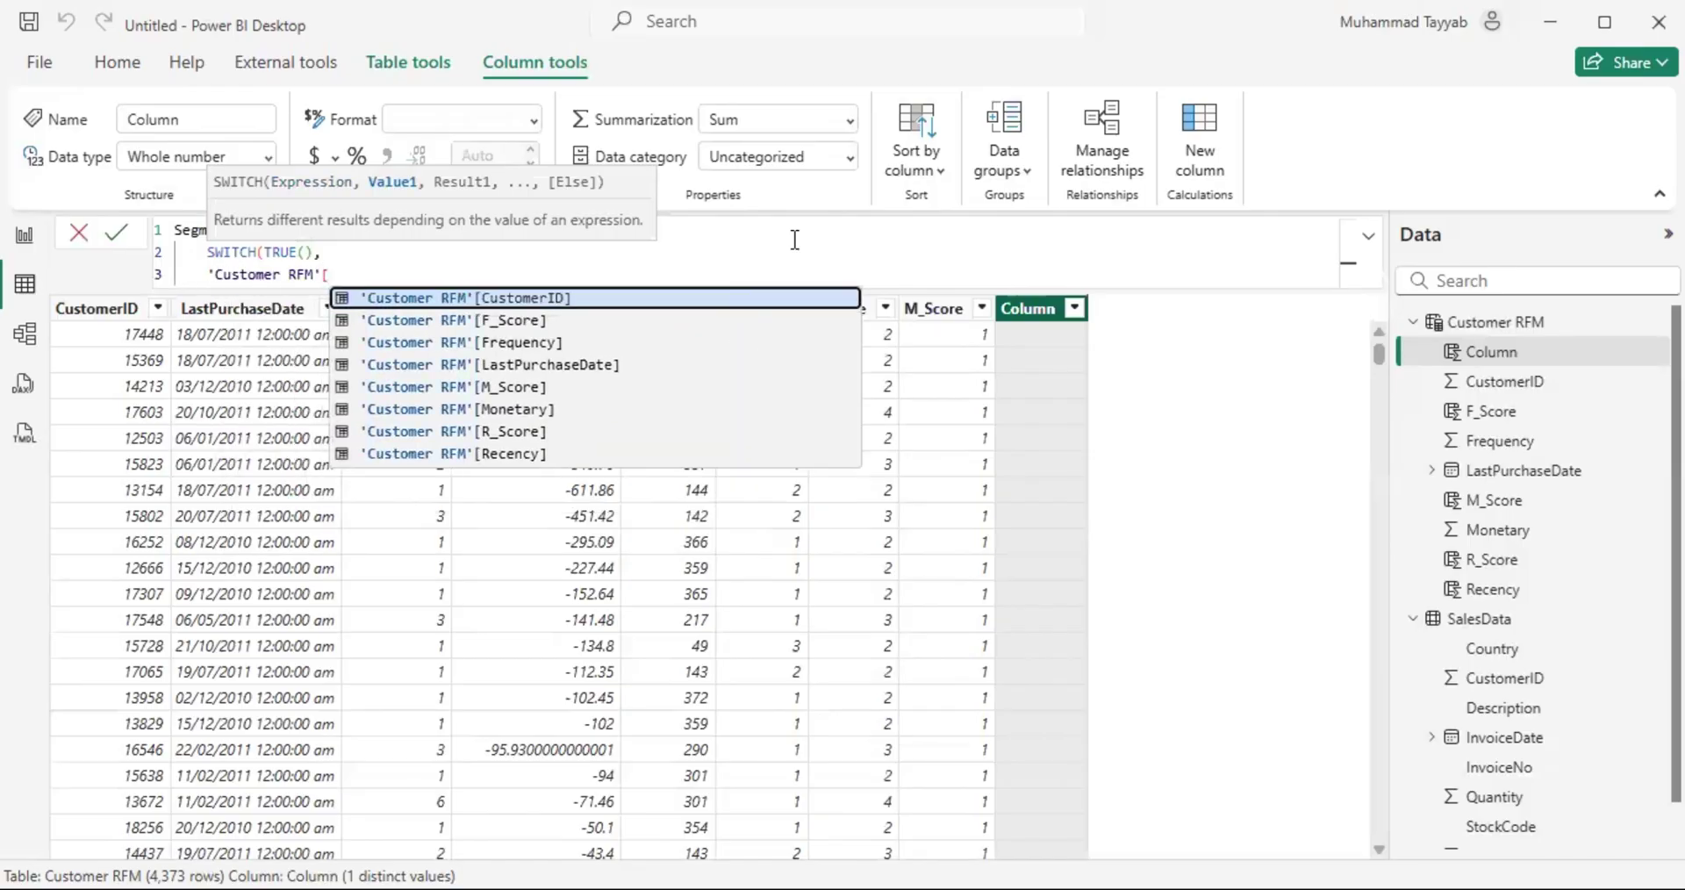
type("[R")
key("Tab")
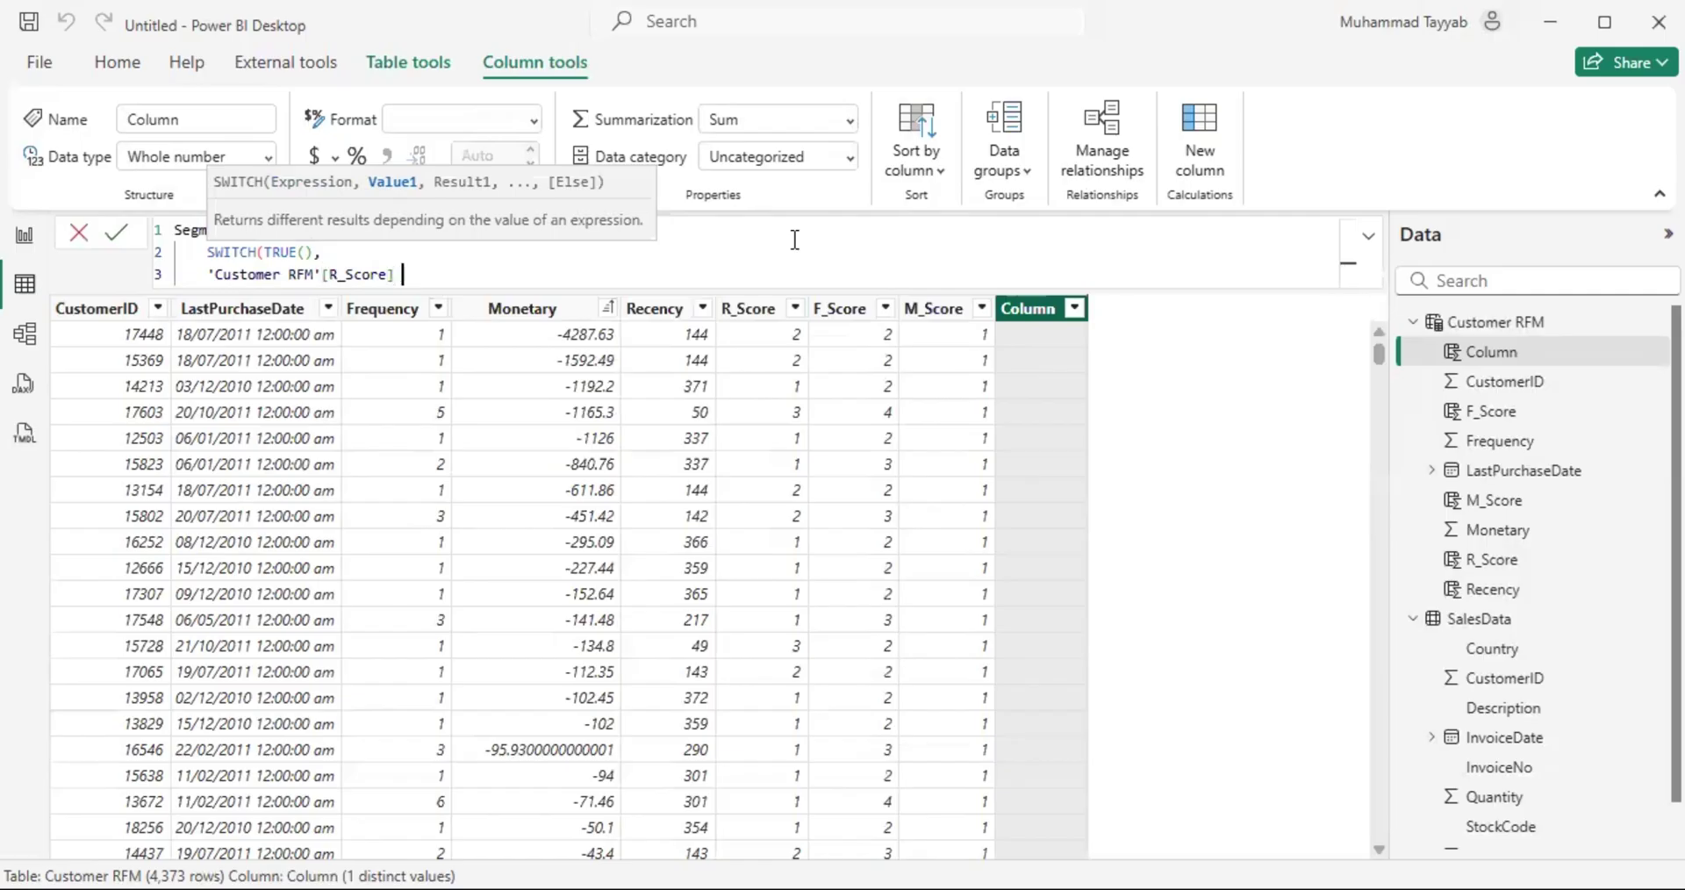
type("= 5, 'Cu")
key("Tab")
type("[")
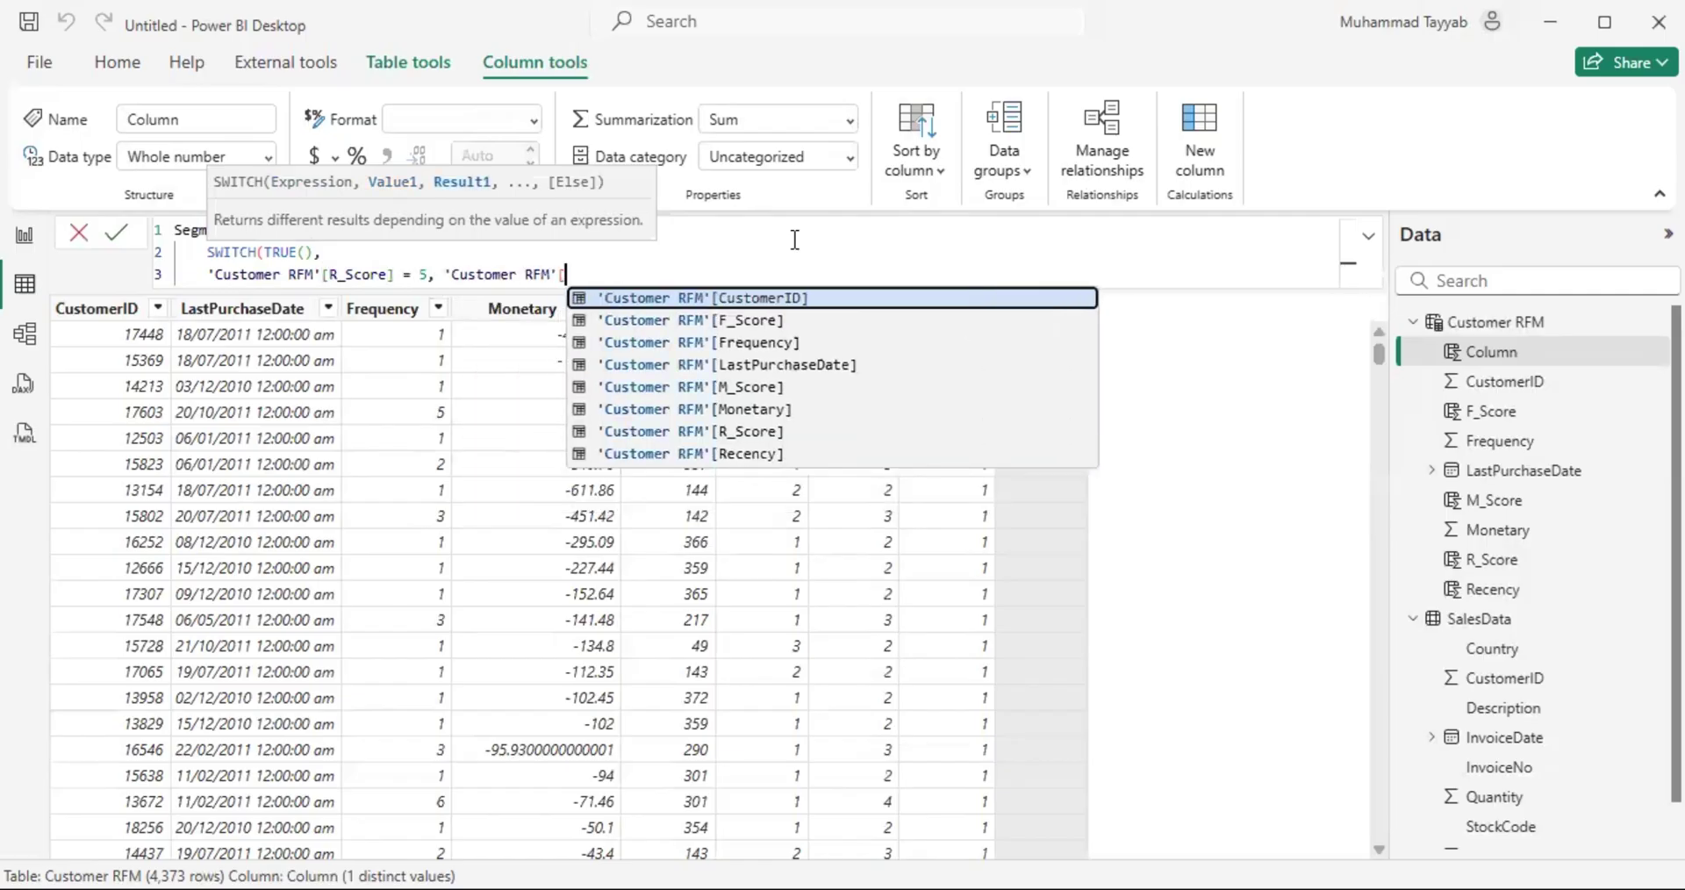
type("M")
key("Tab")
type("= 5")
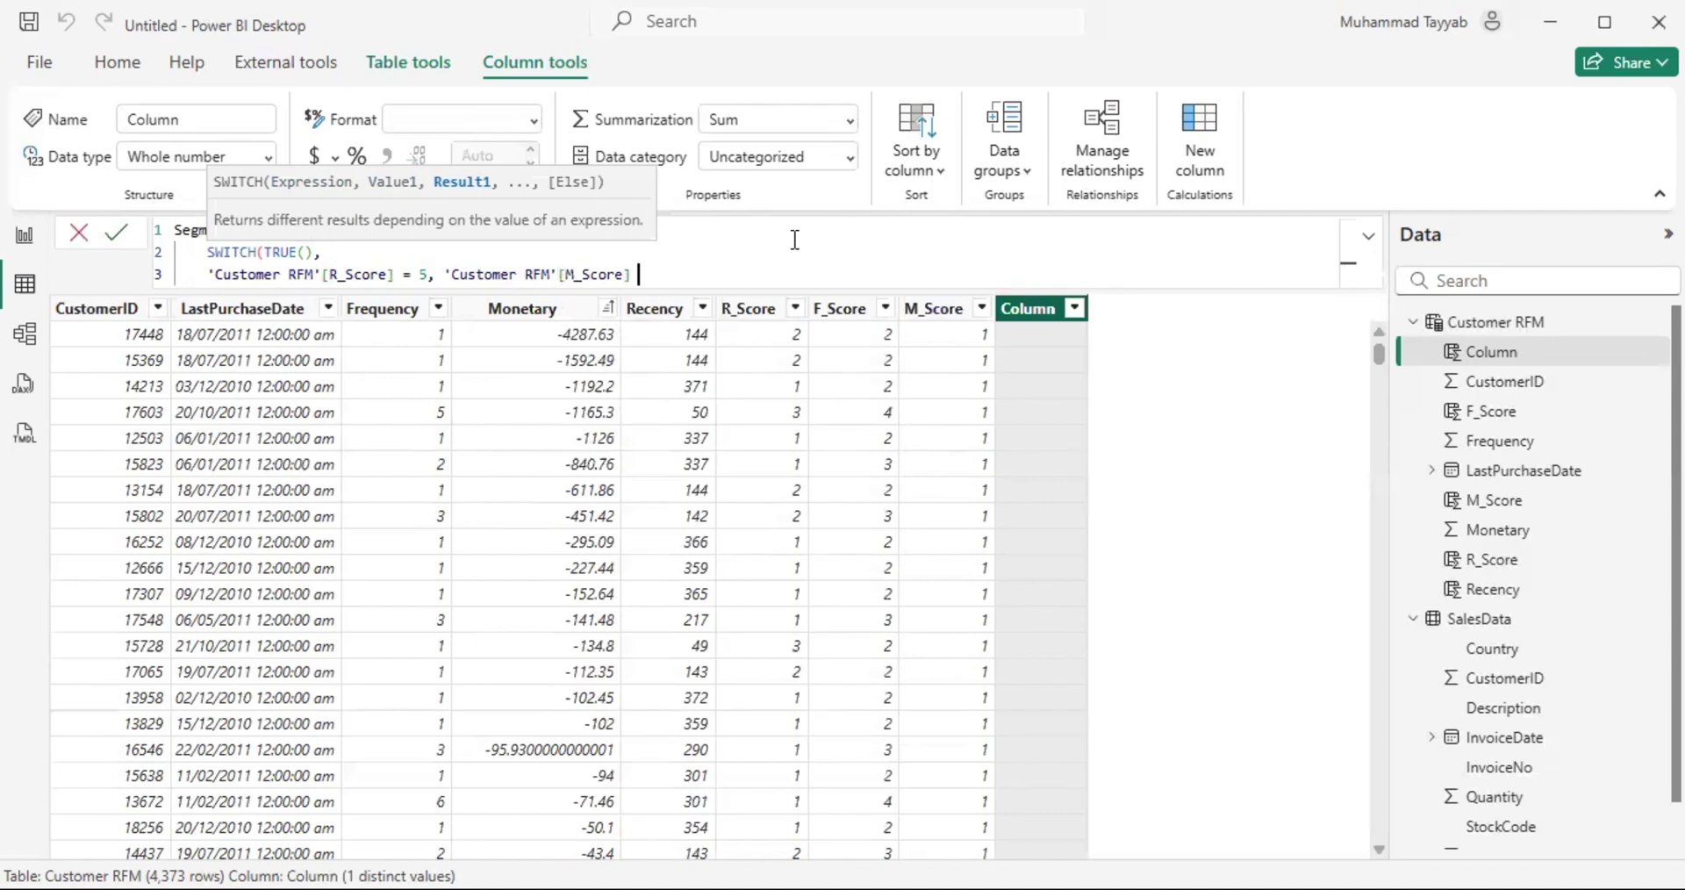
Step: Join the R_Score and M_Score conditions with && instead of the comma, and put another && after the M_Score condition
type(",")
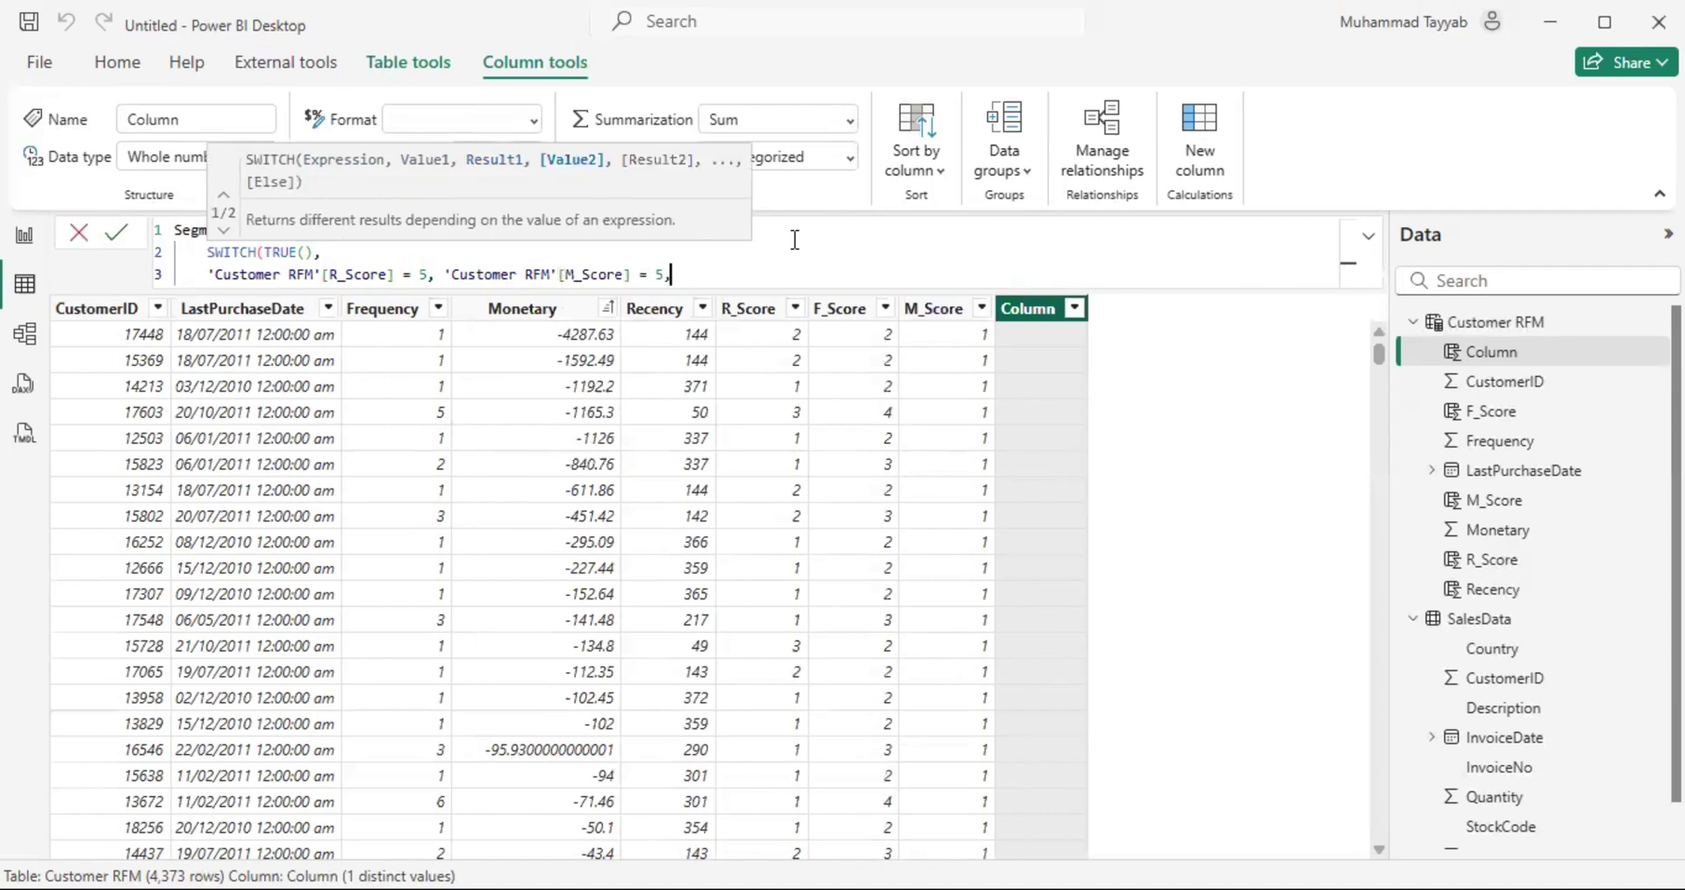
key("BackSpace")
type("&&")
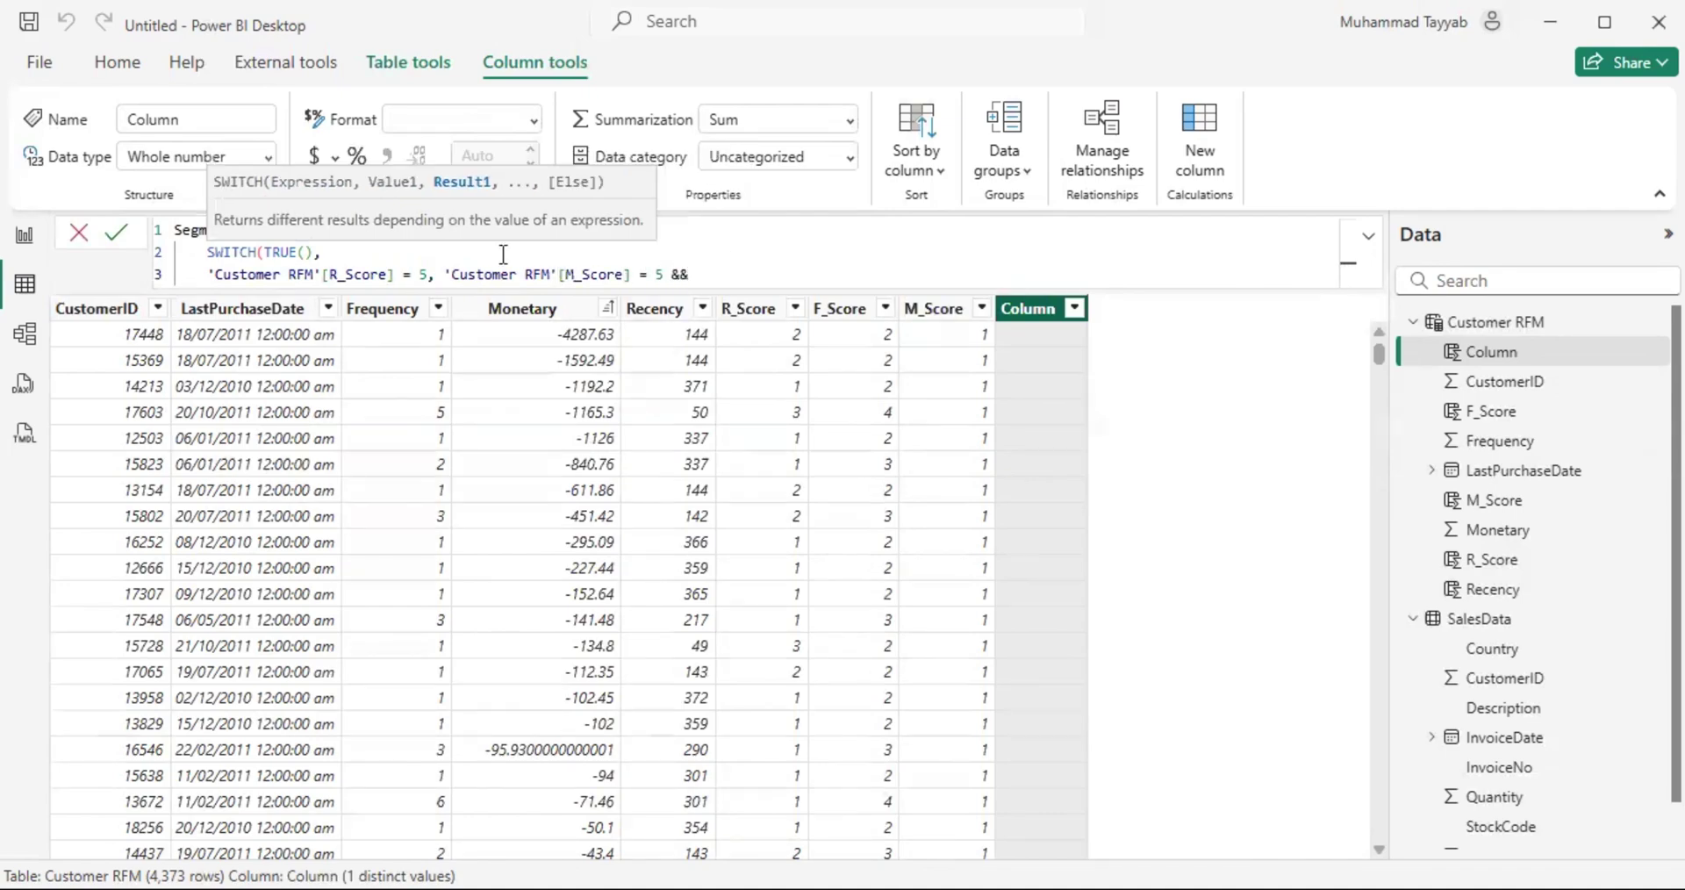
left_click(433, 274)
key("BackSpace")
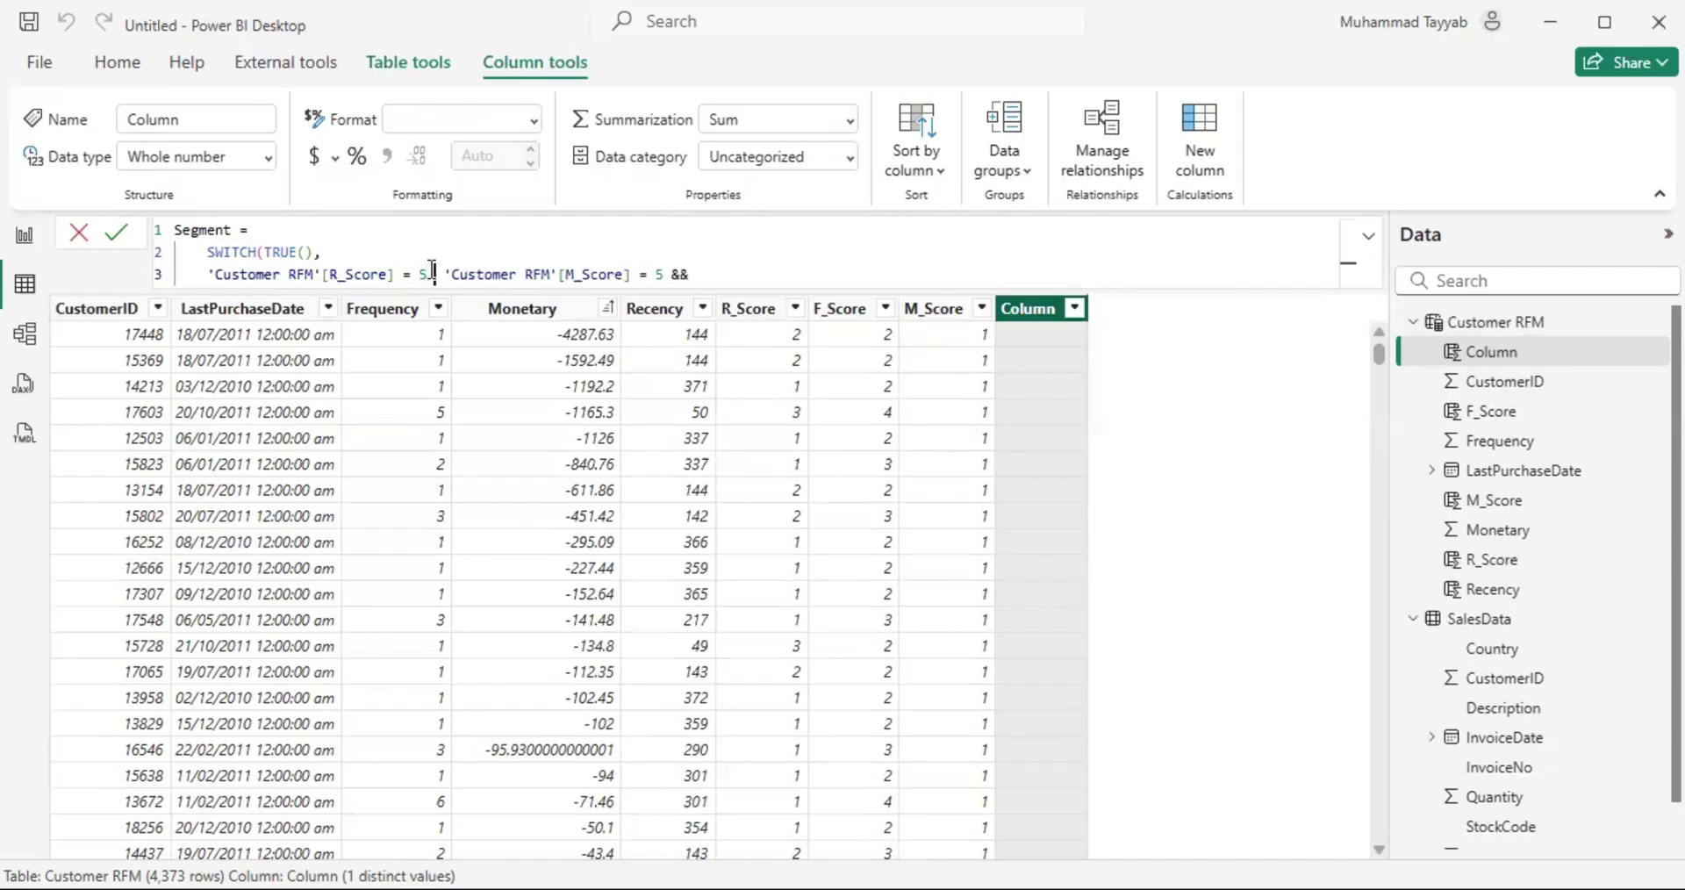
type("&&")
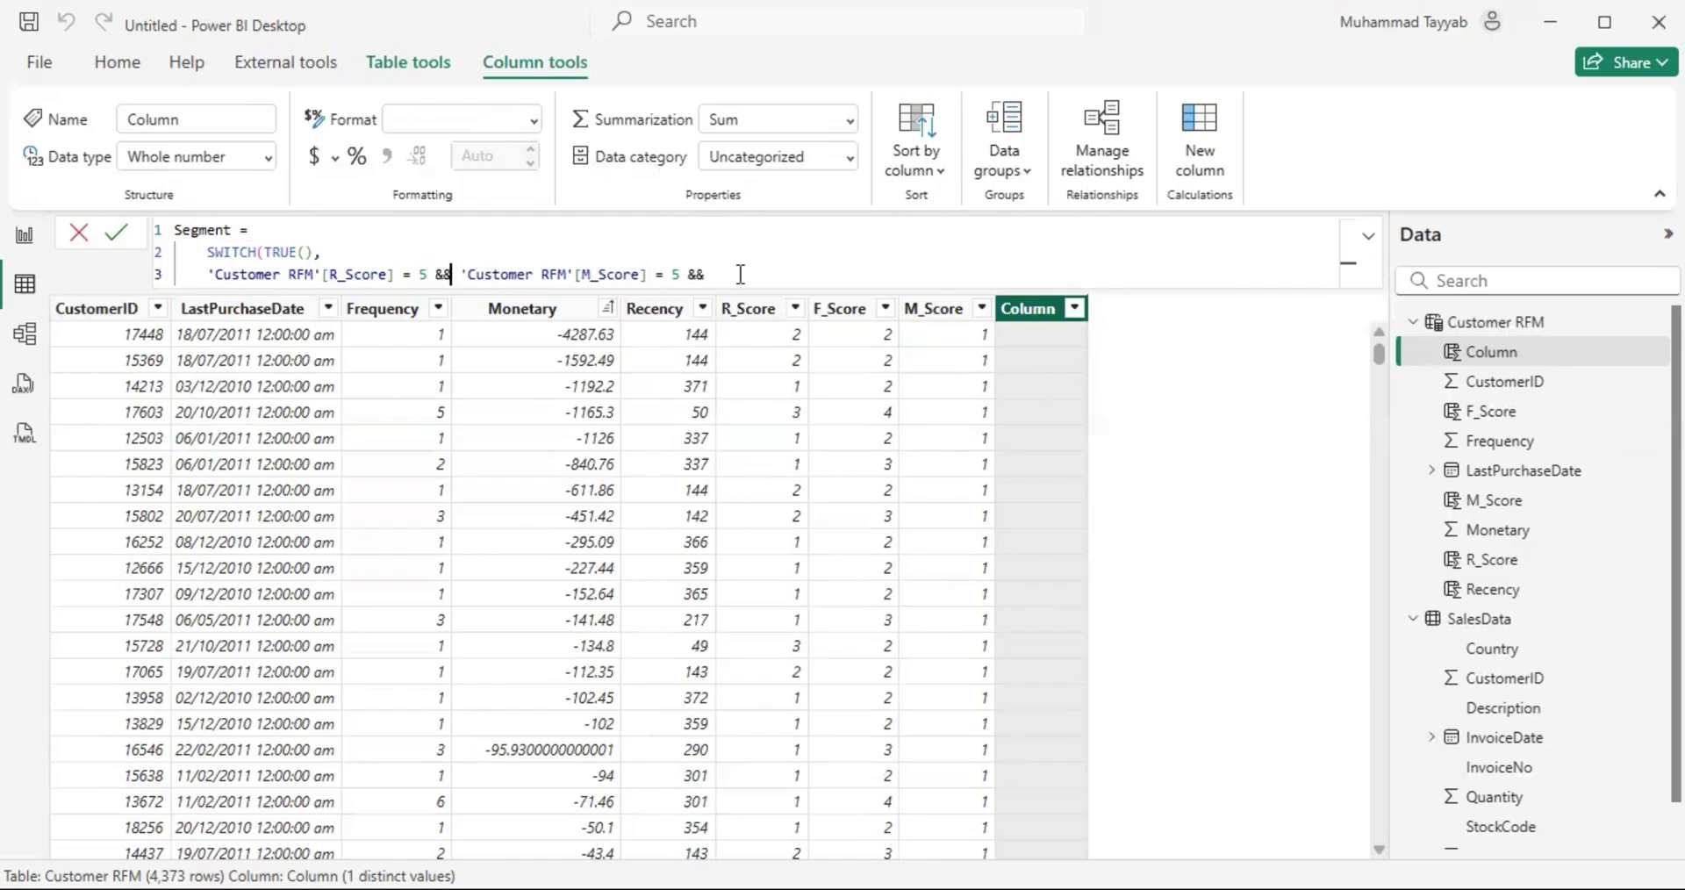
Step: Complete the first SWITCH line with 'Customer RFM'[M_Score] = 5 as third condition and "Champions" as its result
left_click(738, 274)
type("'Customer RFM'")
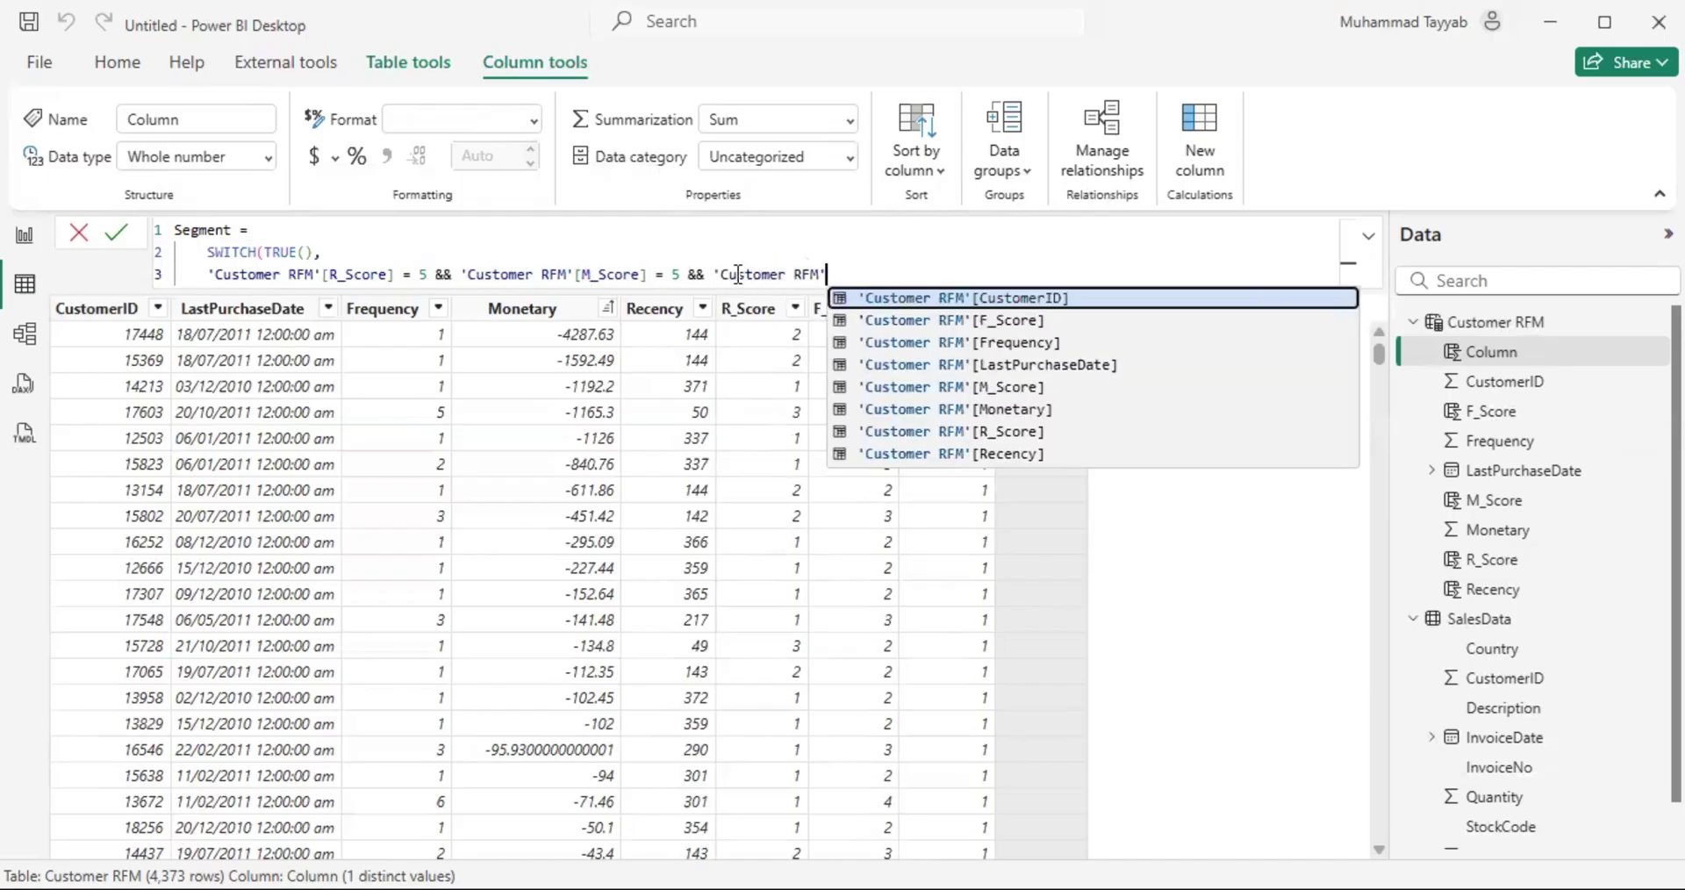
type("[M")
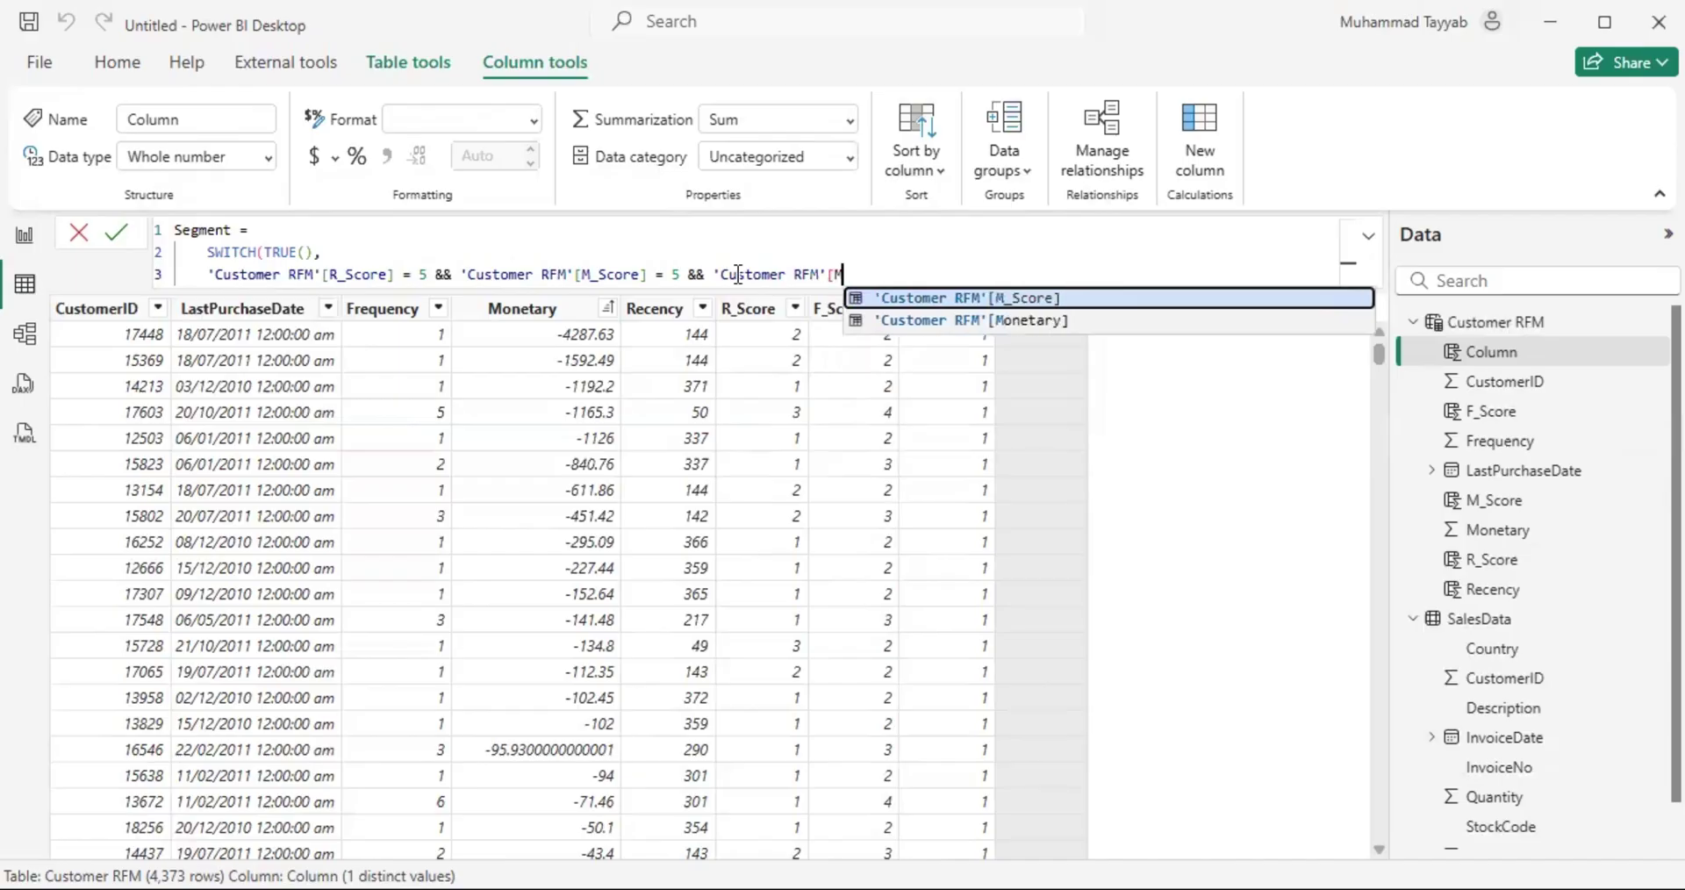
key("Tab")
type("= 5, ")
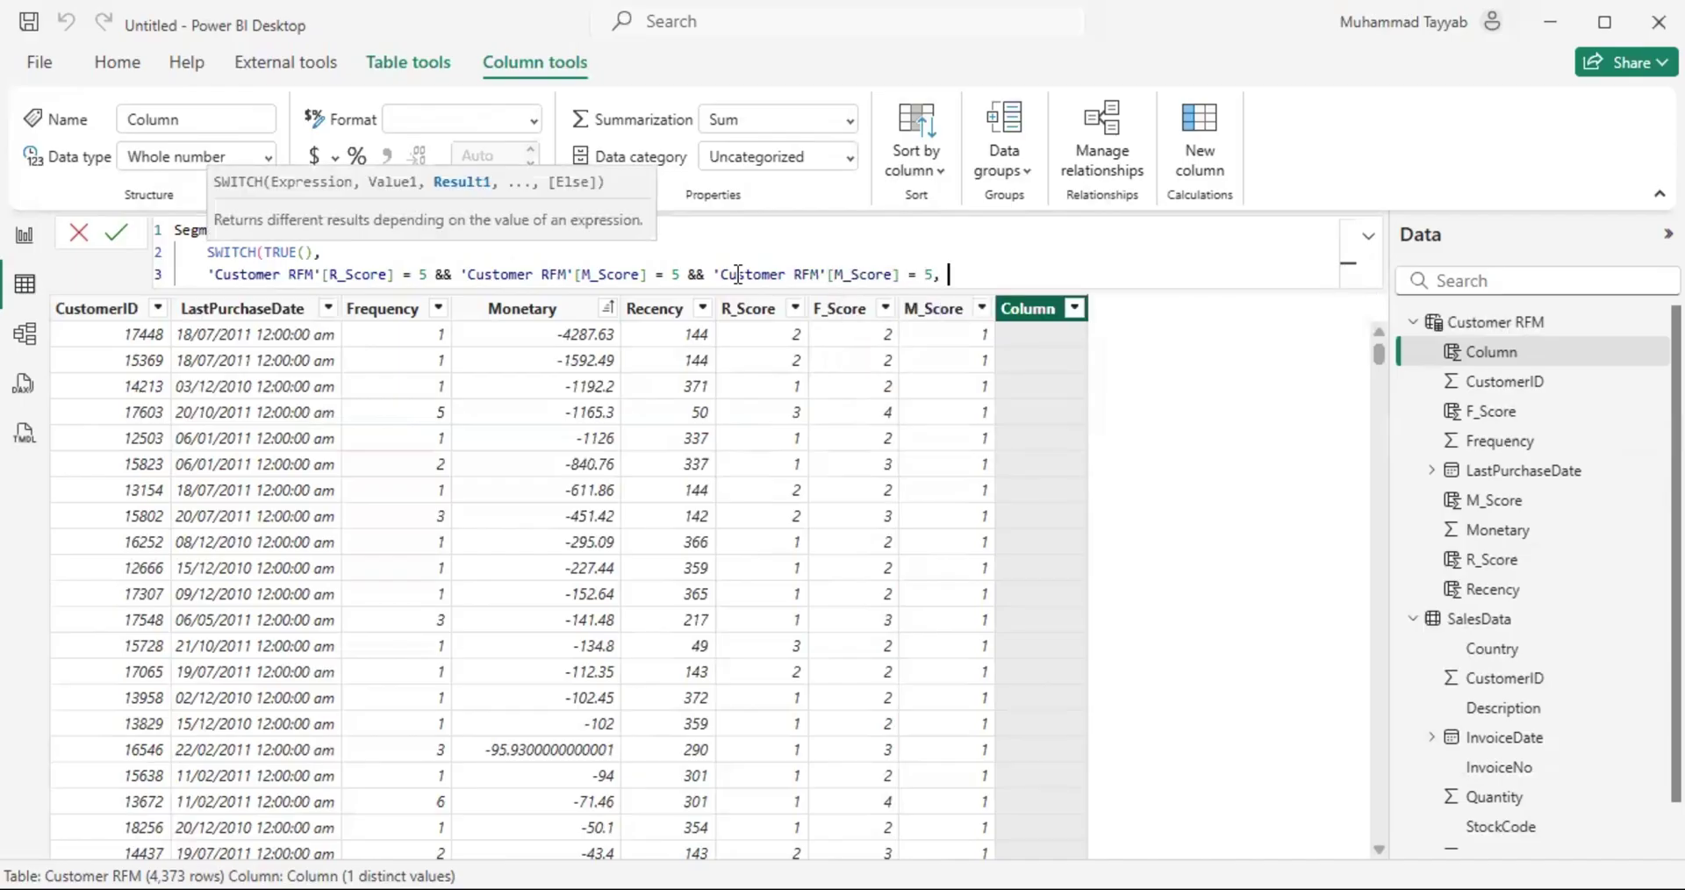
type("\"Champions\",")
key("Return")
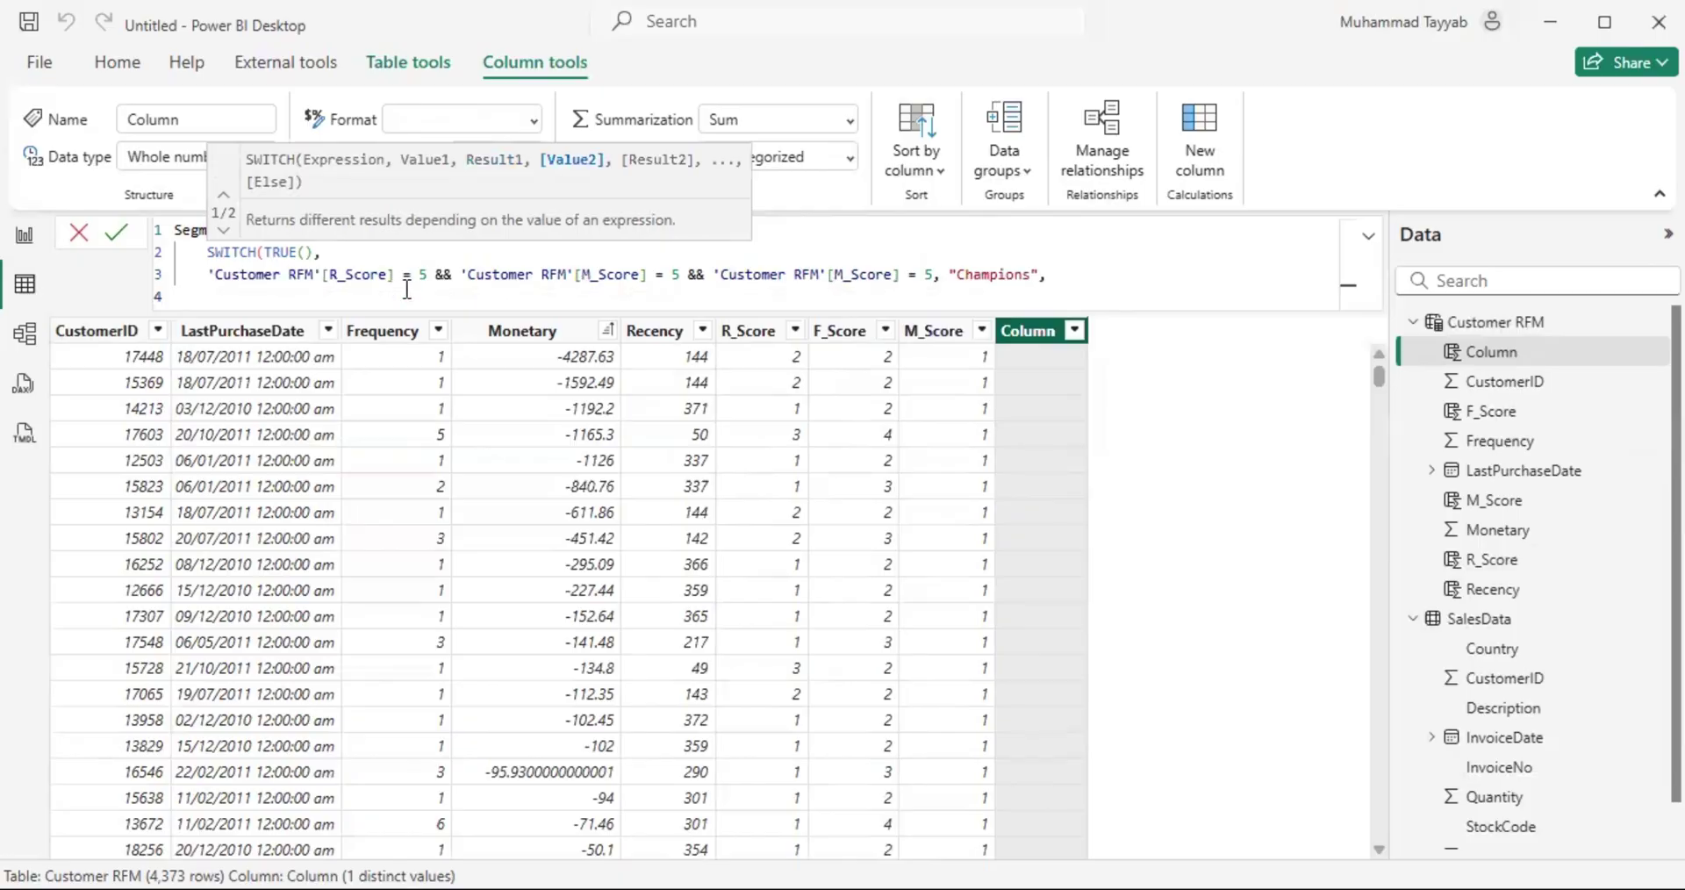
Step: Begin the second SWITCH line with 'Customer RFM'[F_Score] >=4 && 'Customer RFM'[M_Score]
type("'Customer RFM'")
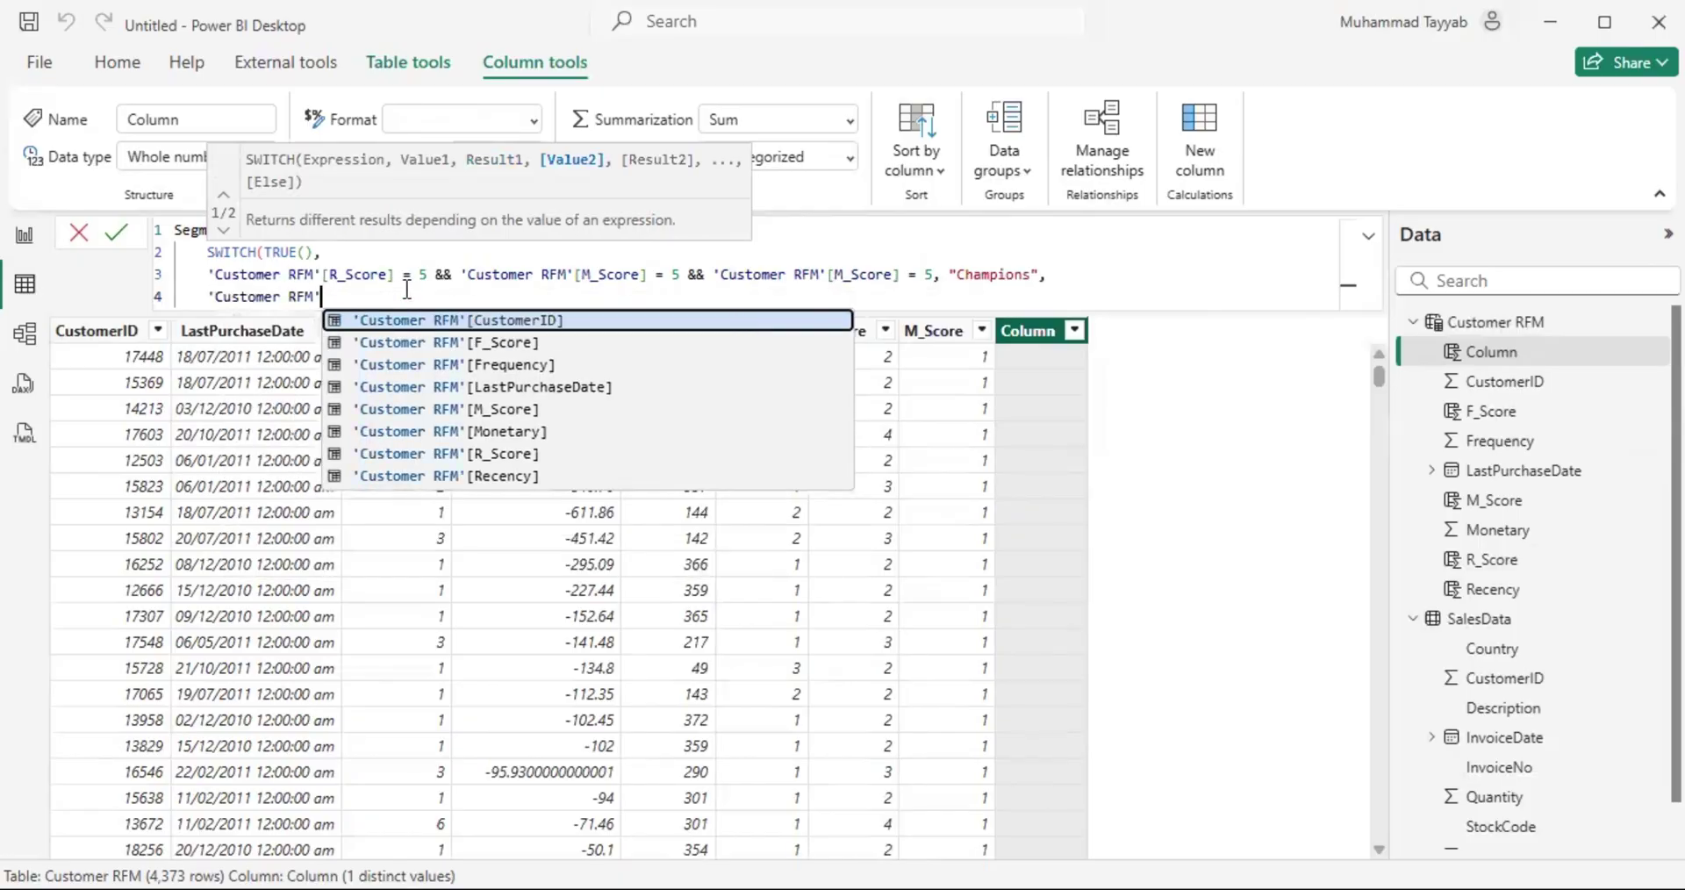
type("[F")
key("Tab")
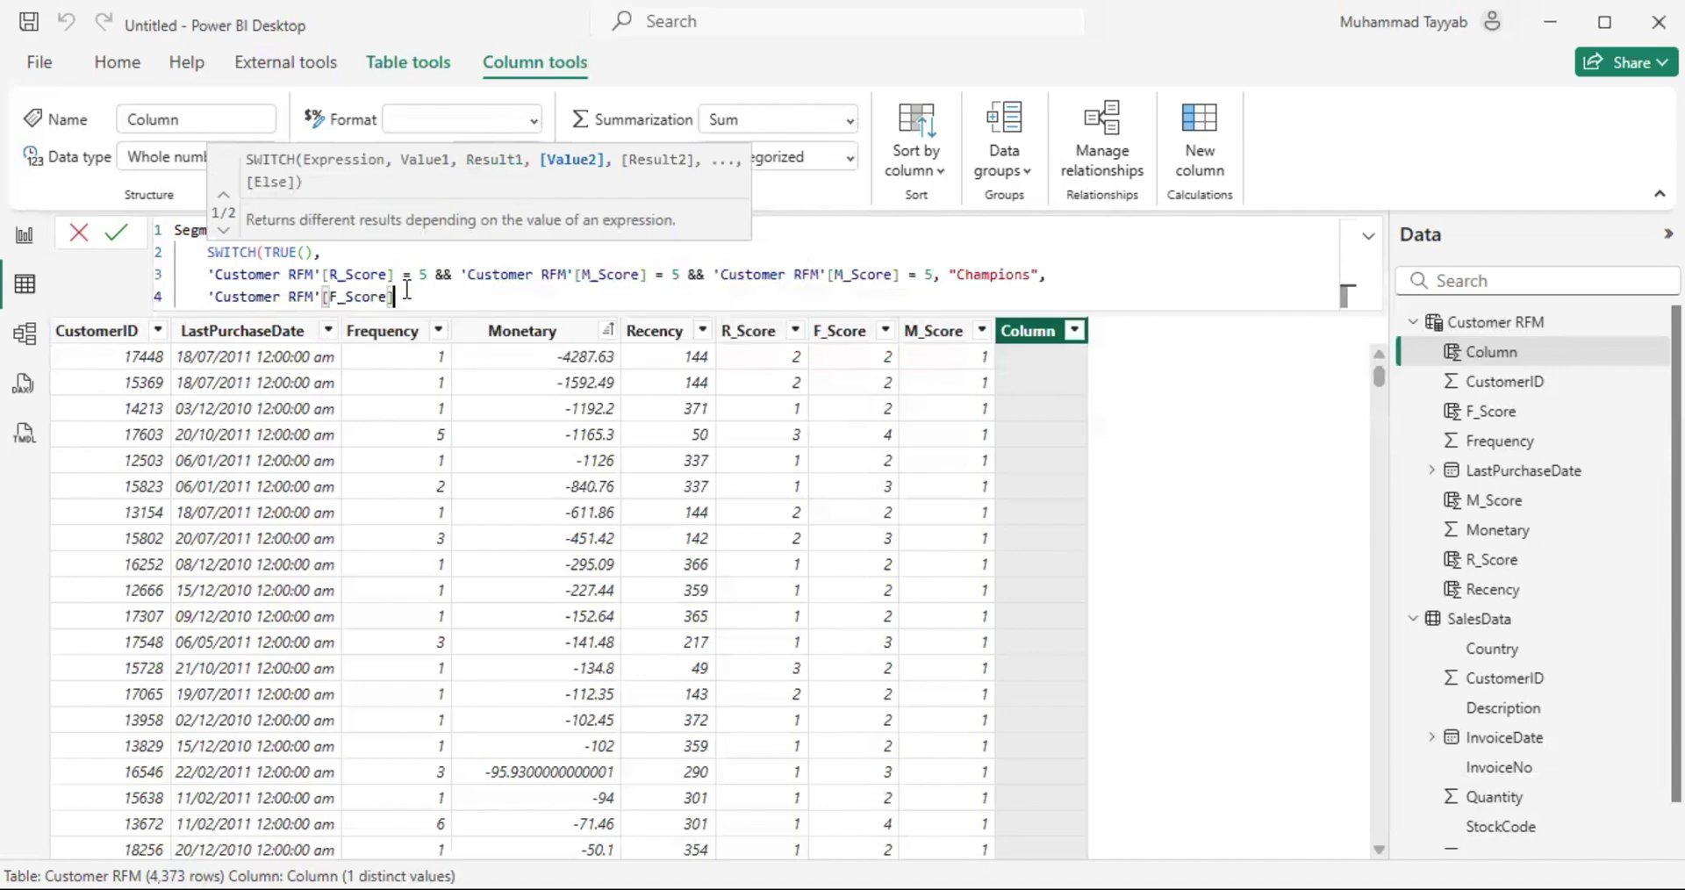
type(">=4 && 'Customer RFM'")
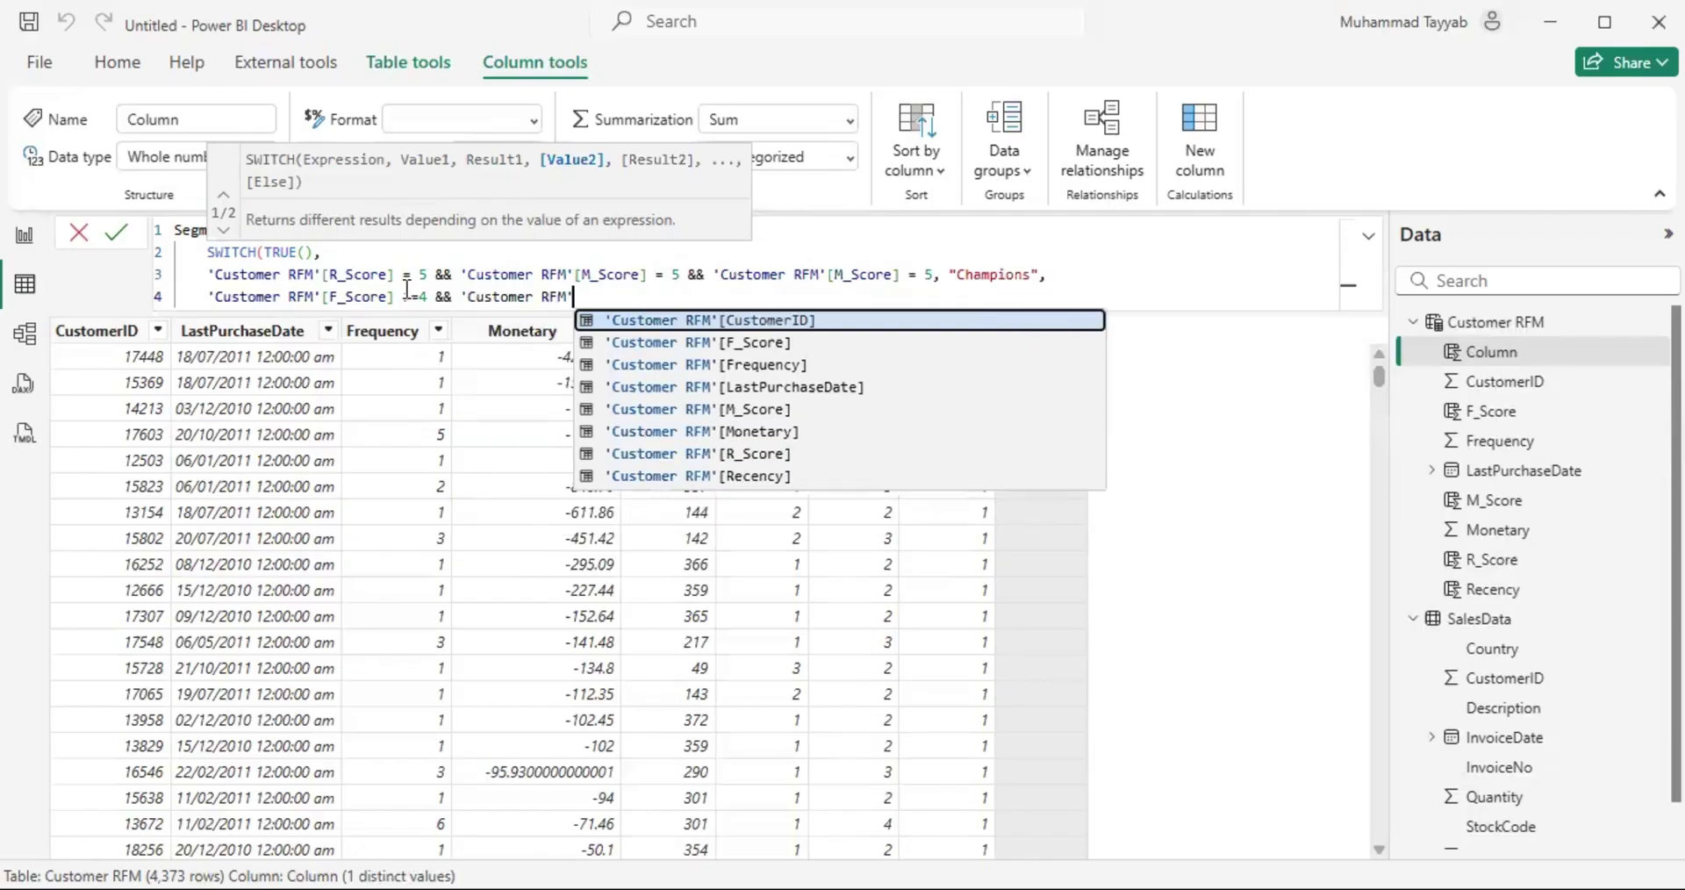
type("[M")
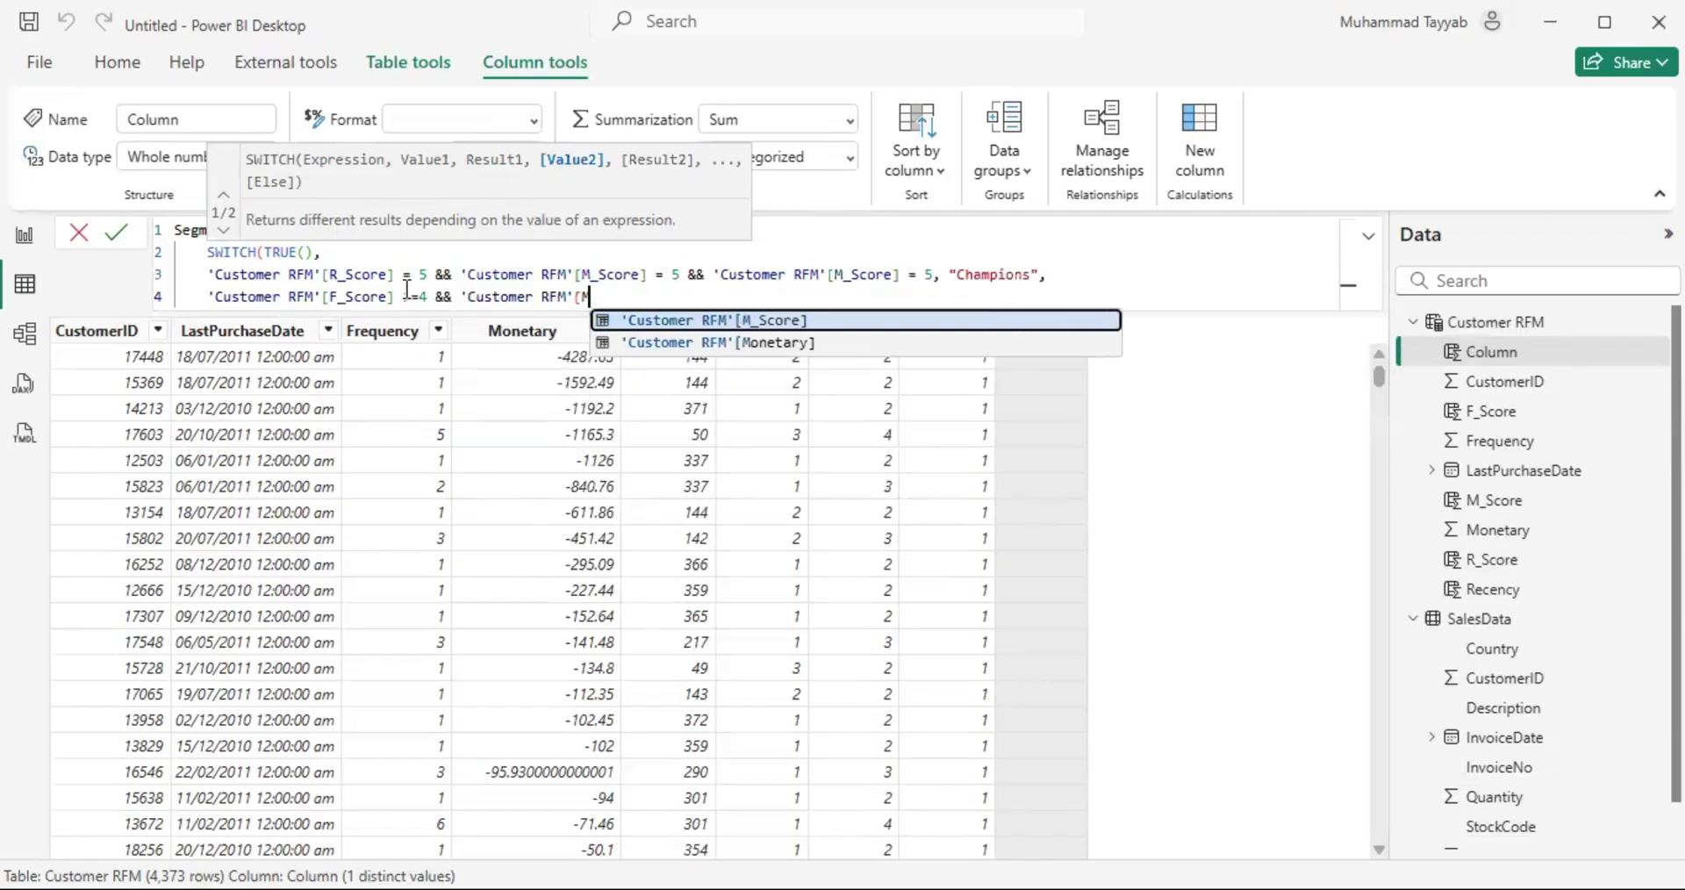
key("Tab")
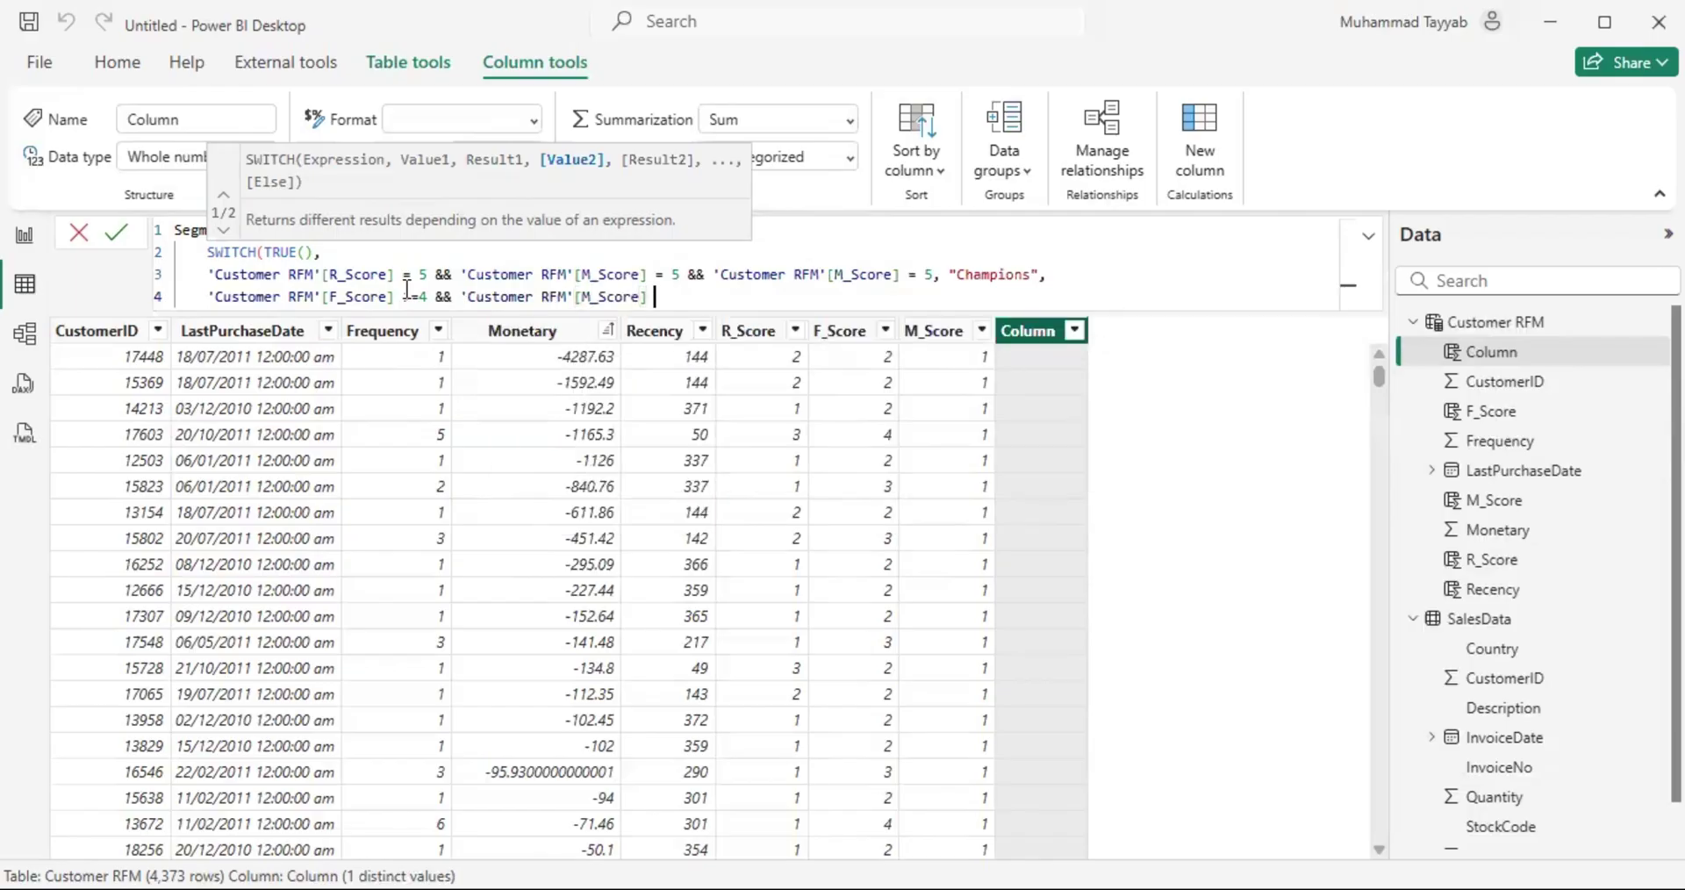
Step: Complete the second line's M_Score condition with >= 4, return "Loyal Customers", and start a new line
type(">= 4, \"Loayel")
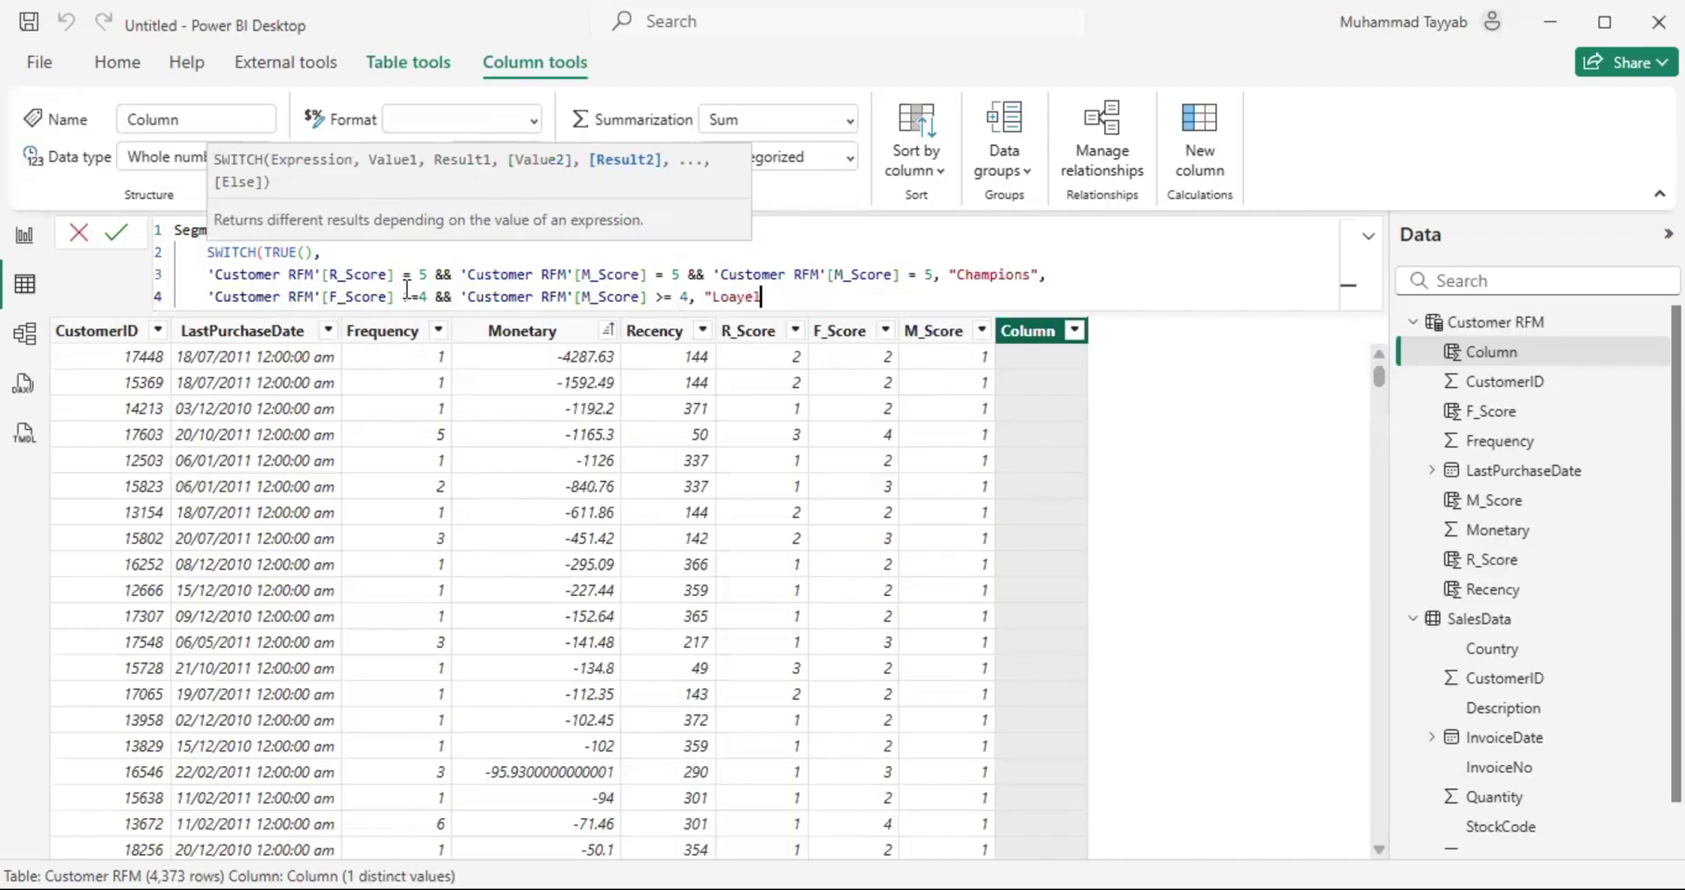
key("BackSpace")
key("BackSpace")
key("BackSpace")
key("BackSpace")
type("yal Customers\",")
key("shift+Return")
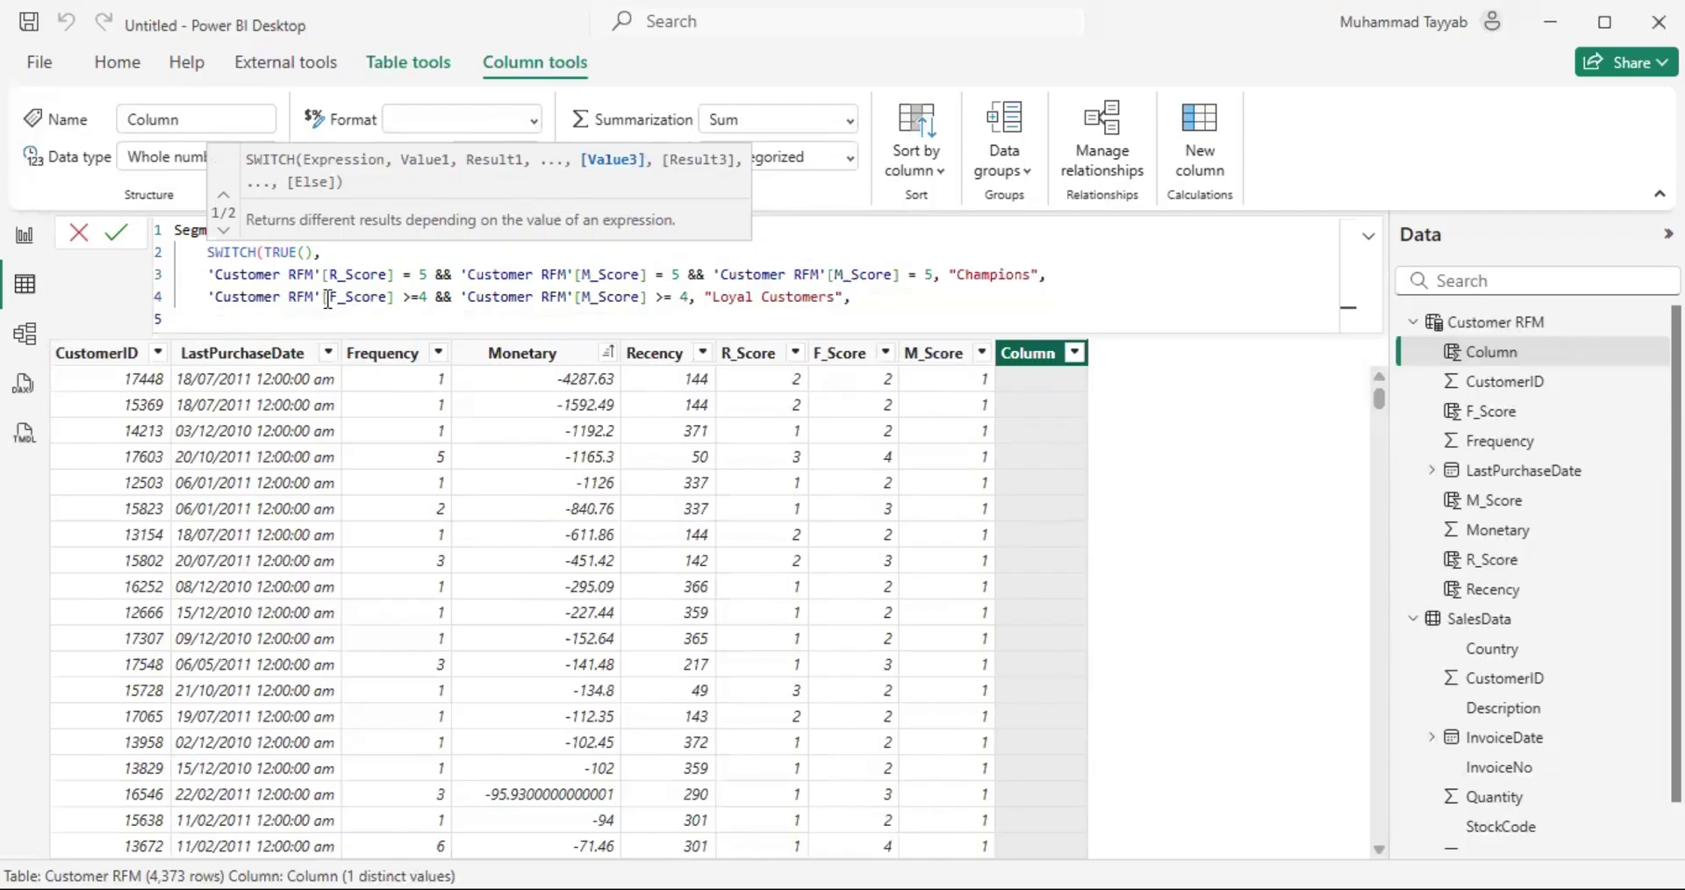
Step: Review the F_Score and M_Score conditions together with the "Loyal Customers" result in the second SWITCH line
left_click_drag(326, 297, 395, 297)
left_click_drag(580, 296, 647, 296)
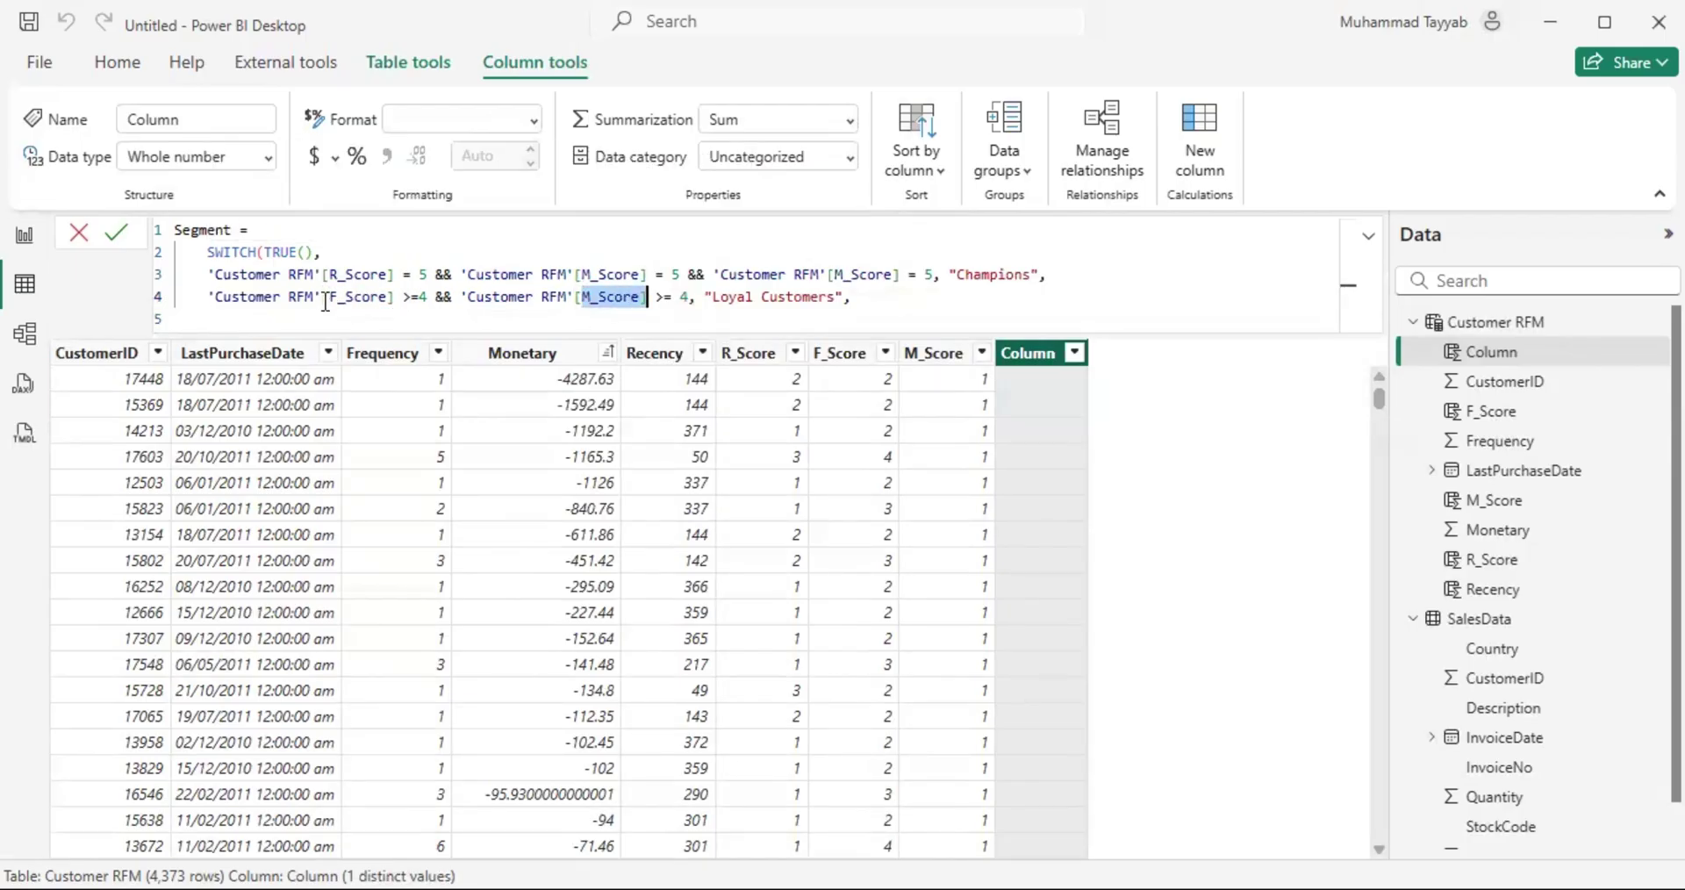
left_click_drag(327, 296, 395, 297)
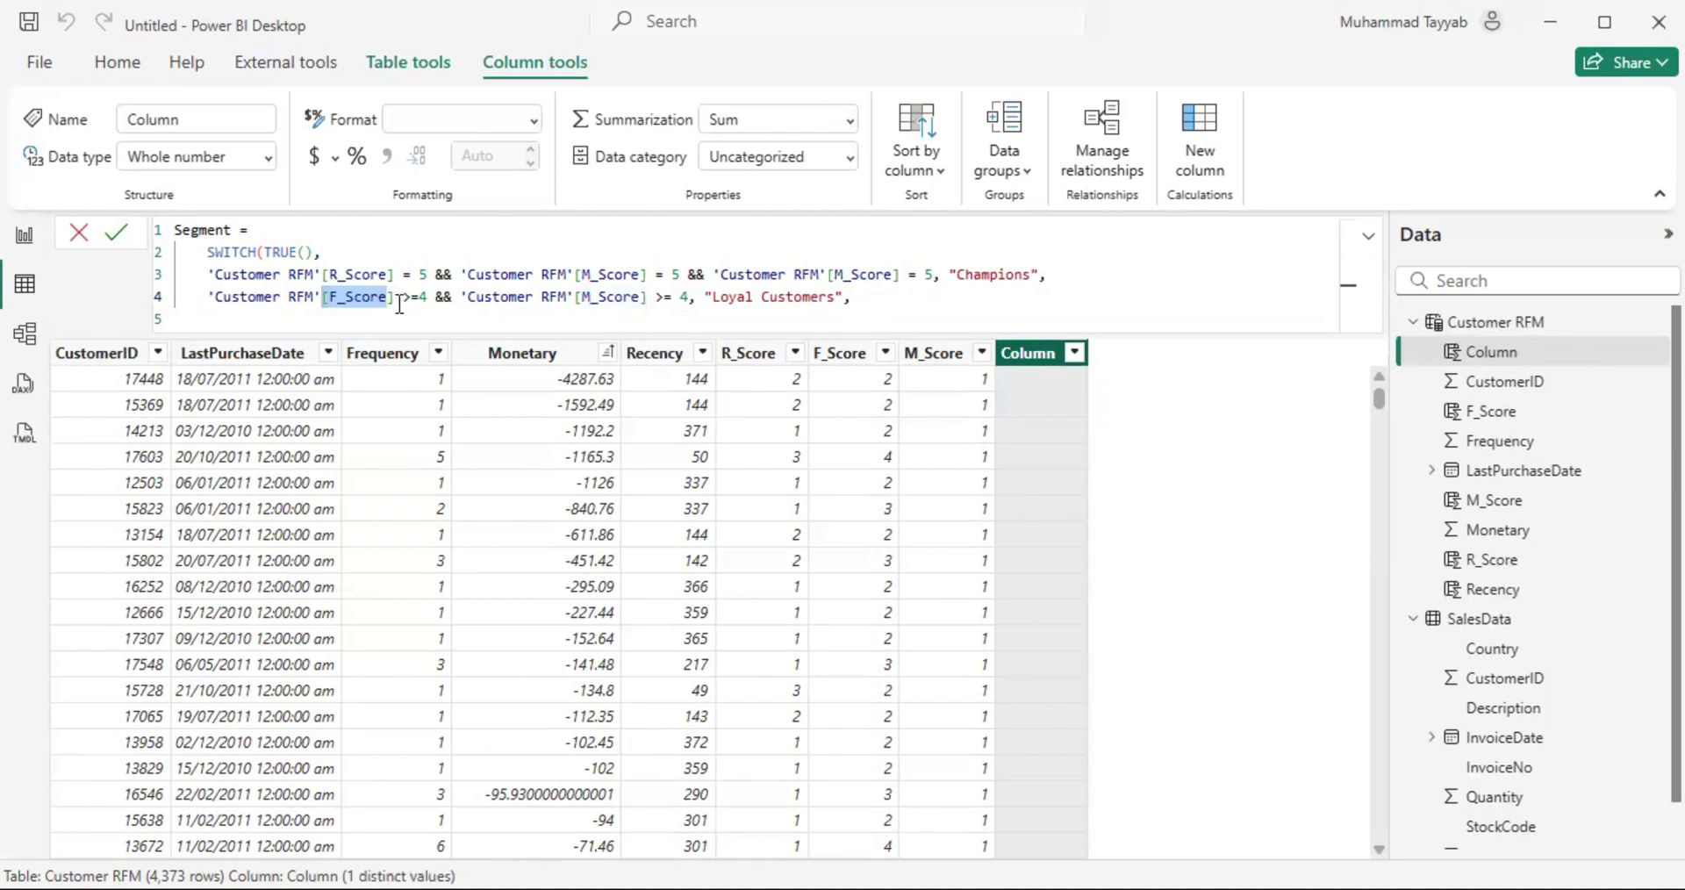
left_click_drag(388, 297, 330, 298)
left_click_drag(579, 297, 839, 299)
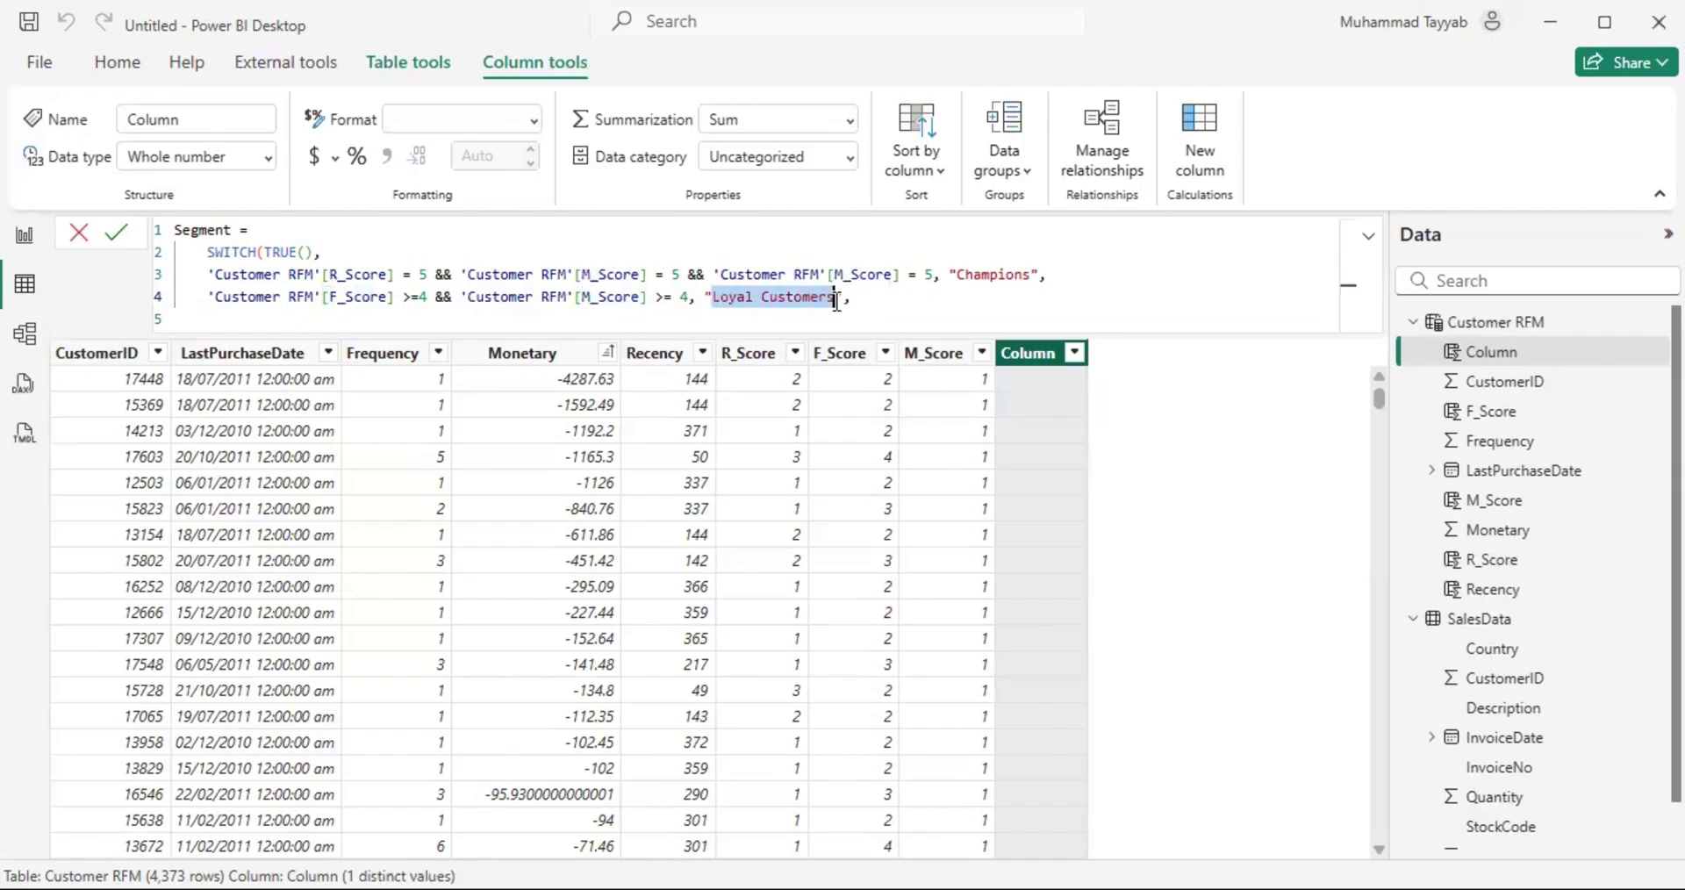
left_click(800, 307)
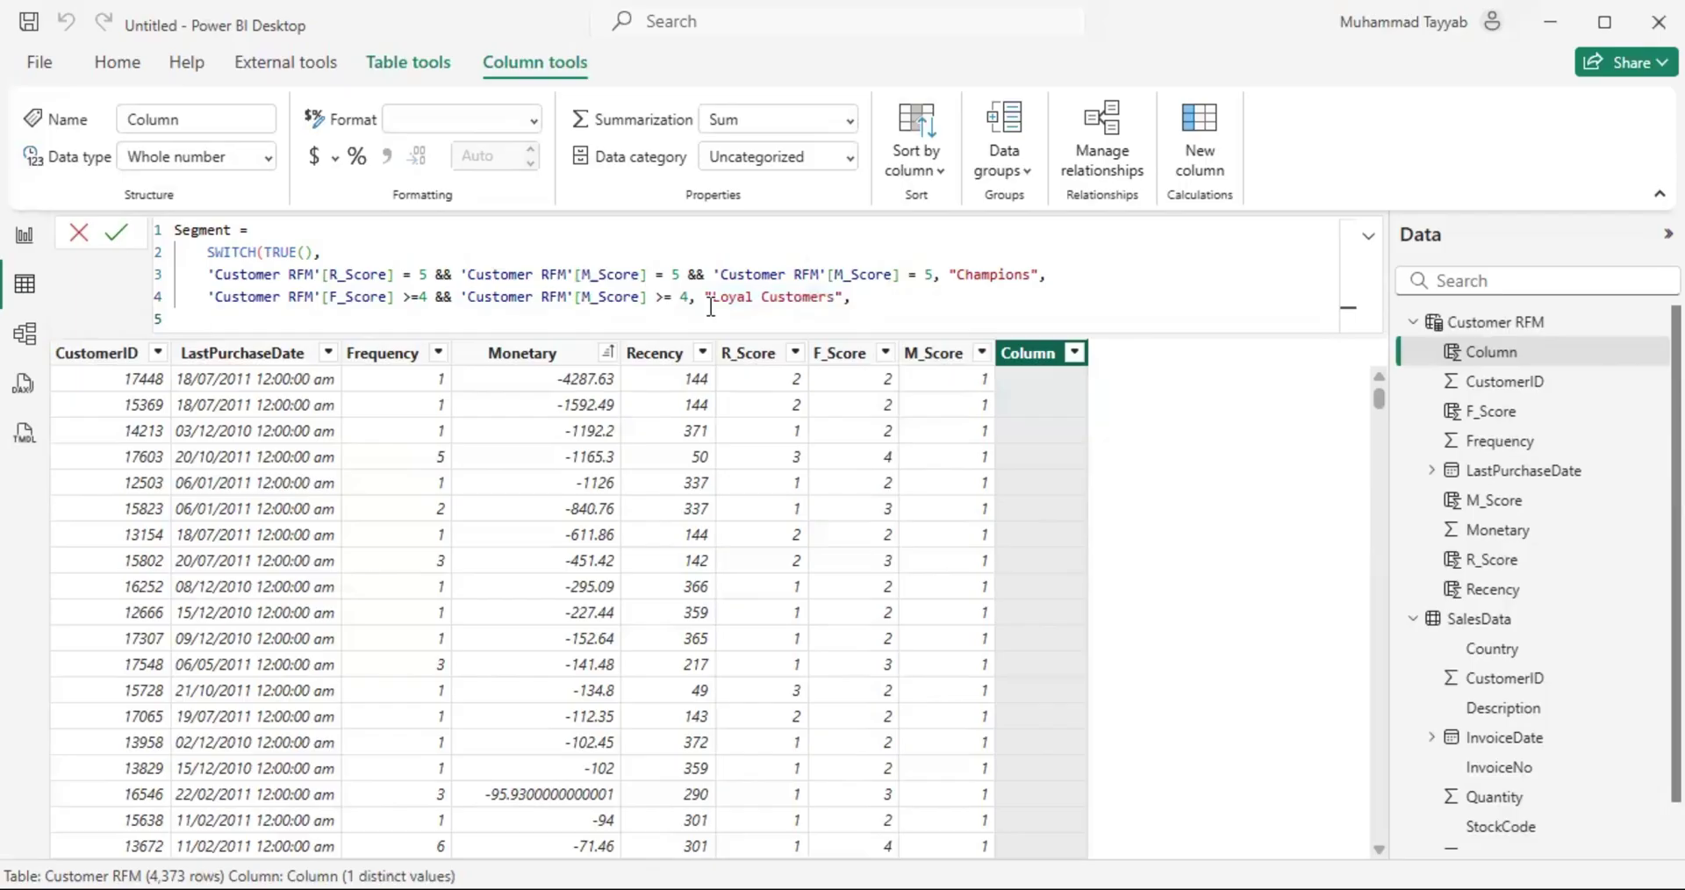
Step: Duplicate the whole "Loyal Customers" line onto the empty line below it in the Segment formula
left_click(851, 296)
left_click(208, 298, "shift")
key("ctrl+c")
left_click(251, 324)
key("ctrl+v")
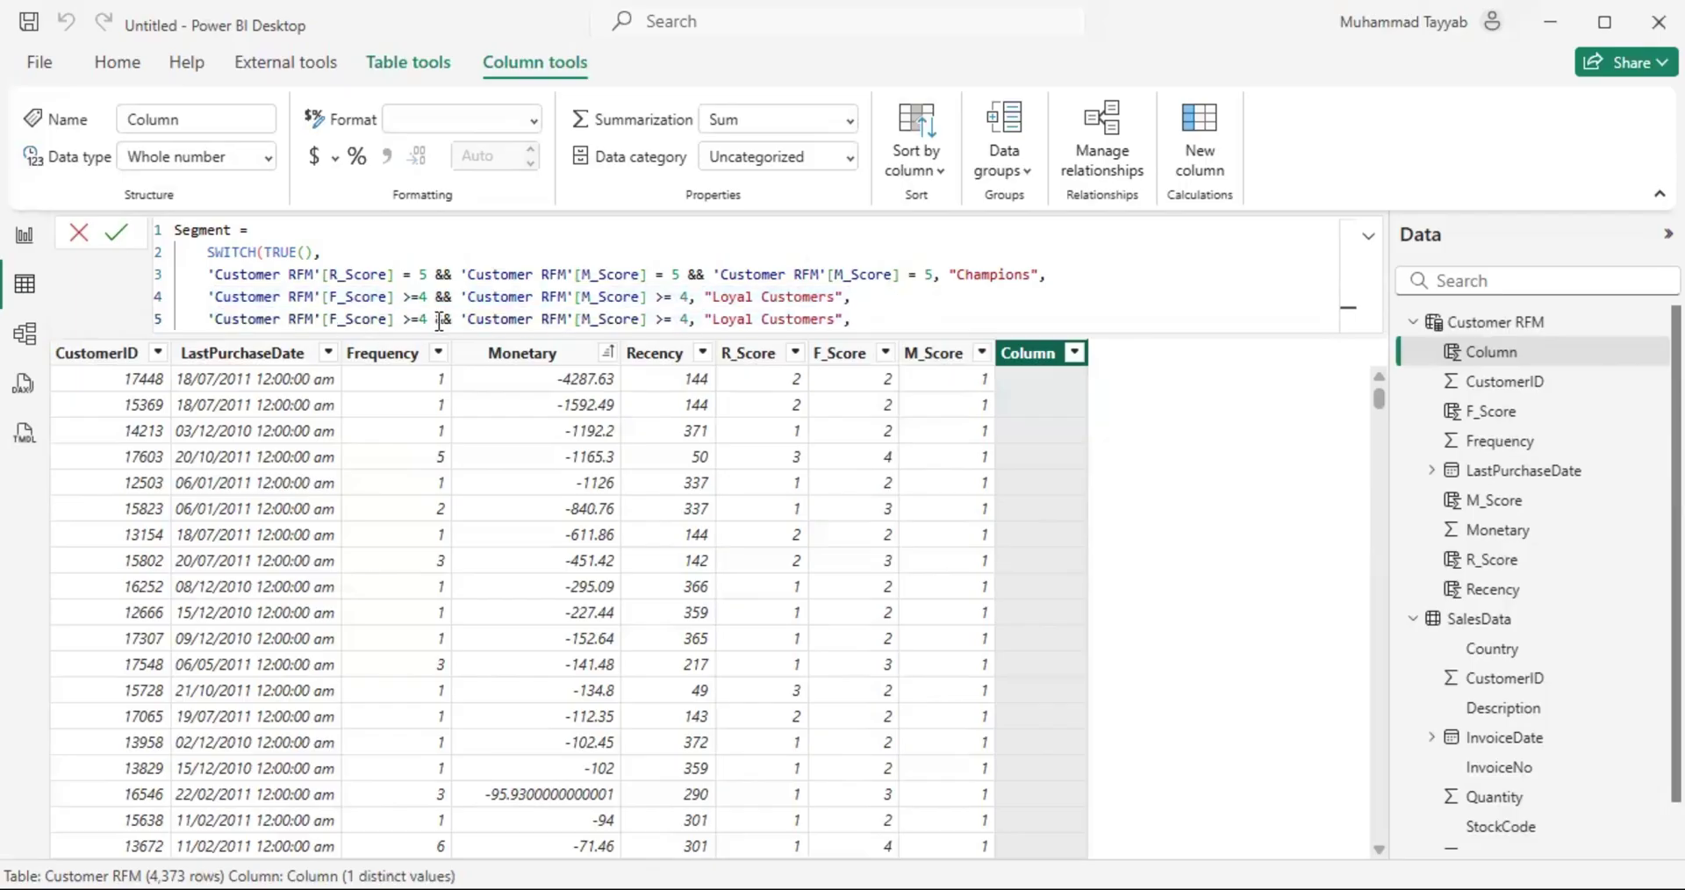
Step: Change the first condition of the duplicated "Loyal Customers" line to 'Customer RFM'[R_Score] <=2
left_click(425, 321)
key("BackSpace")
key("BackSpace")
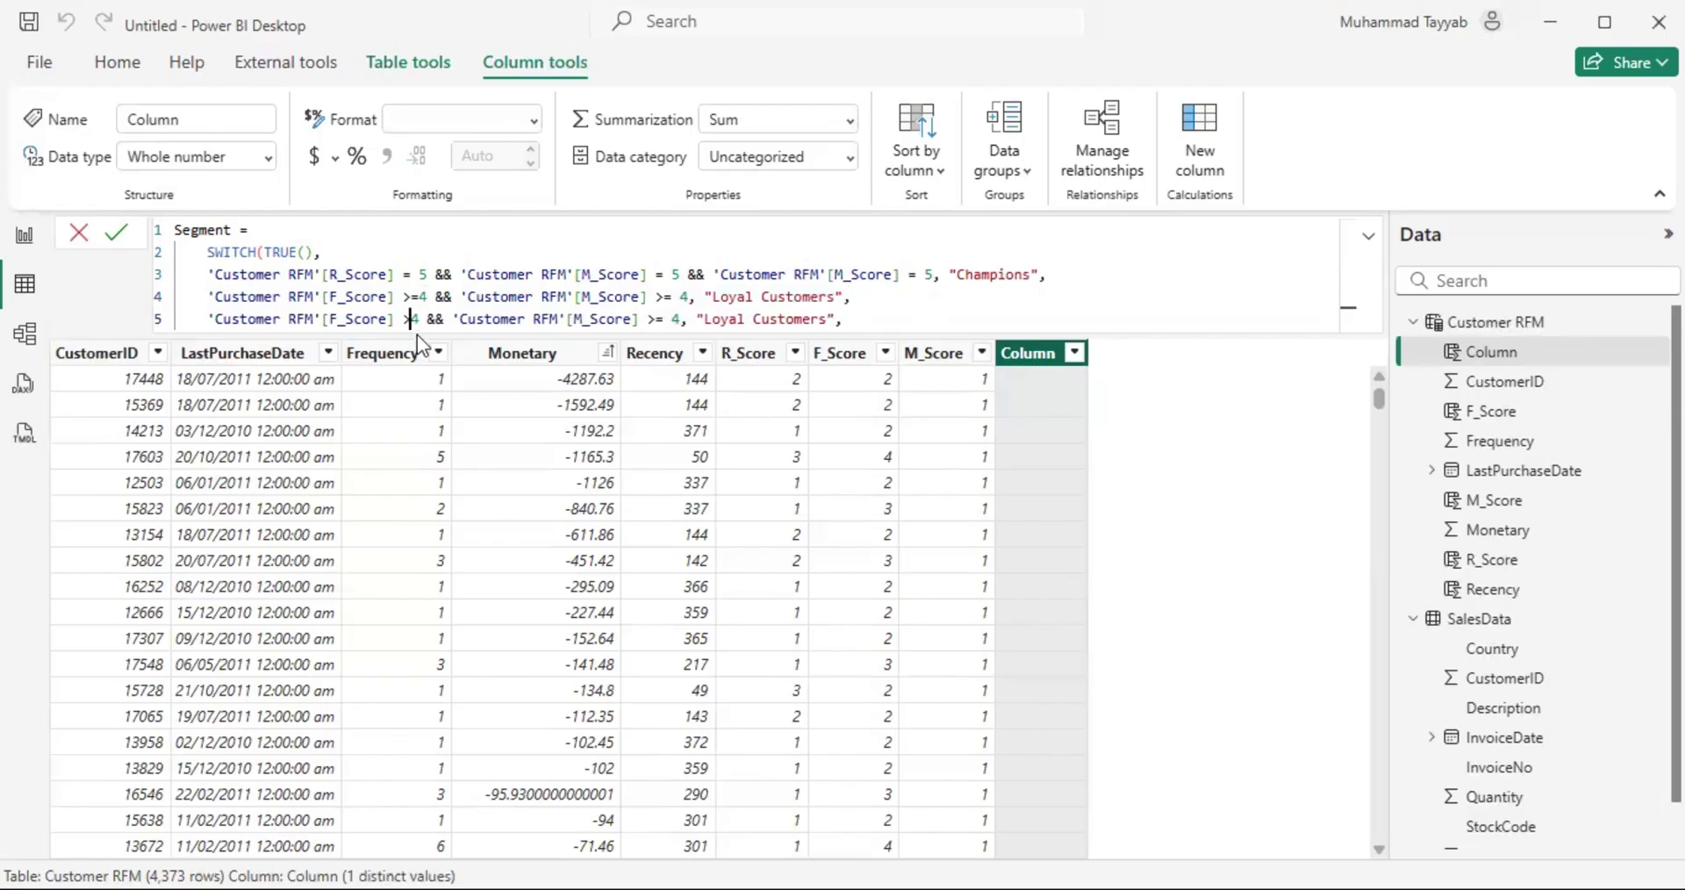
type("<=")
key("Delete")
type("2")
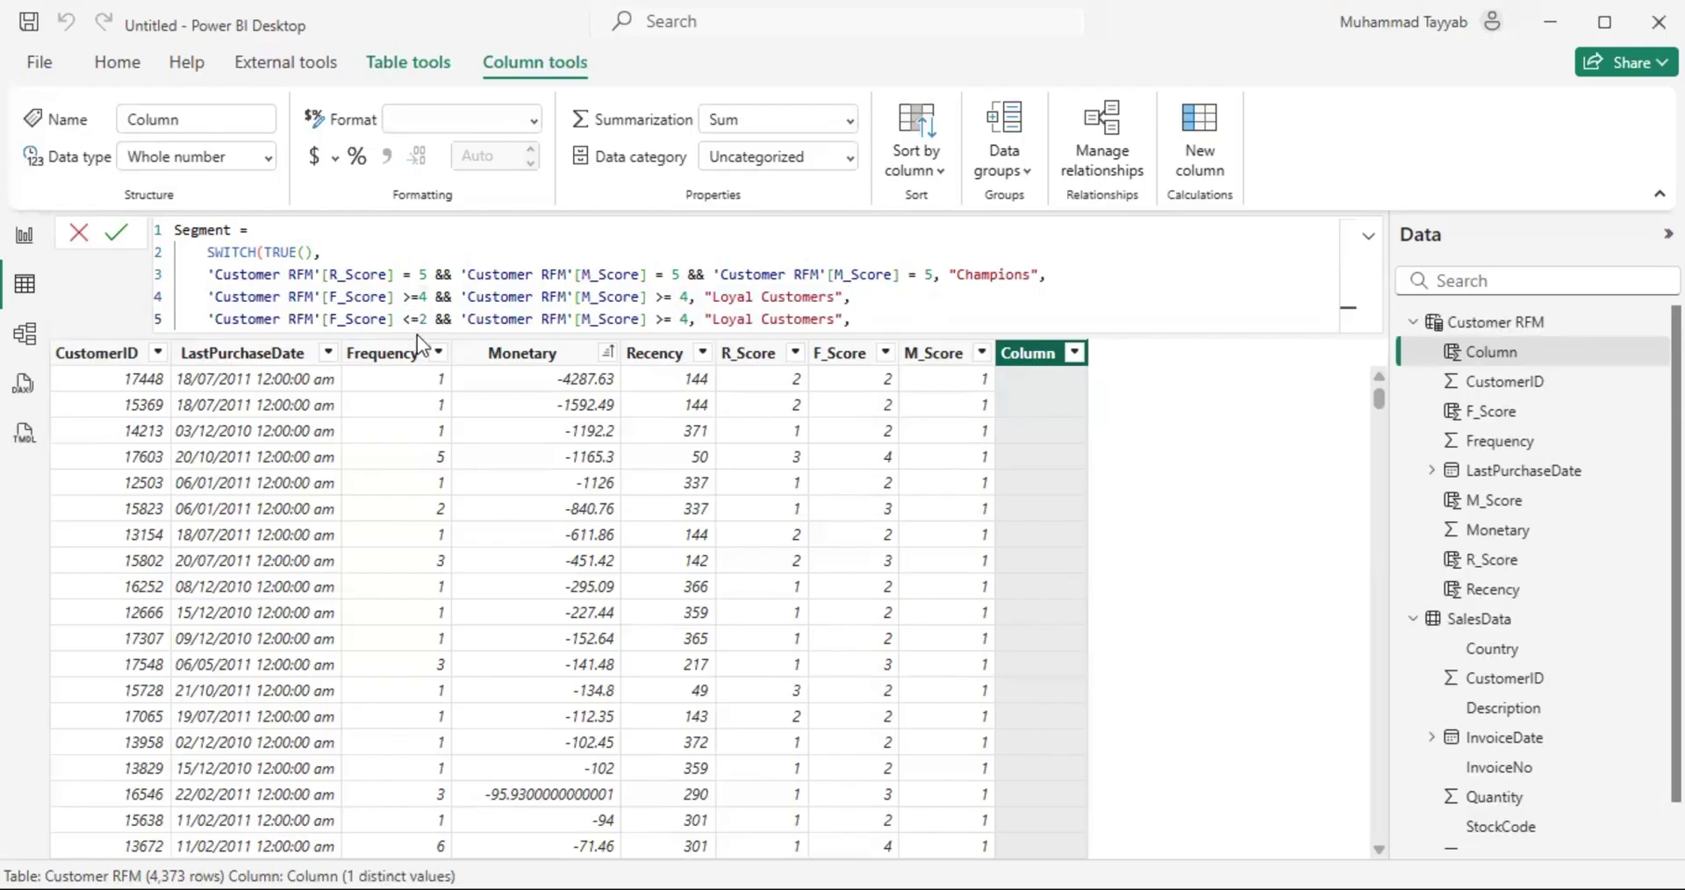
left_click(337, 320)
key("Delete")
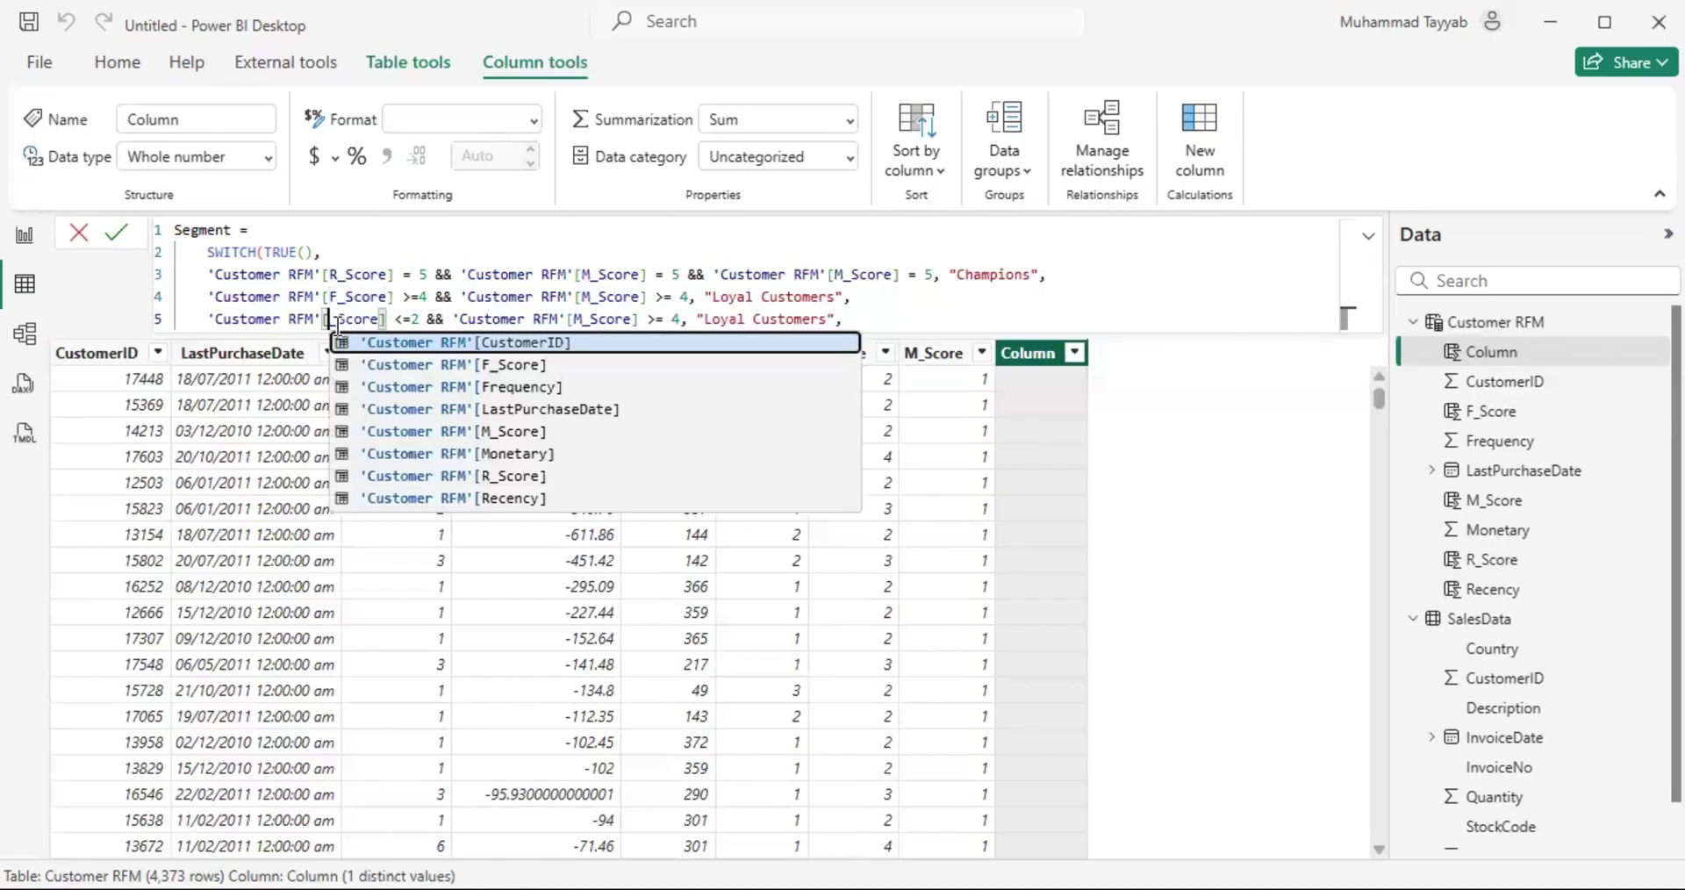
type("R")
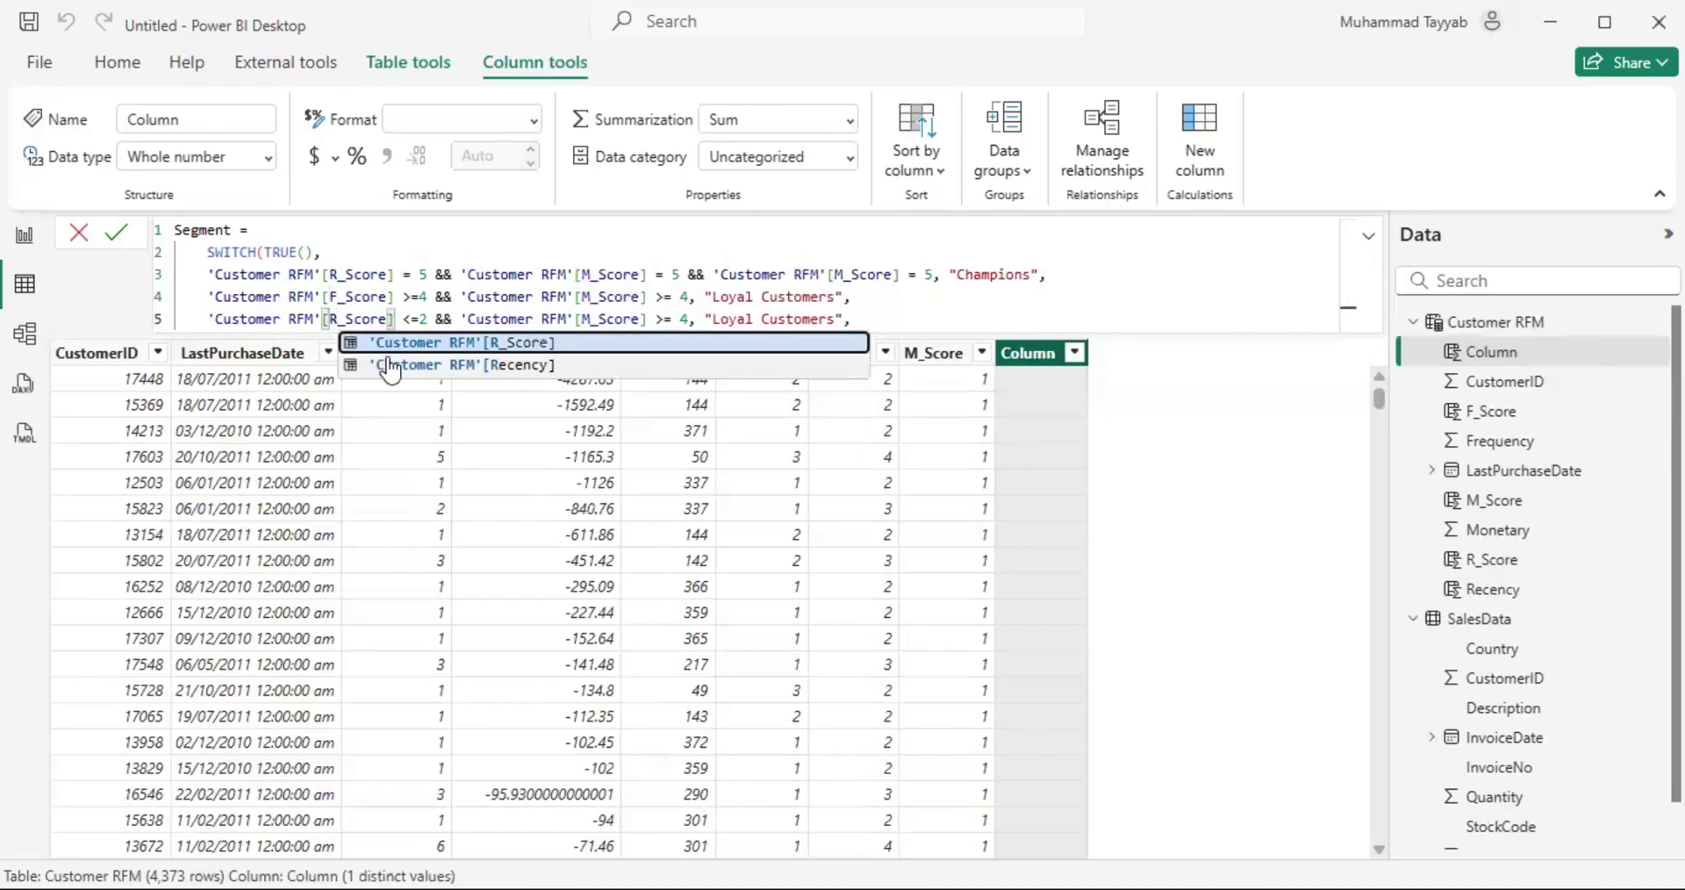
Step: Change the second condition of the duplicated line to 'Customer RFM'[F_Score] <=2
left_click(569, 318)
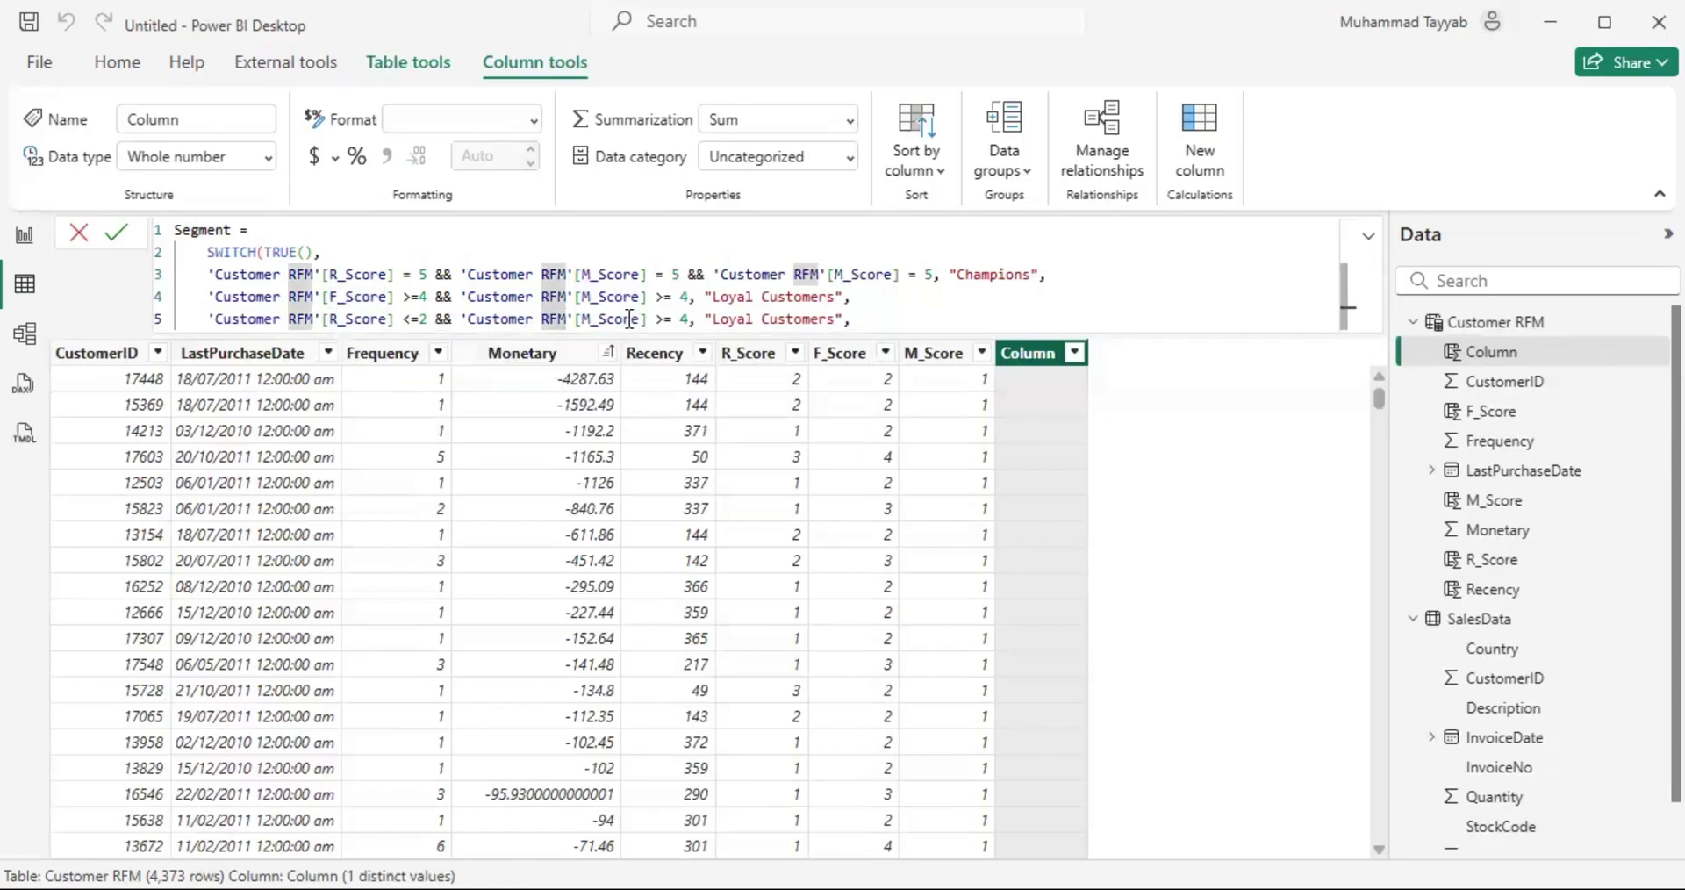
left_click(595, 318)
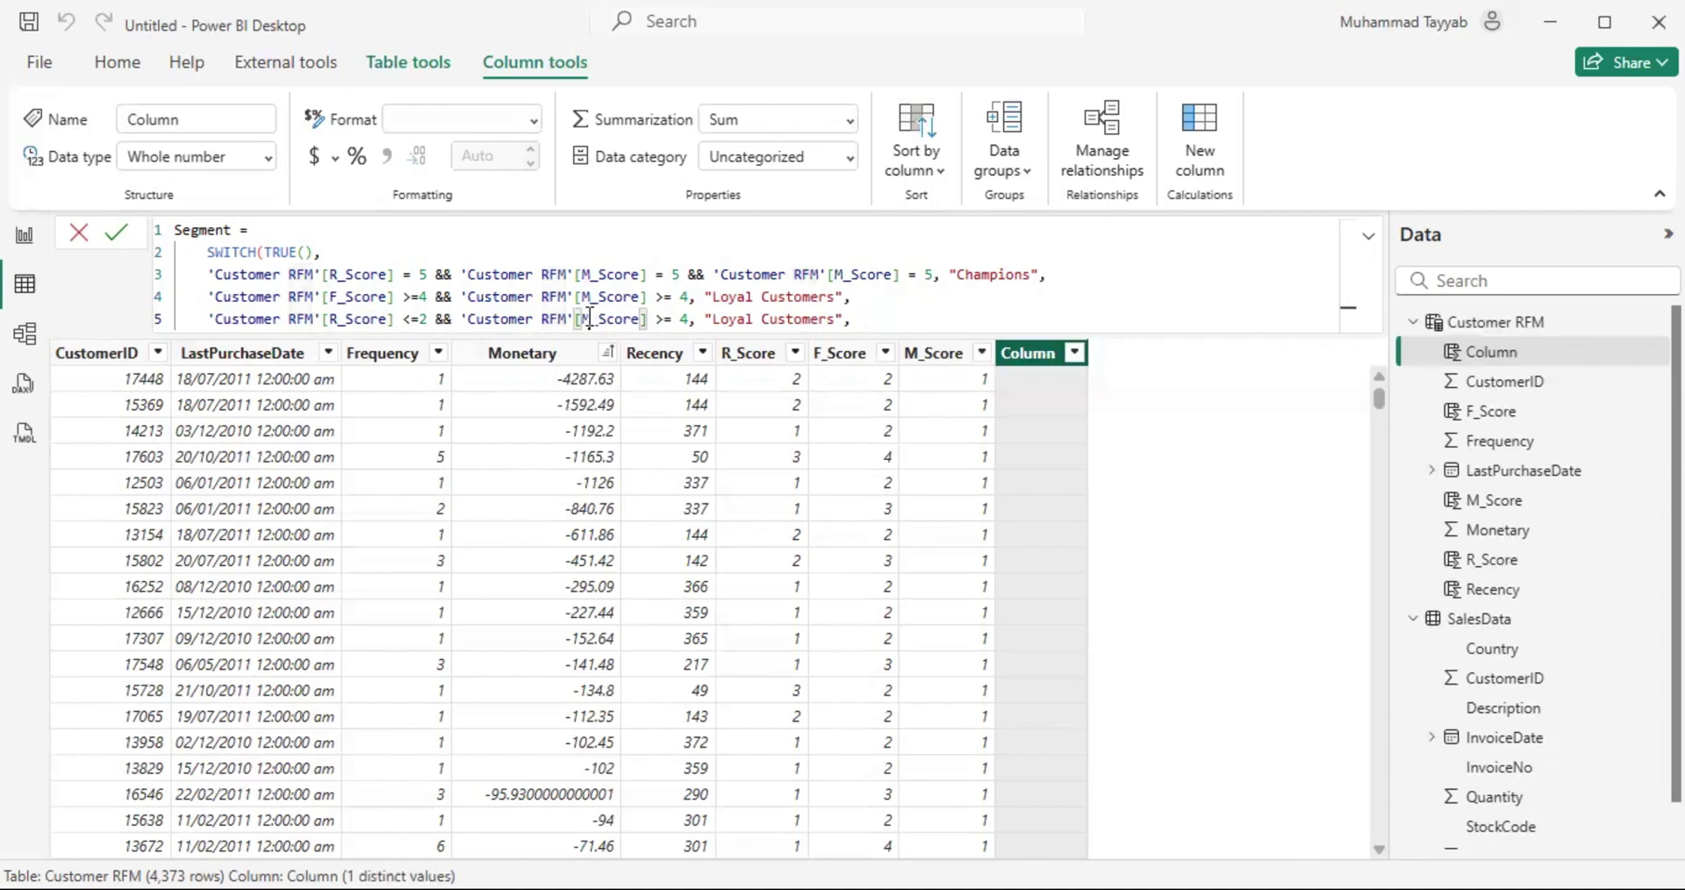
key("BackSpace")
type("F")
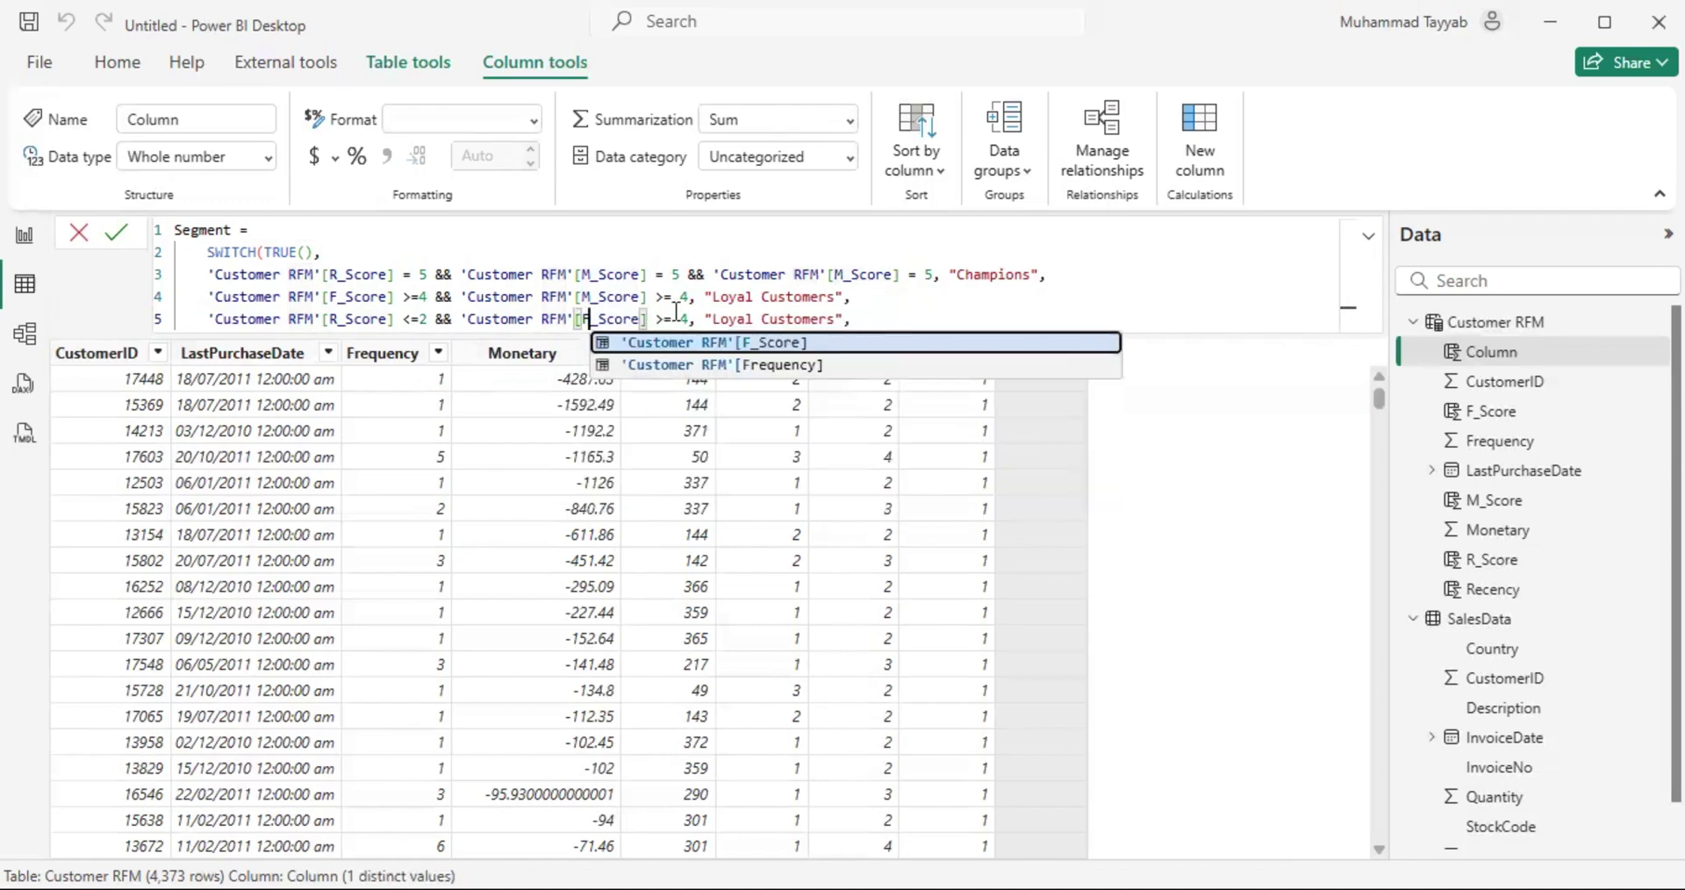
left_click(689, 320)
key("BackSpace")
key("BackSpace")
key("BackSpace")
key("BackSpace")
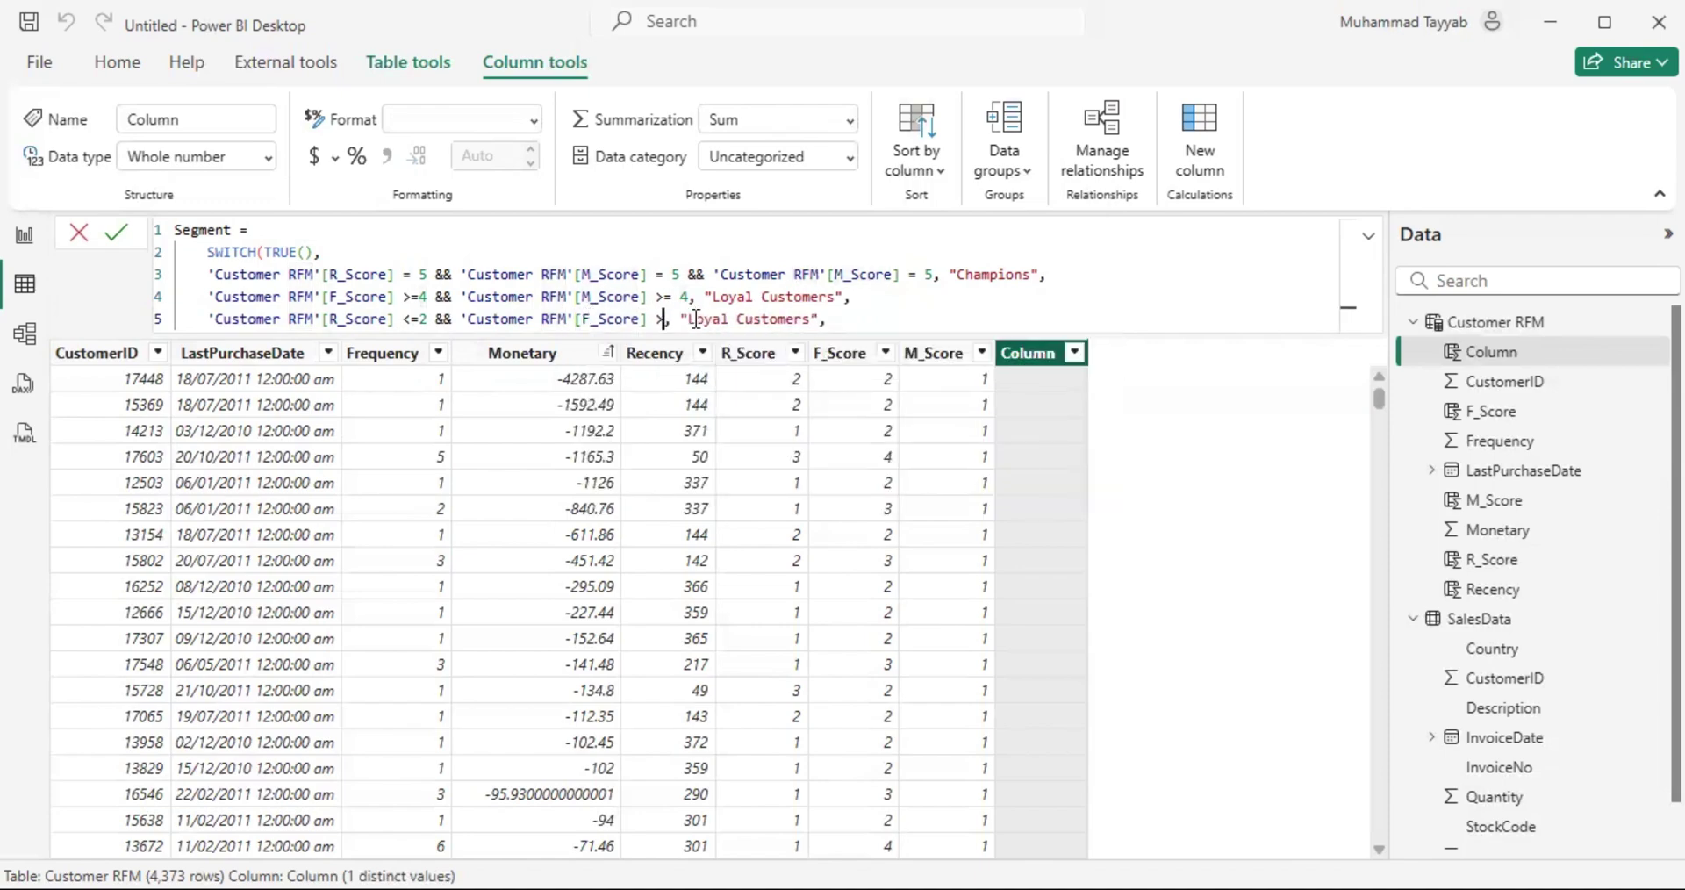
type("<=2")
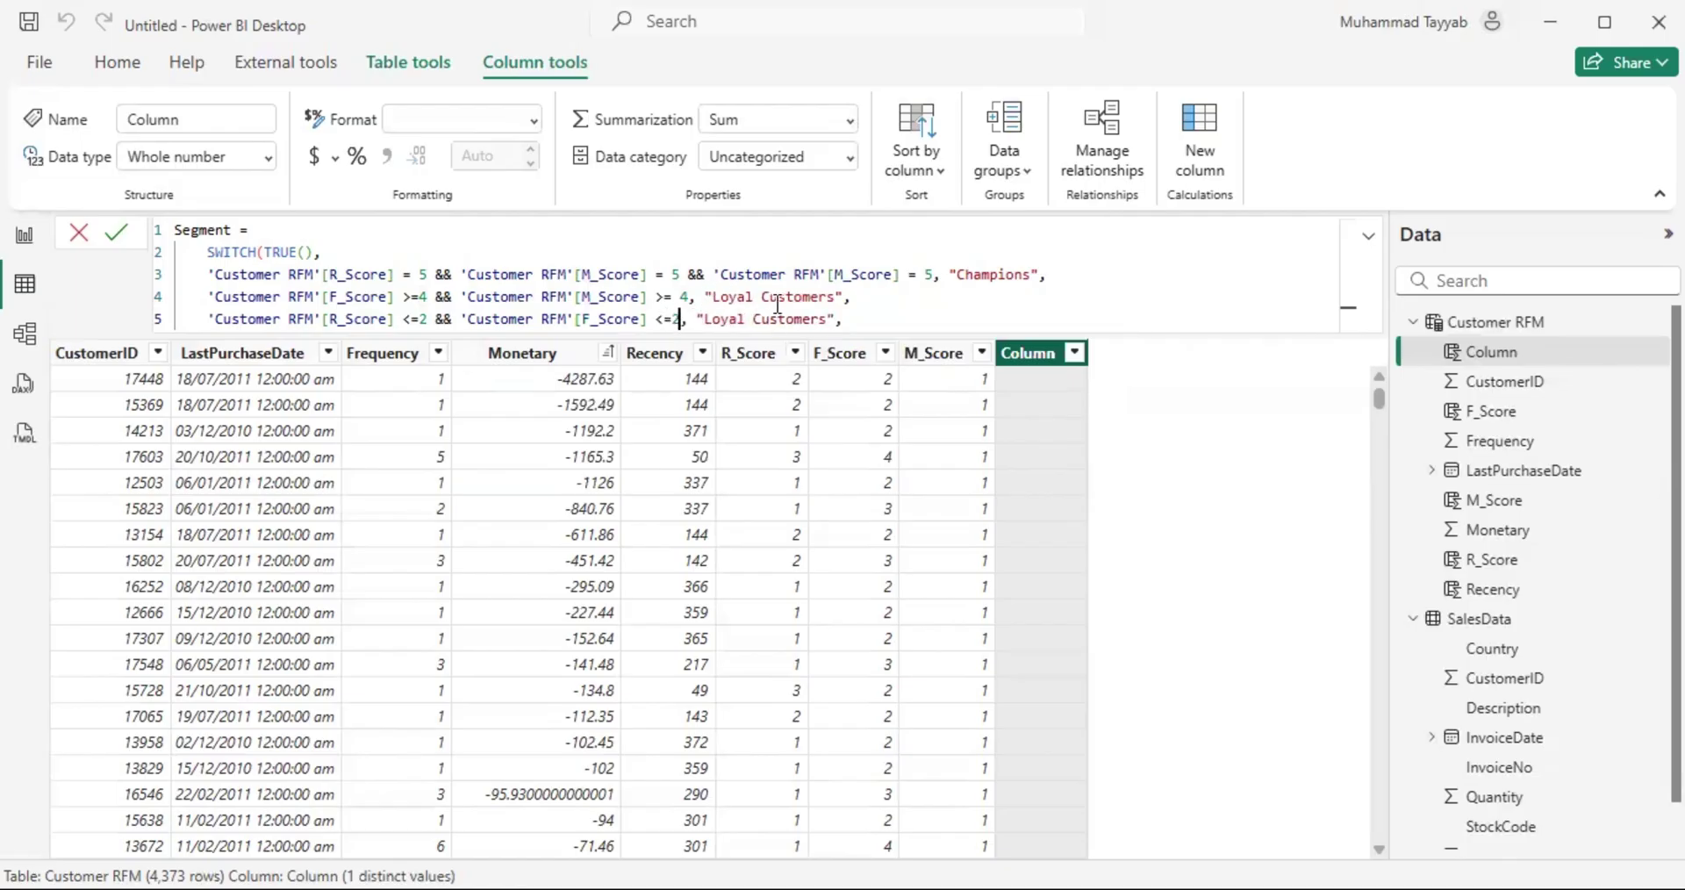
Step: Replace the result text of the R_Score and F_Score <=2 line with "At Risk" and start a new line below it
double_click(716, 319)
left_click_drag(825, 320, 825, 319)
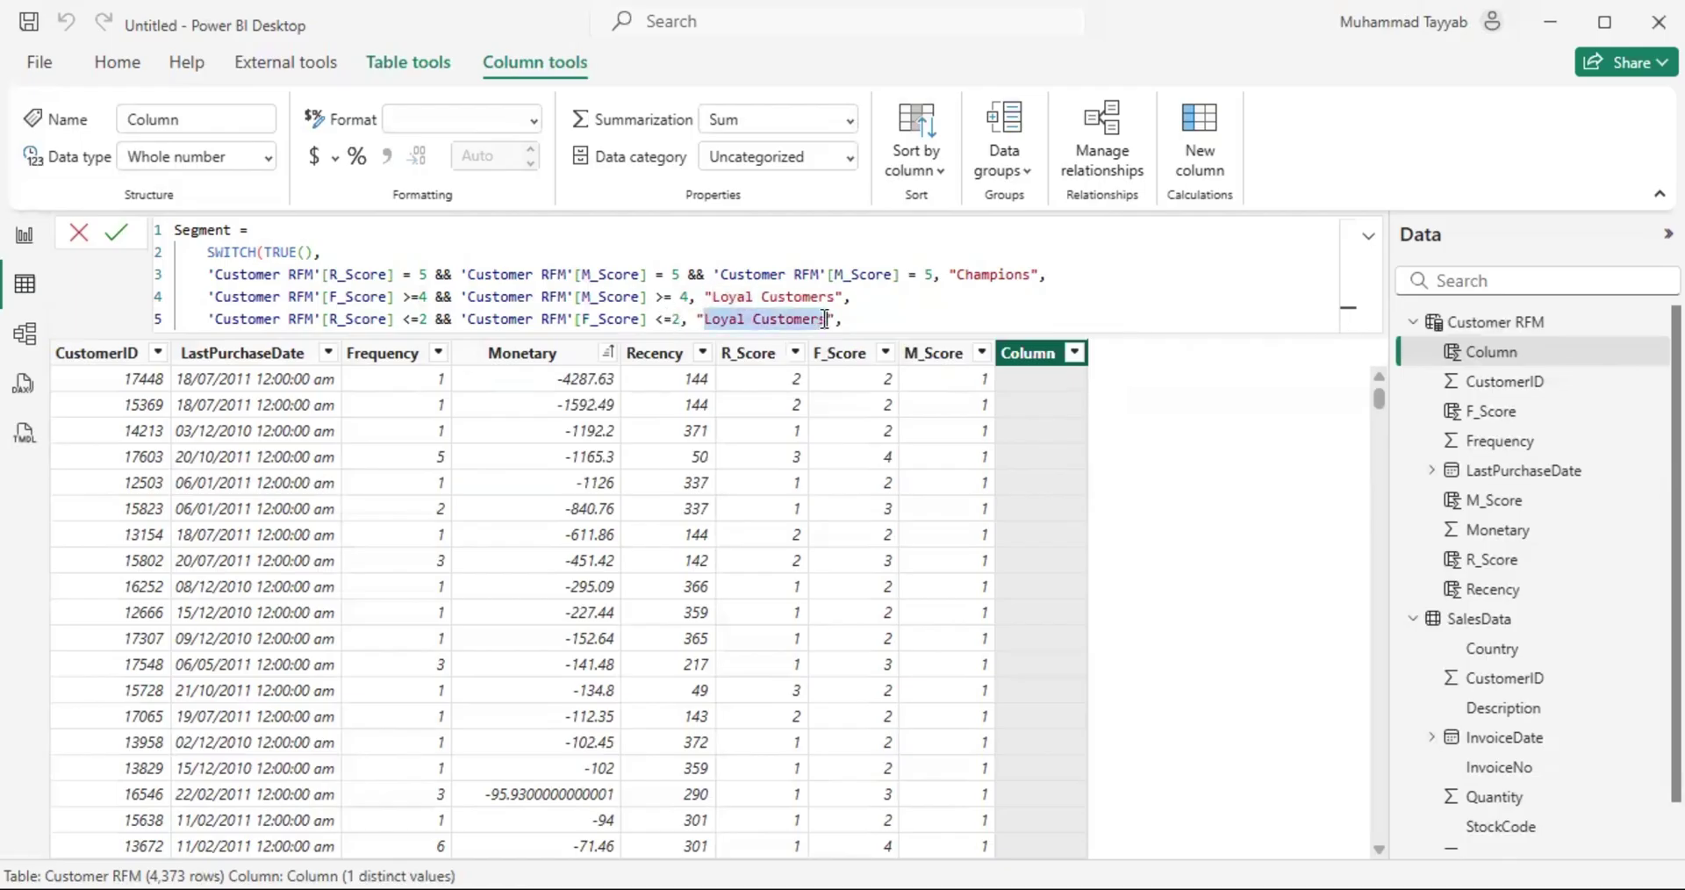
type("At Risk")
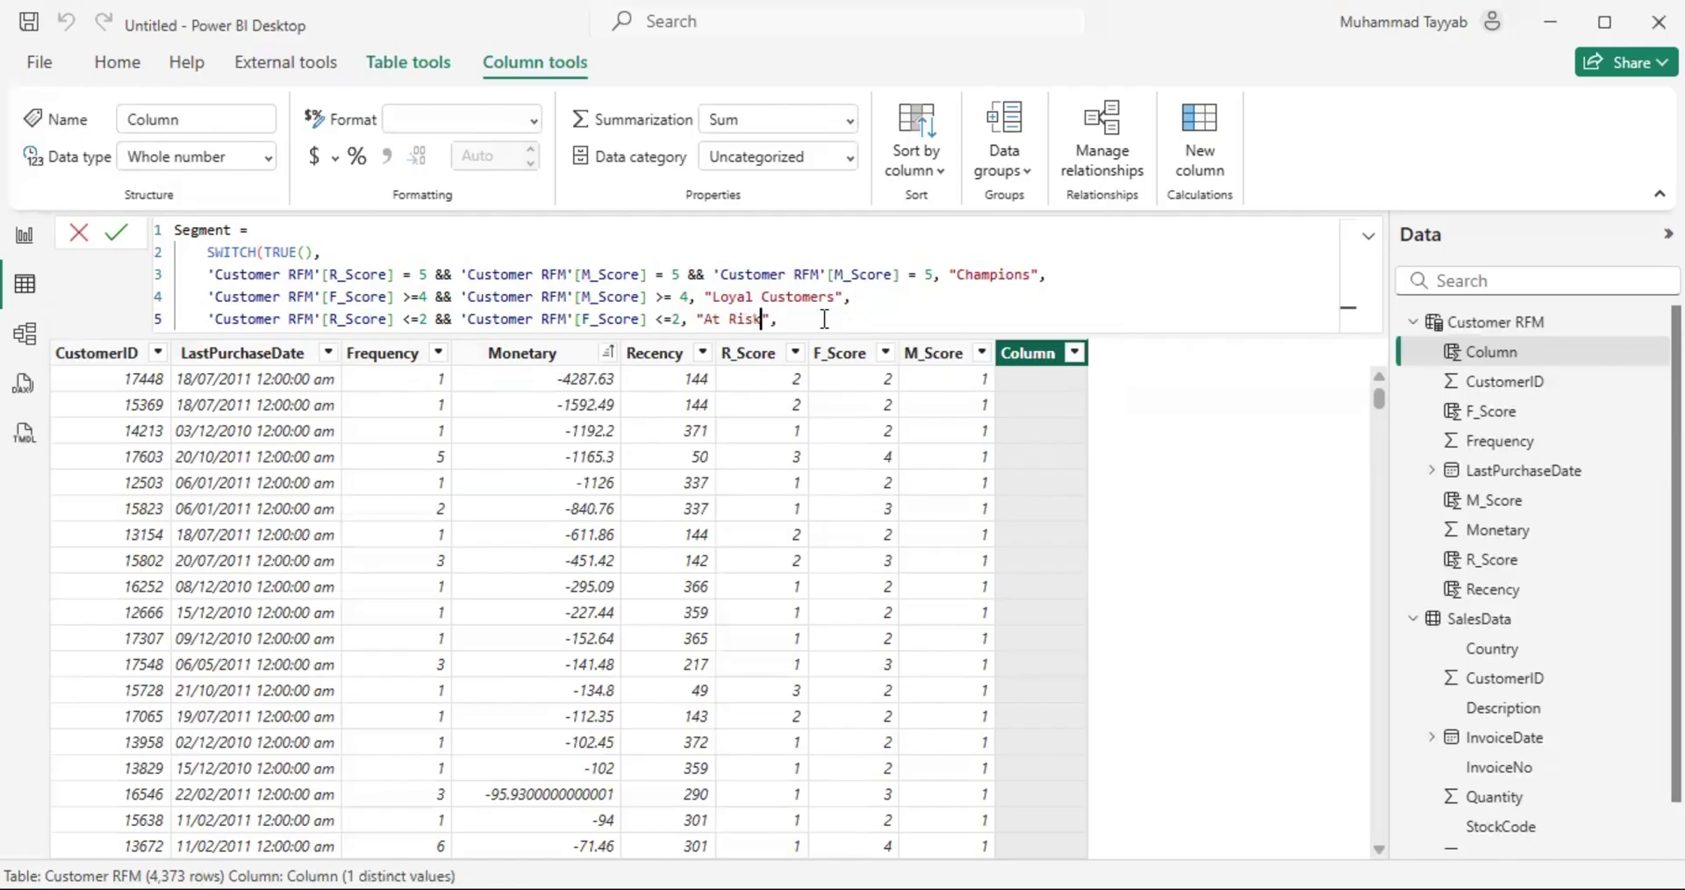
key("End")
key("shift+Return")
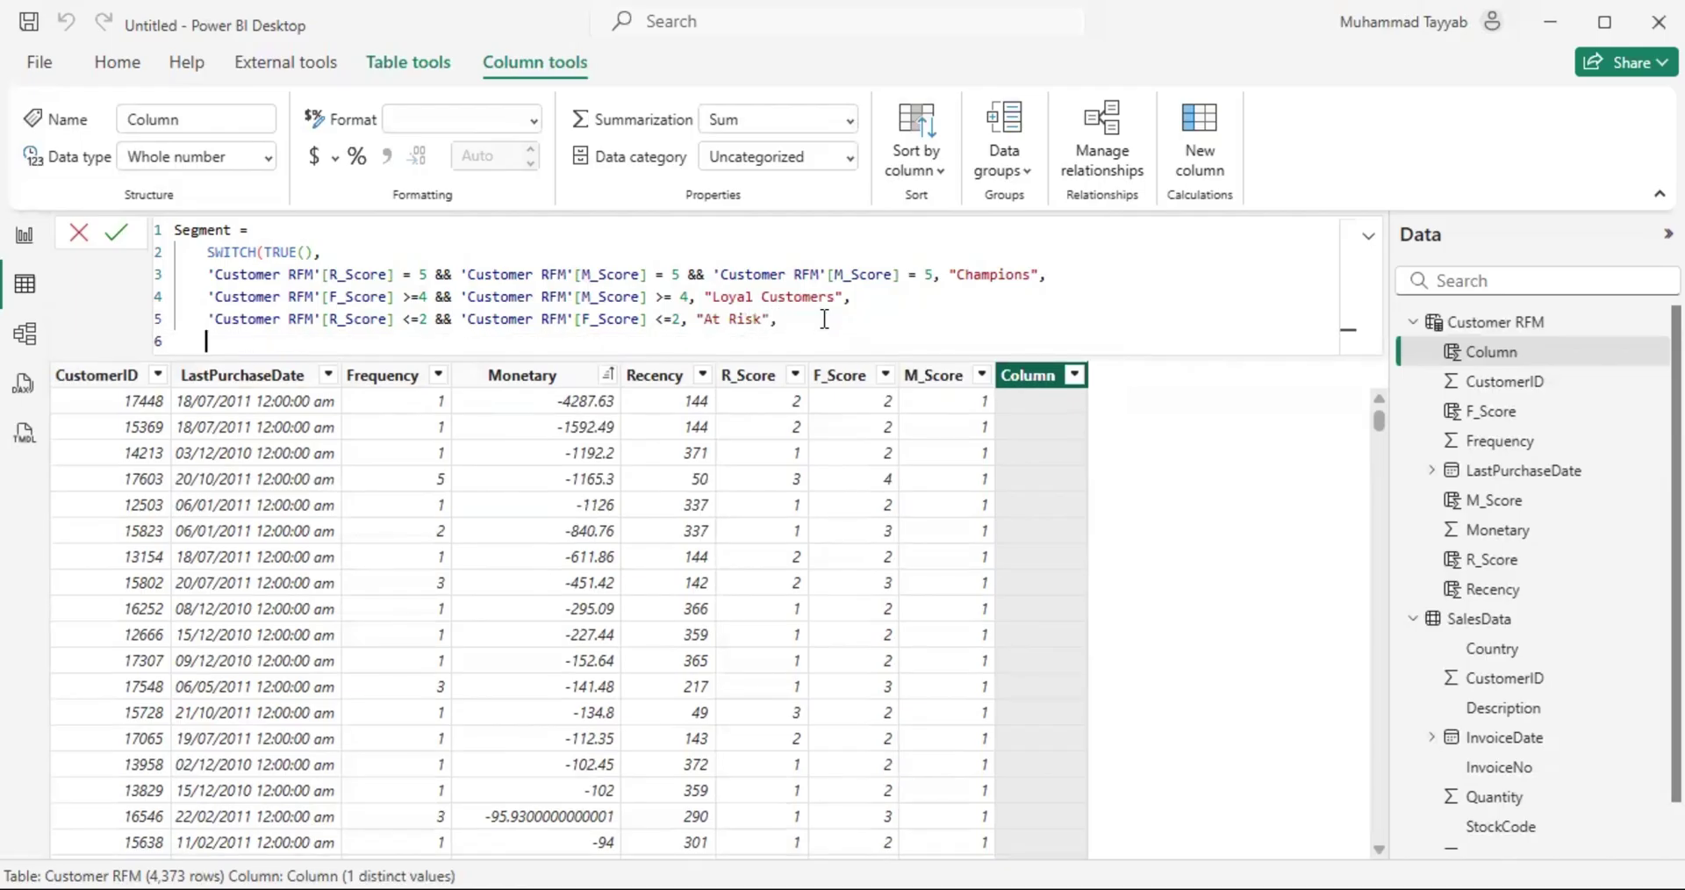
Step: Paste the copied "Loyal Customers" line below the "At Risk" line and change its first condition's column to R_Score
key("ctrl+v")
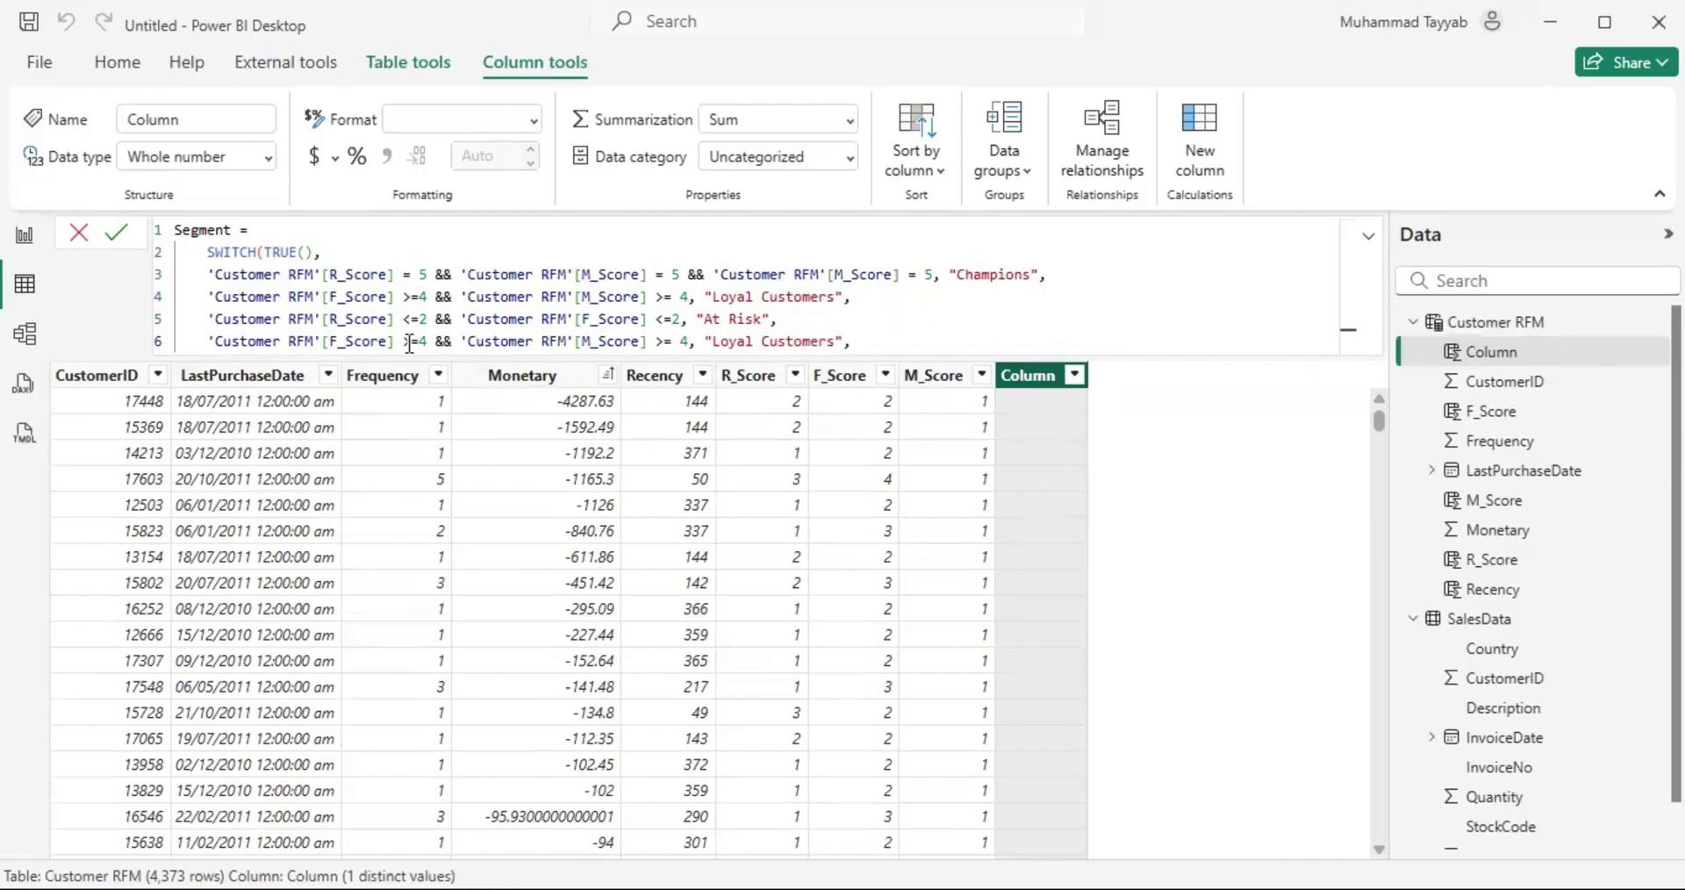
left_click(330, 342)
key("Delete")
type("R")
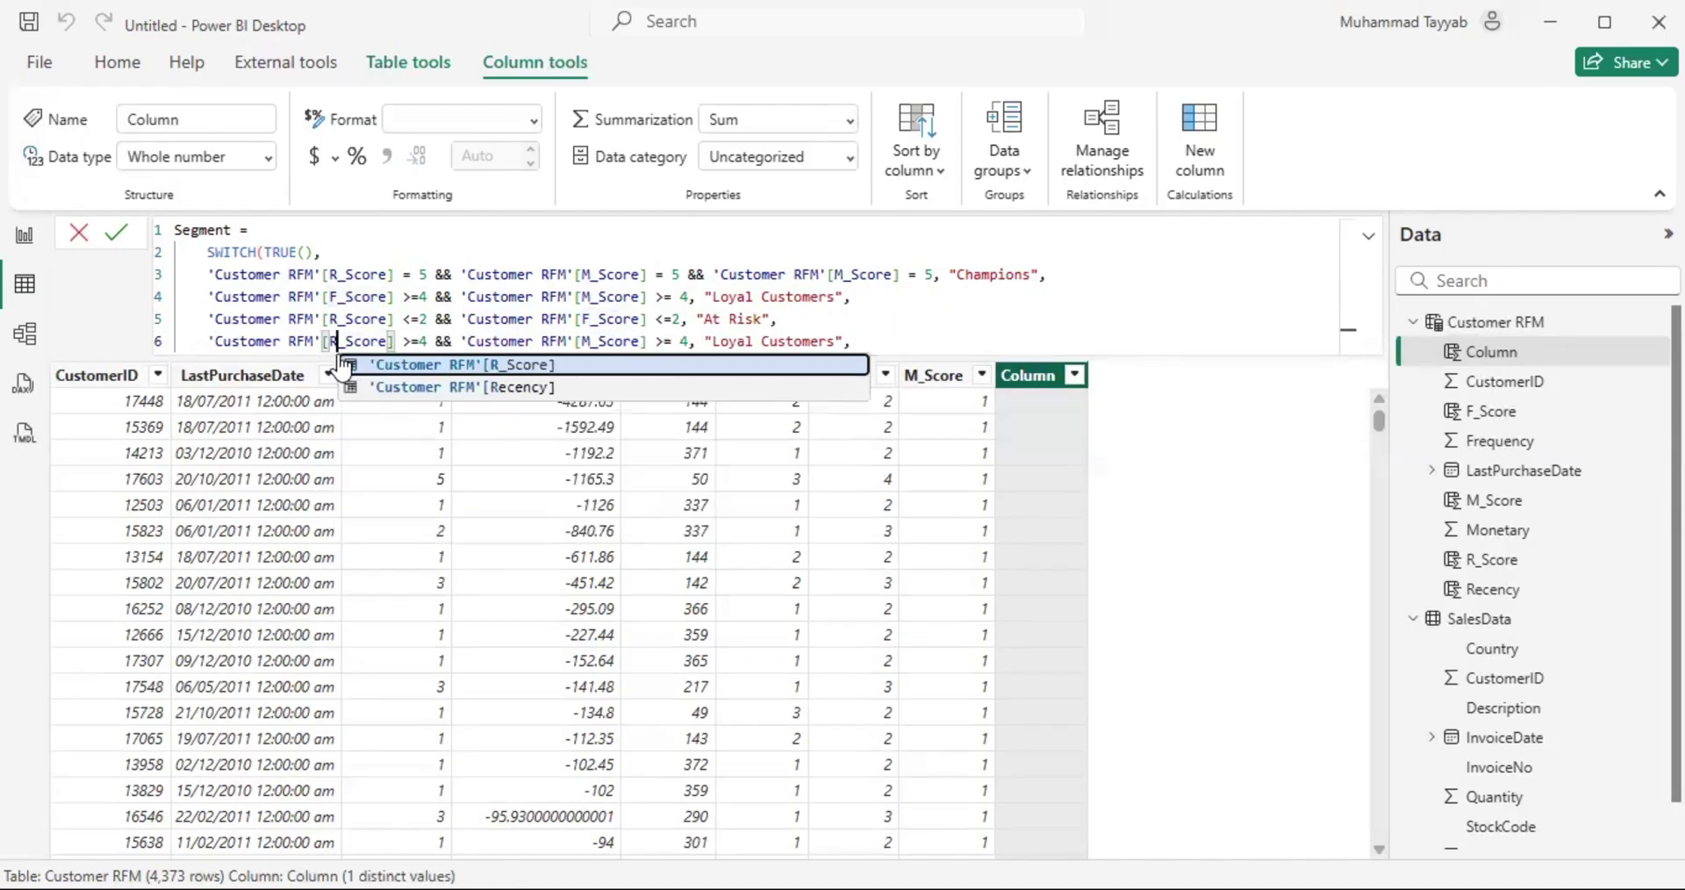
left_click(427, 342)
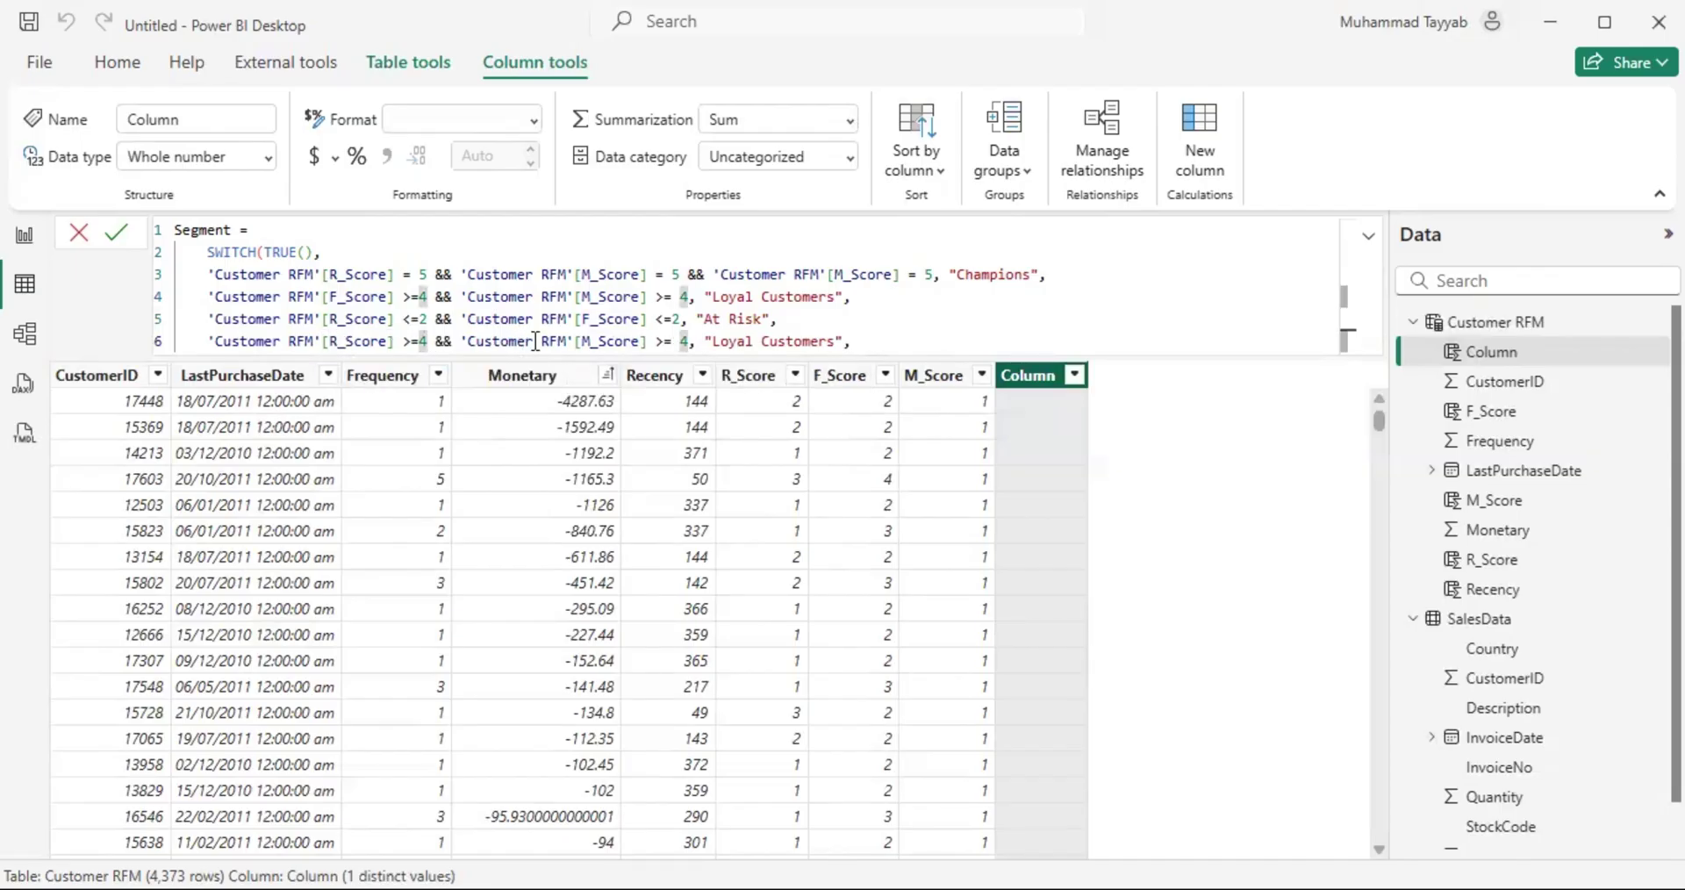
Step: Change the second condition of the pasted line to 'Customer RFM'[F_Score] <=2
left_click(602, 344)
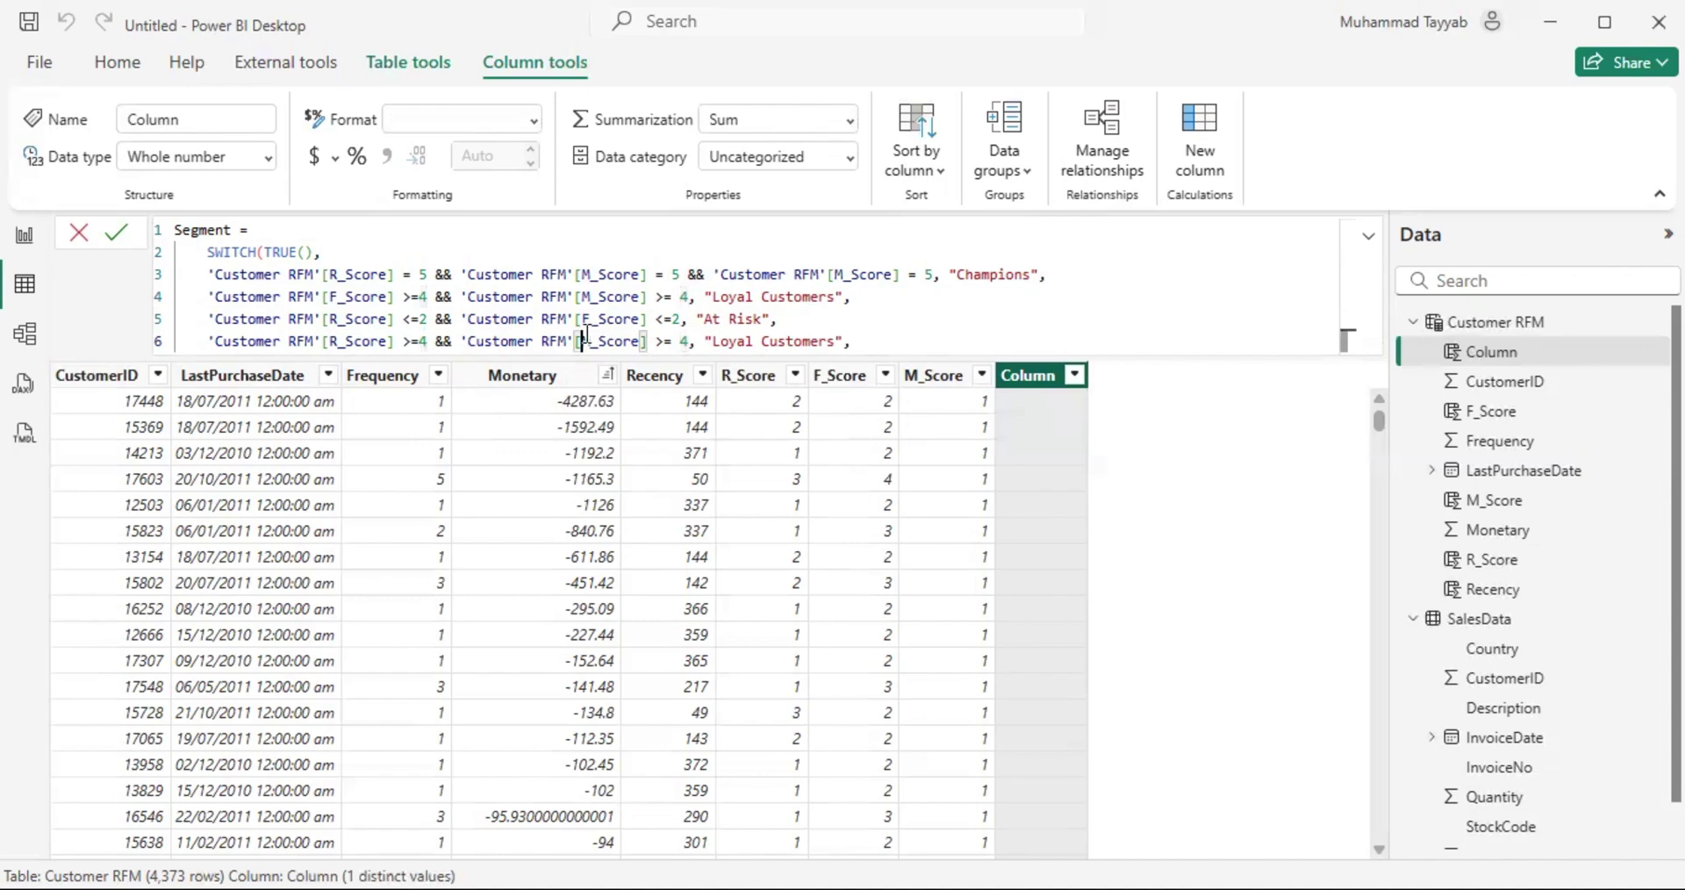
key("BackSpace")
type("F")
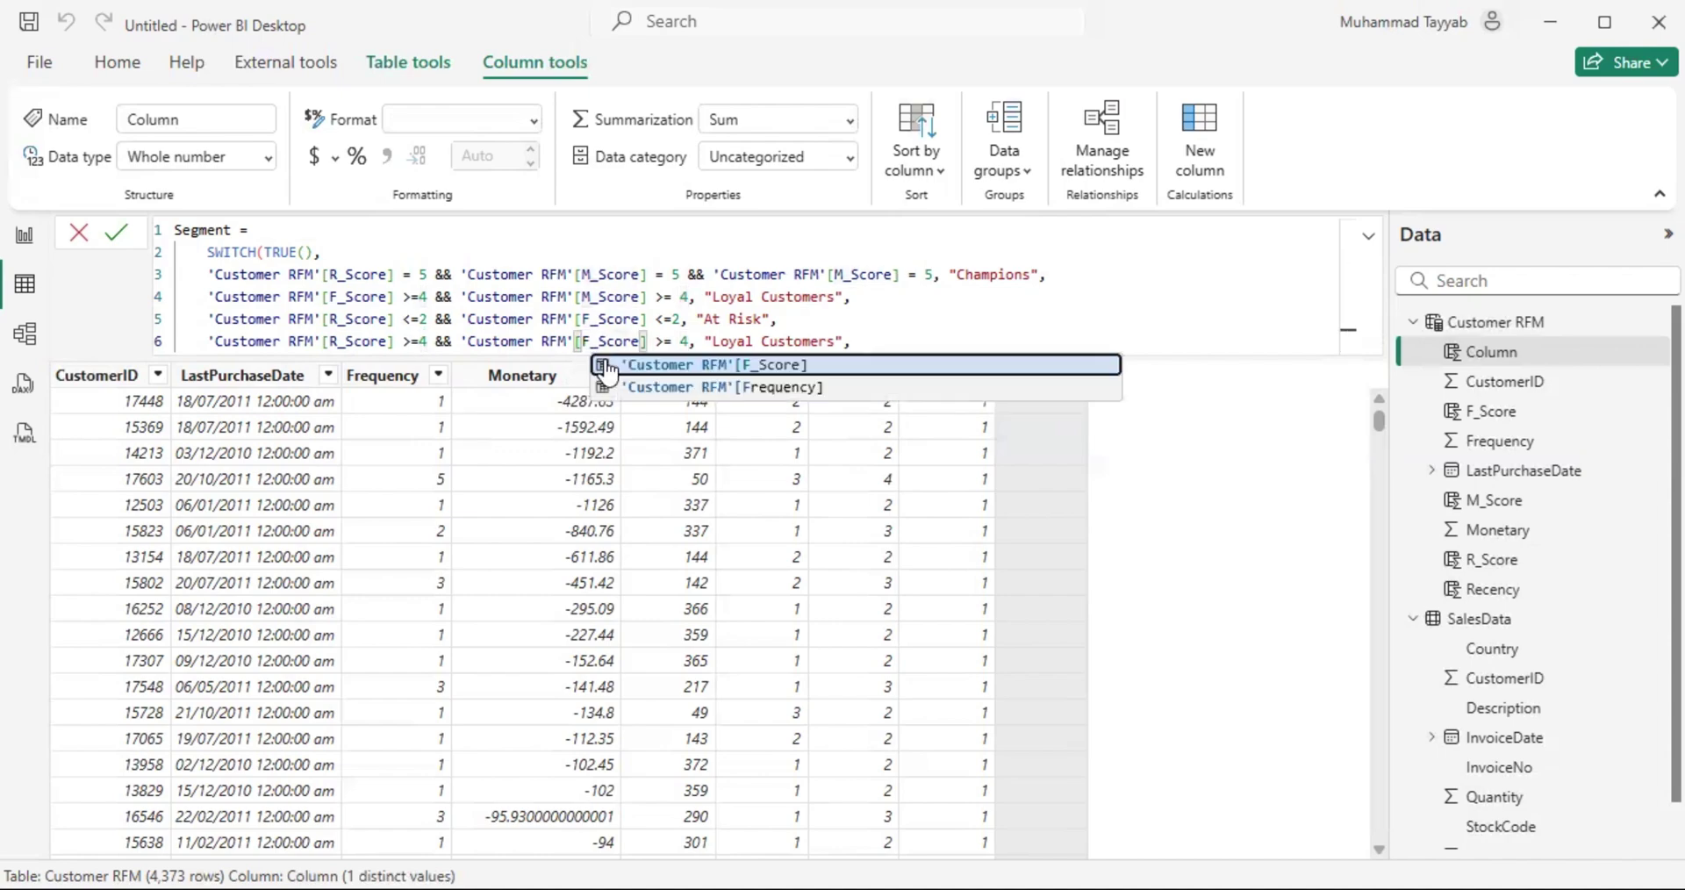
left_click(689, 341)
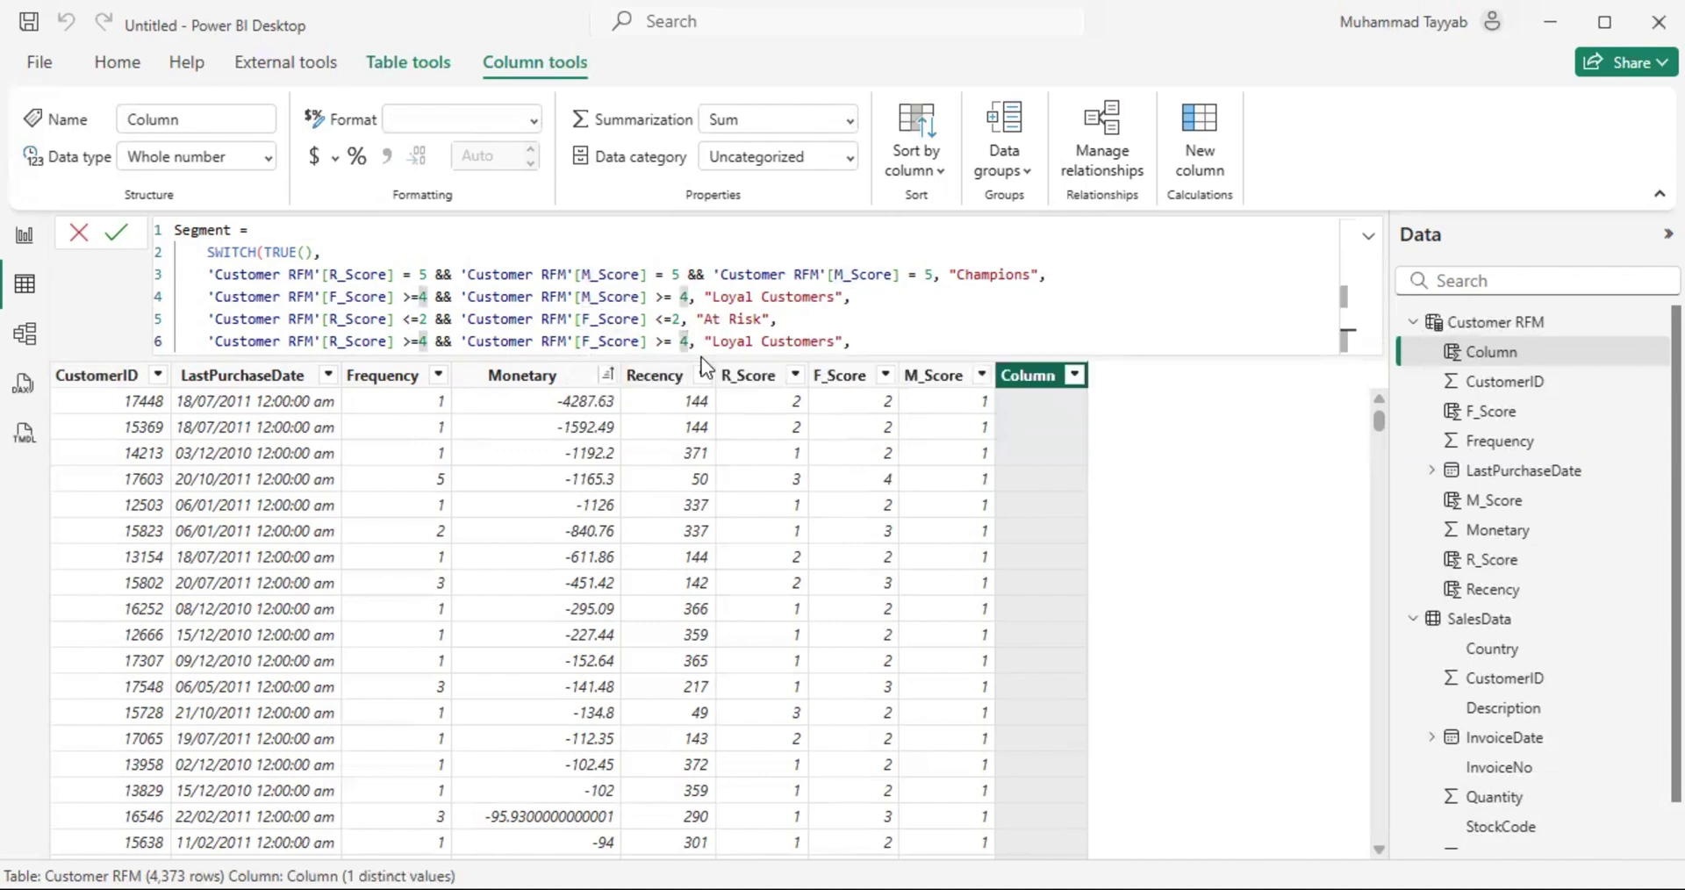
key("BackSpace")
key("BackSpace")
key("BackSpace")
key("BackSpace")
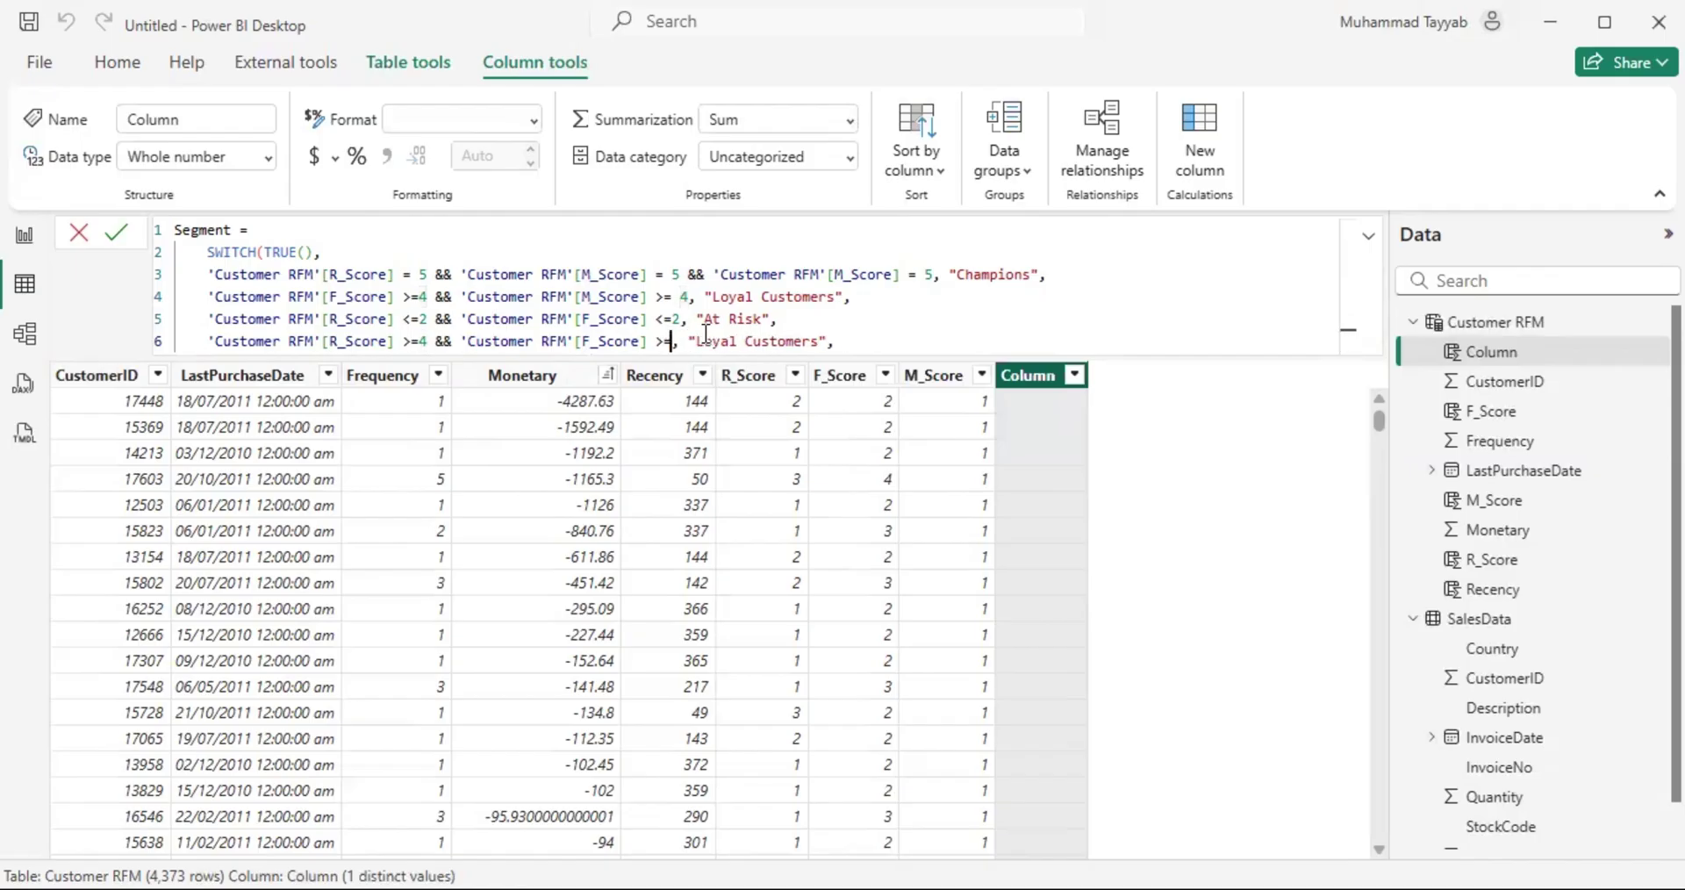
type("<=2")
key("Right")
key("Right")
key("Right")
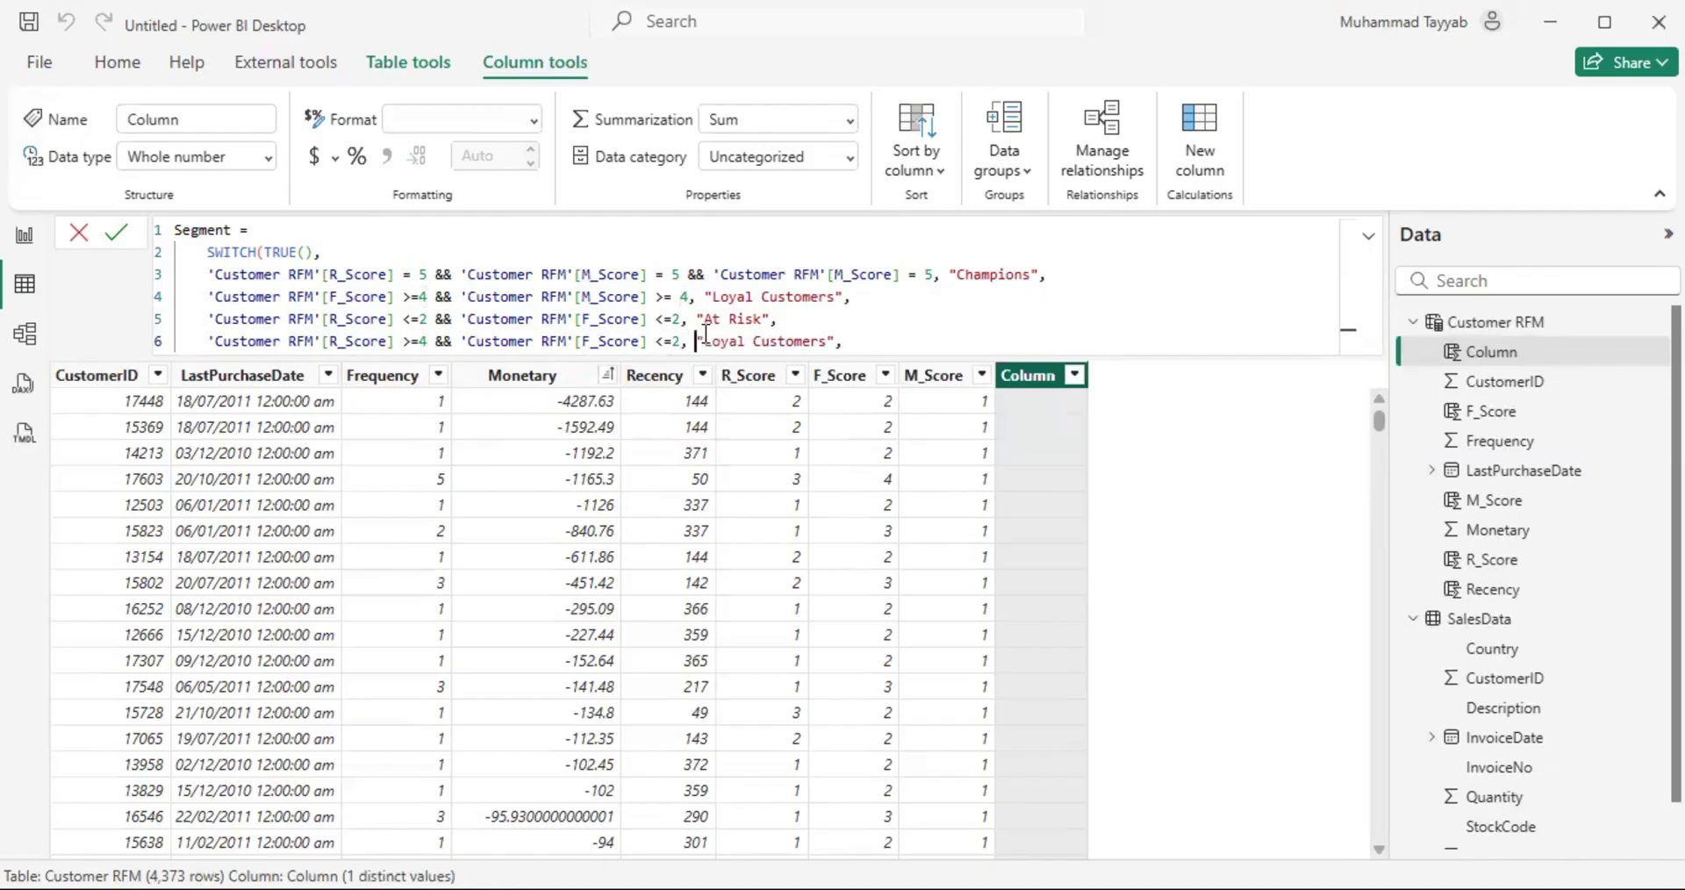
Step: Replace the pasted line's result with "New Customer" and check its R_Score and F_Score references
key("ctrl+shift+Right")
type("New")
double_click(372, 344)
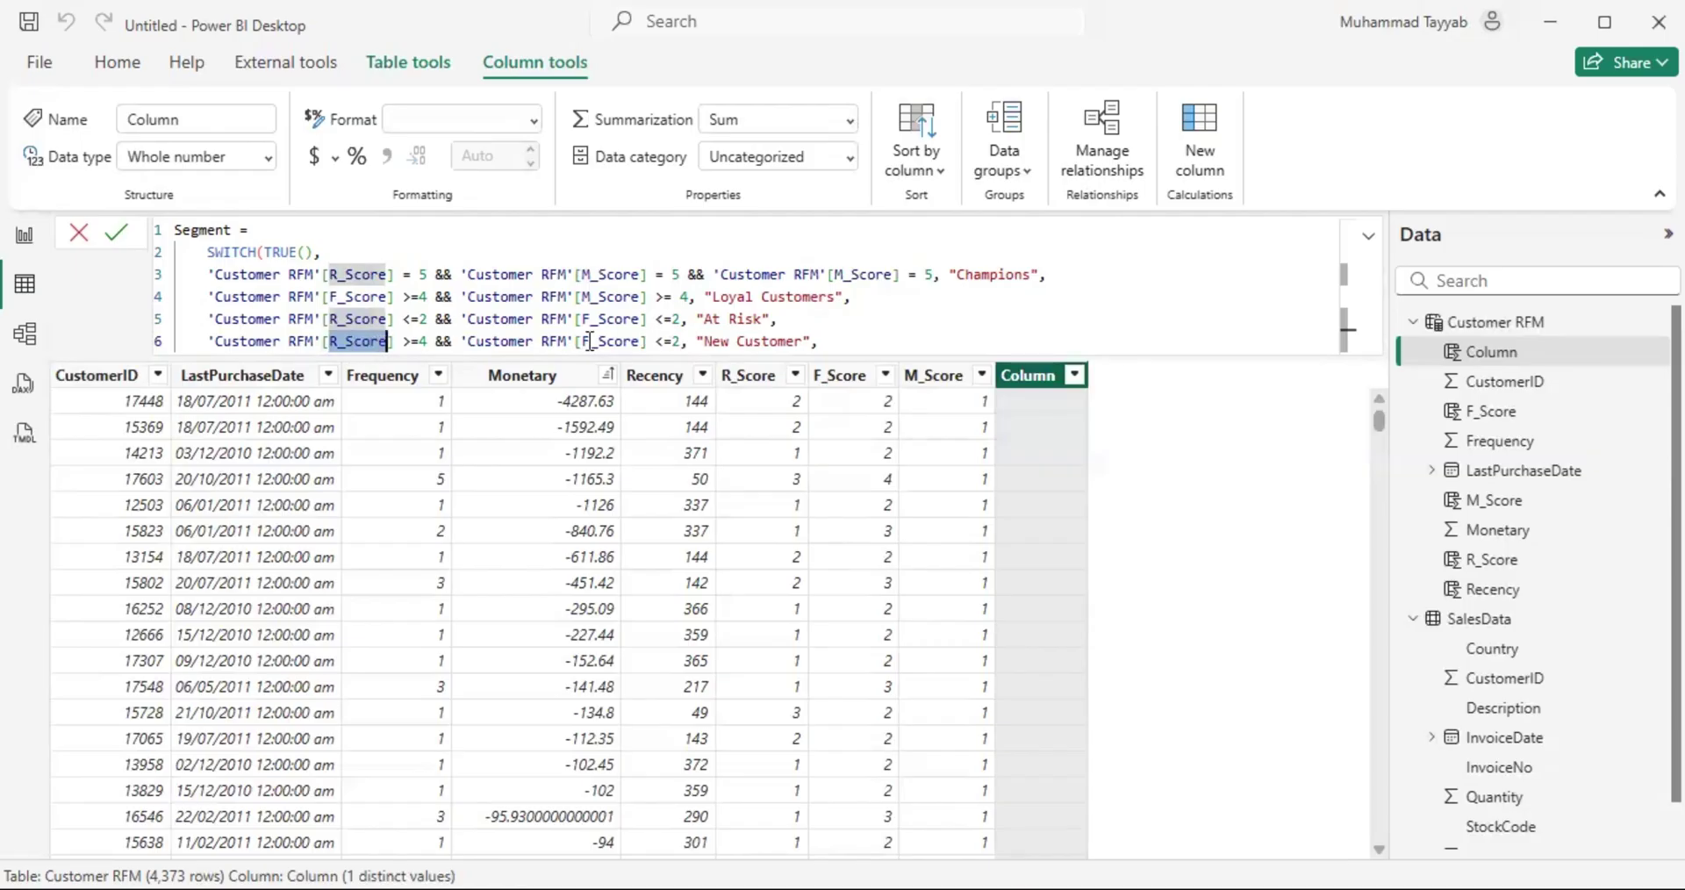
left_click_drag(583, 341, 642, 341)
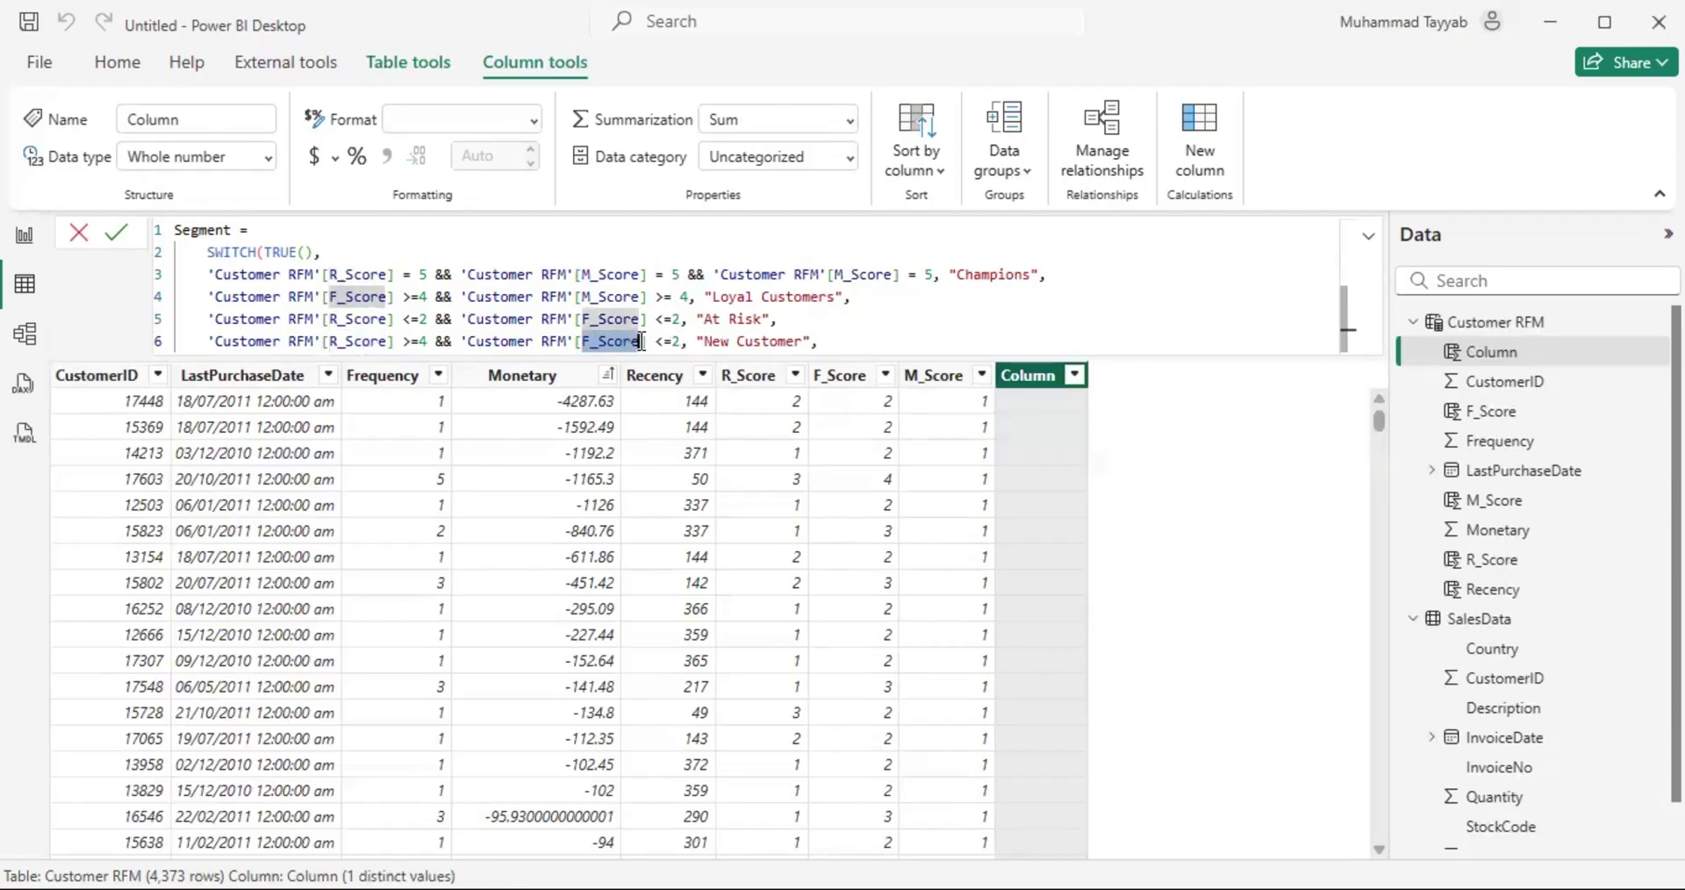
Step: Add "Others" as the default result, close and commit the Segment formula, and review the column's distinct values without filtering
left_click(926, 341)
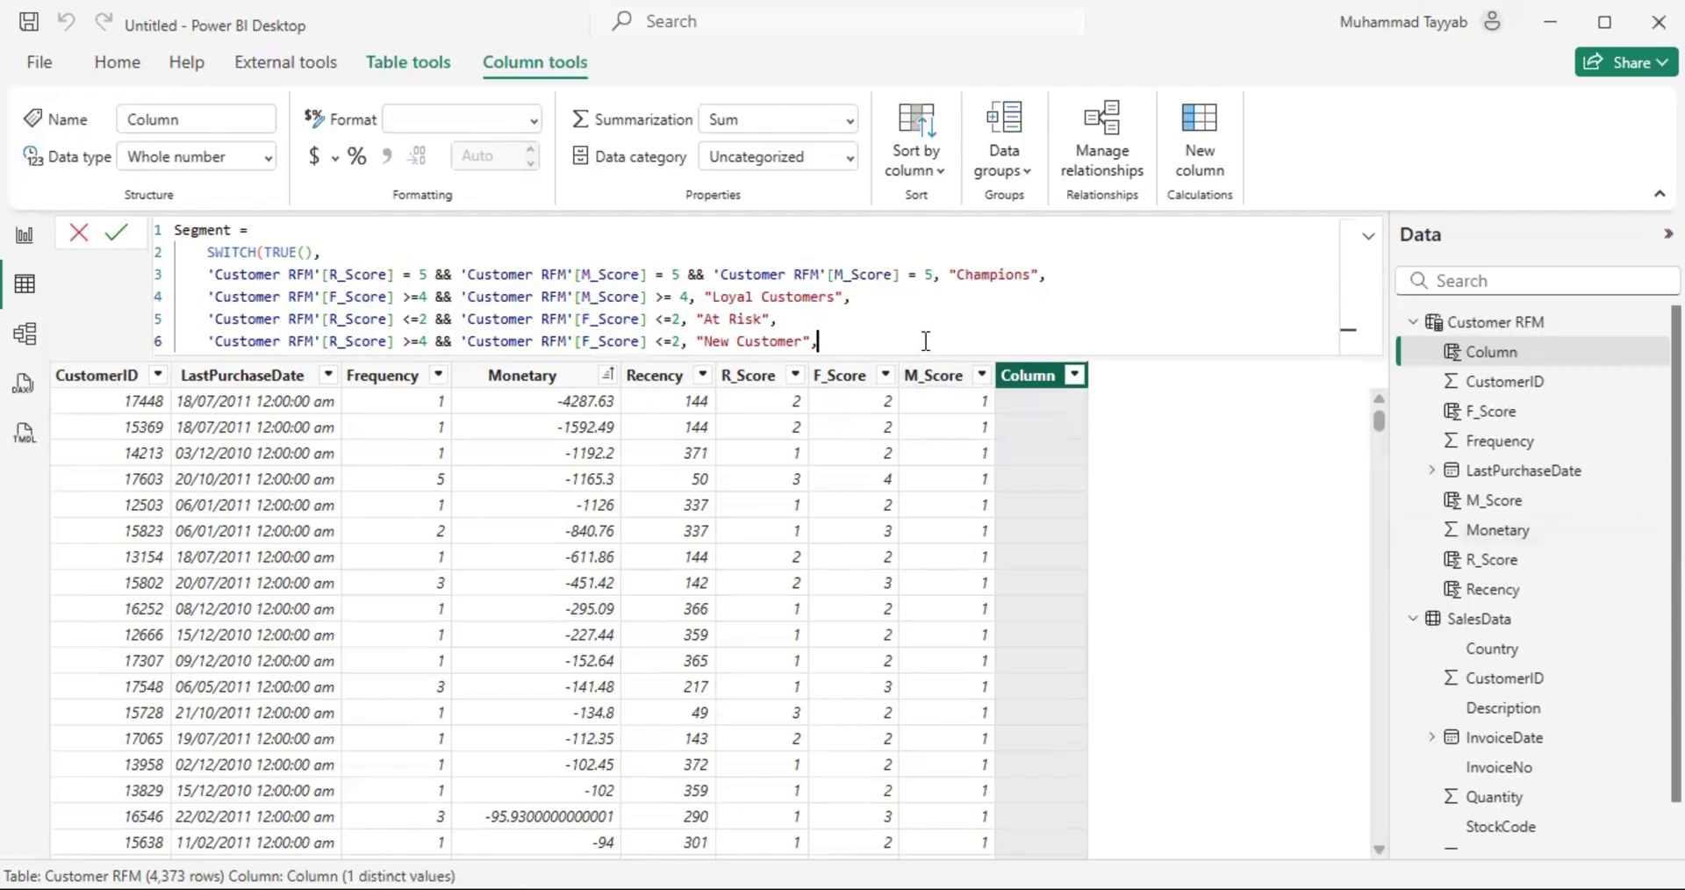
key("shift+Return")
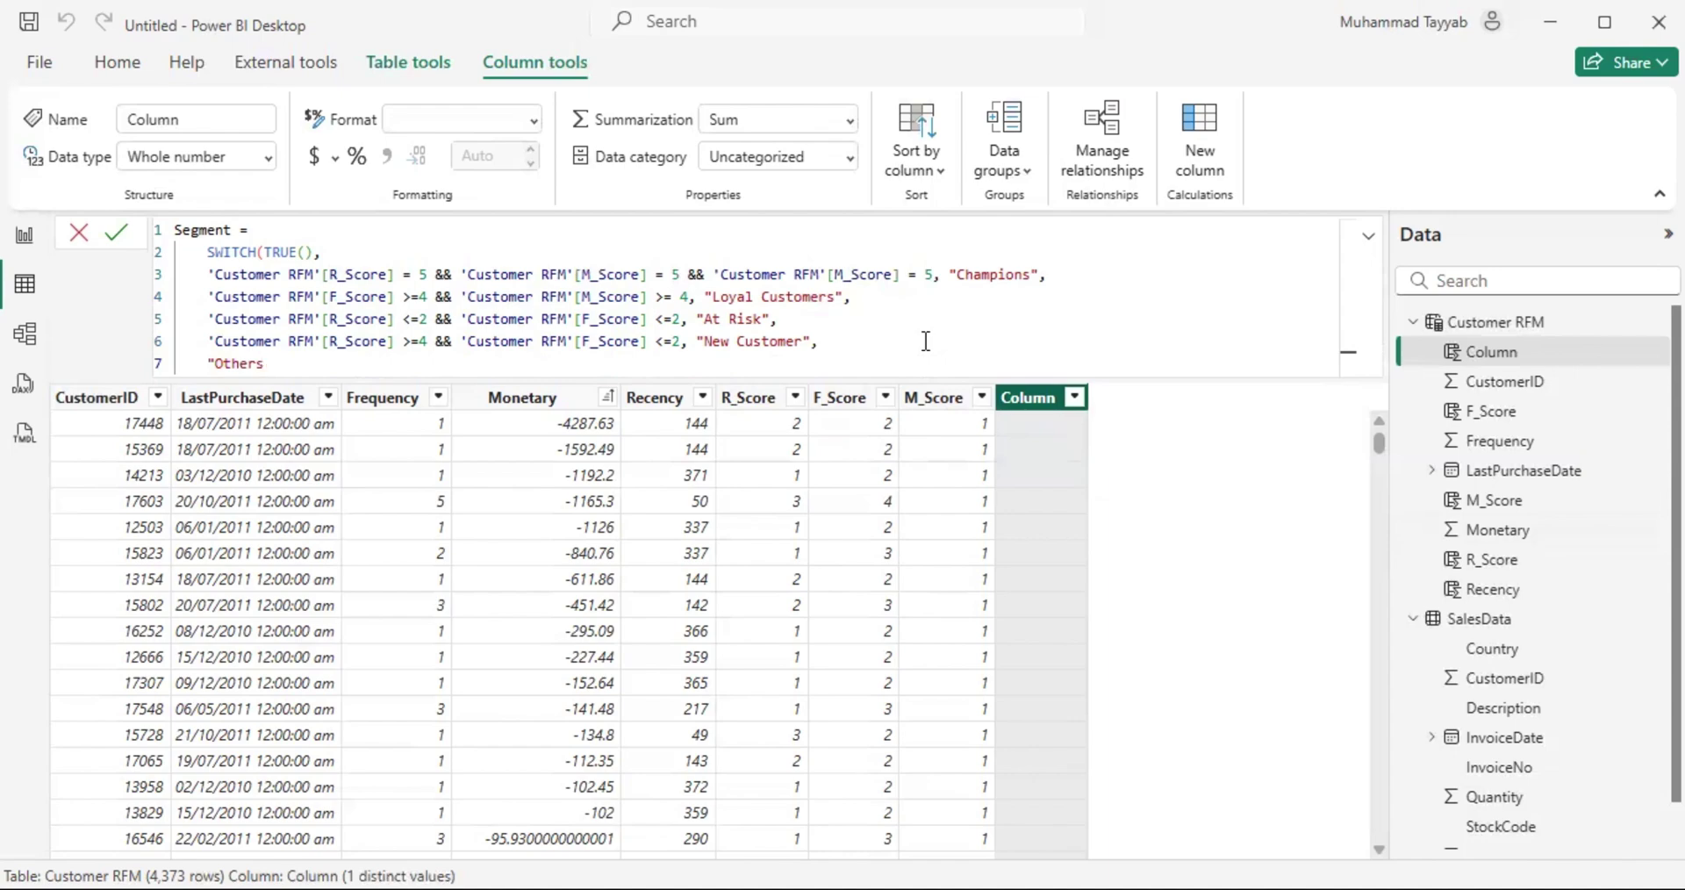
key("shift+Return")
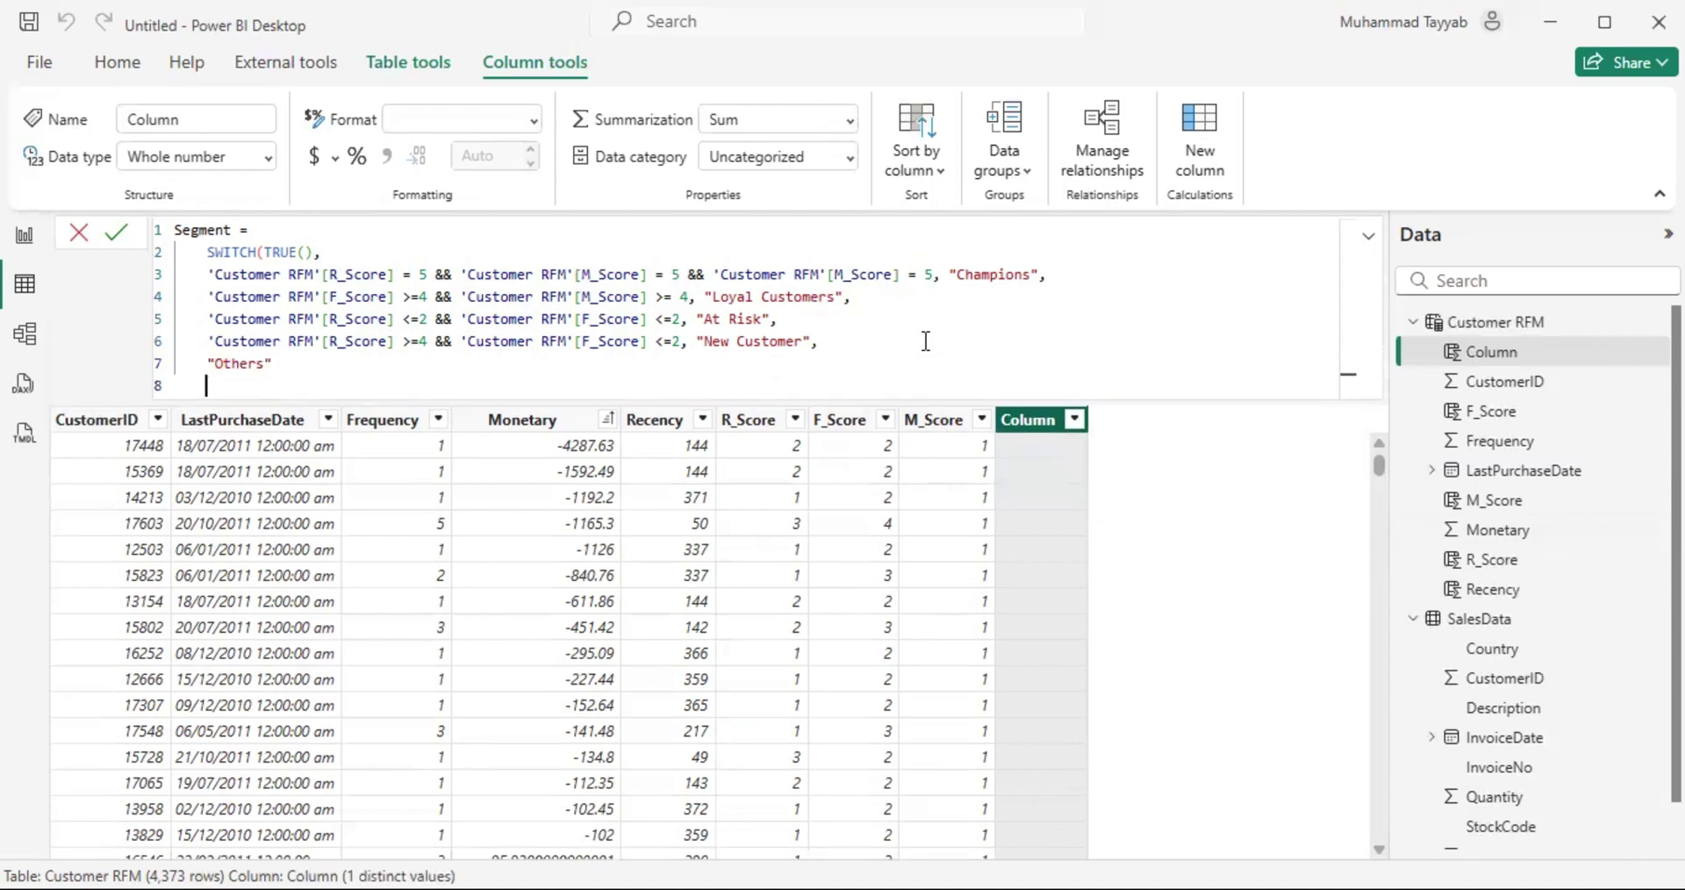
type(")")
key("Return")
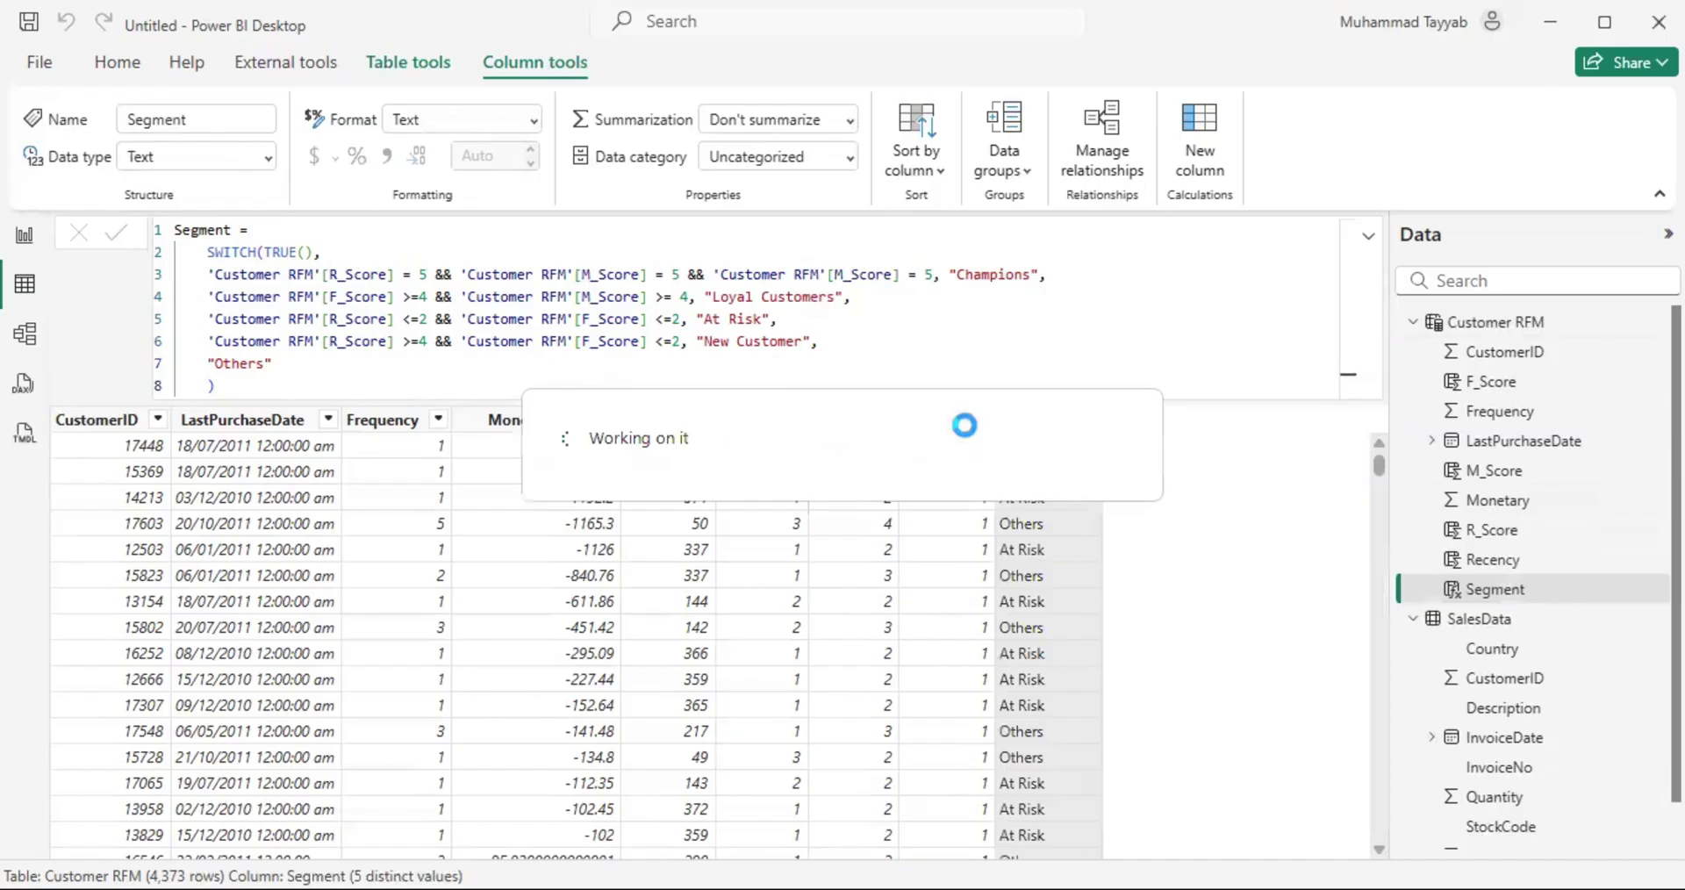
left_click(1091, 419)
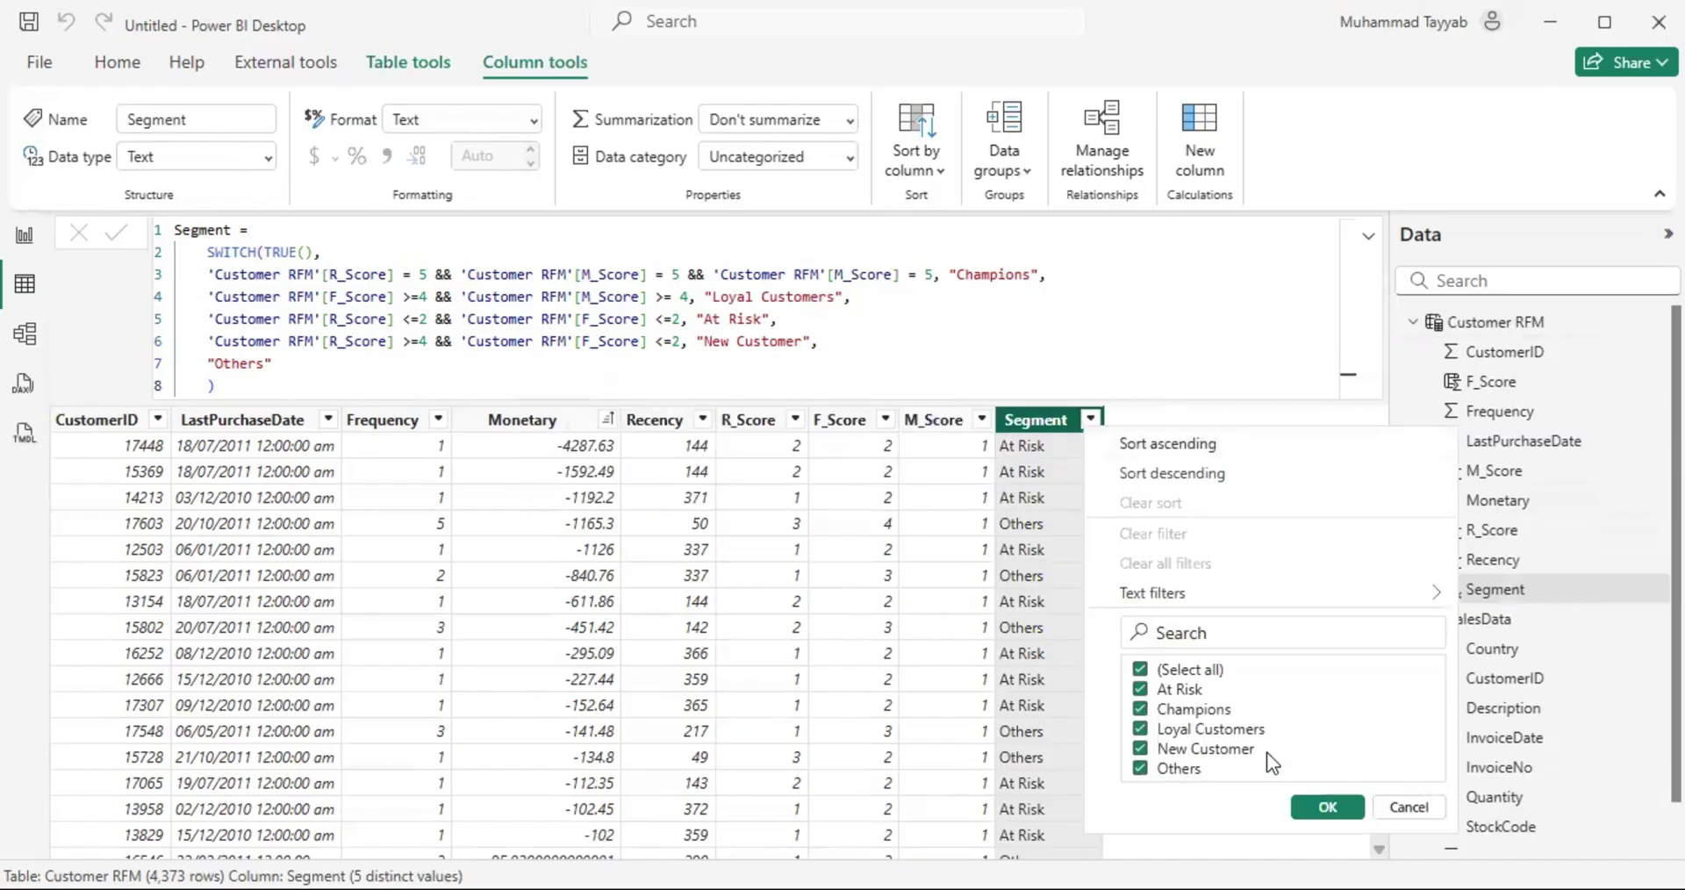
left_click(1410, 807)
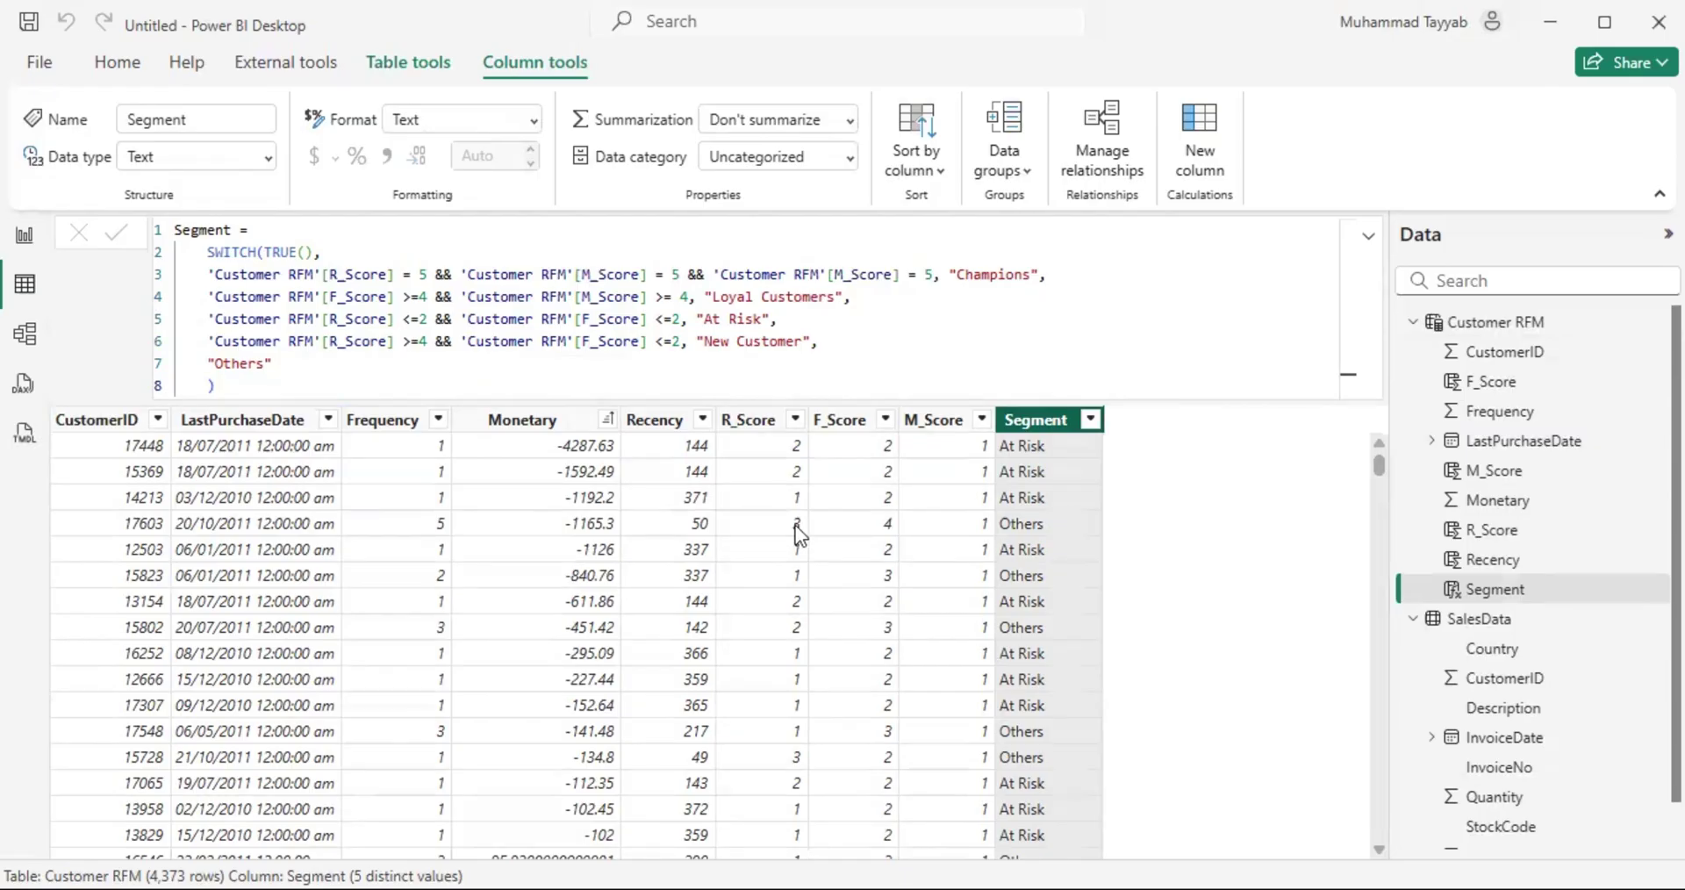
Step: Create a table visual on the report page listing each Segment with the Count of Segment
left_click(24, 236)
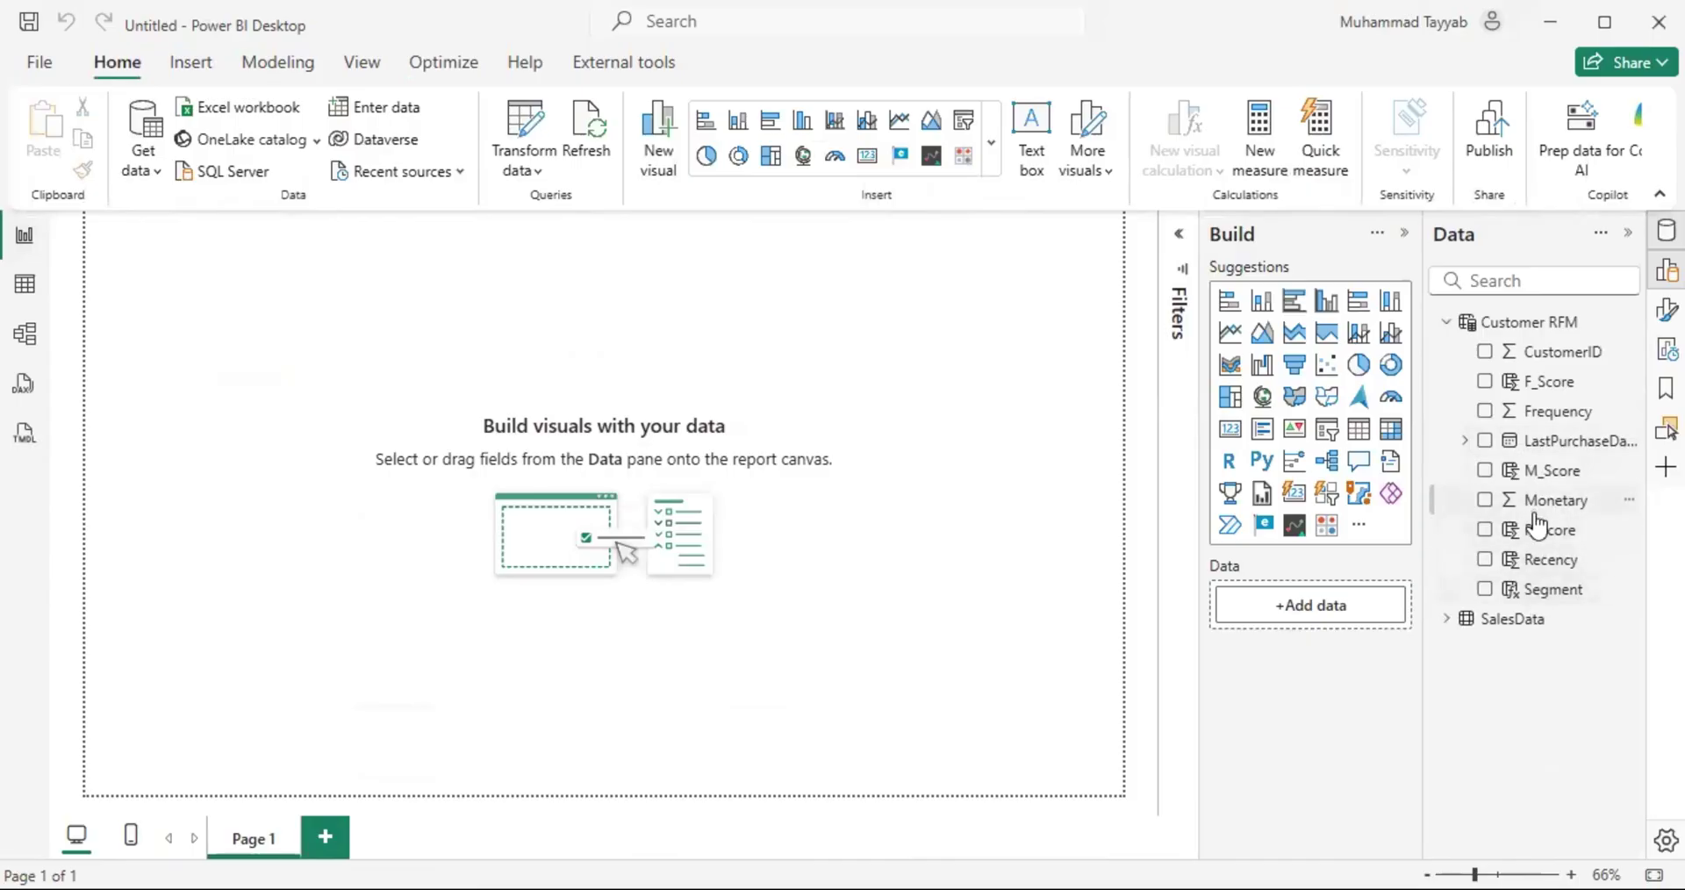
left_click(1549, 593)
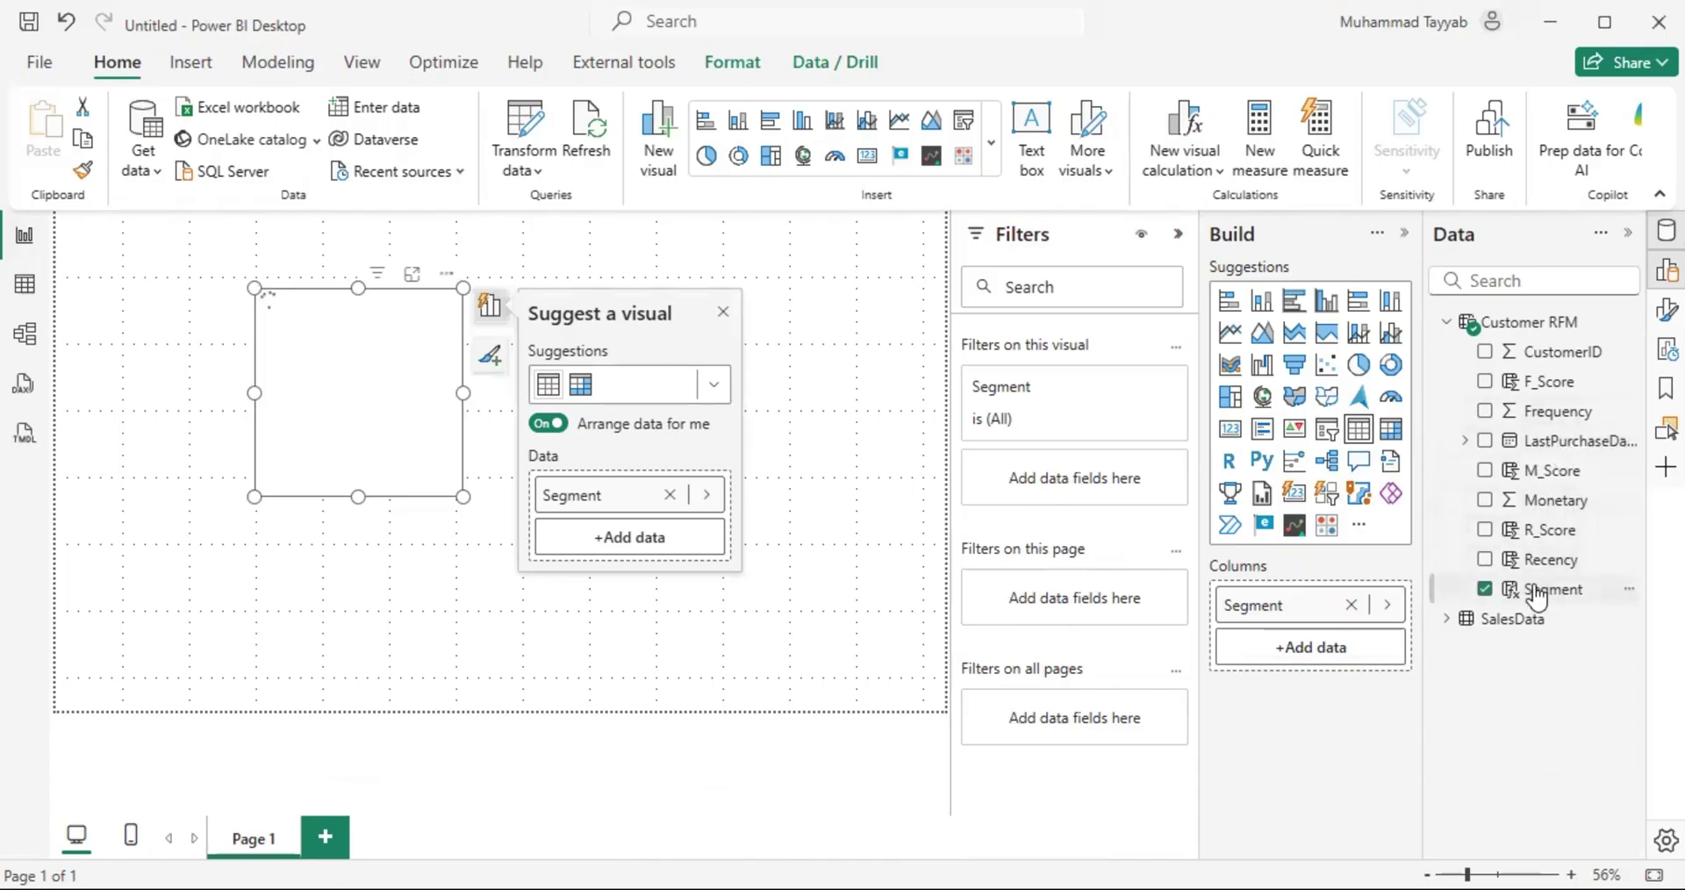
left_click_drag(1489, 597, 1308, 647)
left_click(1388, 649)
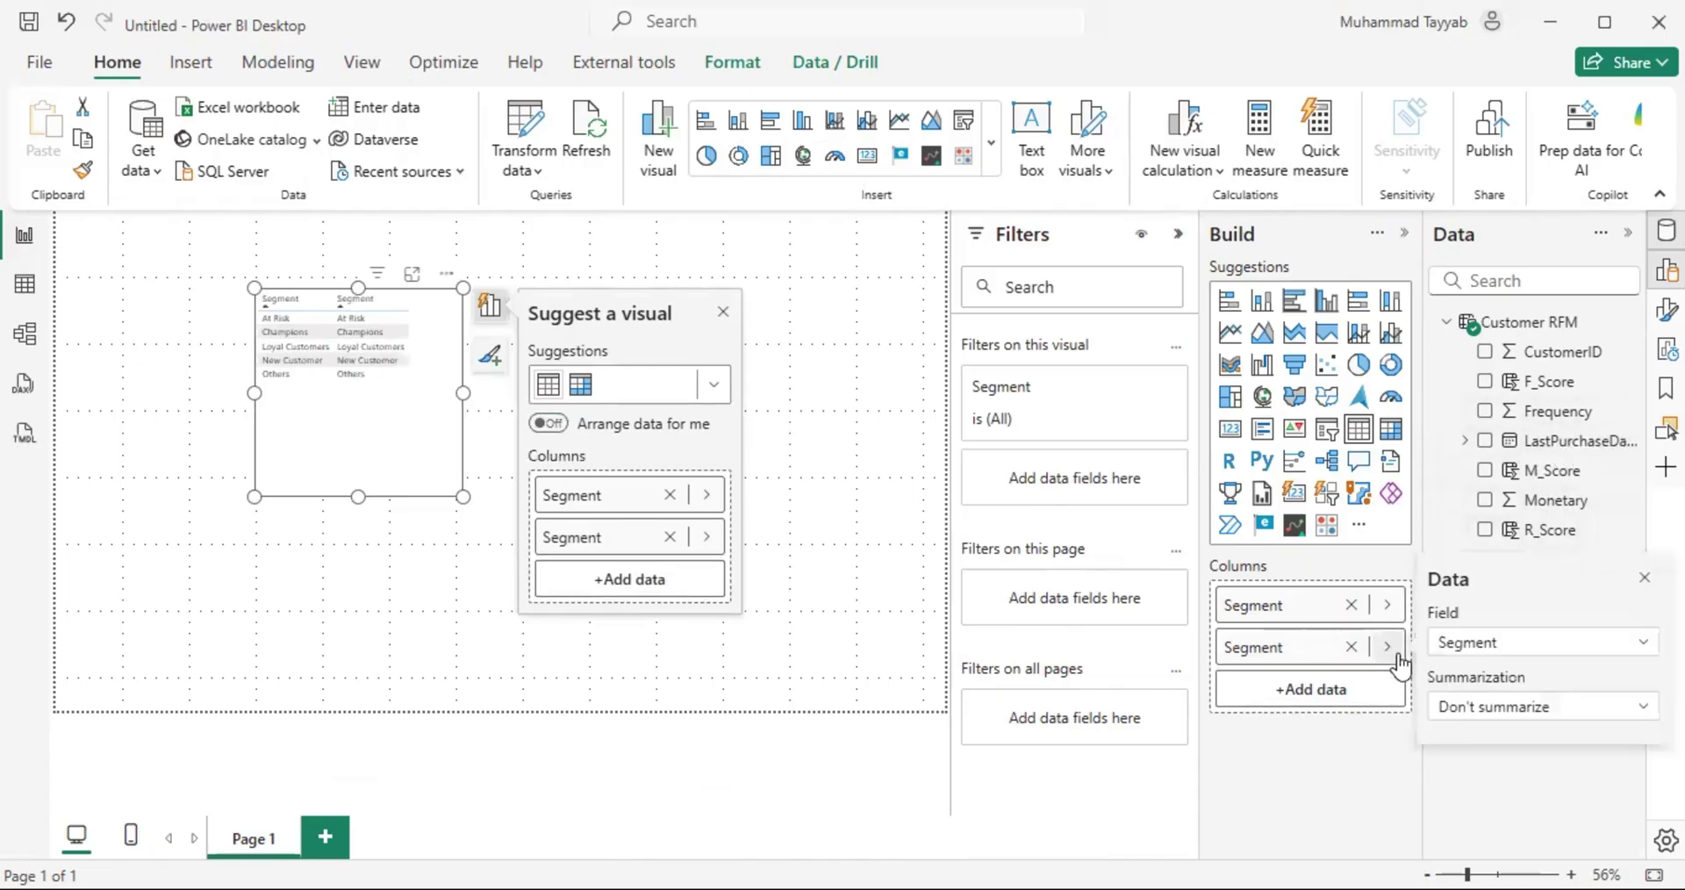
left_click(1498, 706)
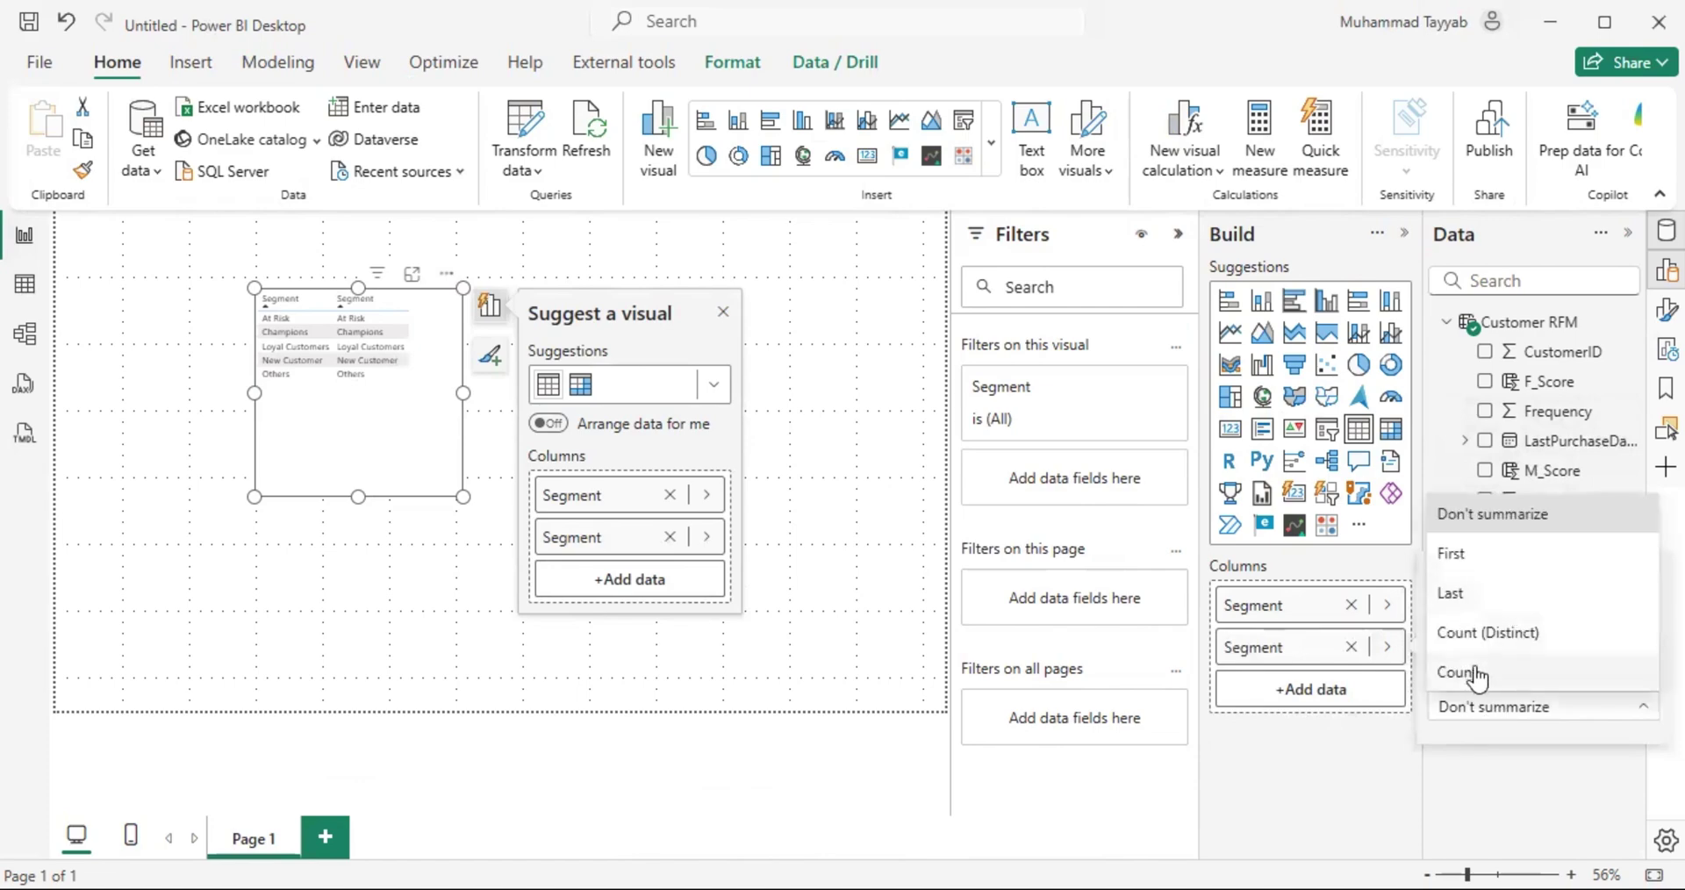
left_click(1477, 674)
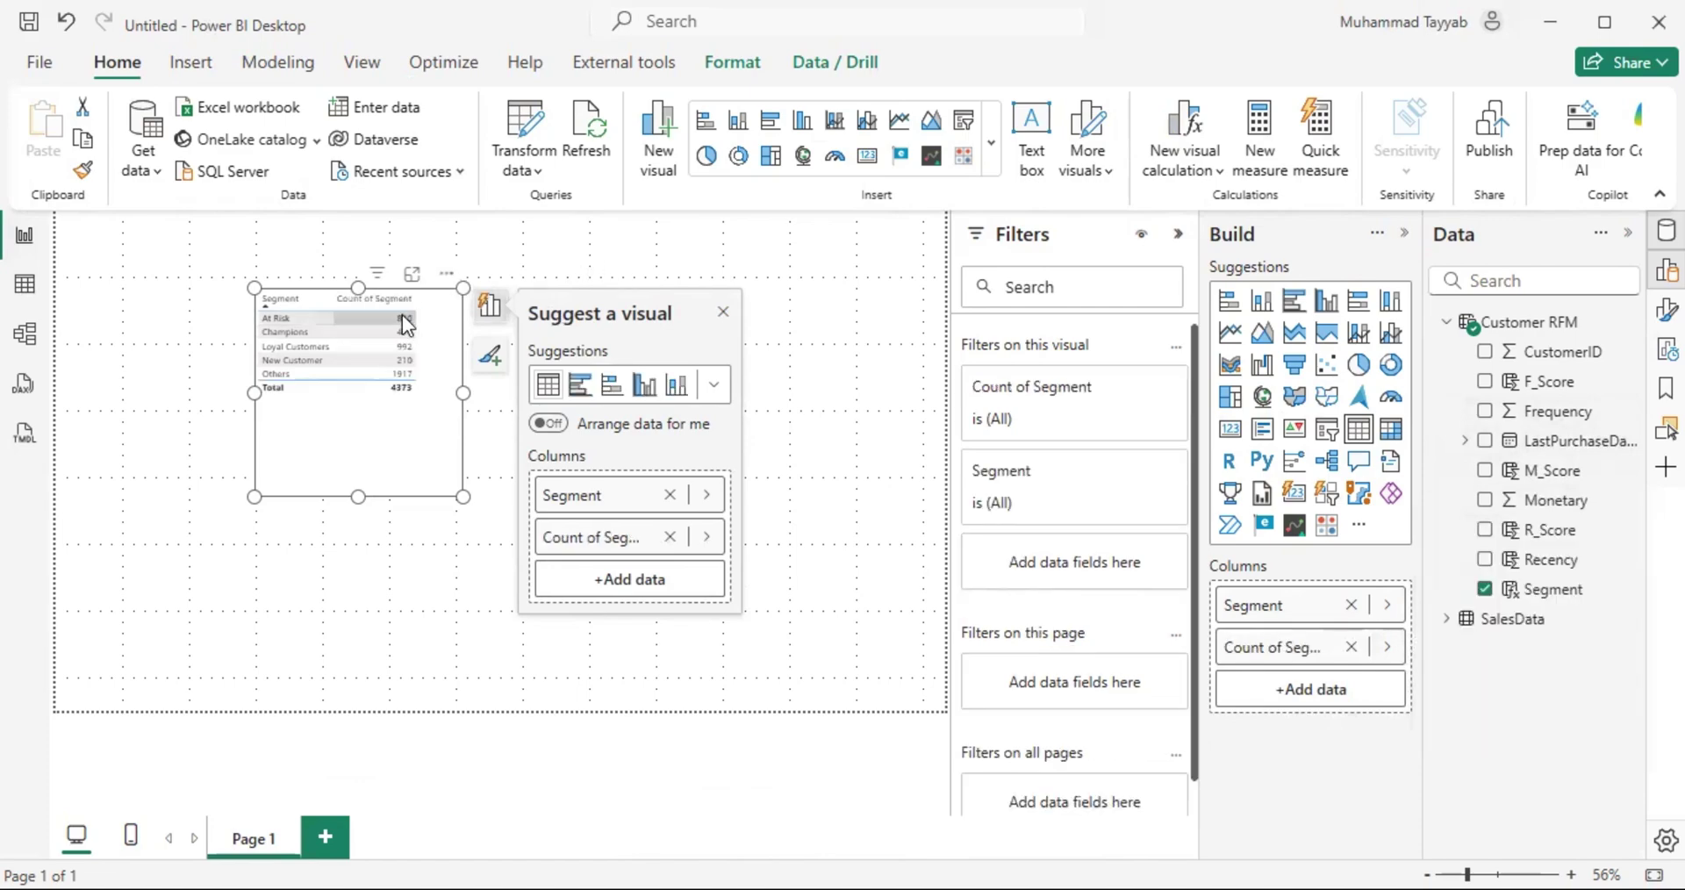
Step: Sort the segment table by Count of Segment in descending order and convert it to a stacked bar chart
left_click(387, 304)
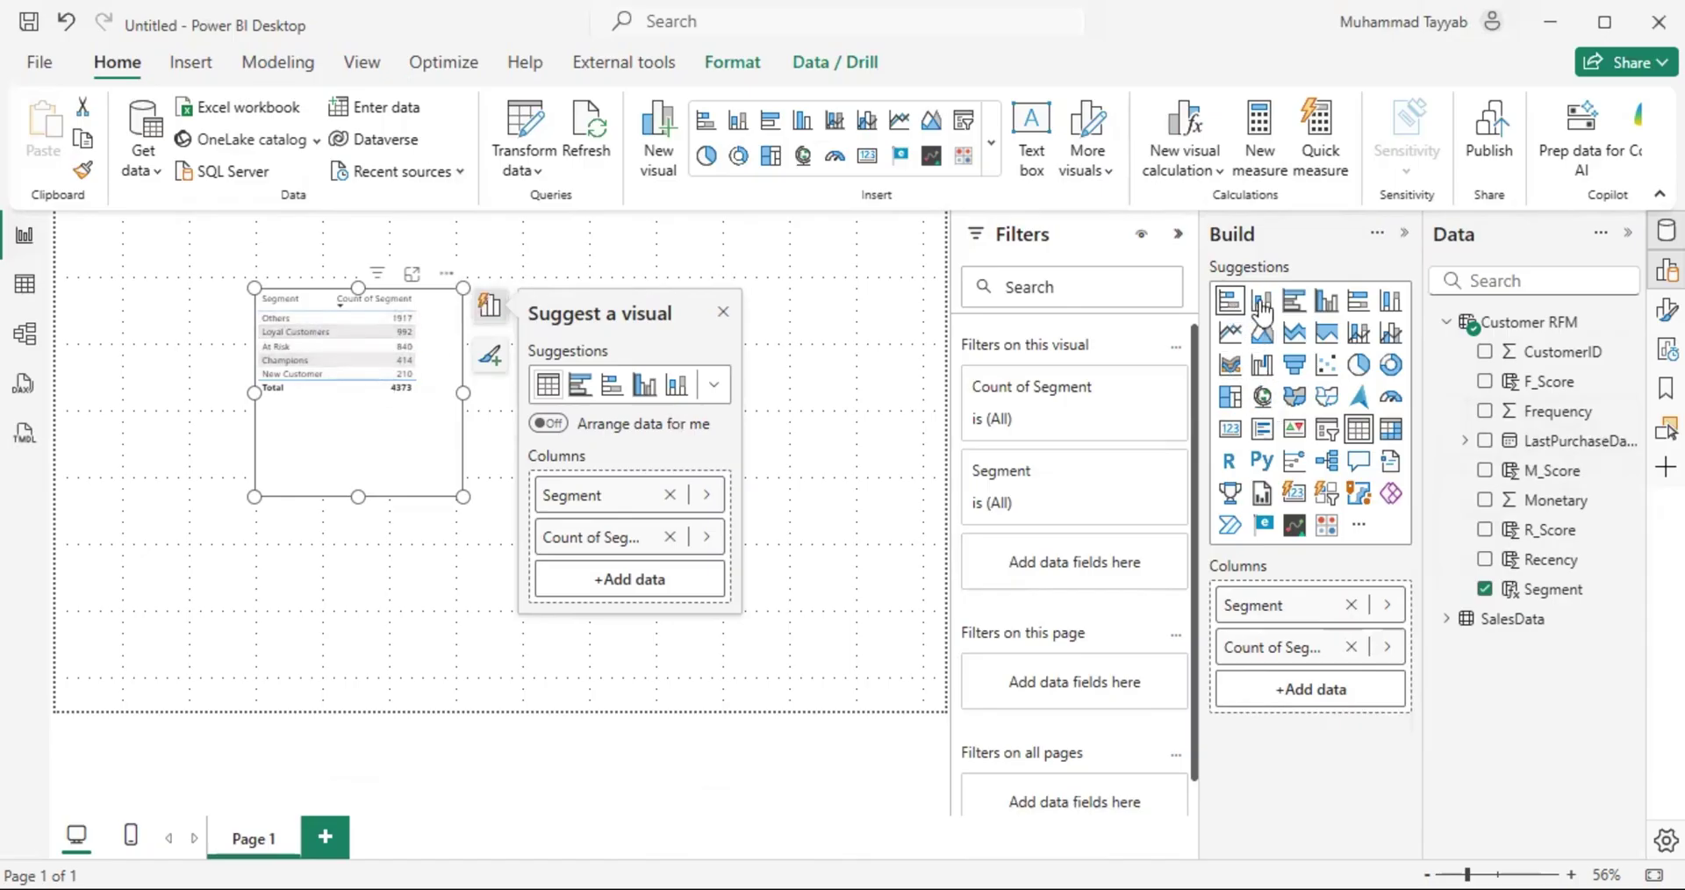
left_click(1233, 304)
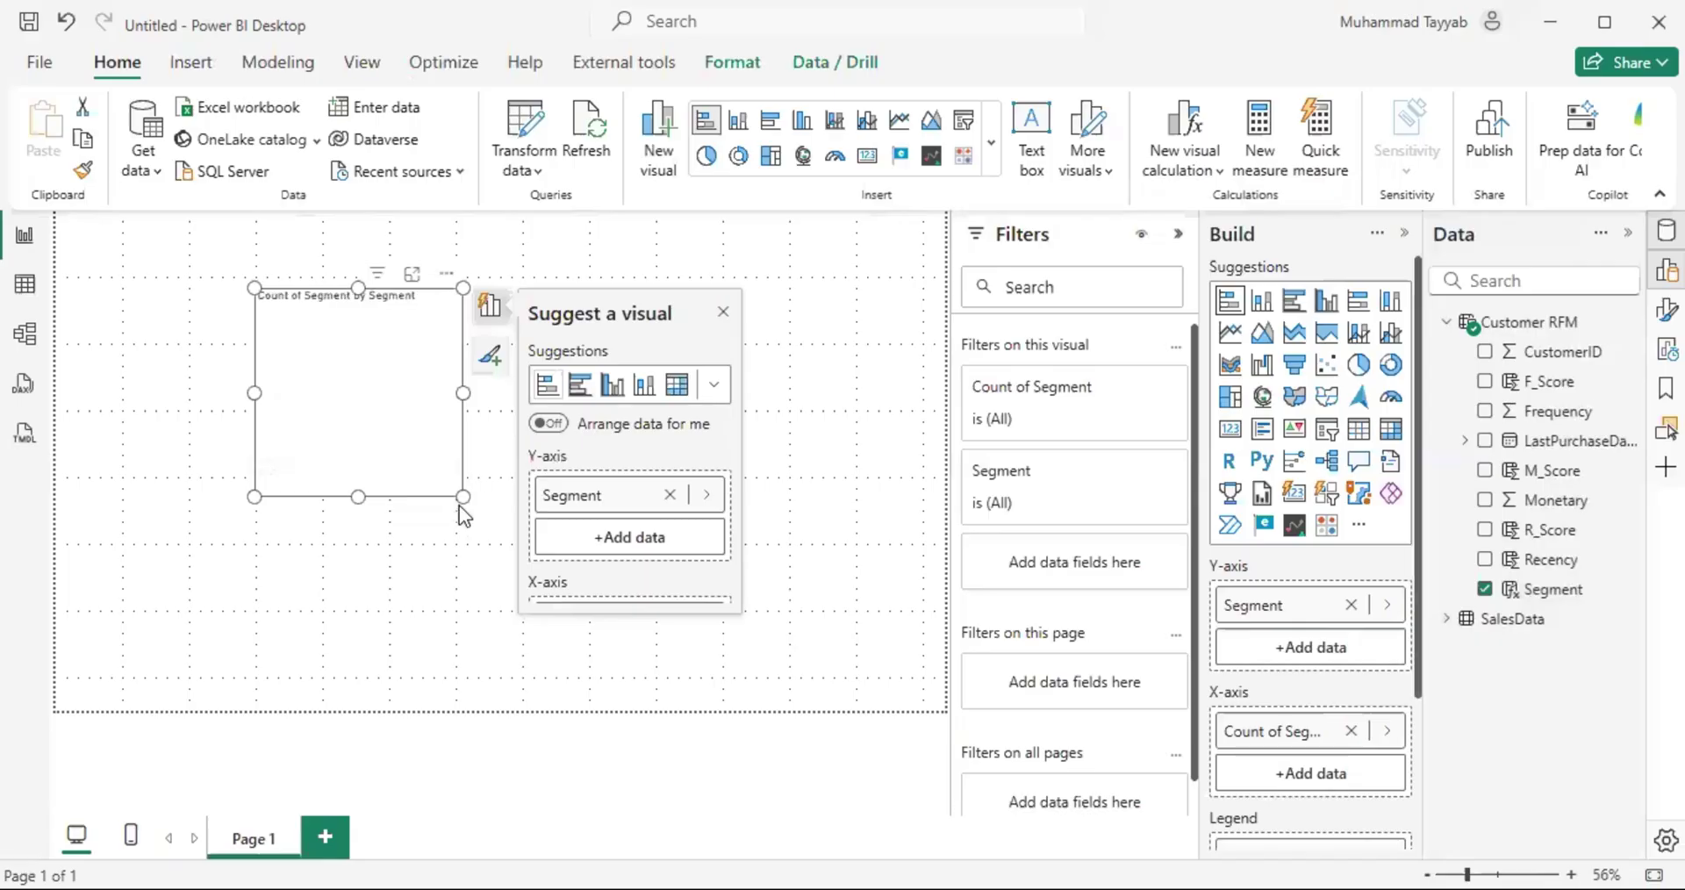
Step: Enlarge the segment bar chart and position it in the lower-left area of the report page
left_click_drag(461, 496, 666, 608)
left_click_drag(557, 582, 362, 602)
left_click_drag(468, 636, 533, 680)
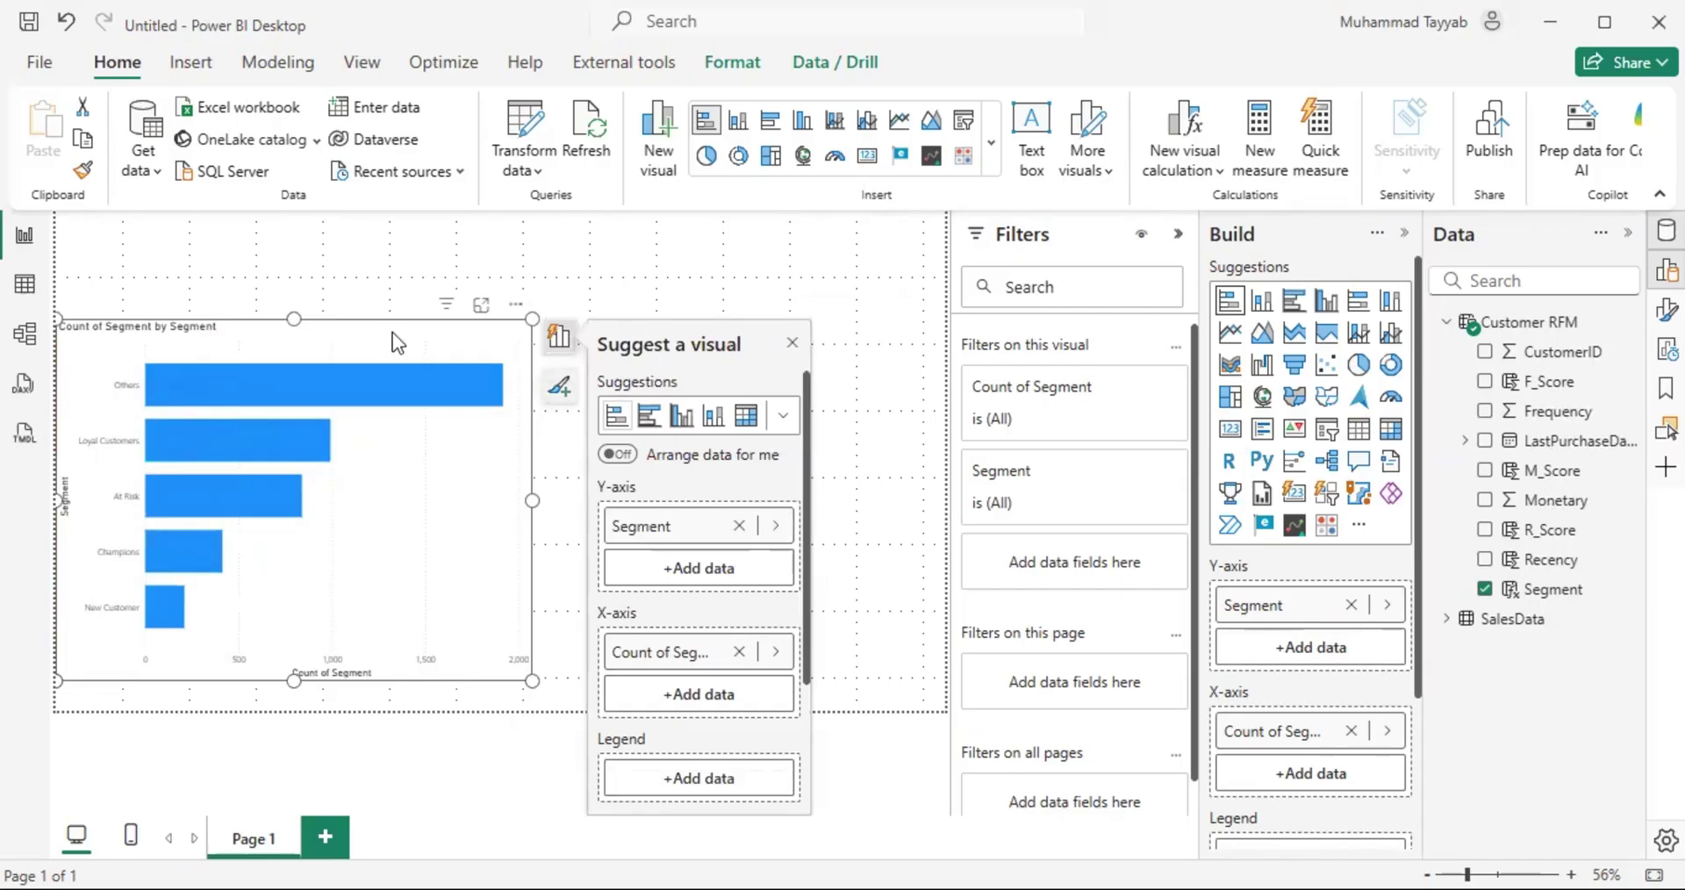
left_click(497, 256)
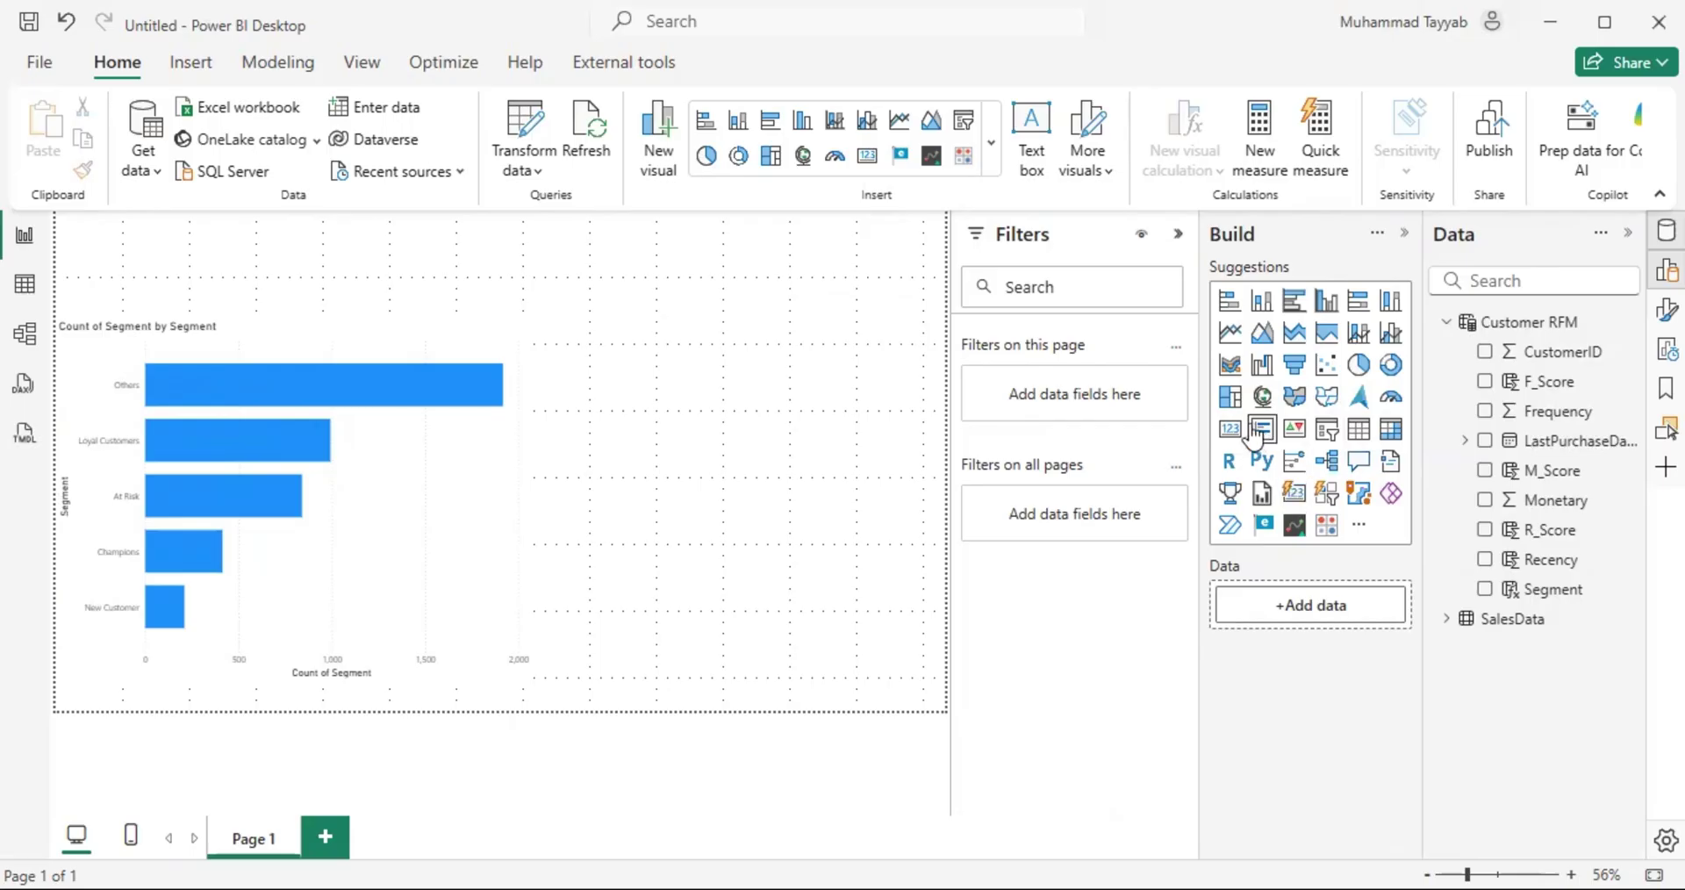
Step: Add a small multi-row card above the bar chart showing the Count (Distinct) of CustomerID
left_click_drag(442, 312, 426, 419)
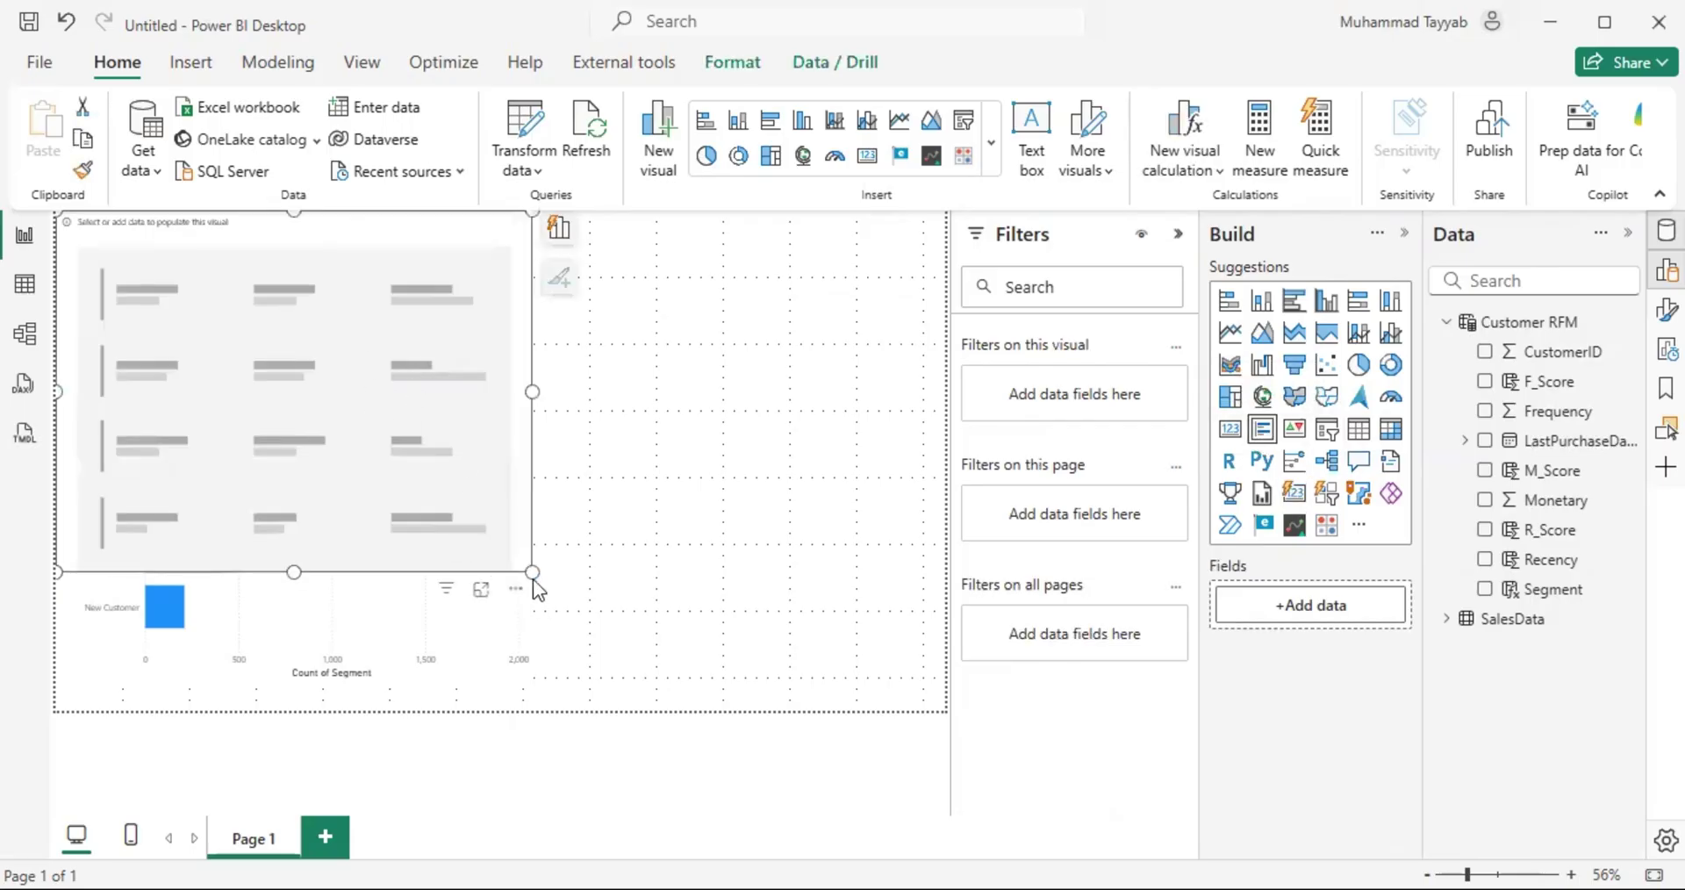
left_click_drag(532, 573, 355, 290)
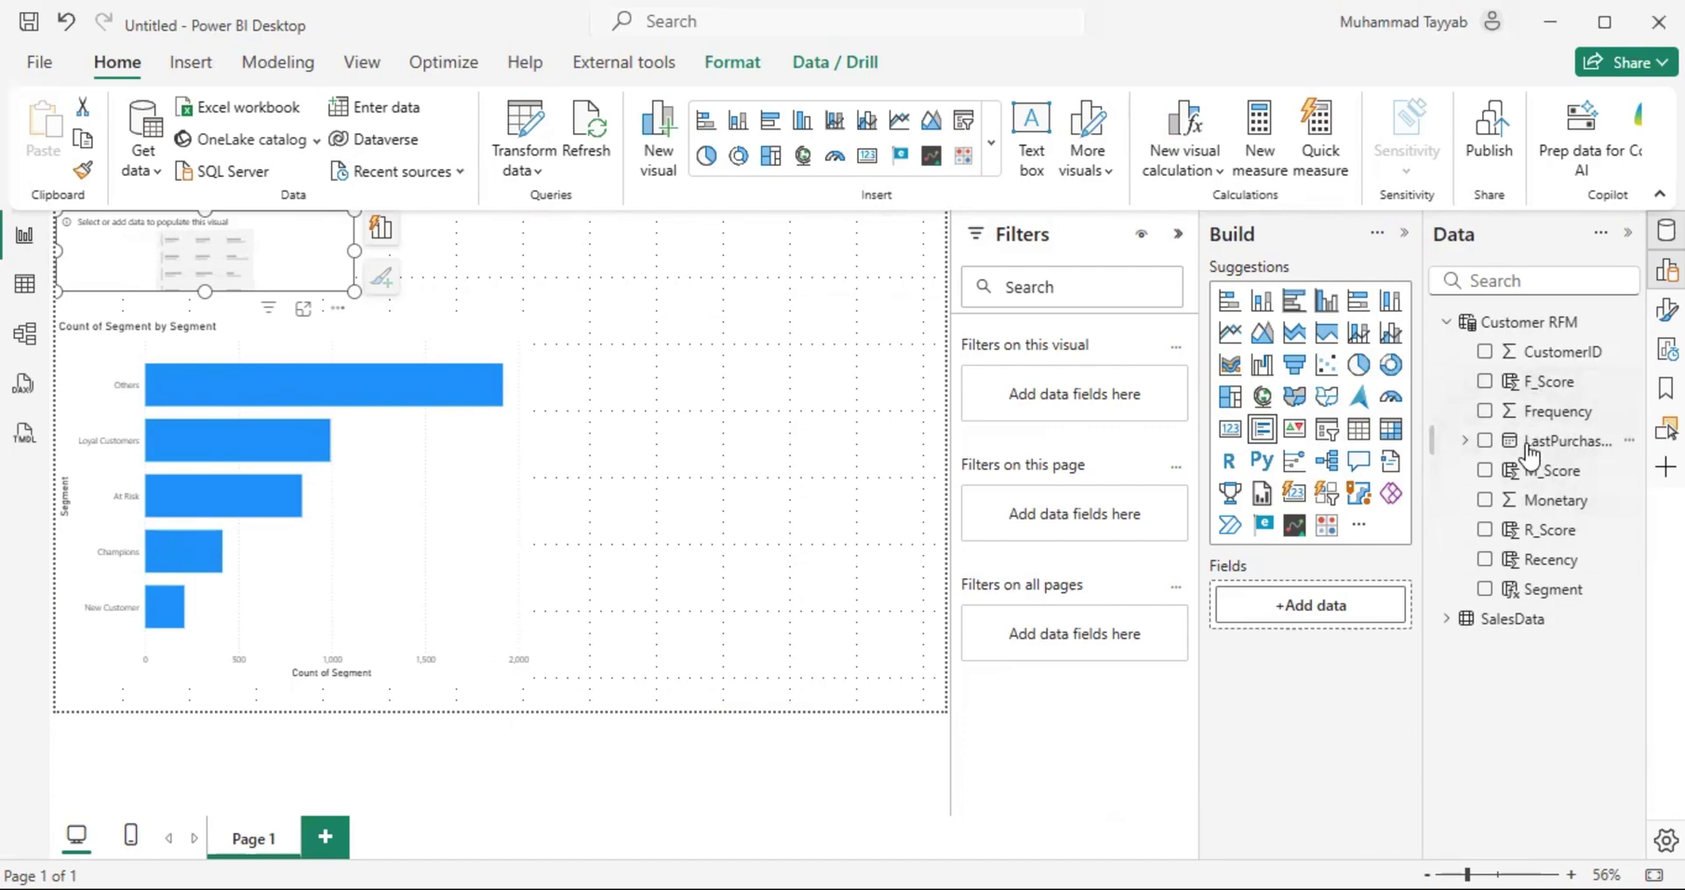
left_click(1484, 352)
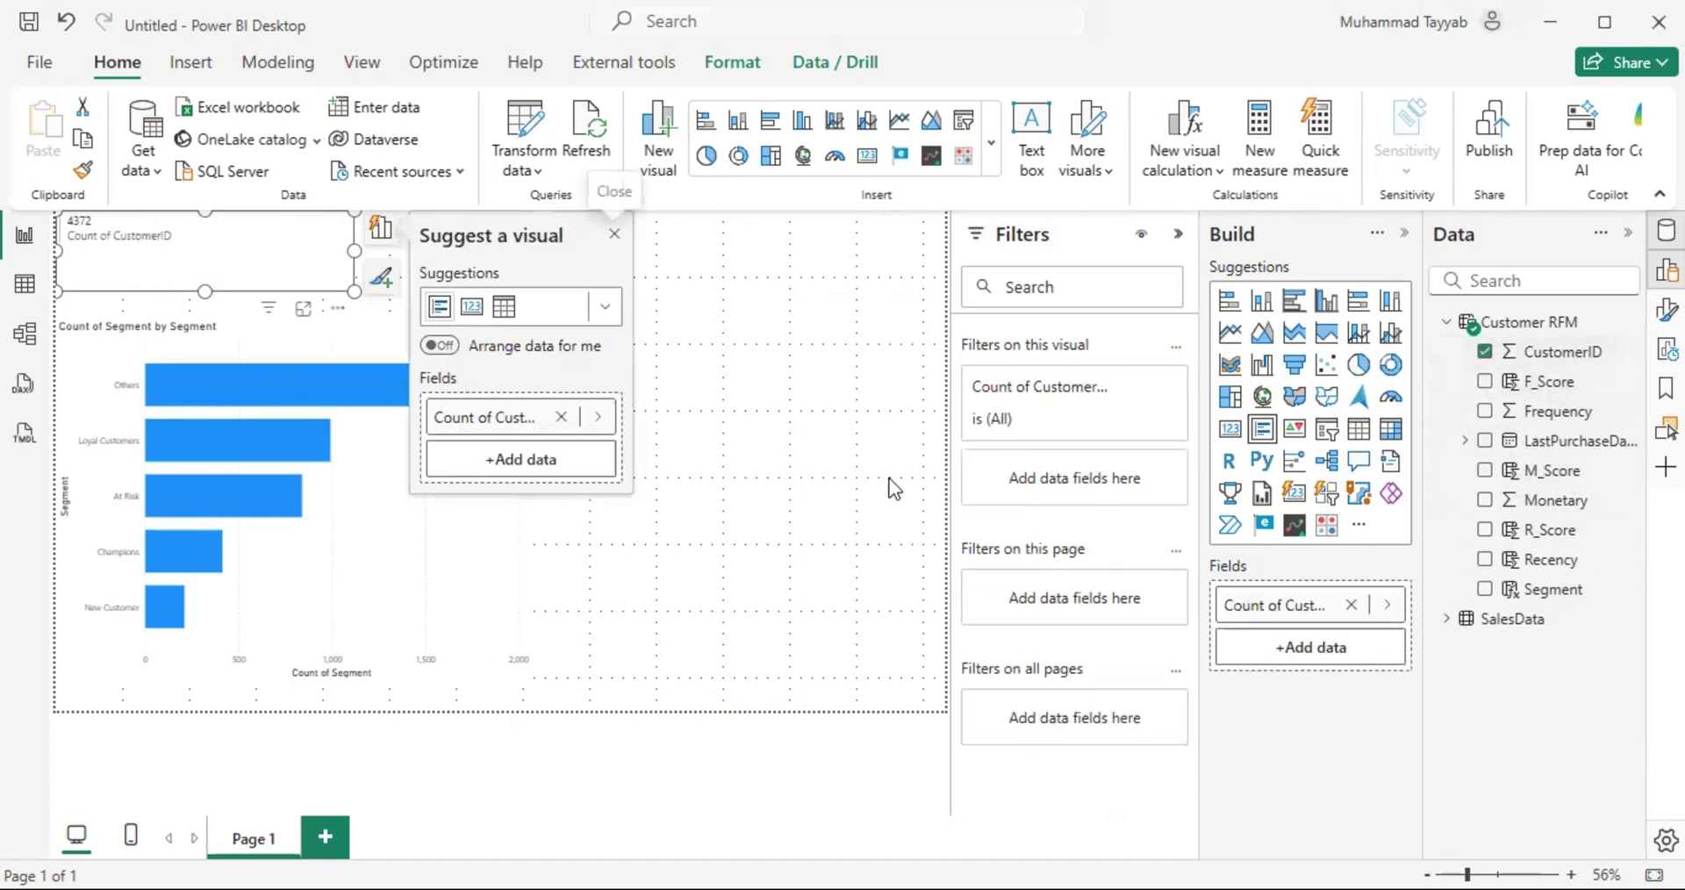
left_click(1388, 606)
left_click(1516, 676)
left_click(1516, 479)
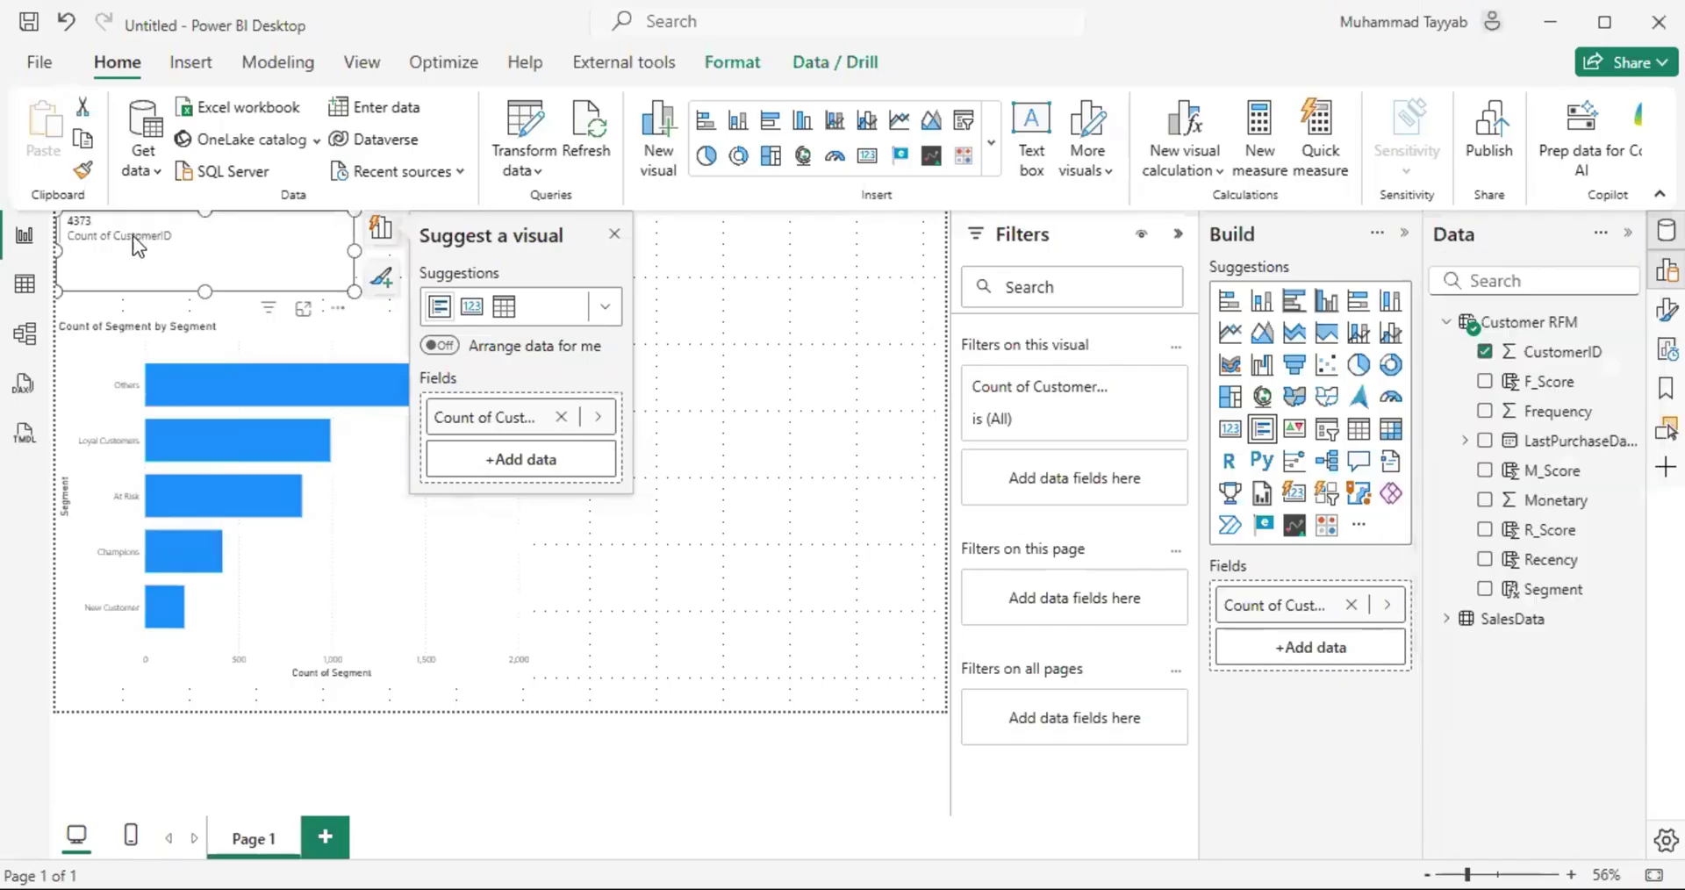
Step: Rename the card's CustomerID field to "Total Customers"
double_click(1301, 605)
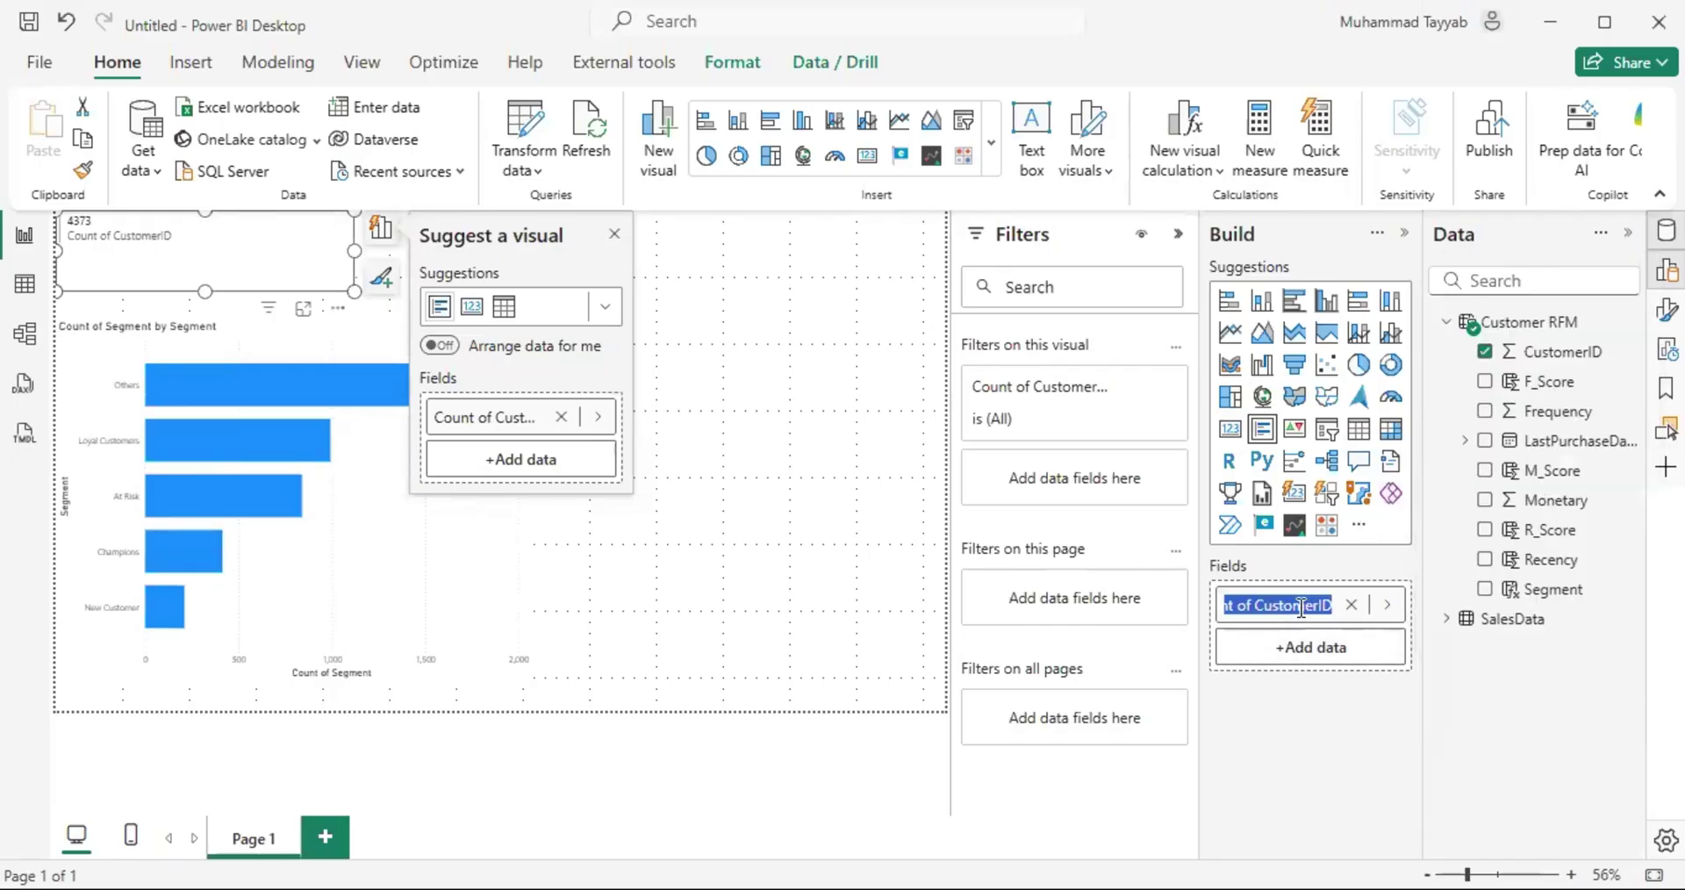
type("Total")
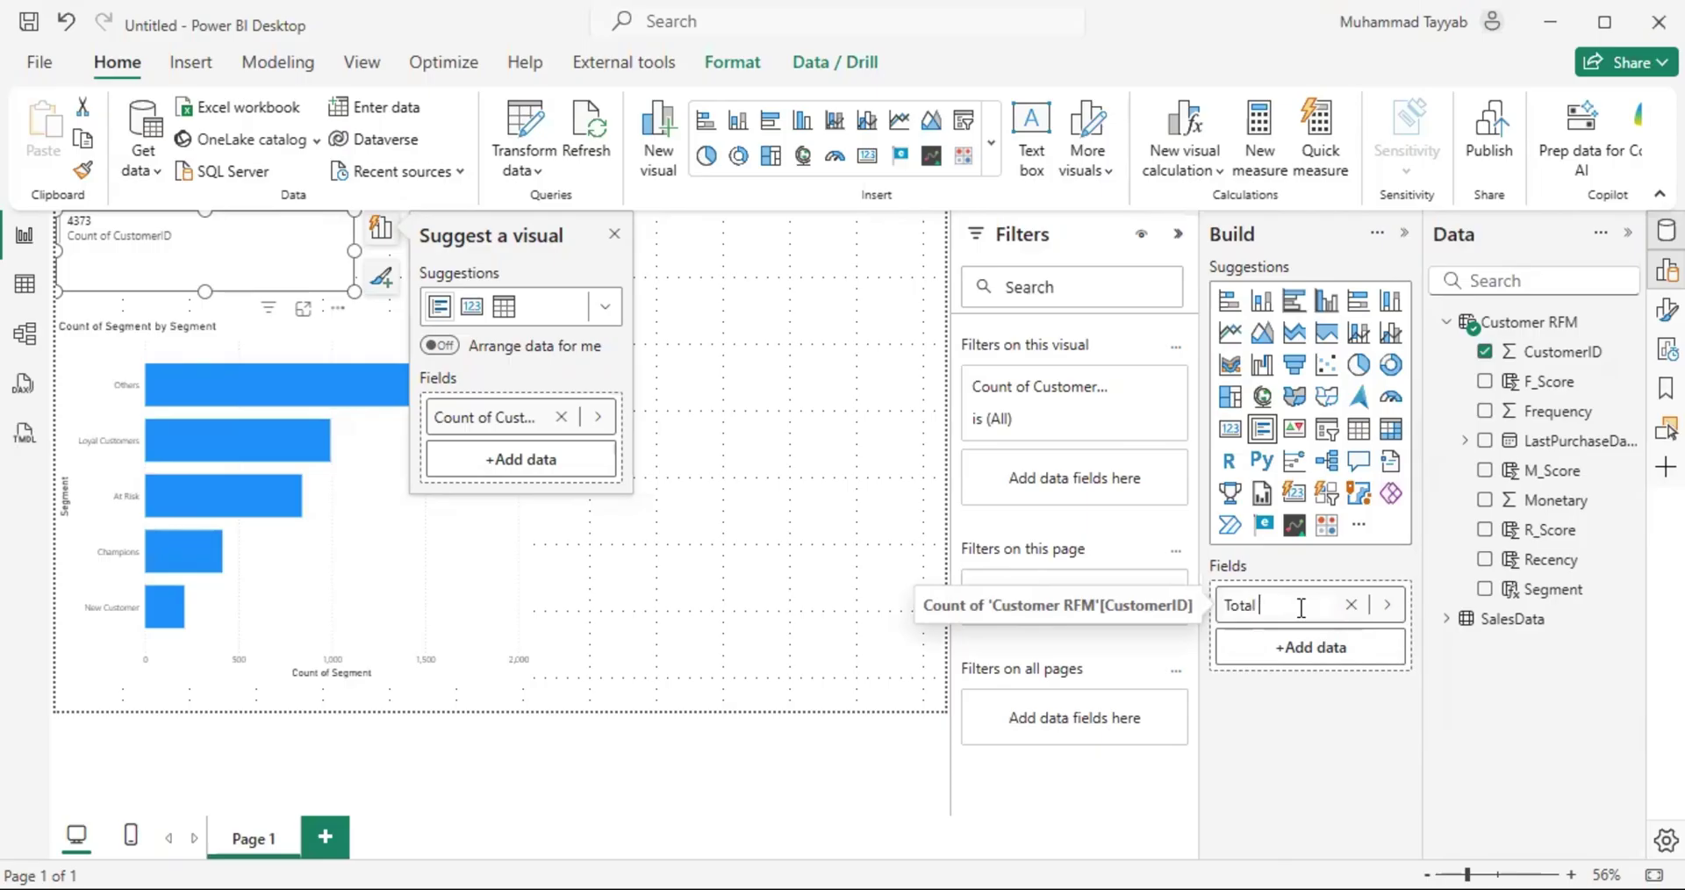
type(" Customers")
key("Return")
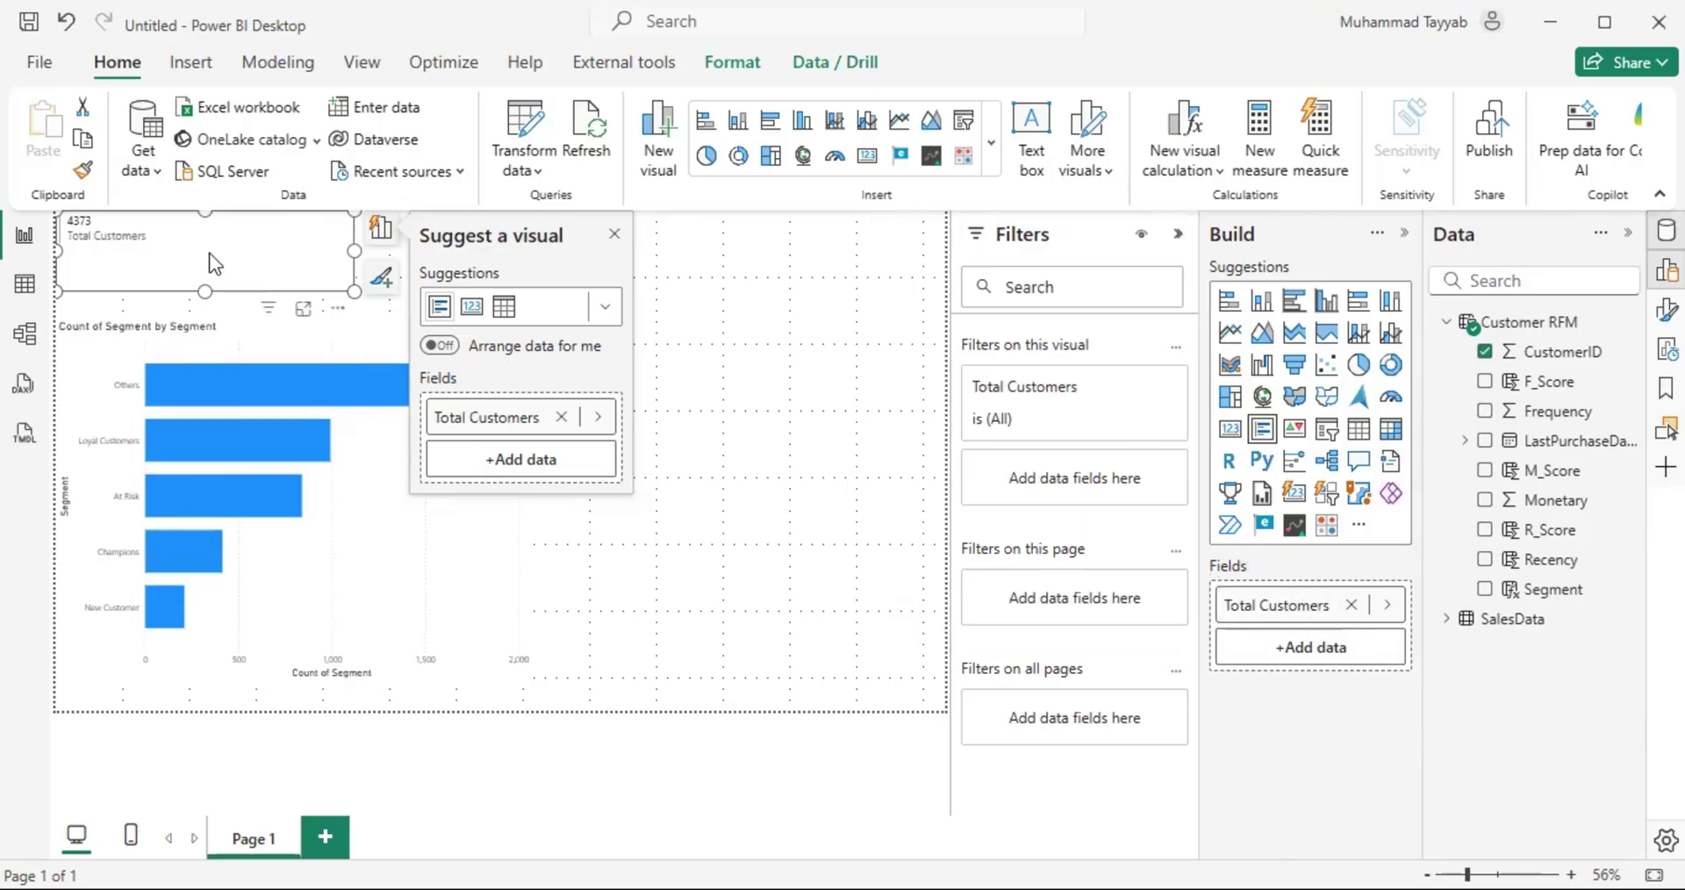
left_click(266, 251)
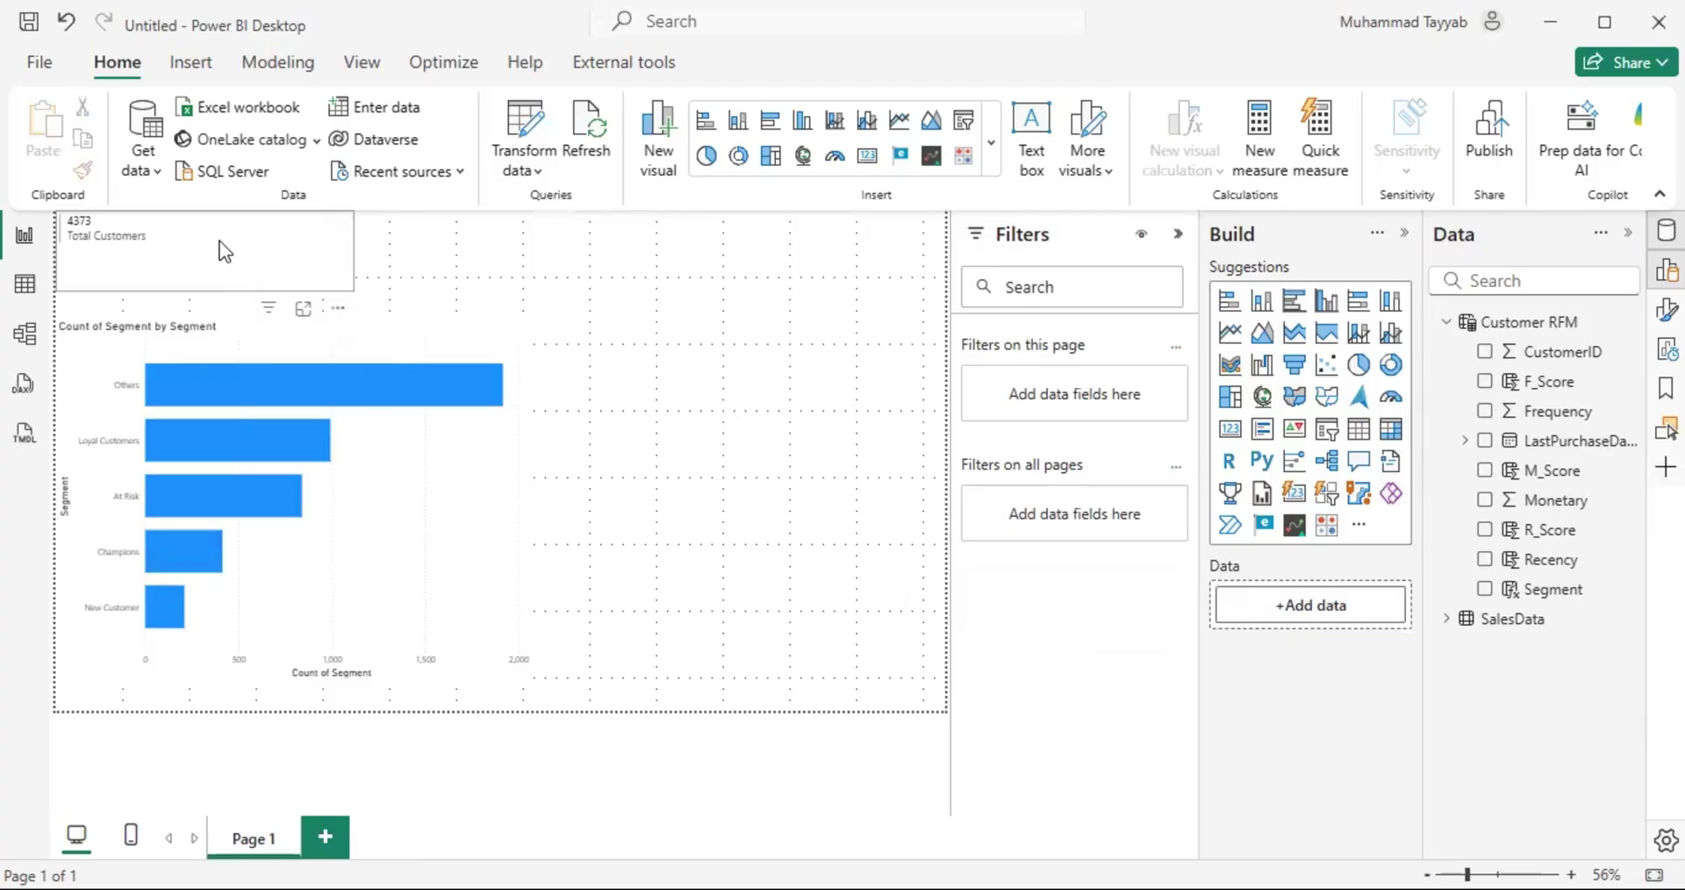
Step: Duplicate the Total Customers card, place the copy beside it, and filter the copy to the Champions segment
key("ctrl+c")
key("ctrl+v")
left_click_drag(213, 243, 469, 243)
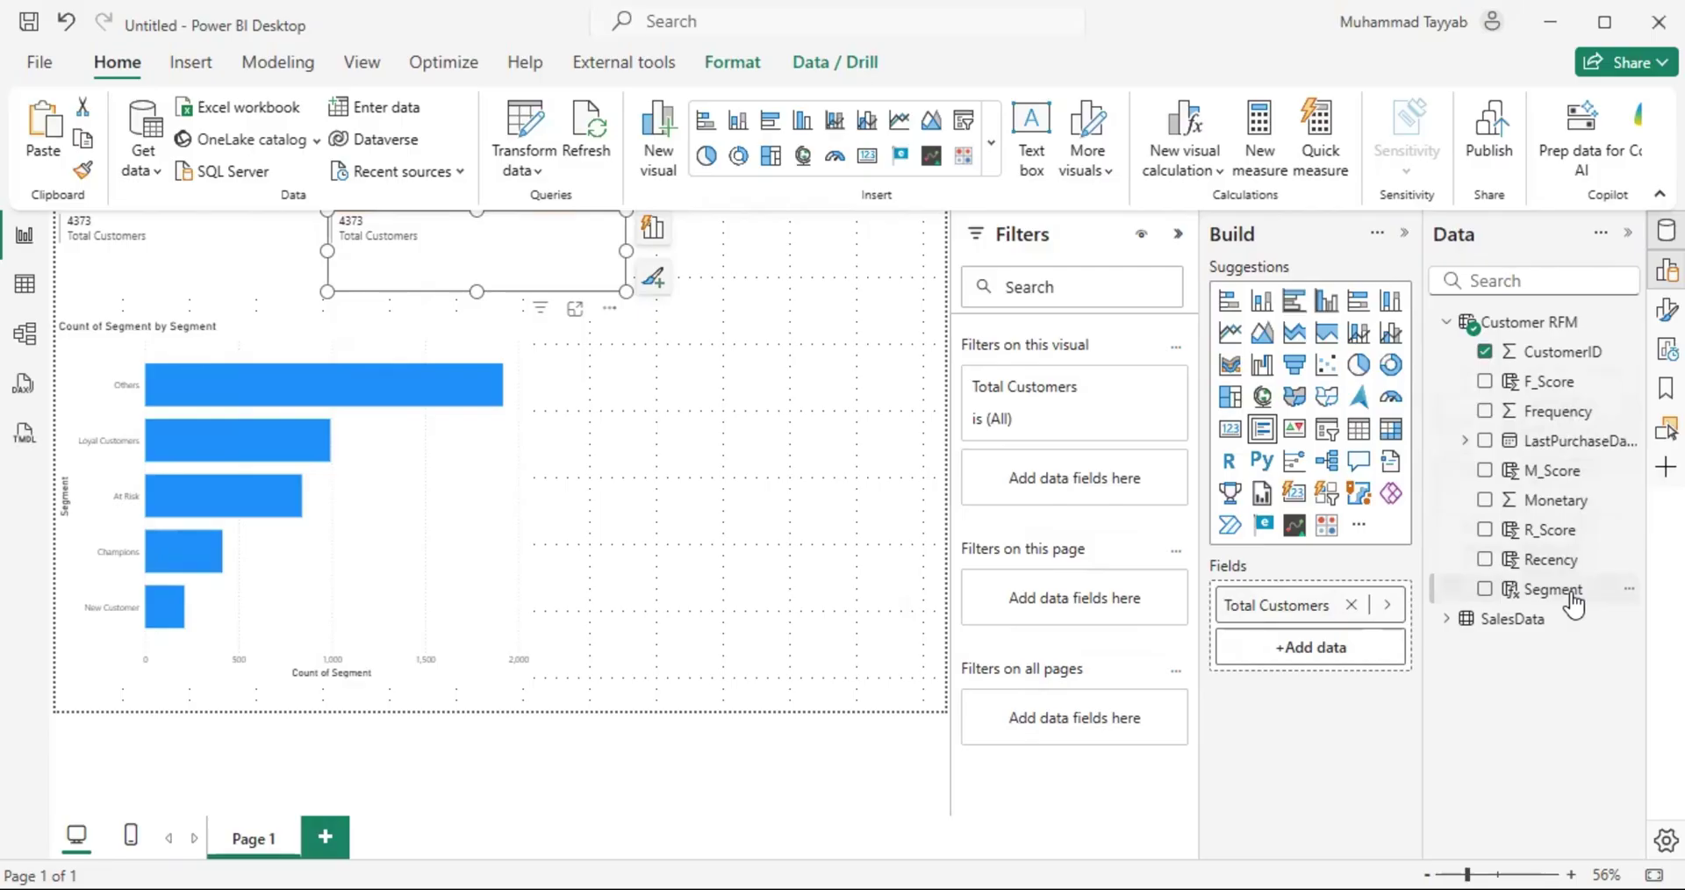
left_click_drag(1571, 604, 1074, 481)
left_click(1034, 612)
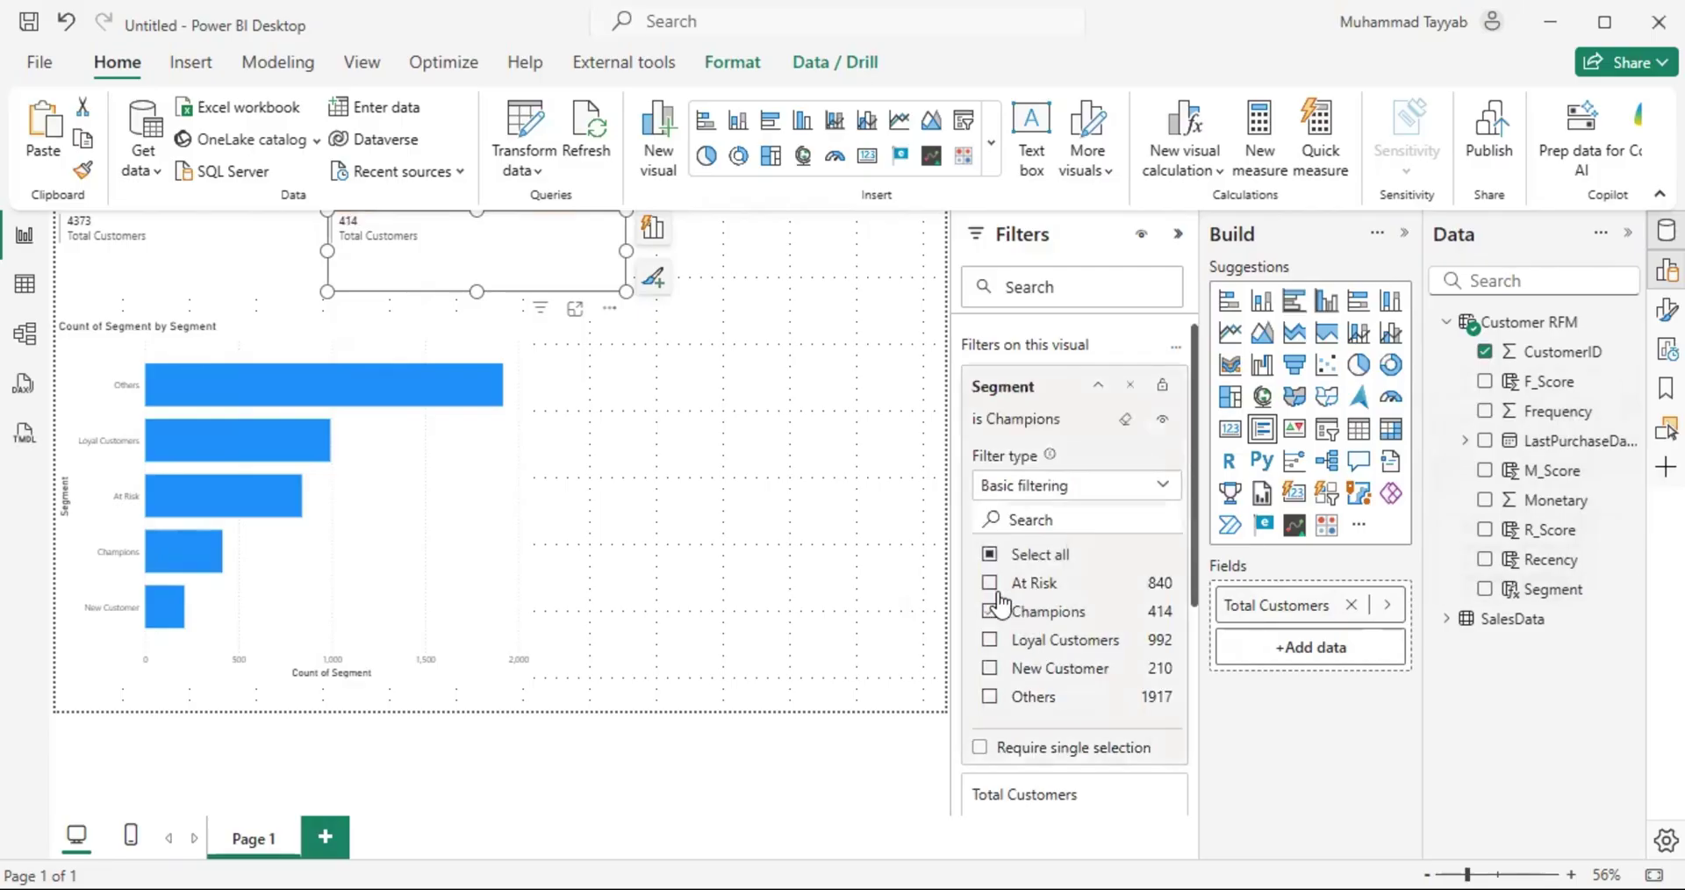
Step: Rename the second card's field to "Champion Customers"
double_click(1299, 596)
type("C")
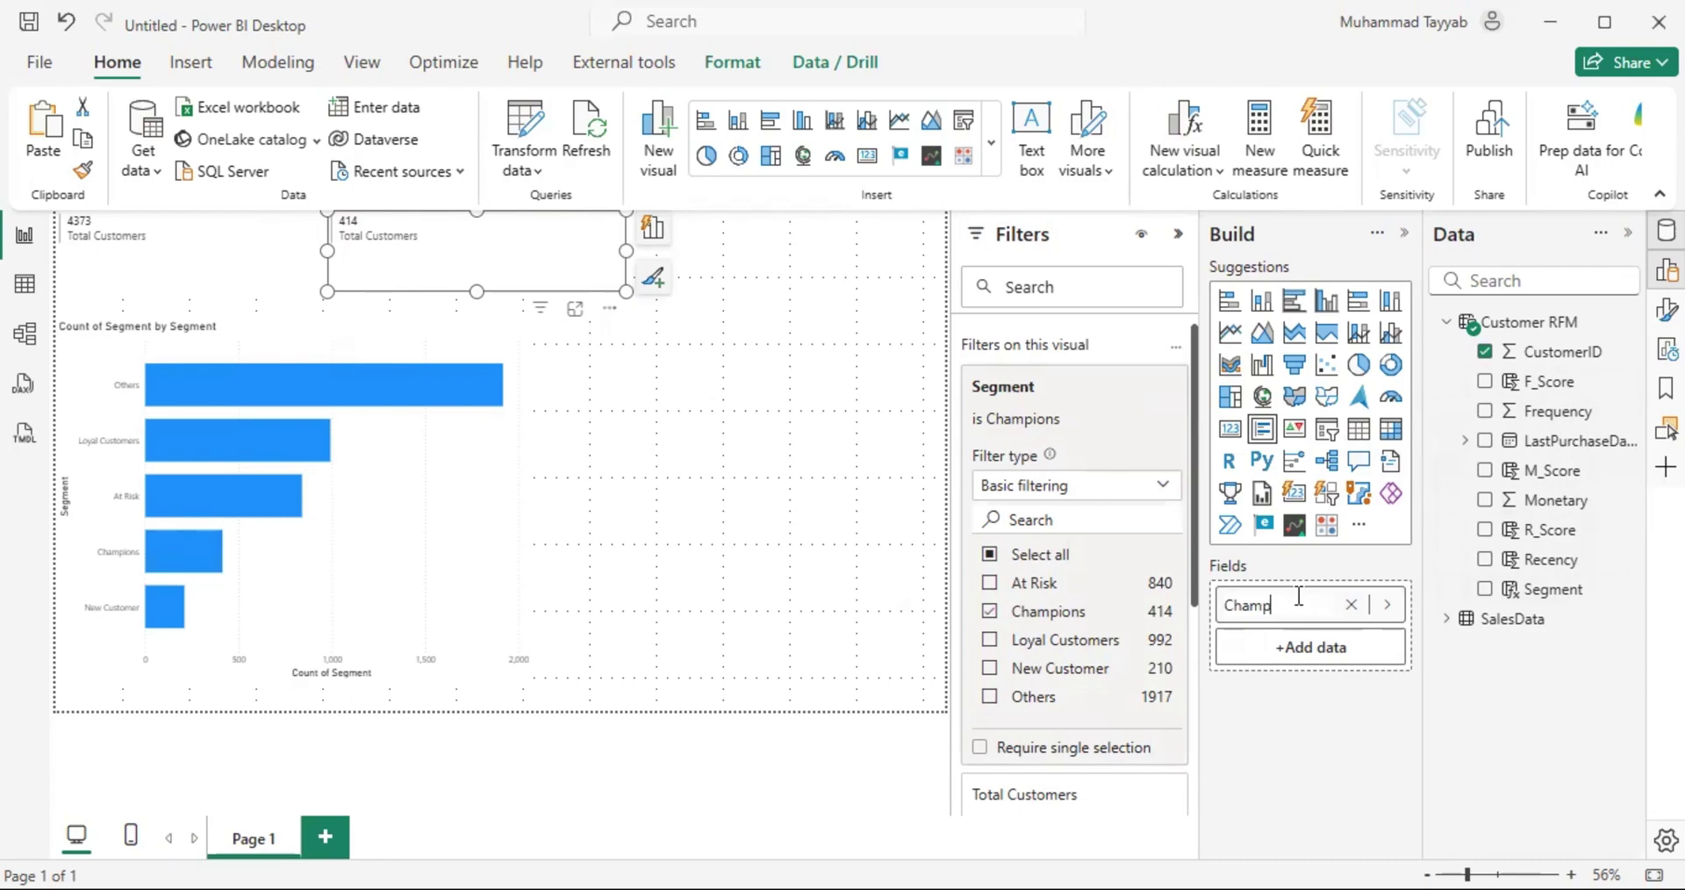
type("hampion Customers")
key("Return")
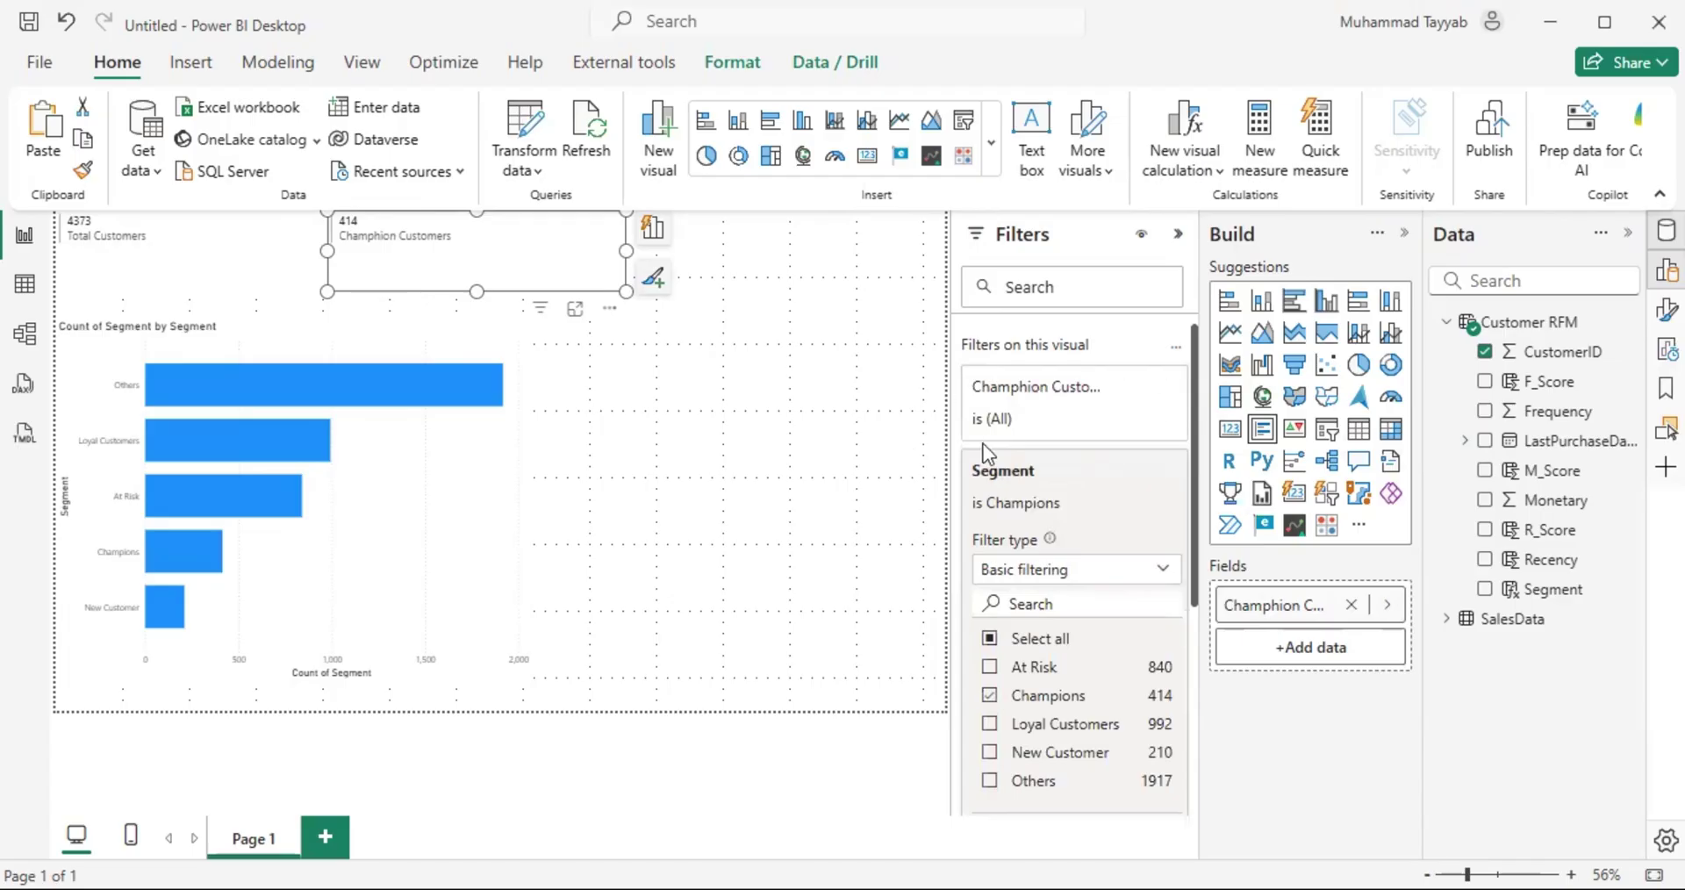
double_click(1234, 604)
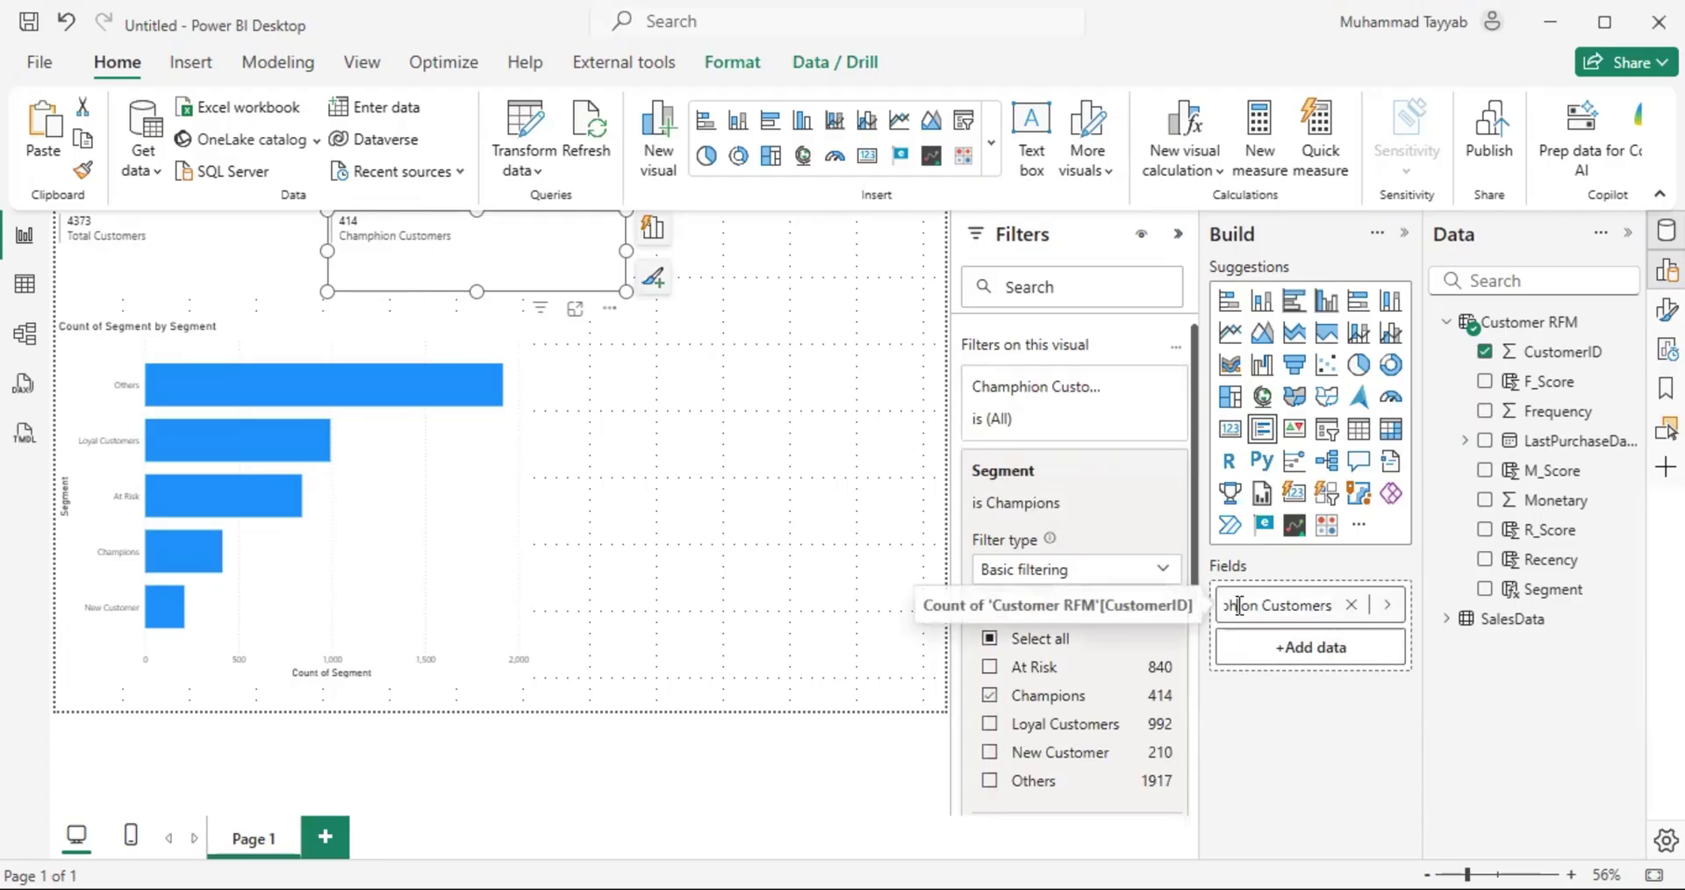
key("Return")
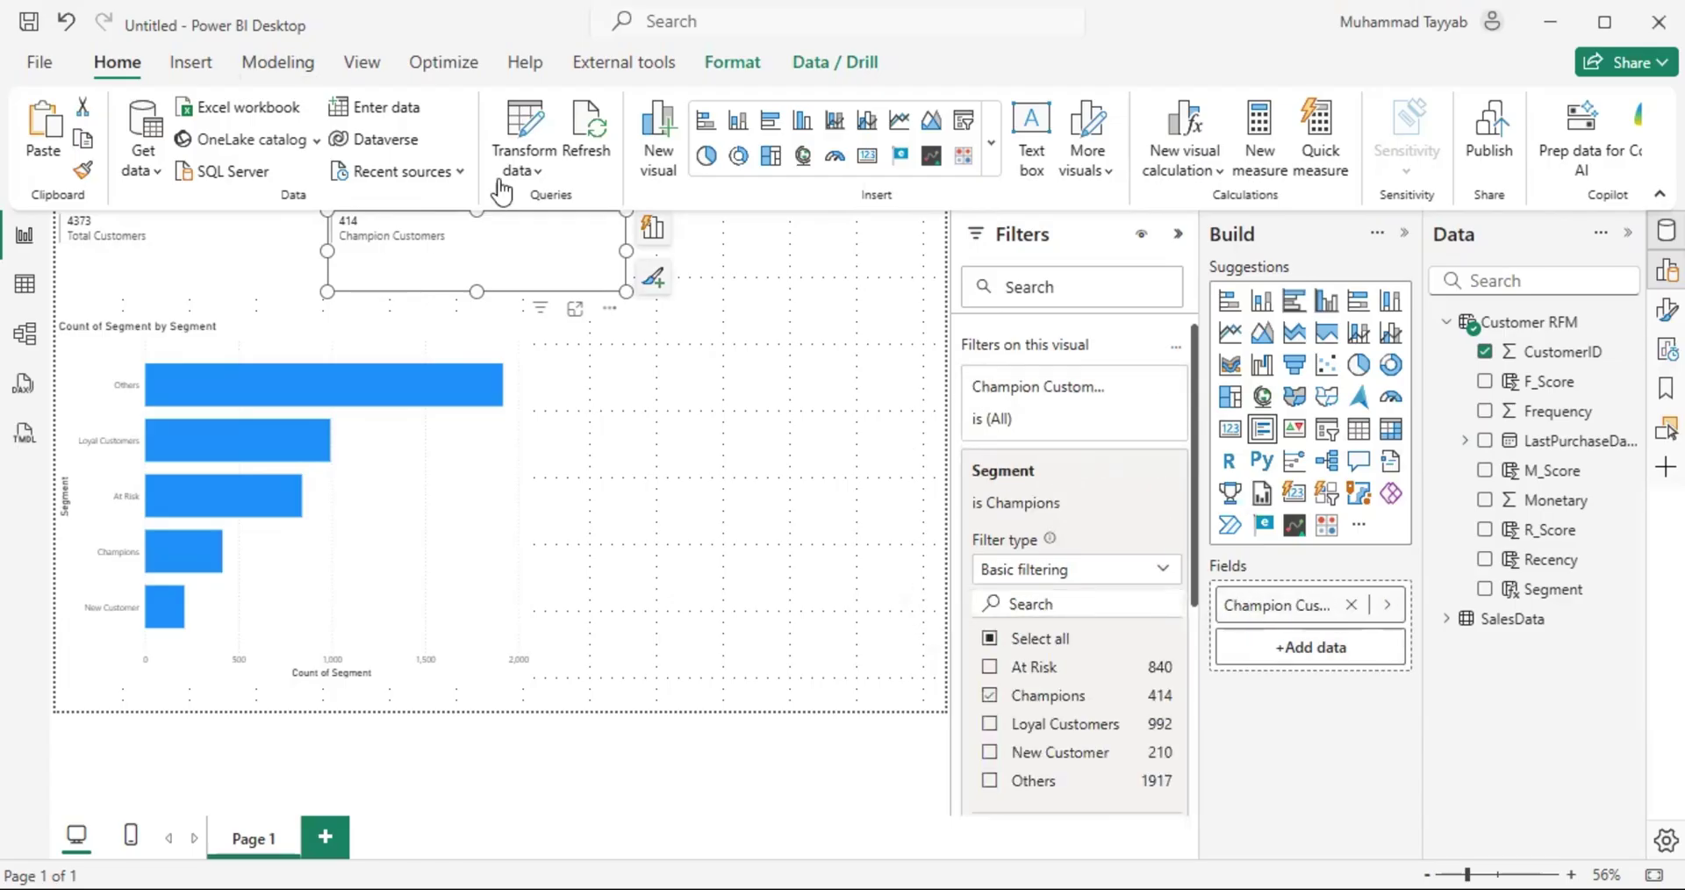
Step: Duplicate the Champion Customers card, place the copy beside it, and change its Segment filter to Loyal Customers only
key("ctrl+c")
key("ctrl+v")
left_click_drag(523, 266, 839, 241)
left_click(1062, 493)
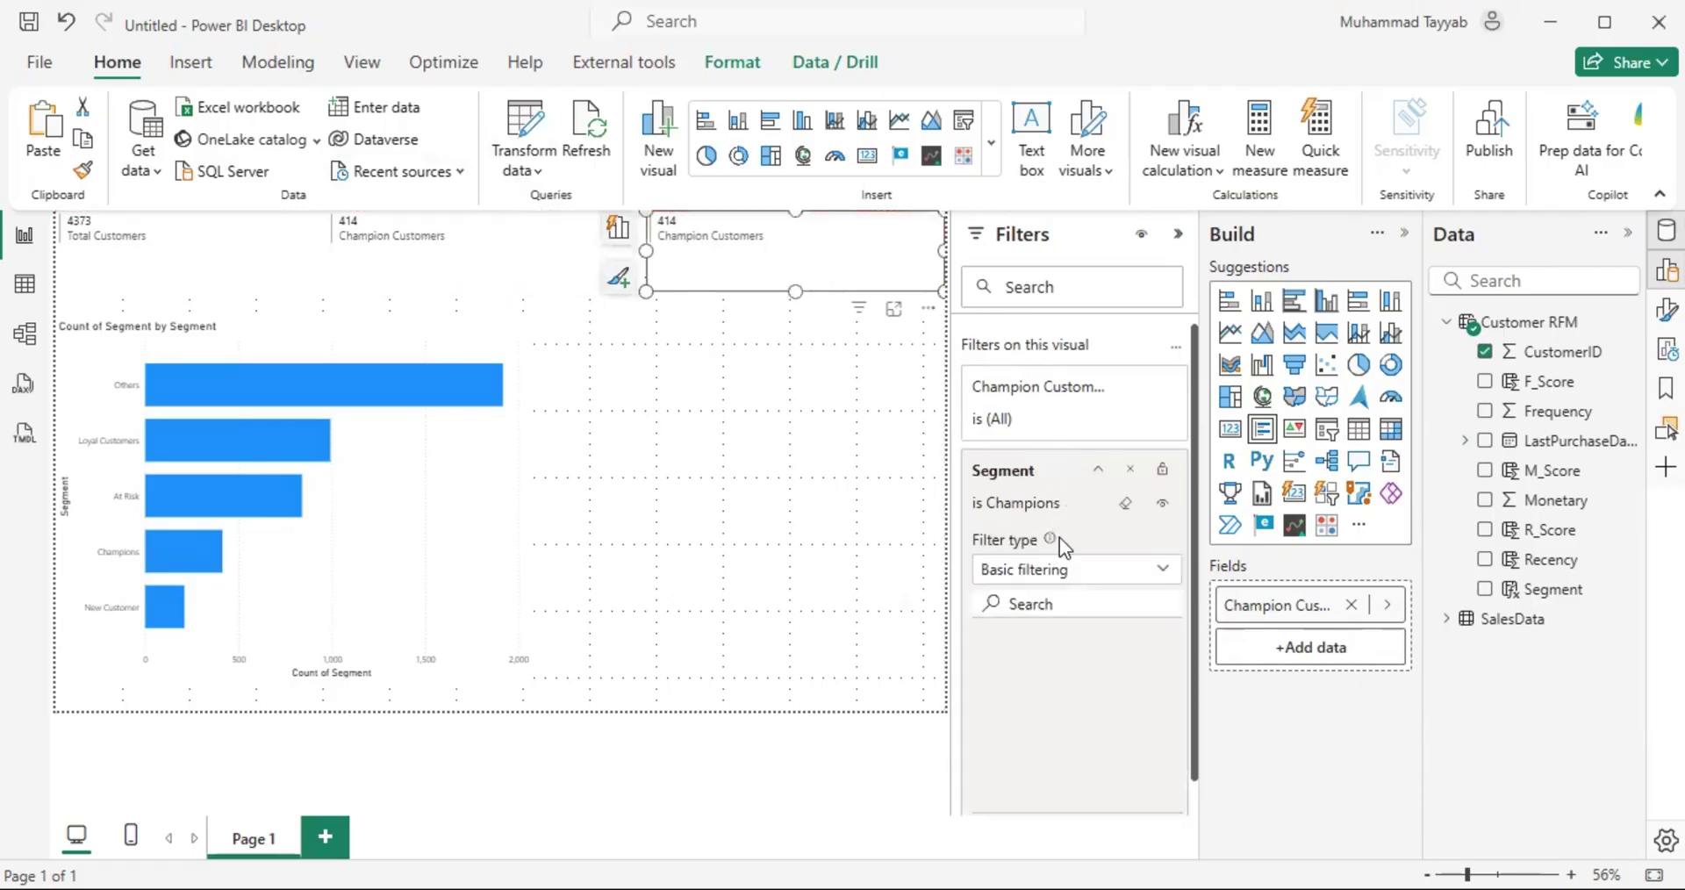
left_click(1035, 698)
left_click(1036, 725)
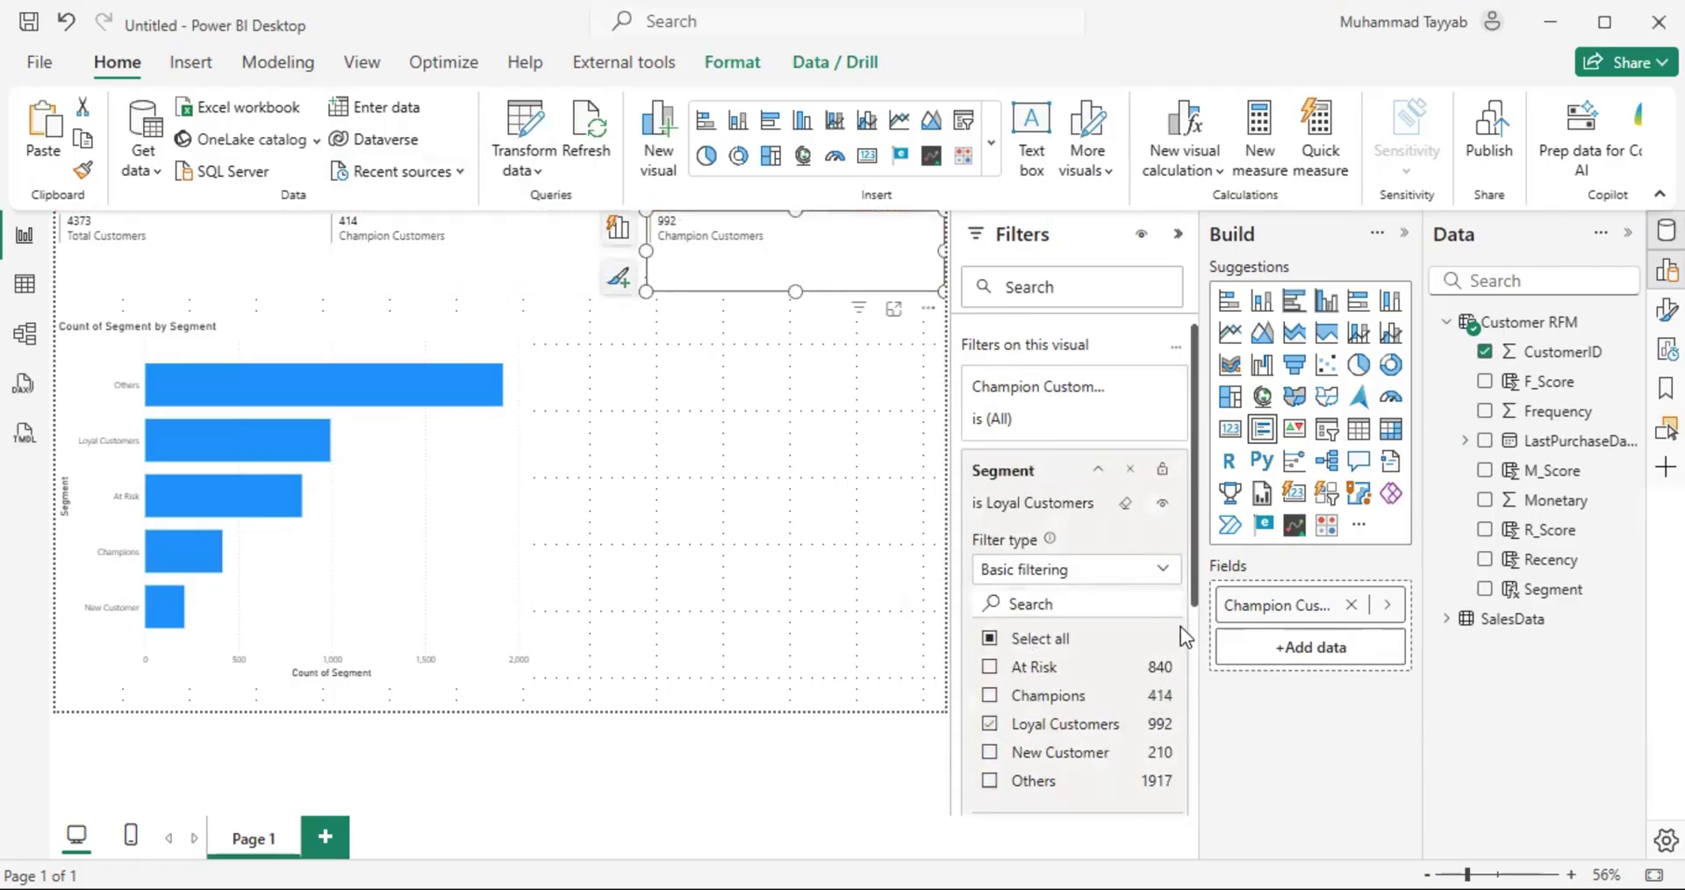
left_click(1098, 469)
Step: Rename the third card's field to "Loyal Customers"
double_click(1273, 605)
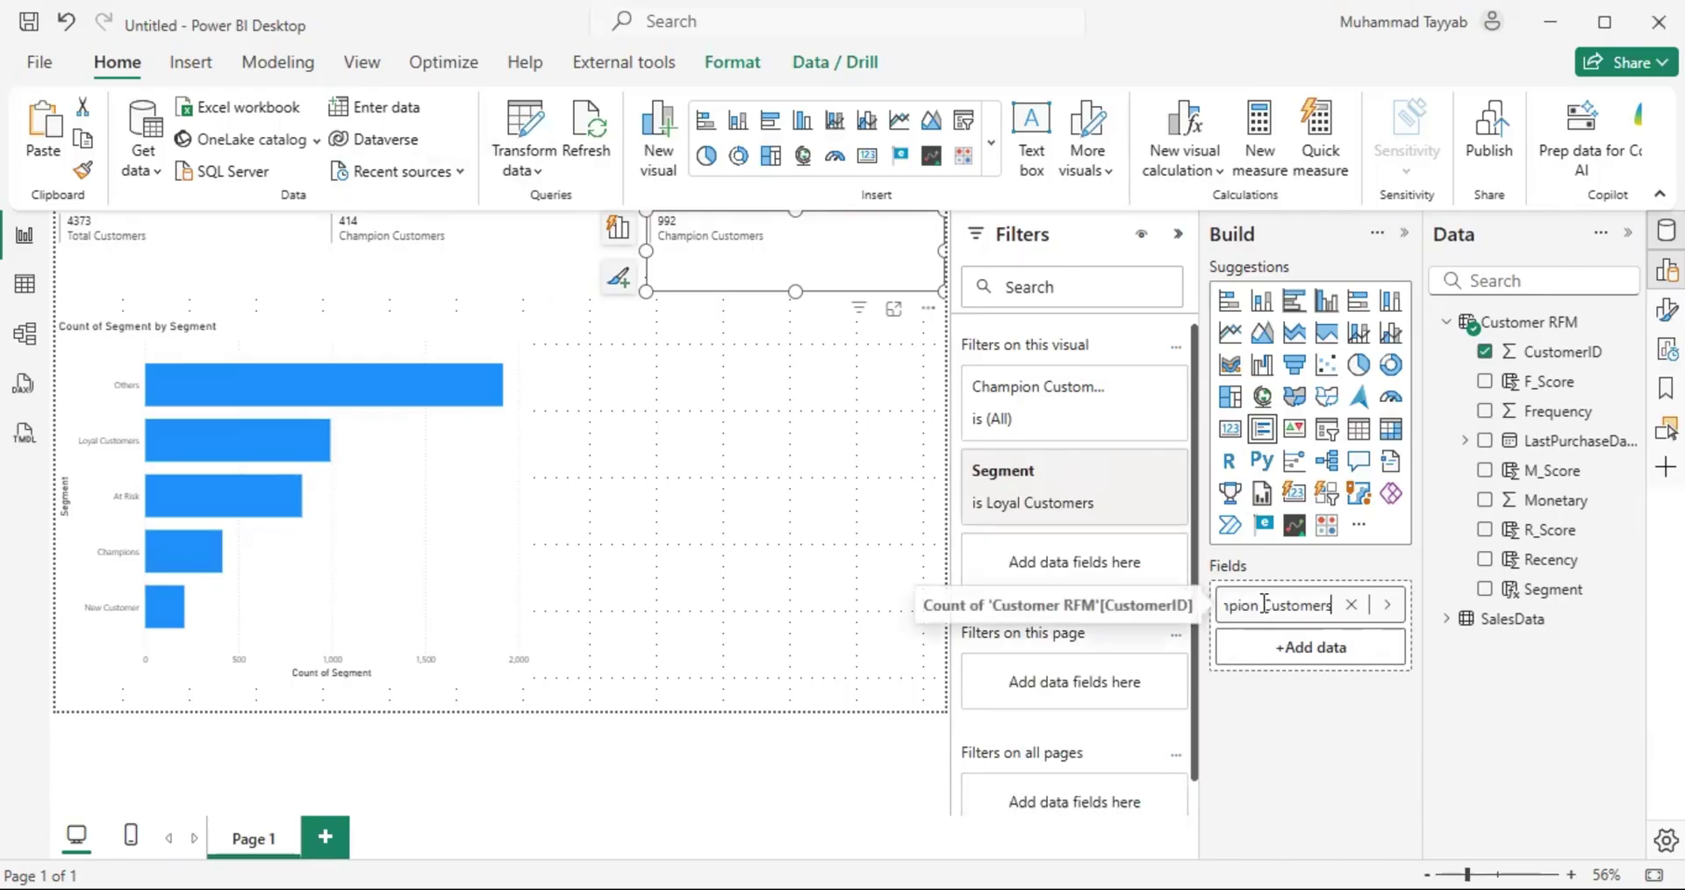
key("ctrl+a")
type("Loay Customers")
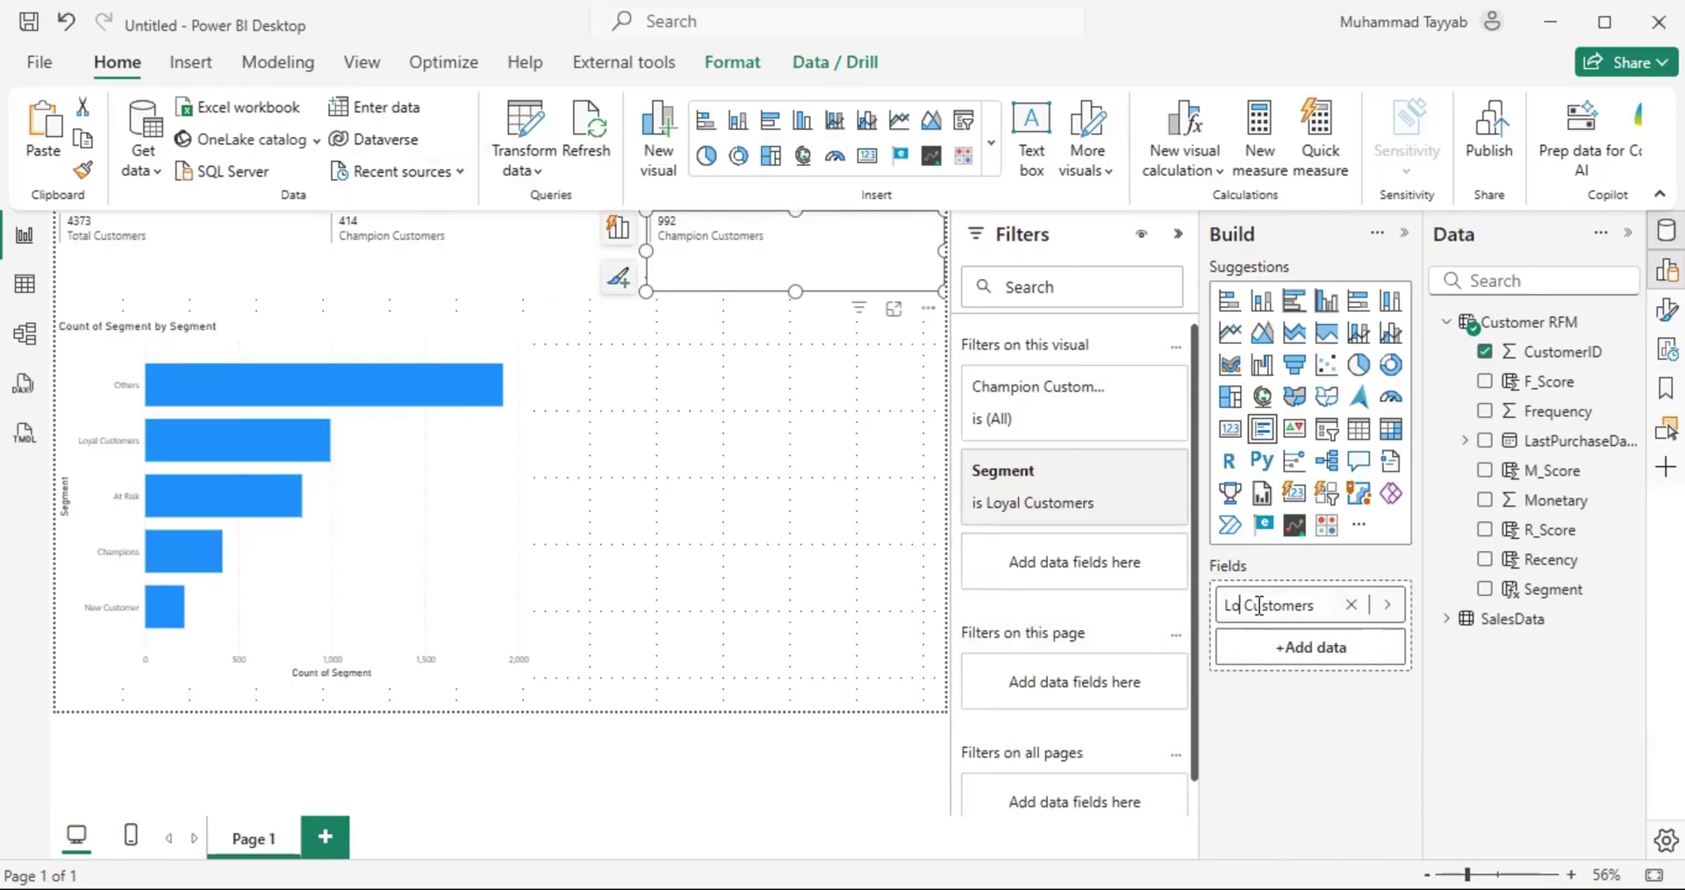
type("yal")
key("Return")
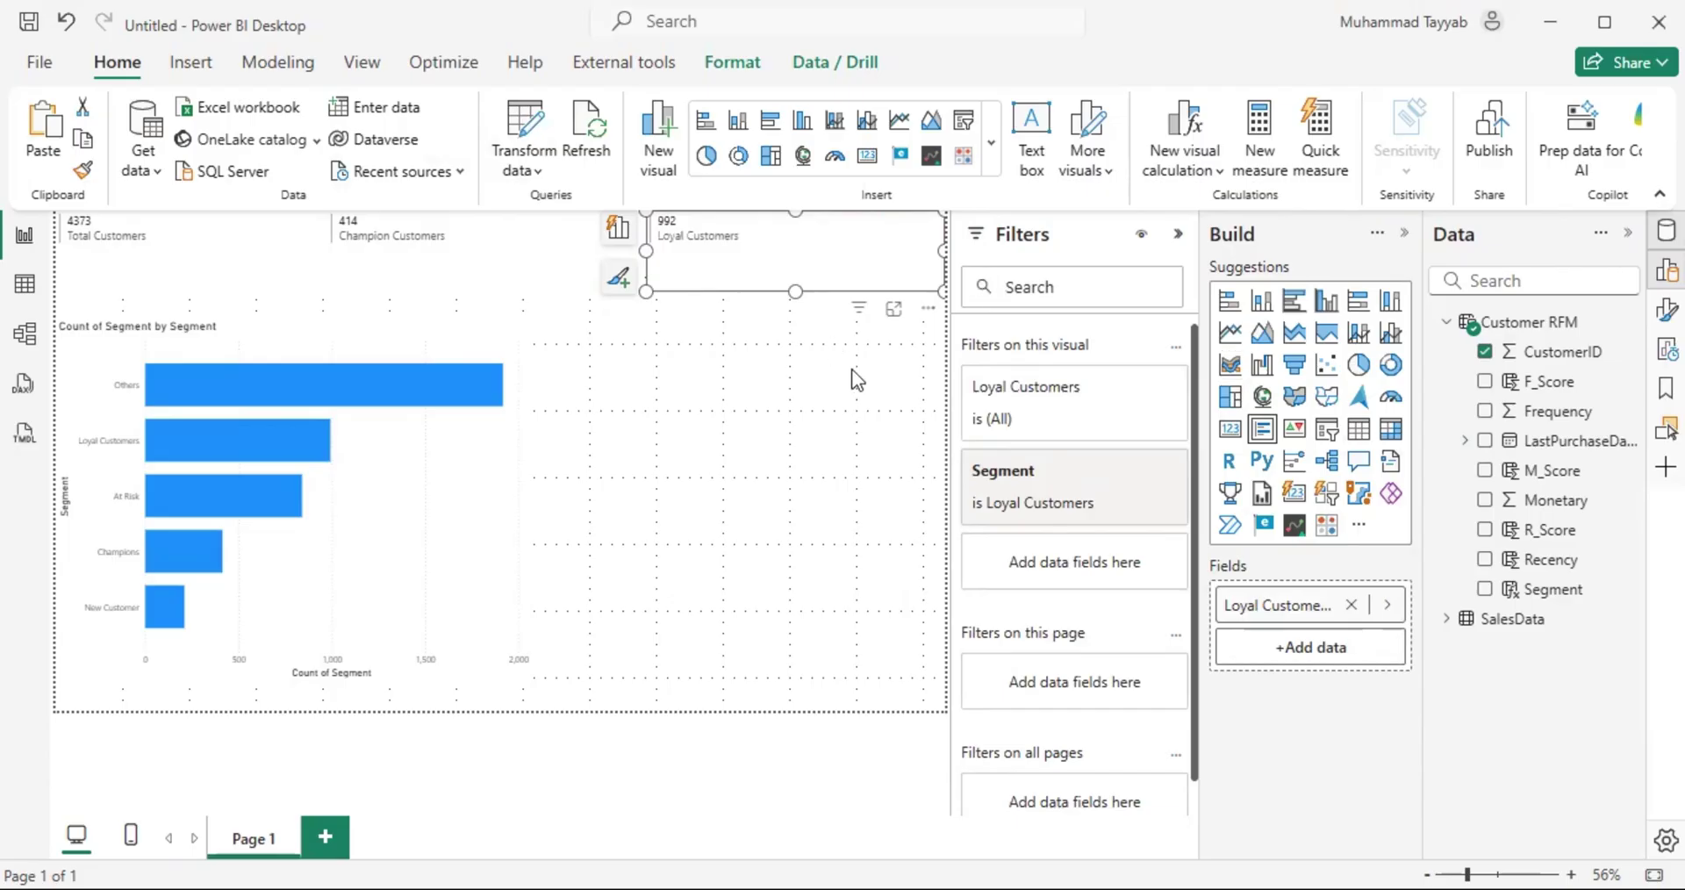
left_click(855, 365)
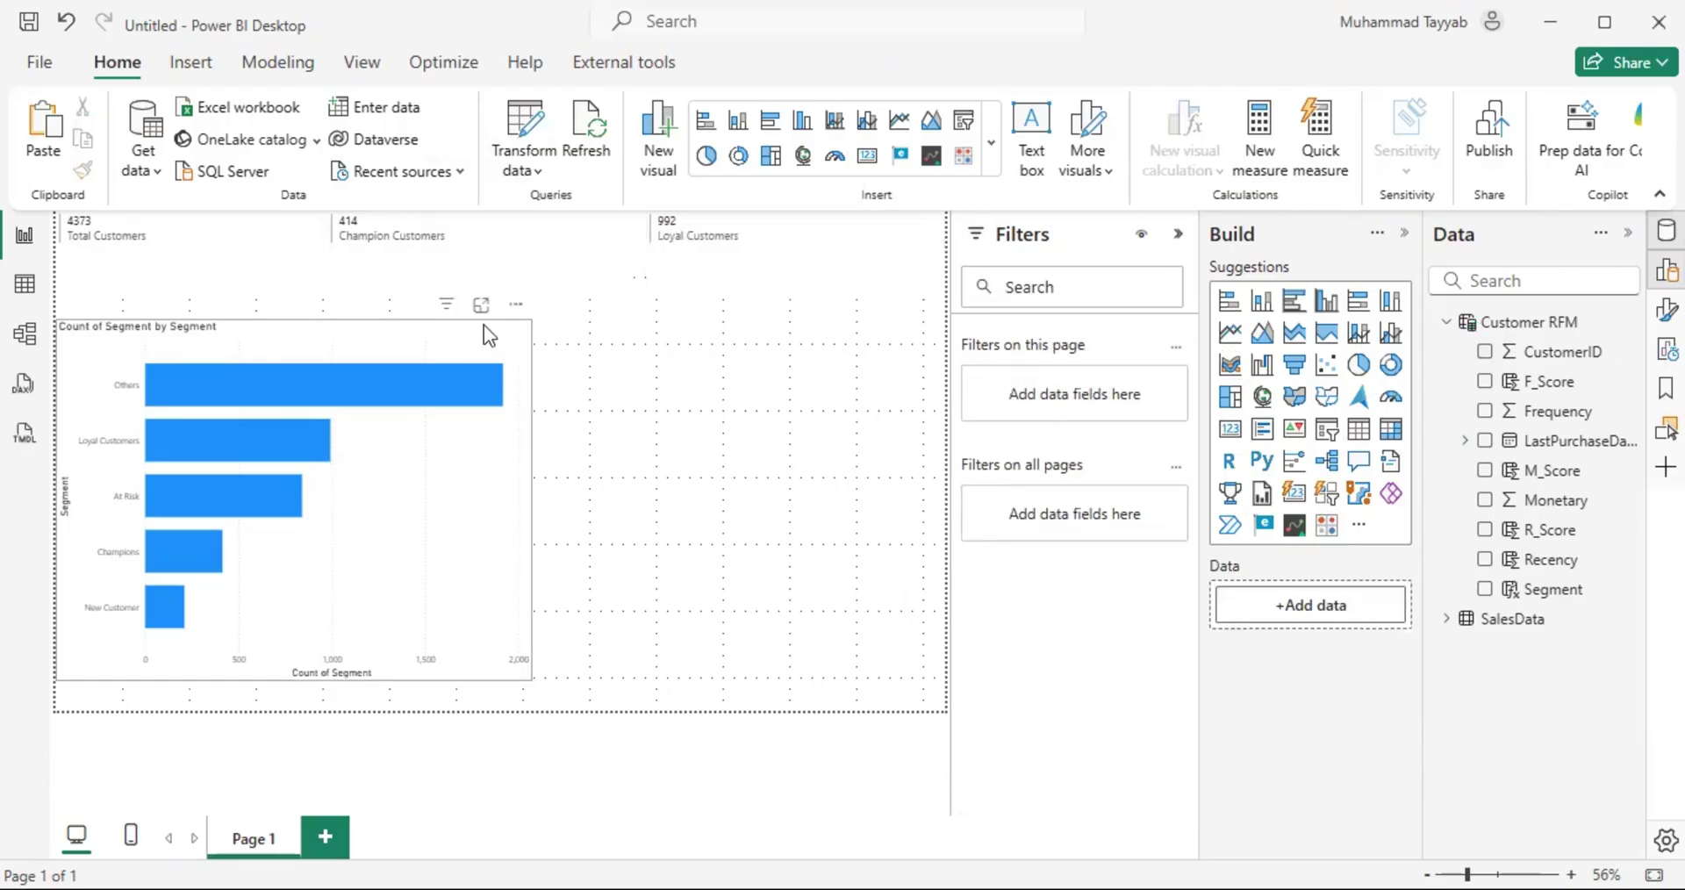
Step: Duplicate the segment bar chart and fit the copy into the empty space beside the original
left_click(483, 324)
left_click_drag(409, 365, 875, 344)
left_click_drag(467, 497, 550, 502)
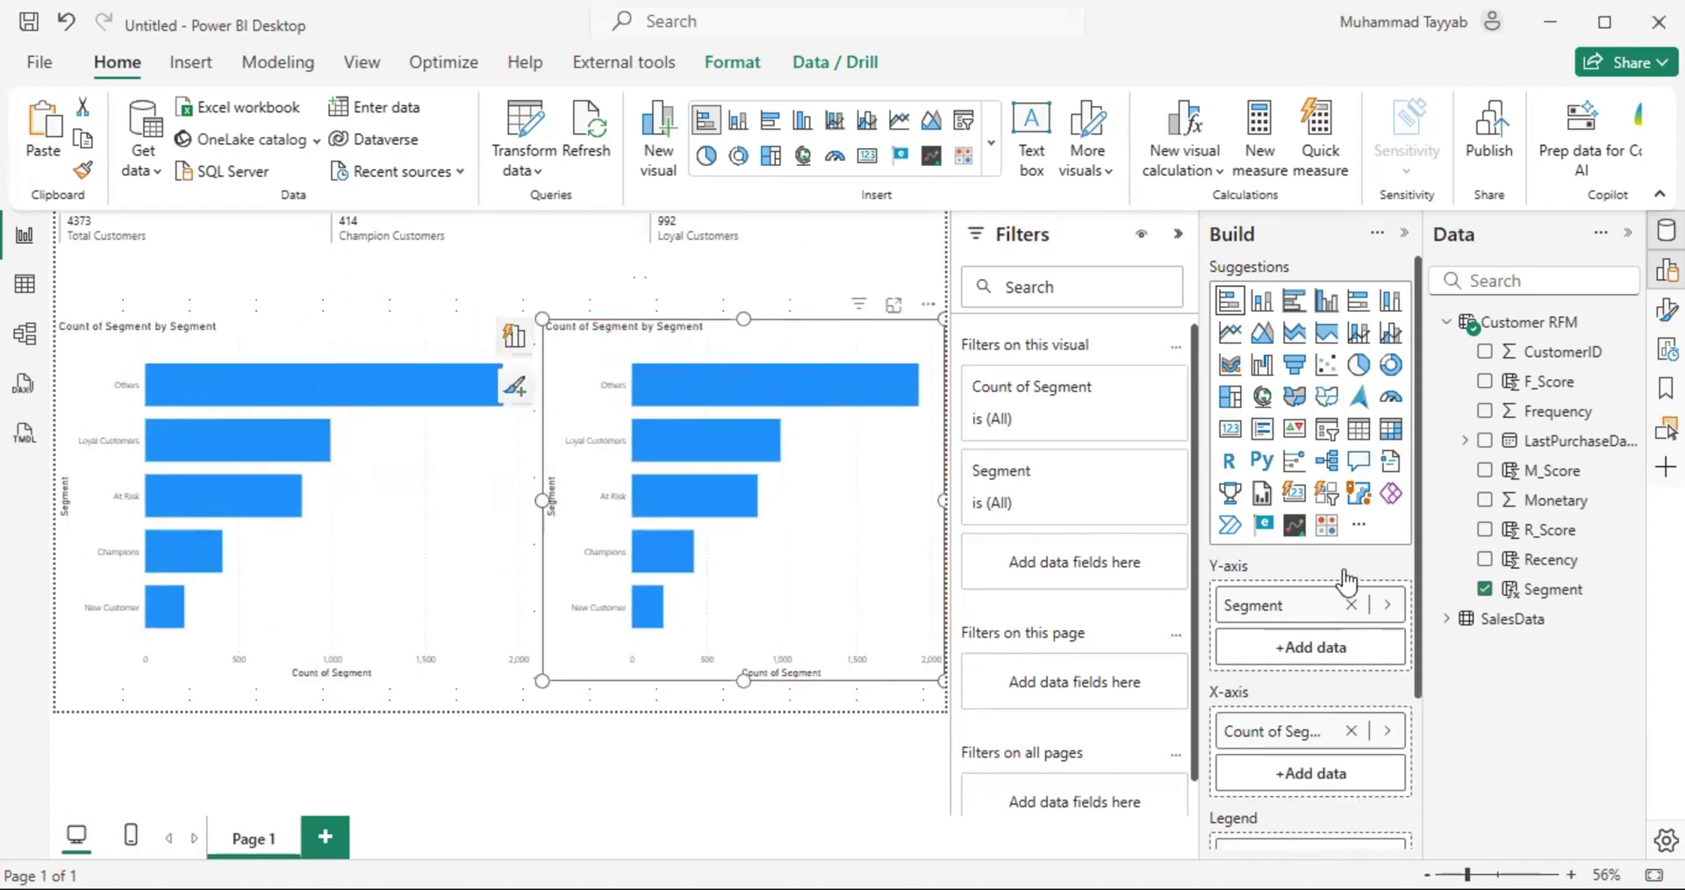
Step: Replace the copied visual's fields with CustomerID, R_Score, M_Score and F_Score in a table
left_click(1351, 604)
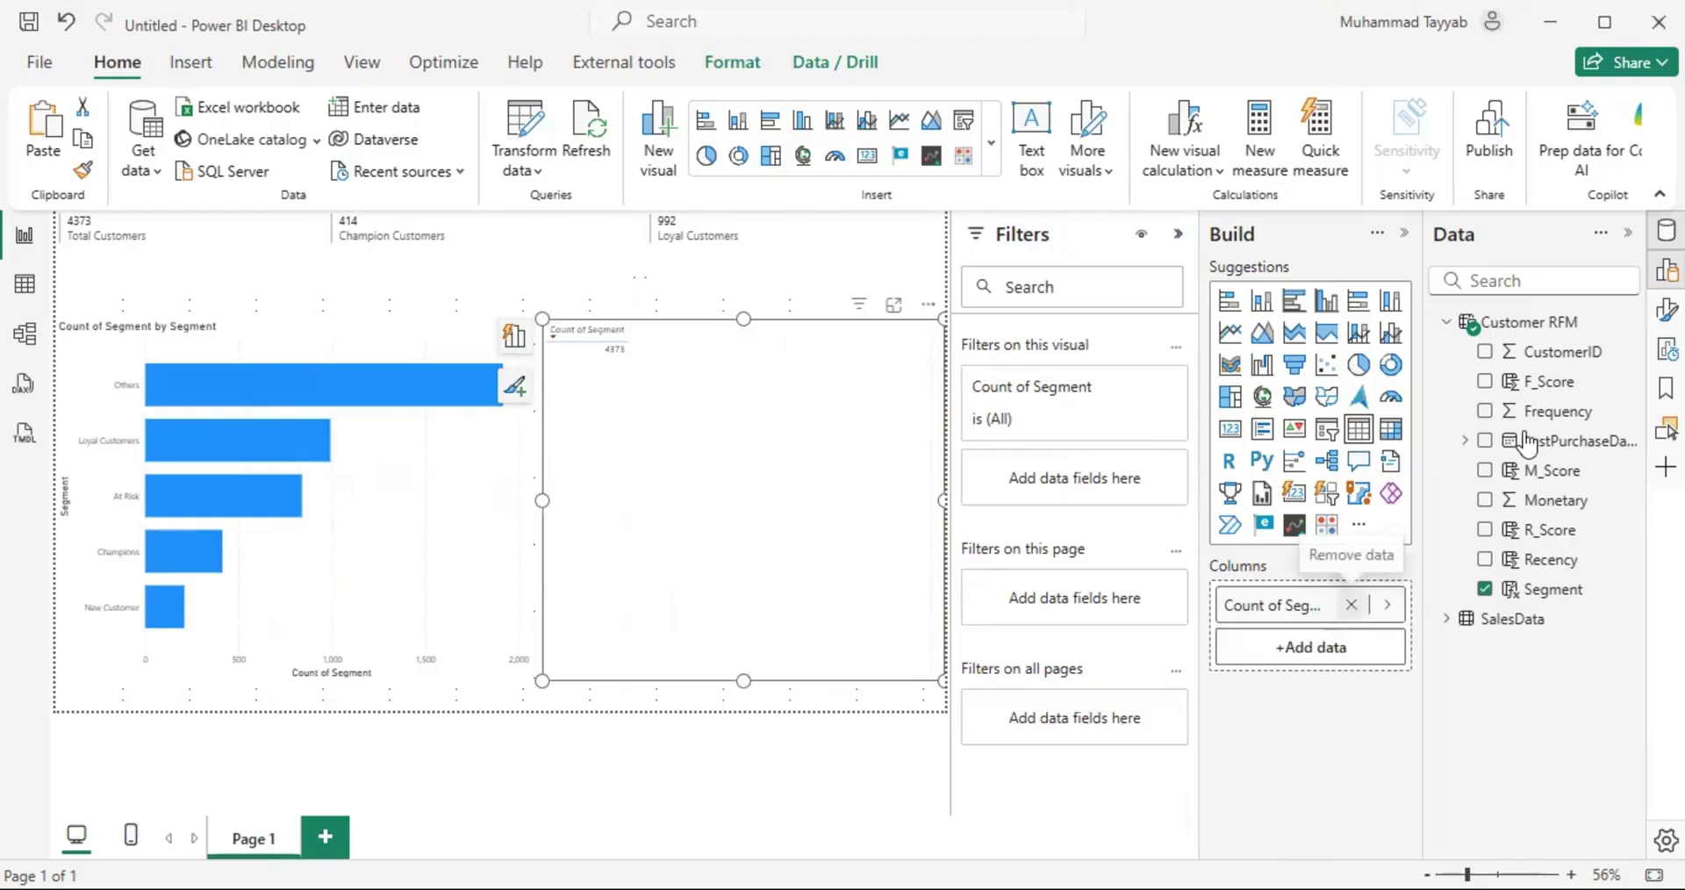
left_click_drag(1542, 351, 1482, 381)
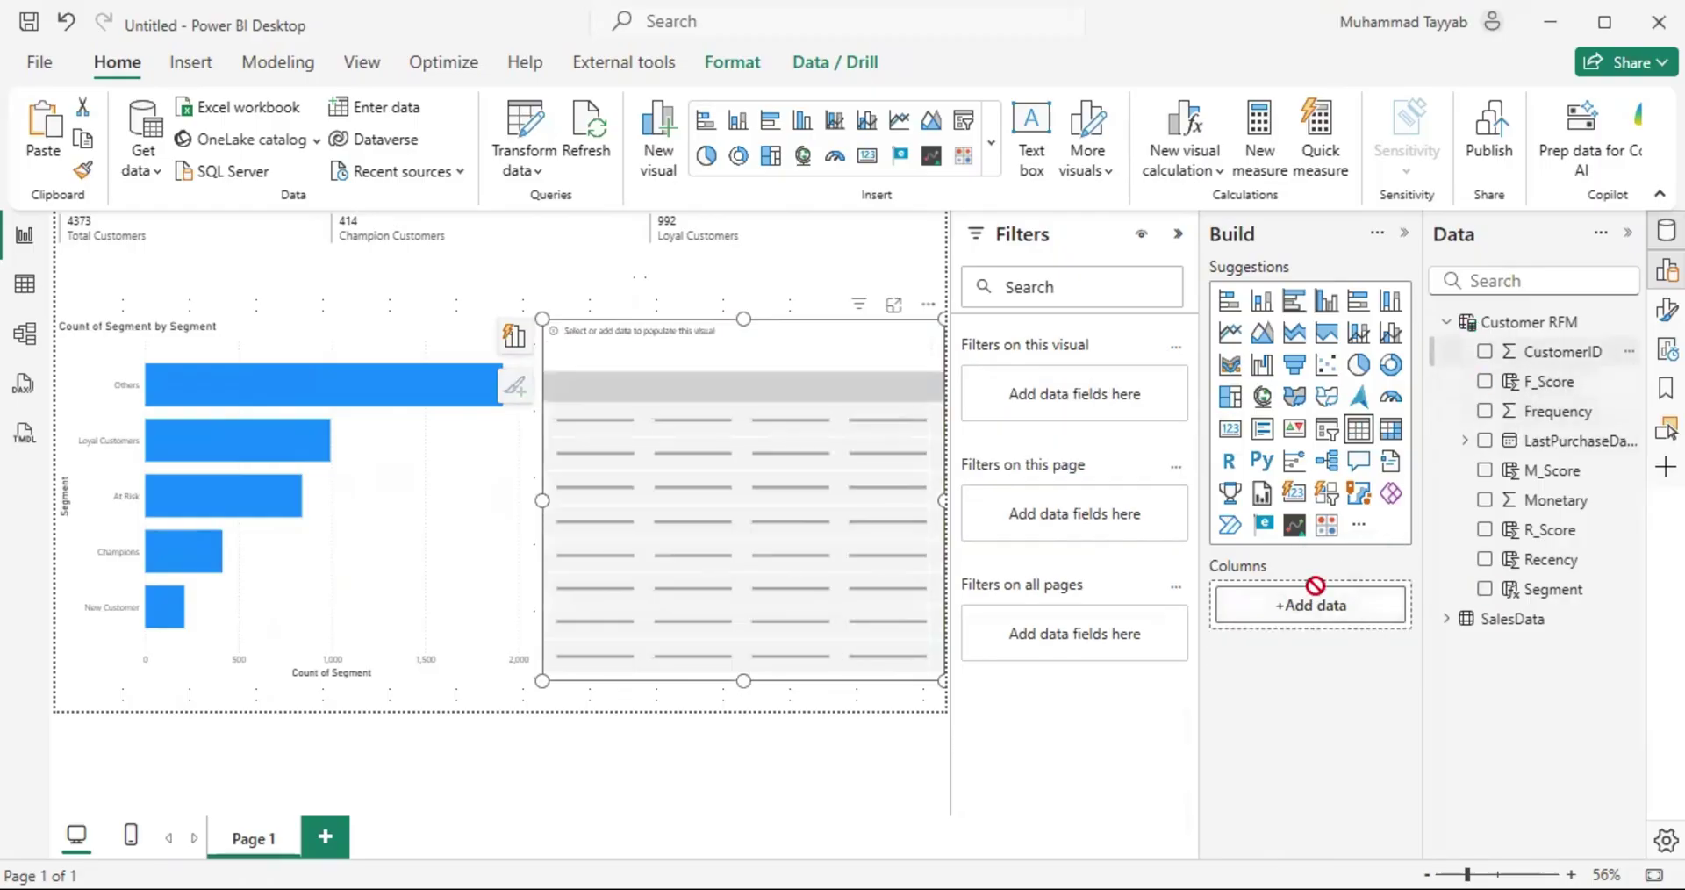
left_click_drag(1314, 586, 1312, 602)
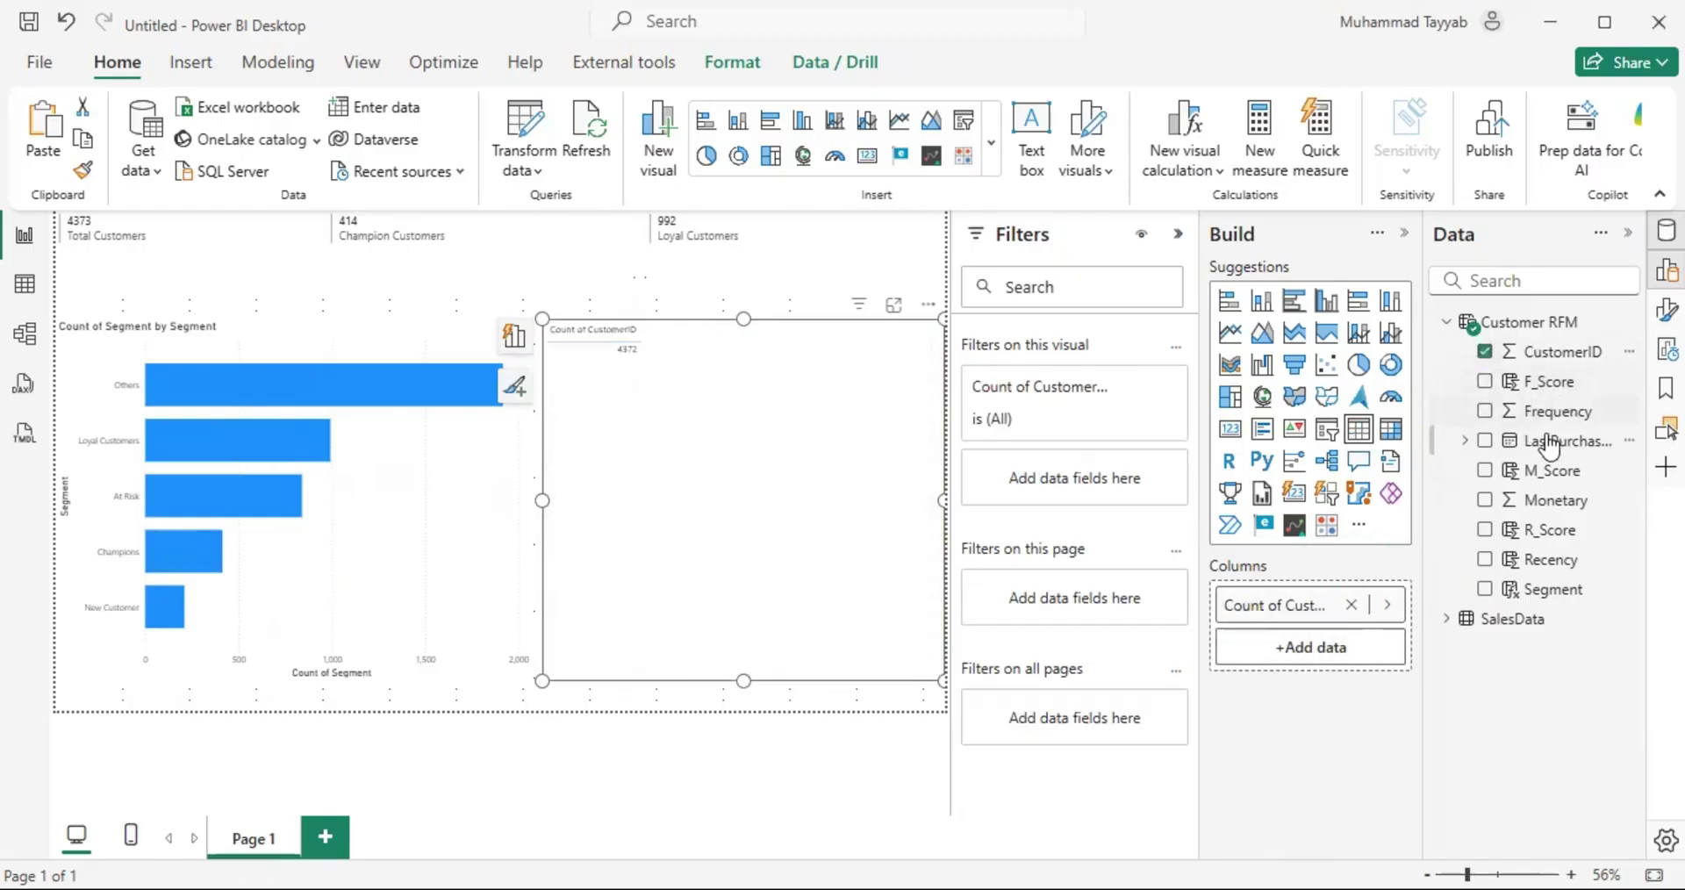
left_click(1485, 530)
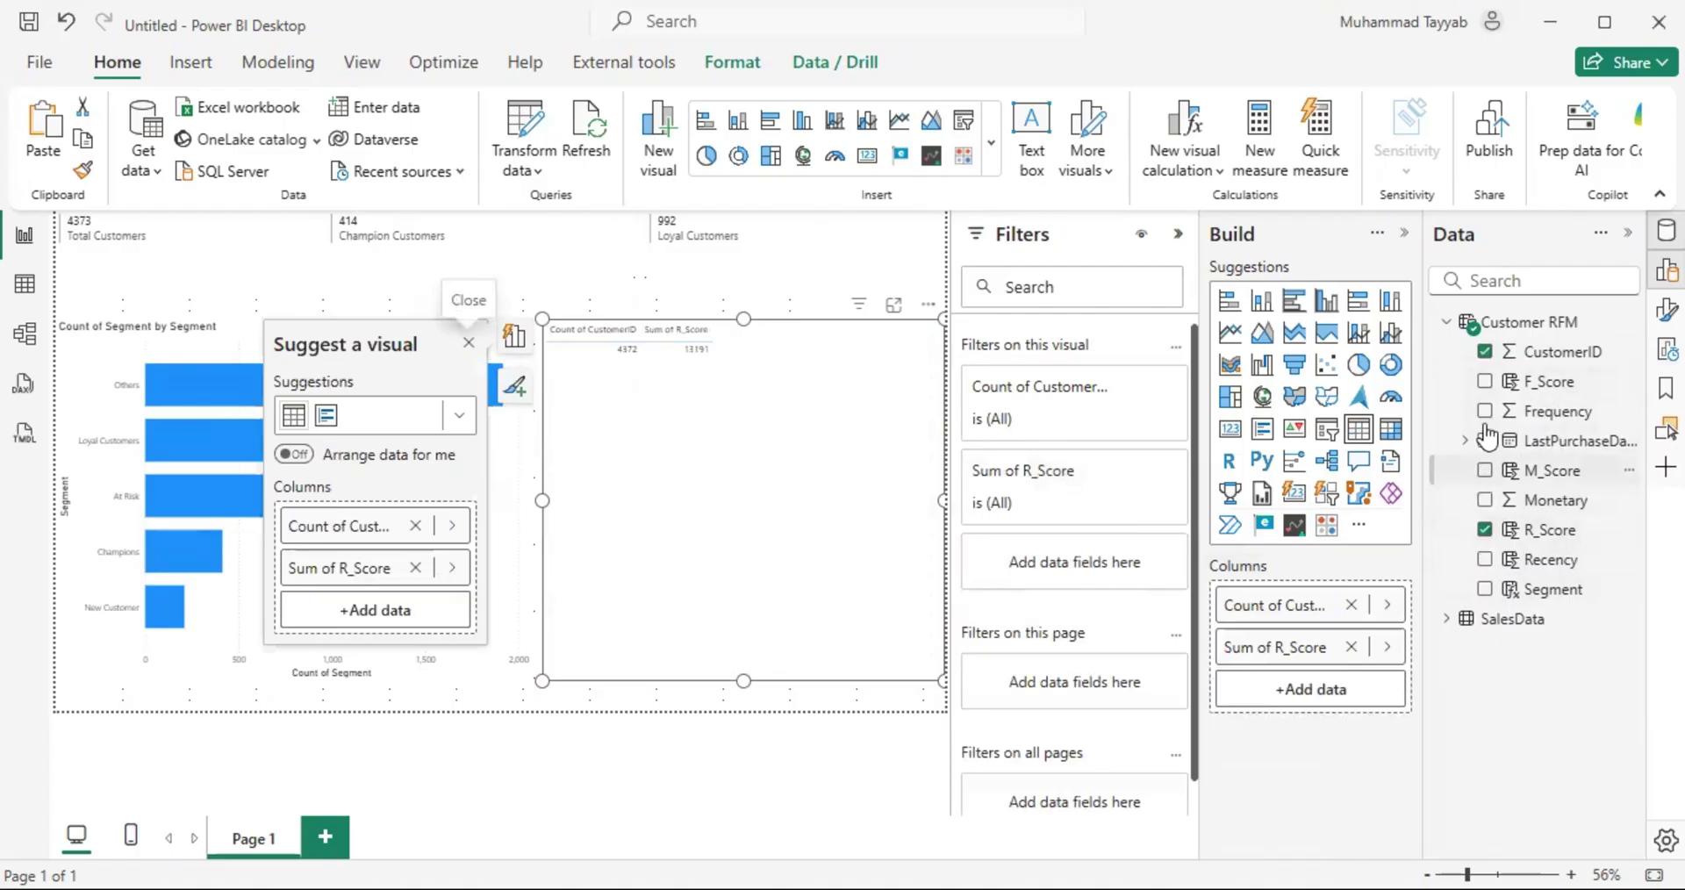
left_click(1484, 470)
left_click(1484, 381)
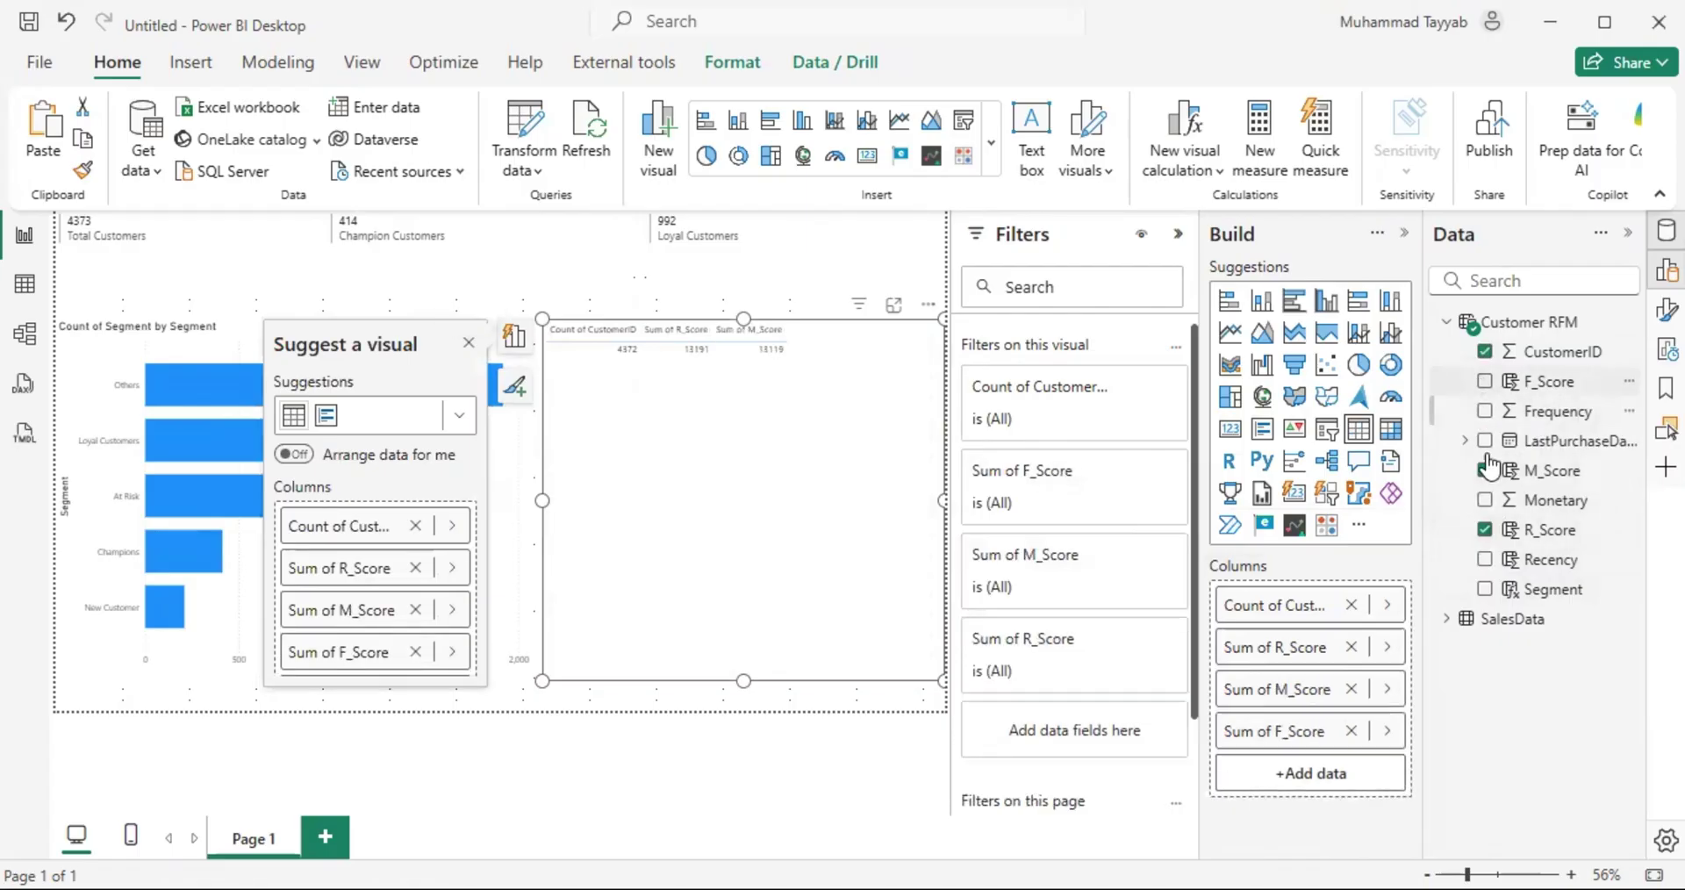
Step: Set CustomerID, R_Score, M_Score and F_Score in the table to Don't summarize
left_click(1388, 605)
left_click(1534, 665)
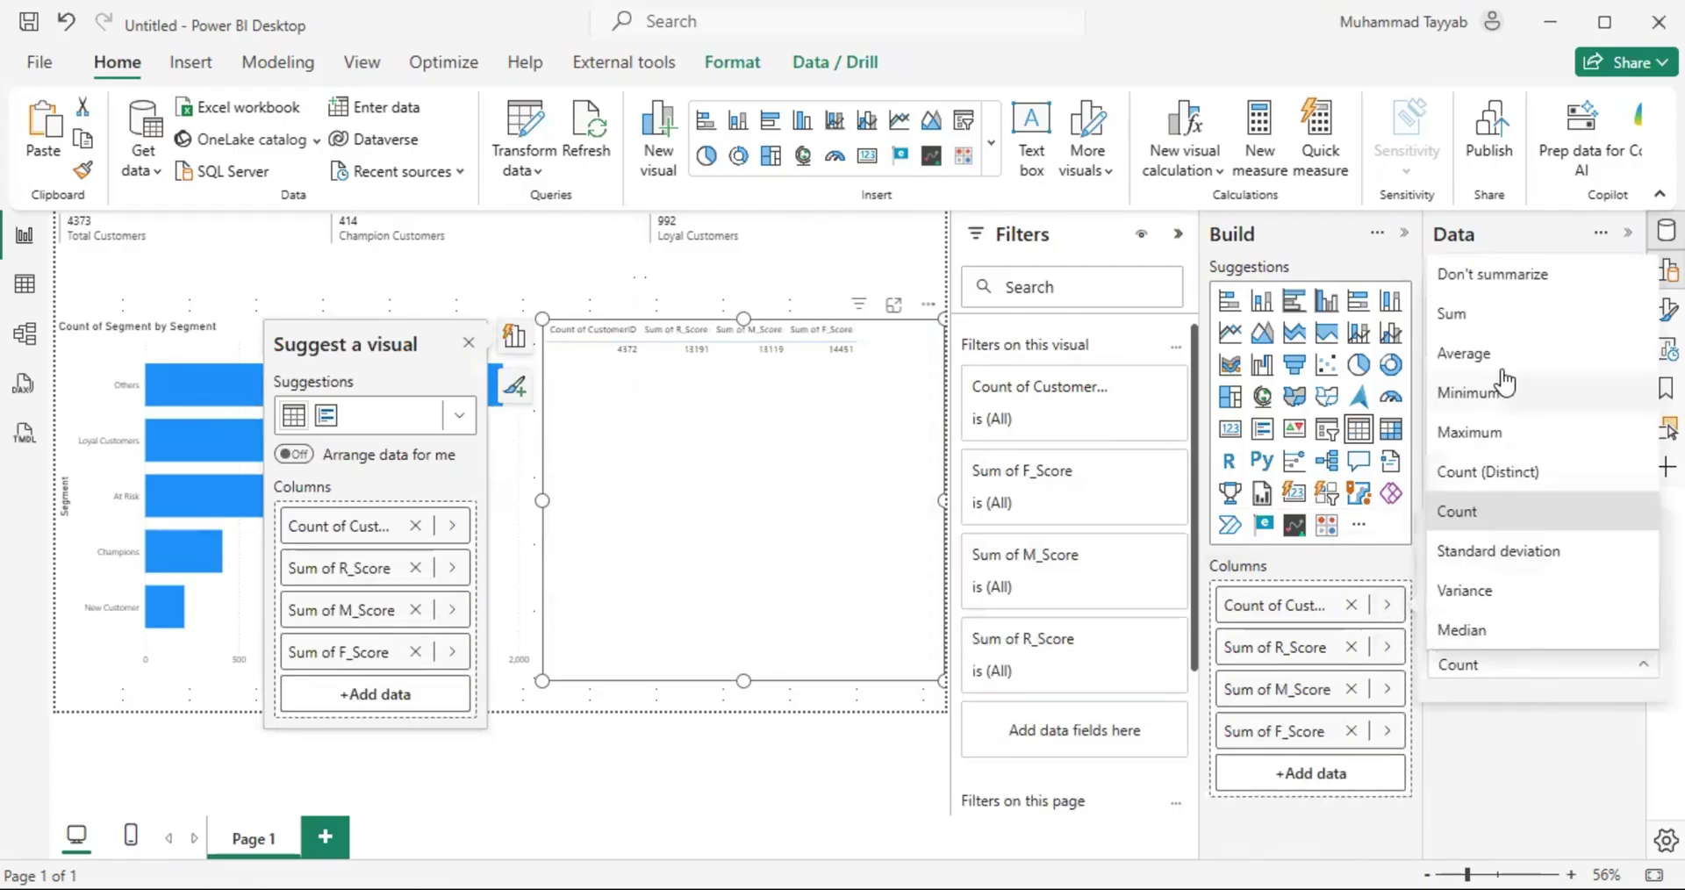
left_click(1505, 273)
left_click(1388, 647)
left_click(1506, 706)
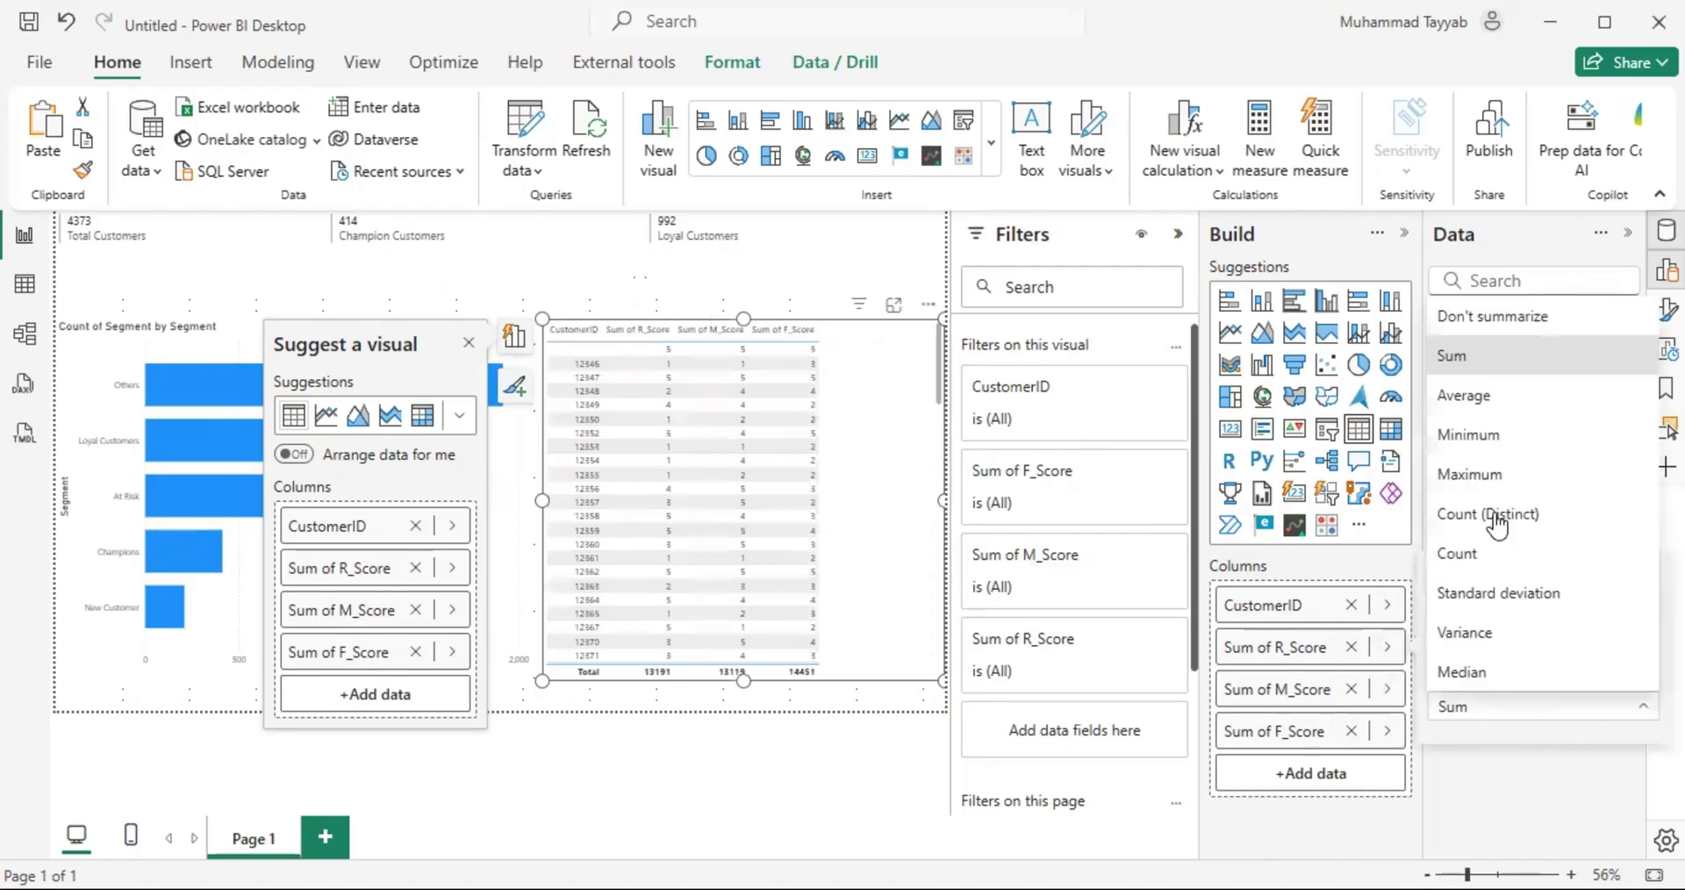
left_click(1503, 323)
left_click(1388, 689)
left_click(1486, 740)
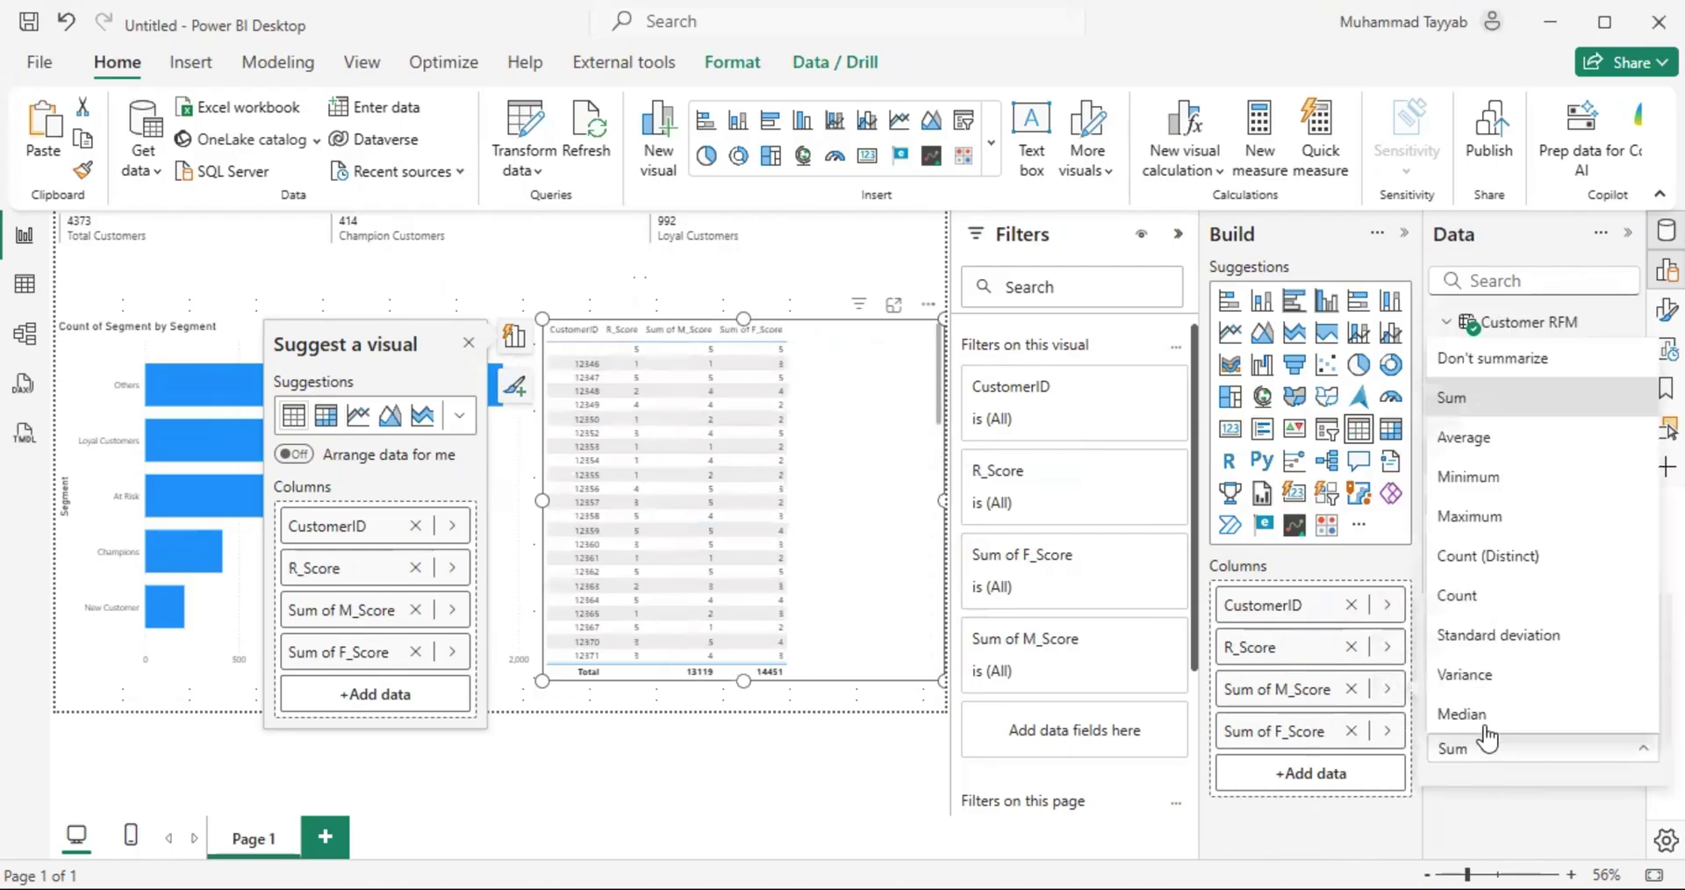
left_click(1496, 358)
left_click(1388, 731)
left_click(1486, 790)
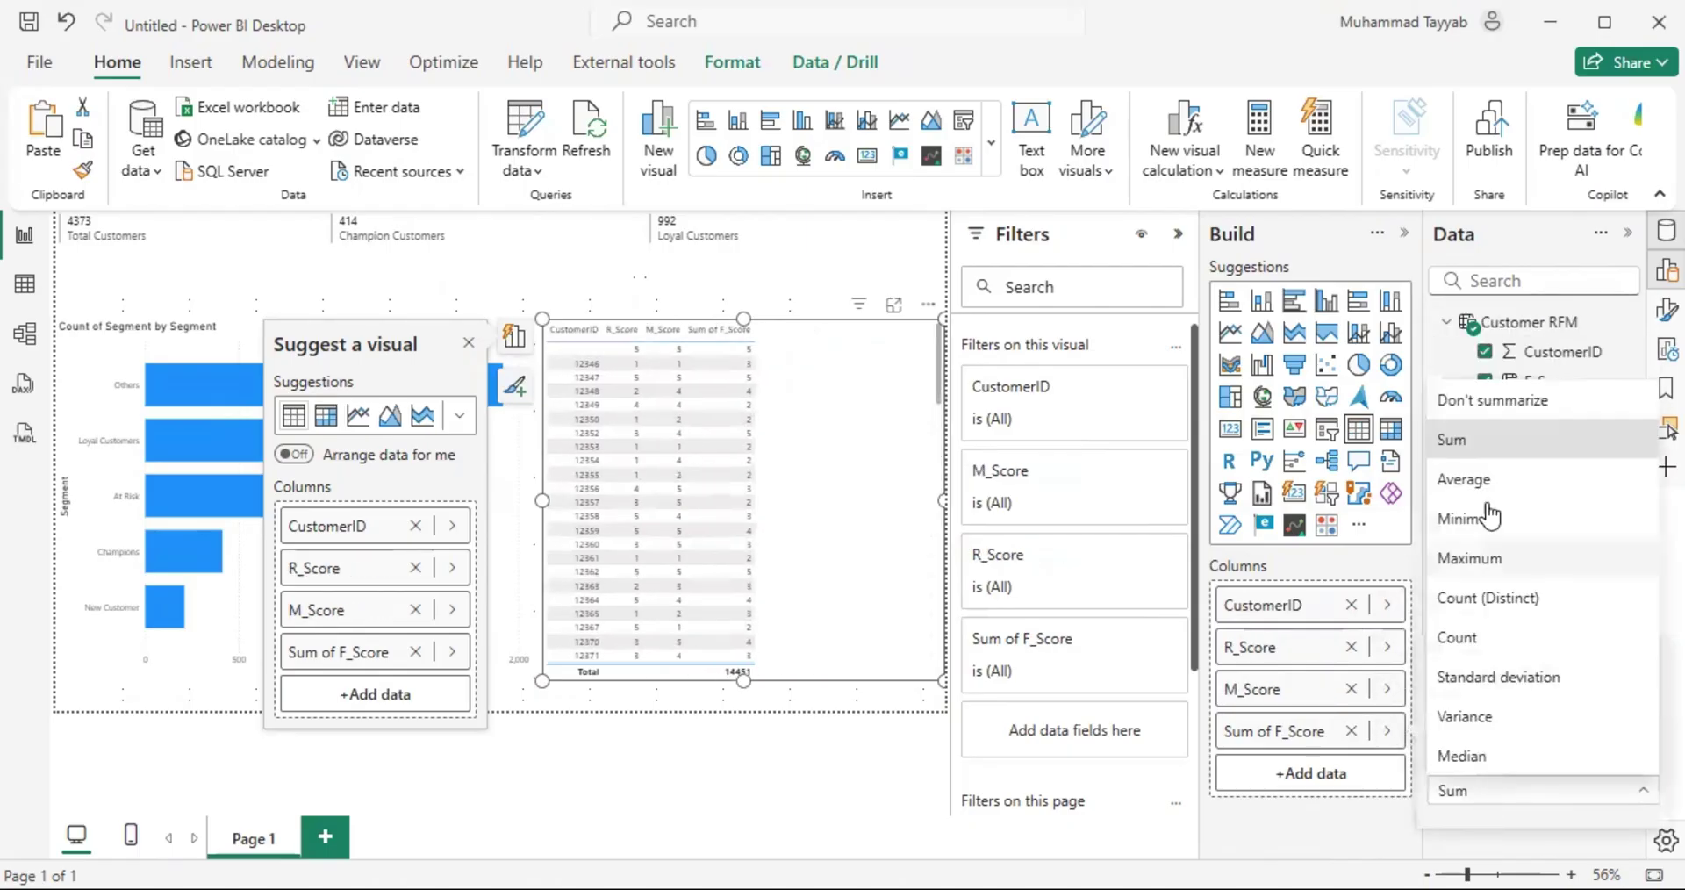
left_click(1496, 399)
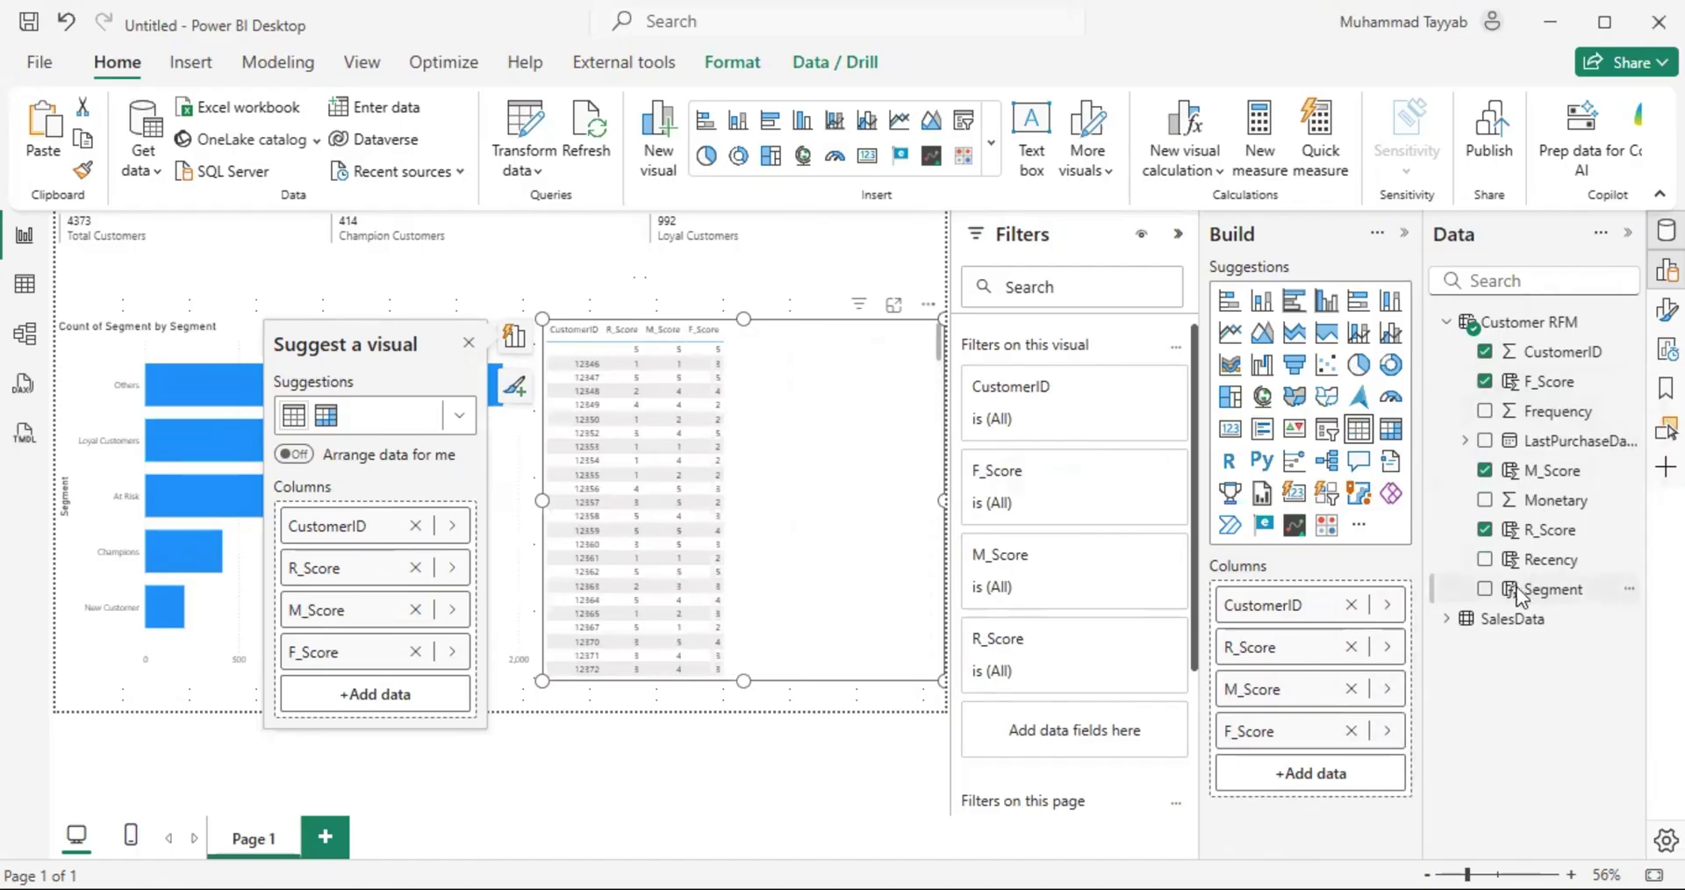
Step: Add the Segment field to the customer score table and exclude the row with a blank CustomerID
left_click_drag(1295, 748, 1300, 768)
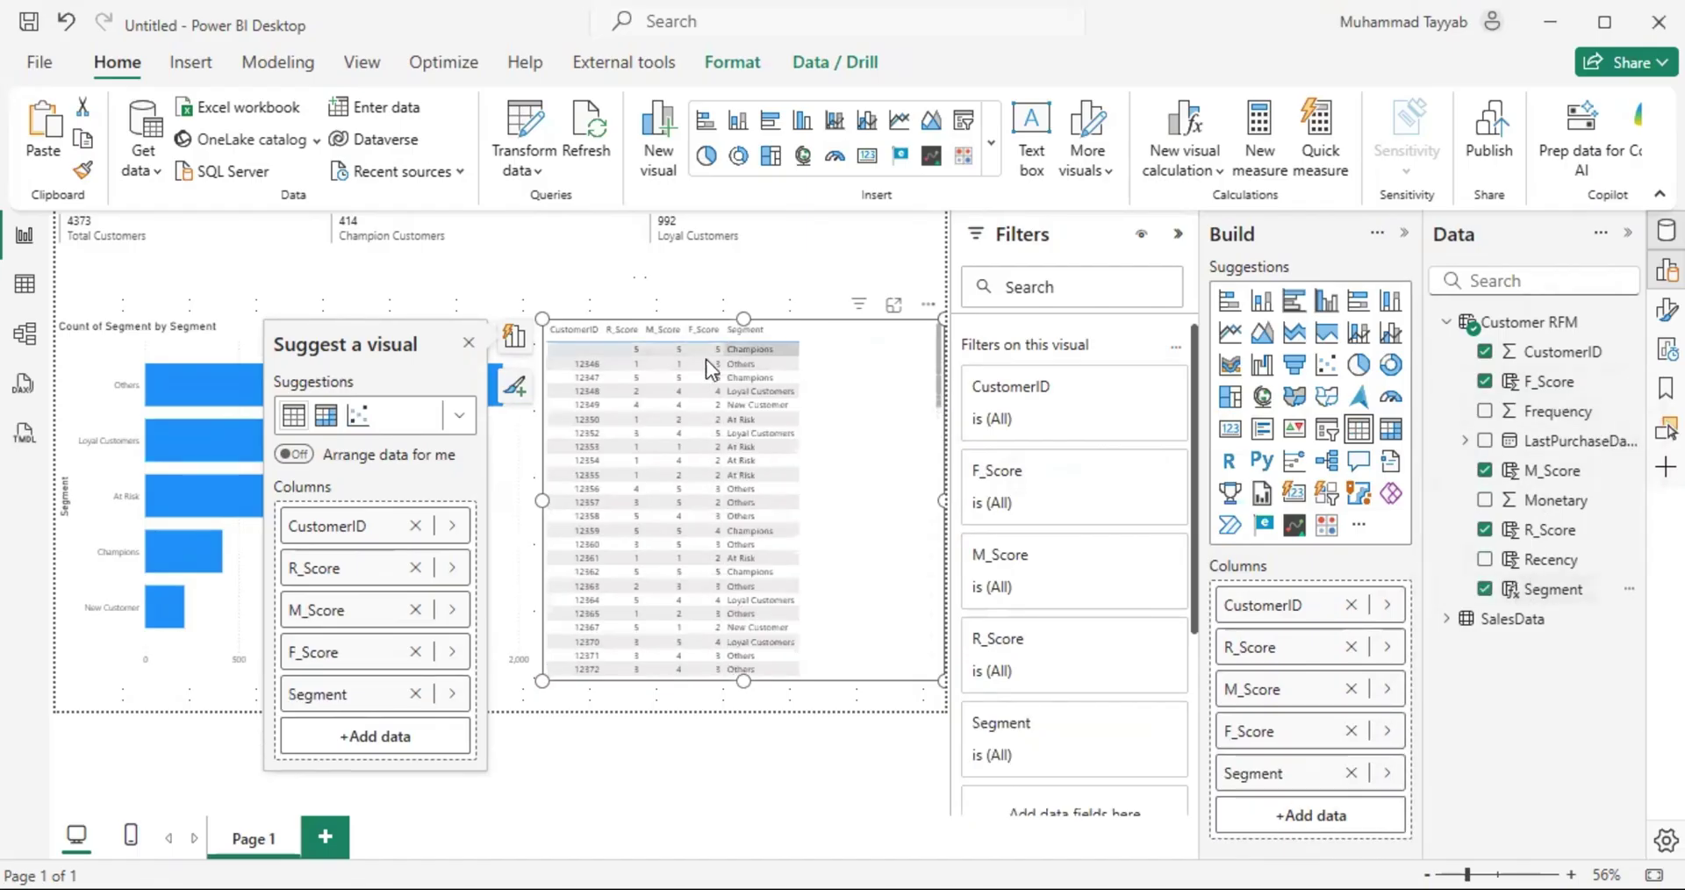
right_click(584, 345)
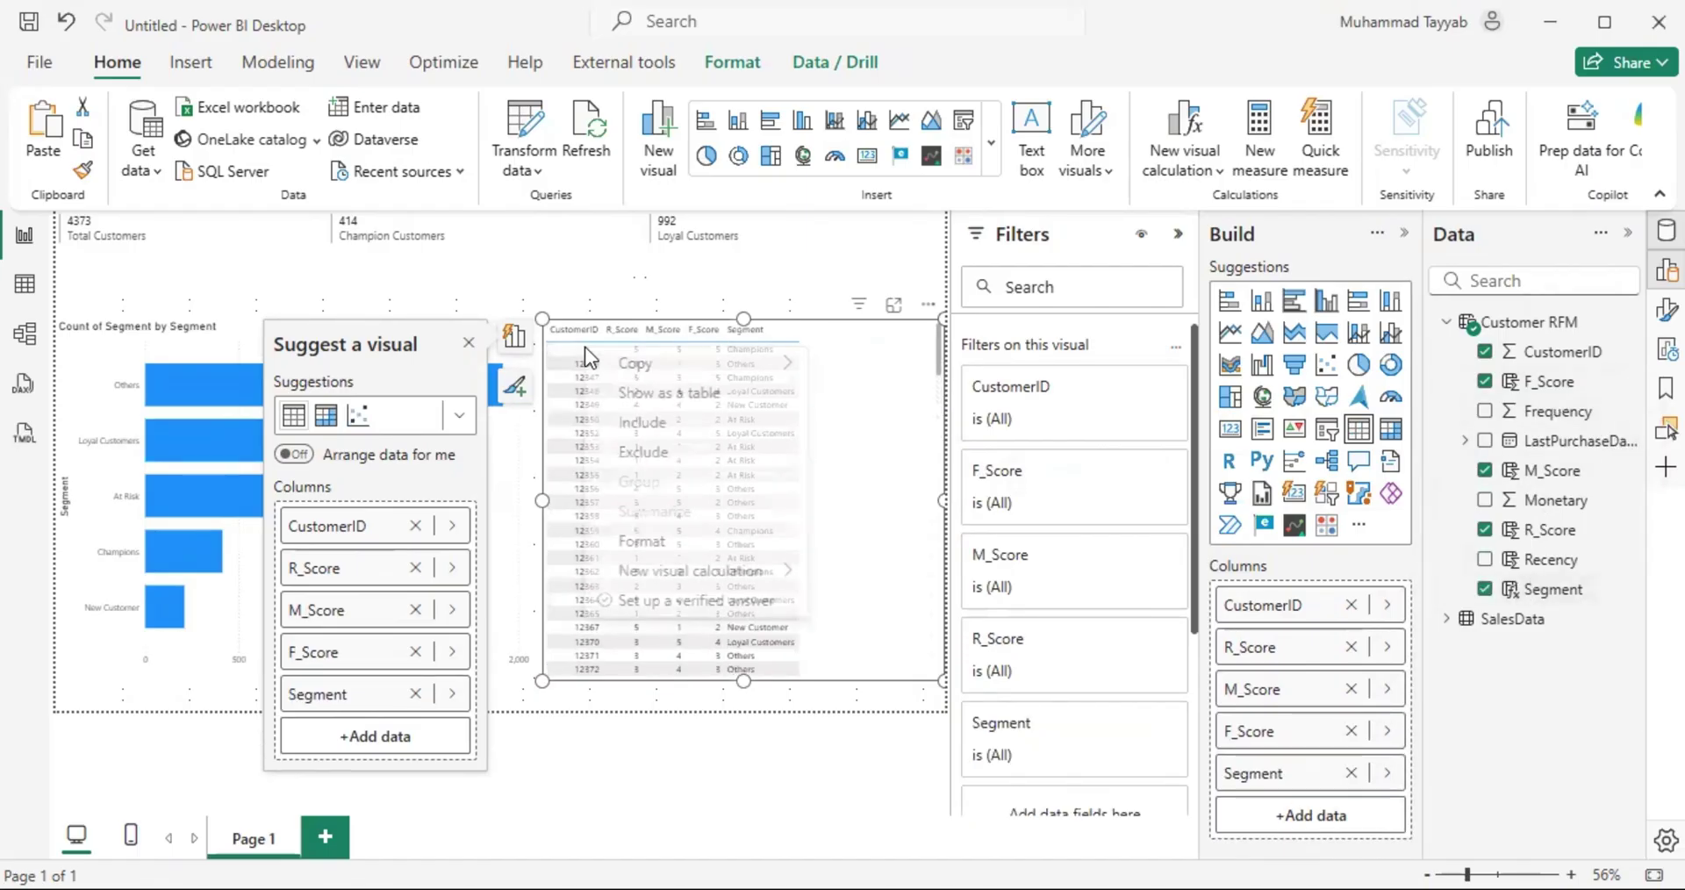
left_click(654, 451)
Step: Narrow the table to fit its columns and move the segment bar chart directly beside it, freeing space at the page's left edge
left_click_drag(540, 498, 671, 504)
left_click(533, 471)
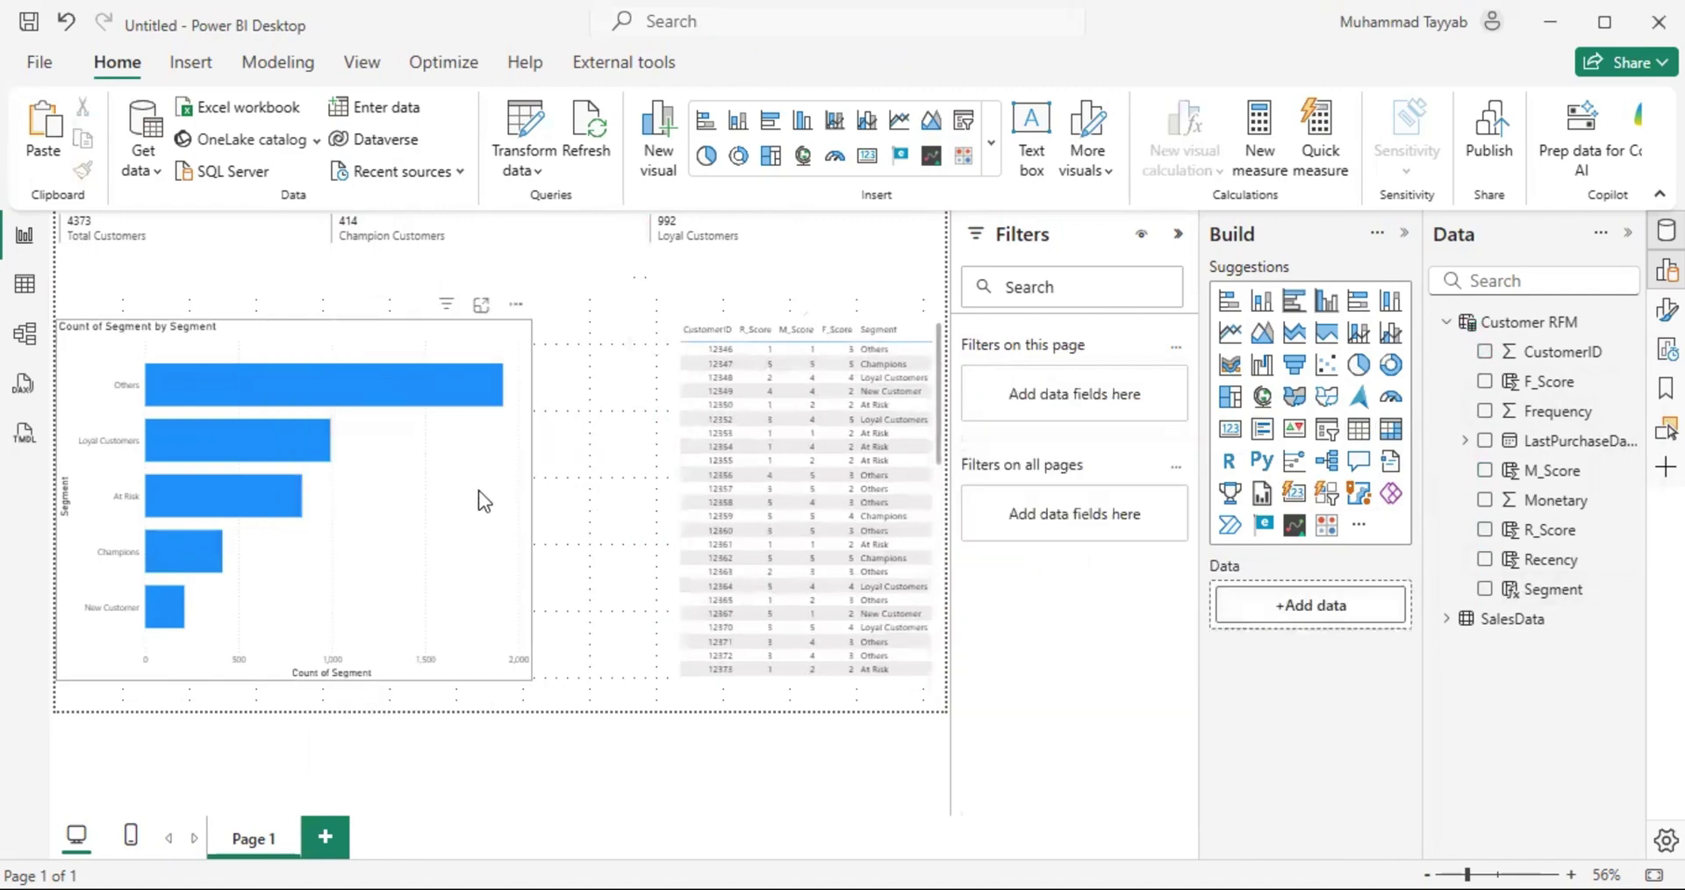
left_click_drag(477, 489, 618, 495)
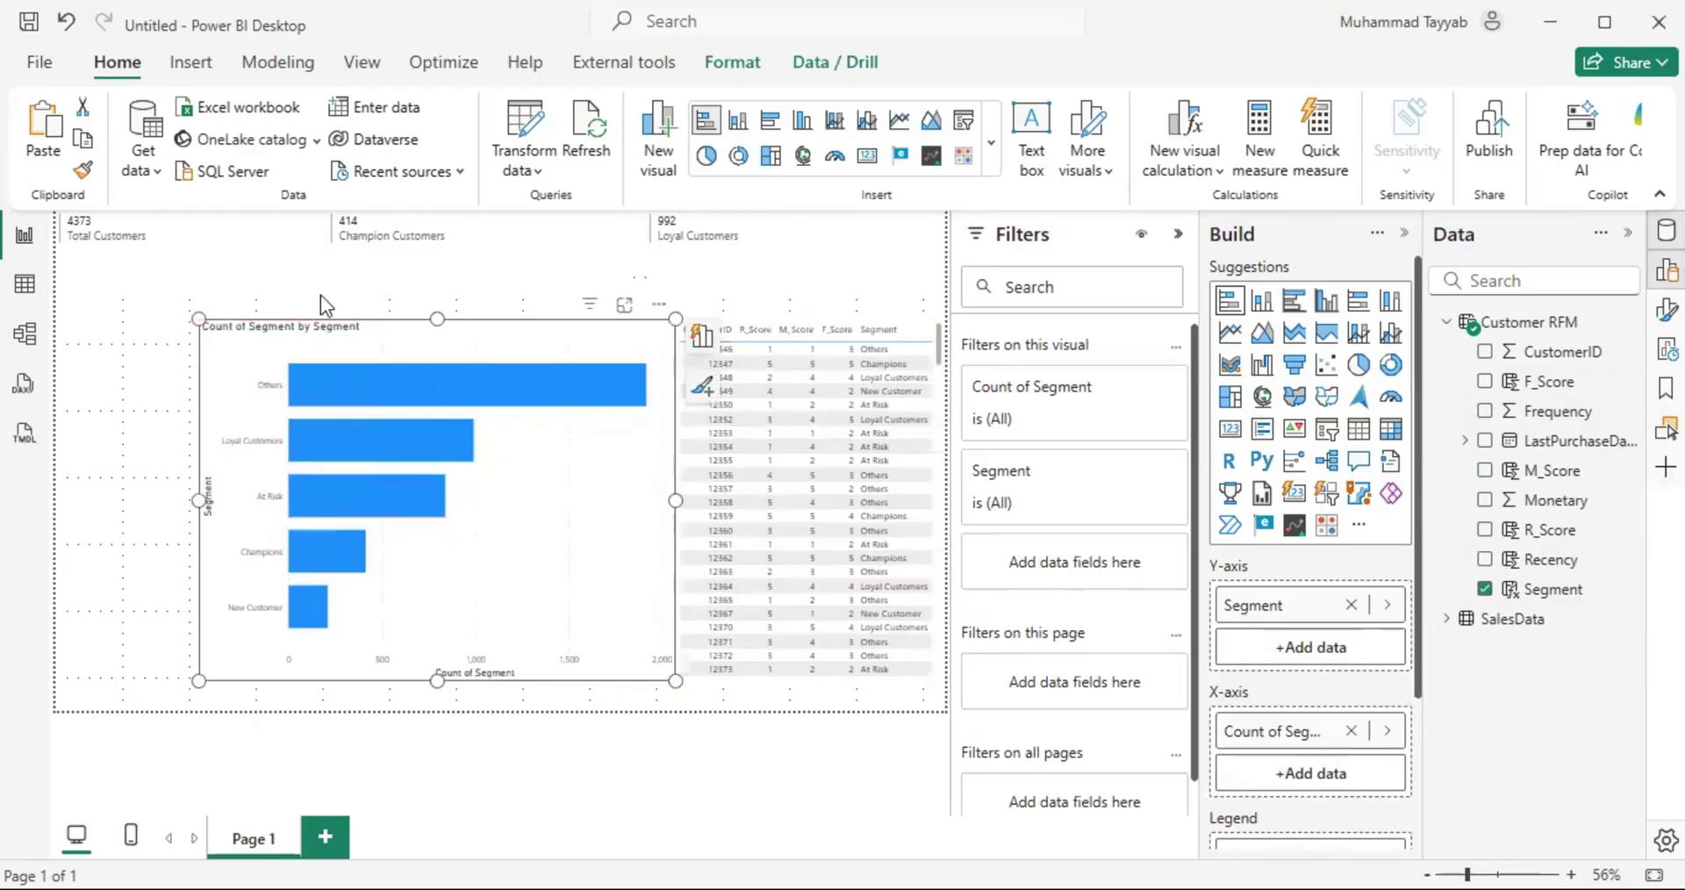
Step: Insert a slicer in the free space left of the bar chart and assign it the Segment field
left_click(184, 351)
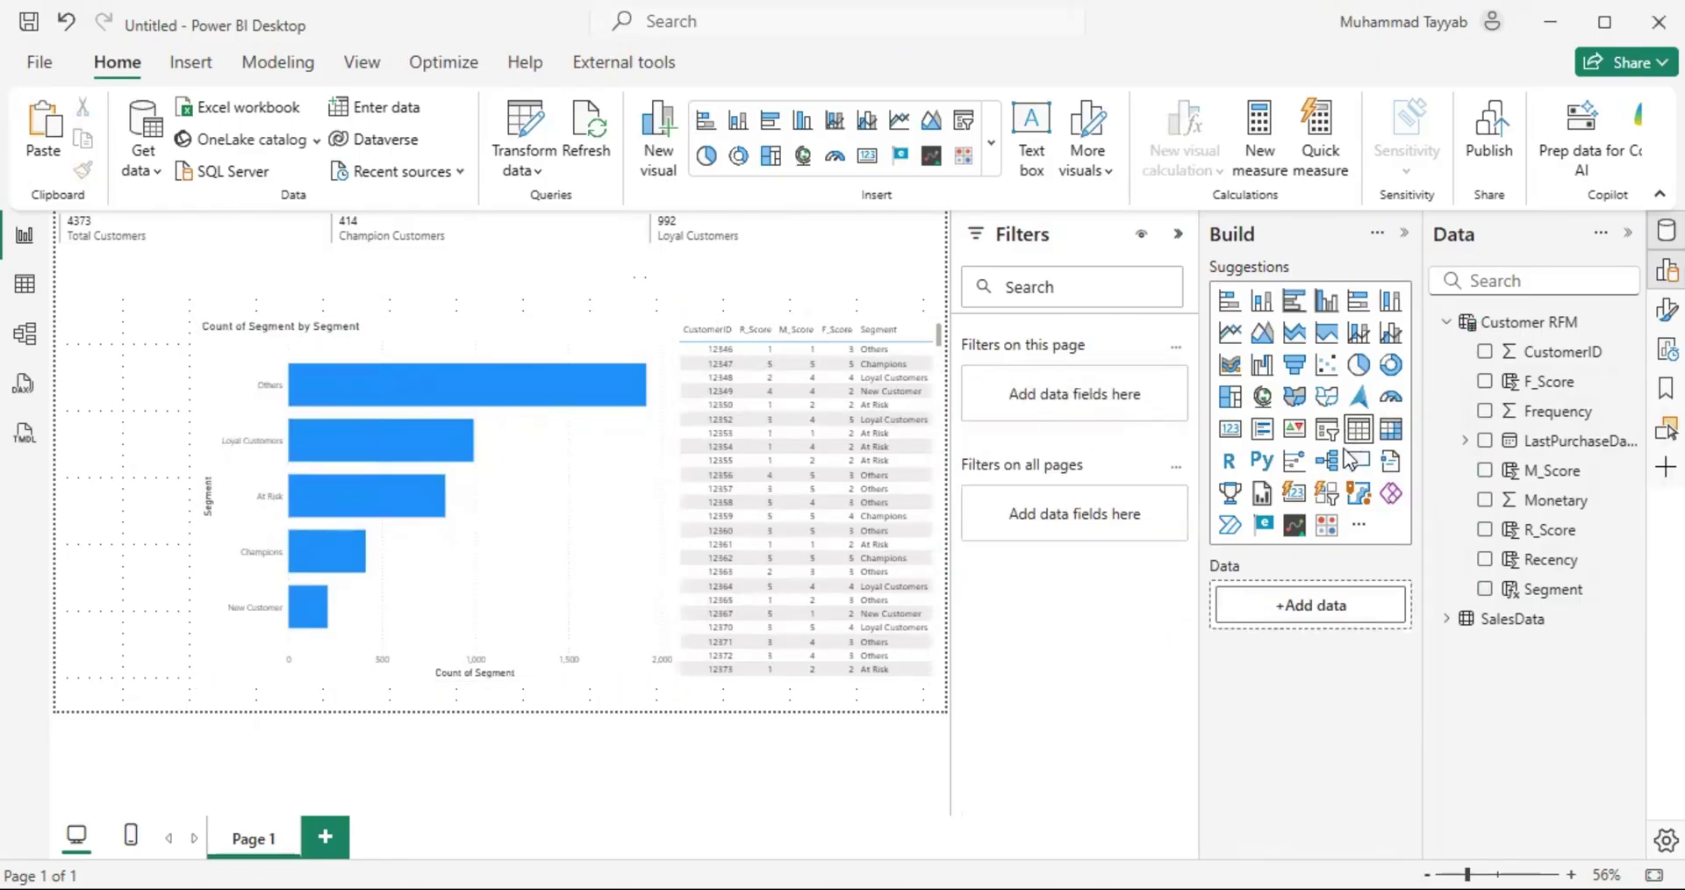
left_click(1328, 428)
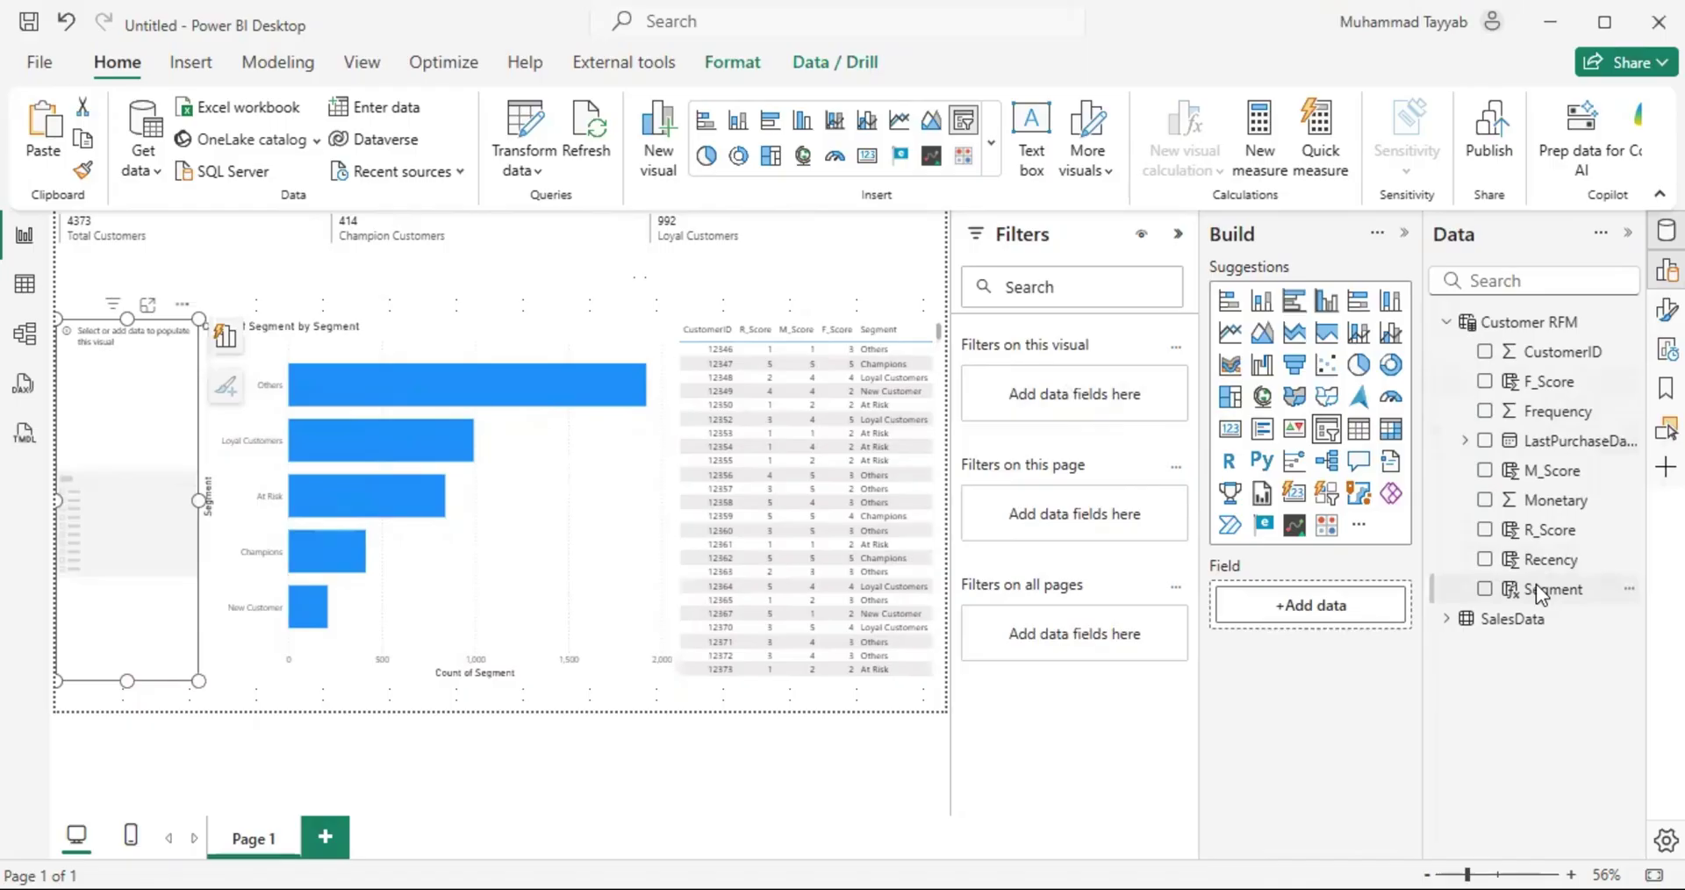
left_click_drag(1538, 595, 118, 369)
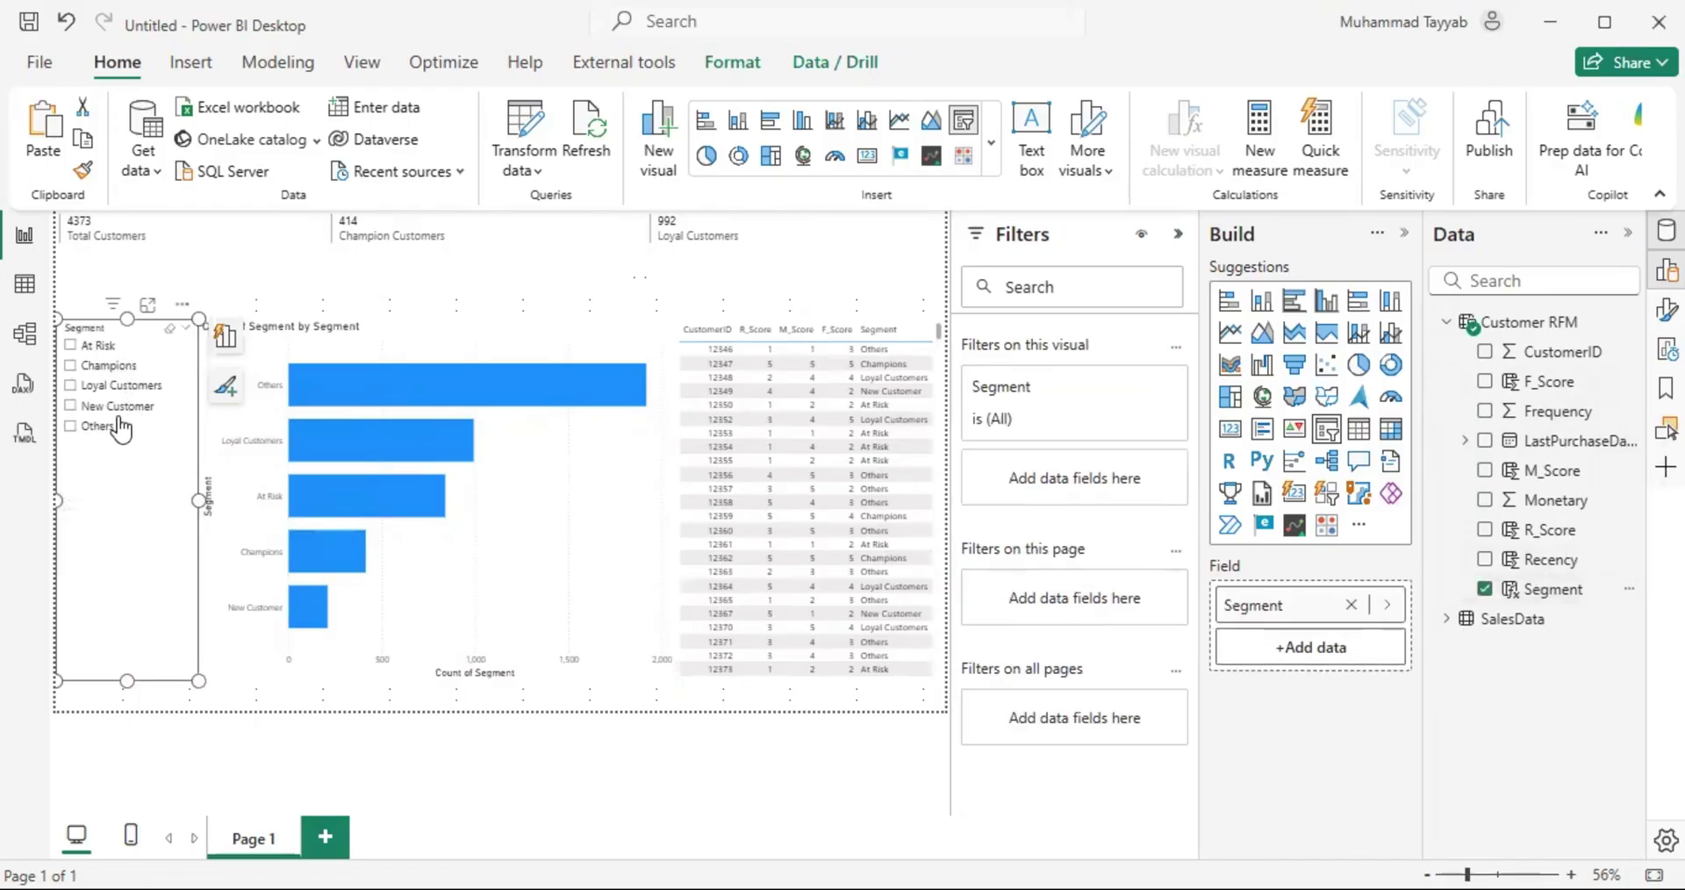
Step: Filter the report to Loyal Customers with the slicer, examine the table's customer scores, and clear the selection
left_click(113, 389)
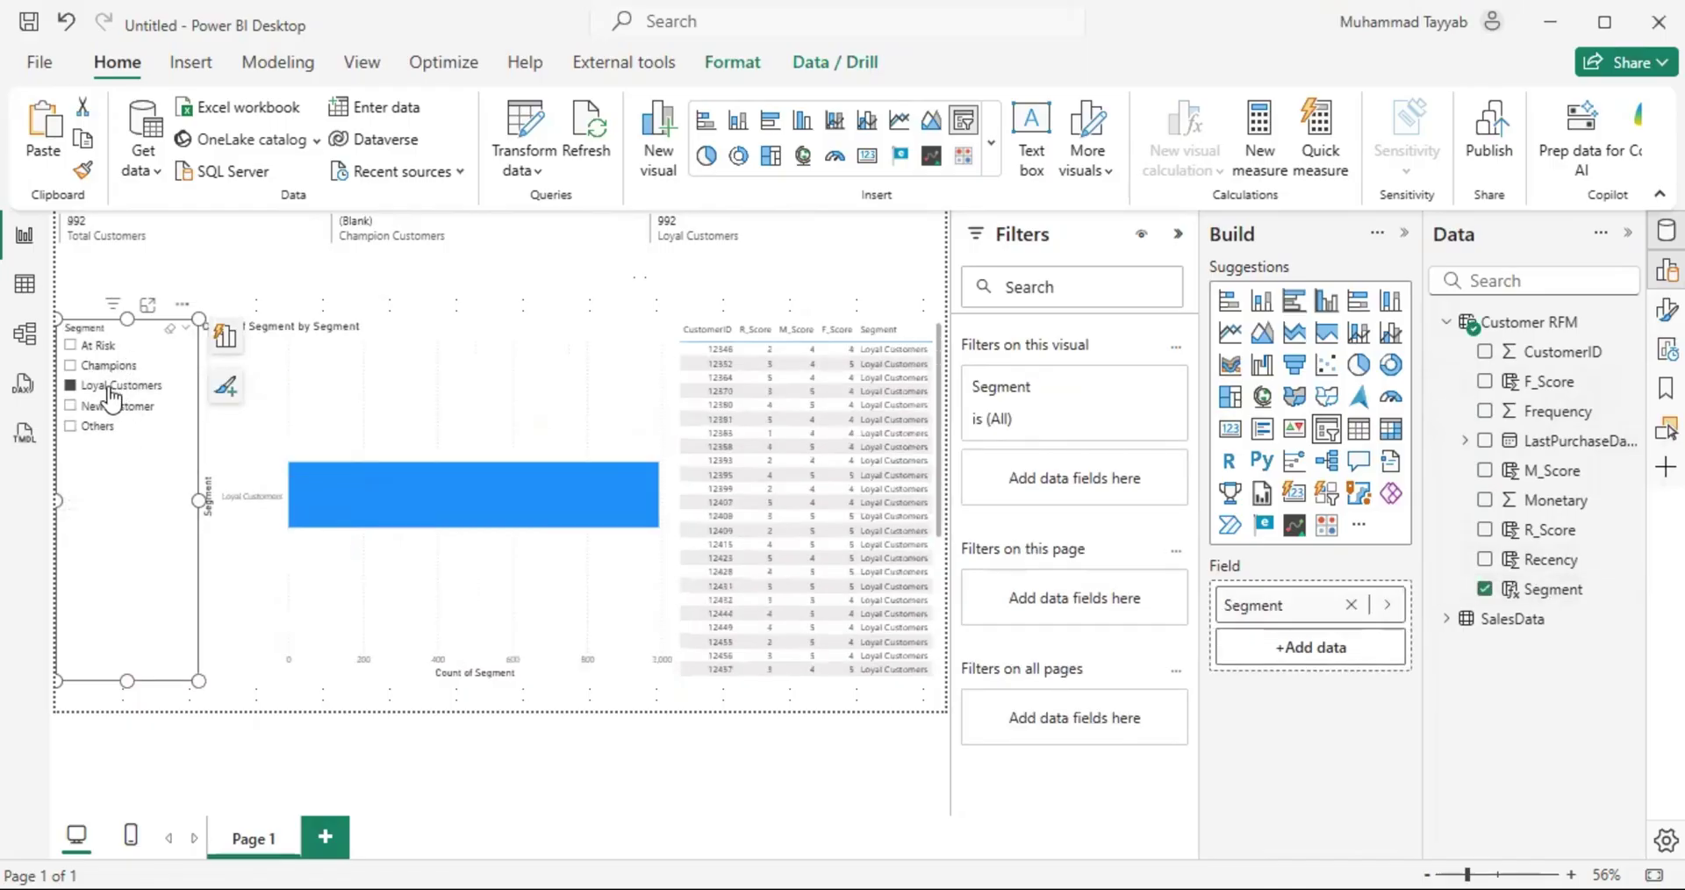
scroll(745, 434, "down", 5)
scroll(745, 434, "down", 10)
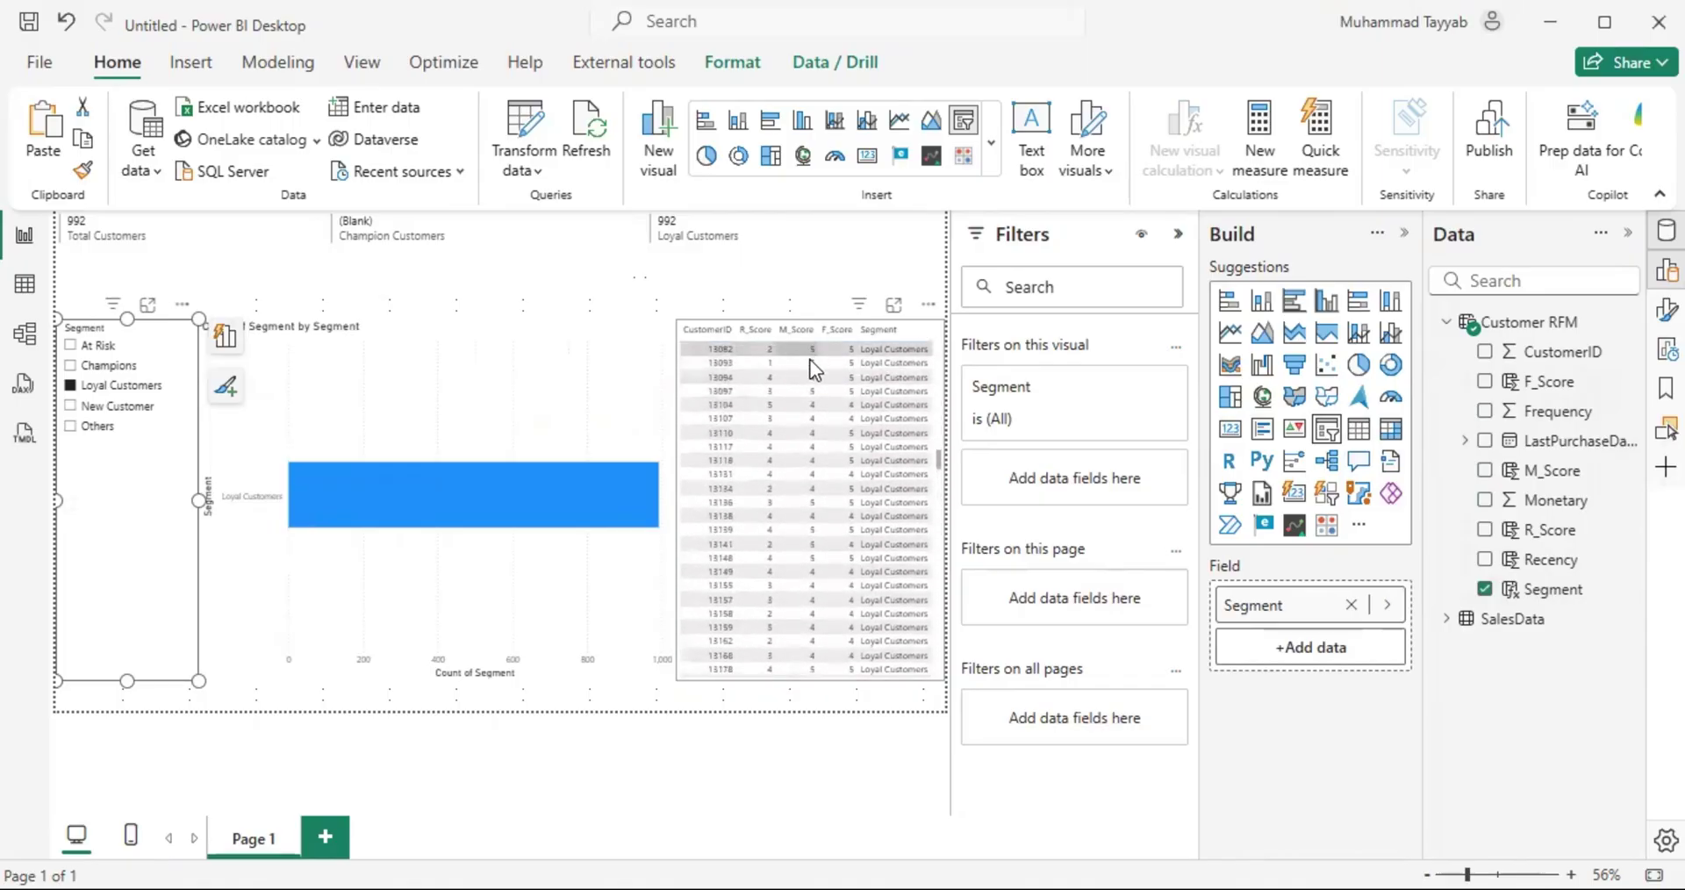
scroll(814, 471, "down", 5)
scroll(814, 470, "up", 3)
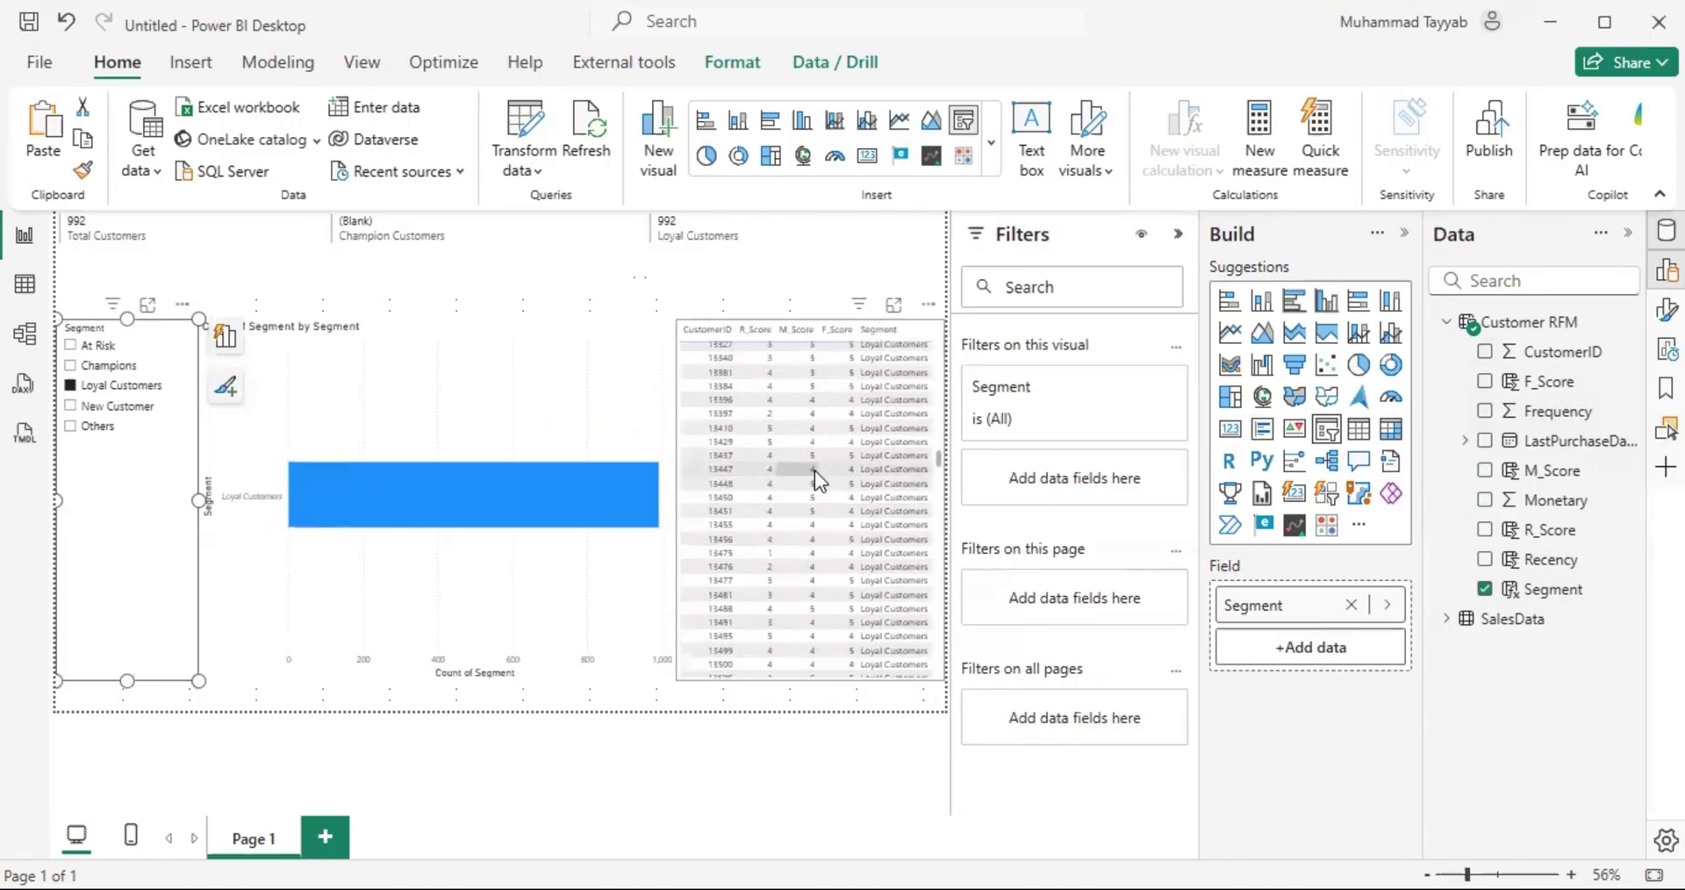
scroll(804, 444, "up", 8)
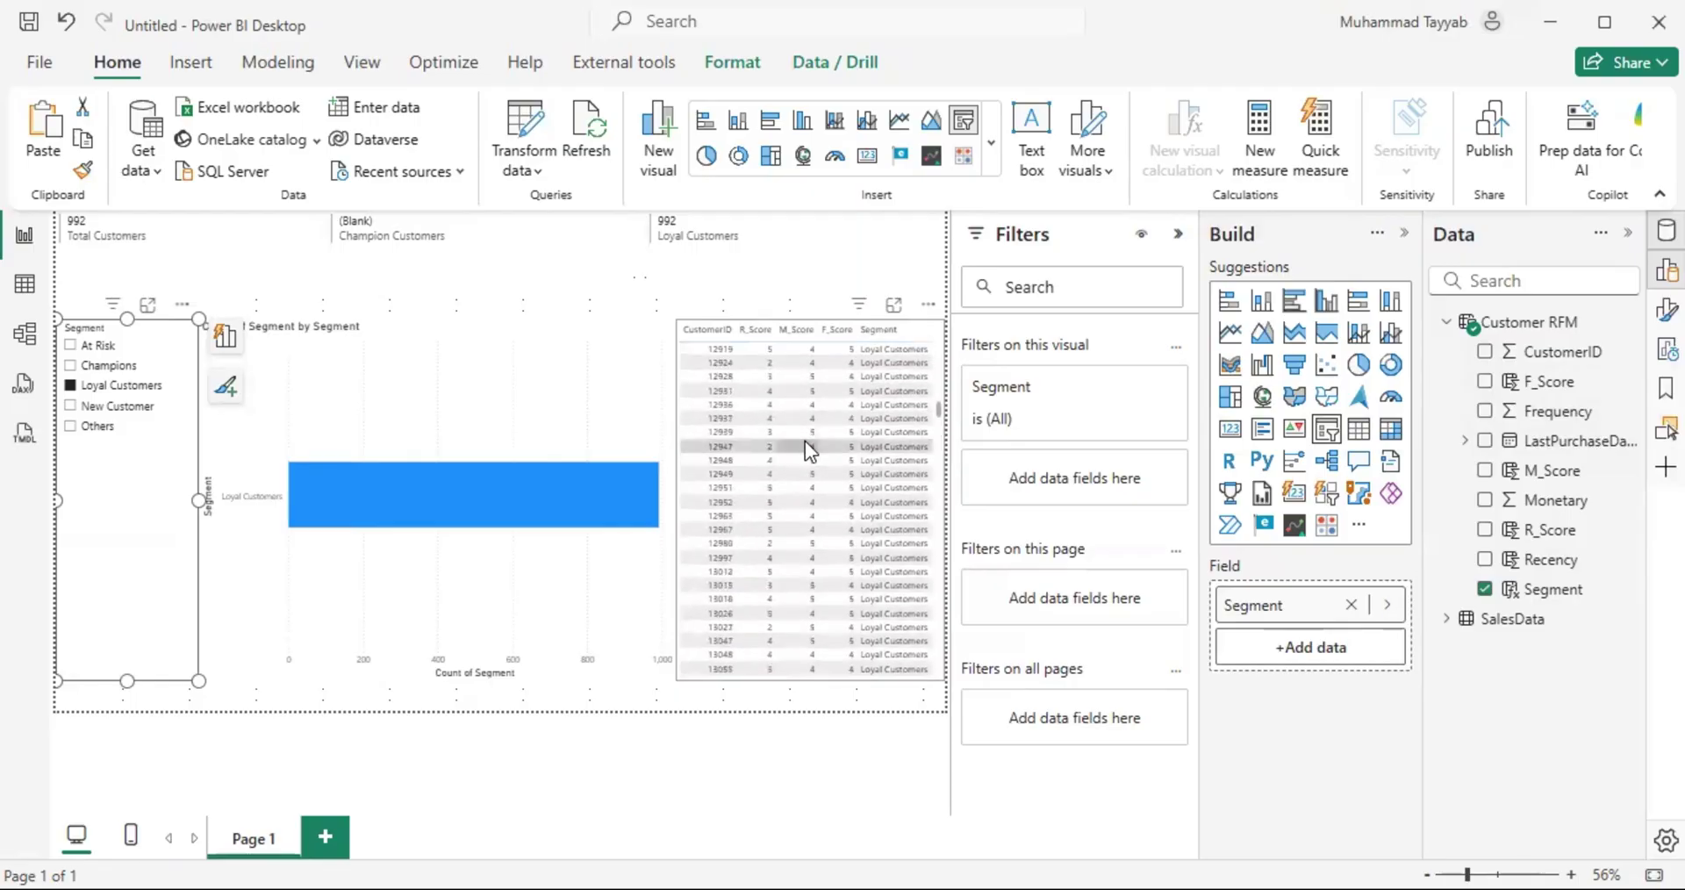
left_click(98, 386)
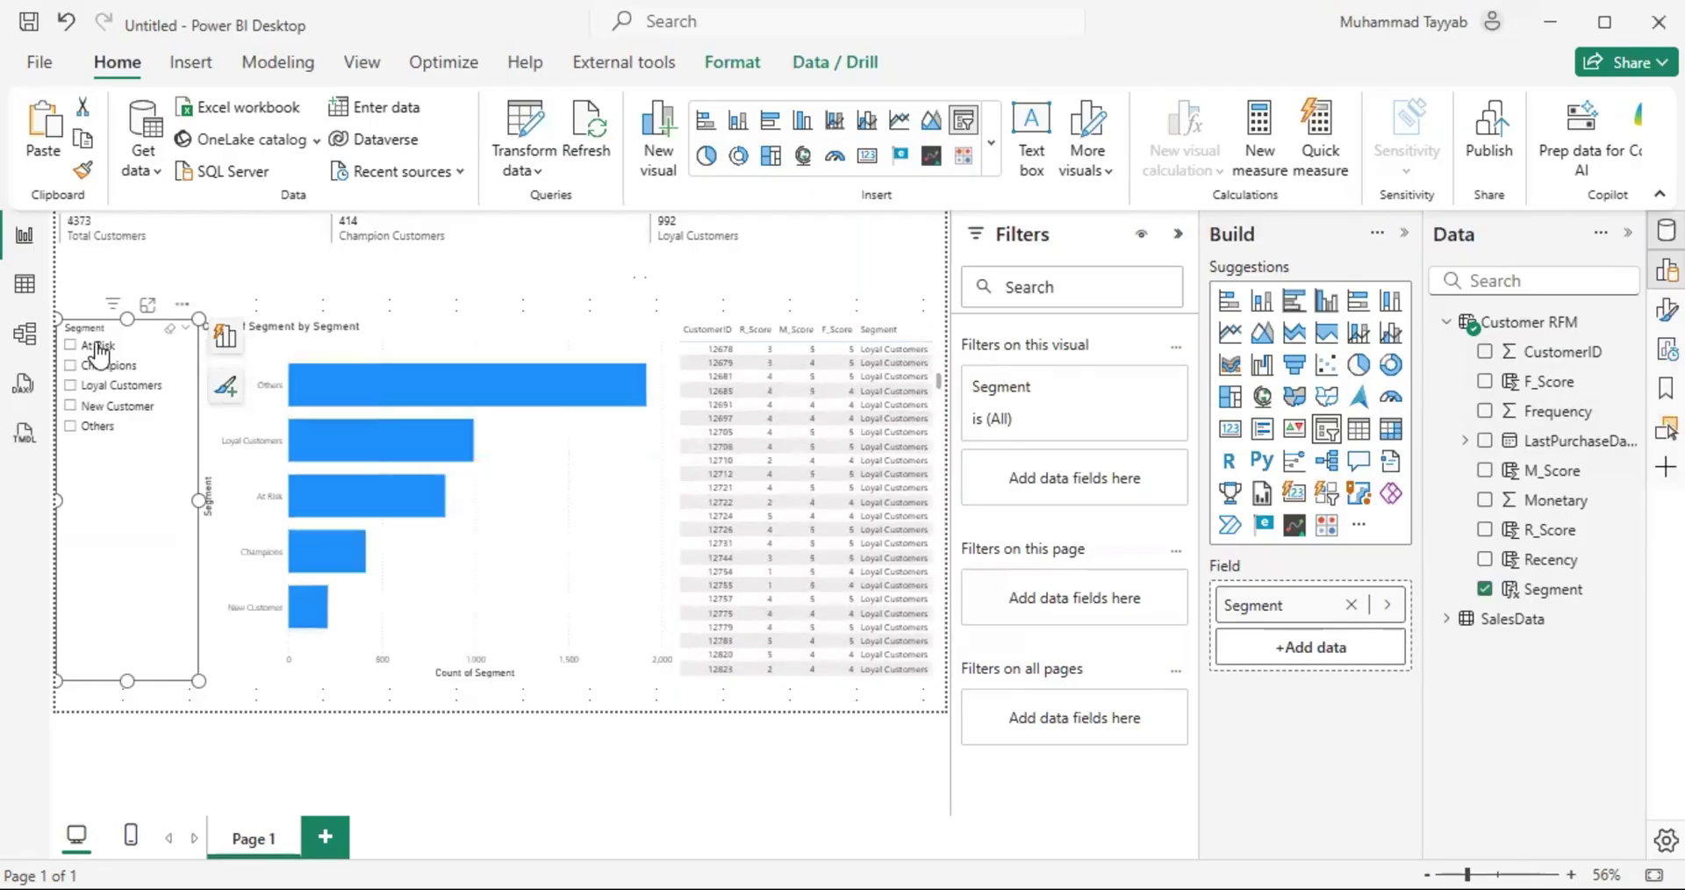
Step: Filter the report to At Risk with the slicer and examine the listed customers' scores in the table
left_click(99, 347)
scroll(804, 457, "down", 5)
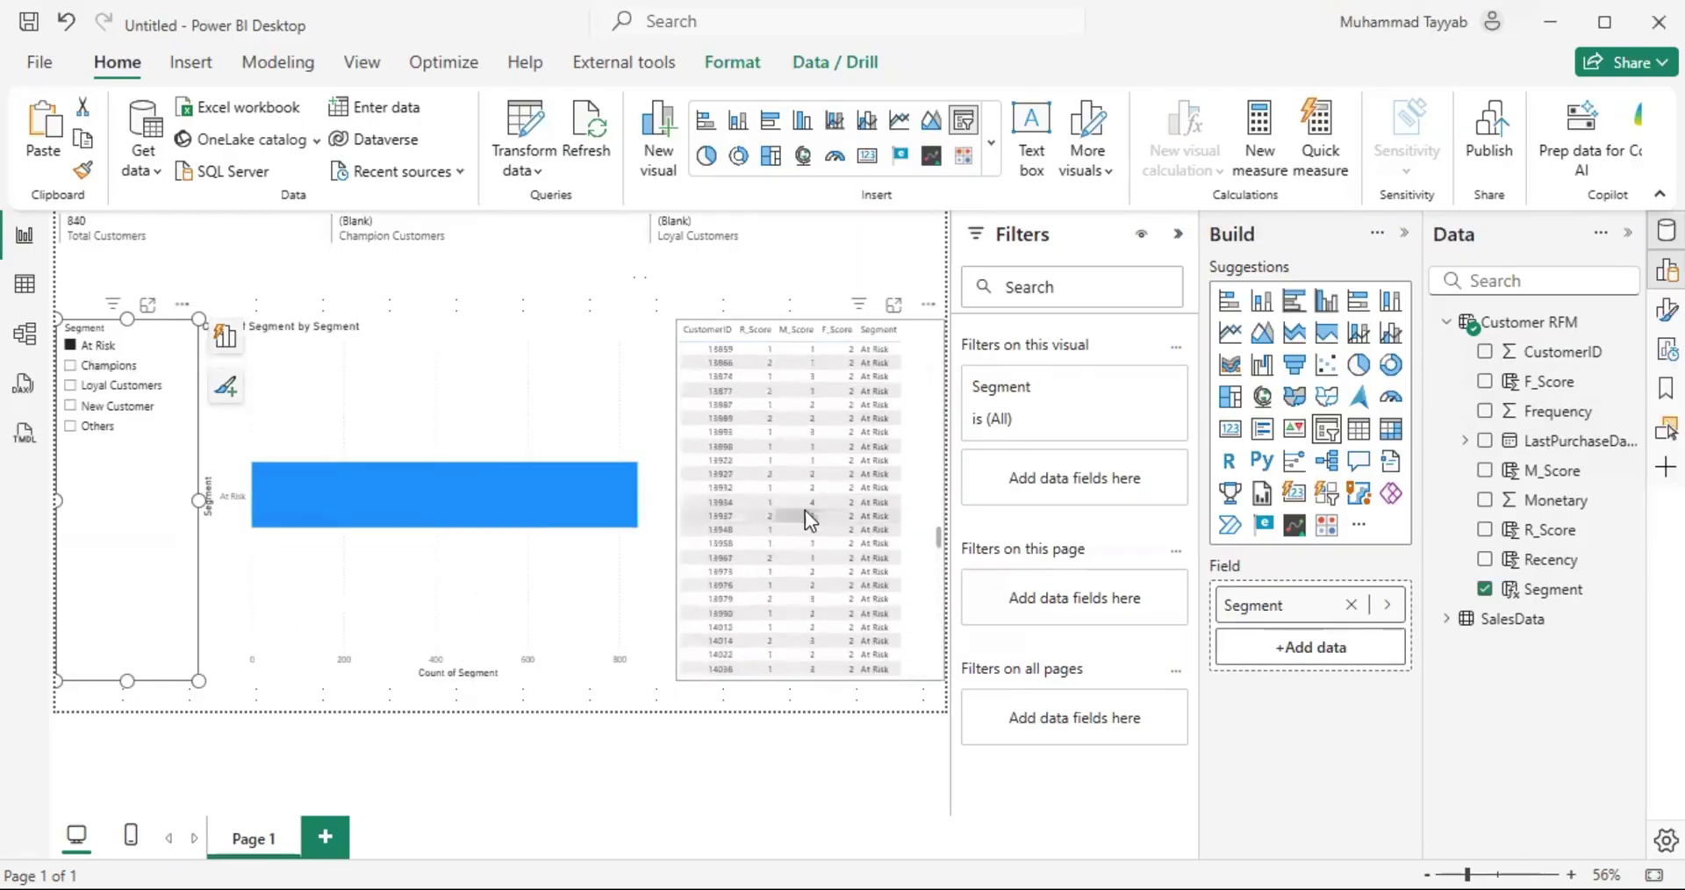
scroll(804, 501, "up", 8)
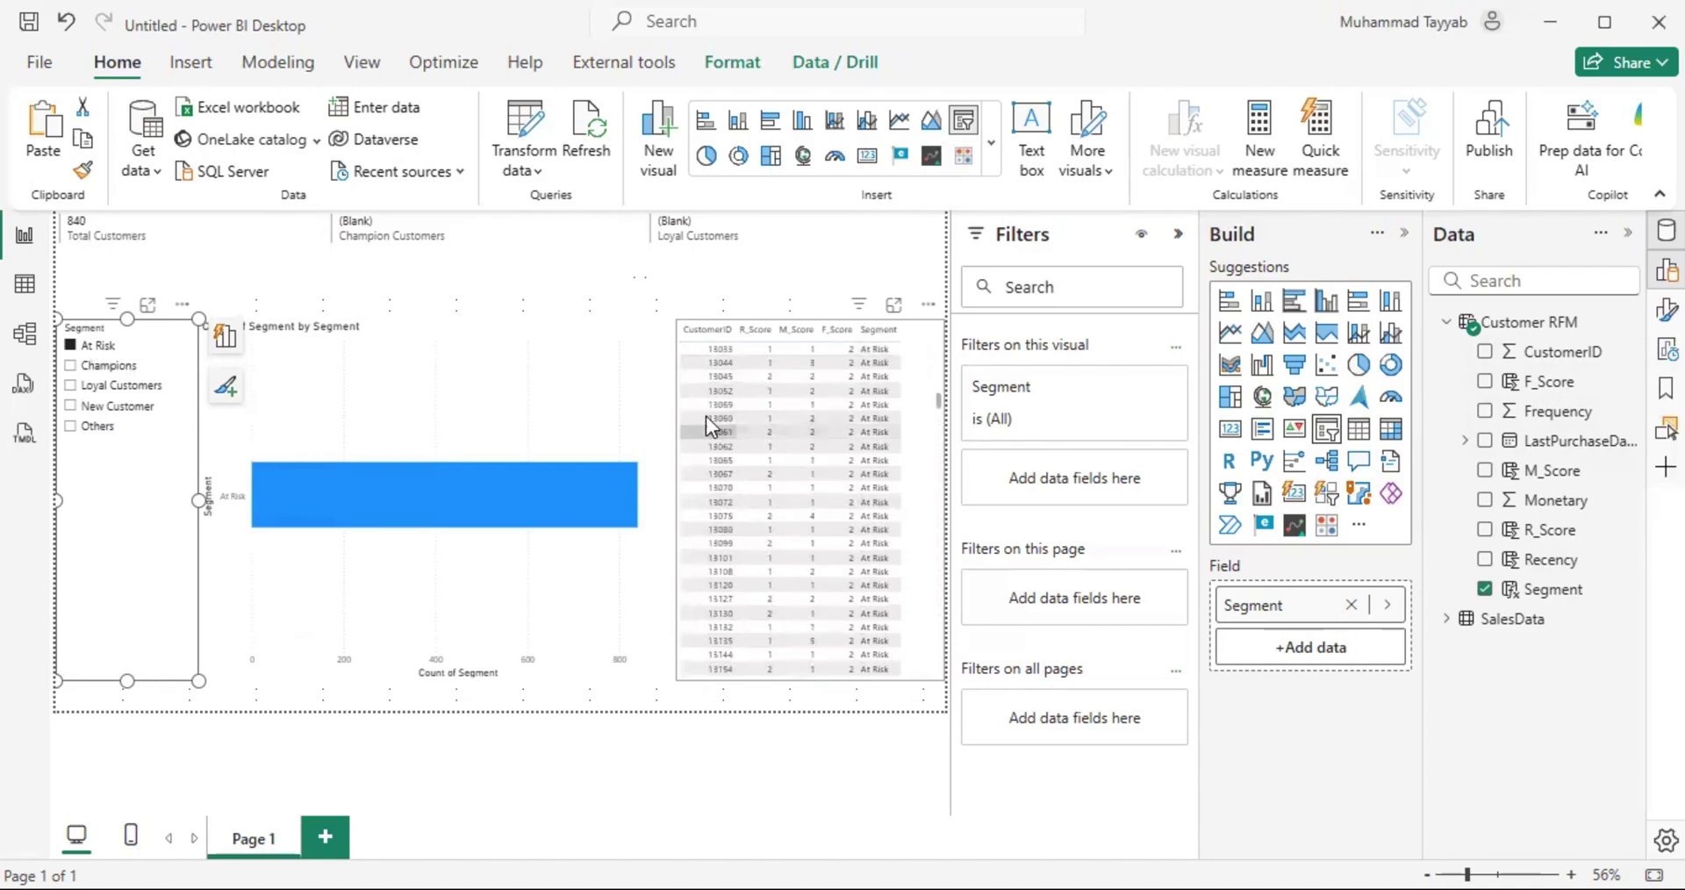
scroll(734, 477, "up", 3)
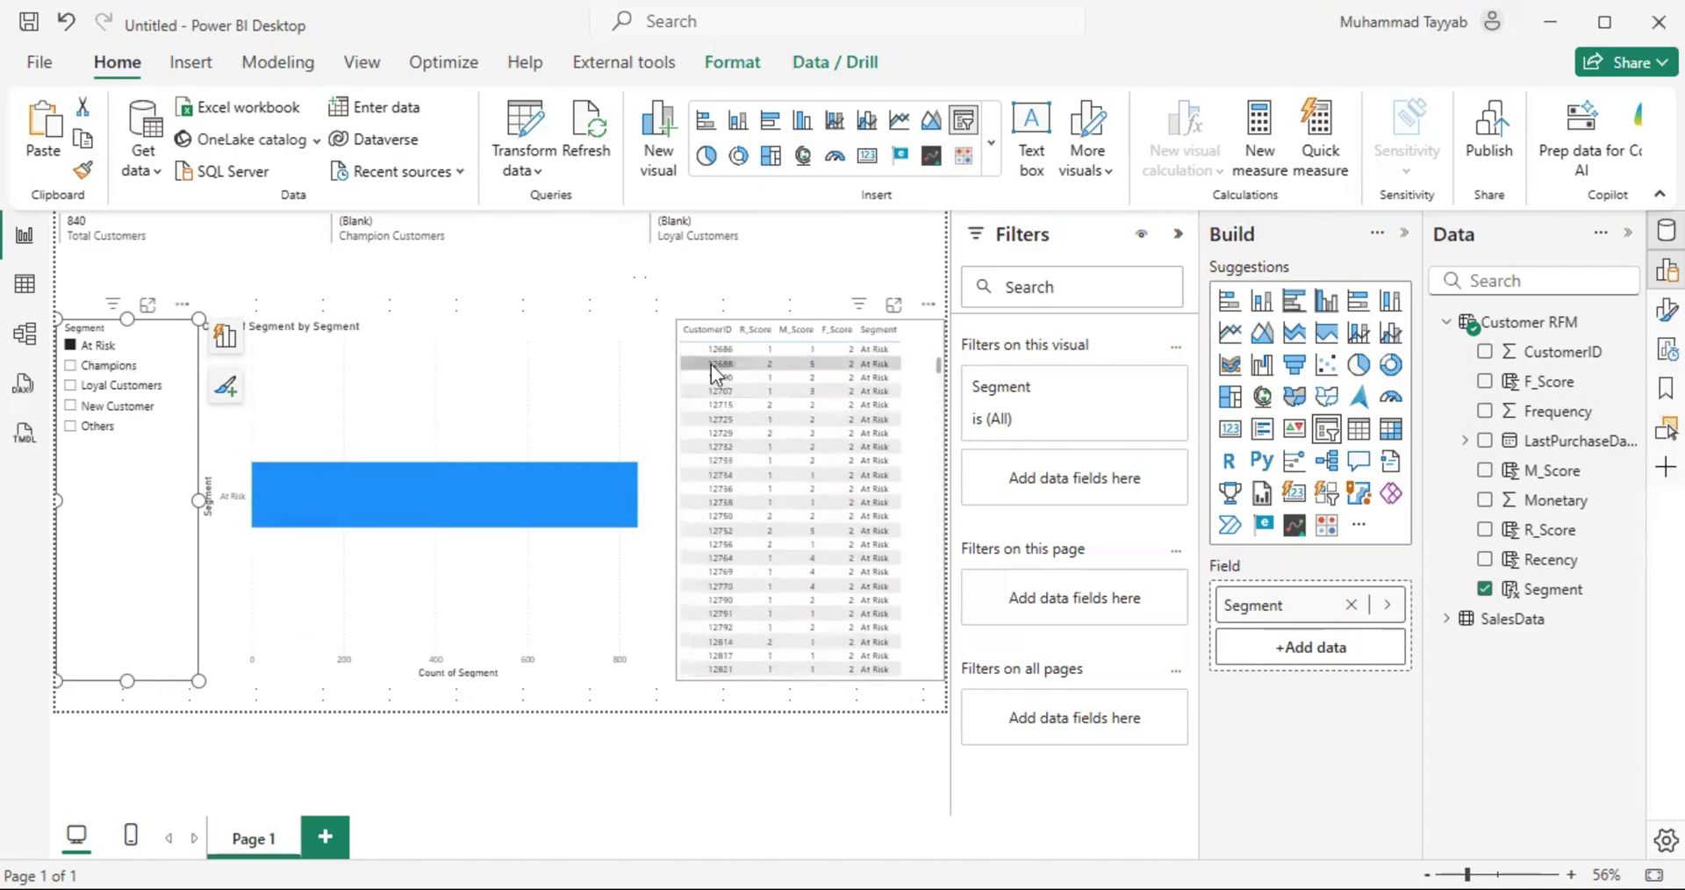
scroll(795, 408, "up", 5)
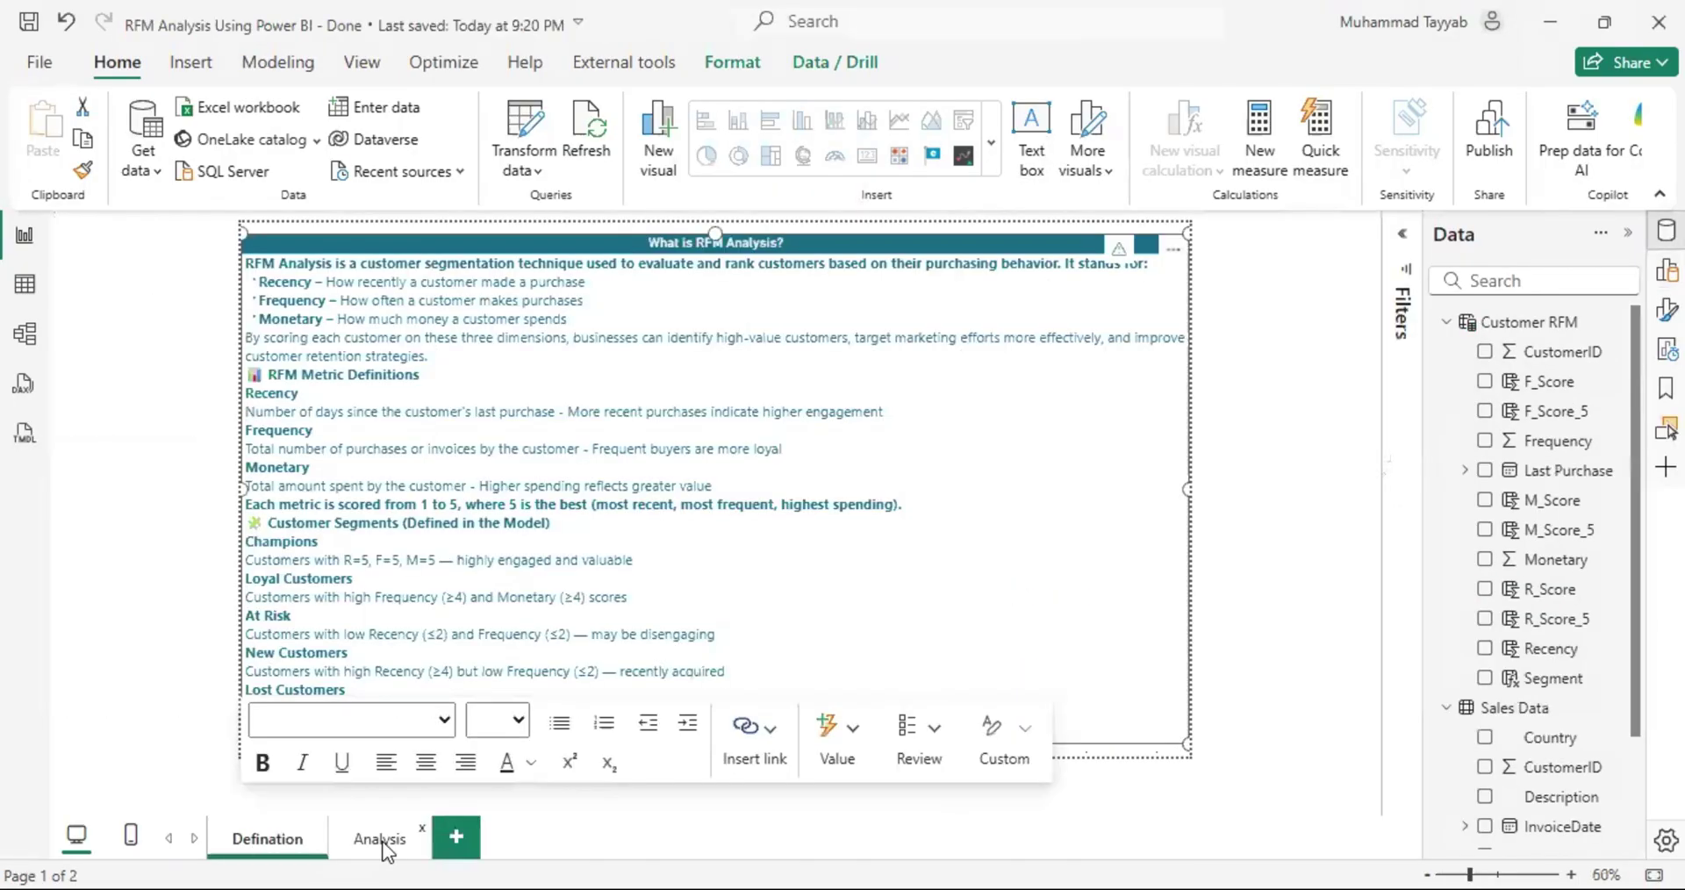
Step: Open the Analysis page of the finished RFM Analysis Using Power BI - Done report
left_click(378, 841)
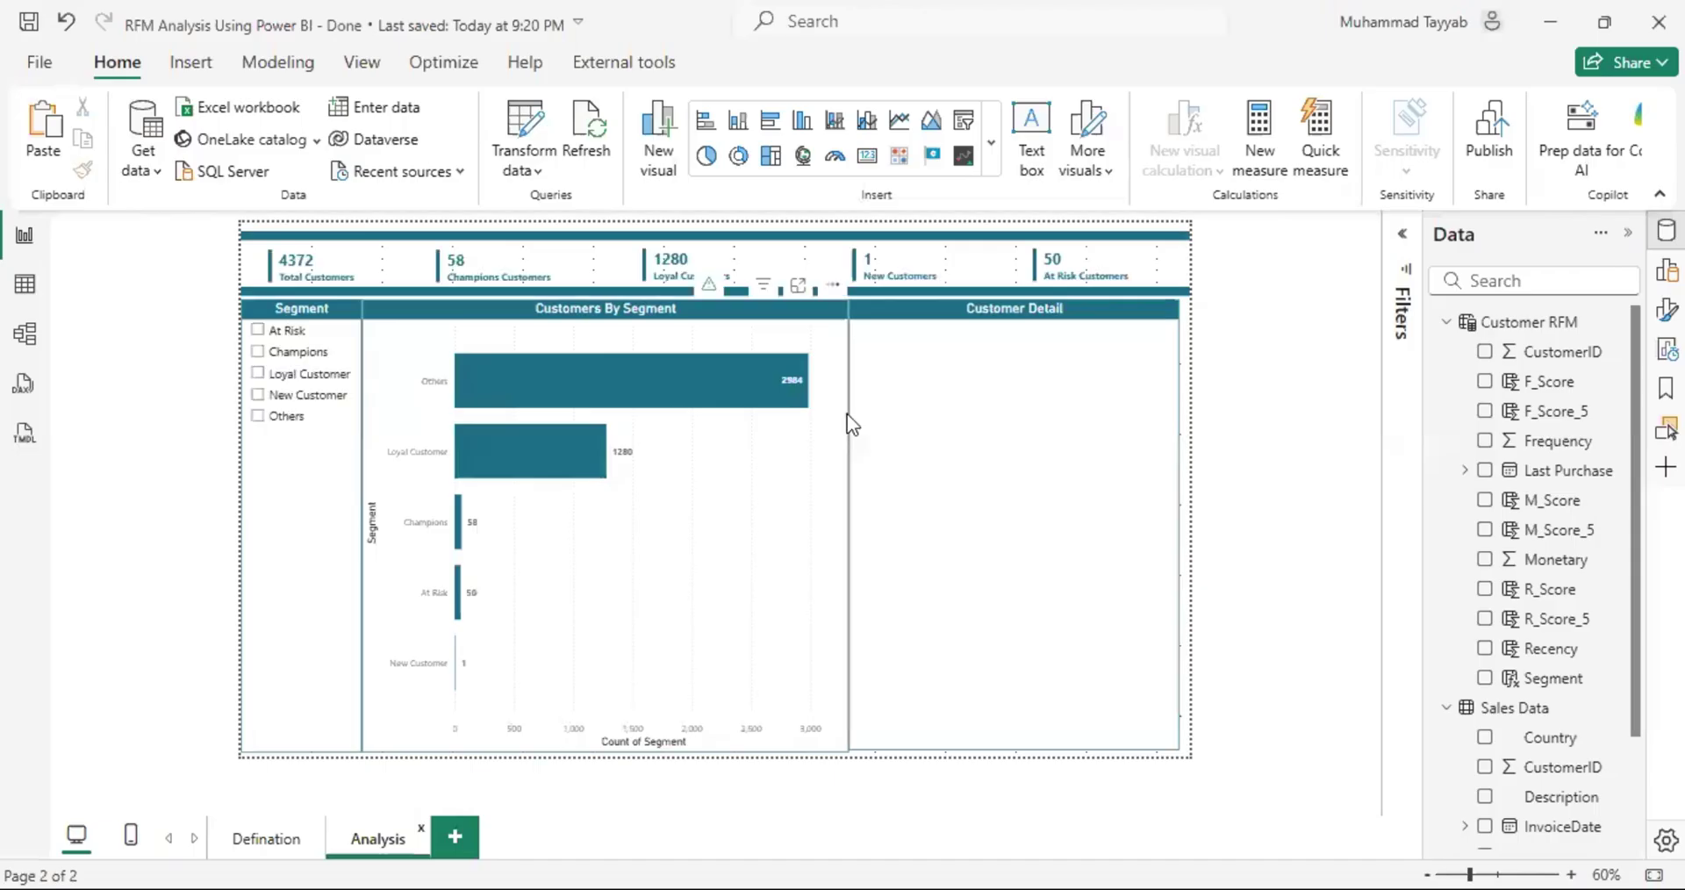